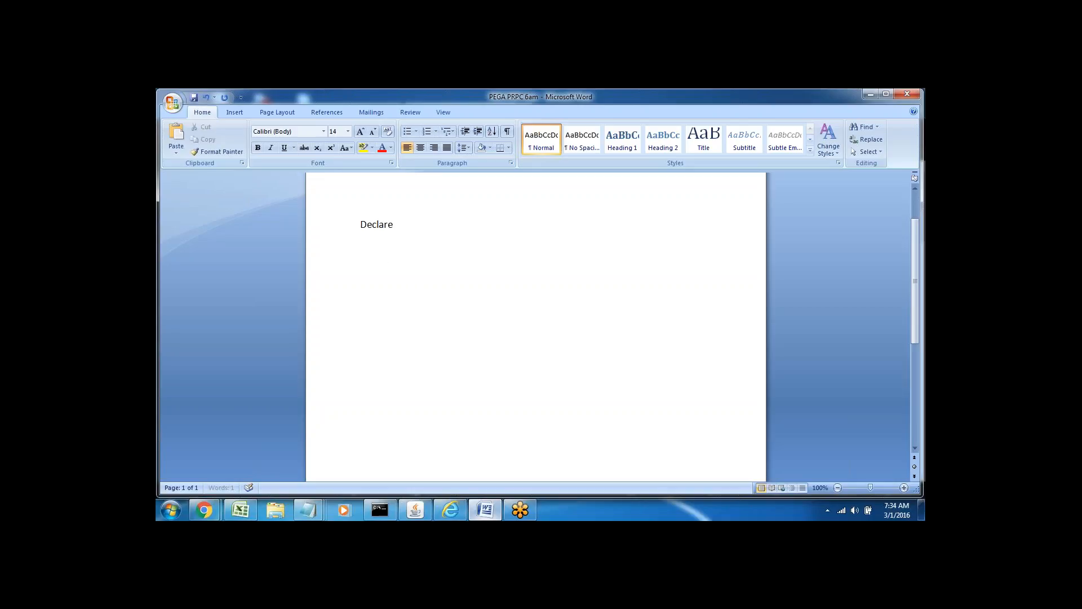
# Type the heading 'Declare Constraints--' and add a blank line beneath it.
pyautogui.write('onstraints')
pyautogui.write('--')
pyautogui.press('Return')
pyautogui.click(351, 227)
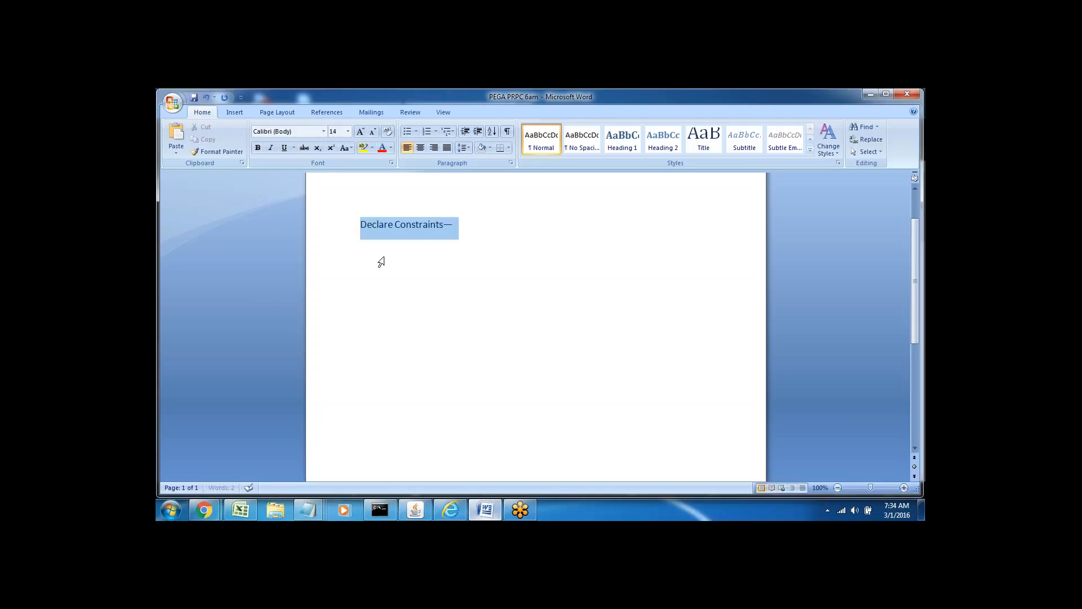
pyautogui.click(410, 252)
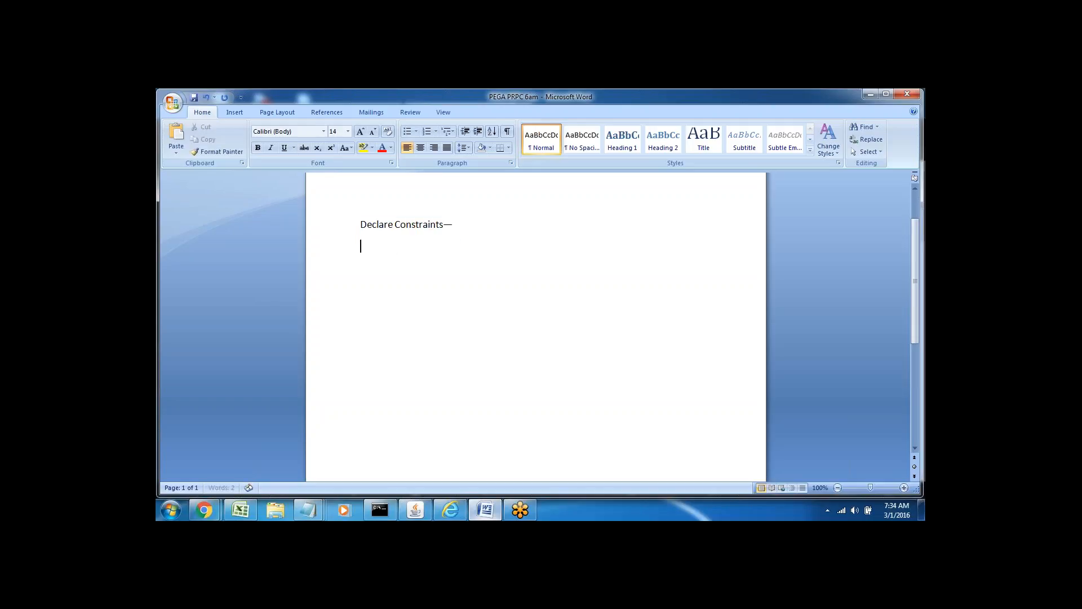
pyautogui.tripleClick(372, 228)
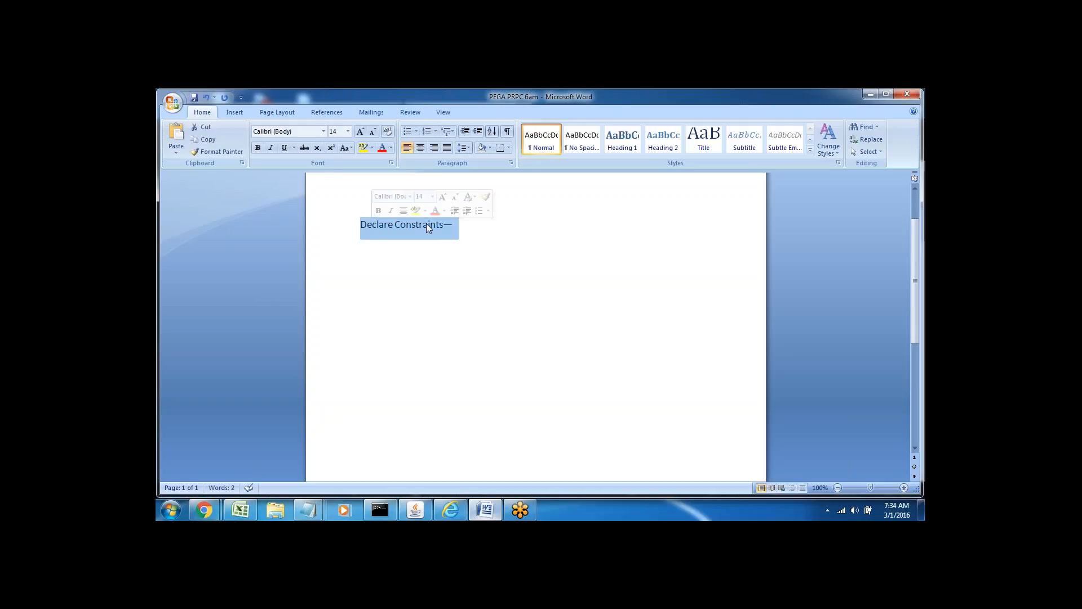
pyautogui.click(461, 225)
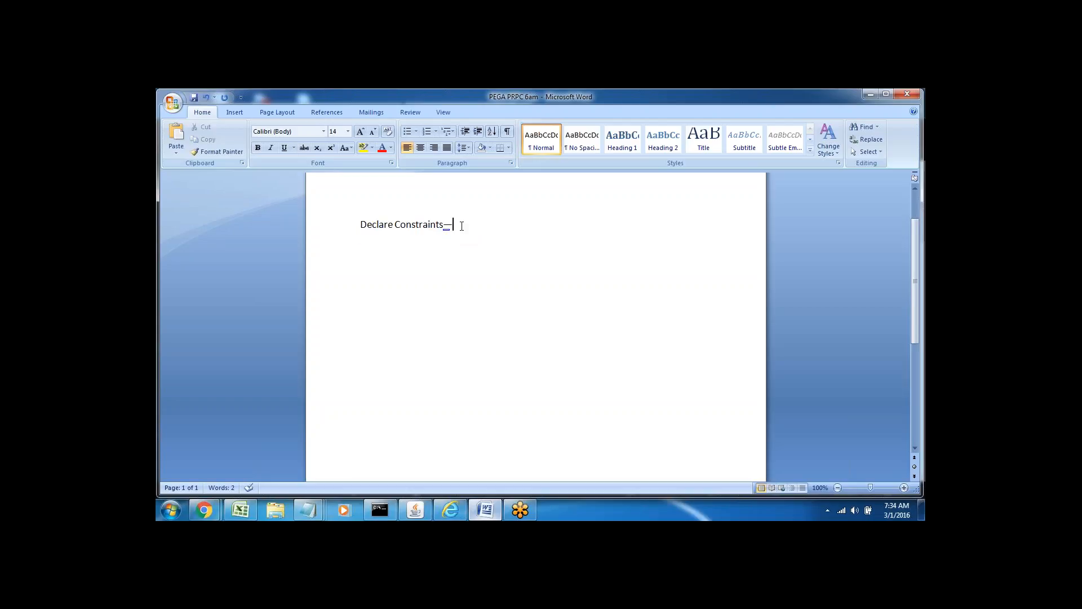
pyautogui.press('Return')
pyautogui.press('Return')
pyautogui.tripleClick(390, 226)
pyautogui.click(408, 268)
pyautogui.click(367, 257)
# Type 'Compare' on the line under the heading and check both lines.
pyautogui.write('Compare')
pyautogui.tripleClick(369, 225)
pyautogui.press('Down')
pyautogui.tripleClick(380, 269)
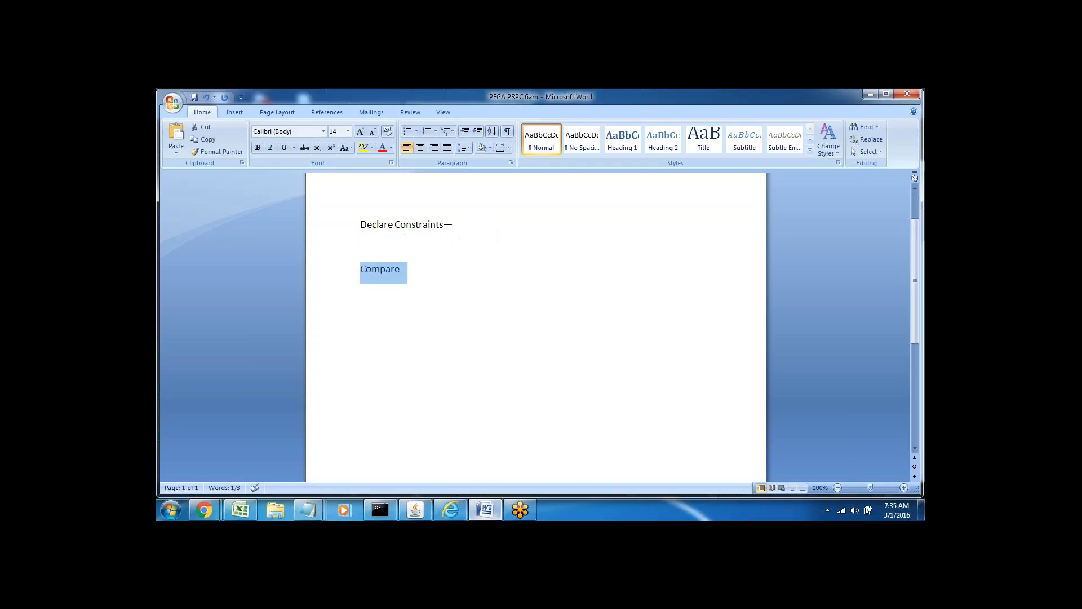
pyautogui.press('Down')
pyautogui.tripleClick(372, 269)
pyautogui.press('Down')
# Add 'Fixed' and 'Functions--' as lines between the heading and Compare.
pyautogui.click(368, 248)
pyautogui.write('F')
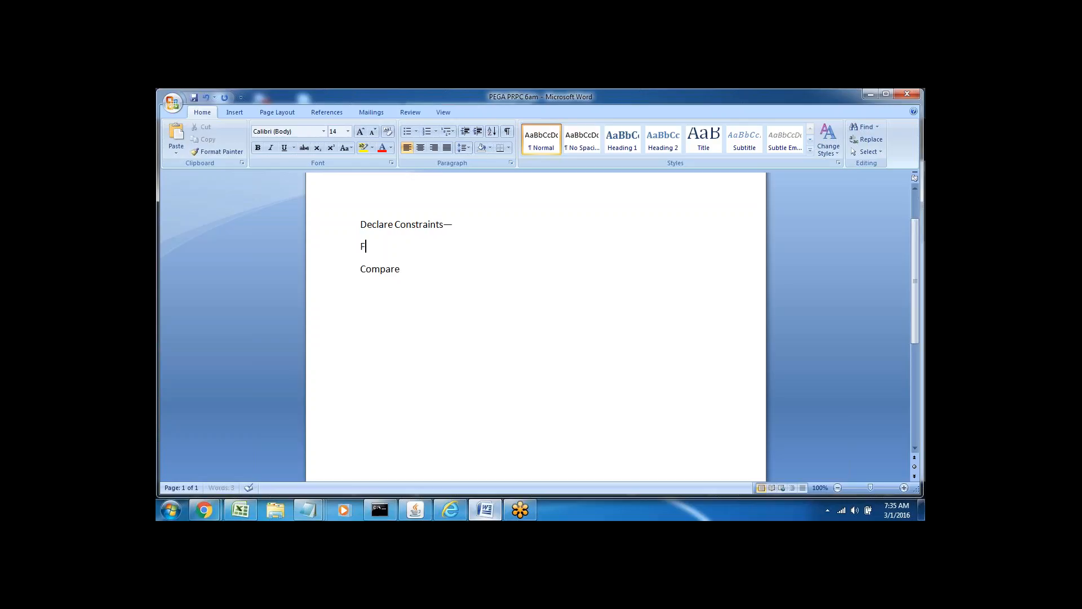
pyautogui.write('ixed')
pyautogui.press('Return')
pyautogui.press('Return')
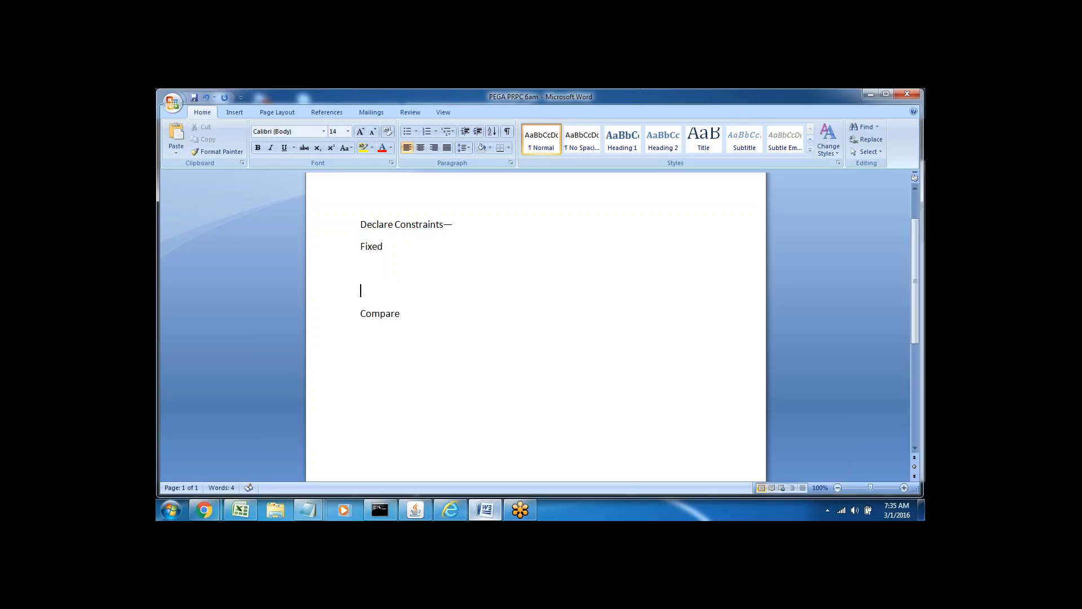
pyautogui.doubleClick(377, 224)
pyautogui.click(368, 271)
pyautogui.write('Functions')
pyautogui.write('--')
# Append '--' to Fixed and review the Fixed-- and Functions-- lines.
pyautogui.click(386, 246)
pyautogui.write('--')
pyautogui.doubleClick(369, 251)
pyautogui.click(361, 291)
pyautogui.doubleClick(372, 270)
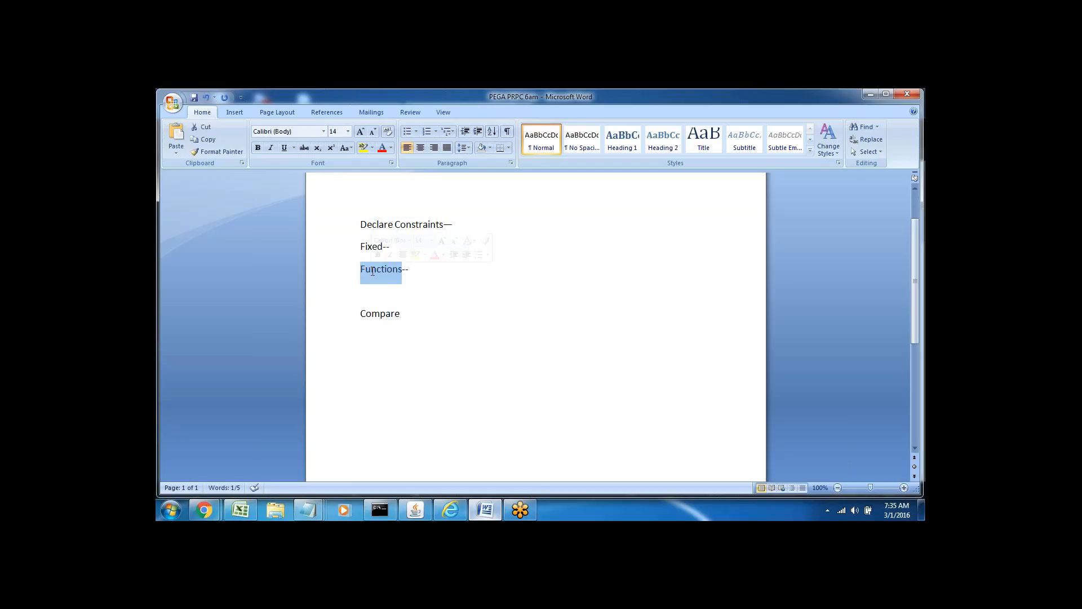
pyautogui.click(361, 291)
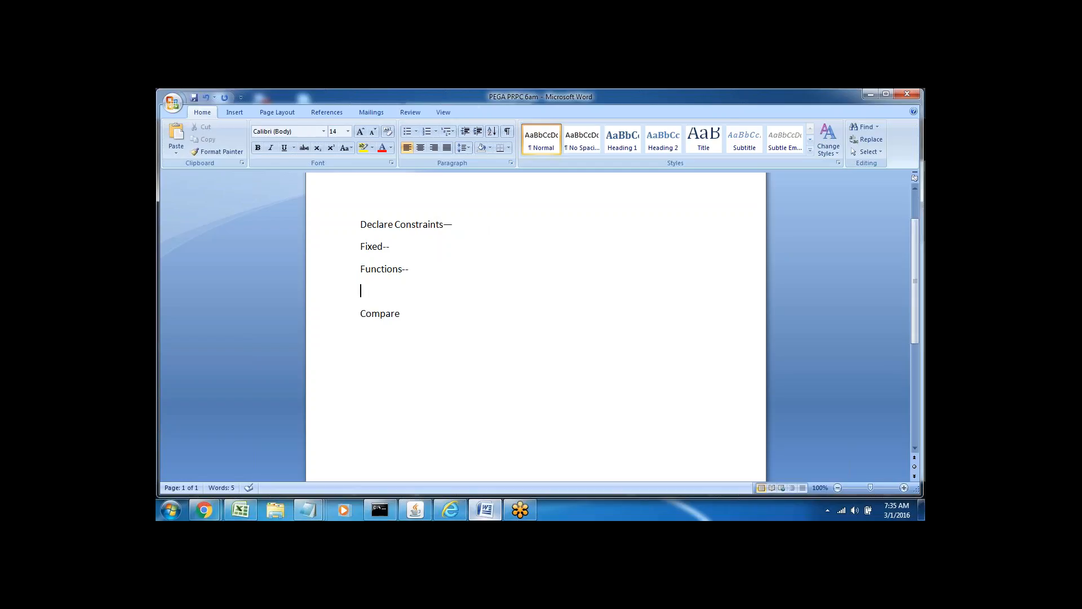
pyautogui.tripleClick(372, 247)
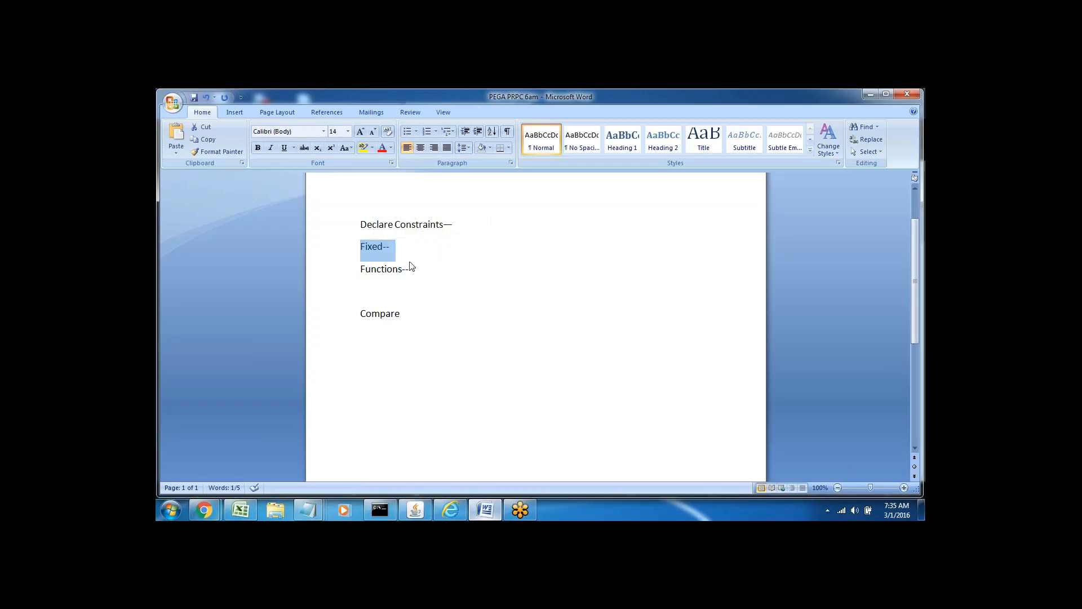
pyautogui.doubleClick(382, 268)
pyautogui.click(410, 269)
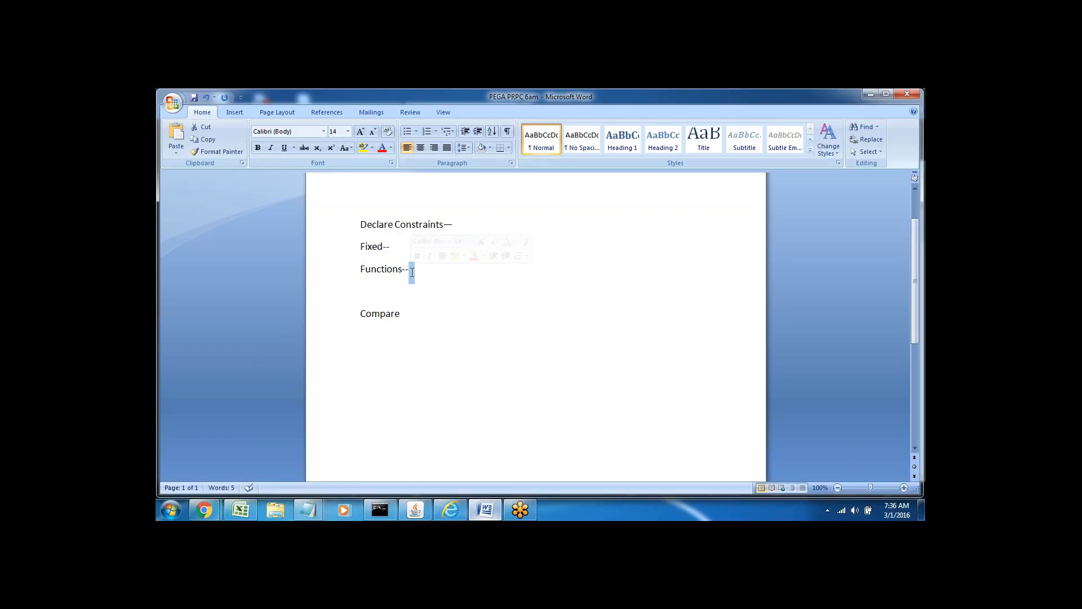
pyautogui.doubleClick(366, 269)
pyautogui.tripleClick(367, 268)
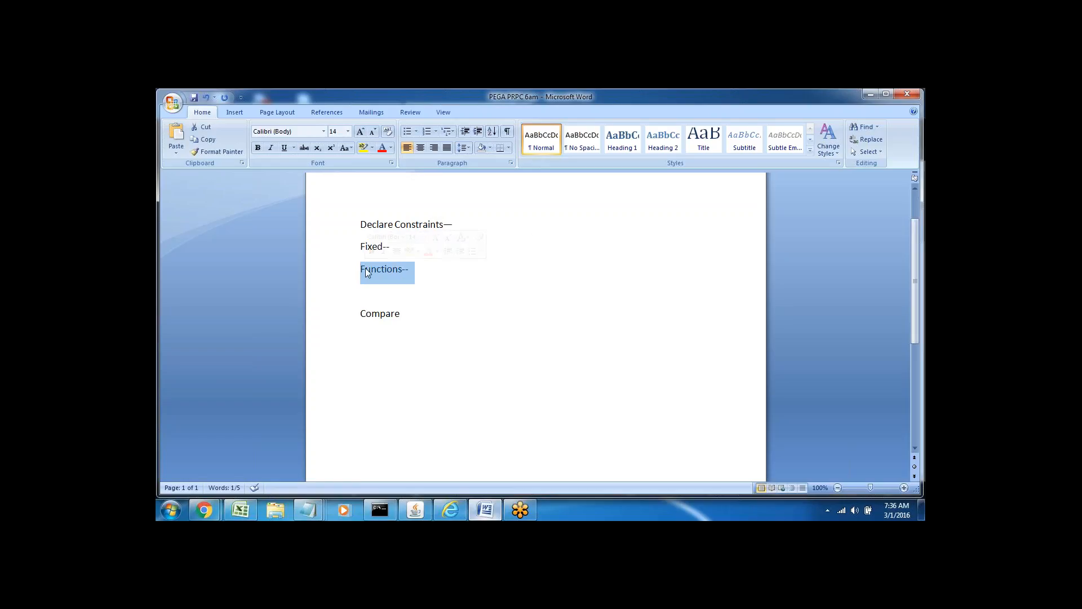
pyautogui.click(438, 280)
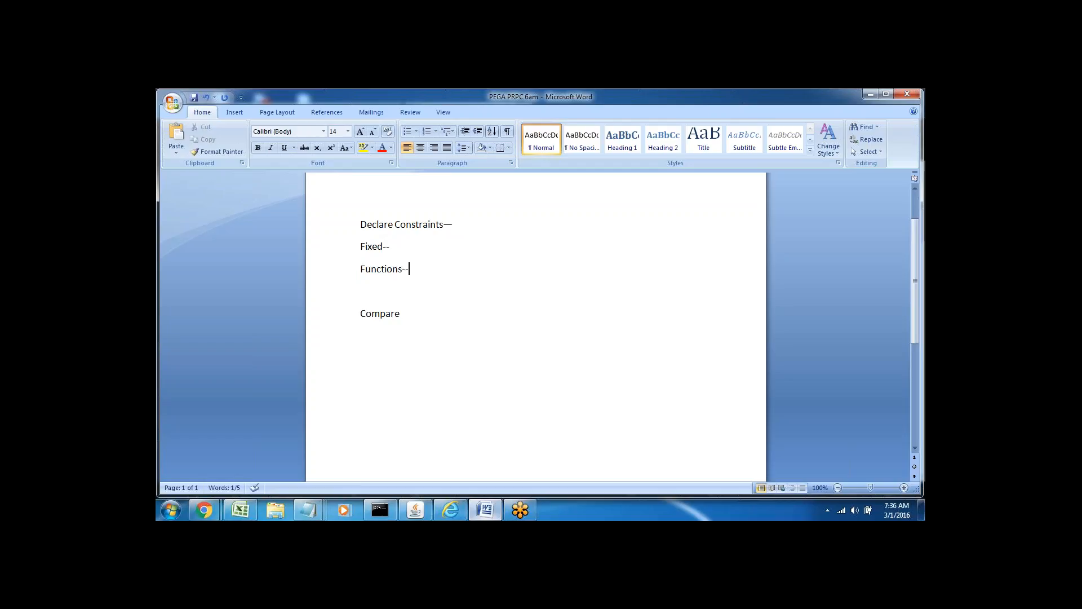
# In Designer Studio's App explorer, choose Create > Decision > Constraints for the Sample class.
pyautogui.click(452, 509)
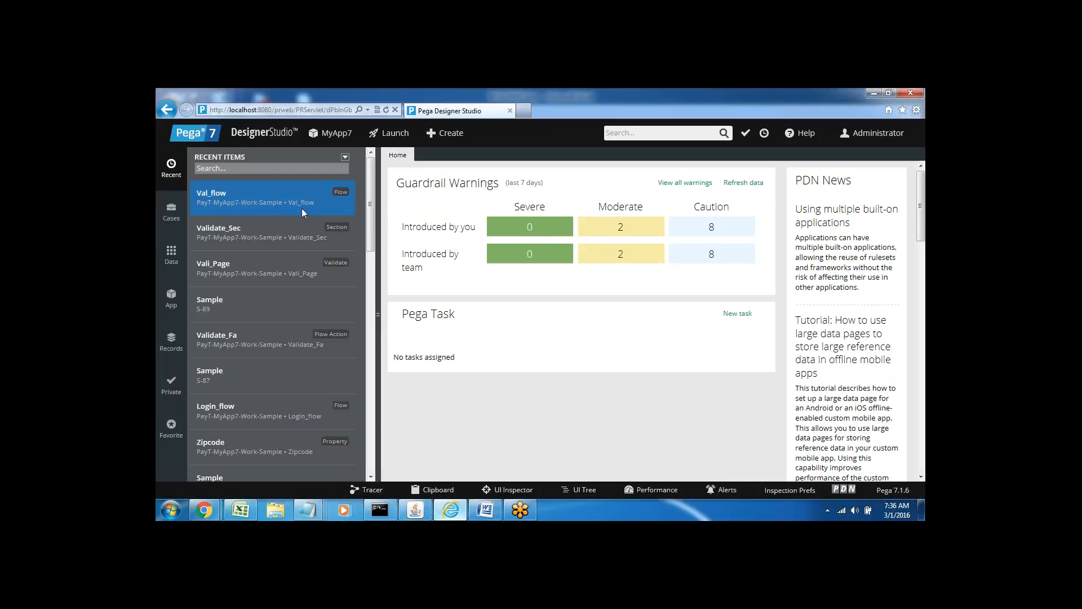
pyautogui.click(178, 307)
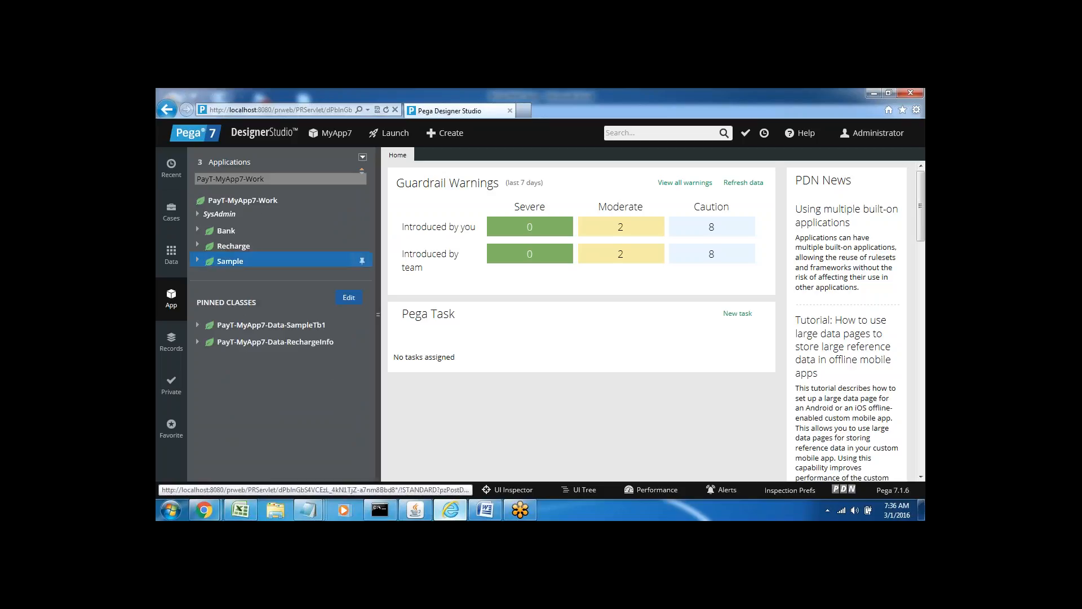
pyautogui.click(197, 262)
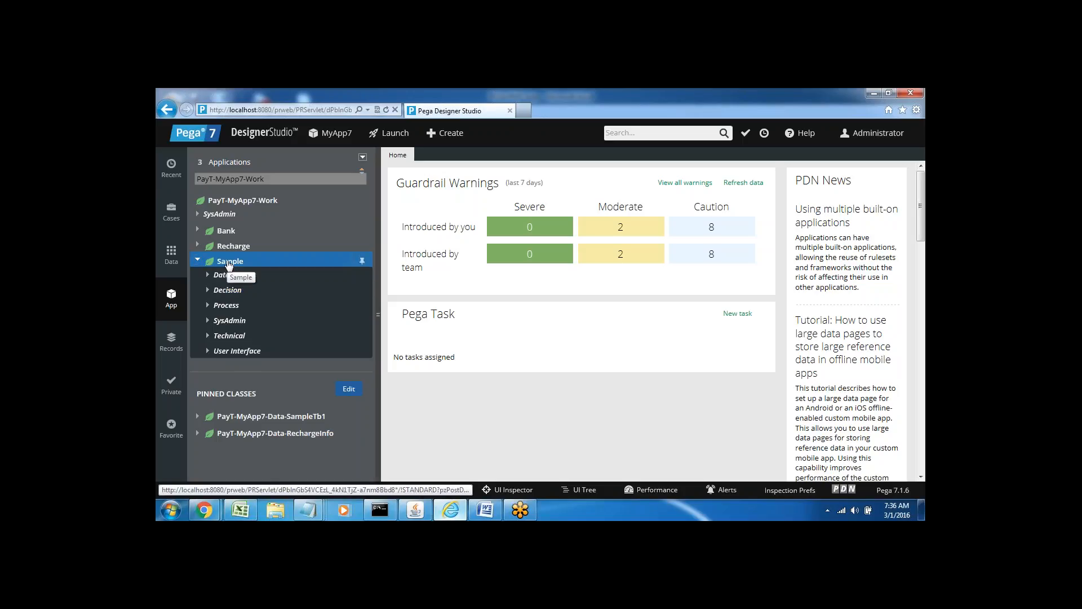
pyautogui.rightClick(228, 265)
pyautogui.moveTo(263, 282)
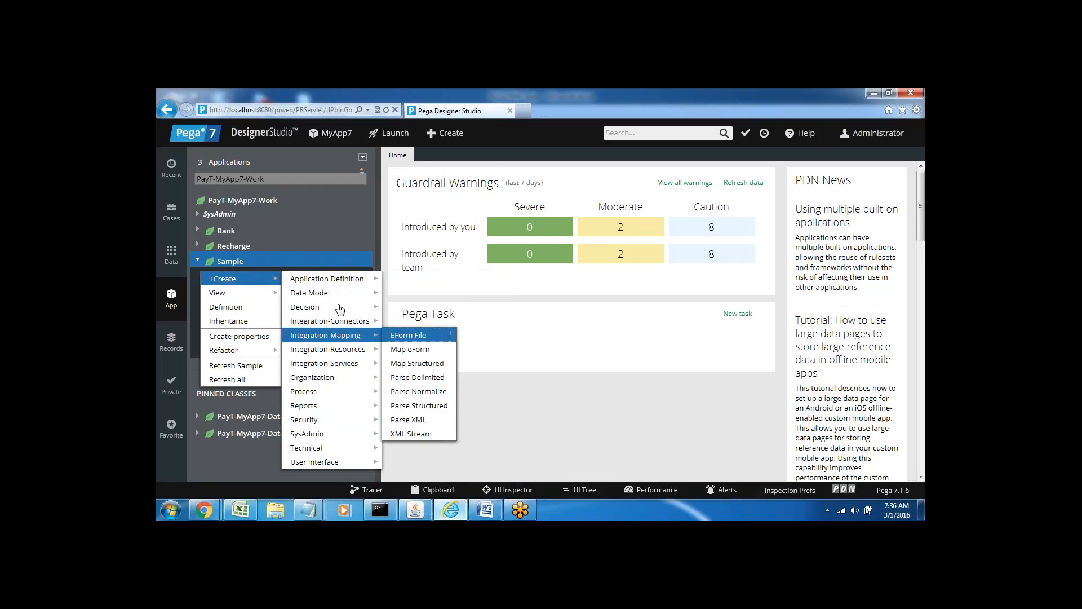
pyautogui.moveTo(340, 309)
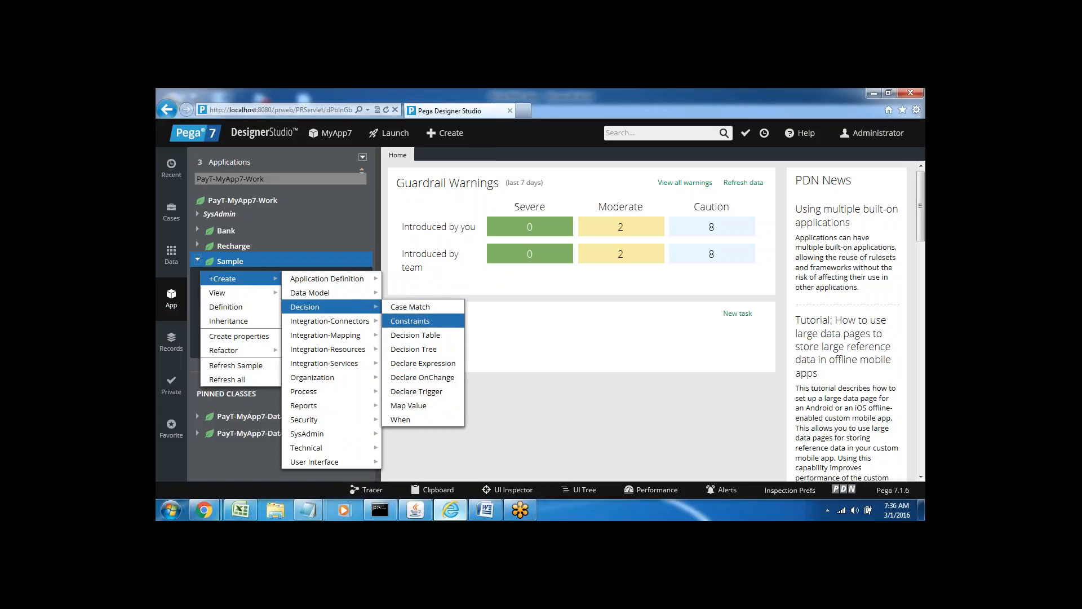
pyautogui.click(416, 321)
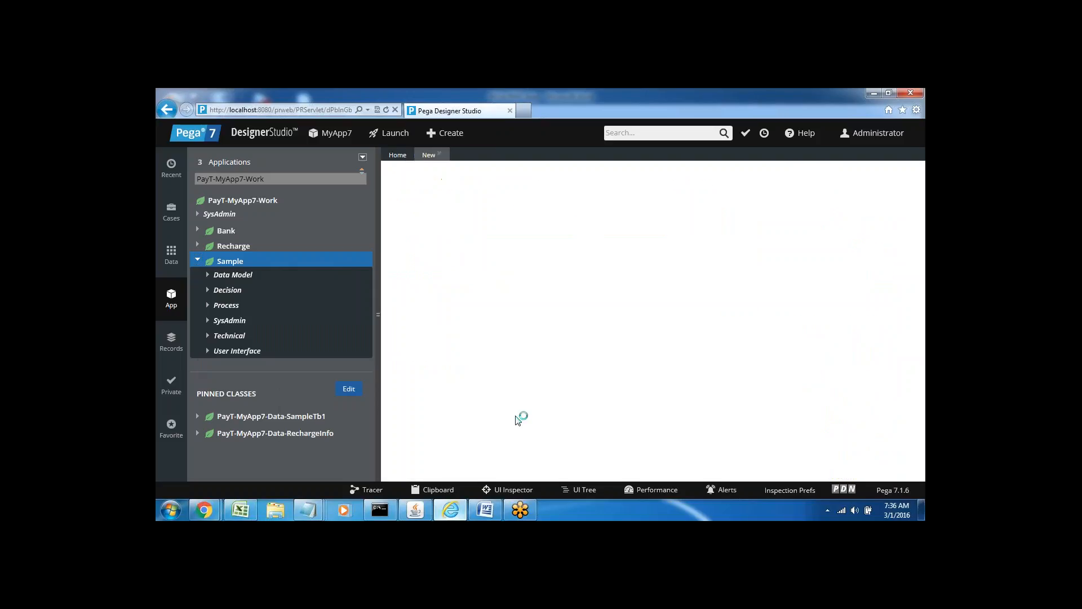
# After glancing at the Word notes, label the new Constraints rule 'Cons1' and create and open it.
pyautogui.click(484, 510)
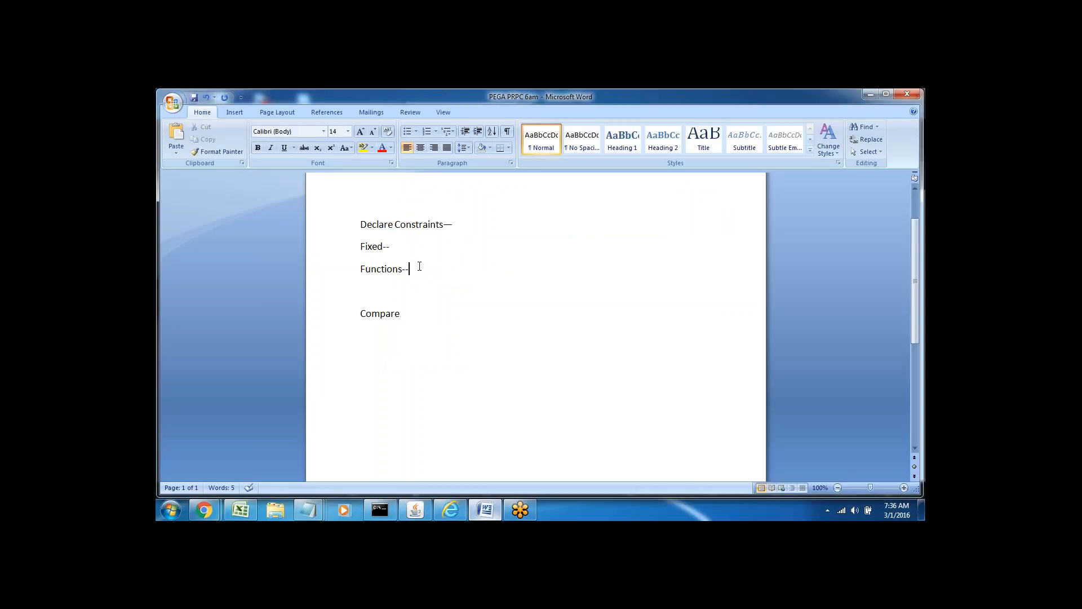
pyautogui.doubleClick(380, 314)
pyautogui.press('Right')
pyautogui.click(486, 511)
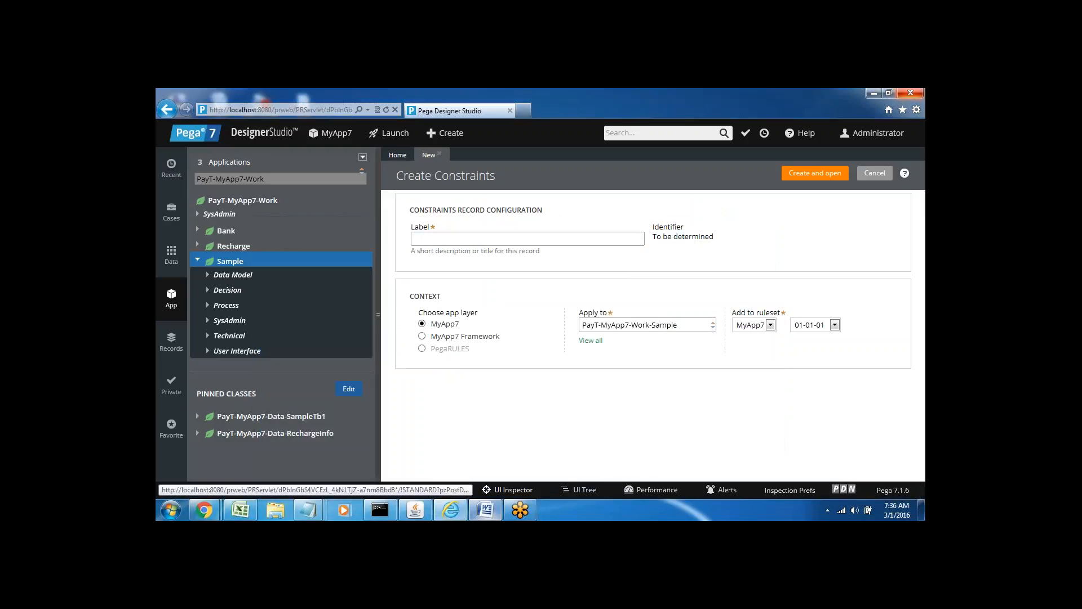
pyautogui.write('Cons1')
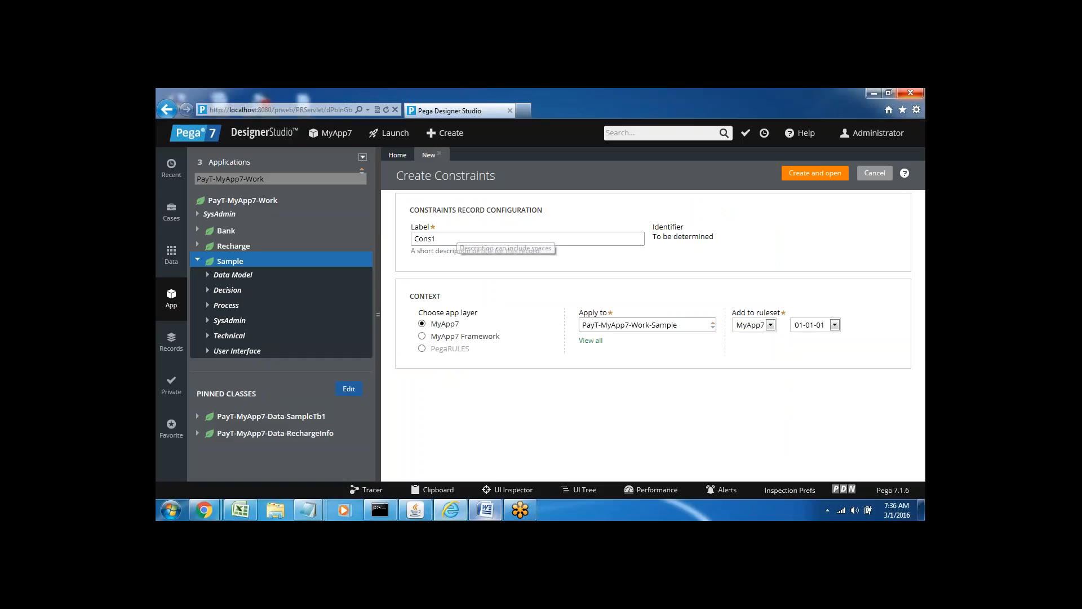
pyautogui.click(822, 175)
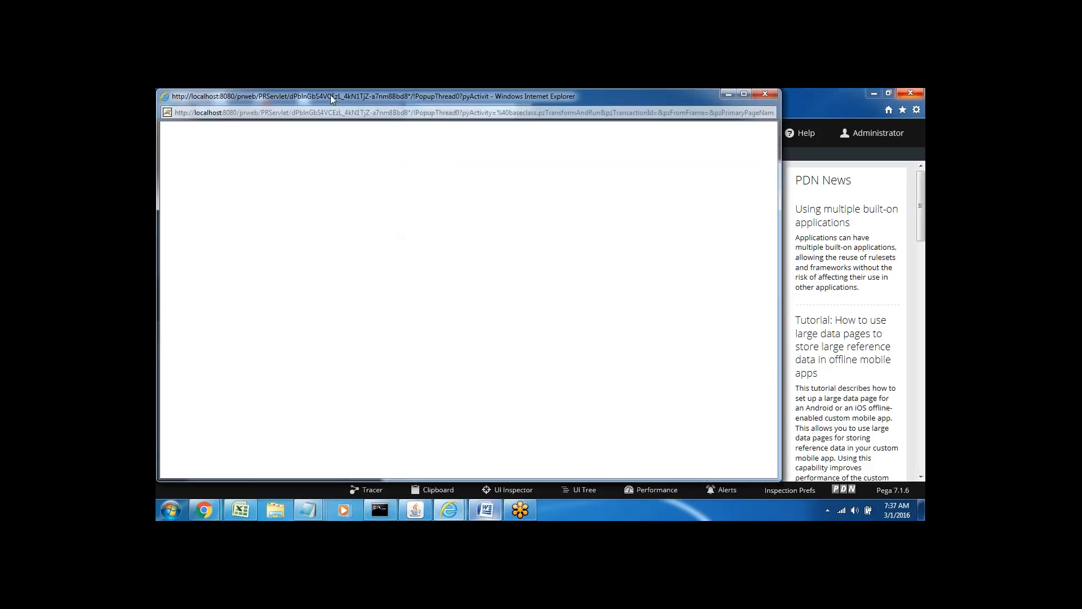
# Reposition the Cons1 rule window and return to it after checking the Word notes.
pyautogui.moveTo(331, 99); pyautogui.dragTo(438, 111)
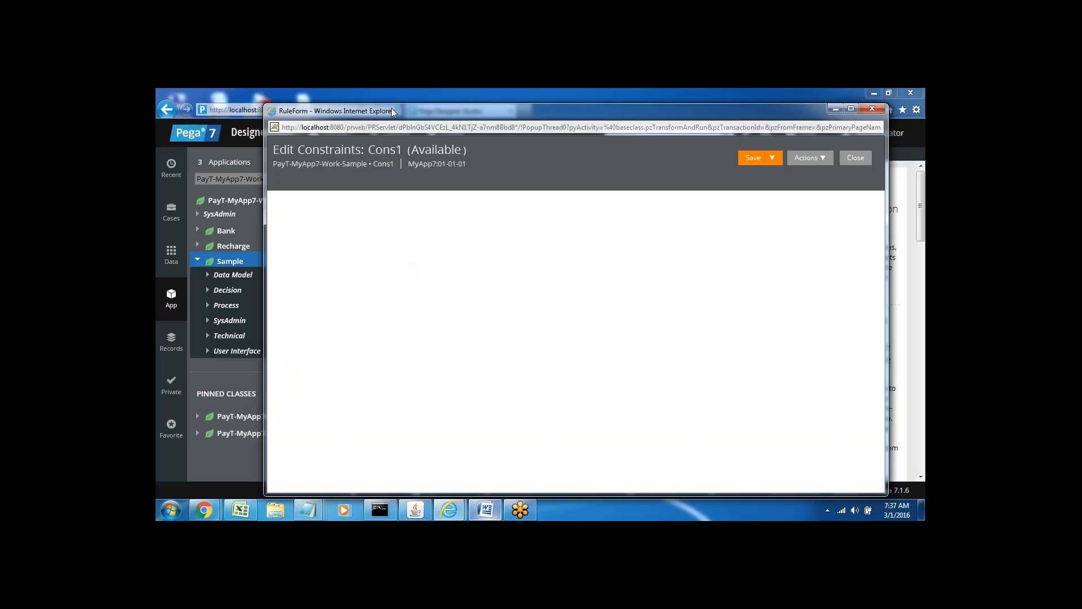
pyautogui.moveTo(394, 108); pyautogui.dragTo(371, 103)
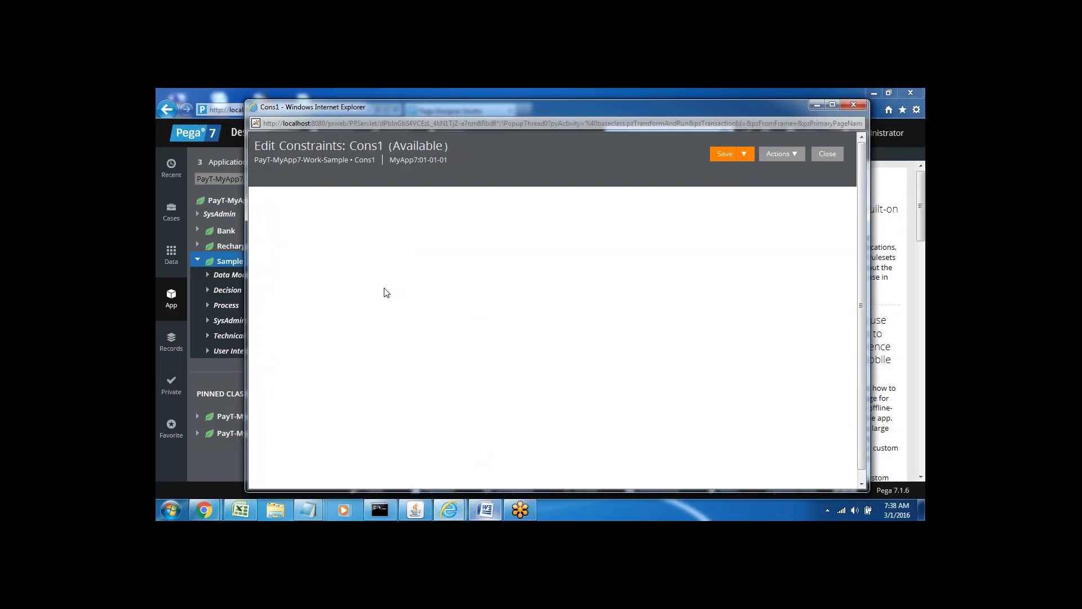
pyautogui.click(486, 510)
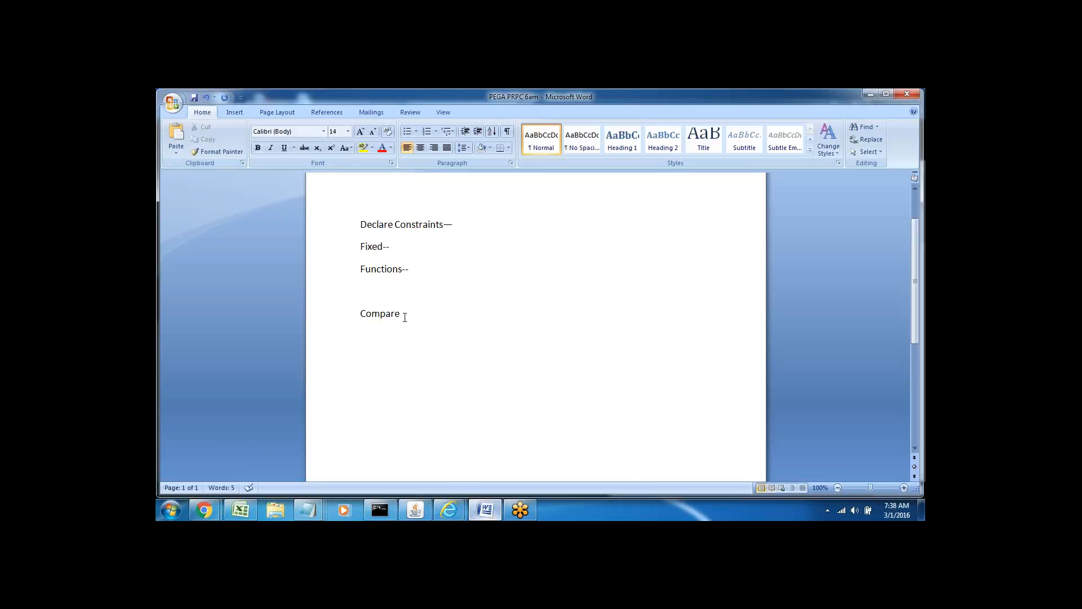
pyautogui.click(485, 510)
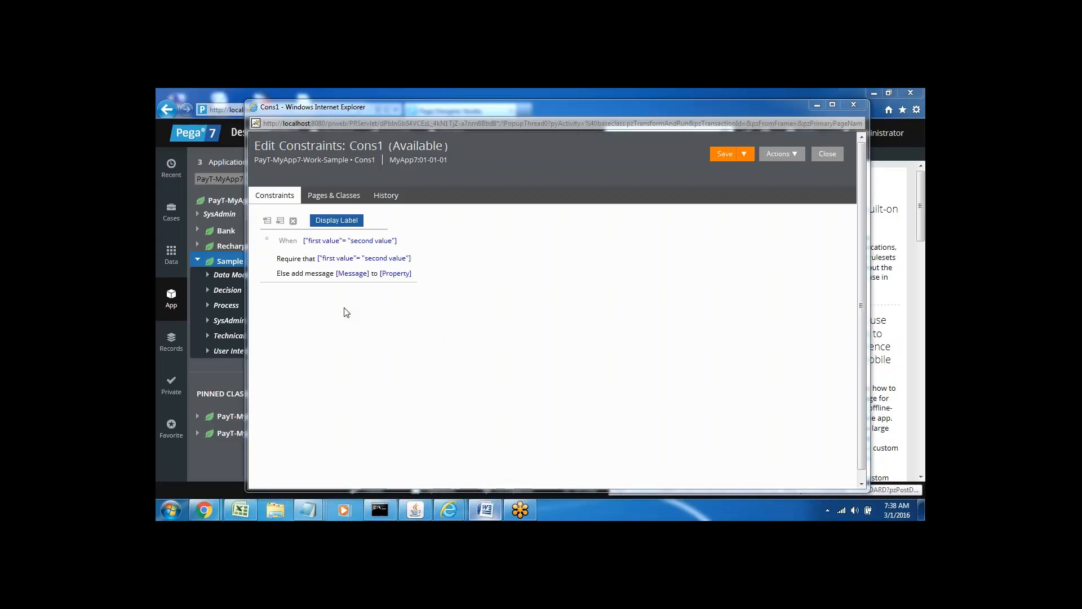
# Try Cons1's When, message and property fields, then open the When expression list.
pyautogui.click(327, 241)
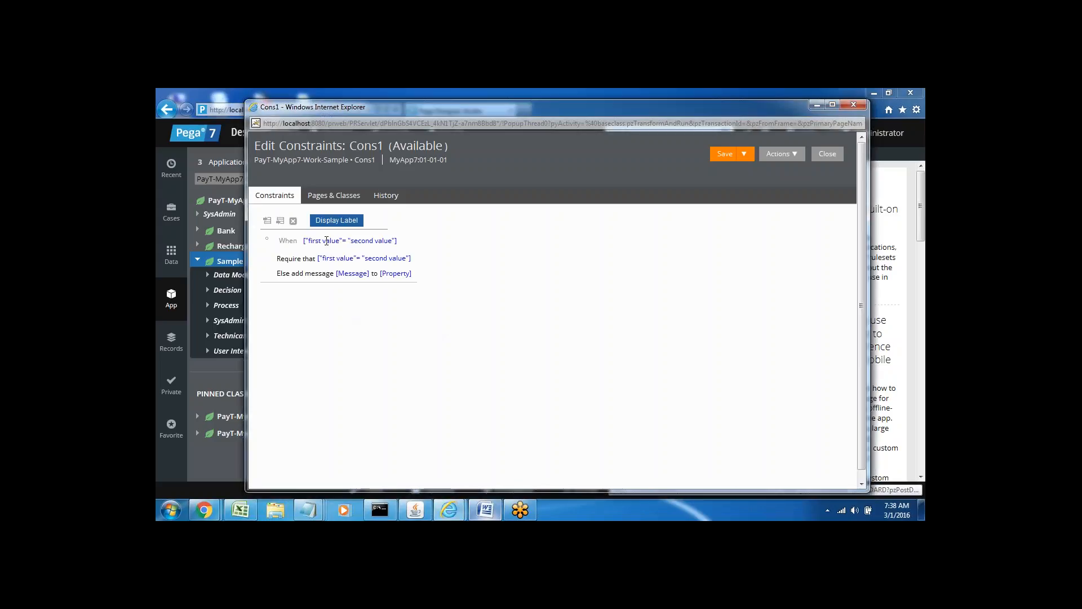
pyautogui.click(285, 237)
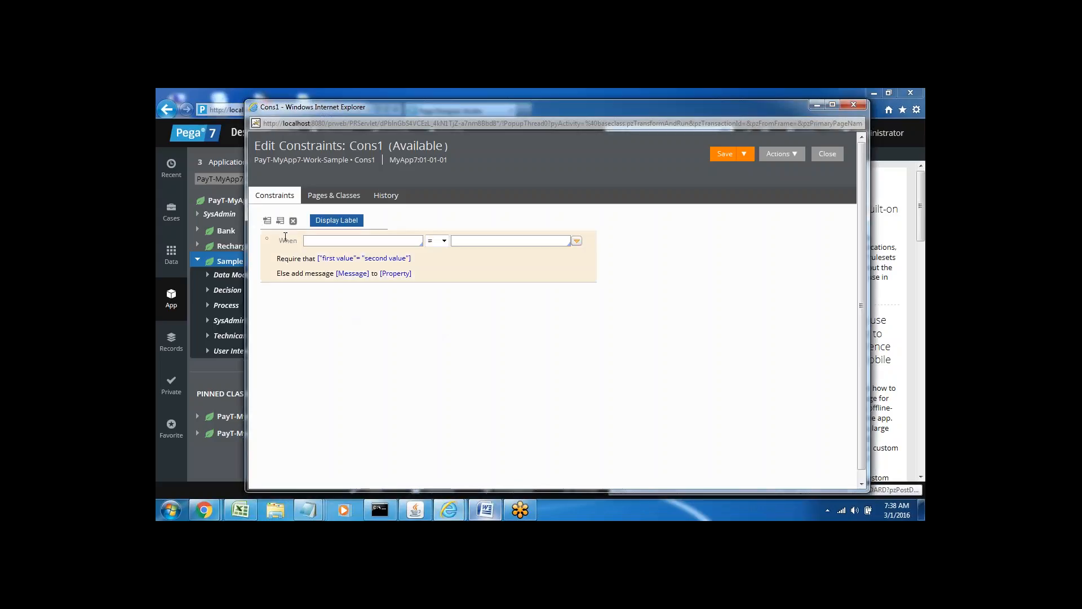
pyautogui.click(352, 275)
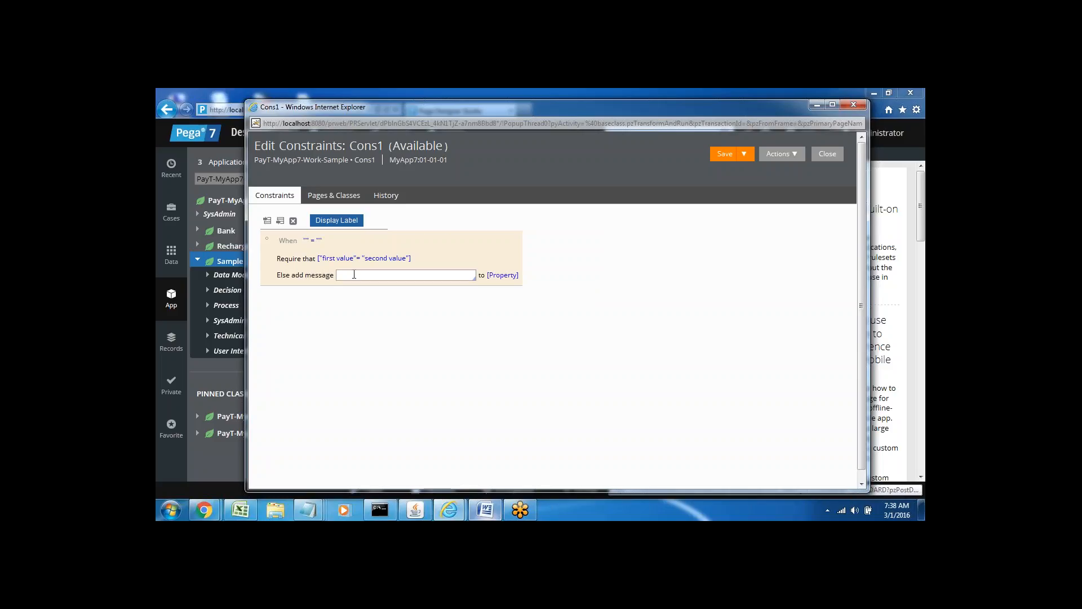
pyautogui.click(497, 275)
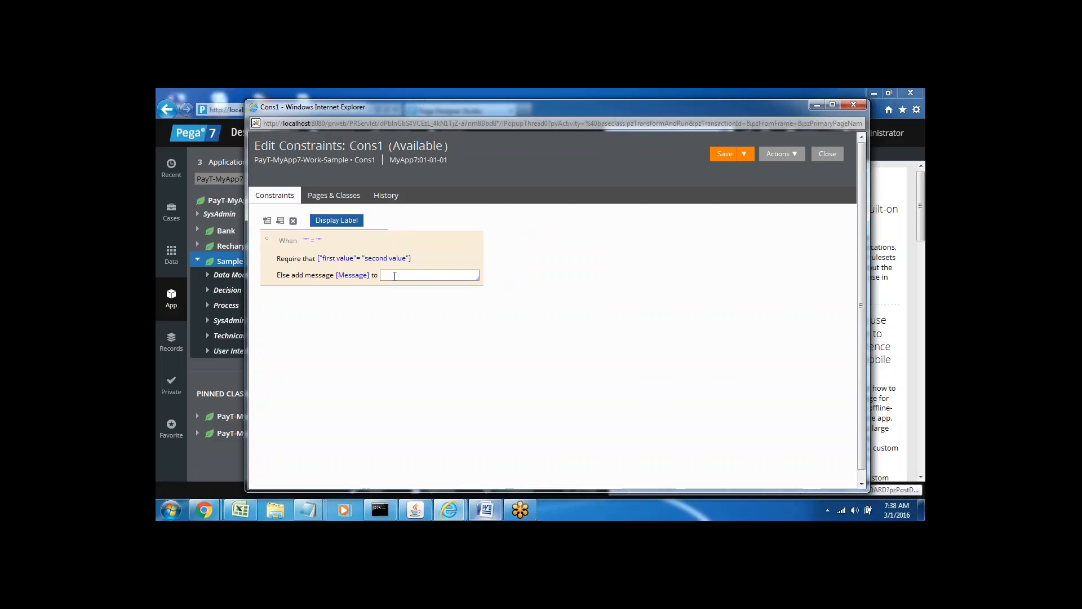
pyautogui.click(307, 241)
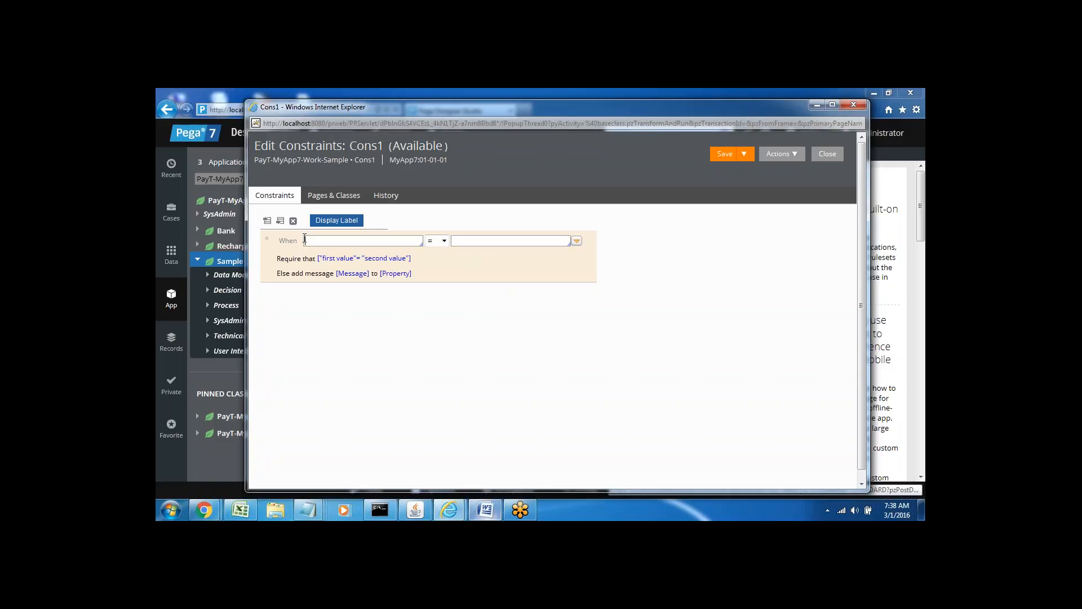
pyautogui.click(577, 242)
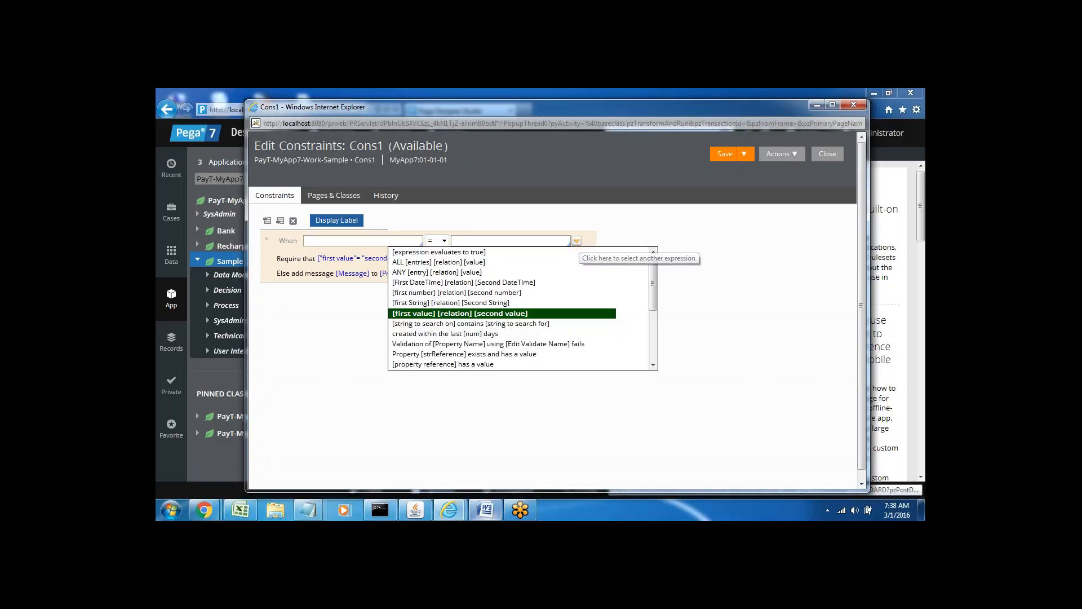
# Choose the '[first value] [relation] [second value]' expression for Cons1's When condition.
pyautogui.moveTo(651, 276)
pyautogui.mouseDown()
pyautogui.moveTo(657, 337)
pyautogui.moveTo(657, 265)
pyautogui.mouseUp()
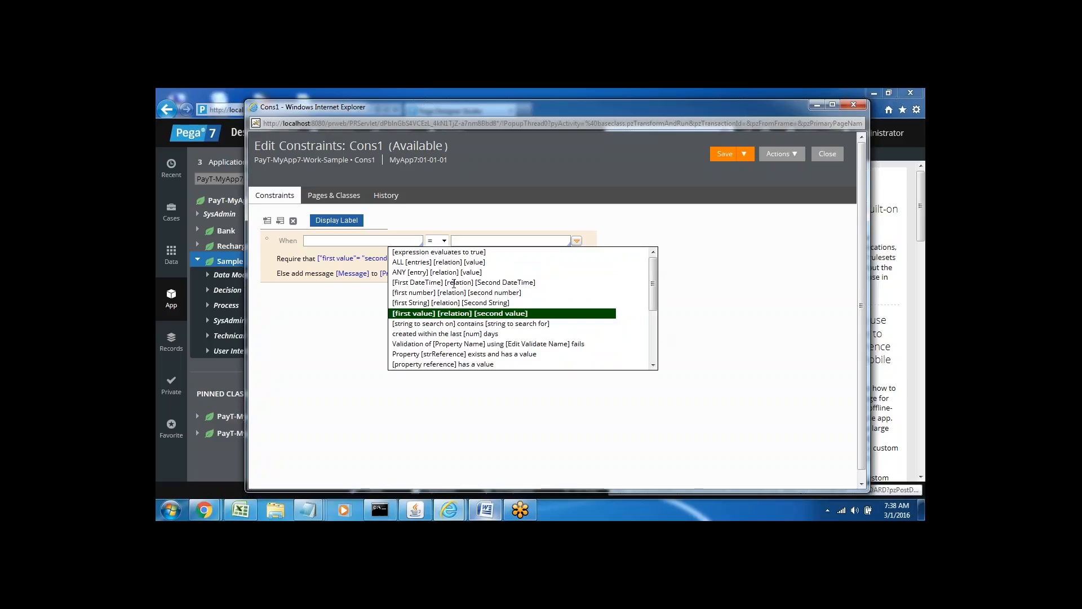
pyautogui.click(421, 303)
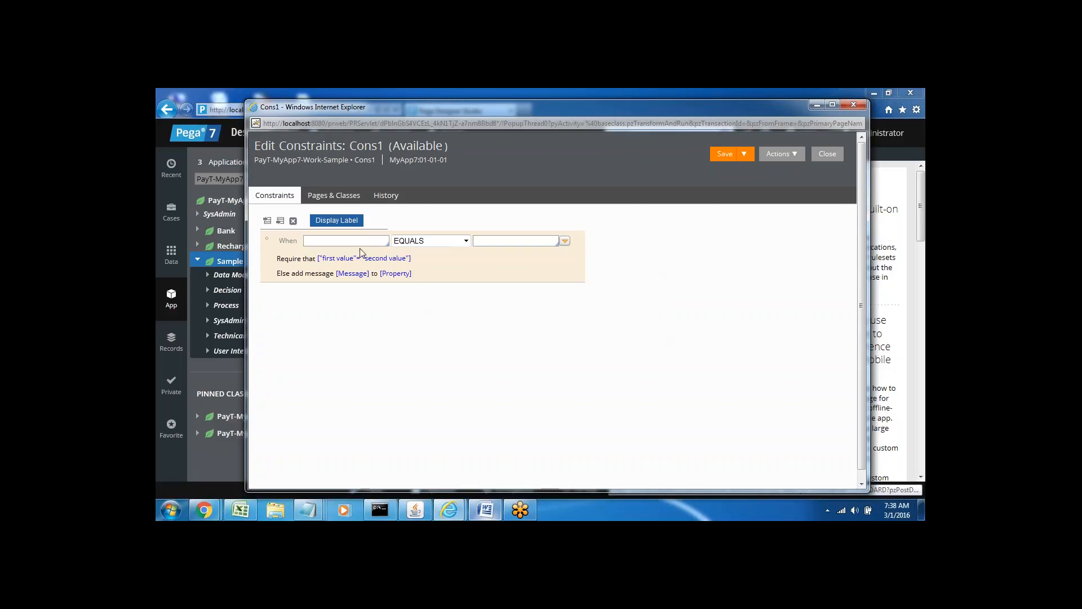
pyautogui.click(346, 239)
pyautogui.click(346, 240)
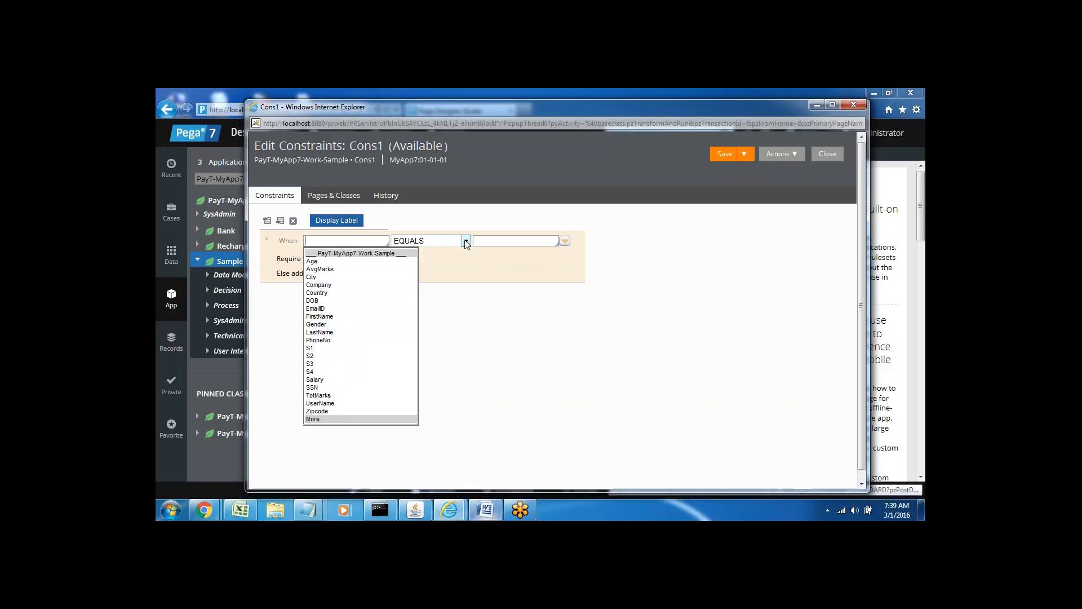
pyautogui.click(466, 241)
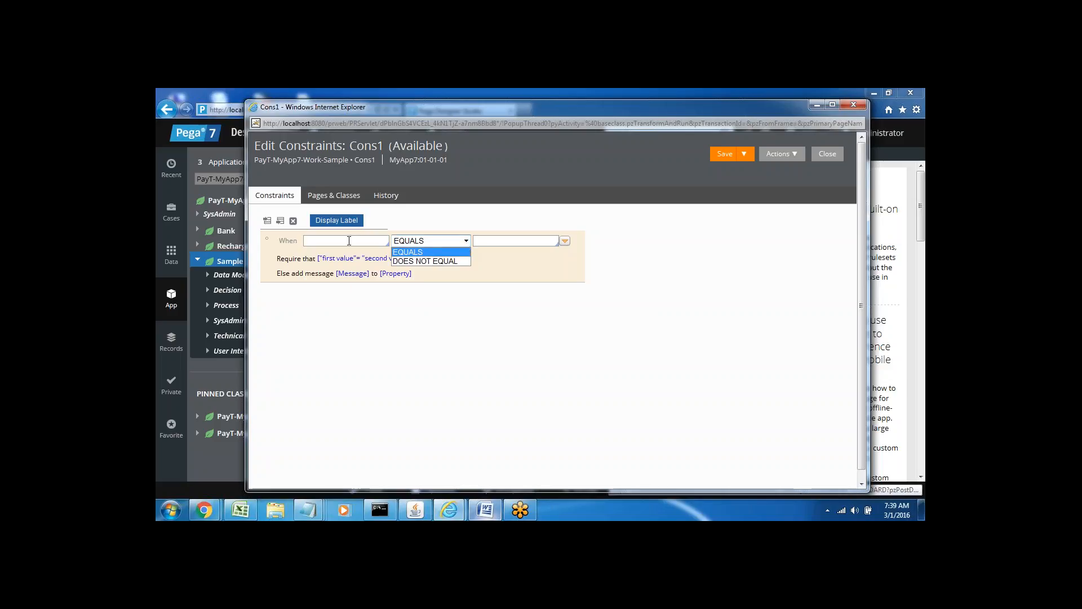
# Fill the When comparison as .FirstName EQUALS .LastName.
pyautogui.click(349, 241)
pyautogui.press('Down')
pyautogui.press('Down')
pyautogui.press('Down')
pyautogui.press('Down')
pyautogui.press('Down')
pyautogui.press('Down')
pyautogui.press('Down')
pyautogui.press('Down')
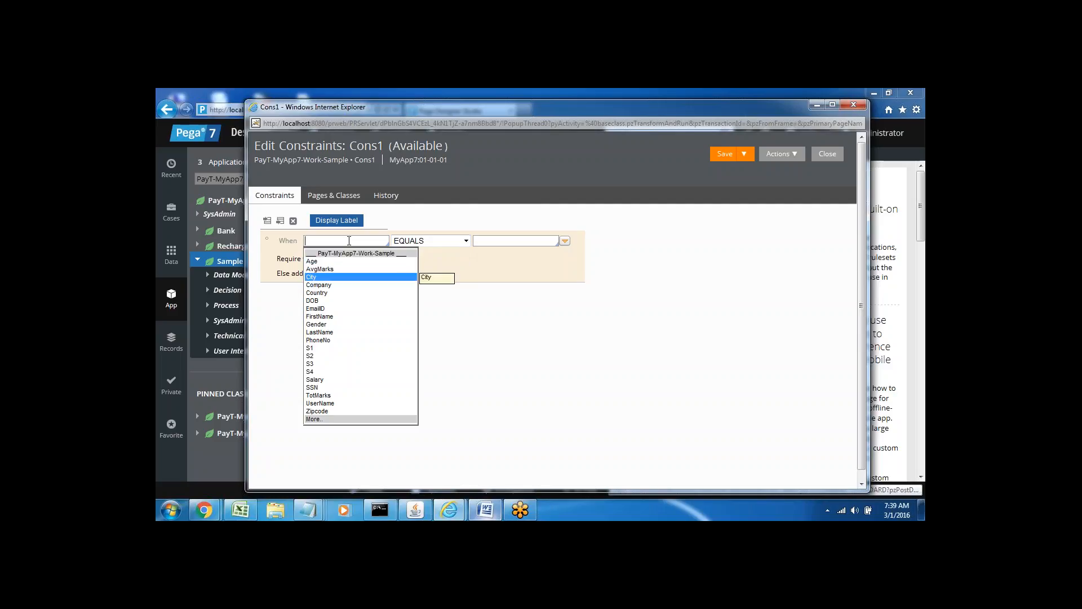
pyautogui.press('Return')
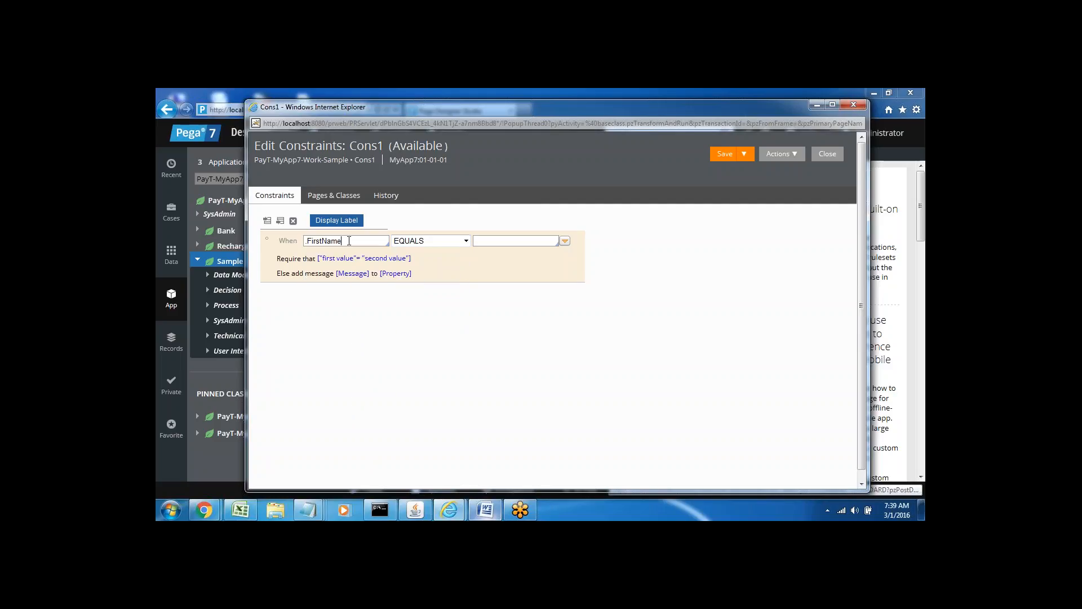
pyautogui.click(489, 242)
pyautogui.press('Down')
pyautogui.press('Down')
pyautogui.press('Down')
pyautogui.press('Down')
pyautogui.press('Down')
pyautogui.press('Down')
pyautogui.press('Down')
pyautogui.press('Down')
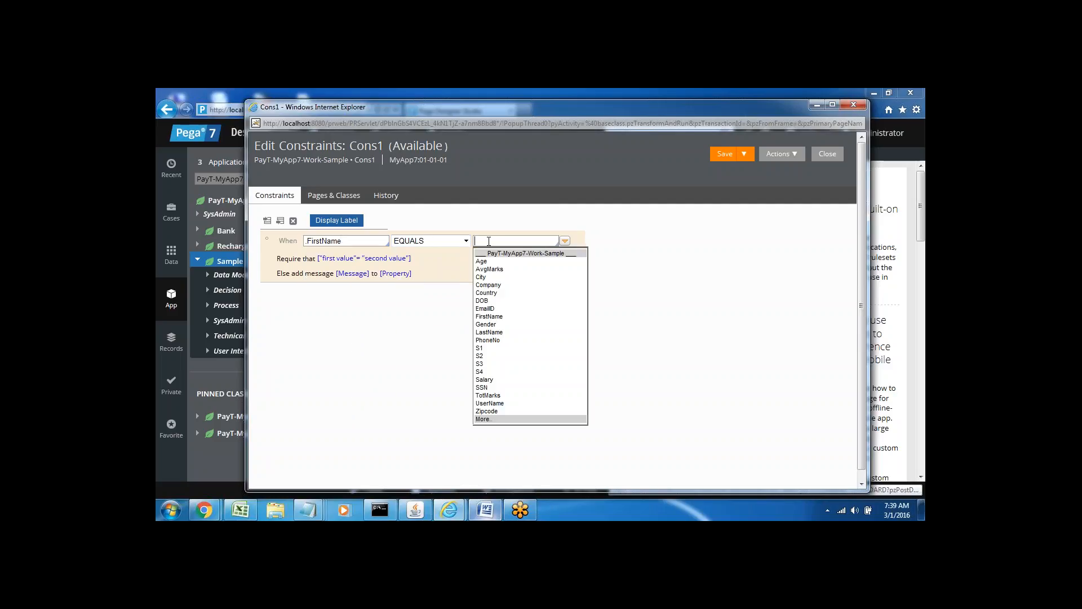
pyautogui.press('Down')
pyautogui.press('Down')
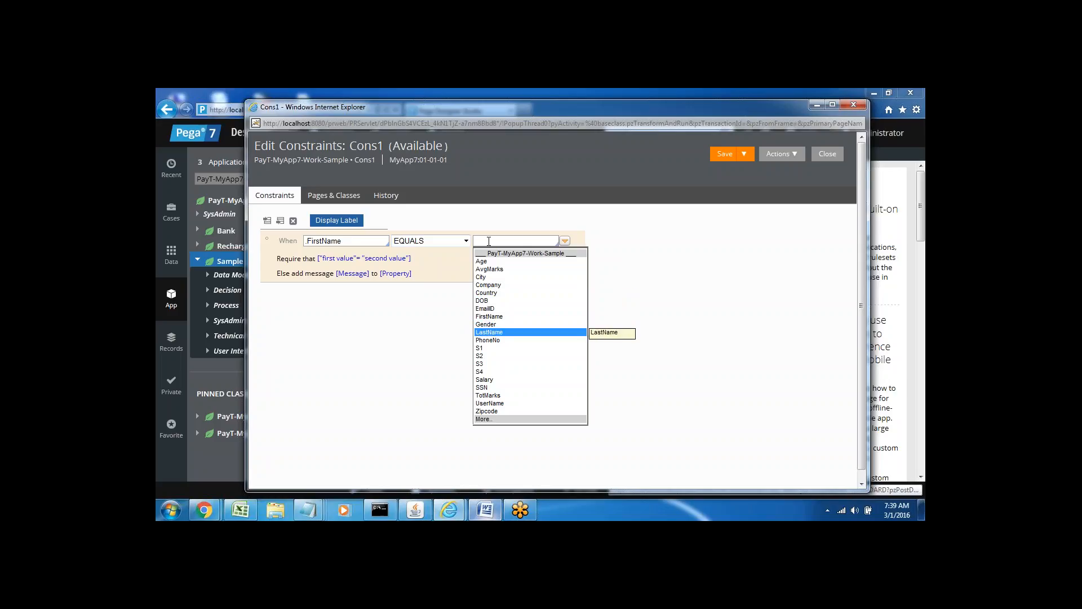
pyautogui.press('Return')
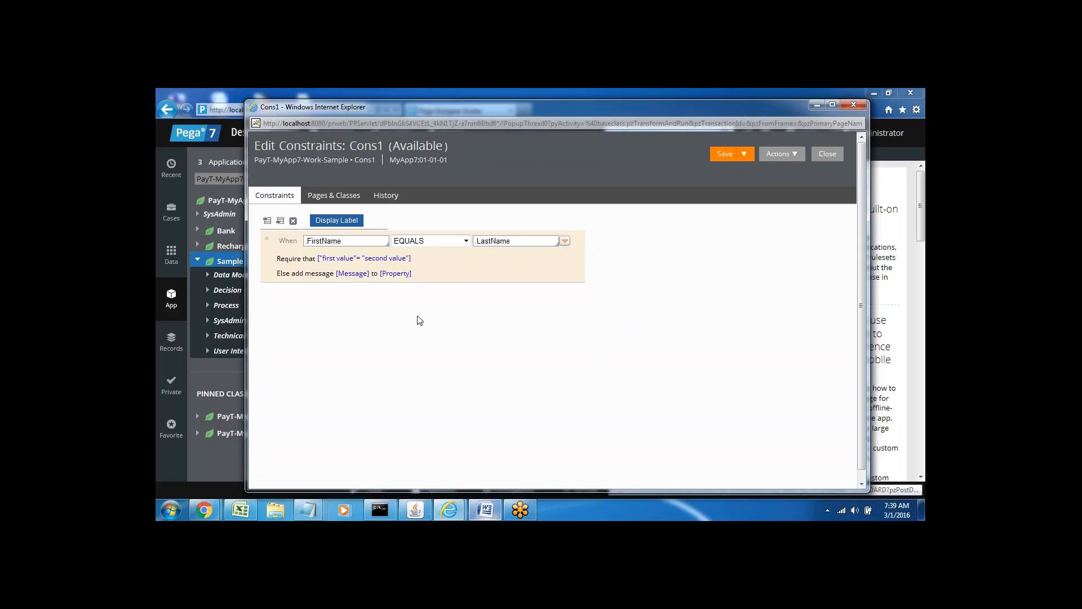
pyautogui.click(336, 258)
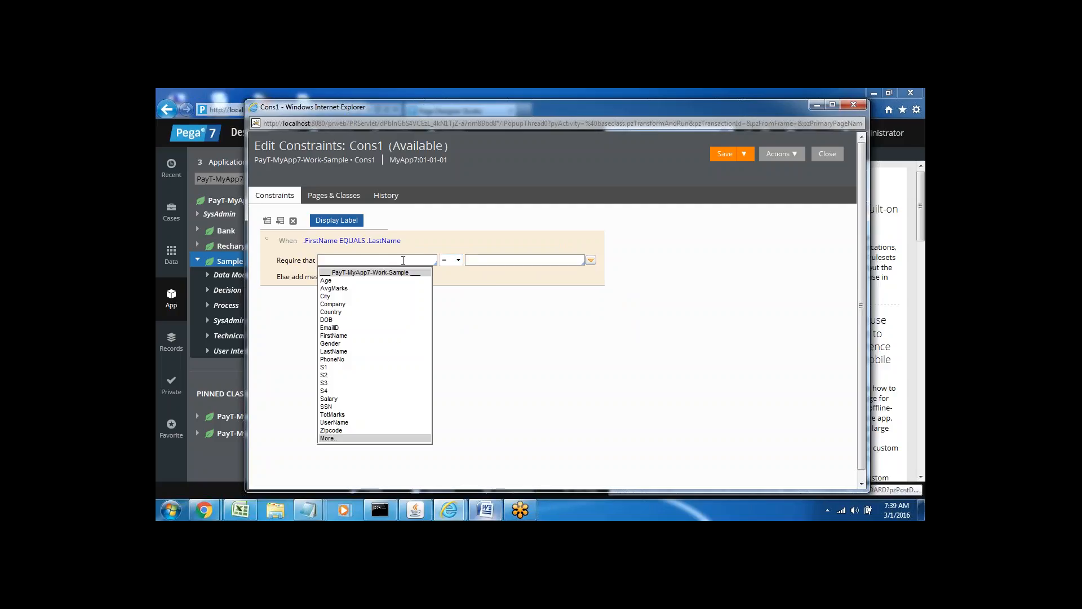
# Set the Require that row to .FirstName != .LastName.
pyautogui.press('Down')
pyautogui.press('Down')
pyautogui.press('Down')
pyautogui.press('Down')
pyautogui.press('Down')
pyautogui.press('Down')
pyautogui.press('Down')
pyautogui.press('Down')
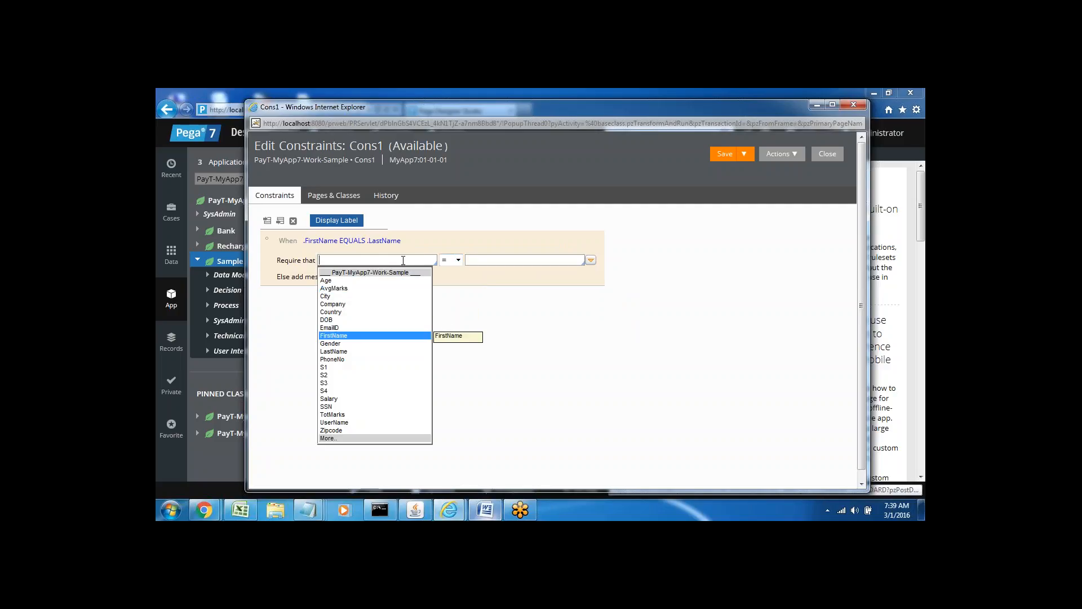
pyautogui.press('Return')
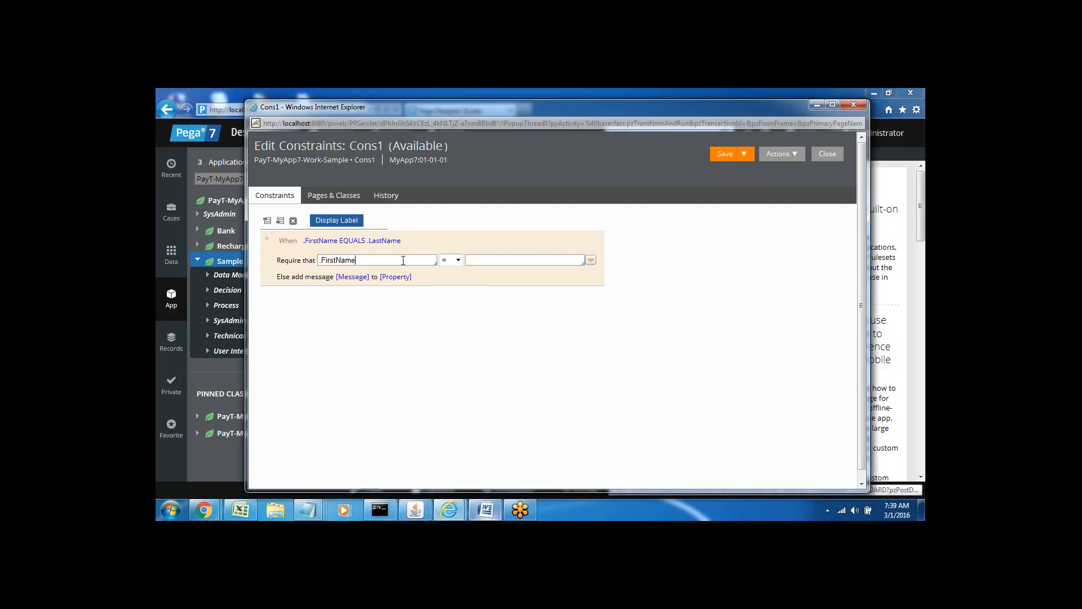
pyautogui.click(458, 260)
pyautogui.click(445, 315)
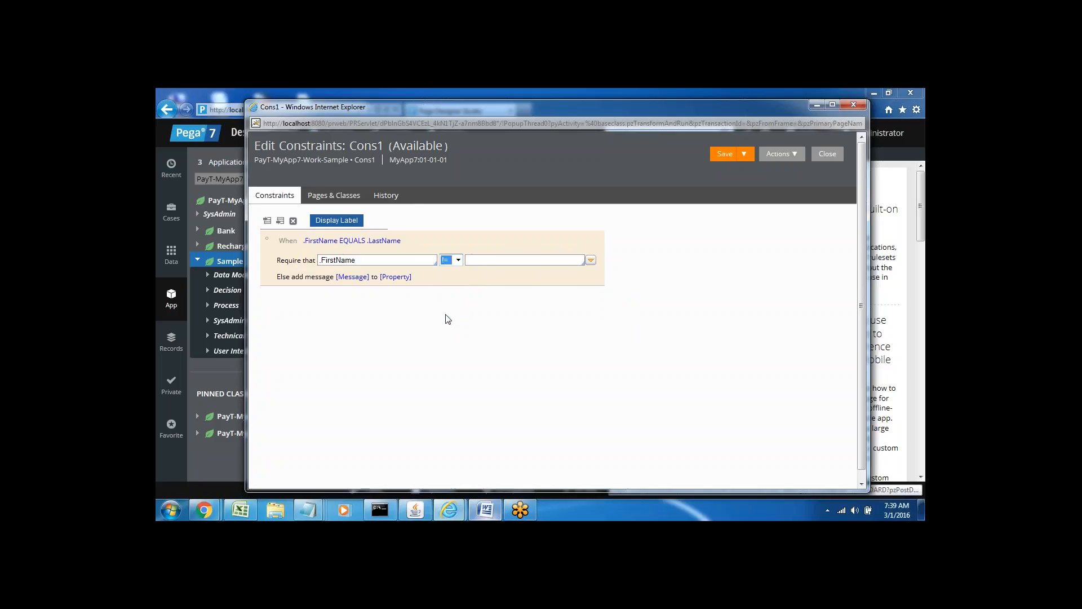
pyautogui.click(477, 261)
pyautogui.press('Down')
pyautogui.press('Down')
pyautogui.press('Down')
pyautogui.press('Down')
pyautogui.press('Down')
pyautogui.press('Down')
pyautogui.press('Down')
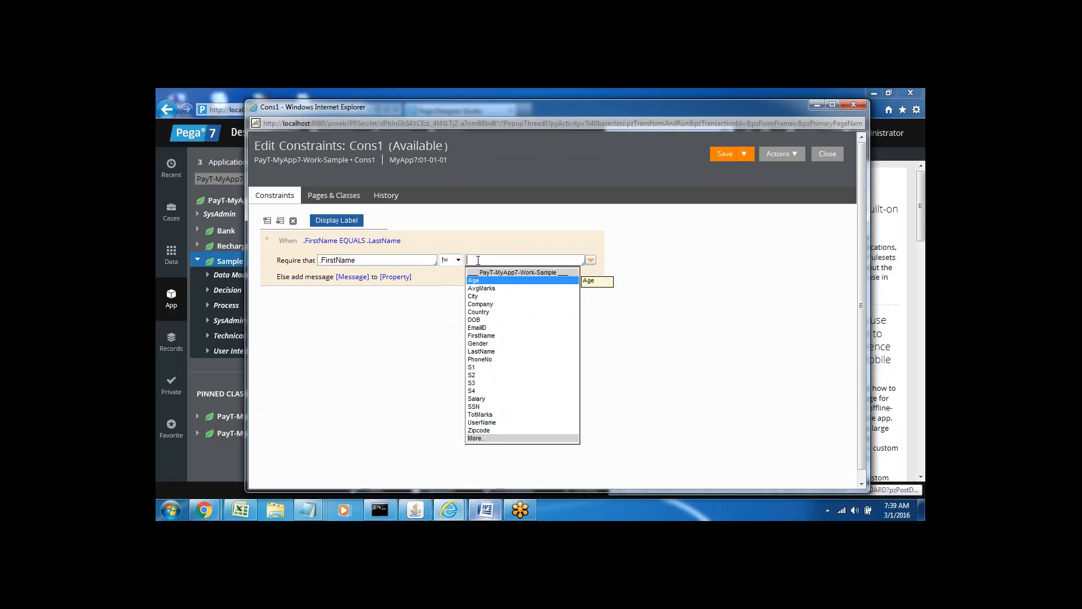
pyautogui.press('Down')
pyautogui.press('Down')
pyautogui.press('Down')
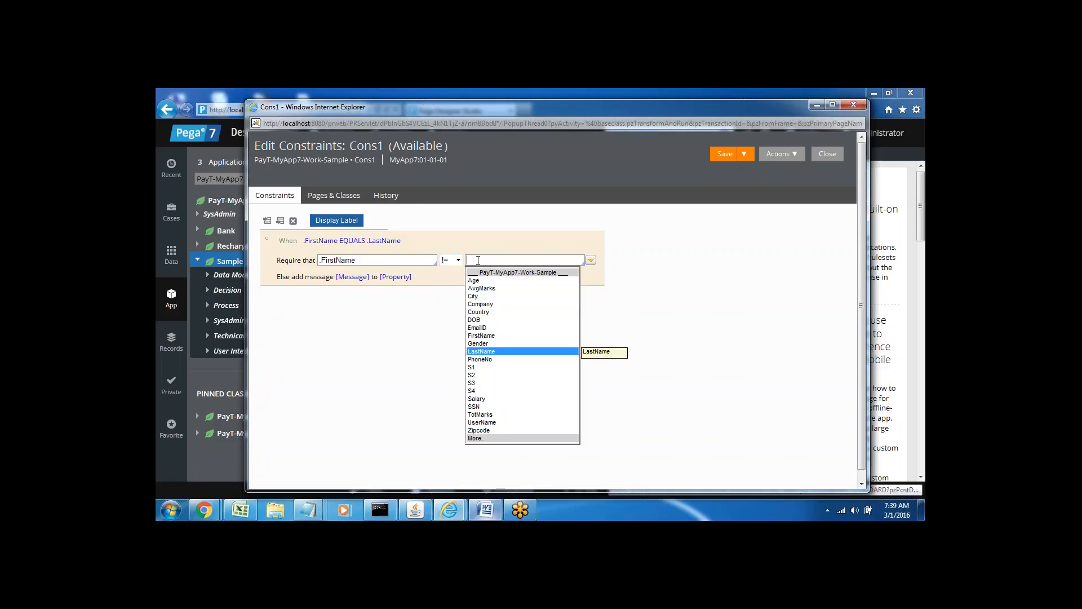
pyautogui.press('Return')
pyautogui.click(352, 276)
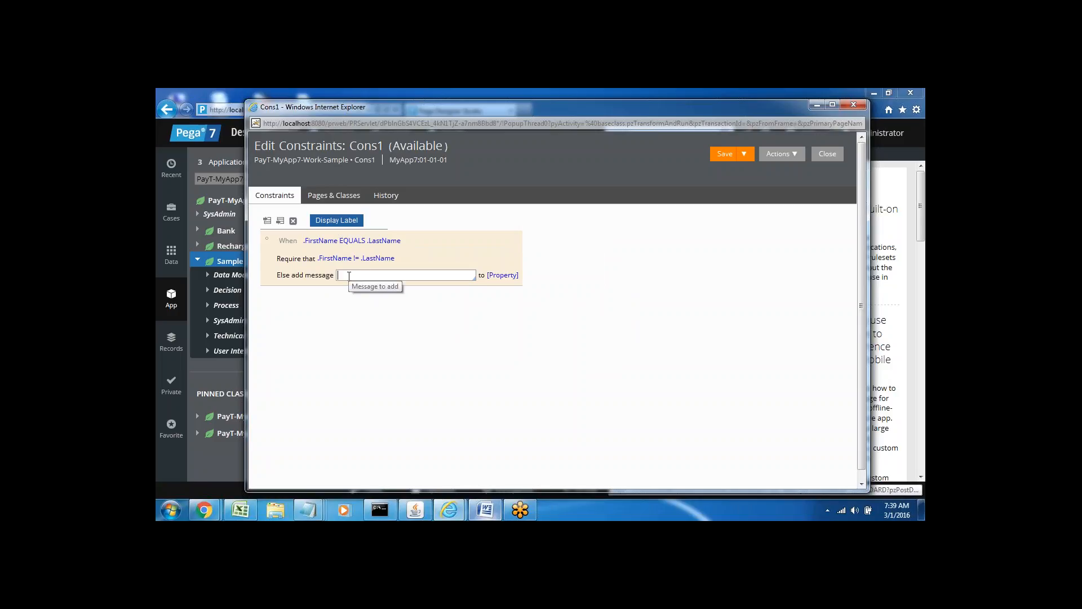
# Enter the Else message 'Enter Valid Name' and attach it to the FirstName property.
pyautogui.write('Enter ')
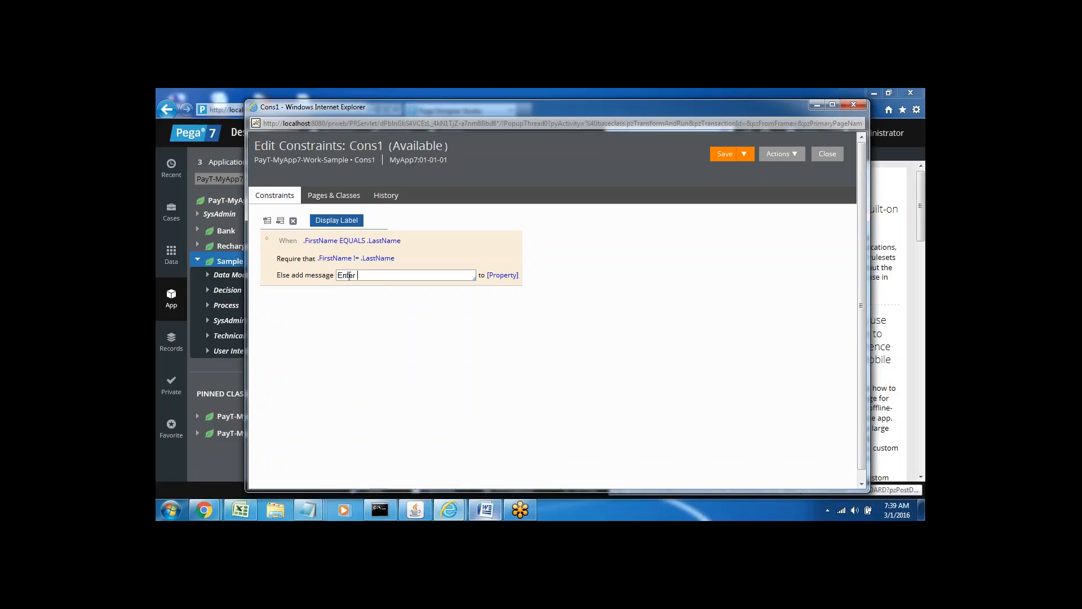
pyautogui.write('Valid Name"')
pyautogui.click(503, 275)
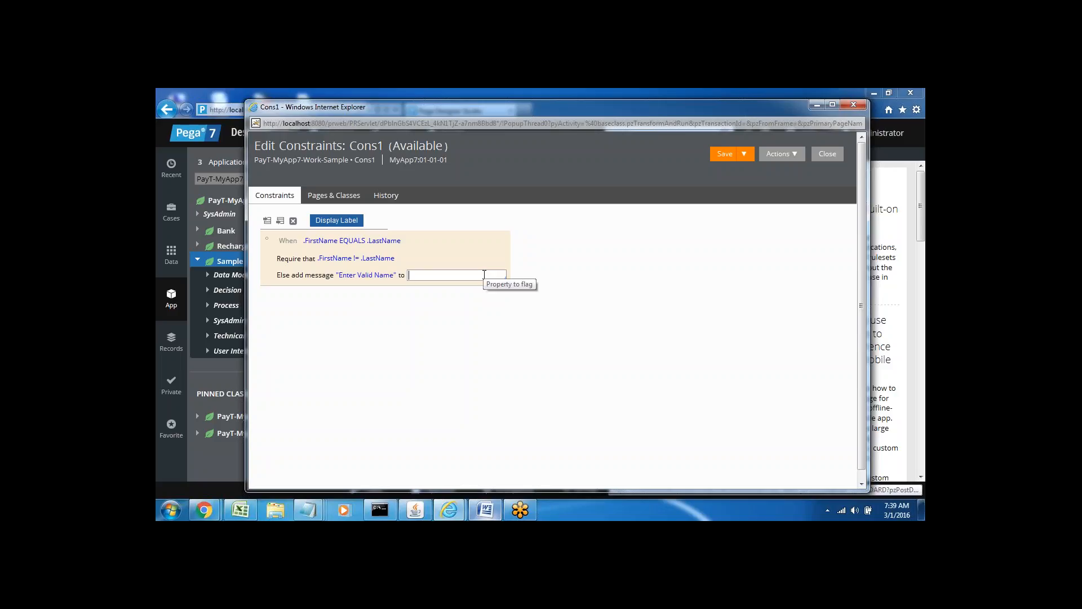
pyautogui.press('Down')
pyautogui.press('Down')
pyautogui.press('Down')
pyautogui.press('Down')
pyautogui.press('Down')
pyautogui.press('Down')
pyautogui.press('Down')
pyautogui.press('Down')
pyautogui.press('Down')
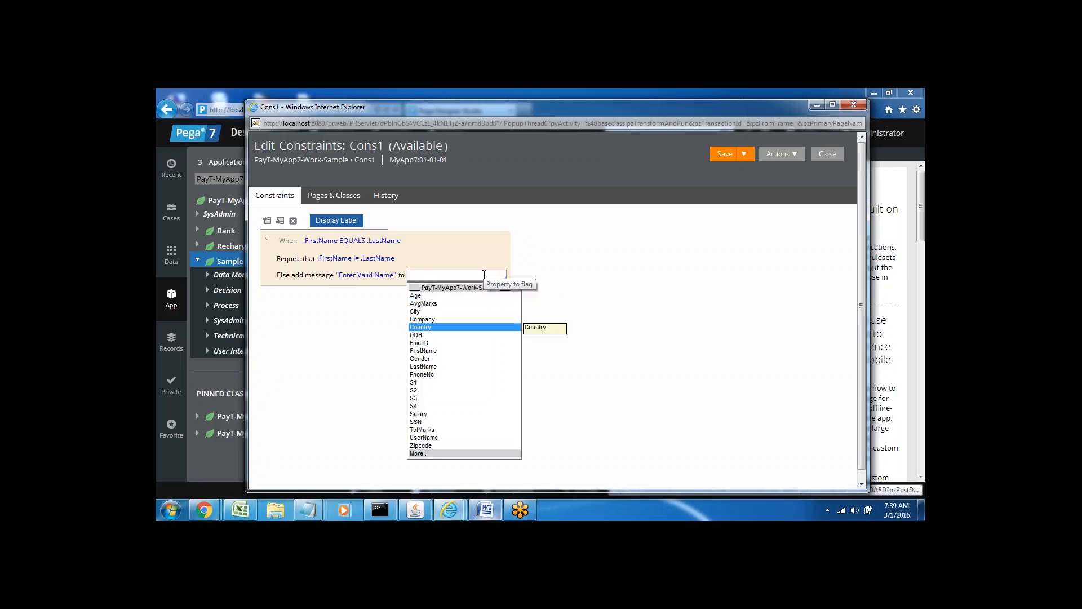
pyautogui.press('Return')
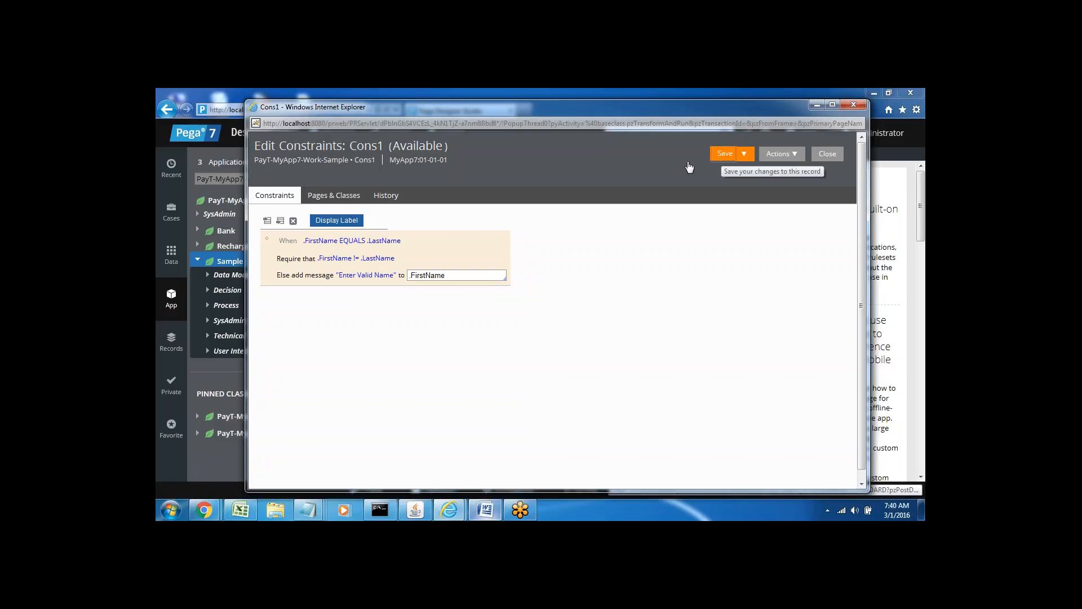
# Save the Cons1 constraints rule.
pyautogui.click(320, 244)
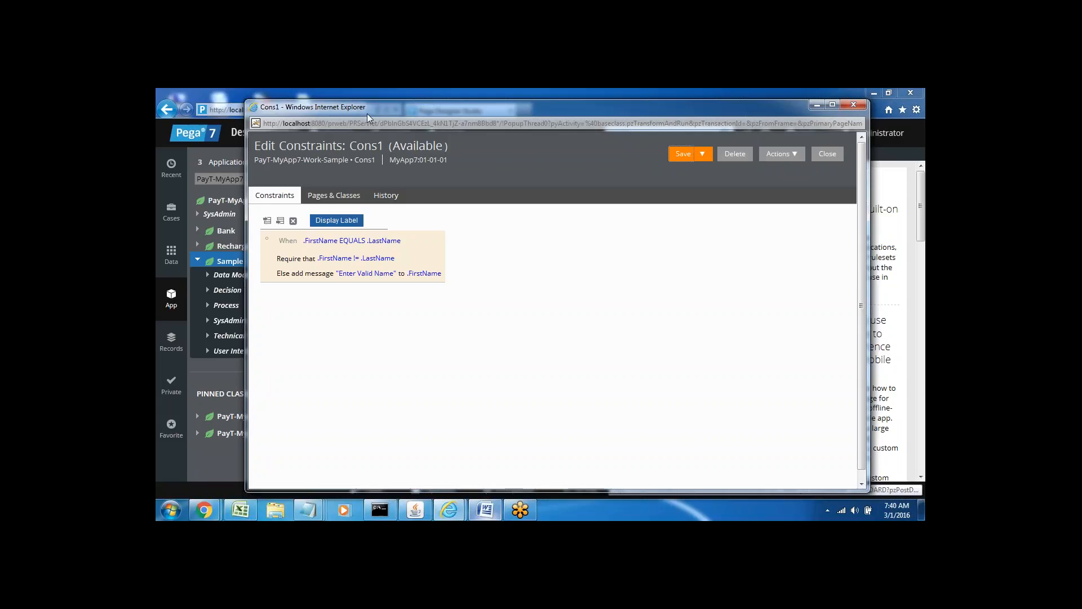
# Move the Cons1 popup aside and expand Sample's Process rules to list Vali_Page and Vall.
pyautogui.moveTo(359, 106); pyautogui.dragTo(504, 147)
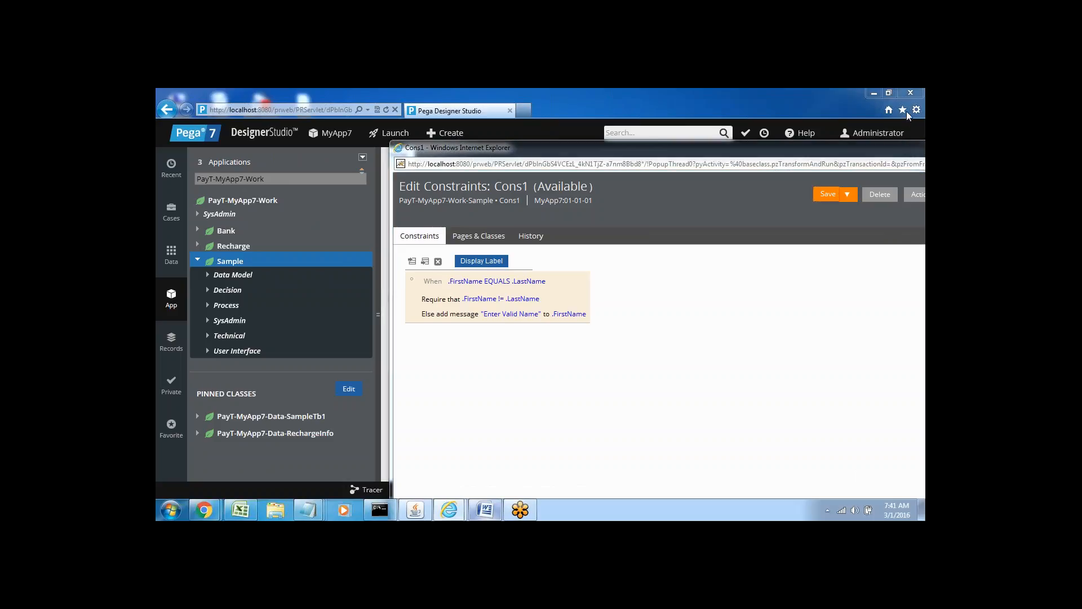
pyautogui.click(648, 365)
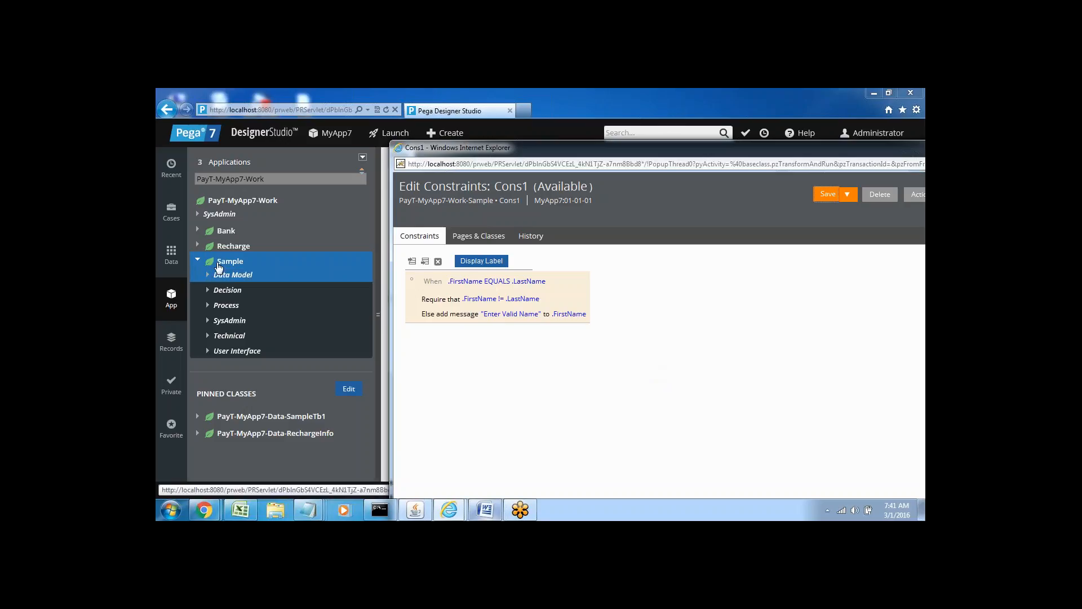
pyautogui.click(207, 313)
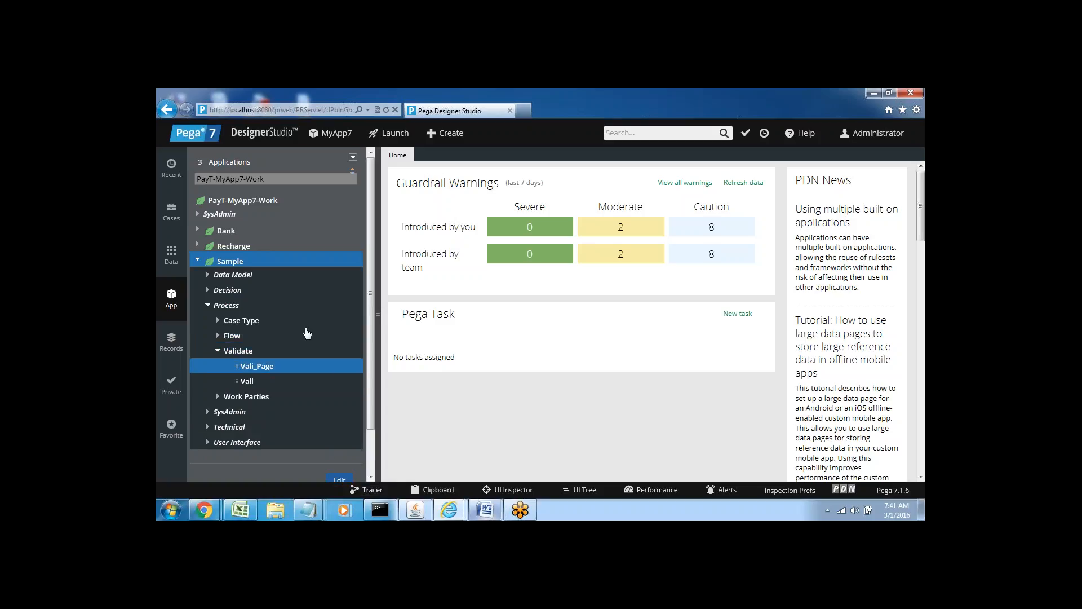
# Bring the saved Cons1 constraint window back, reposition it lower, then close it.
pyautogui.moveTo(449, 510)
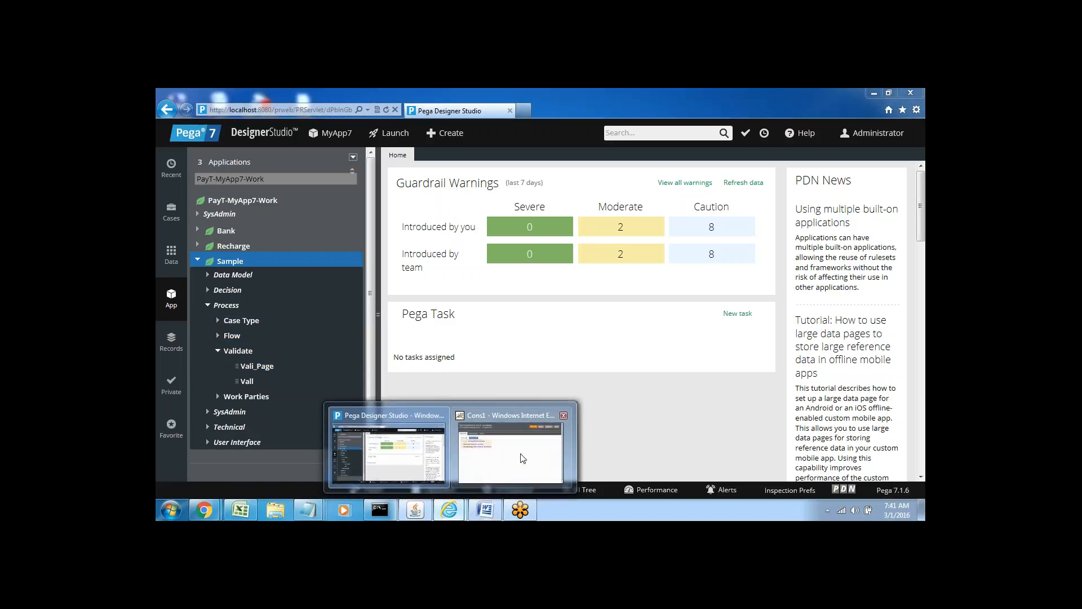
pyautogui.click(523, 458)
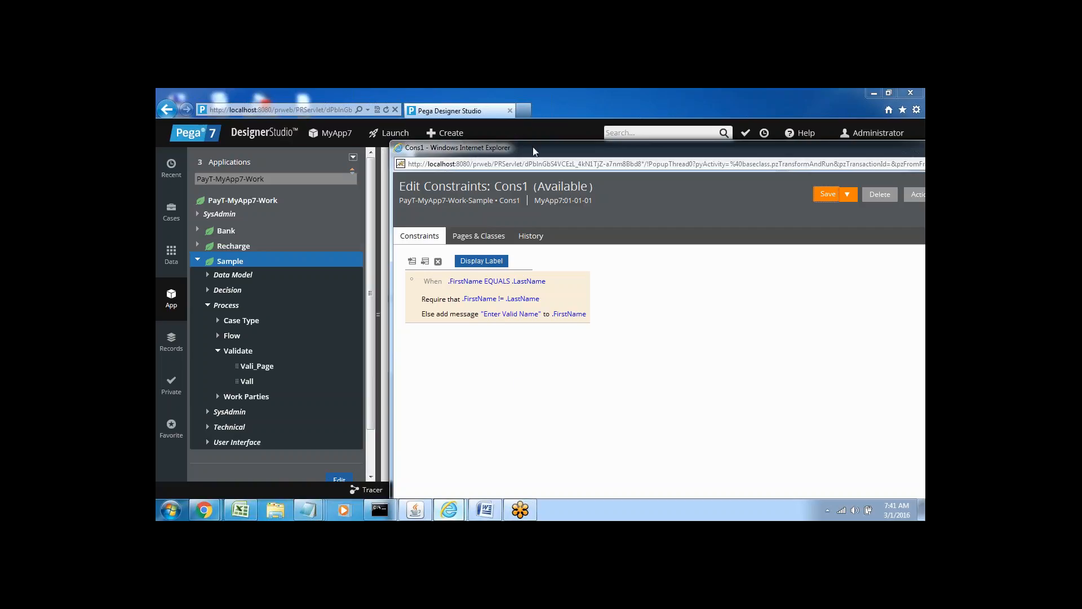
pyautogui.moveTo(537, 152); pyautogui.dragTo(450, 175)
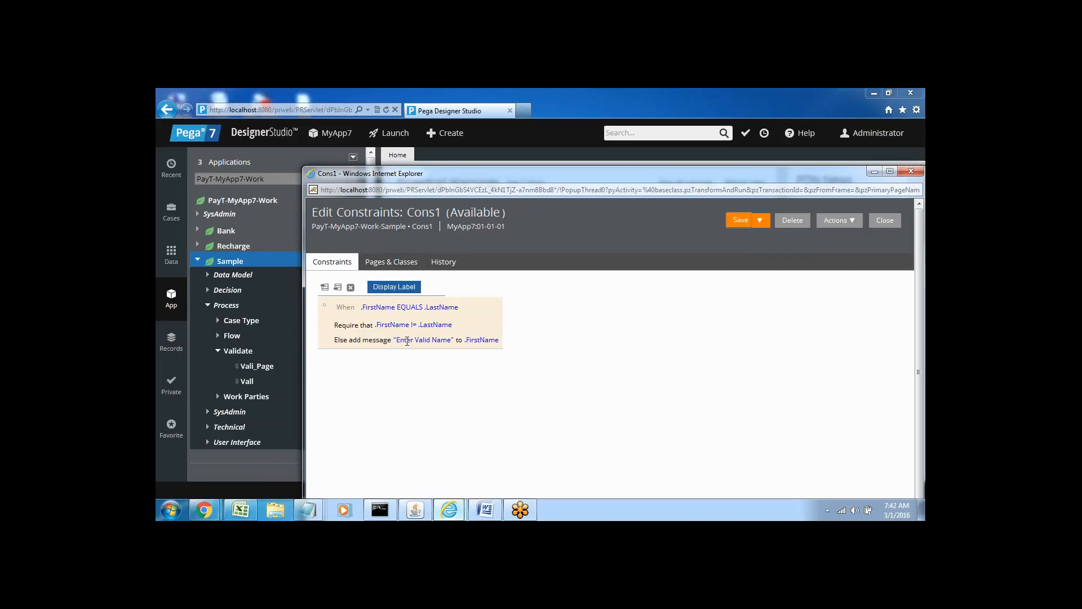
pyautogui.click(910, 170)
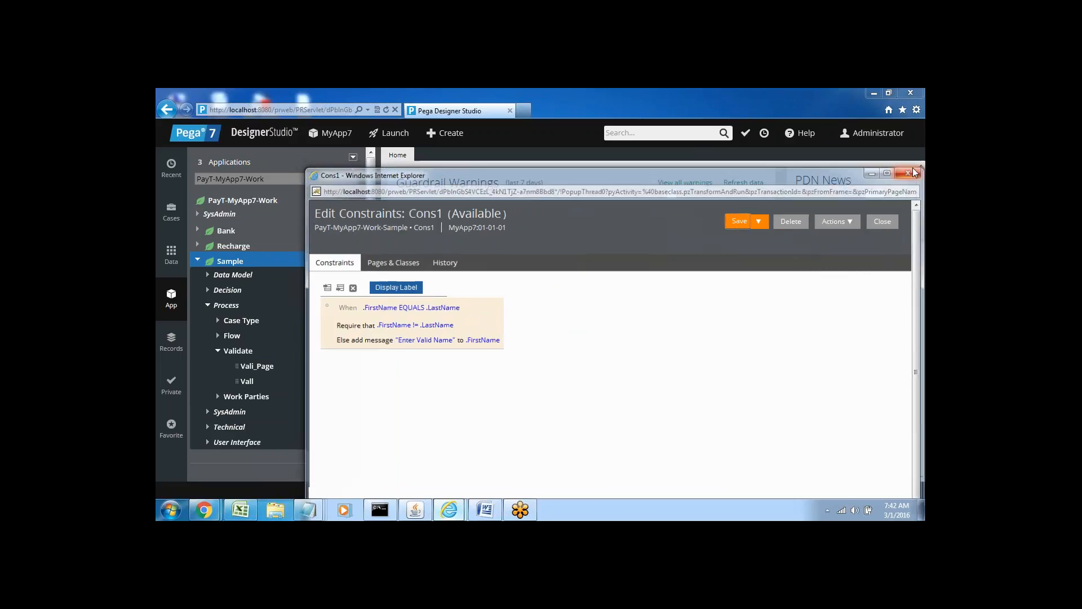
pyautogui.click(485, 510)
# Delete the Compare line and add a 'Harness---' note line below Functions--.
pyautogui.click(363, 299)
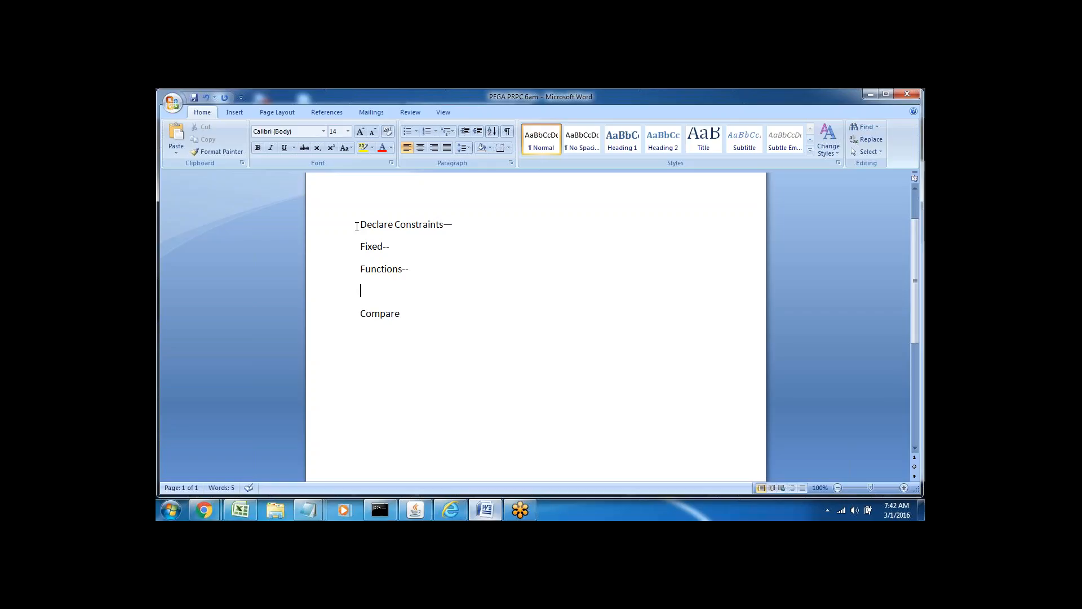
pyautogui.click(339, 231)
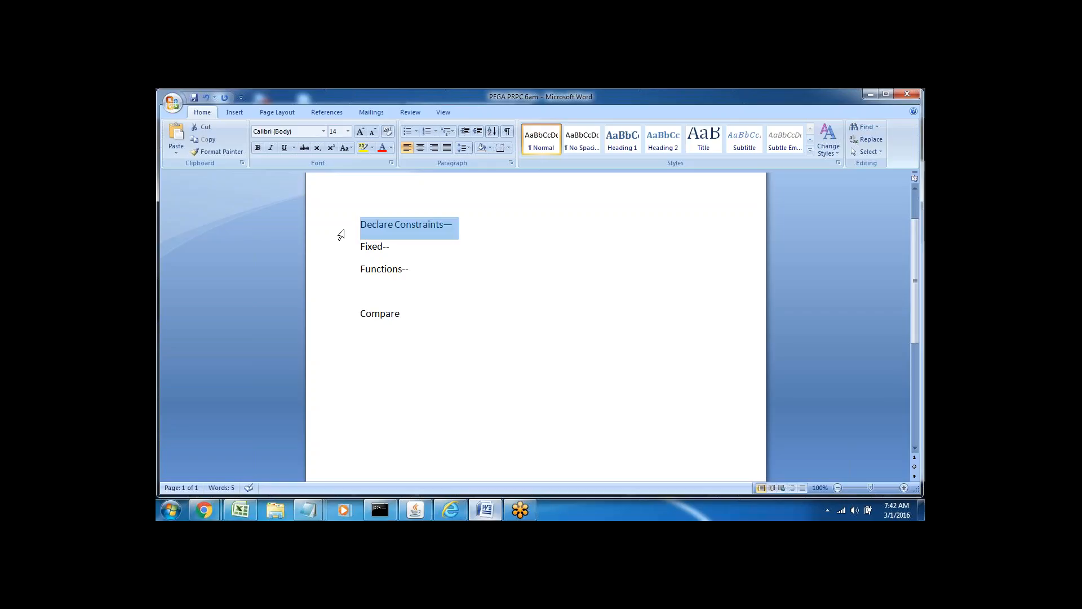
pyautogui.click(366, 293)
pyautogui.moveTo(366, 292); pyautogui.dragTo(418, 331)
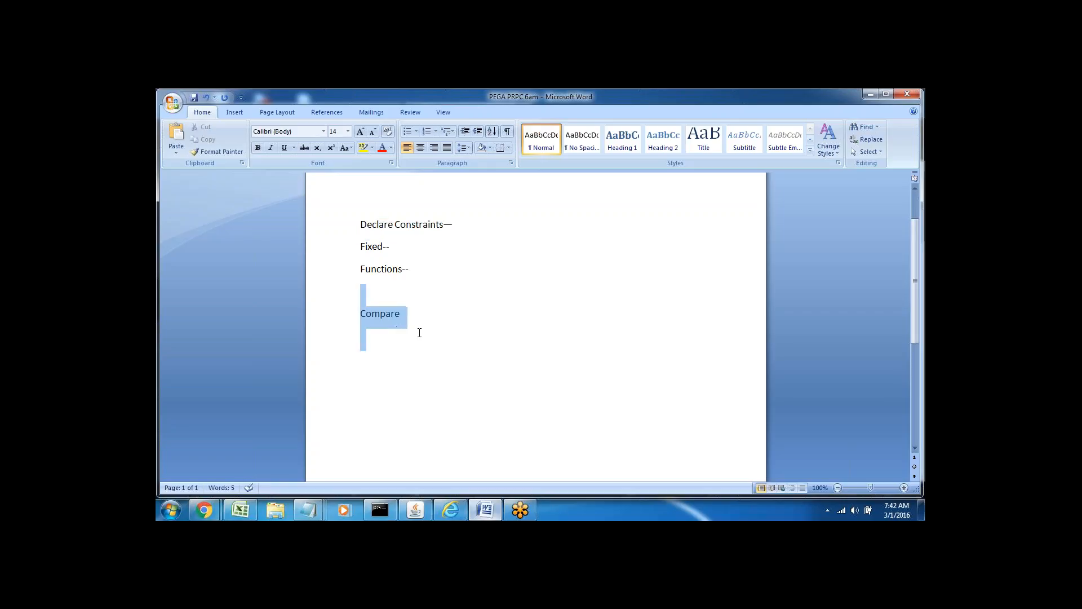
pyautogui.press('Delete')
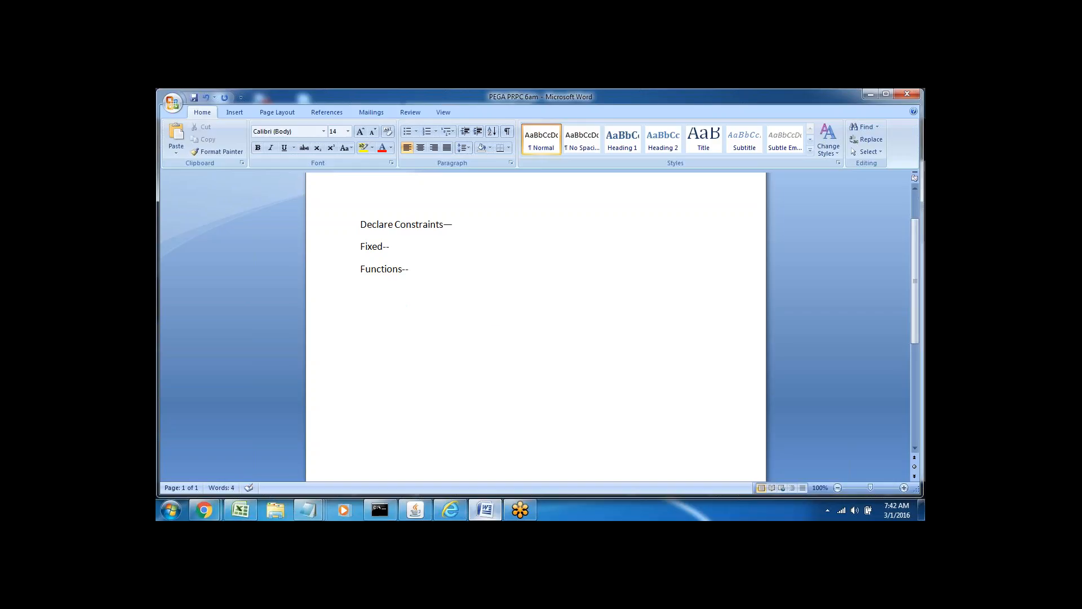
pyautogui.press('Return')
pyautogui.write('Harness---')
# Add a new 'User' line beneath Harness---, then switch to Pega Designer Studio.
pyautogui.click(337, 322)
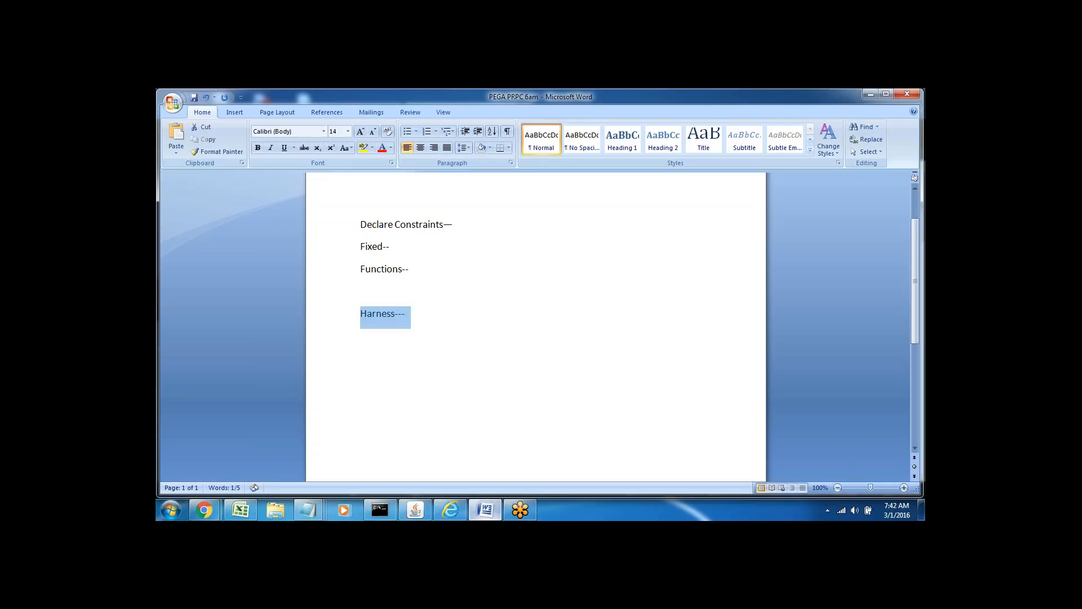
pyautogui.click(411, 354)
pyautogui.doubleClick(376, 316)
pyautogui.click(414, 321)
pyautogui.doubleClick(391, 315)
pyautogui.click(414, 315)
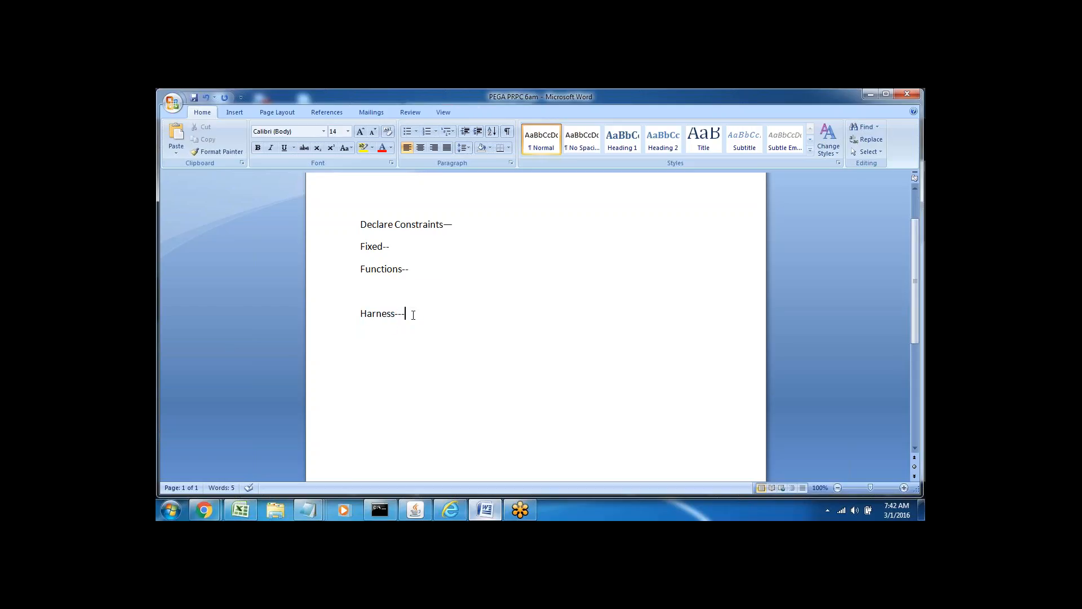
pyautogui.press('Return')
pyautogui.write('User')
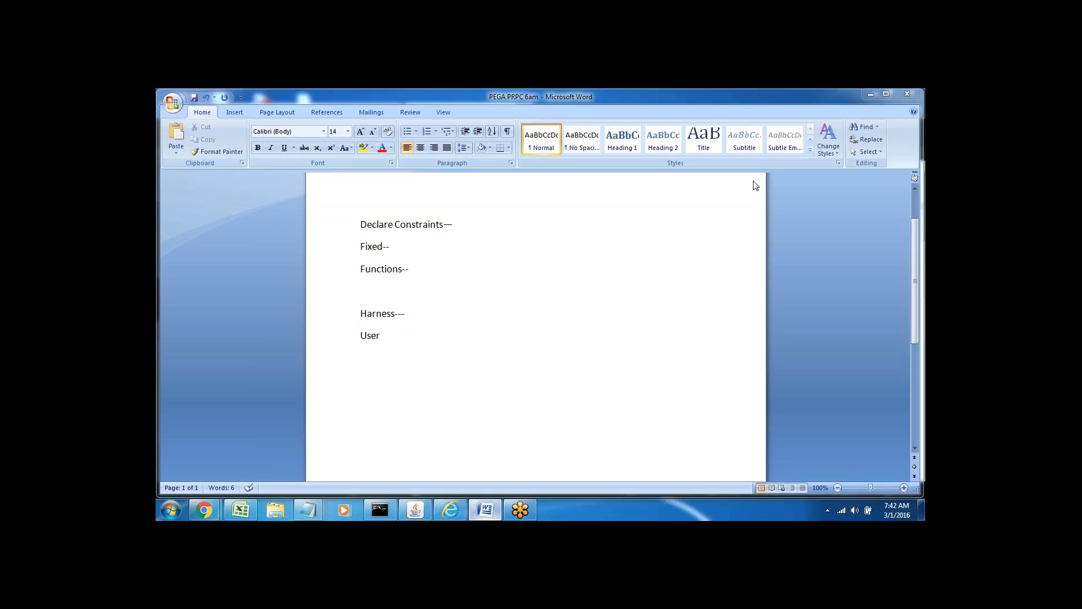
pyautogui.click(907, 112)
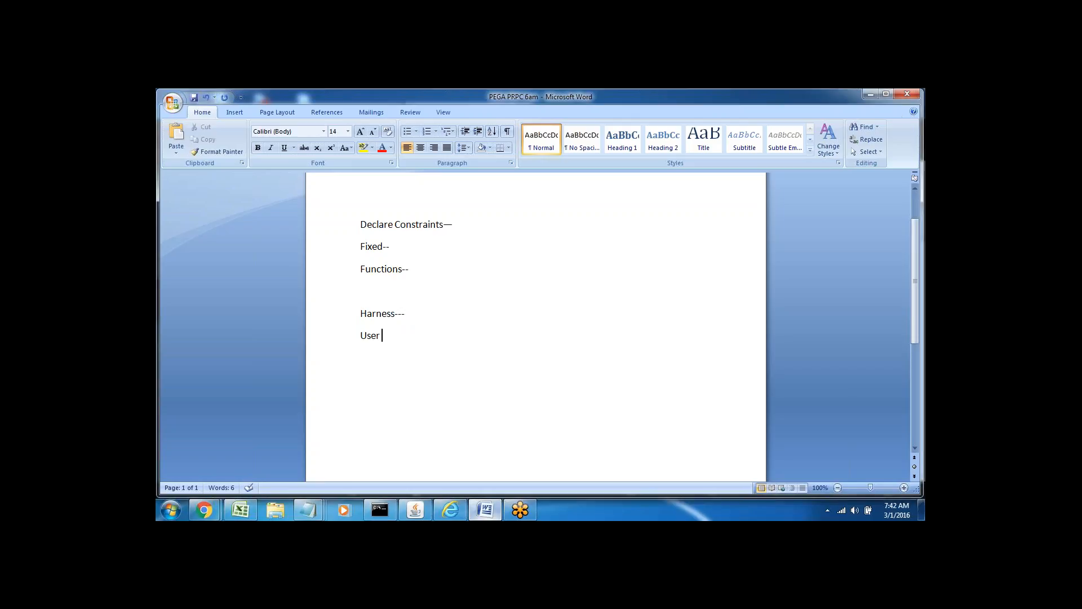
pyautogui.click(450, 508)
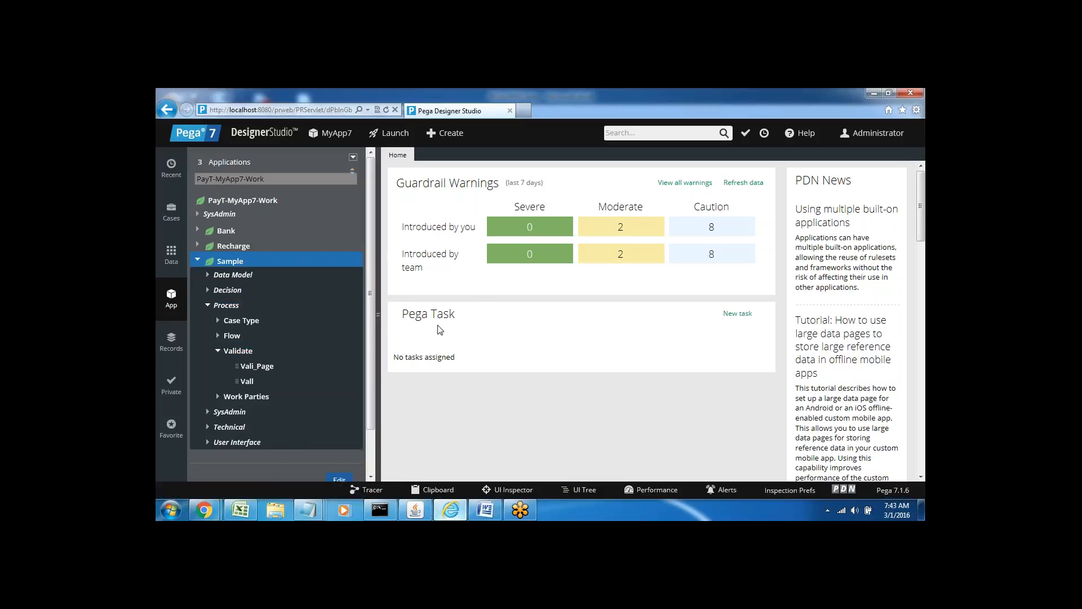
# Switch between the Word notes and Pega Designer Studio, ending back on the Word document.
pyautogui.click(485, 510)
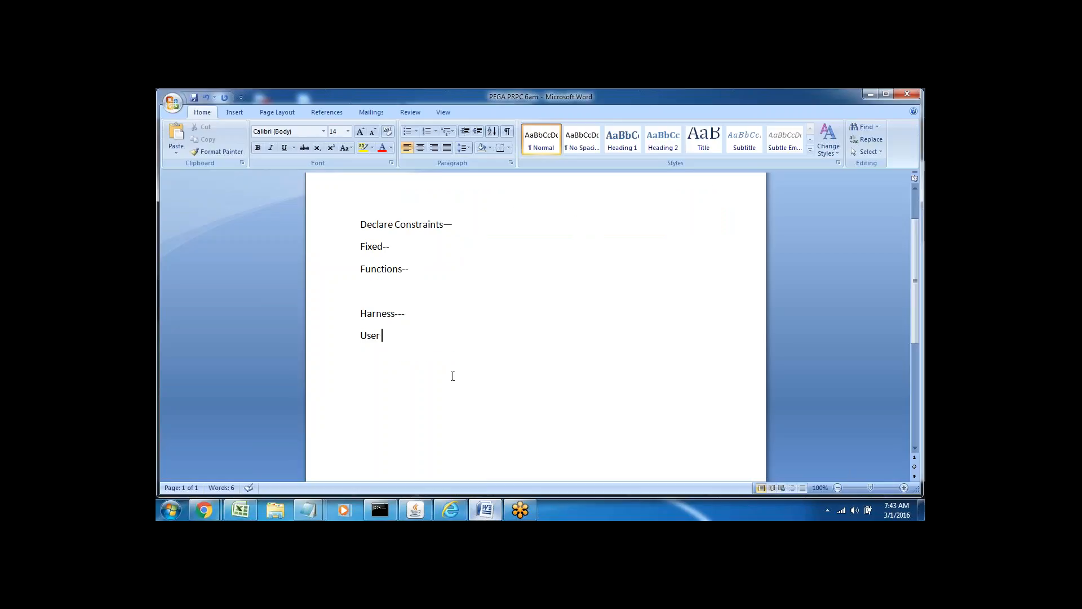
pyautogui.click(367, 293)
pyautogui.click(482, 510)
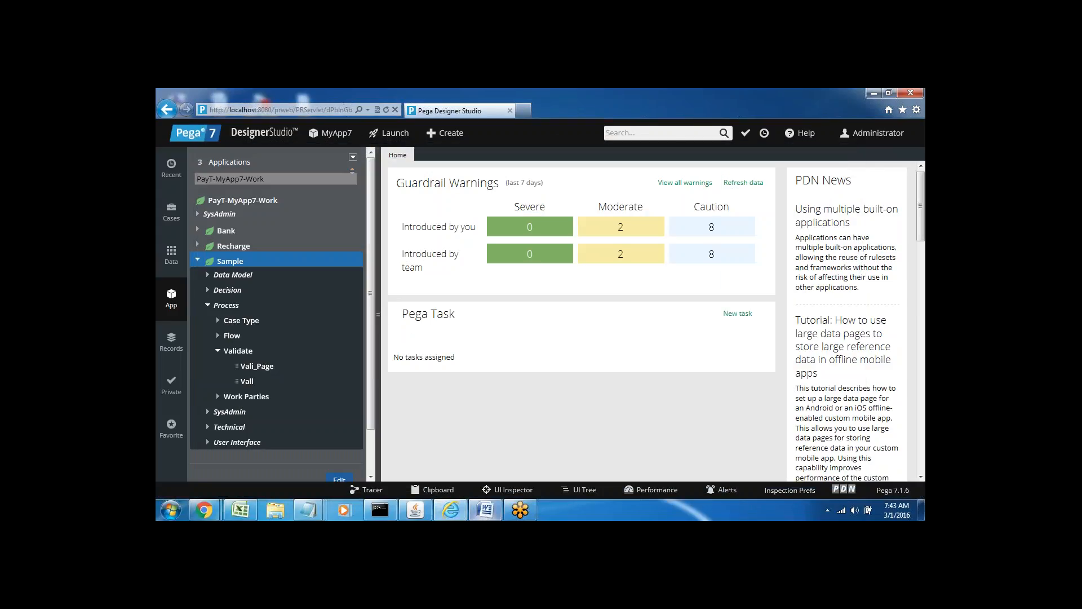
pyautogui.click(485, 509)
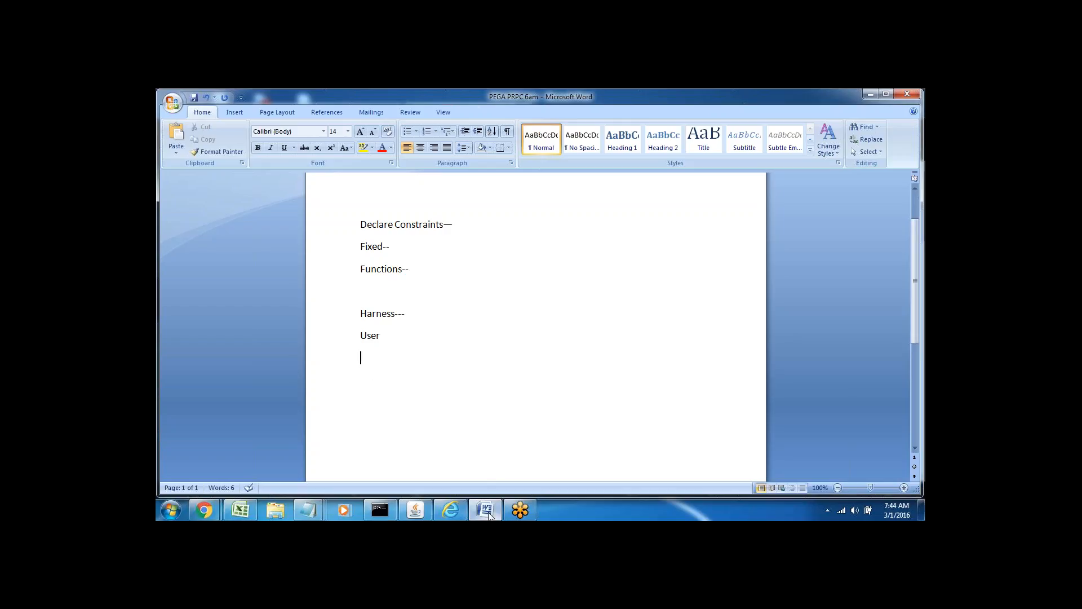
# Complete the line as 'User Interface' and add a 'Flows' line beneath it.
pyautogui.doubleClick(367, 315)
pyautogui.click(423, 325)
pyautogui.click(389, 337)
pyautogui.write('Interface')
pyautogui.press('Return')
pyautogui.write('Process')
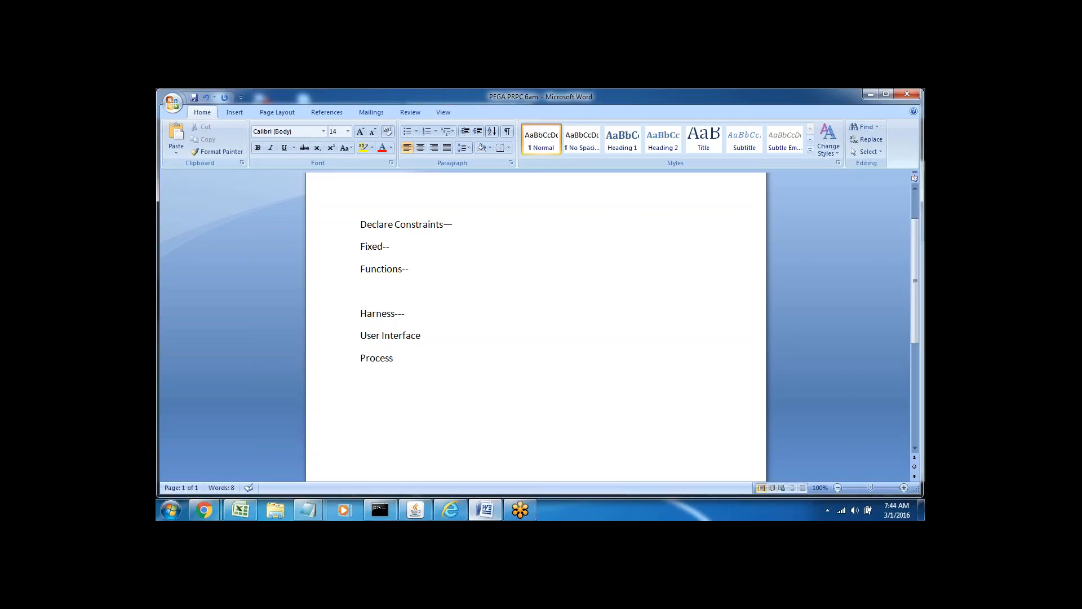
pyautogui.press('BackSpace')
pyautogui.press('BackSpace')
pyautogui.press('BackSpace')
pyautogui.press('BackSpace')
pyautogui.press('BackSpace')
pyautogui.press('BackSpace')
pyautogui.press('BackSpace')
pyautogui.write('Flows')
# Add '-- create a new work objects' to User Interface and '- Change the appearance of work object' to Flows.
pyautogui.click(345, 339)
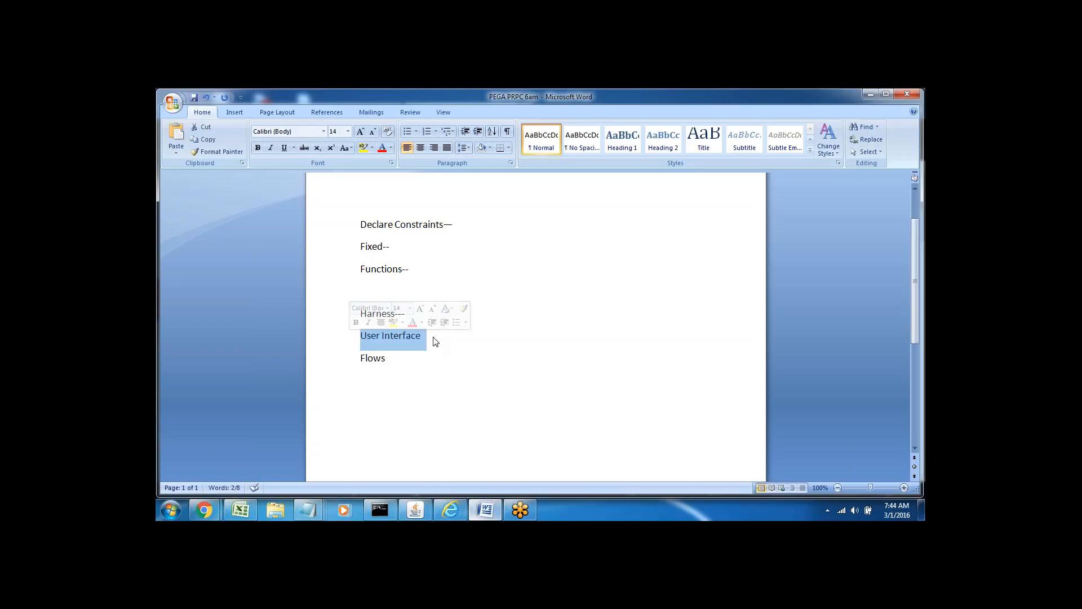
pyautogui.click(435, 341)
pyautogui.write('--')
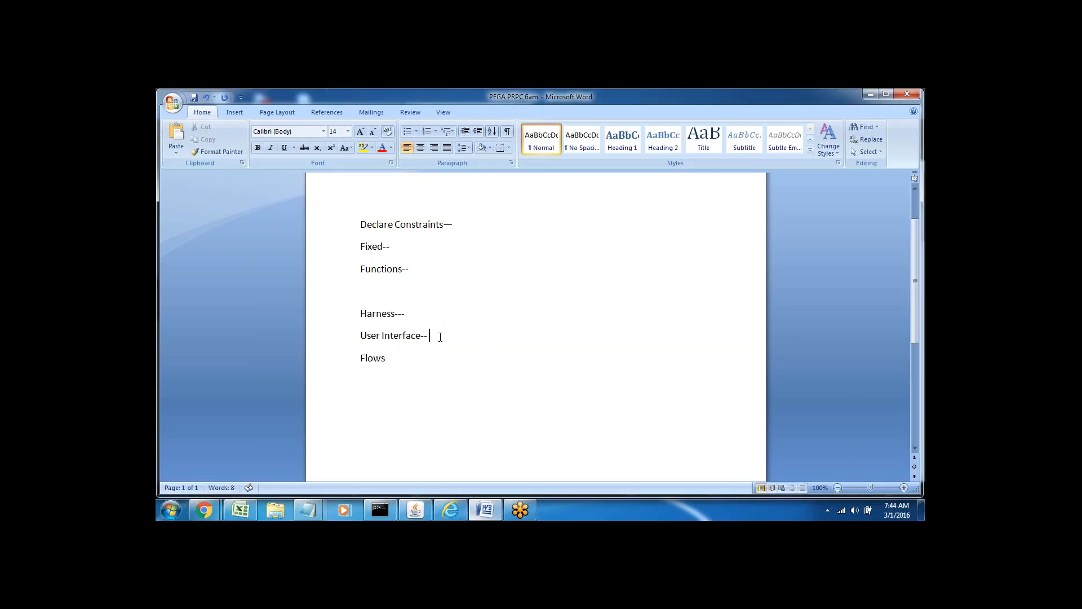
pyautogui.write('create a new work objects')
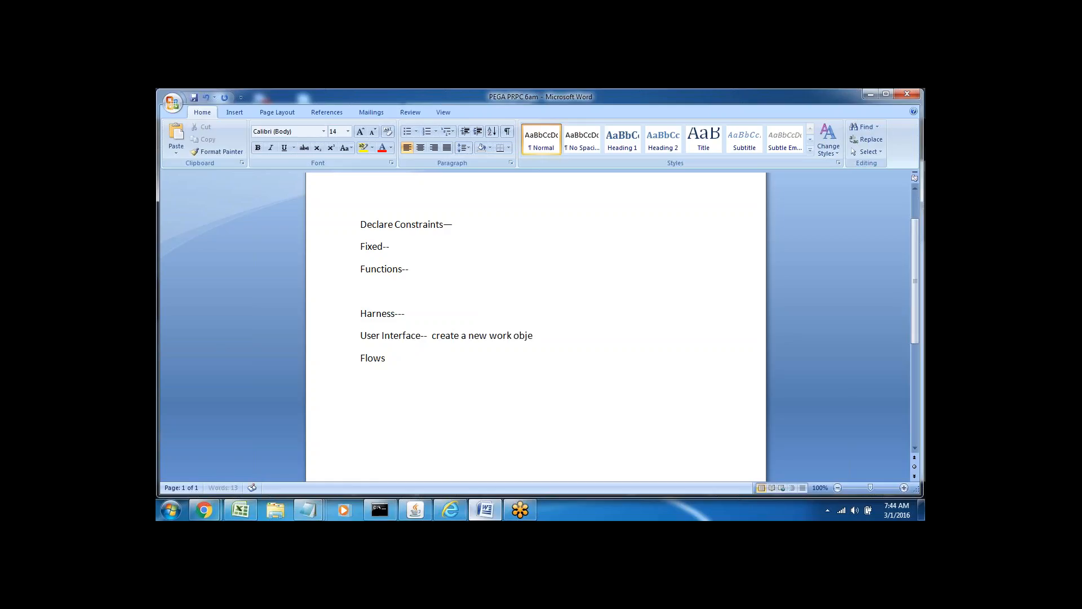
pyautogui.tripleClick(485, 335)
pyautogui.click(444, 363)
pyautogui.write('-  Change the appearance of ')
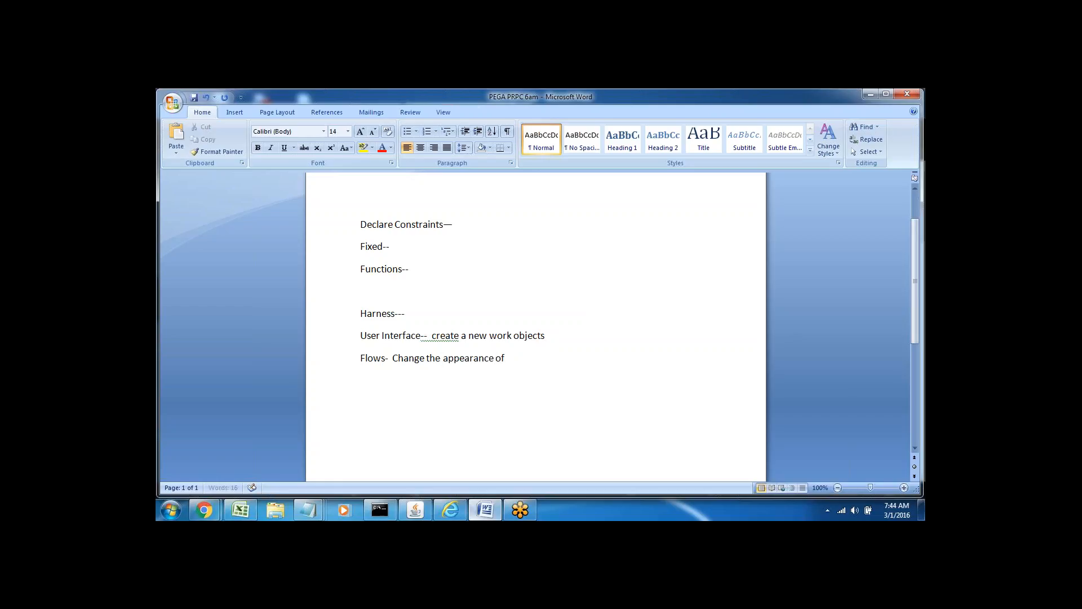
pyautogui.write('work object')
# Review the two new notes, then insert blank lines after the User Interface line.
pyautogui.click(346, 338)
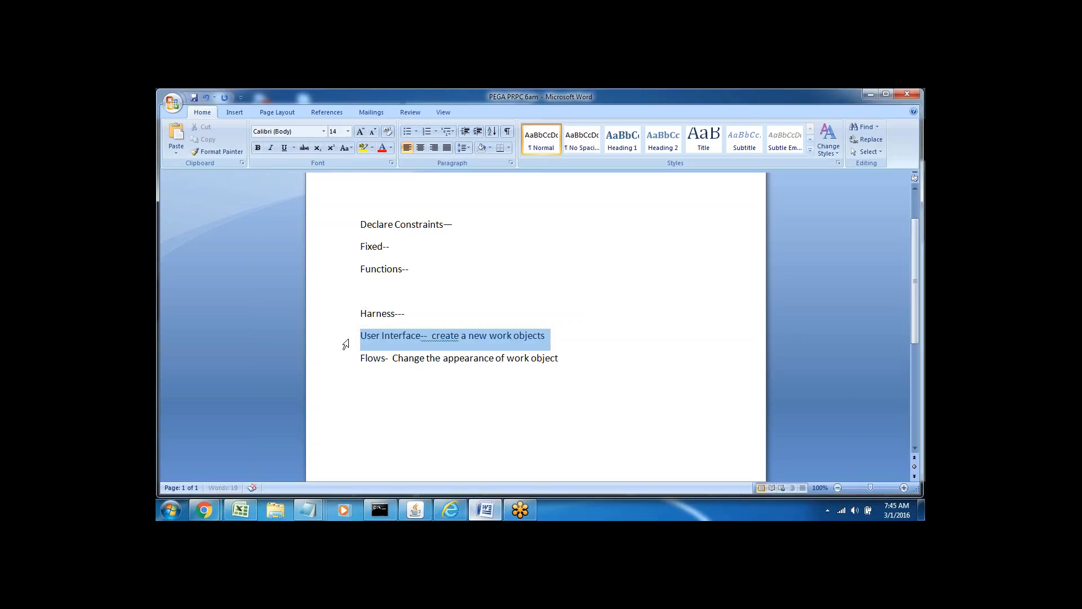
pyautogui.click(426, 335)
pyautogui.doubleClick(374, 357)
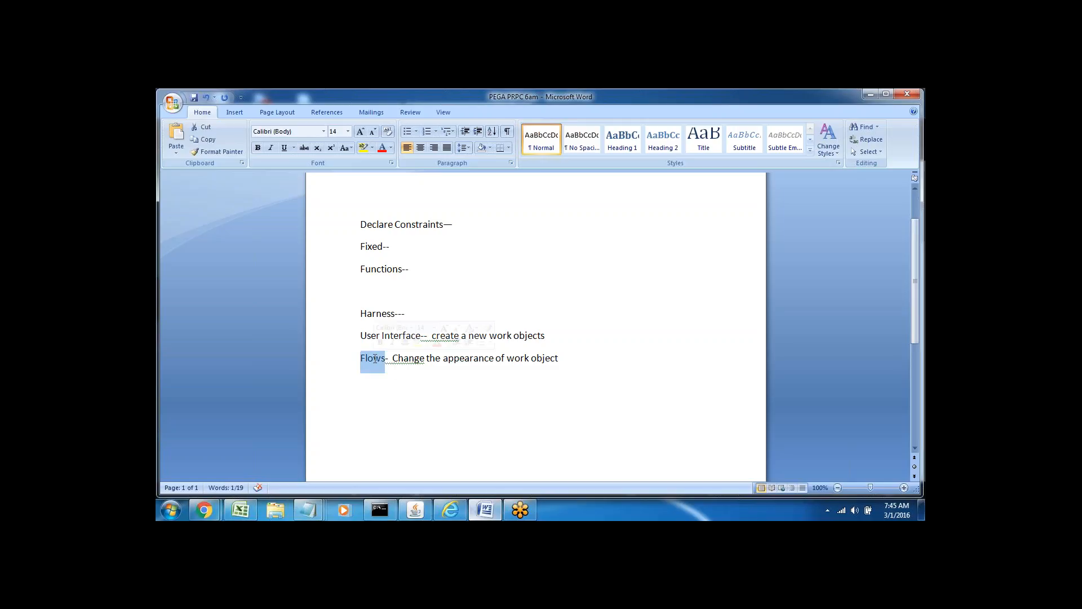
pyautogui.press('Right')
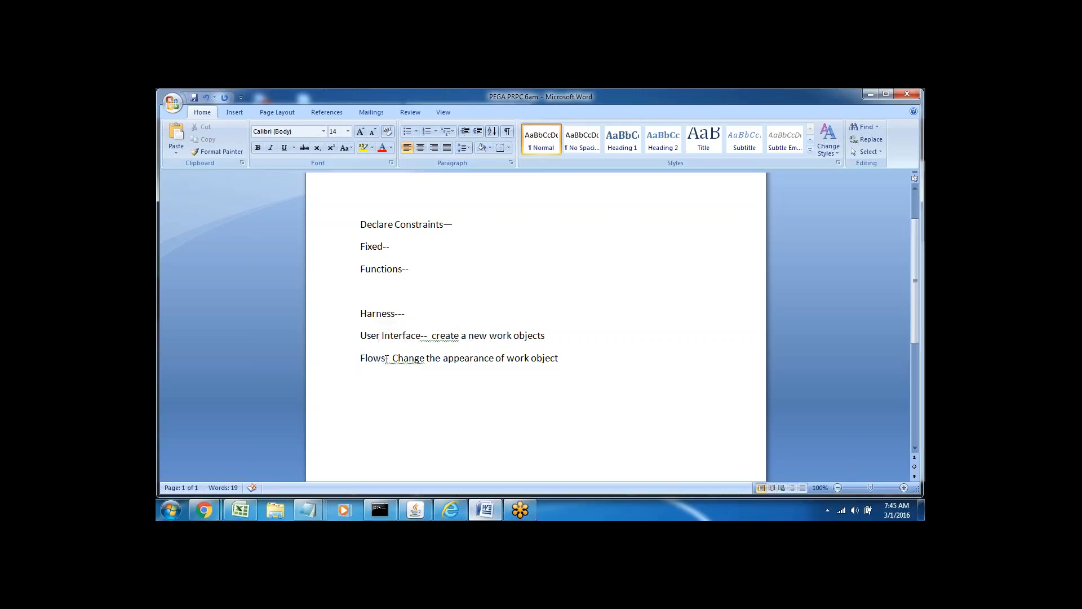
pyautogui.doubleClick(372, 313)
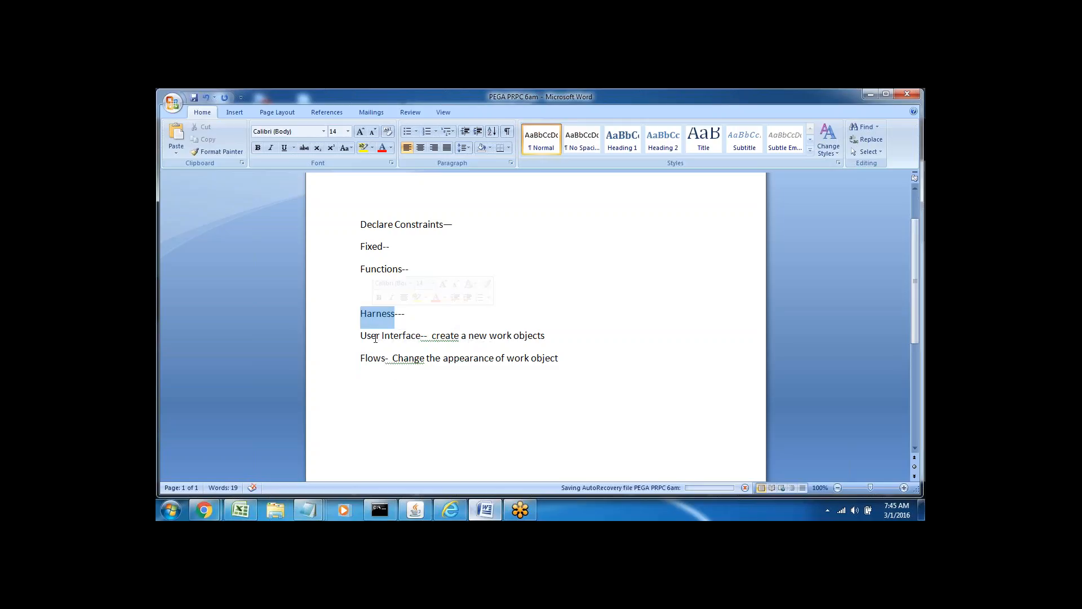
pyautogui.tripleClick(368, 337)
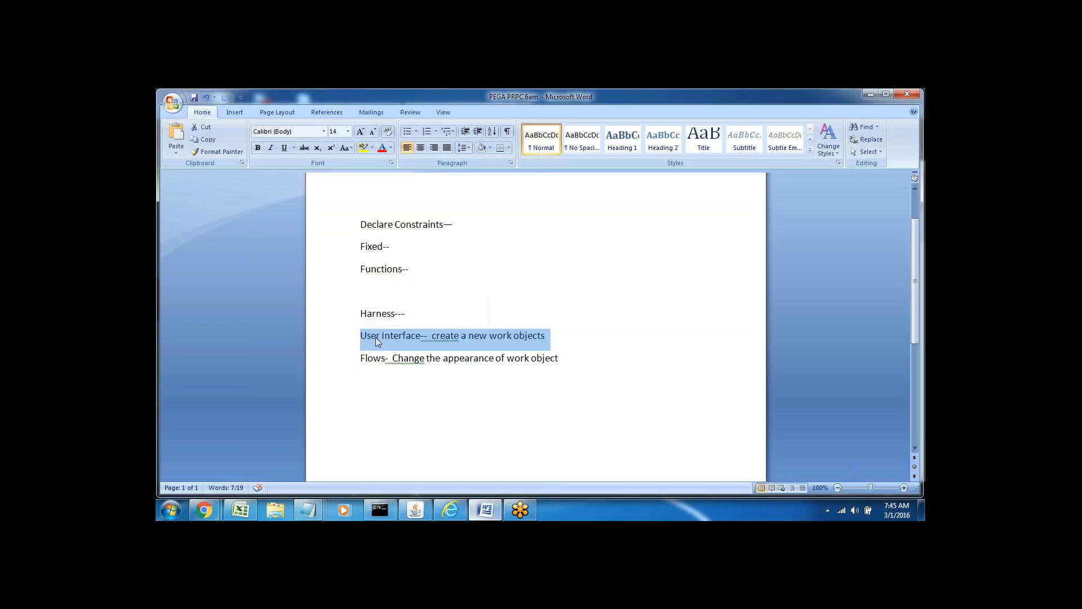
pyautogui.doubleClick(370, 359)
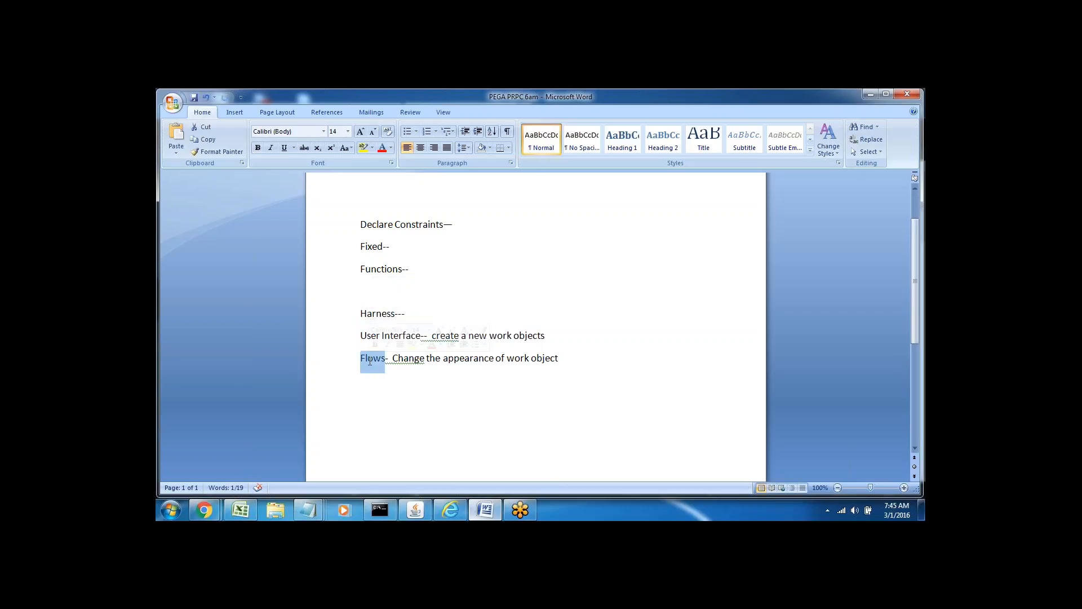
pyautogui.click(385, 408)
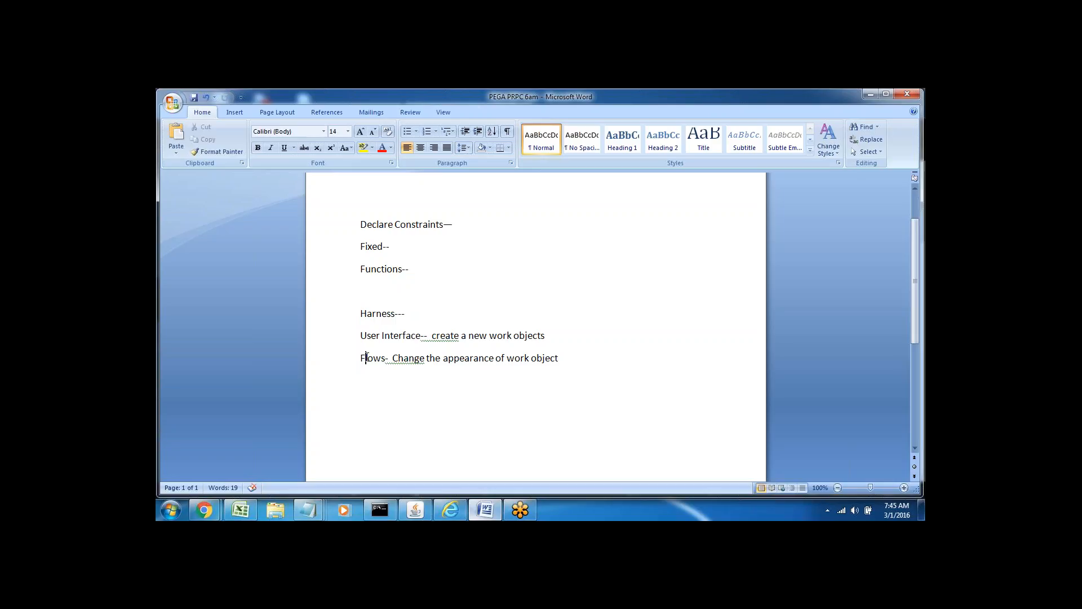
pyautogui.doubleClick(369, 360)
pyautogui.click(395, 375)
pyautogui.moveTo(431, 336); pyautogui.dragTo(546, 342)
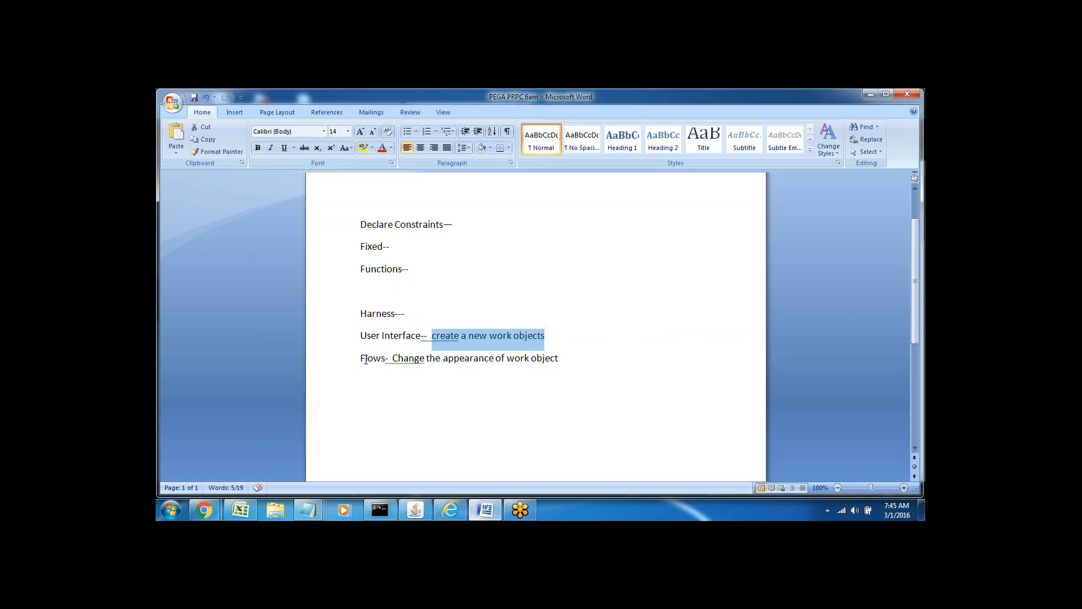
pyautogui.moveTo(362, 359); pyautogui.dragTo(558, 359)
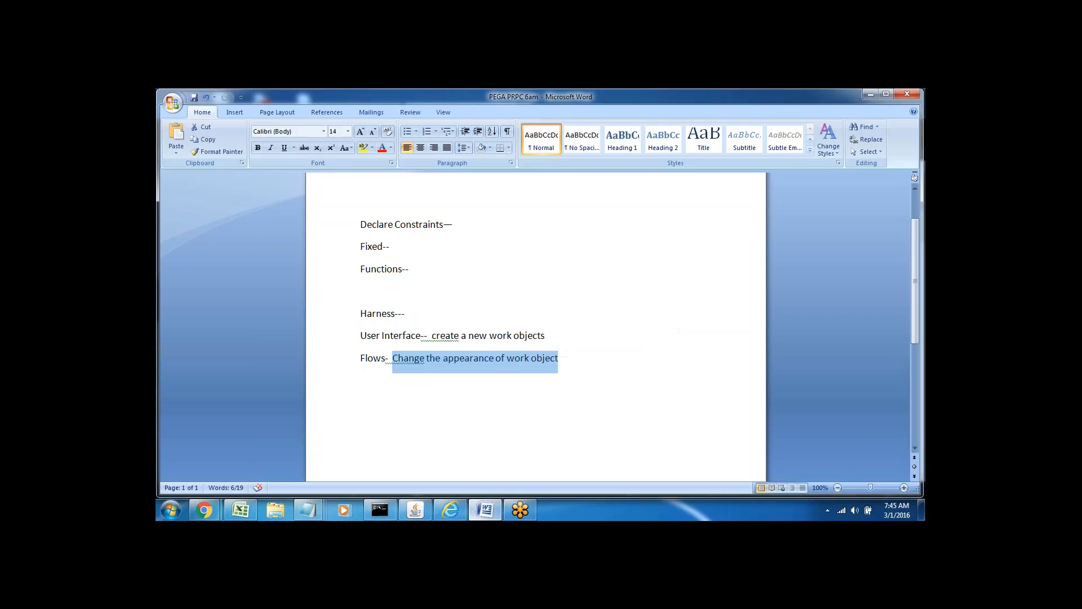
pyautogui.tripleClick(497, 336)
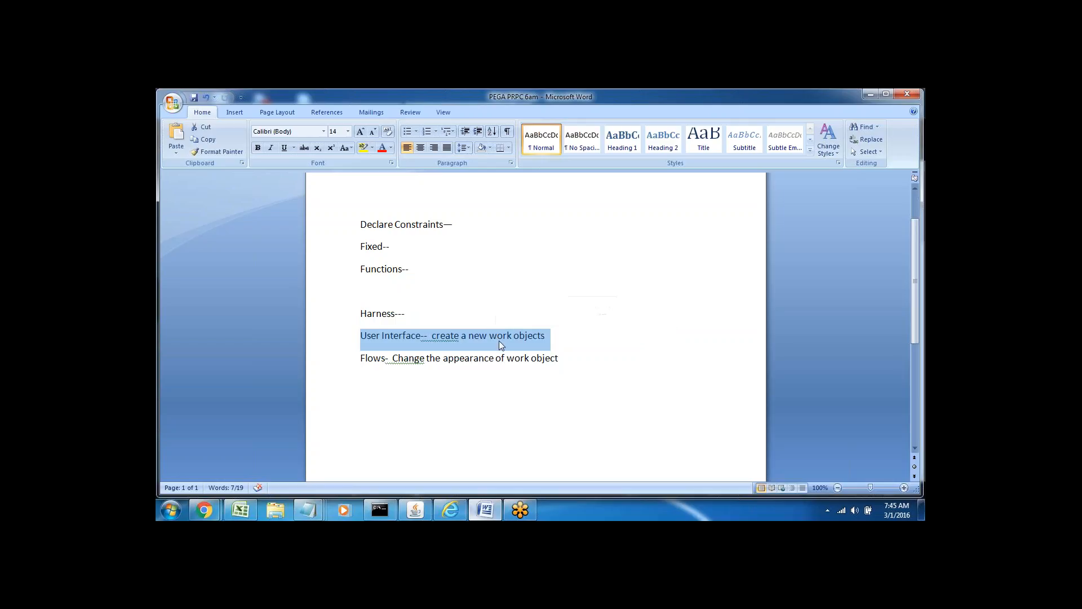
pyautogui.click(541, 337)
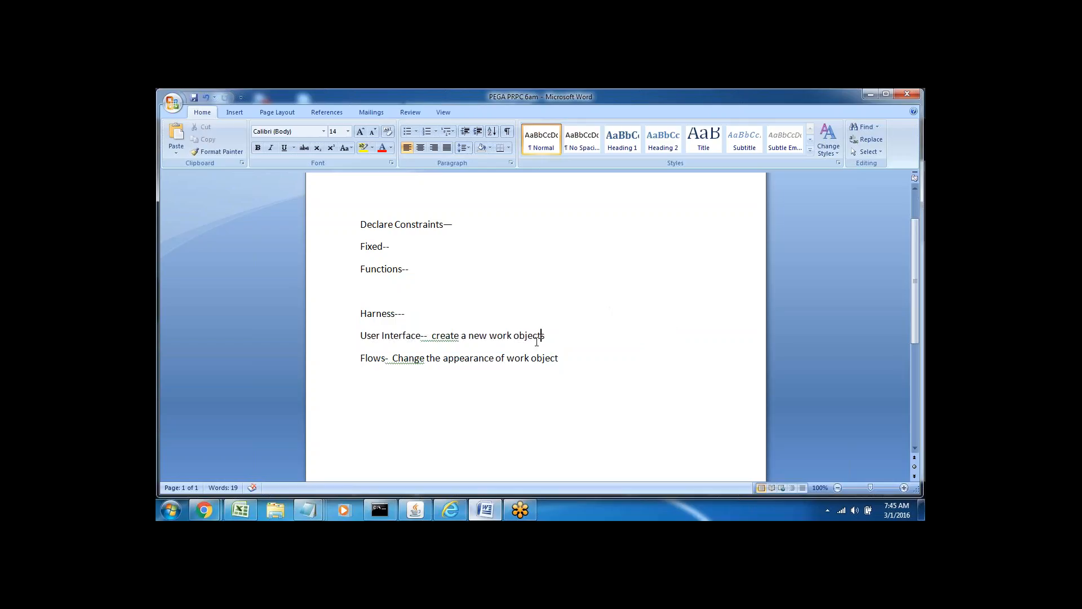
pyautogui.doubleClick(500, 336)
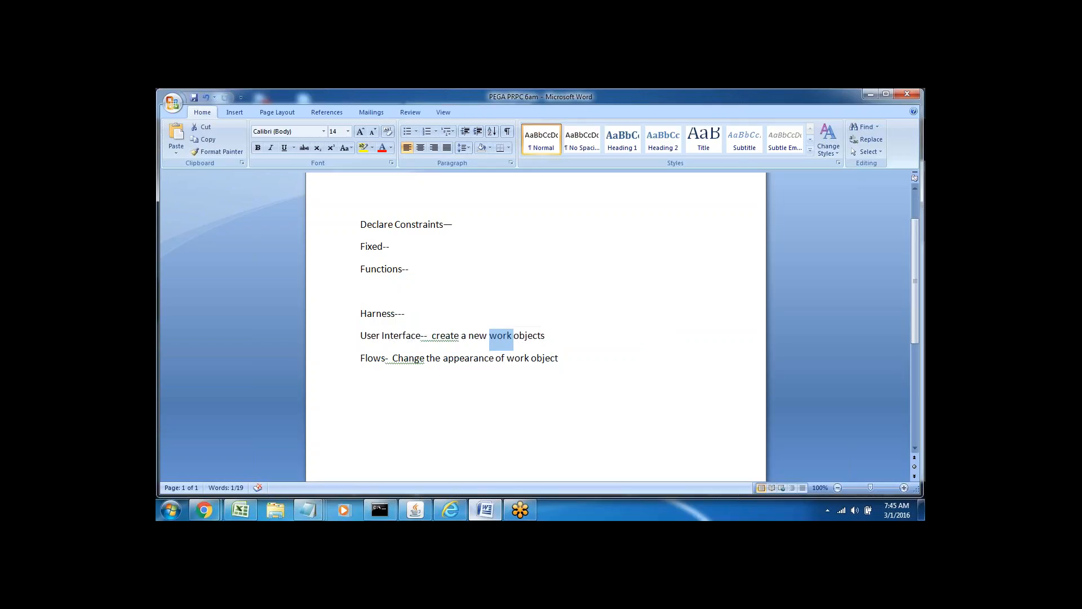
pyautogui.click(522, 336)
pyautogui.doubleClick(454, 336)
pyautogui.tripleClick(454, 336)
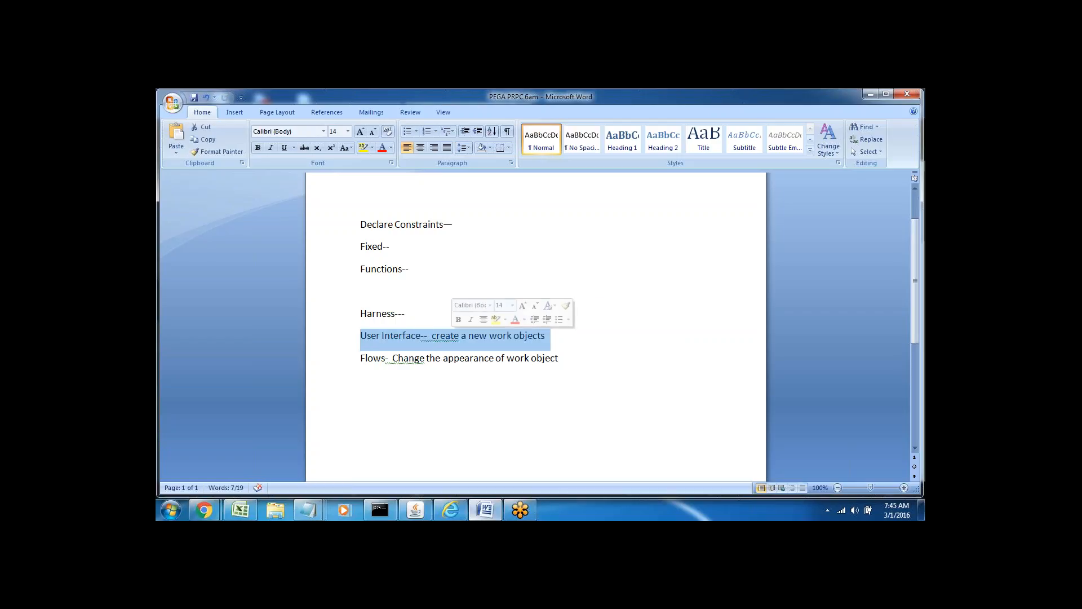
pyautogui.click(559, 332)
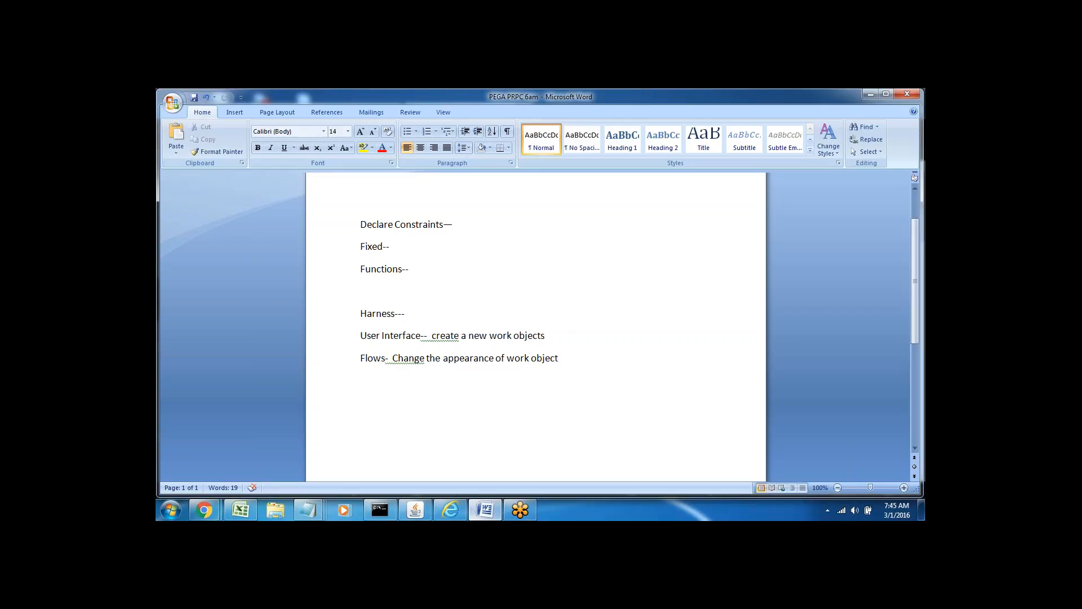
pyautogui.press('Return')
pyautogui.press('Return')
pyautogui.press('Return')
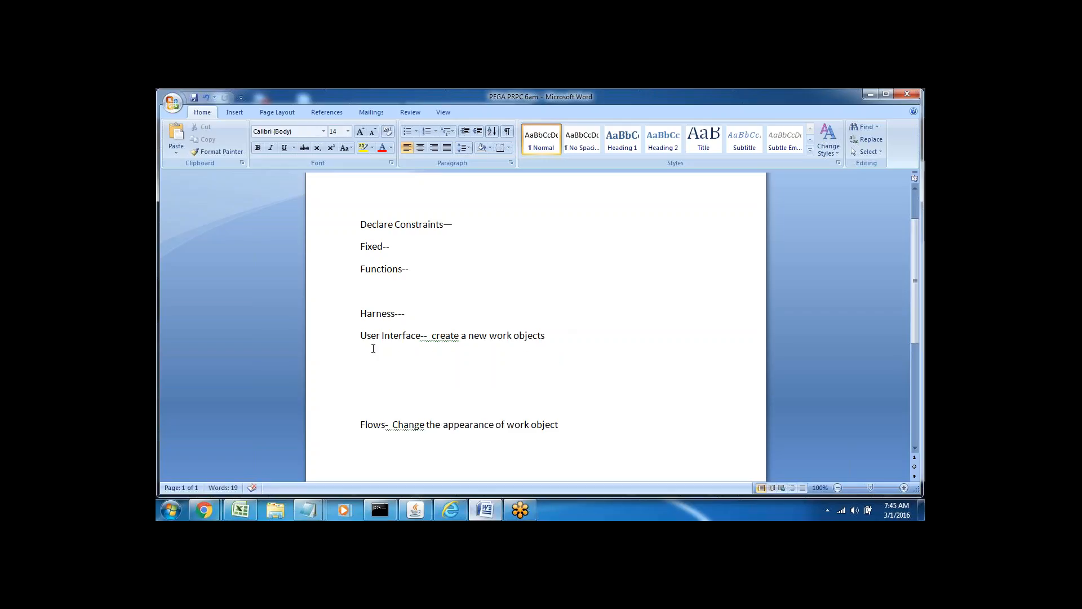
# Add 'Flowaction -- Container' and 'Harness' note lines, with 'Container of section' text.
pyautogui.click(361, 353)
pyautogui.write('Flowaction')
pyautogui.press('Return')
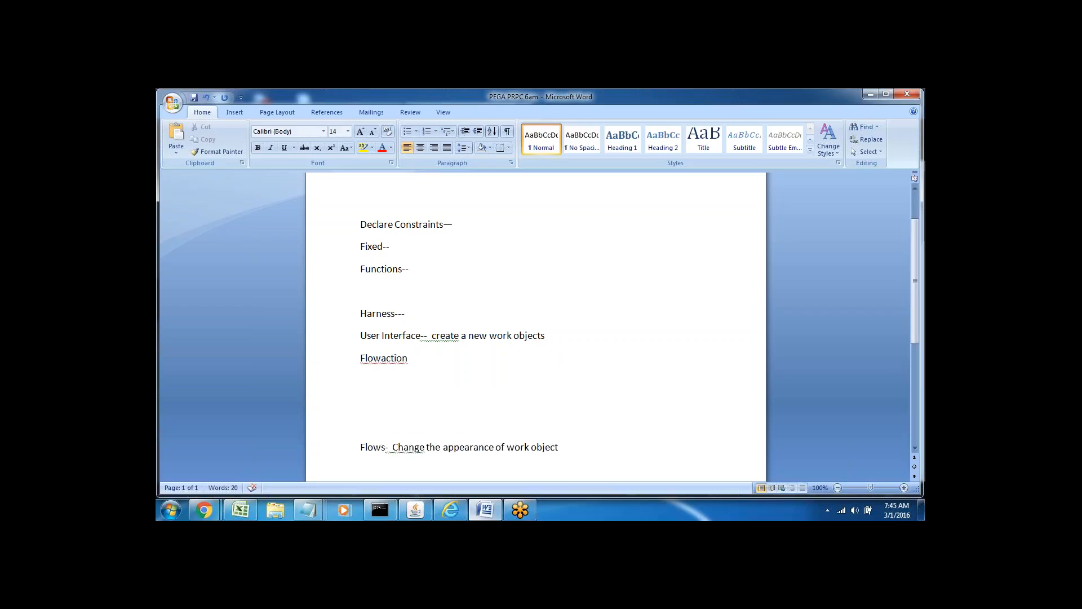
pyautogui.write('Harness')
pyautogui.tripleClick(361, 358)
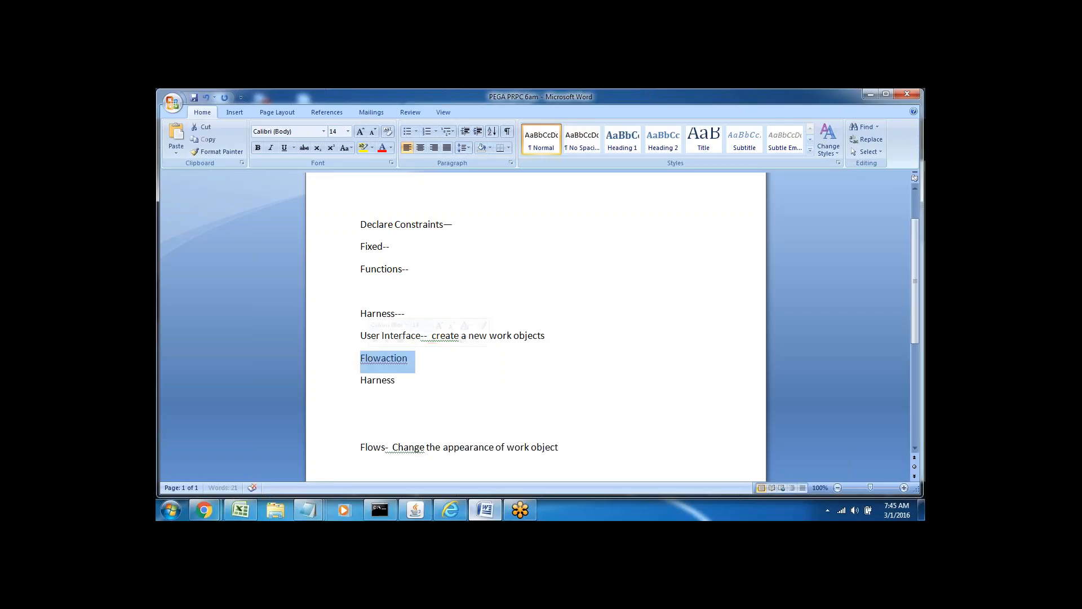
pyautogui.tripleClick(372, 379)
pyautogui.click(418, 393)
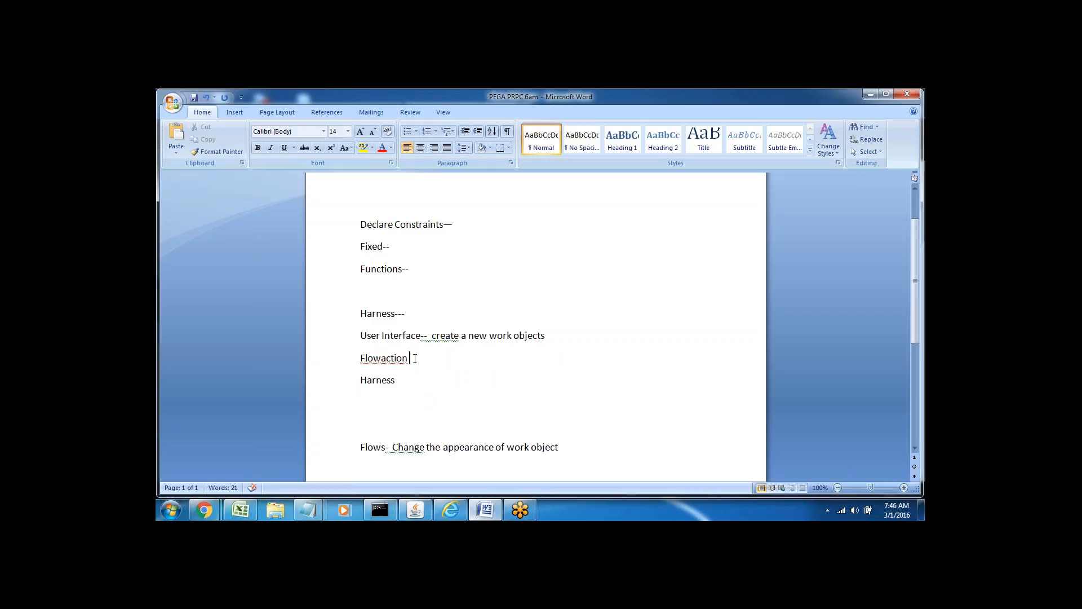
pyautogui.write('--')
pyautogui.write('C')
pyautogui.write('ontain')
pyautogui.write('--')
pyautogui.write(' Contai')
pyautogui.write('ner')
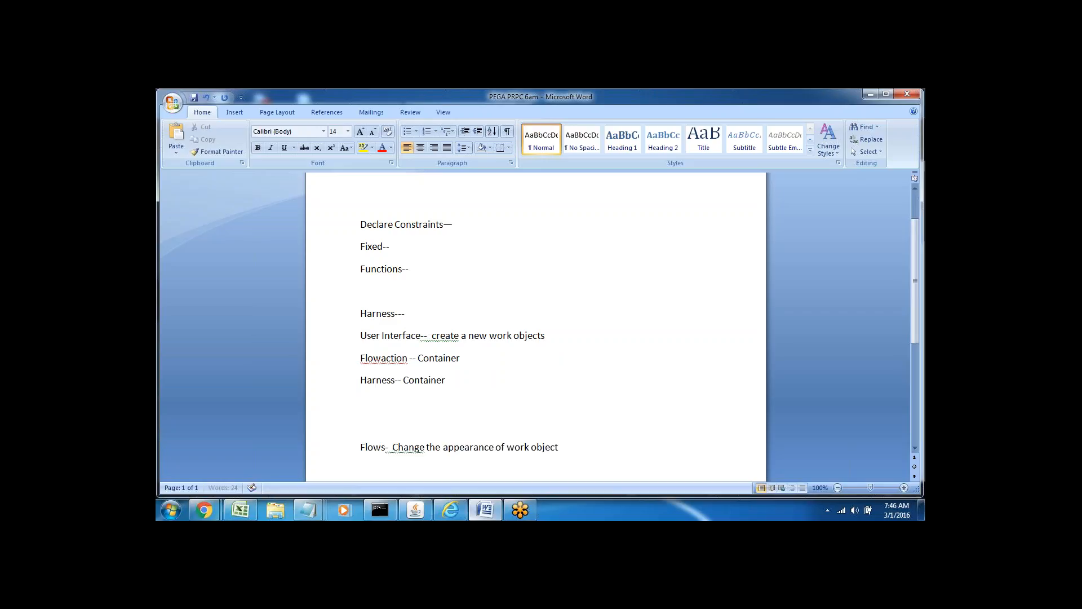
pyautogui.write(' of section')
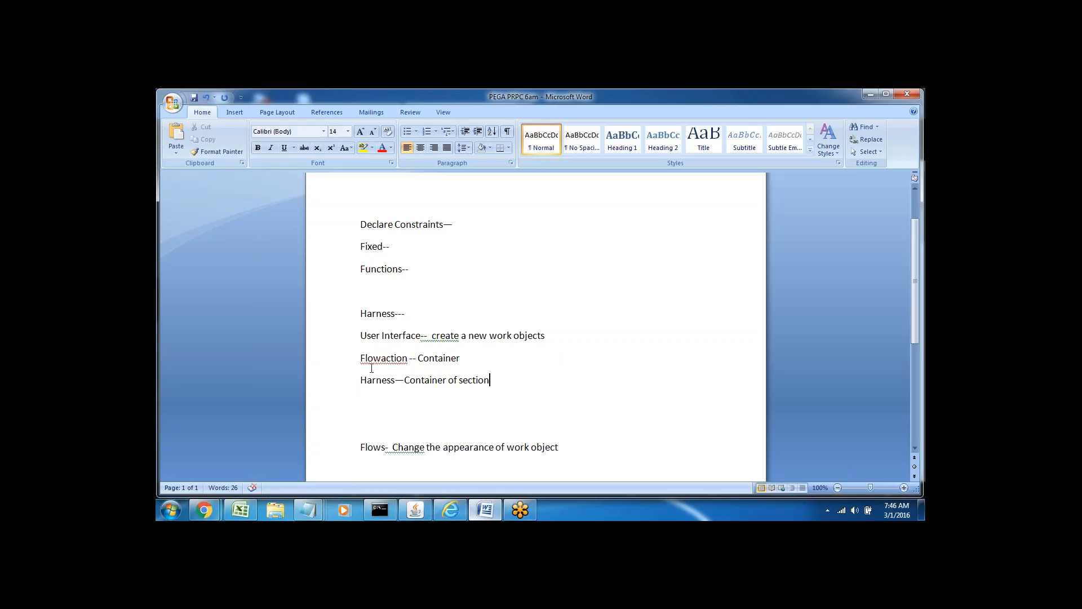
# Append '--( New )' to the end of the Harness line.
pyautogui.moveTo(379, 380); pyautogui.dragTo(524, 391)
pyautogui.click(498, 382)
pyautogui.write('--')
pyautogui.write('( Ne')
pyautogui.write('w')
pyautogui.write(')')
pyautogui.doubleClick(379, 381)
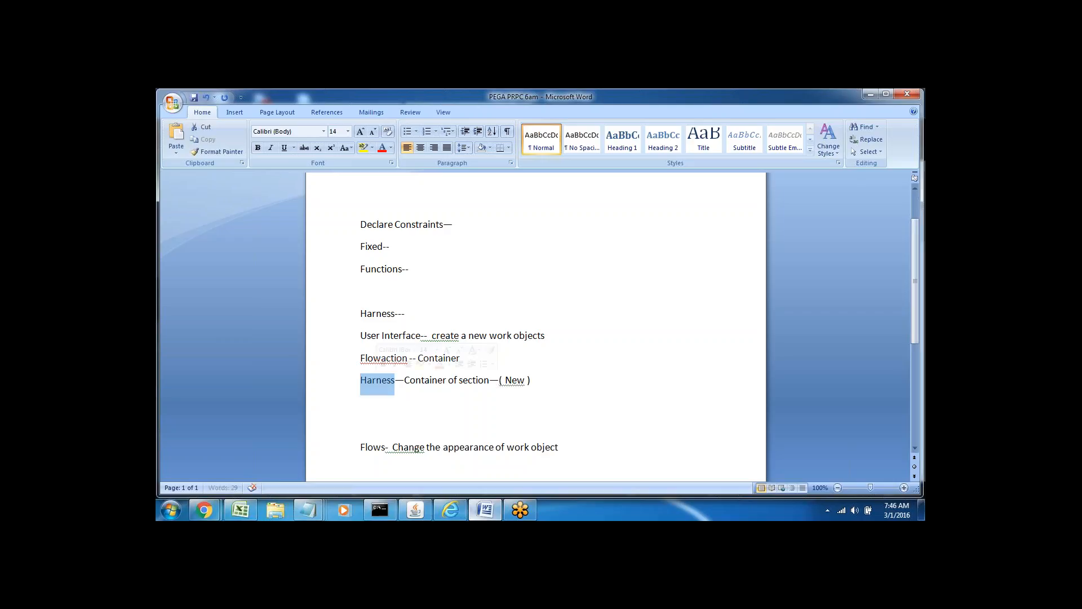
pyautogui.click(411, 406)
pyautogui.doubleClick(439, 361)
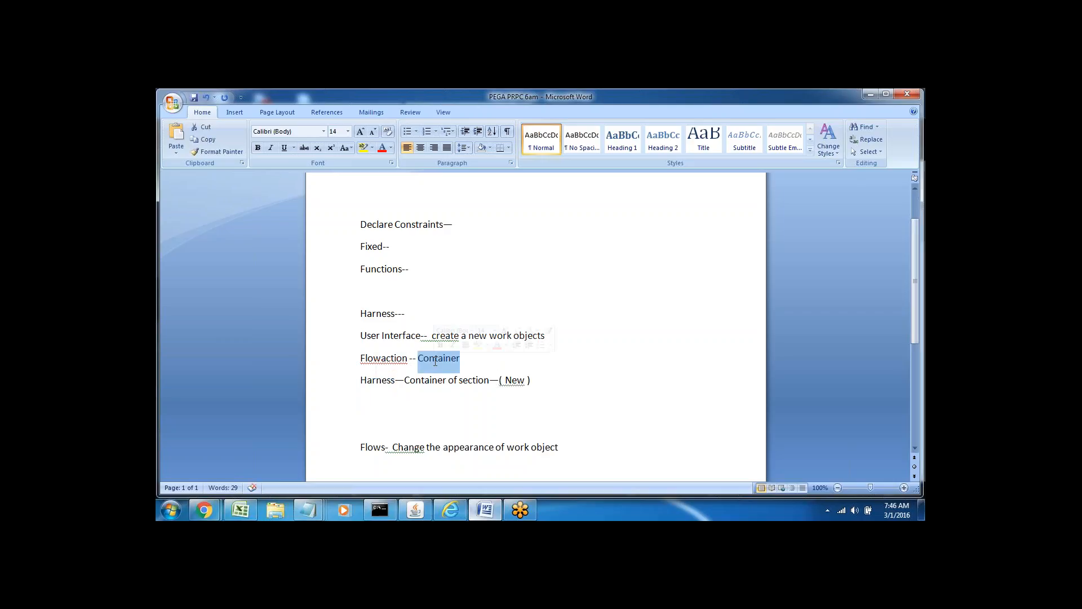
pyautogui.click(473, 361)
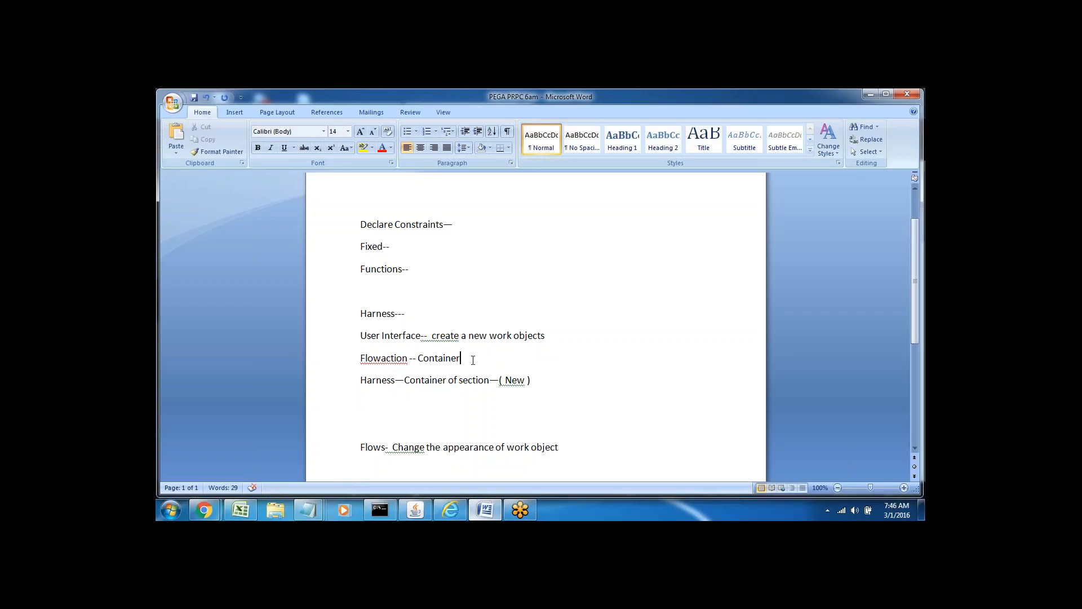
# Label the Flowaction container as '( Series)'.
pyautogui.write('( Series)')
pyautogui.doubleClick(384, 358)
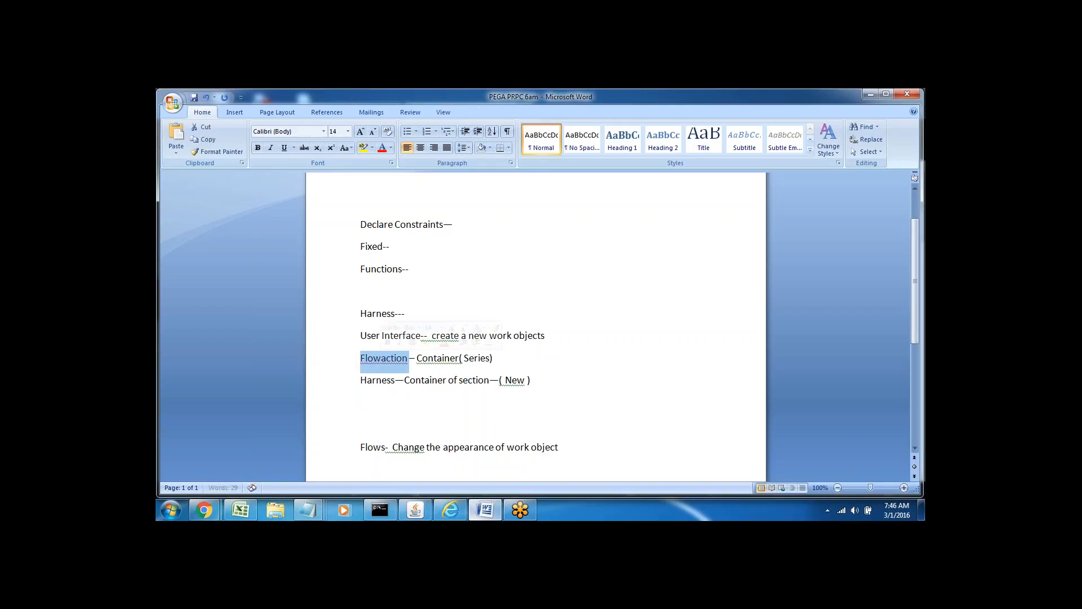
pyautogui.click(425, 378)
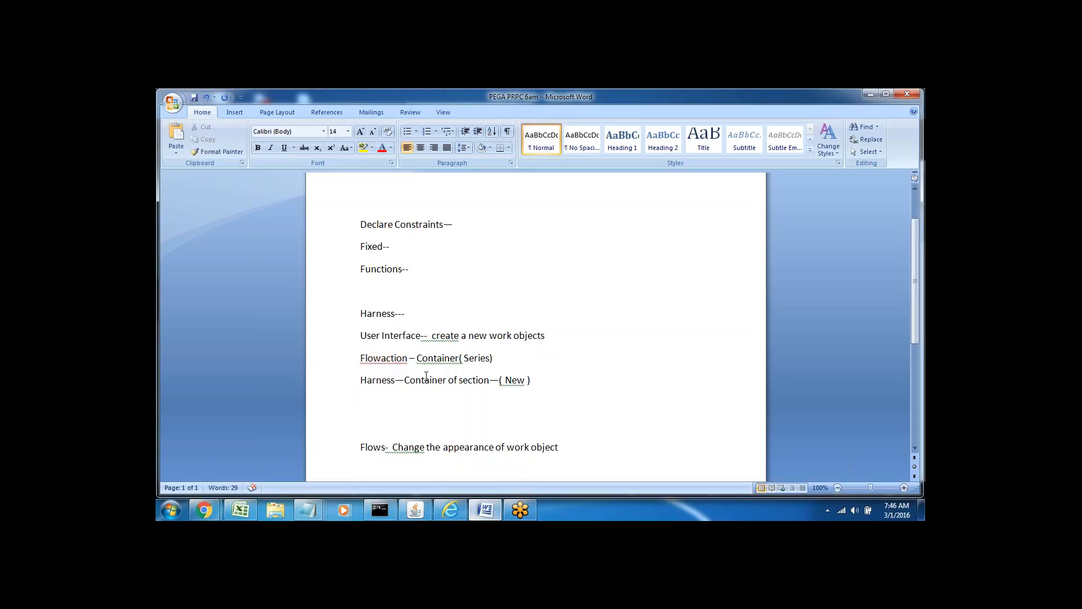
pyautogui.doubleClick(390, 383)
pyautogui.click(463, 395)
# Add a 'Link, Buttons' note line below the Harness line.
pyautogui.click(537, 380)
pyautogui.doubleClick(514, 380)
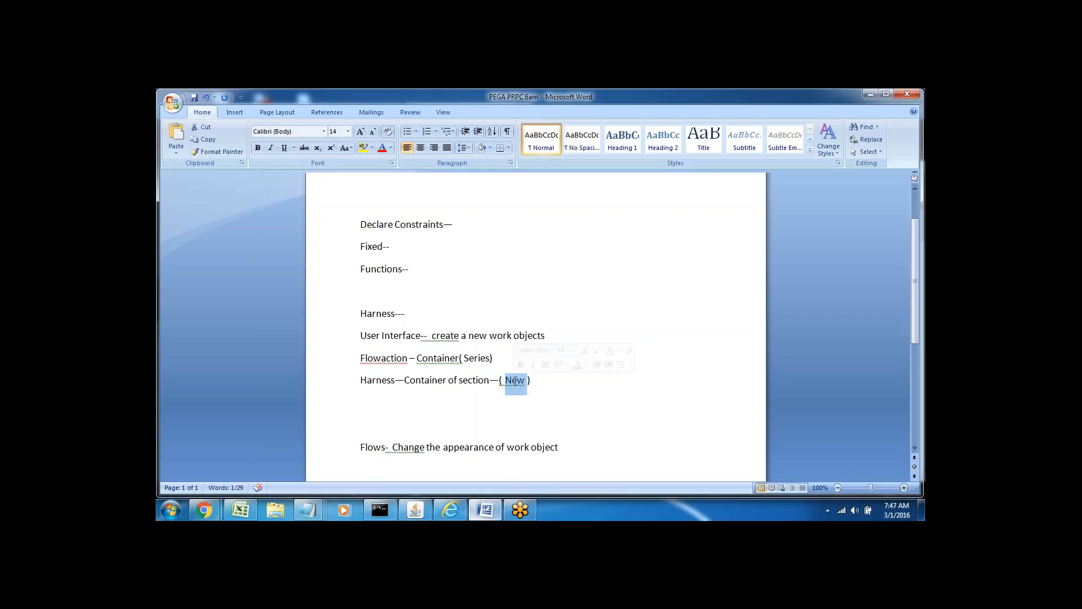
pyautogui.doubleClick(384, 380)
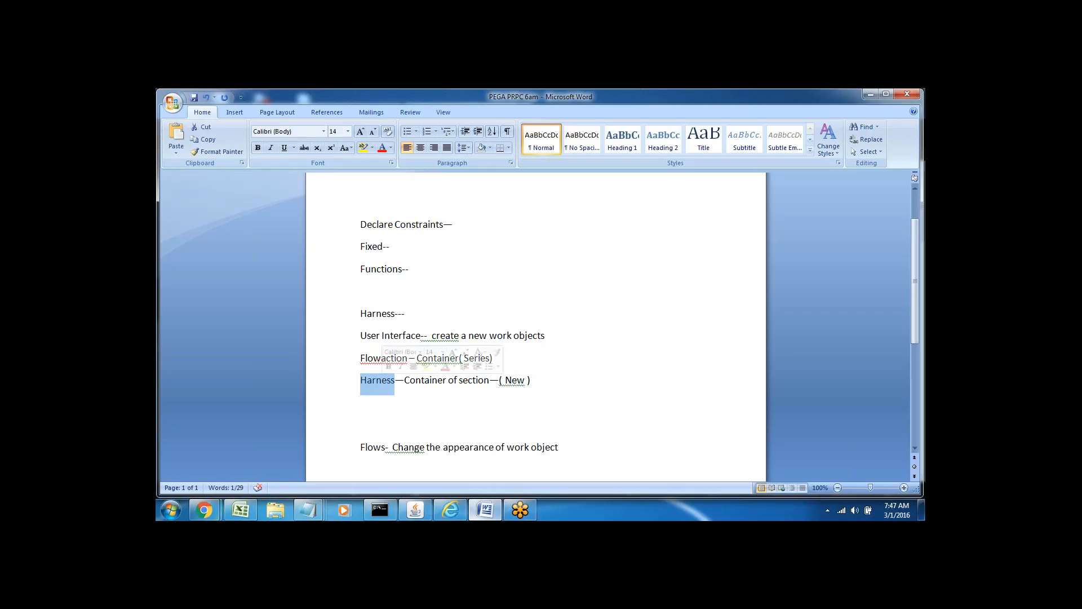
pyautogui.click(546, 375)
pyautogui.press('Return')
pyautogui.press('Return')
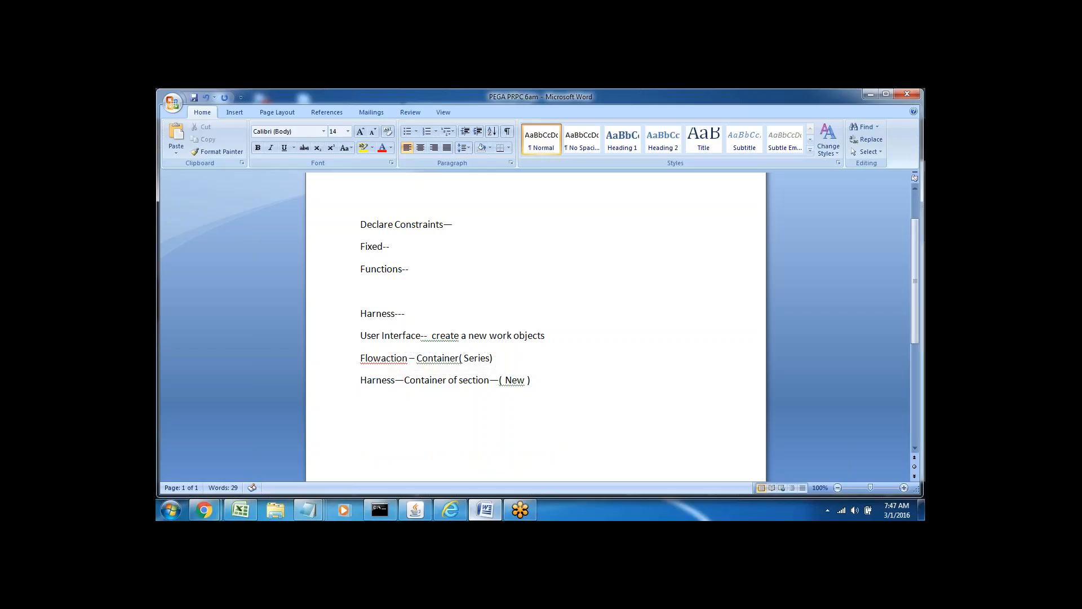
pyautogui.write('Link, Buttons')
pyautogui.doubleClick(391, 382)
pyautogui.click(406, 424)
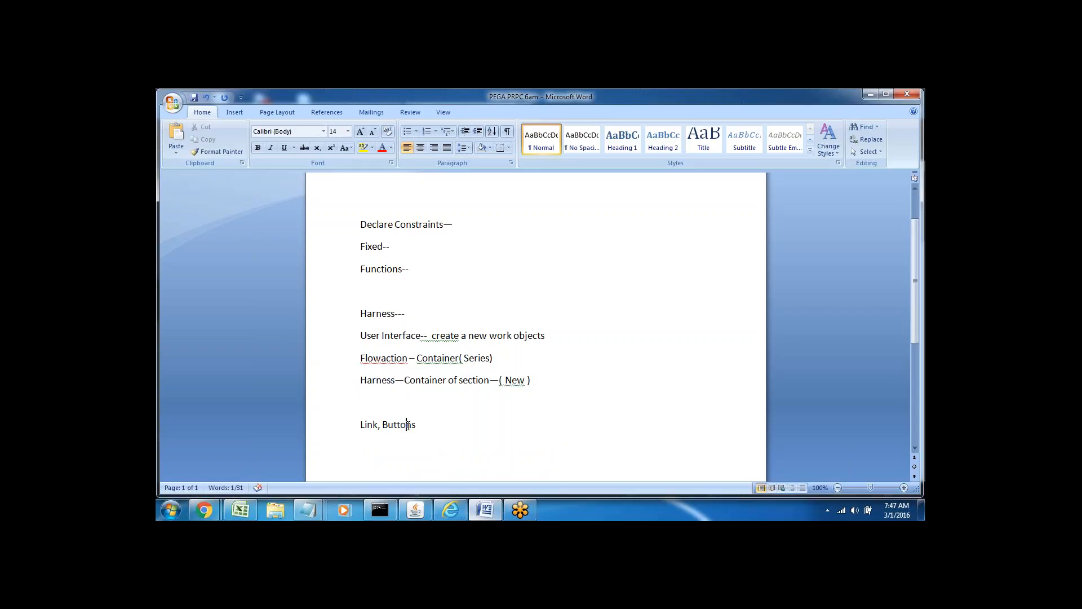
pyautogui.doubleClick(376, 358)
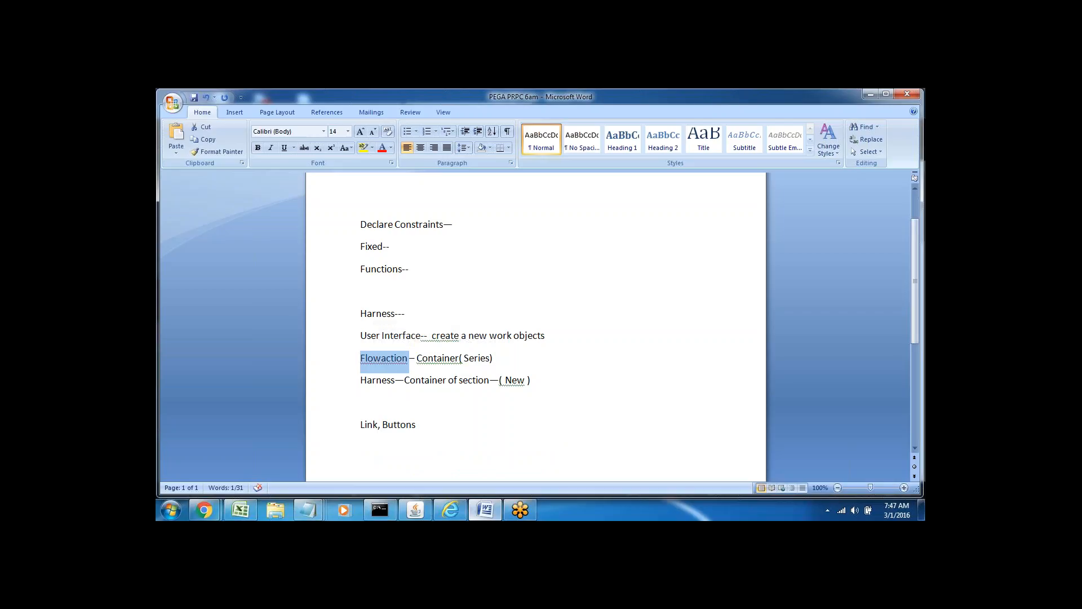
pyautogui.click(380, 425)
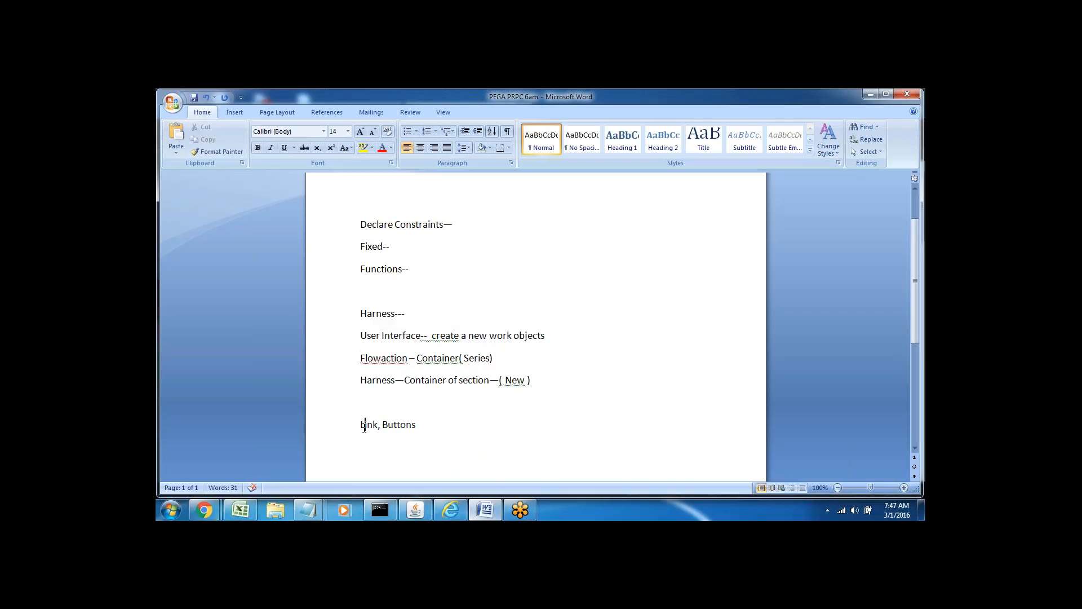
pyautogui.doubleClick(365, 424)
pyautogui.doubleClick(396, 425)
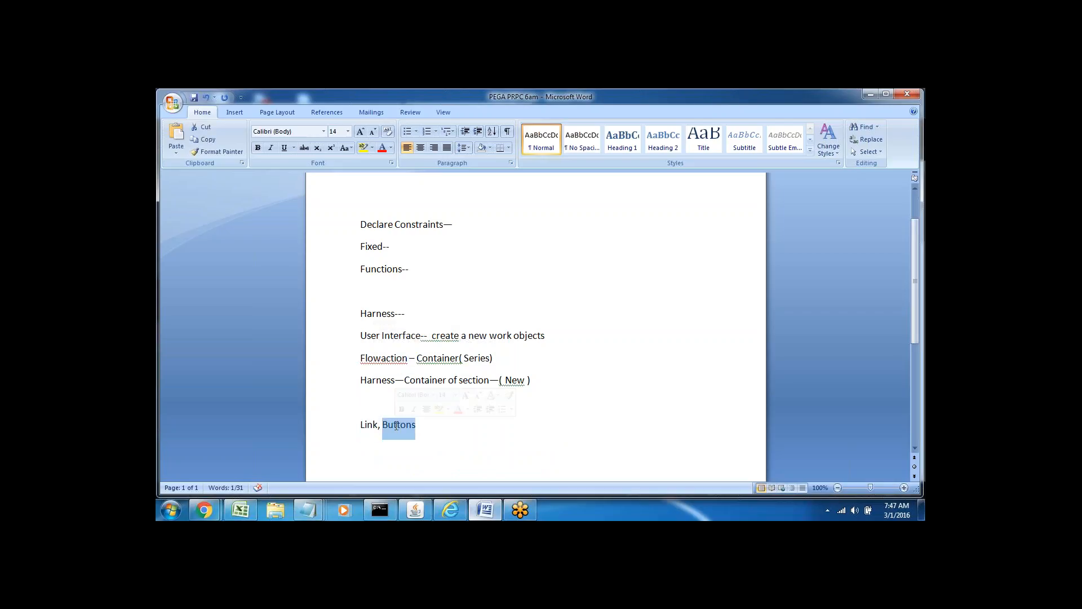
pyautogui.click(360, 447)
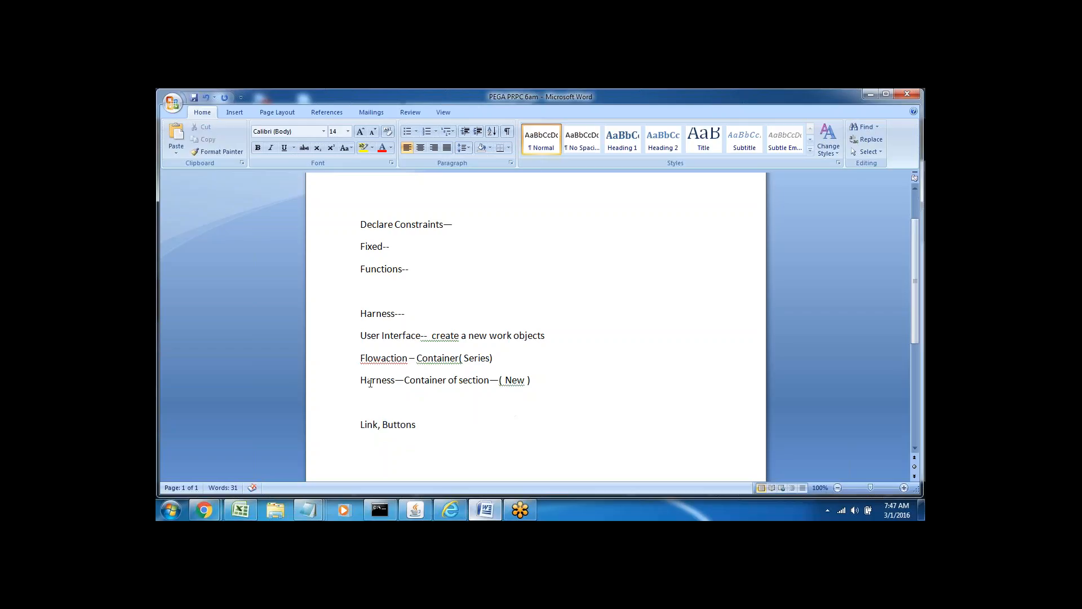
pyautogui.doubleClick(370, 382)
pyautogui.click(413, 415)
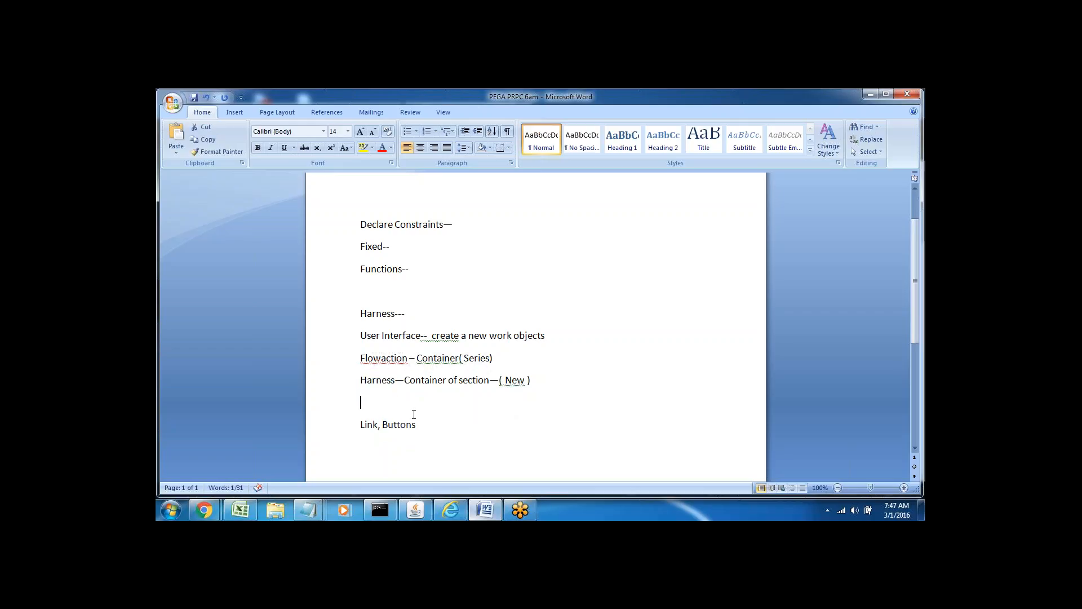
pyautogui.doubleClick(433, 359)
pyautogui.click(480, 359)
pyautogui.doubleClick(481, 358)
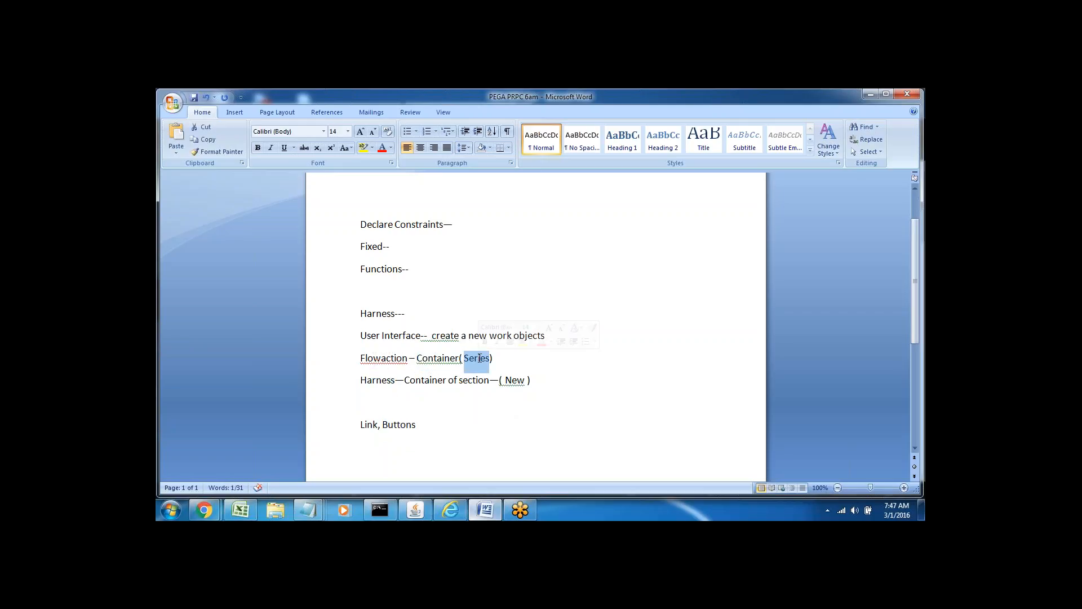
pyautogui.click(508, 361)
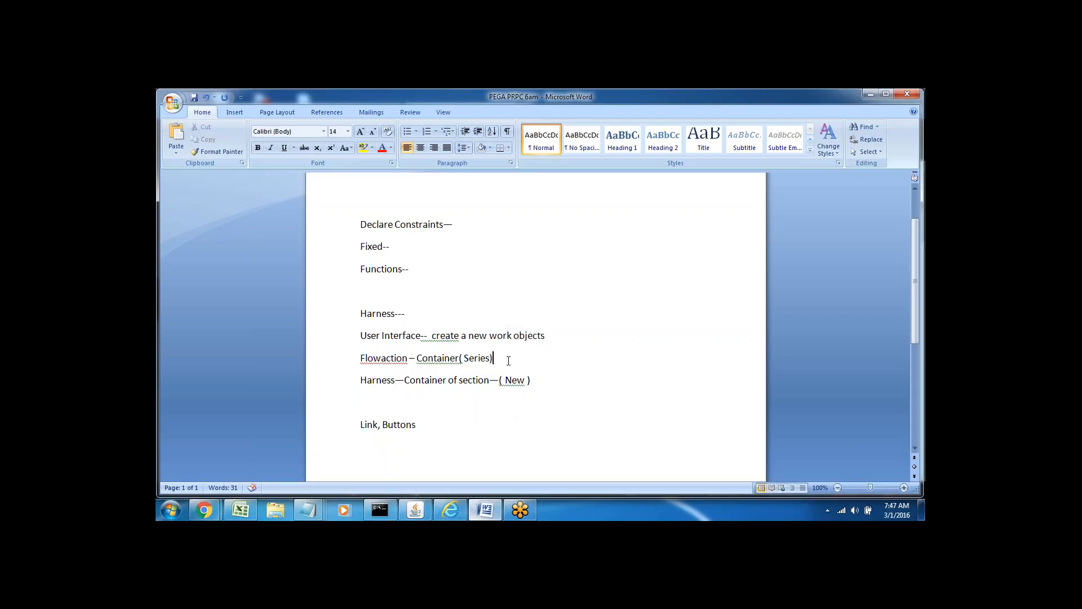
pyautogui.doubleClick(383, 359)
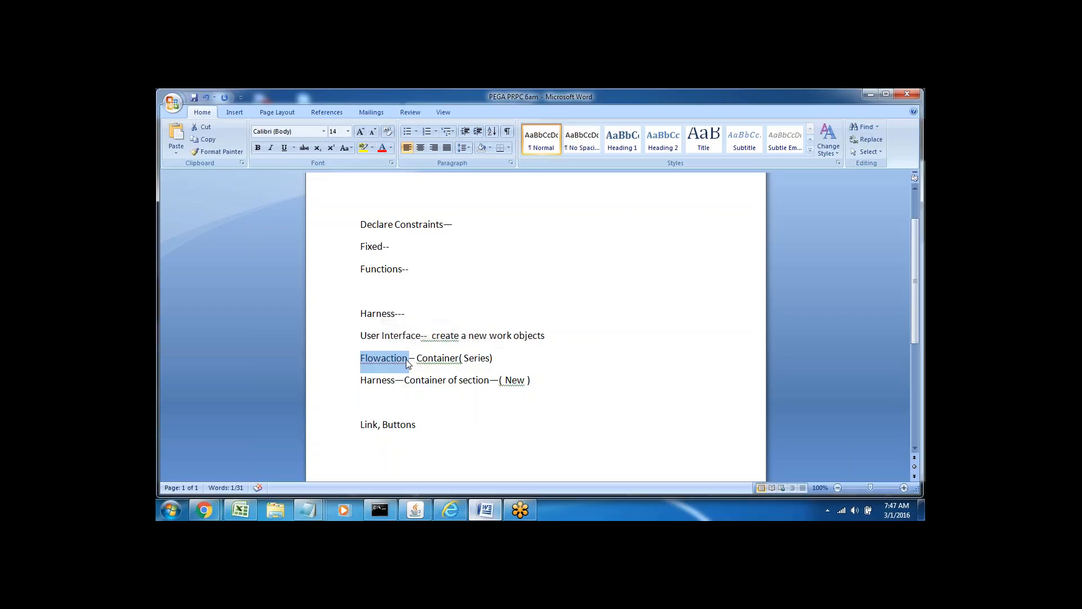
pyautogui.click(406, 398)
pyautogui.doubleClick(374, 382)
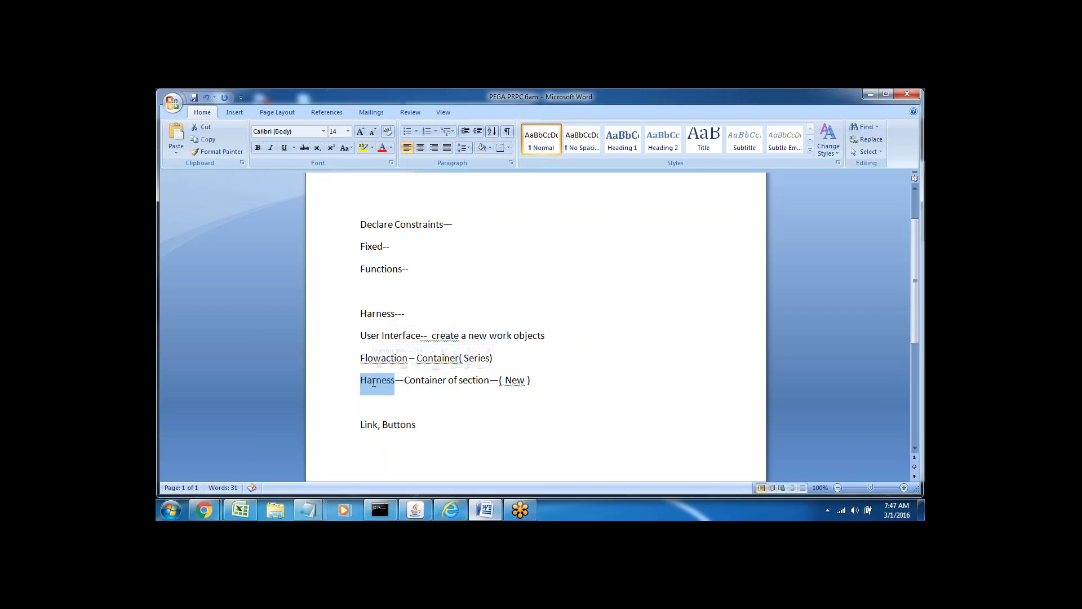
pyautogui.doubleClick(368, 427)
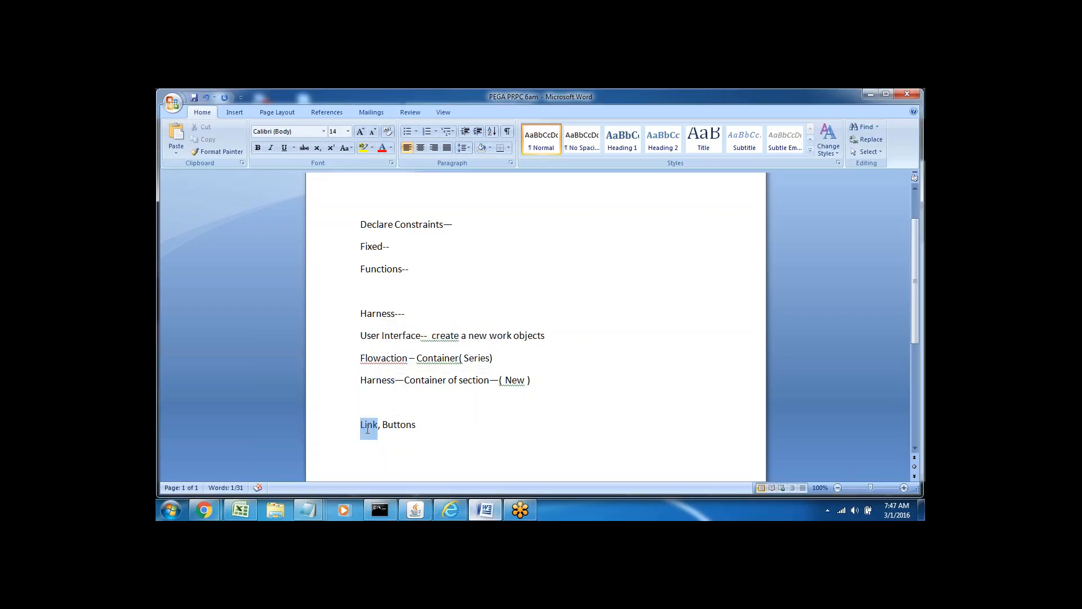
pyautogui.doubleClick(405, 424)
pyautogui.click(416, 424)
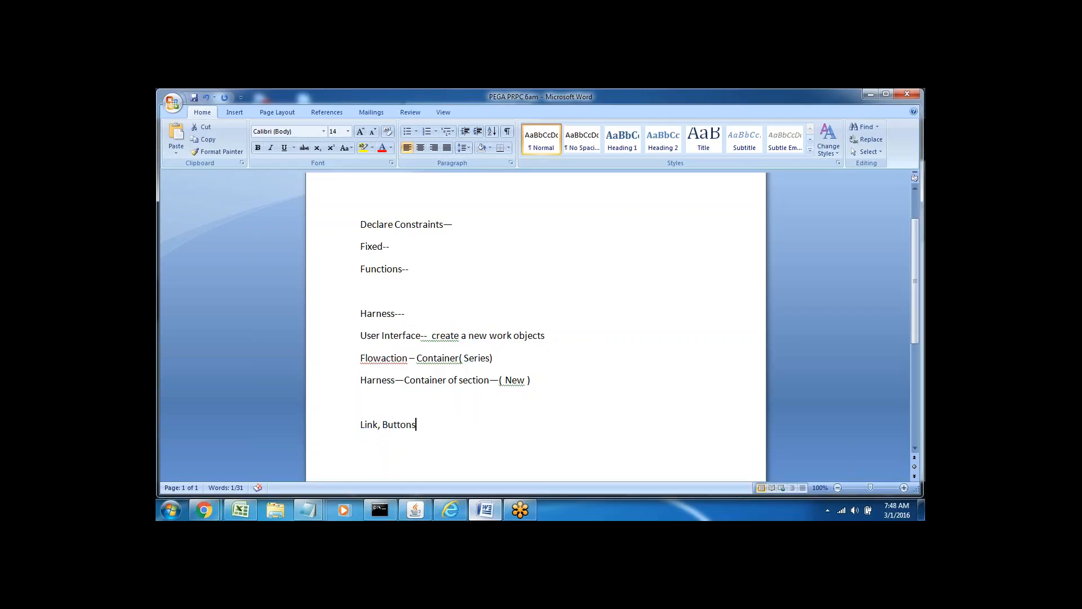
pyautogui.doubleClick(420, 380)
pyautogui.click(454, 380)
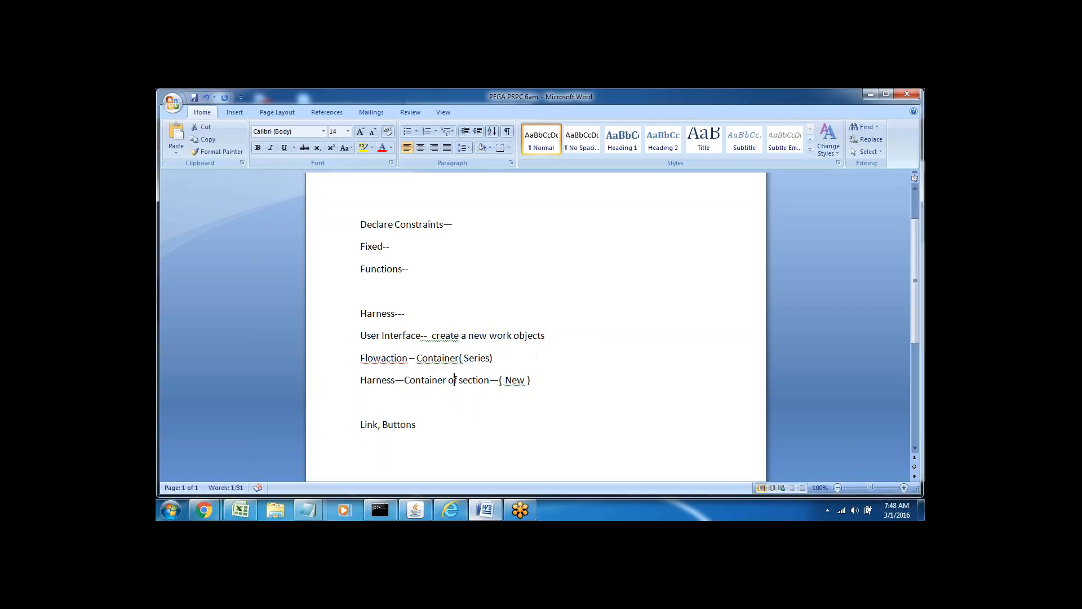
pyautogui.doubleClick(368, 379)
pyautogui.click(362, 401)
pyautogui.tripleClick(449, 361)
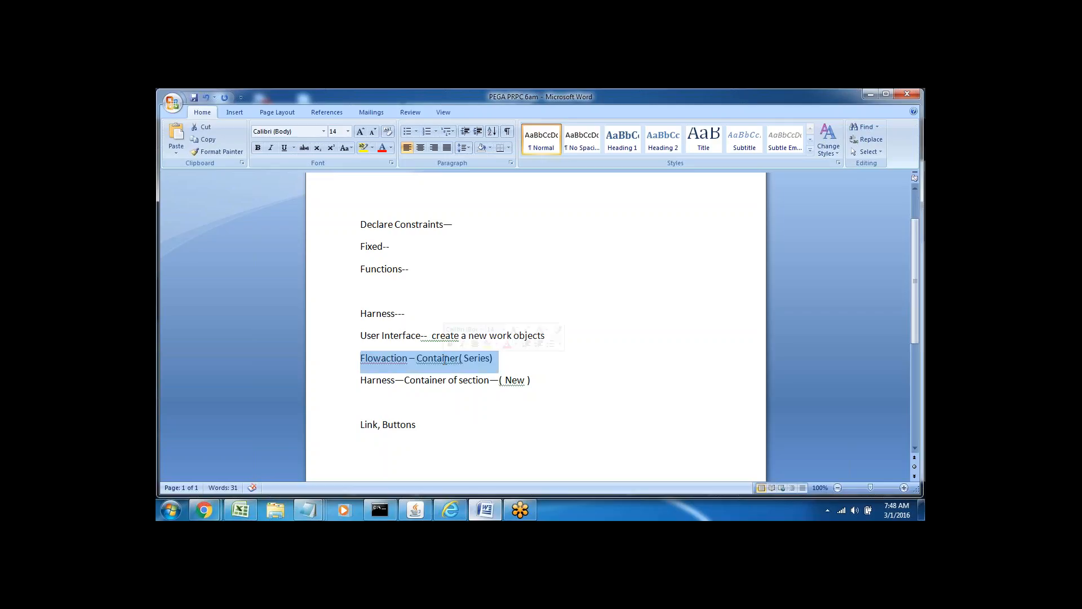
pyautogui.click(498, 366)
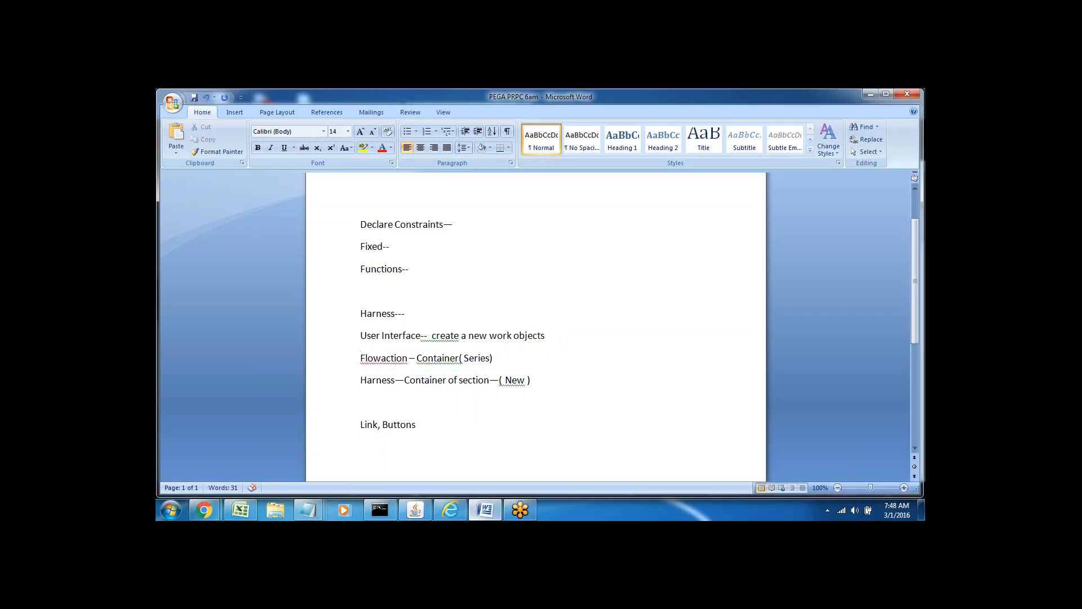
pyautogui.tripleClick(382, 358)
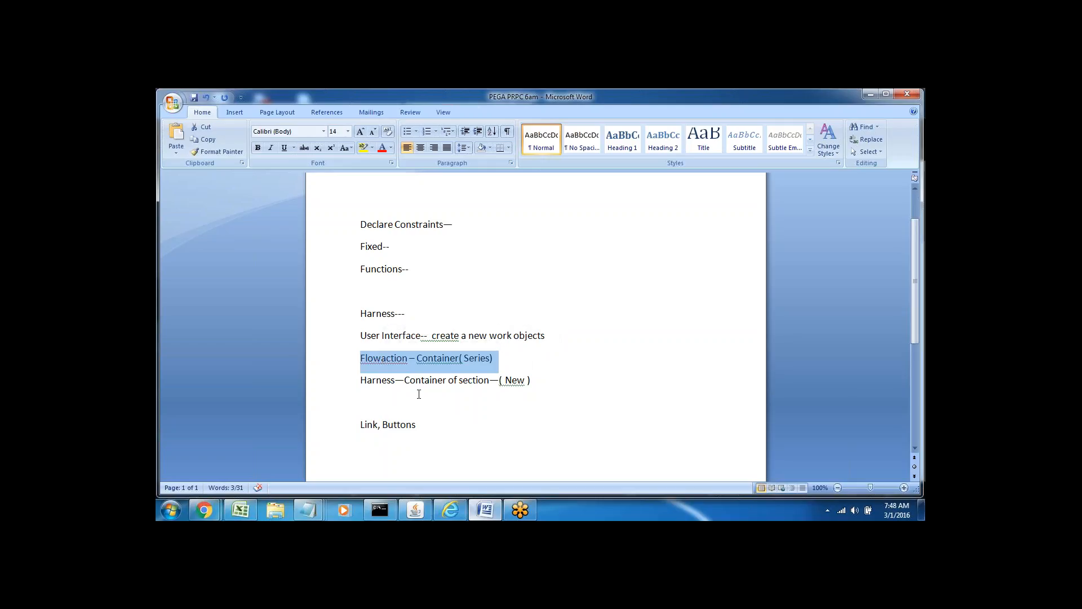
pyautogui.doubleClick(513, 380)
pyautogui.tripleClick(369, 381)
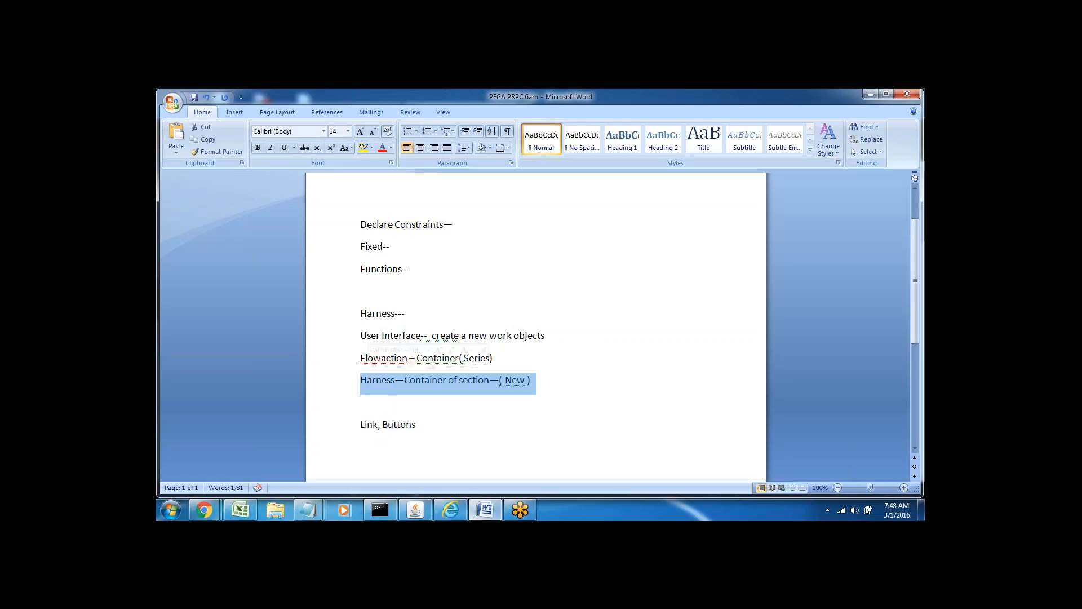
pyautogui.press('Down')
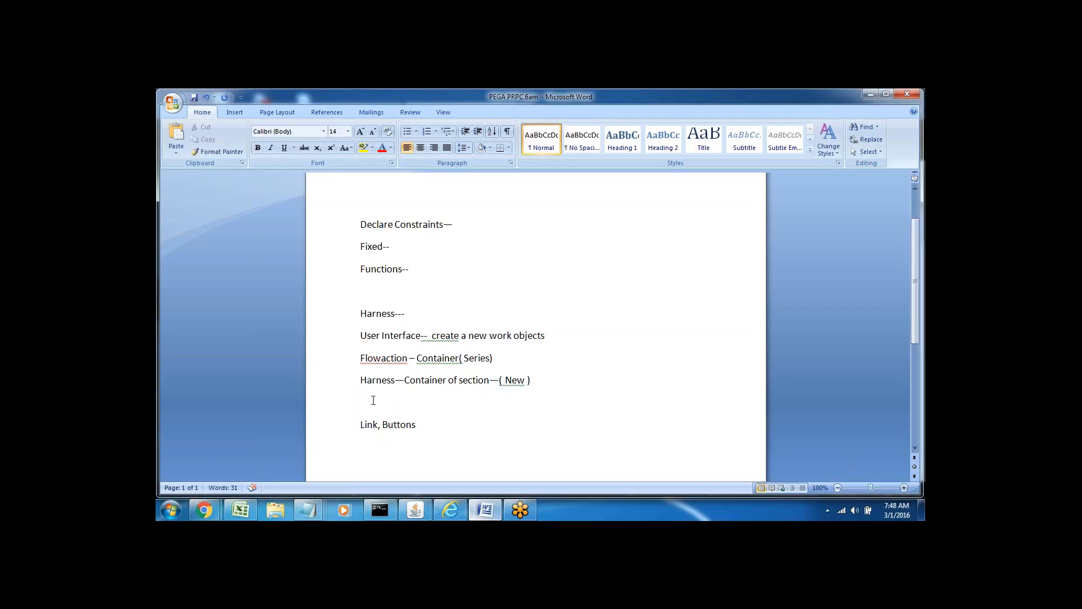
pyautogui.press('Down')
pyautogui.press('Down')
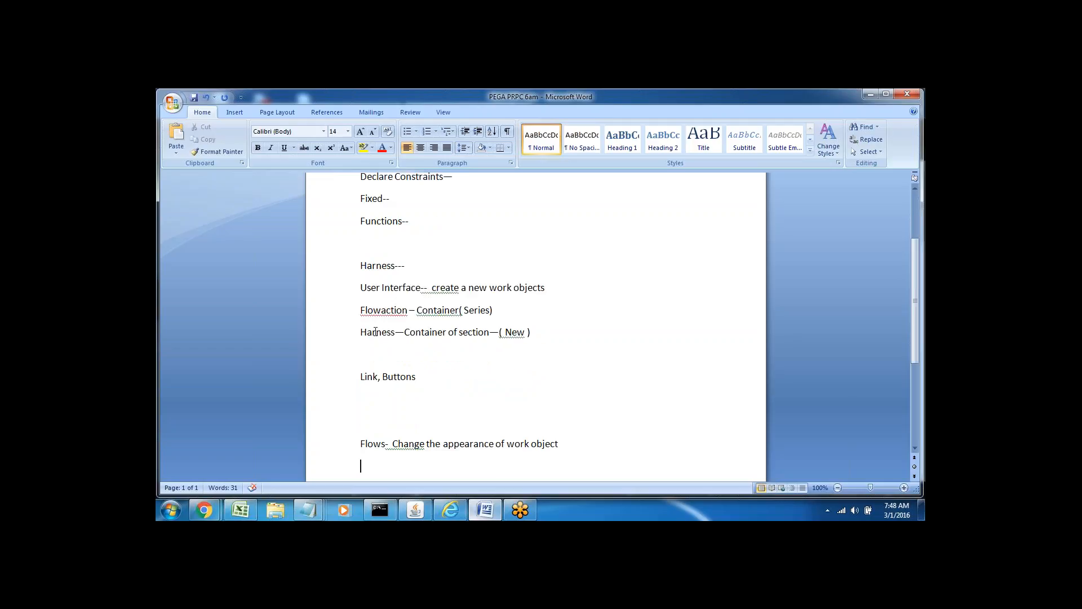
pyautogui.doubleClick(375, 332)
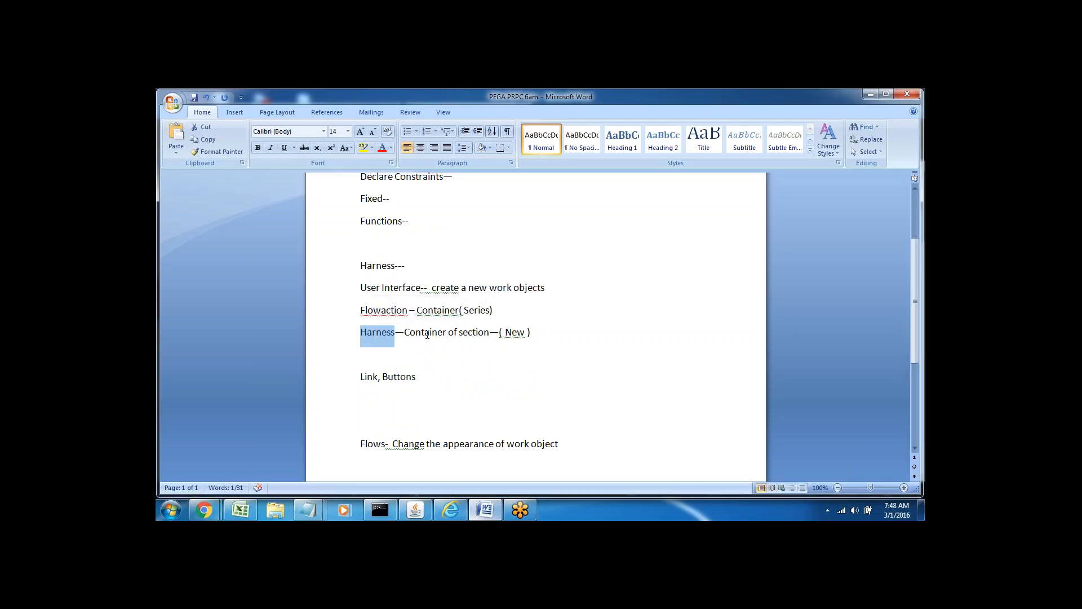
# Move Flows up under Link, Buttons and add 'Section --- Drag & Drop inside harness' below it.
pyautogui.click(390, 392)
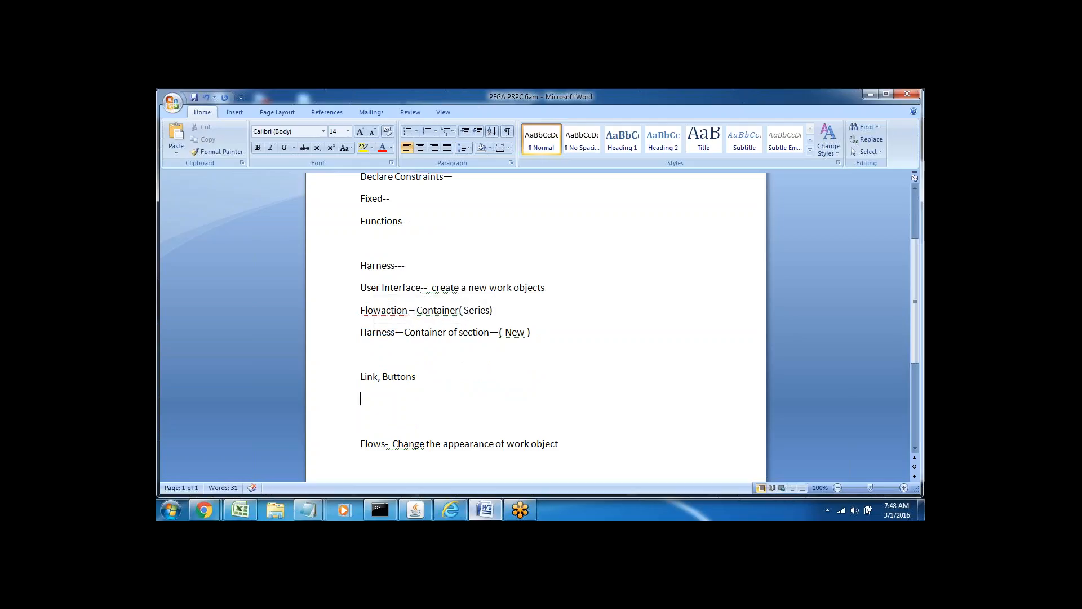
pyautogui.press('Delete')
pyautogui.press('Delete')
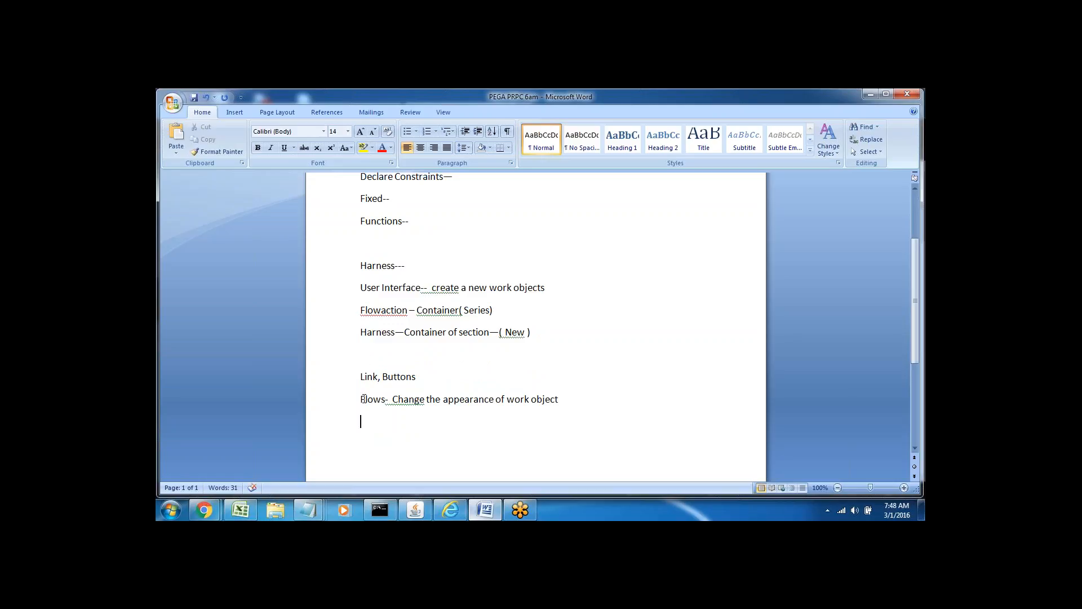
pyautogui.click(335, 407)
pyautogui.click(365, 422)
pyautogui.scroll(-3, 369, 420)
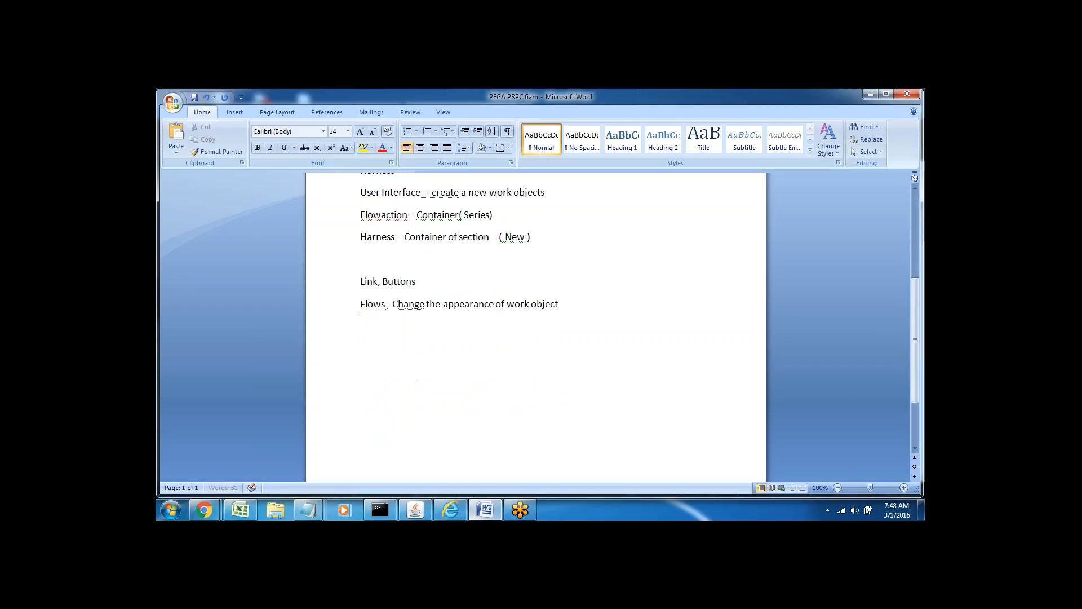
pyautogui.press('Return')
pyautogui.press('Return')
pyautogui.press('Return')
pyautogui.press('Return')
pyautogui.press('Return')
pyautogui.press('BackSpace')
pyautogui.press('BackSpace')
pyautogui.press('BackSpace')
pyautogui.press('BackSpace')
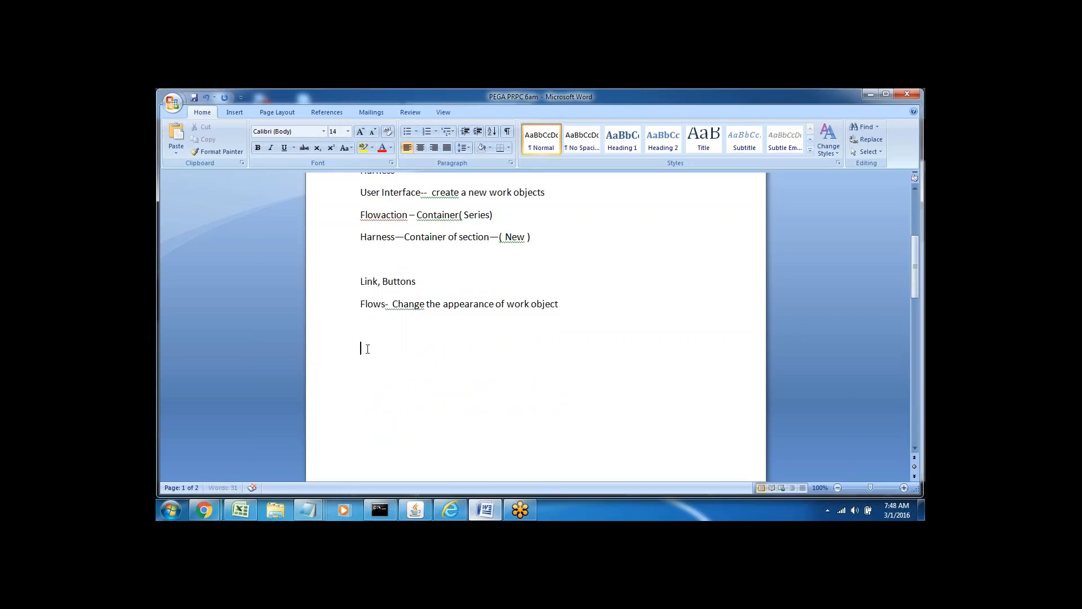
pyautogui.write('Section --- Drag & Drop inside h')
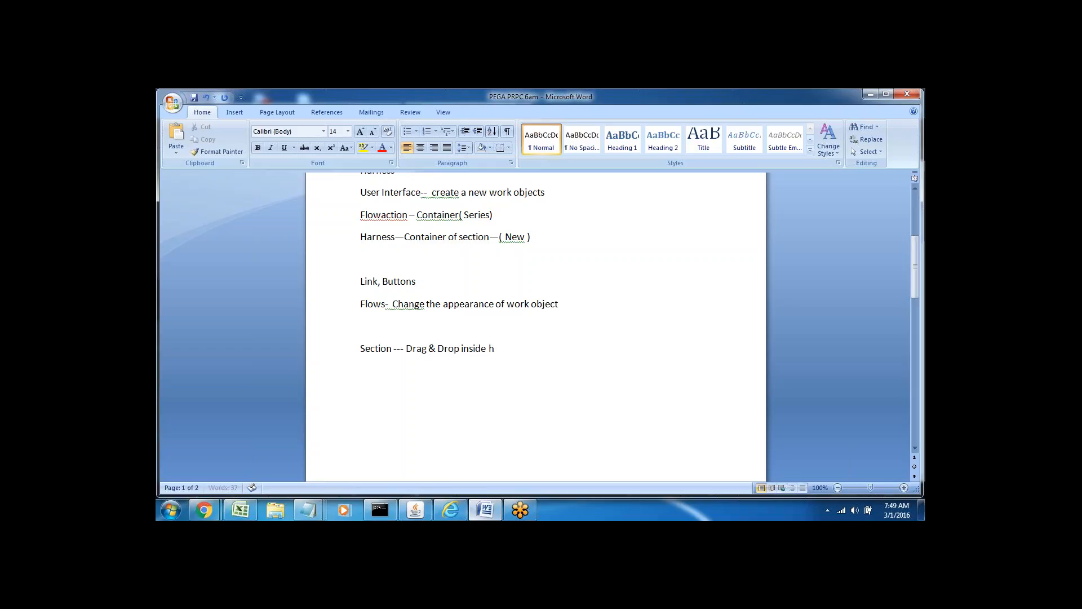
pyautogui.write('arness')
# Expand Sample's User Interface > Section in the App explorer and open Login_Sec.
pyautogui.click(451, 510)
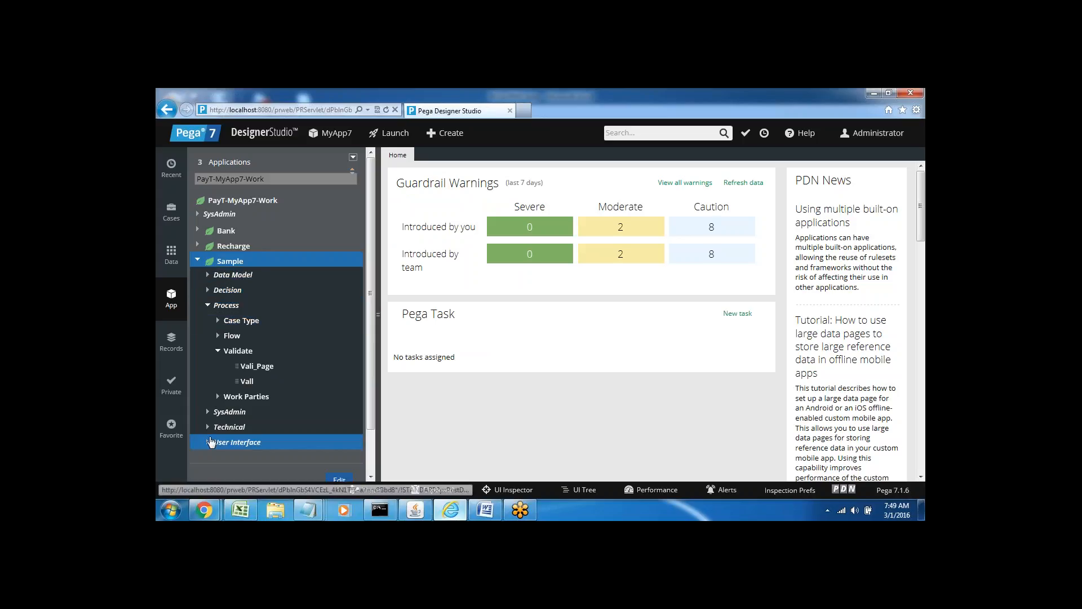
pyautogui.click(211, 441)
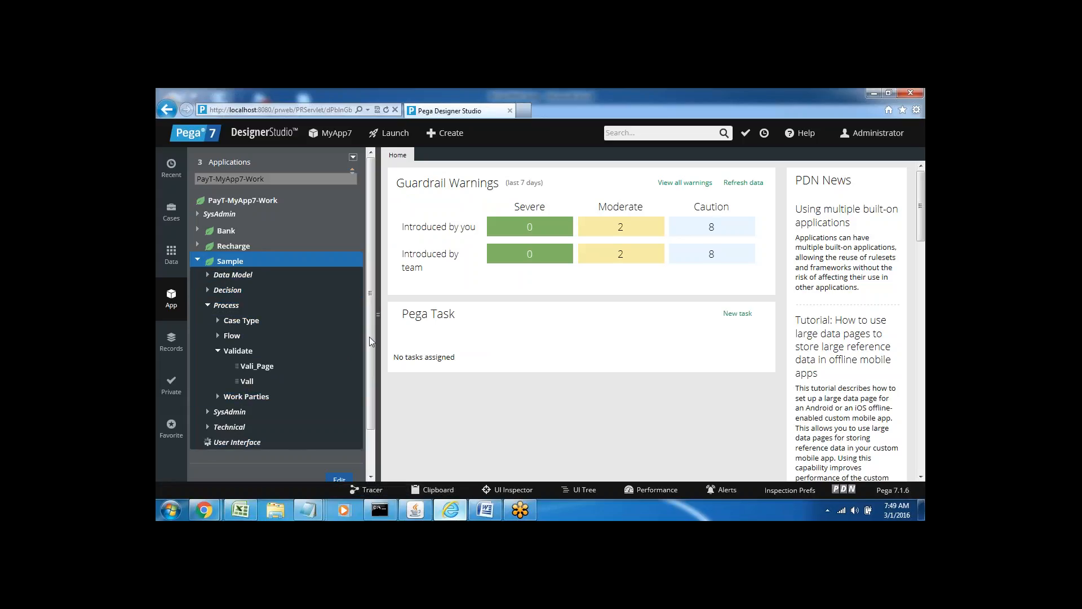
pyautogui.moveTo(370, 337); pyautogui.dragTo(370, 413)
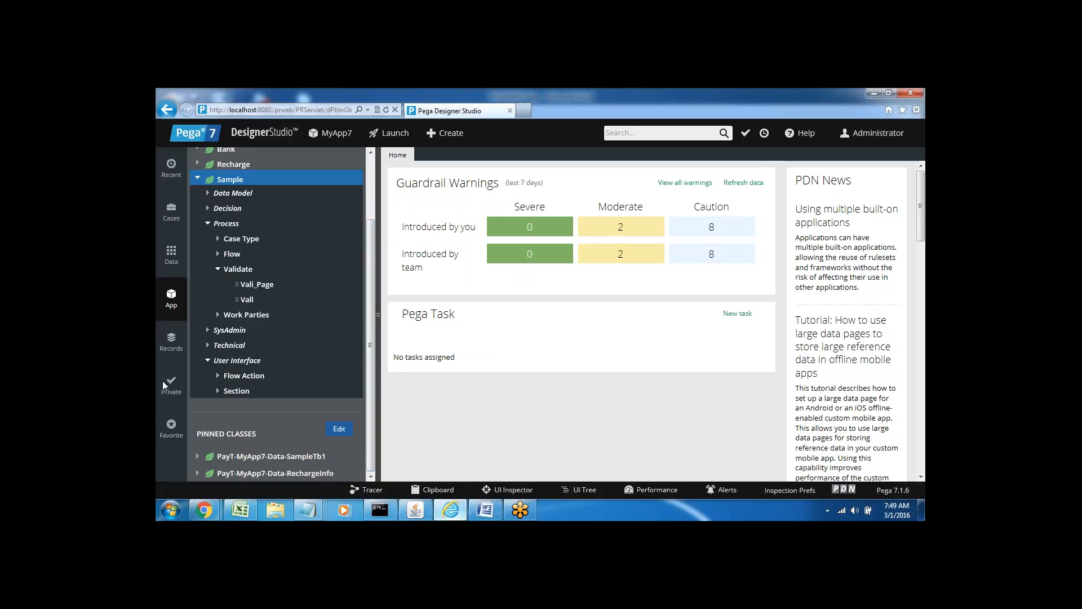
pyautogui.click(218, 391)
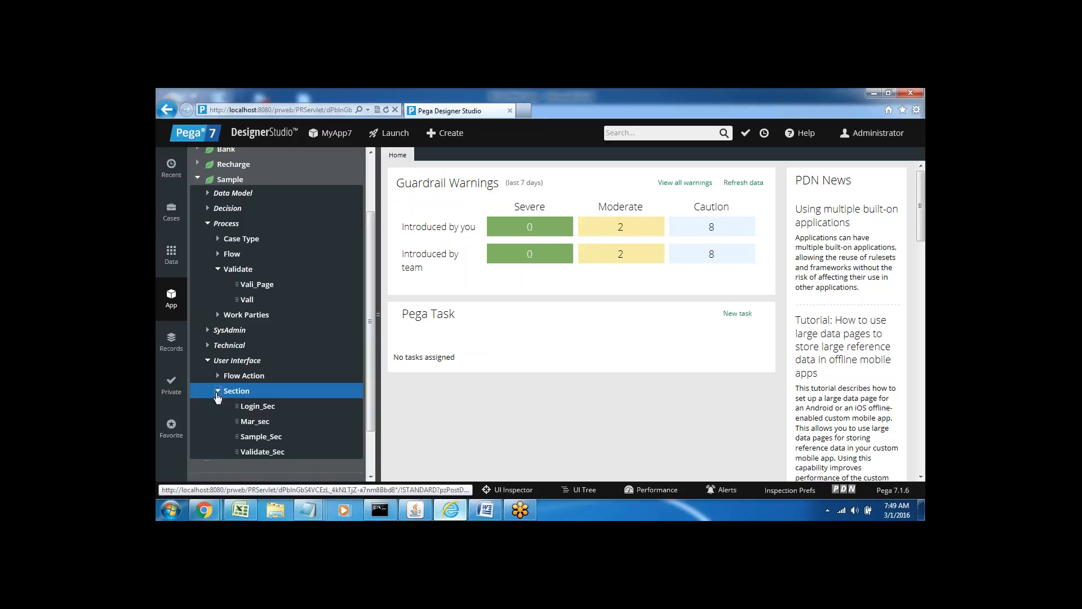
pyautogui.click(255, 406)
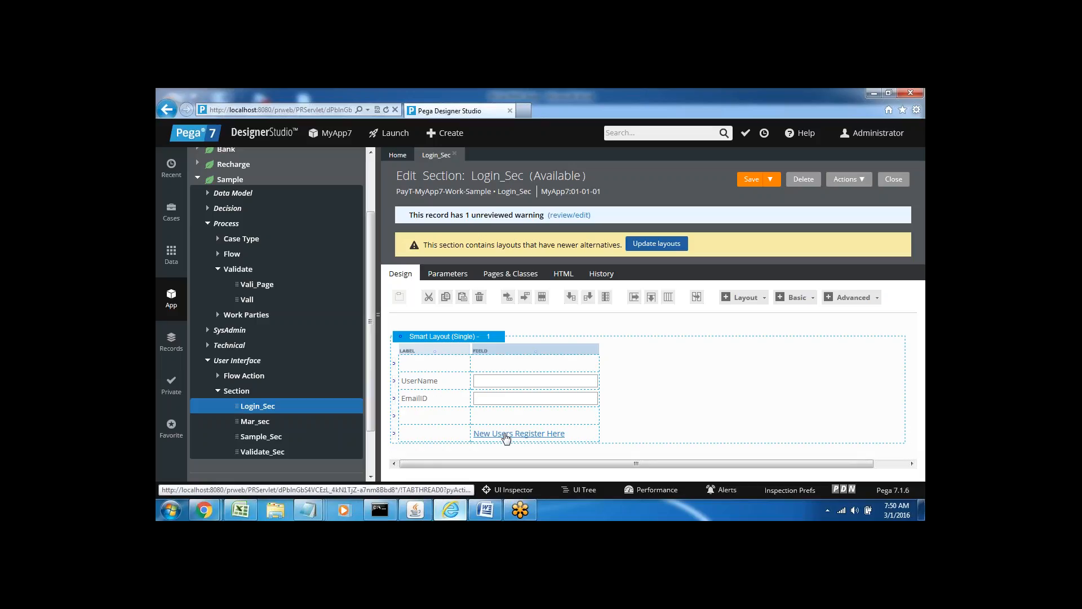
# Start a new 'Section' note line under the Drag & Drop note, then return to Pega.
pyautogui.click(485, 510)
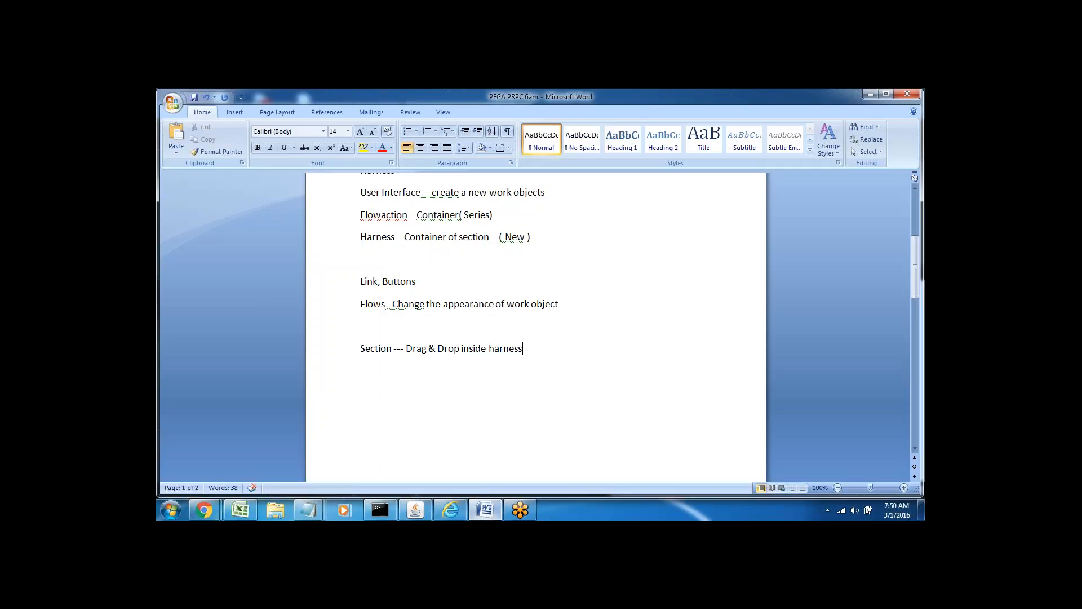
pyautogui.press('Return')
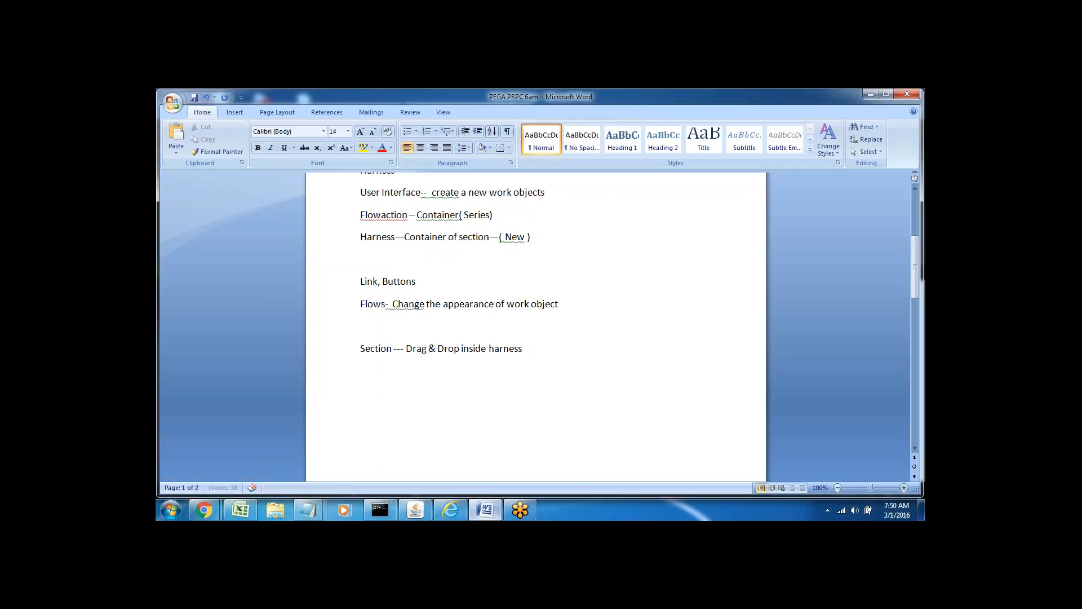
pyautogui.doubleClick(381, 347)
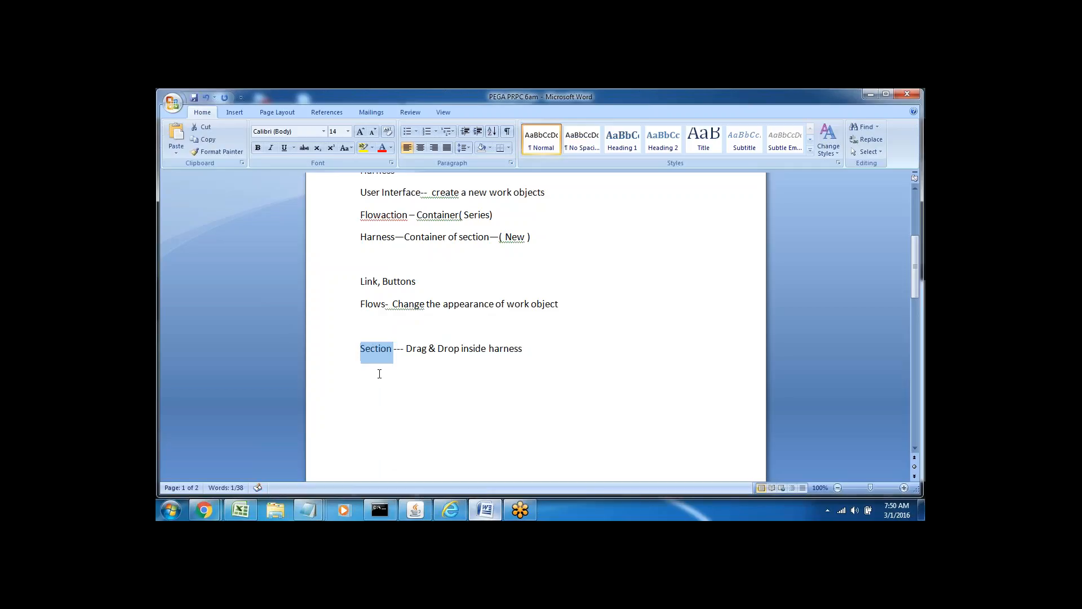
pyautogui.click(377, 369)
pyautogui.click(371, 348)
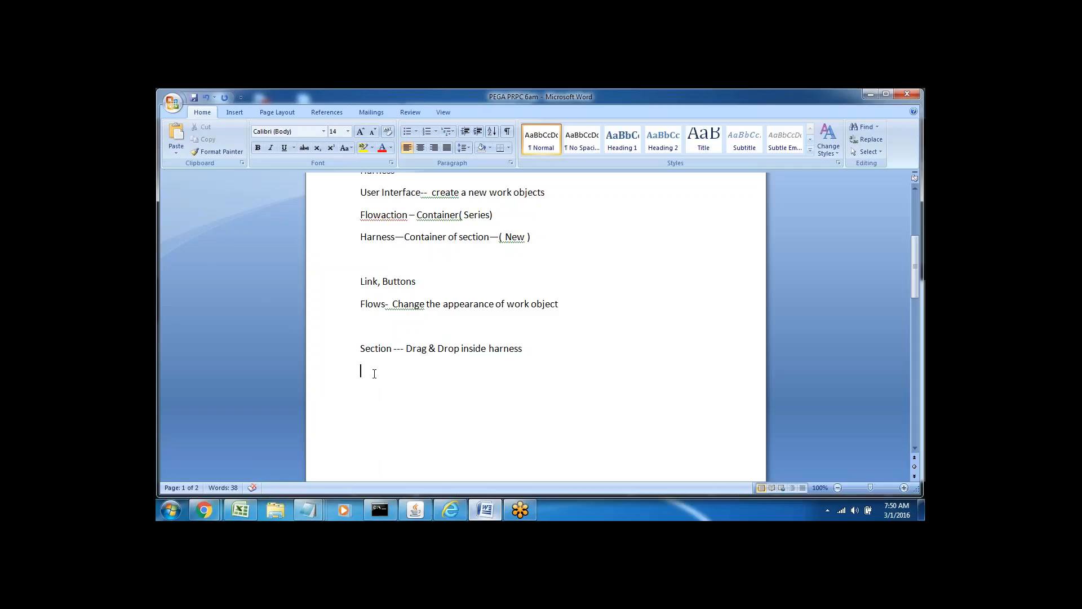
pyautogui.write('Section')
pyautogui.hotkey('alt', 'Tab')
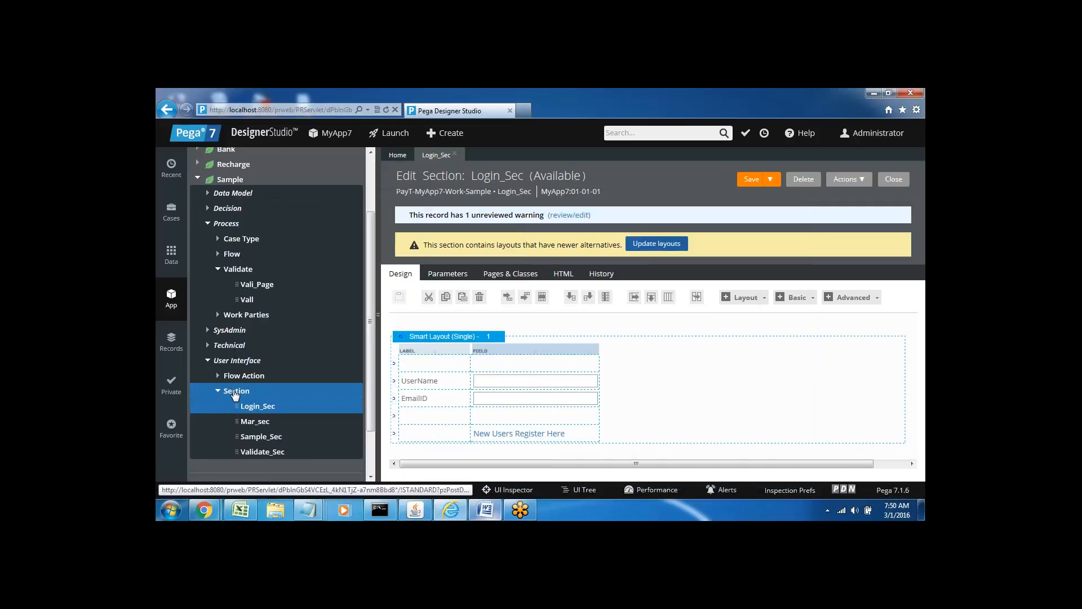
# Create a new section rule labelled Registration_sec and open it in the editor.
pyautogui.rightClick(235, 395)
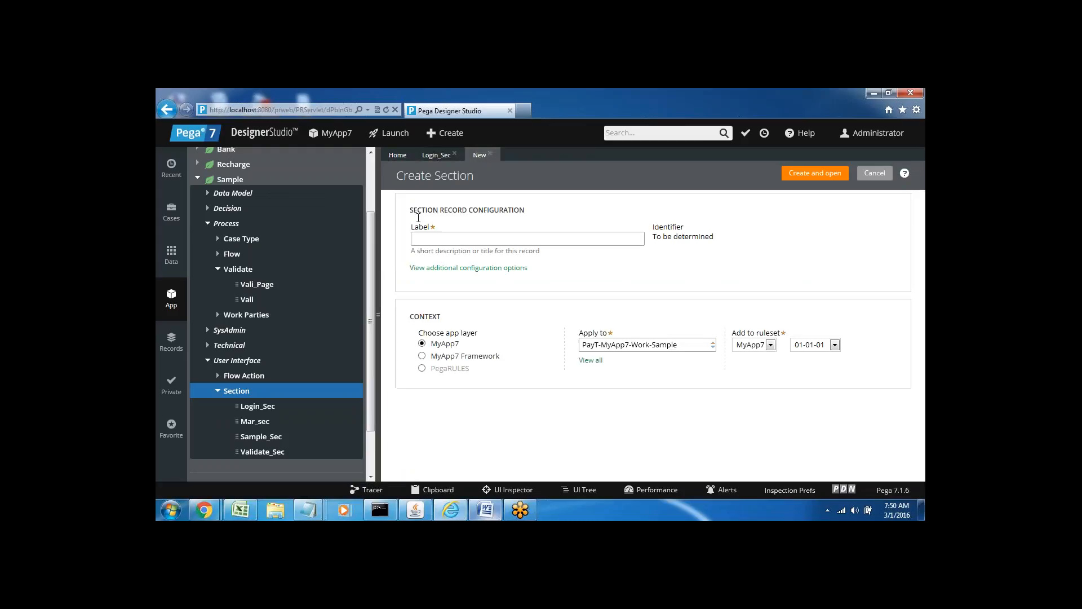
pyautogui.click(427, 243)
pyautogui.write('Re')
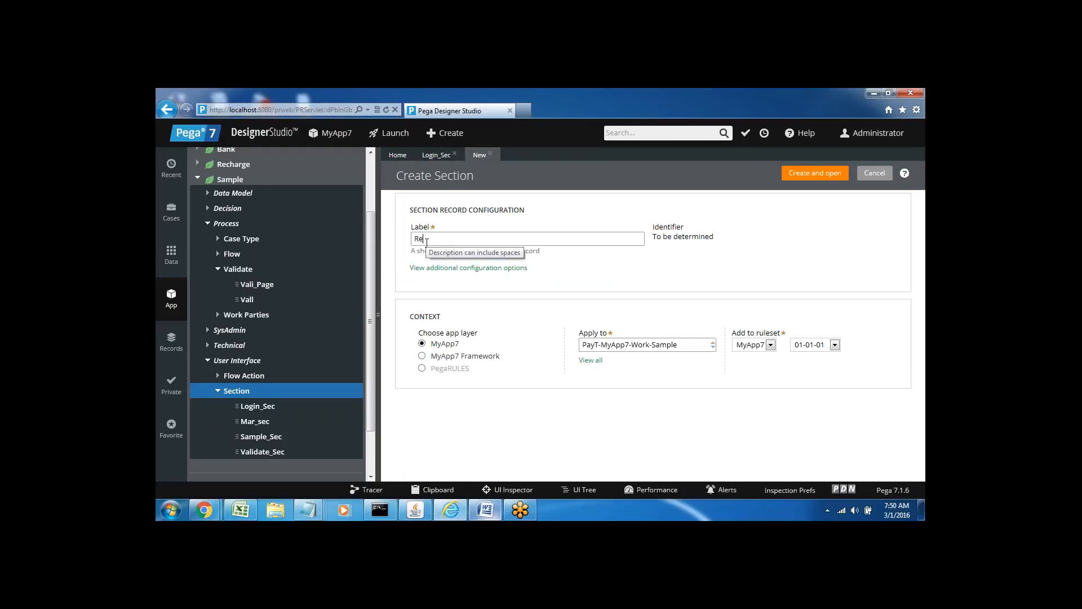
pyautogui.write('gistration_sec')
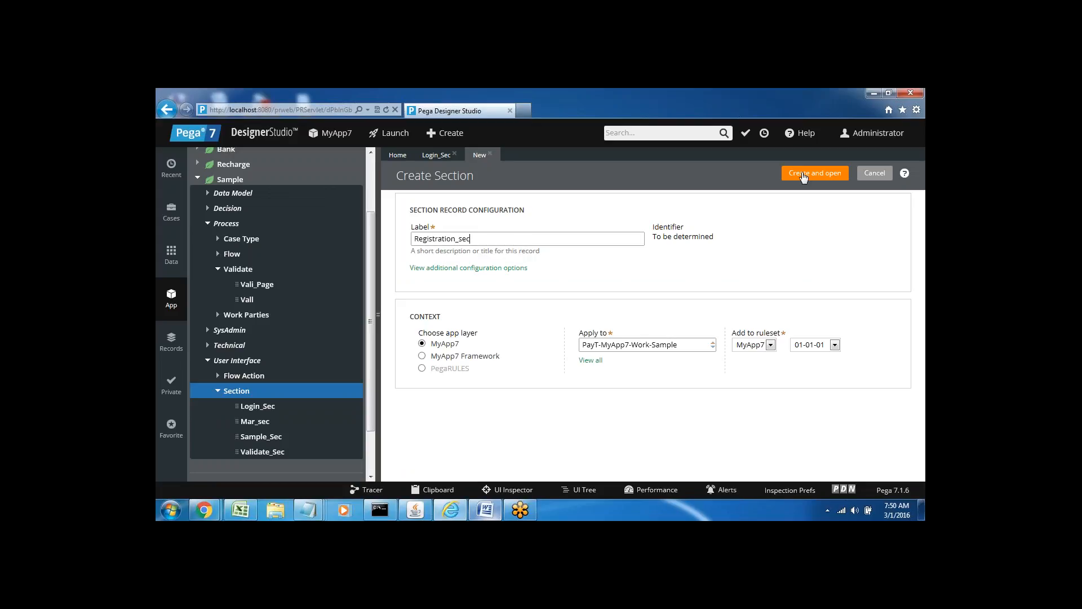
pyautogui.click(804, 175)
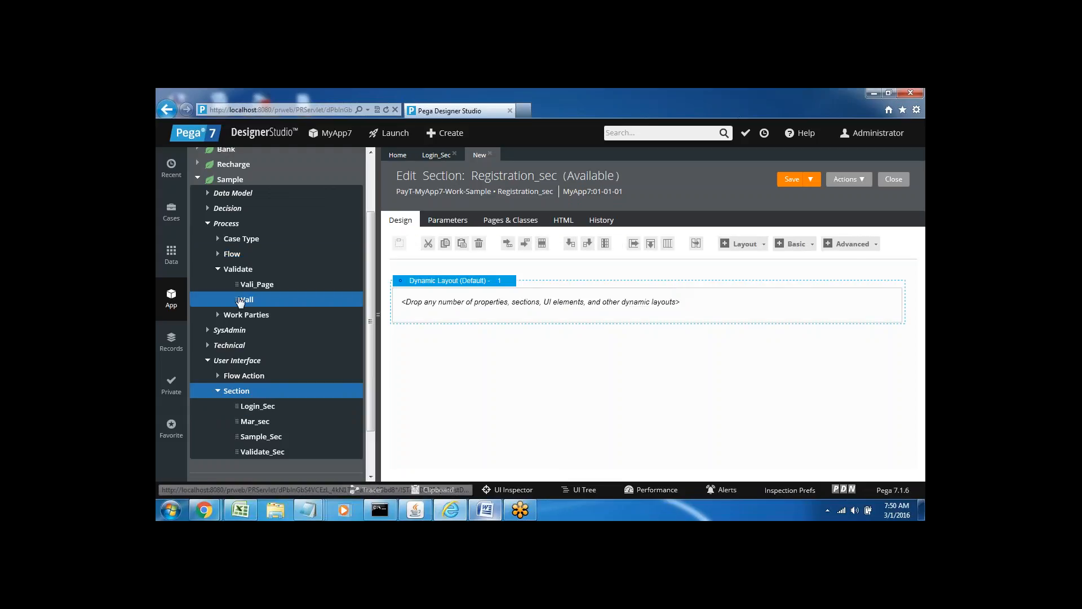
# Add FirstName, LastName, Age and City fields to the dynamic layout from Data Model properties.
pyautogui.click(209, 194)
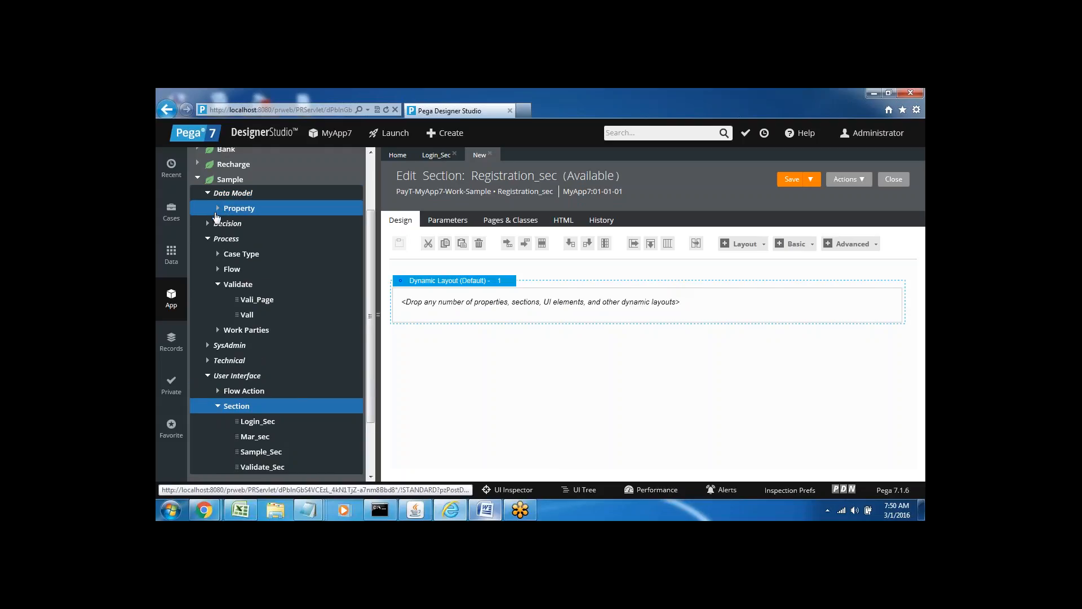
pyautogui.click(217, 211)
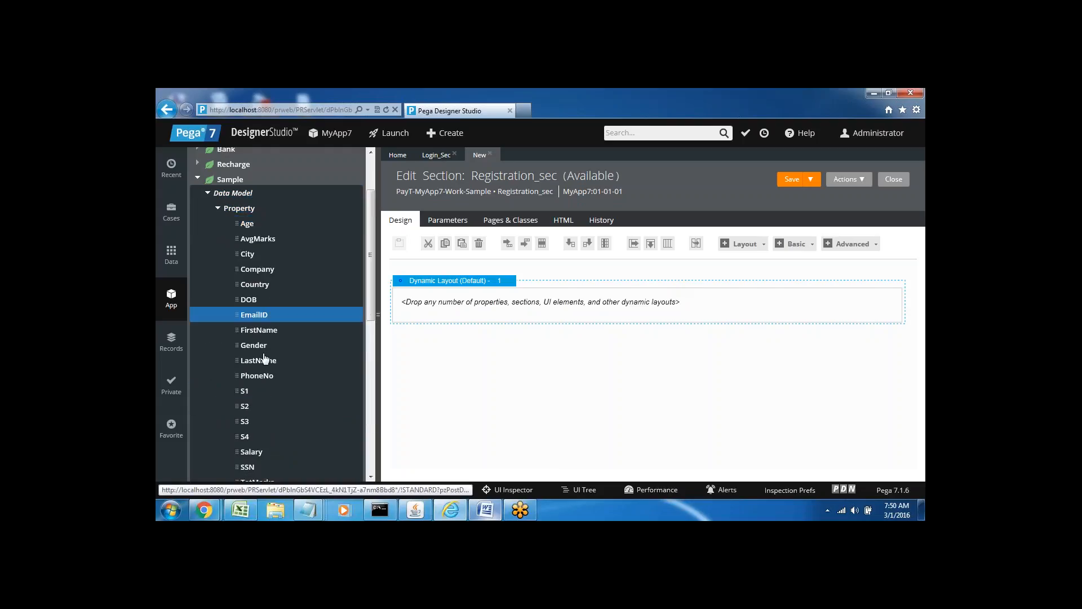
pyautogui.moveTo(237, 329); pyautogui.dragTo(448, 294)
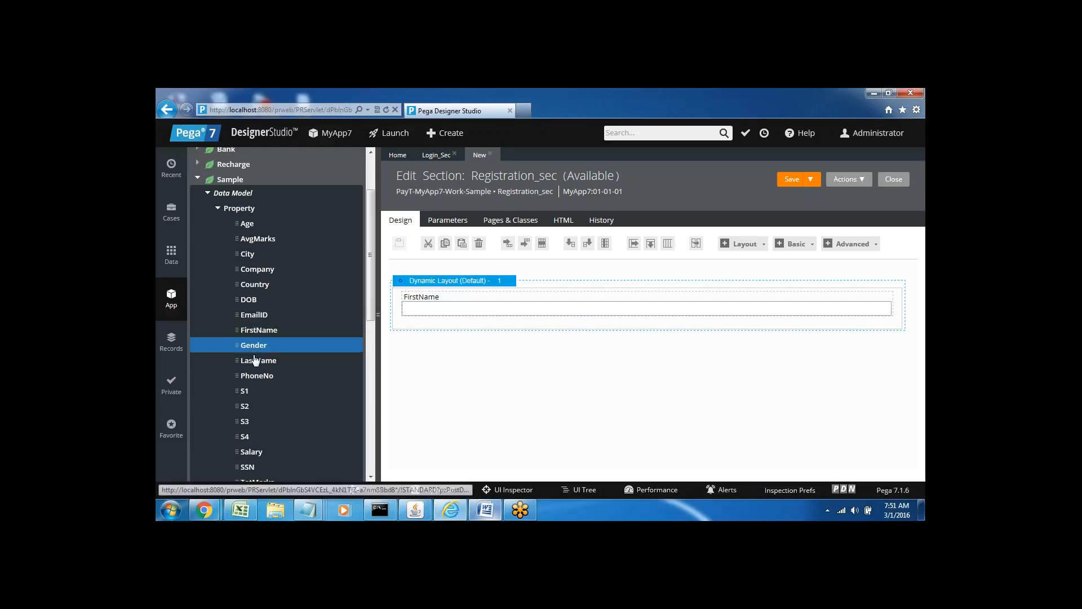
pyautogui.moveTo(239, 358); pyautogui.dragTo(472, 333)
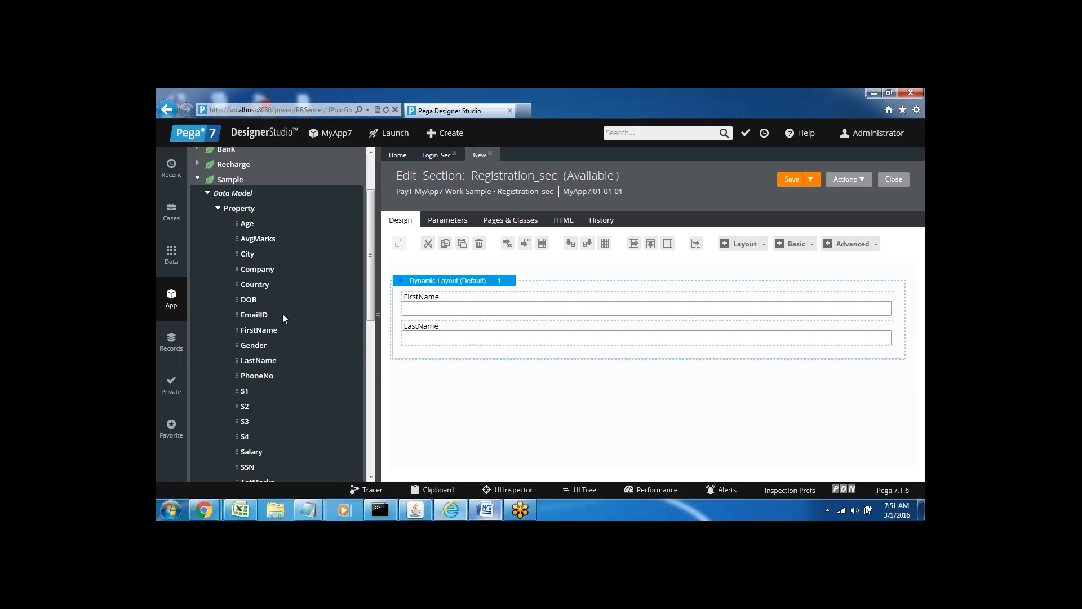
pyautogui.moveTo(238, 223); pyautogui.dragTo(452, 367)
pyautogui.moveTo(237, 253); pyautogui.dragTo(352, 308)
pyautogui.moveTo(384, 346); pyautogui.dragTo(432, 386)
# Add Company, Country, EmailID, PhoneNo and UserName fields to the dynamic layout.
pyautogui.click(251, 270)
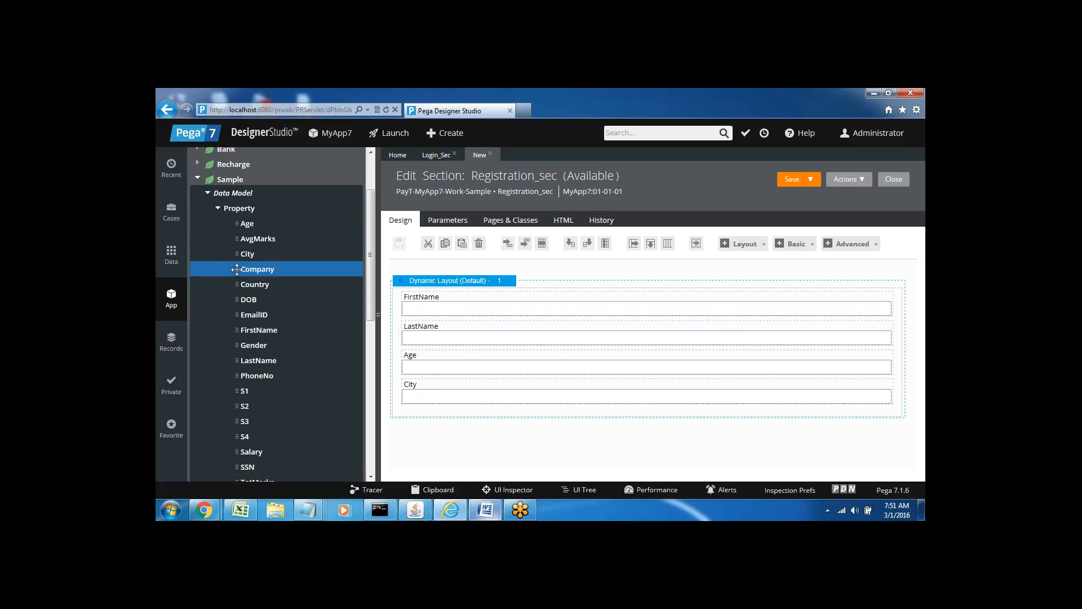
pyautogui.moveTo(239, 269); pyautogui.dragTo(442, 415)
pyautogui.moveTo(237, 291); pyautogui.dragTo(435, 446)
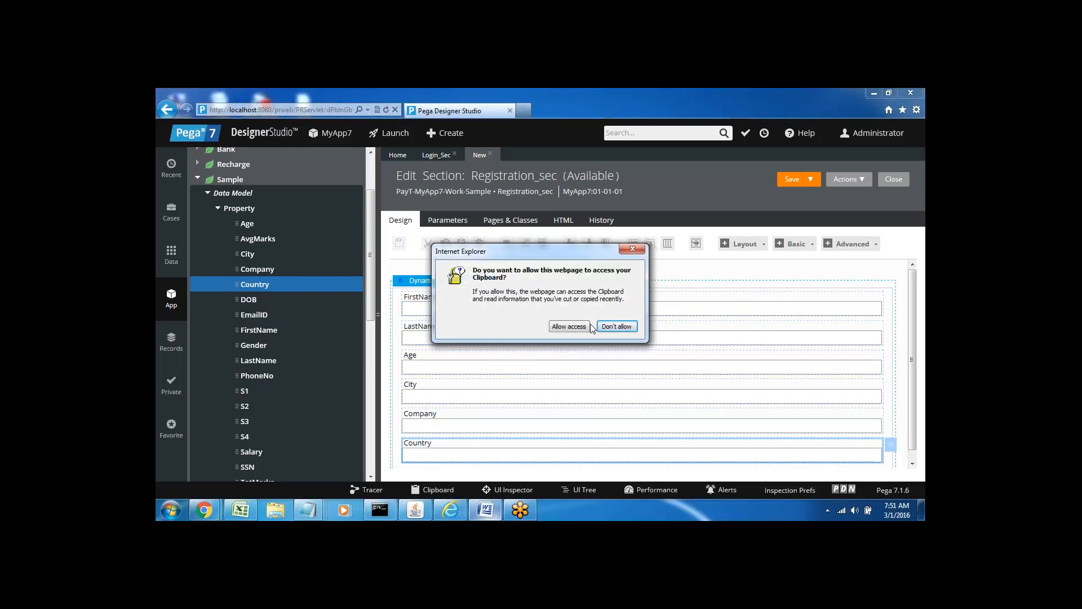
pyautogui.click(570, 327)
pyautogui.click(242, 314)
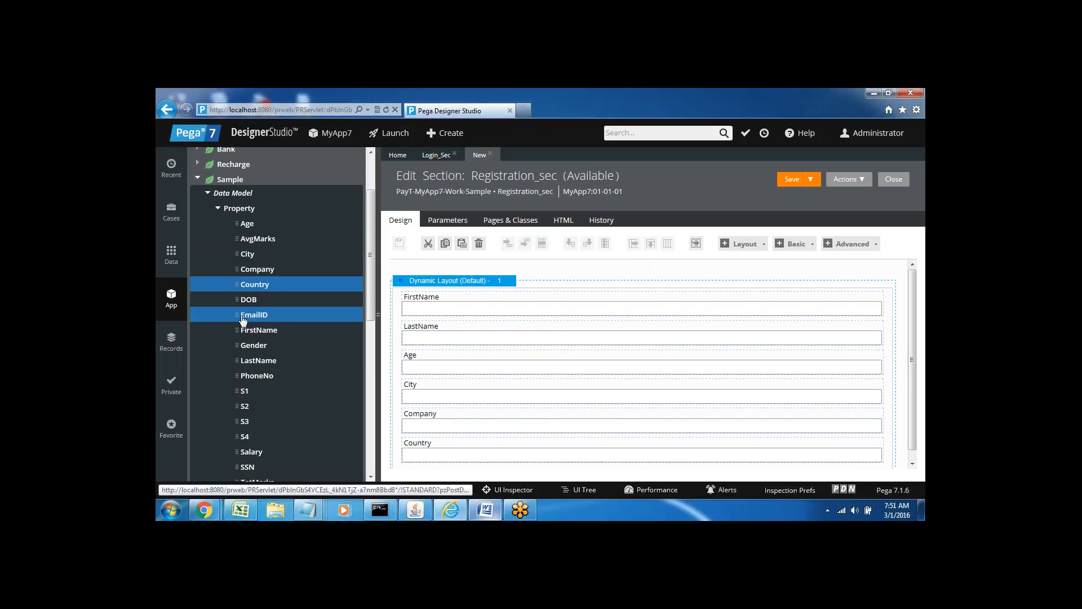
pyautogui.moveTo(238, 314); pyautogui.dragTo(457, 466)
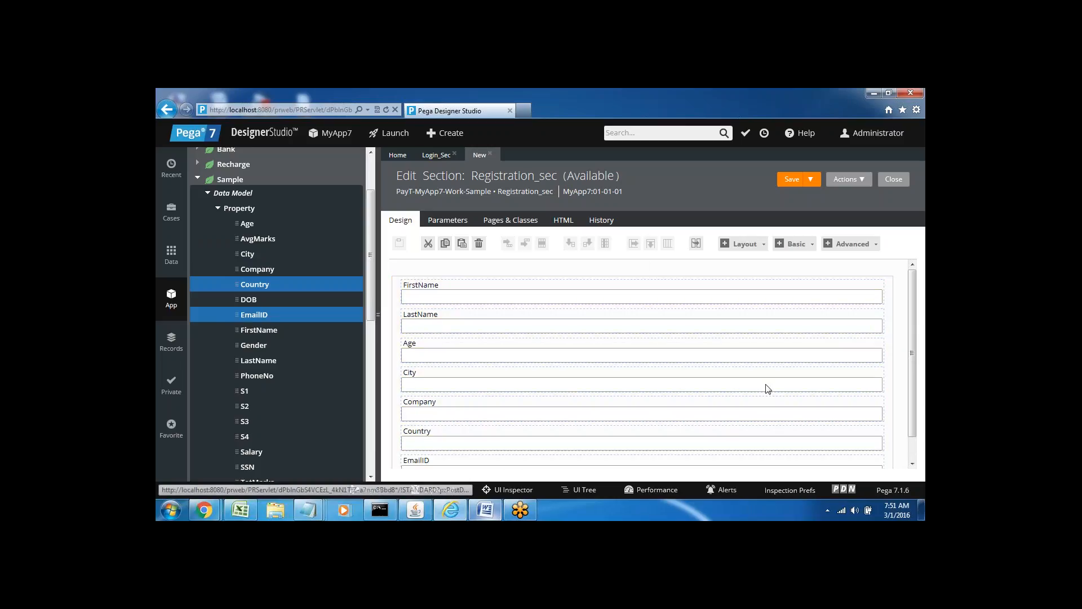
pyautogui.click(240, 376)
pyautogui.moveTo(240, 375); pyautogui.dragTo(445, 451)
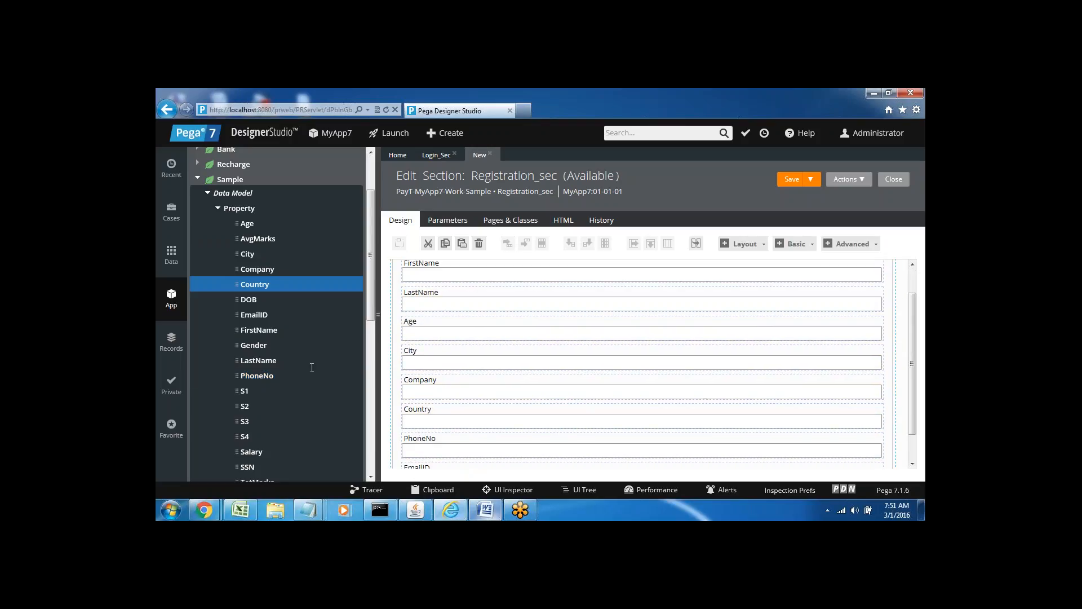
pyautogui.moveTo(370, 304); pyautogui.dragTo(375, 372)
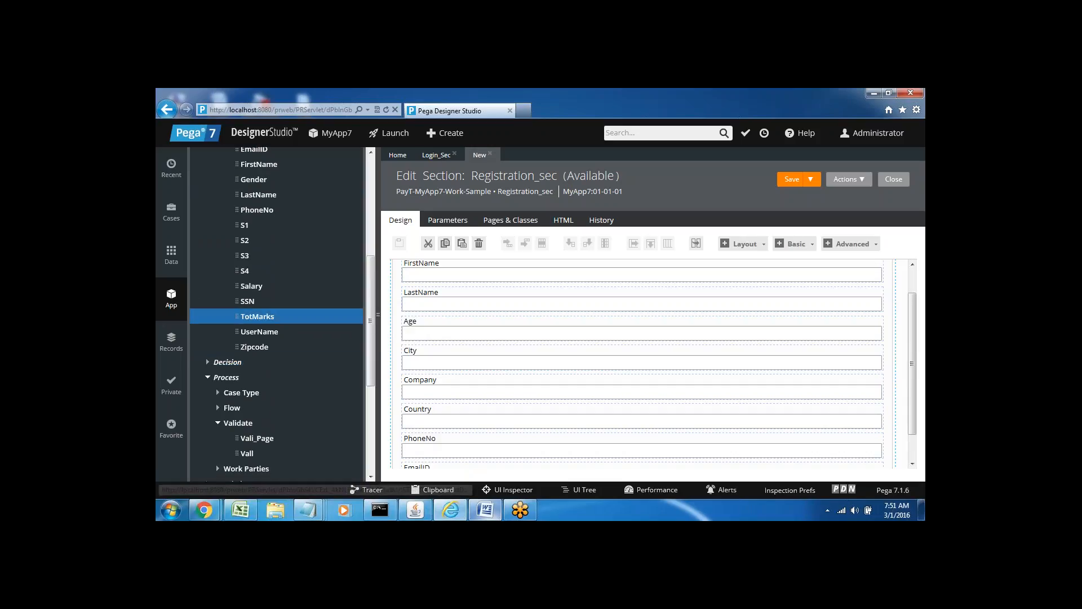
pyautogui.moveTo(253, 331)
pyautogui.mouseDown()
pyautogui.moveTo(449, 434)
pyautogui.moveTo(450, 453)
pyautogui.moveTo(439, 348)
pyautogui.moveTo(424, 309)
pyautogui.moveTo(423, 319)
pyautogui.mouseUp()
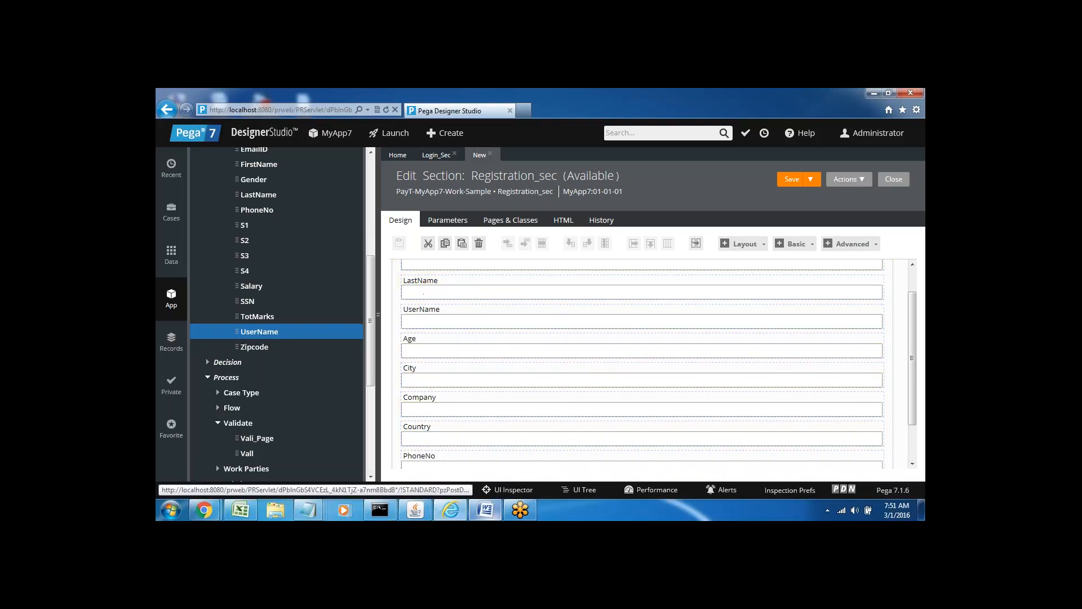
# Save Registration_sec with all nine registration fields in place.
pyautogui.click(792, 180)
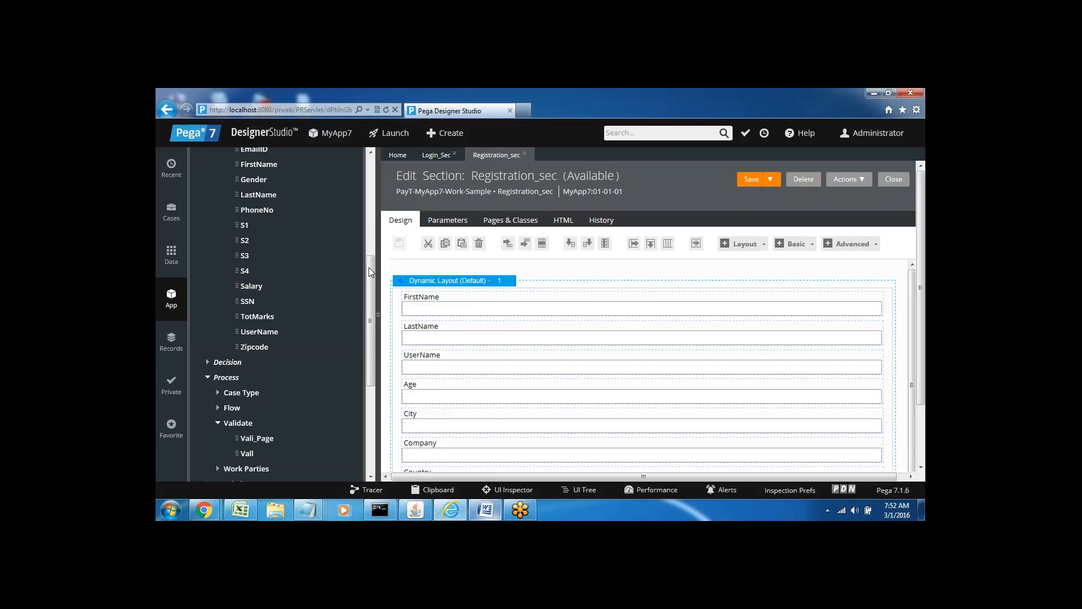
pyautogui.moveTo(369, 265); pyautogui.dragTo(376, 349)
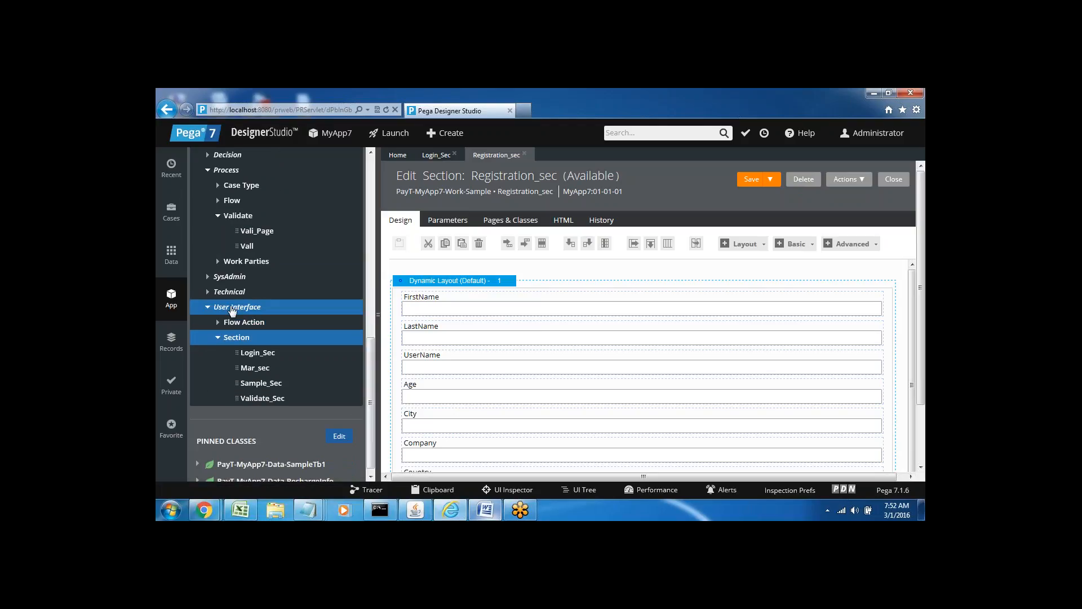
# Create a new harness labelled Reg_Harness under User Interface and open it.
pyautogui.rightClick(232, 310)
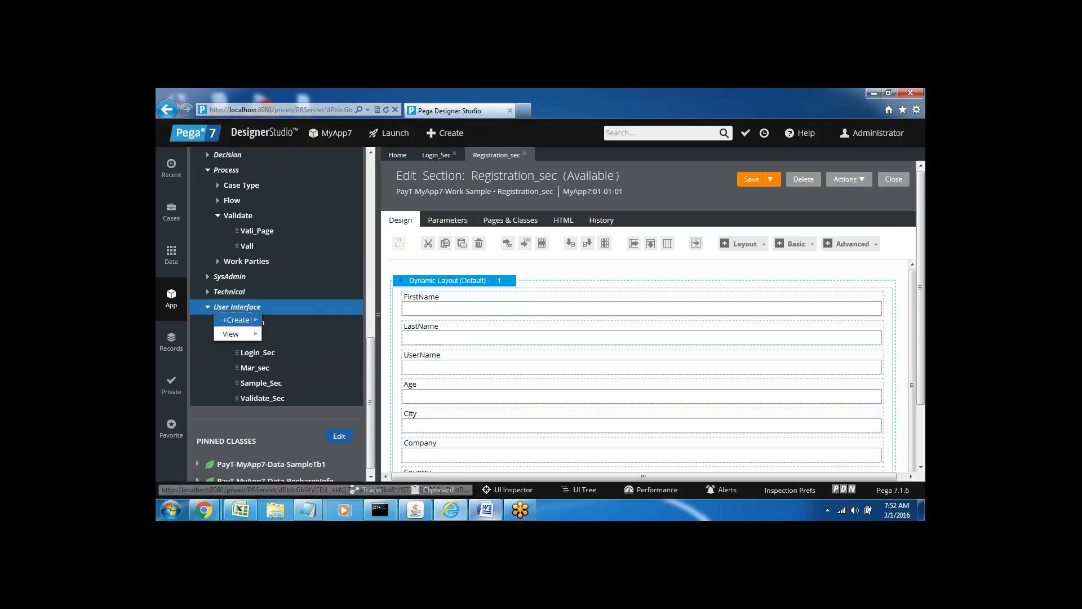
pyautogui.moveTo(248, 319)
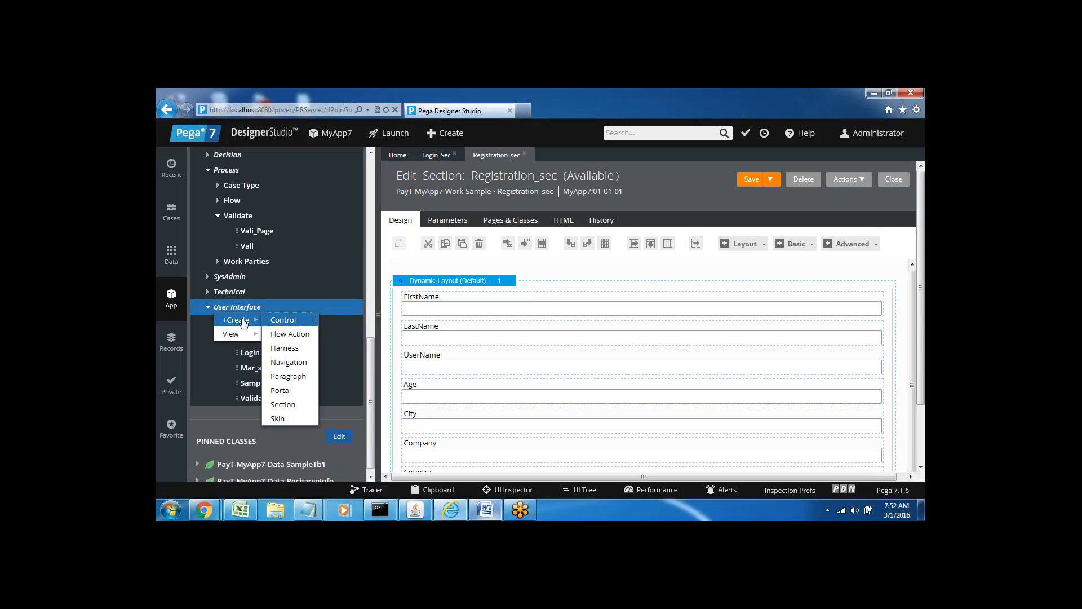
pyautogui.click(285, 349)
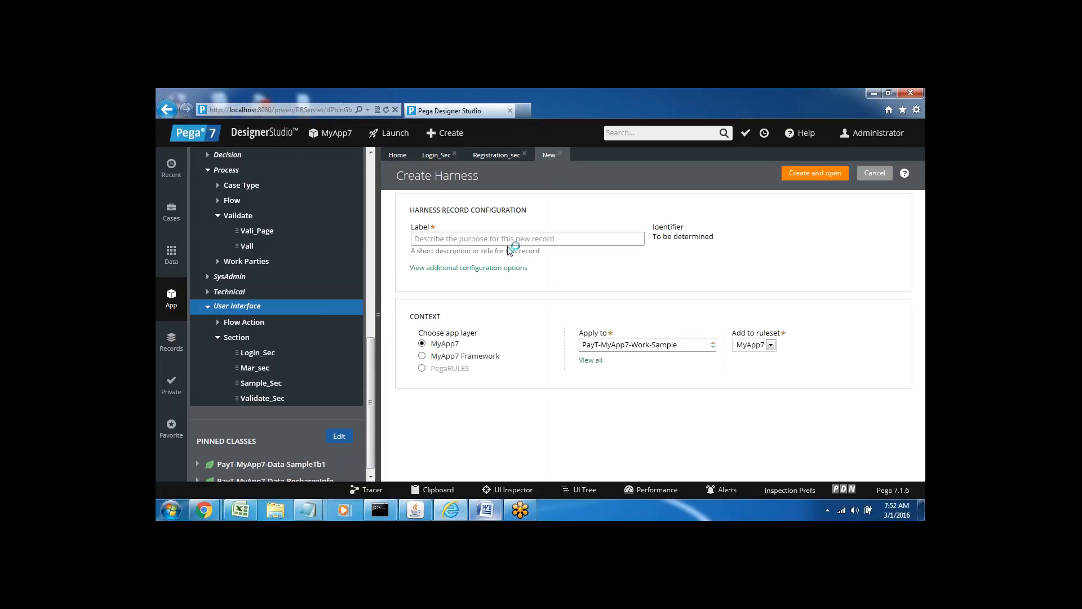
pyautogui.click(484, 238)
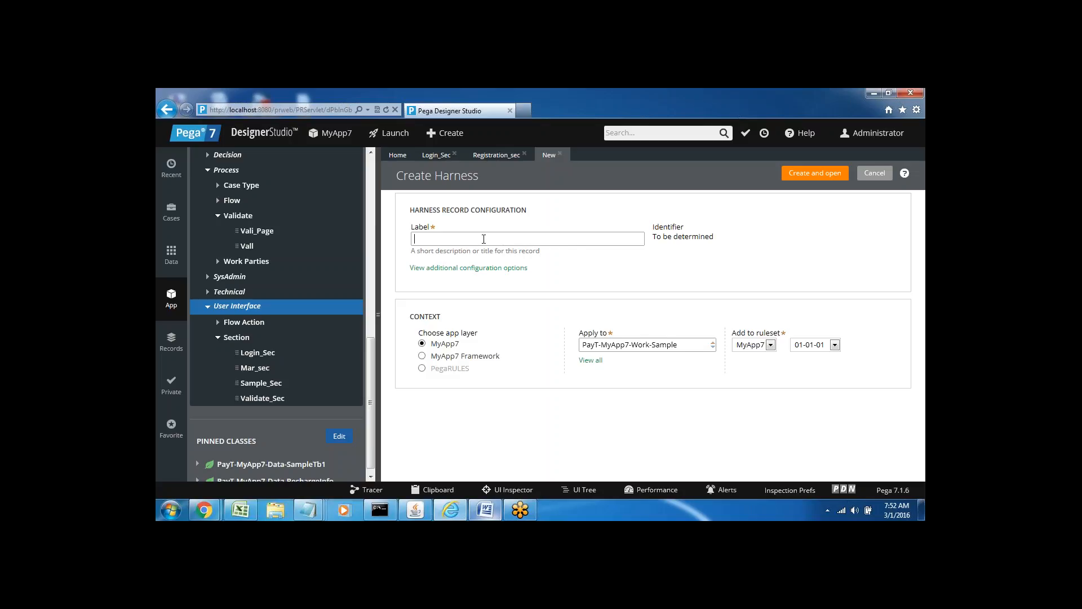
pyautogui.write('Reg')
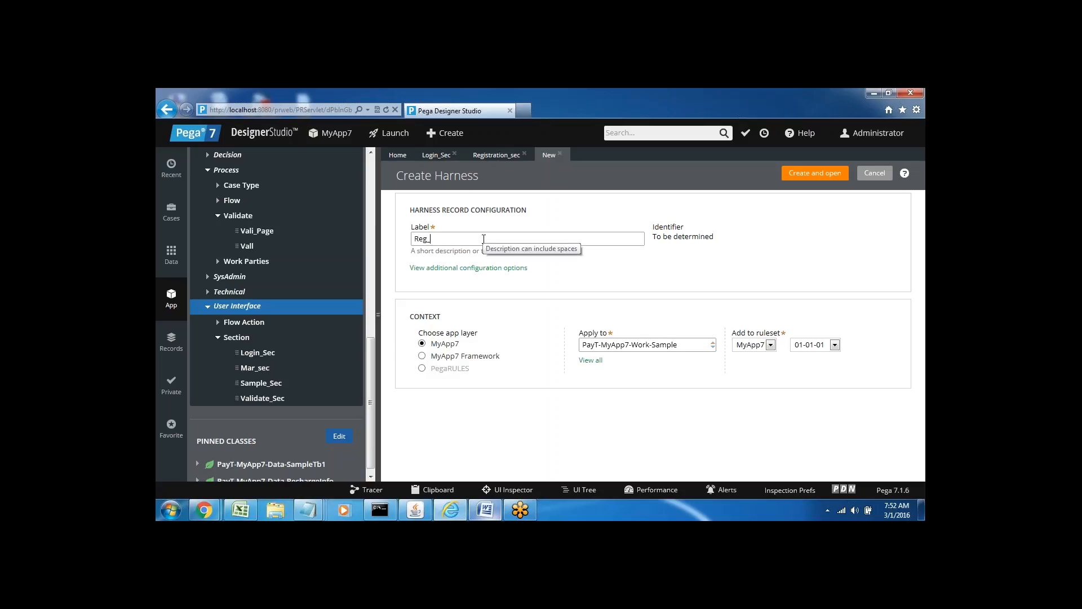
pyautogui.write('_Harness')
pyautogui.click(804, 179)
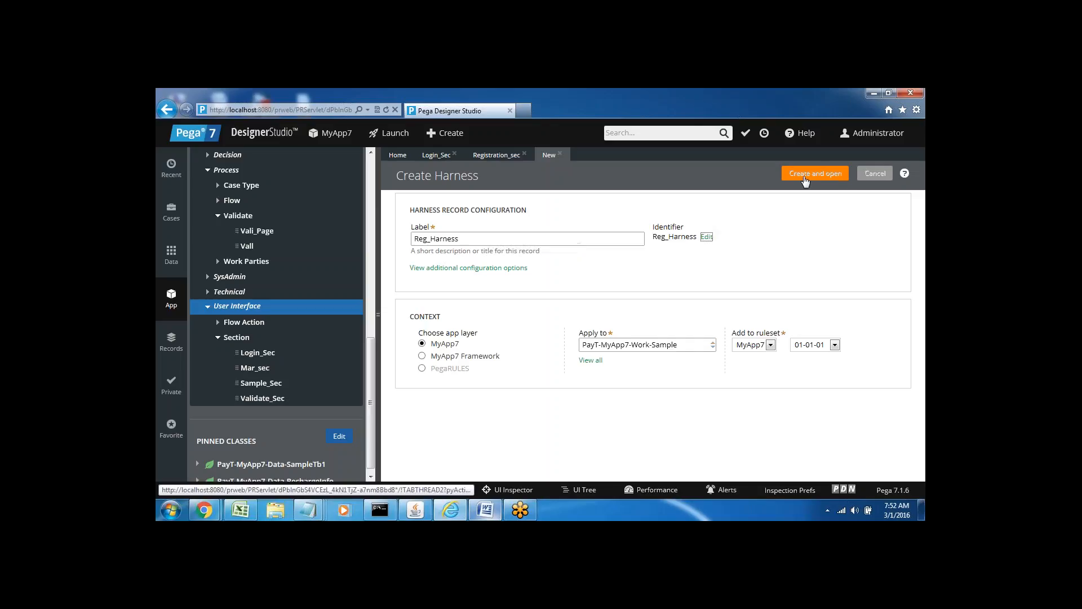
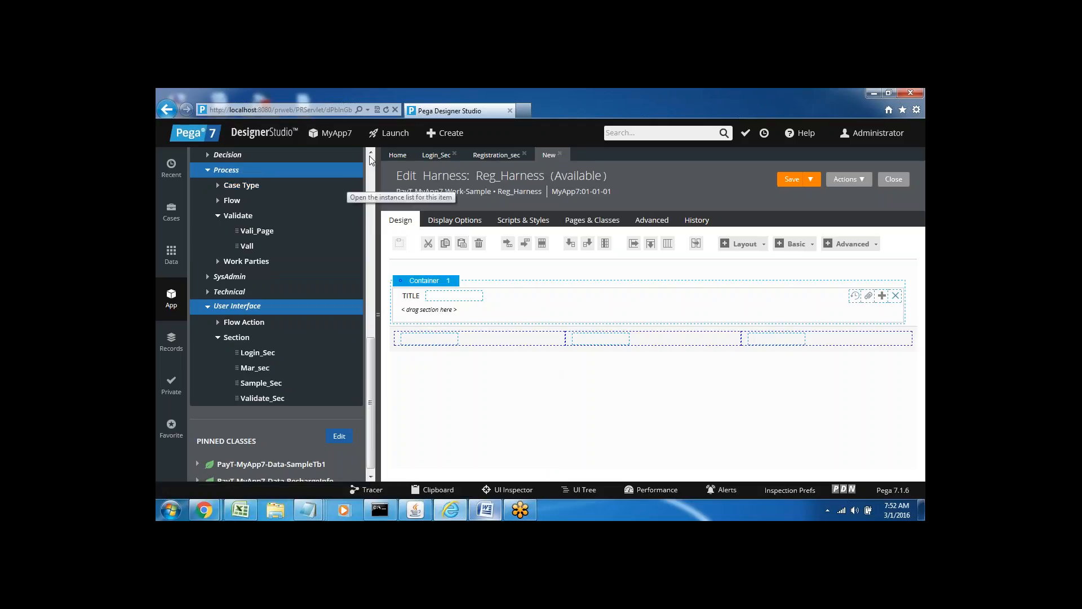
# Refresh the Sample class and expand User Interface > Section to reveal Registration_sec.
pyautogui.scroll(1, 371, 160)
pyautogui.scroll(1, 372, 160)
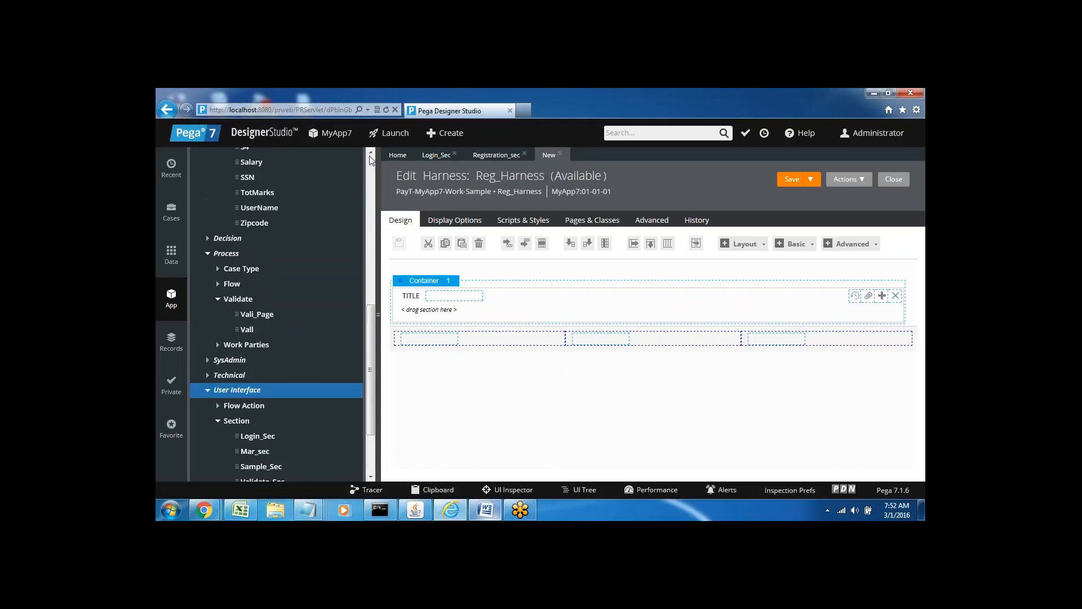
pyautogui.click(370, 183)
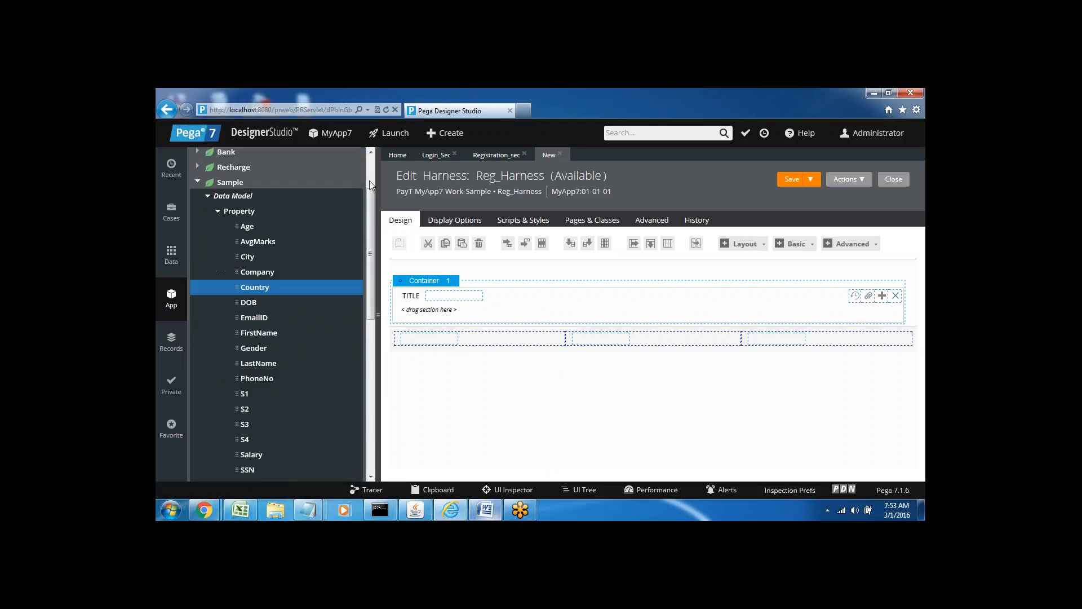
pyautogui.rightClick(227, 182)
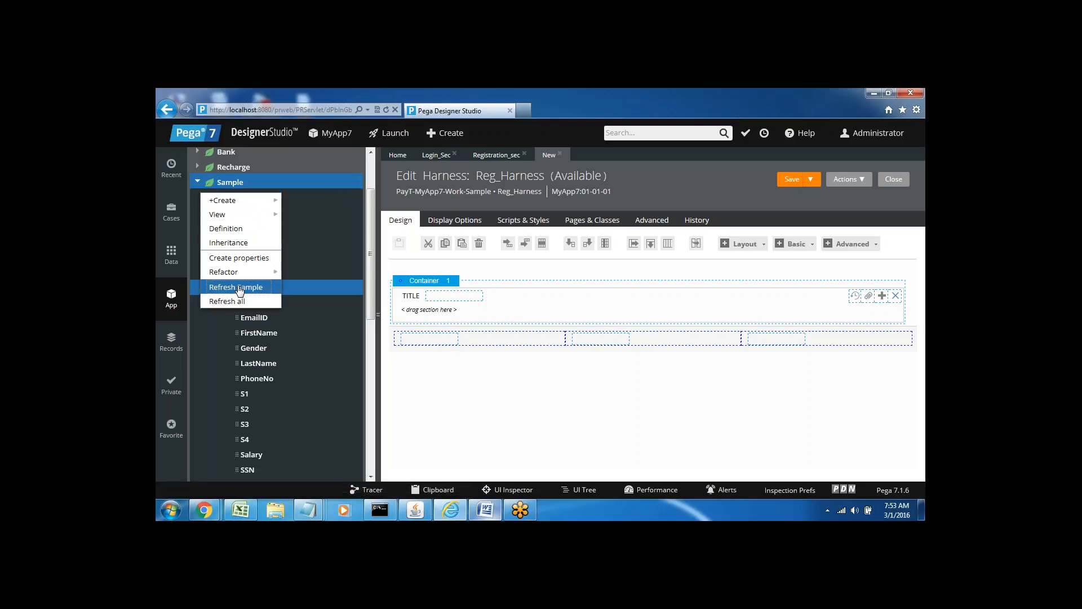
pyautogui.click(237, 288)
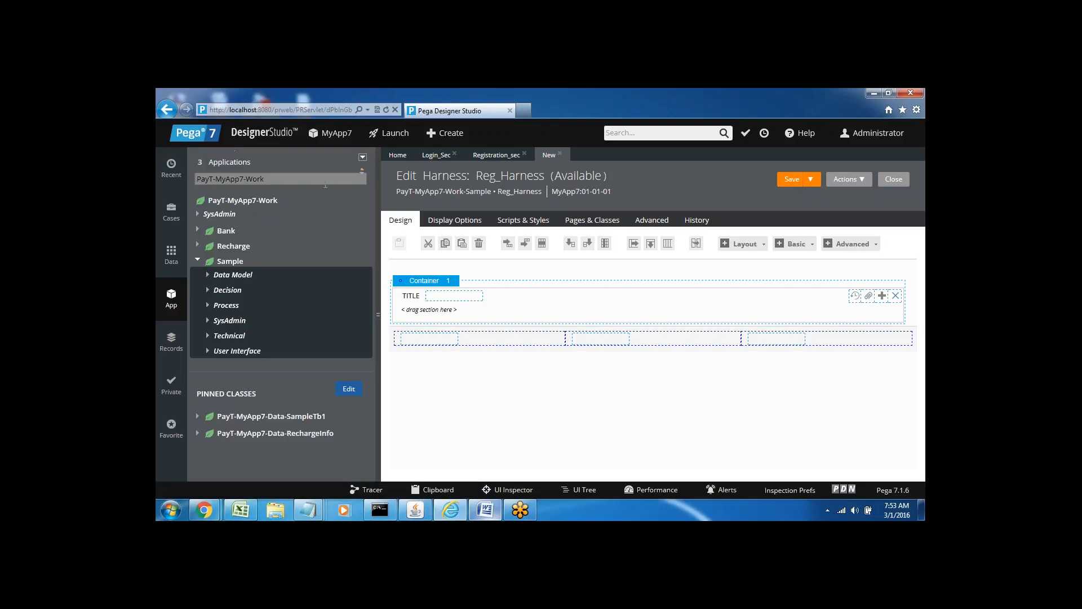
pyautogui.click(206, 352)
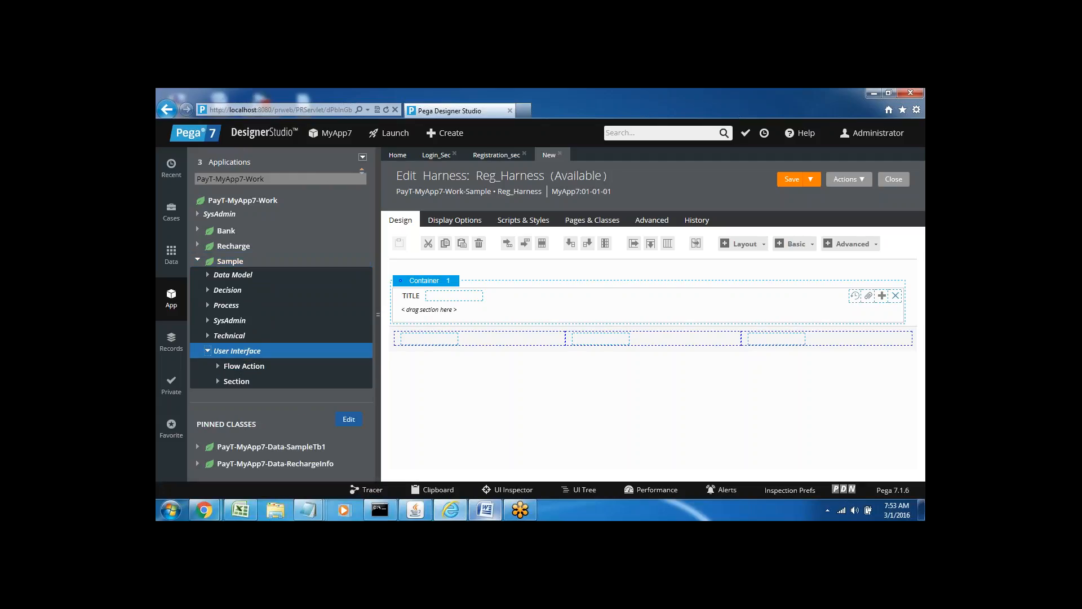
pyautogui.click(216, 383)
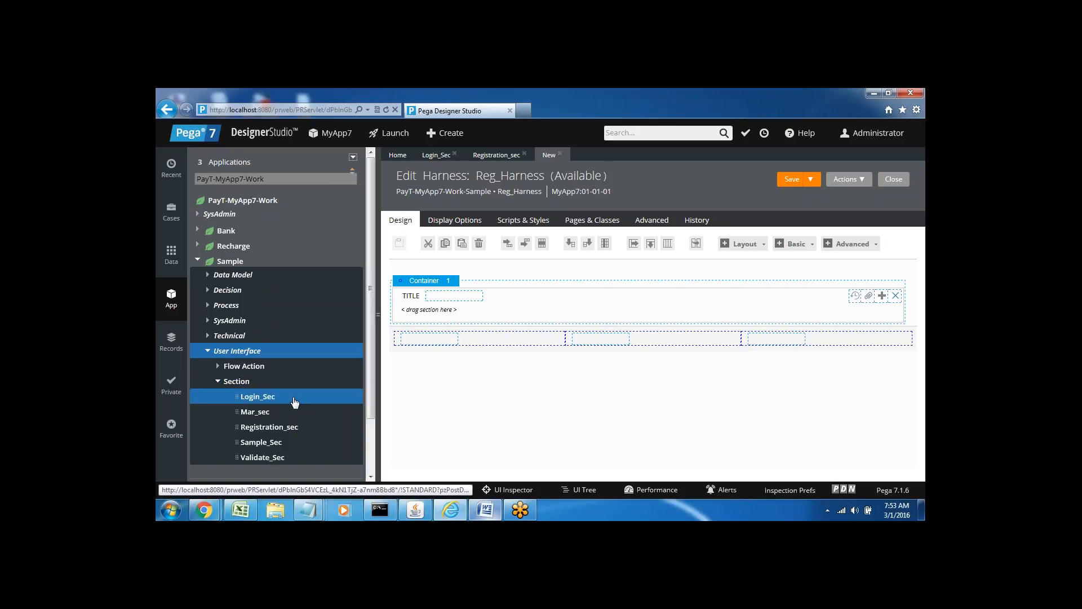
pyautogui.scroll(-2, 370, 336)
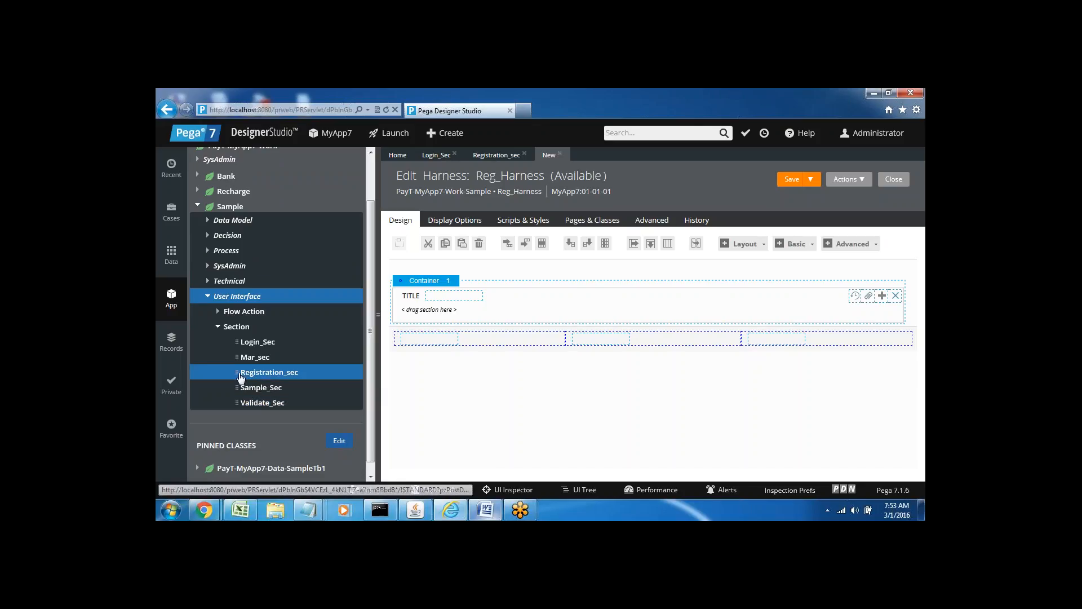
# Drop Registration_sec into the Reg_Harness container's drag-section-here zone.
pyautogui.moveTo(237, 372); pyautogui.dragTo(434, 314)
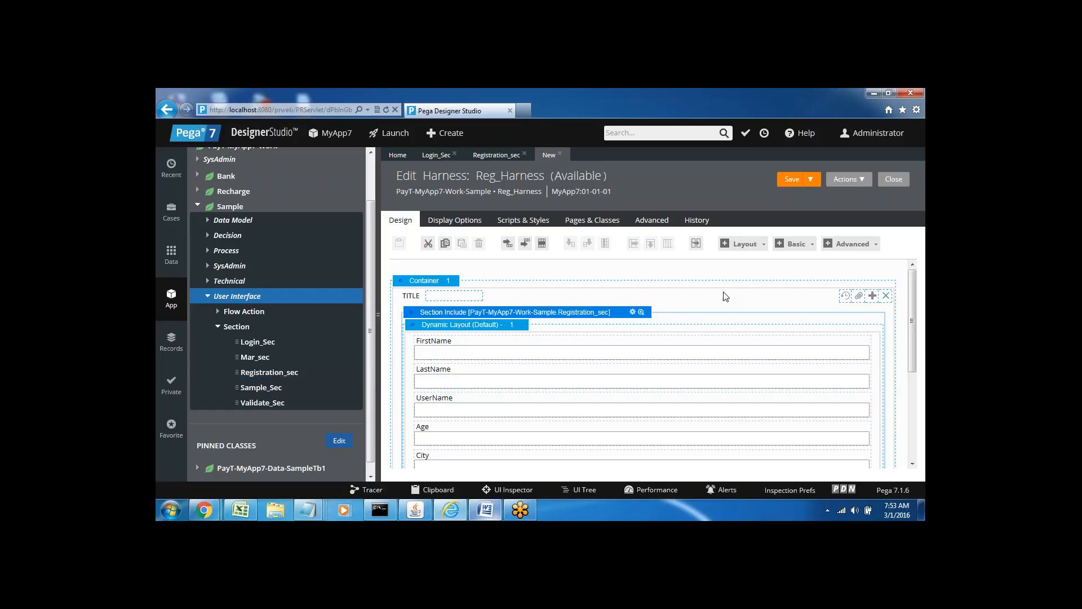
pyautogui.moveTo(913, 299); pyautogui.dragTo(913, 263)
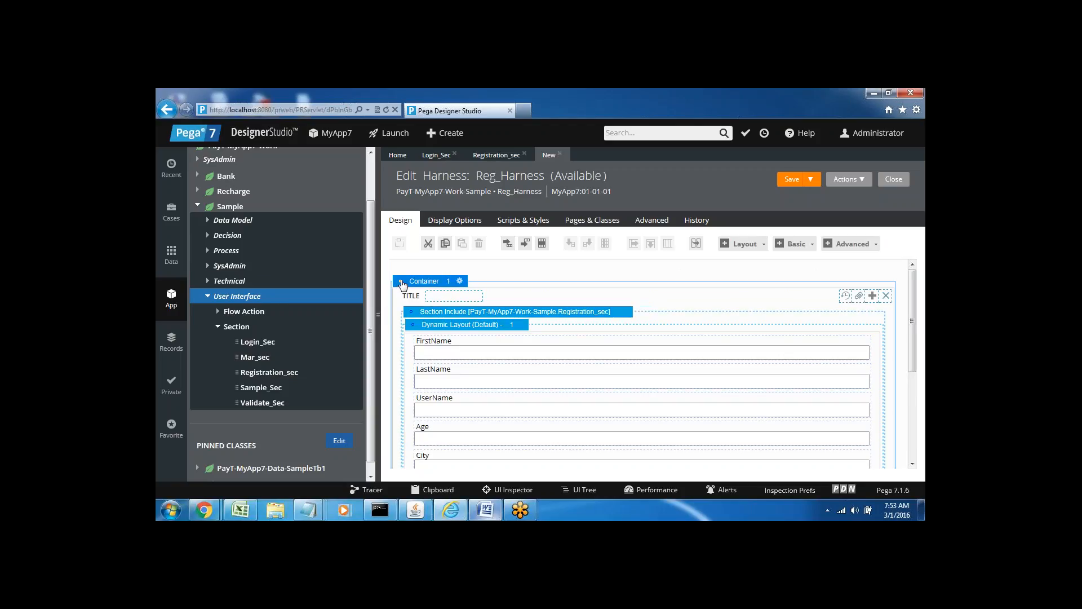
# Set the Reg_Harness container's title to 'User Registration Form'.
pyautogui.click(459, 282)
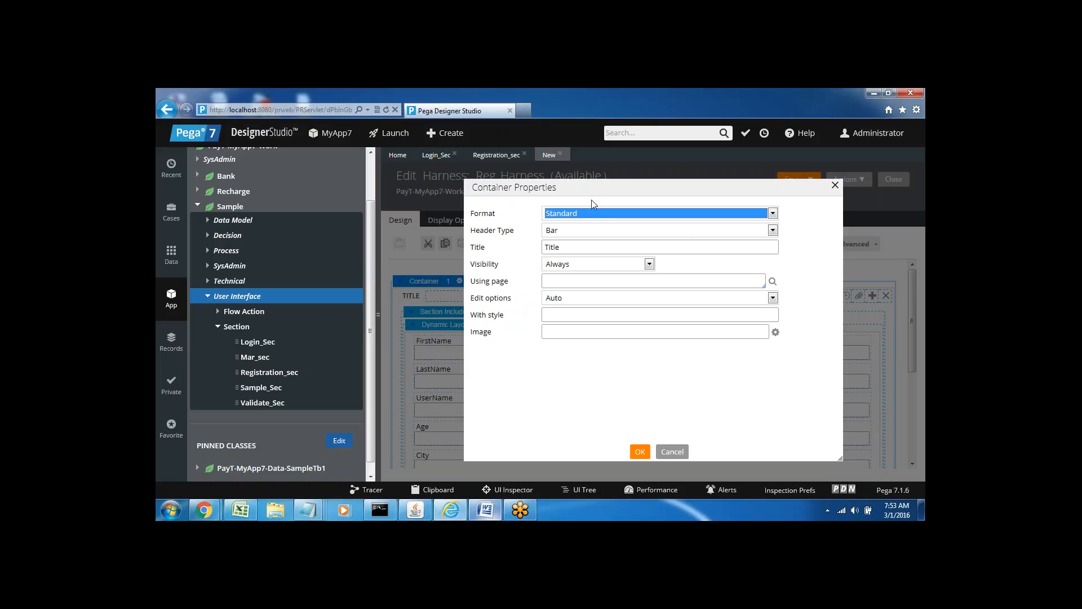
pyautogui.doubleClick(552, 247)
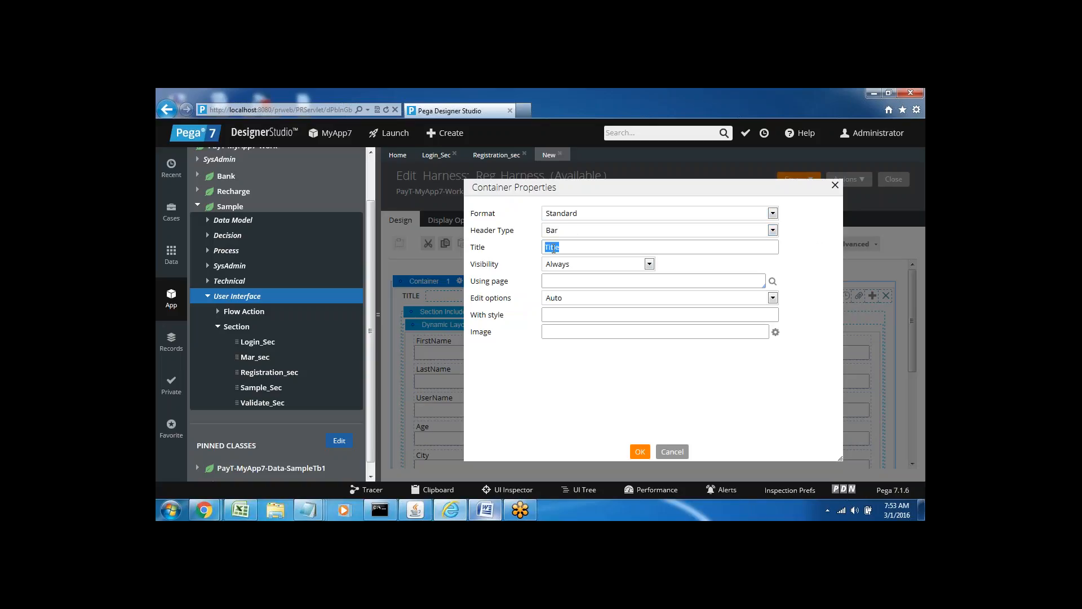
pyautogui.write('Re')
pyautogui.press('BackSpace')
pyautogui.press('BackSpace')
pyautogui.write('User Regist')
pyautogui.click(639, 452)
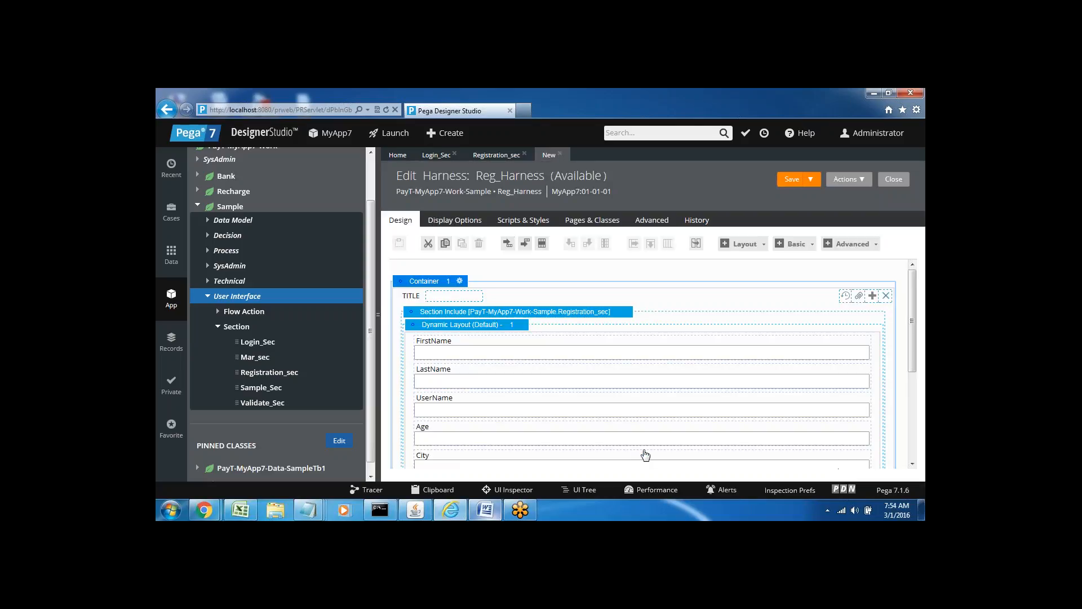
# Place a Basic Button control in the left cell of the bottom layout row.
pyautogui.moveTo(912, 311); pyautogui.dragTo(917, 426)
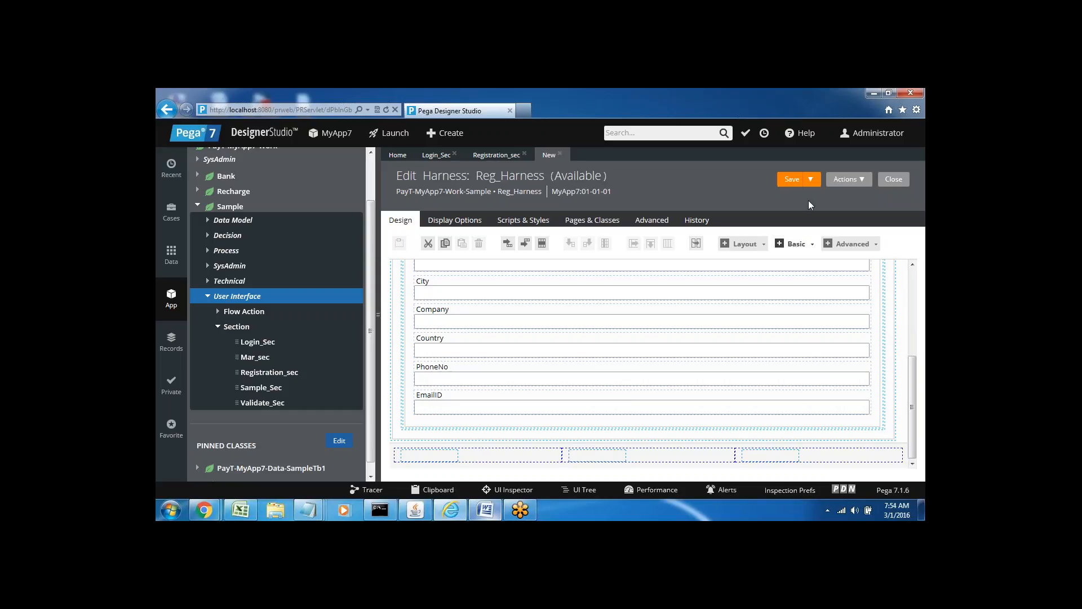
pyautogui.click(810, 251)
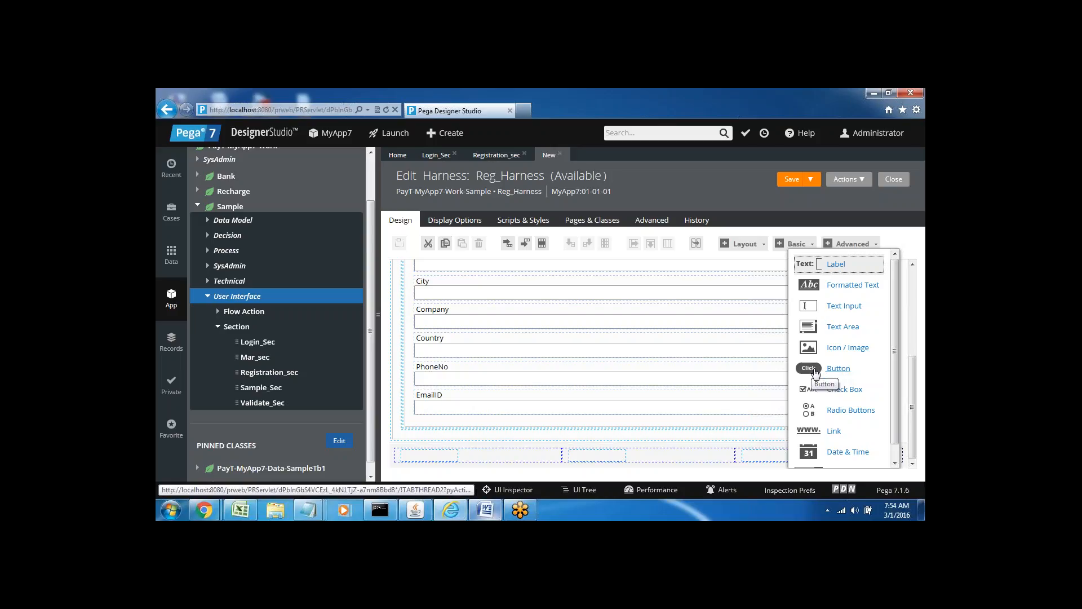
pyautogui.moveTo(815, 372); pyautogui.dragTo(757, 455)
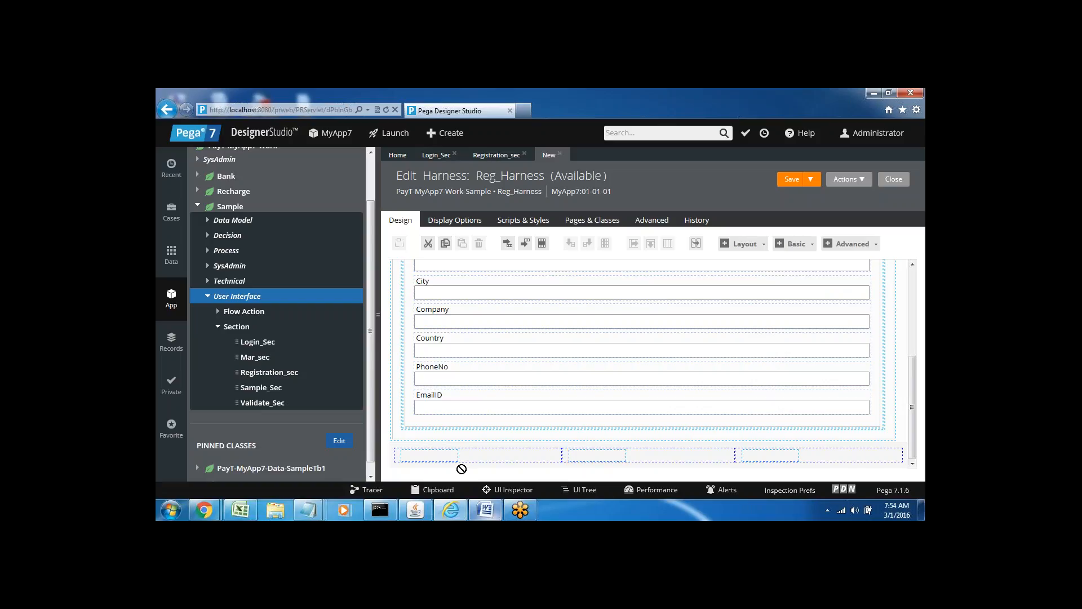
pyautogui.click(415, 458)
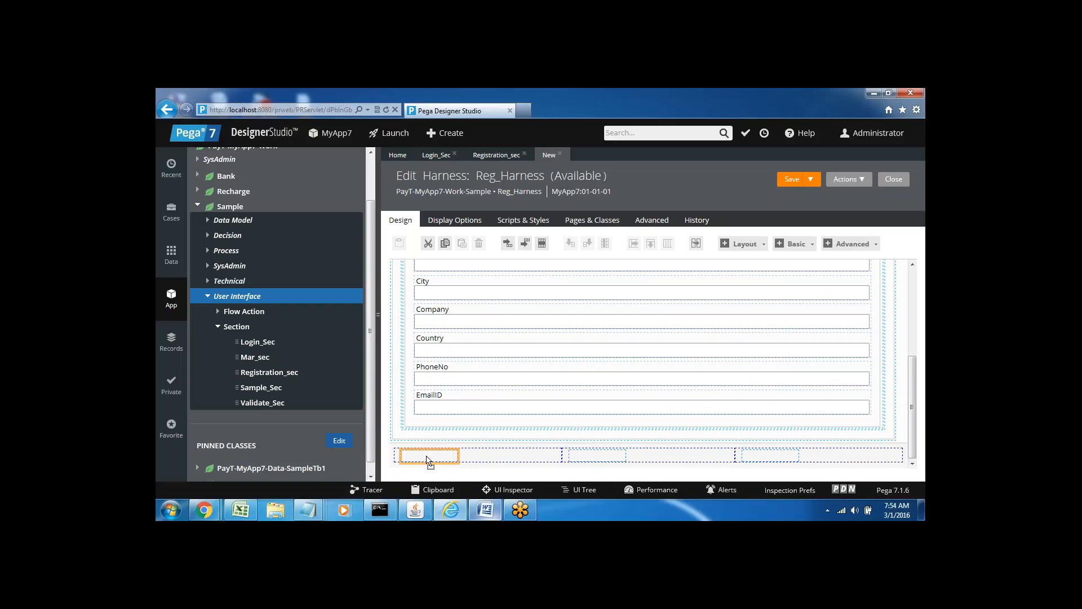
pyautogui.hotkey('ctrl', 'v')
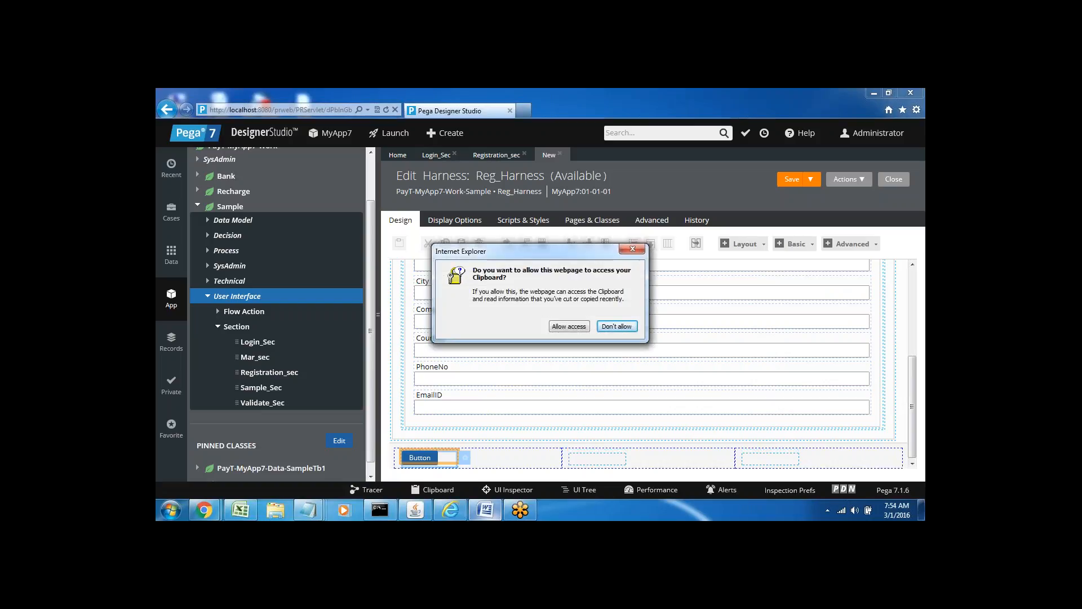
pyautogui.click(569, 326)
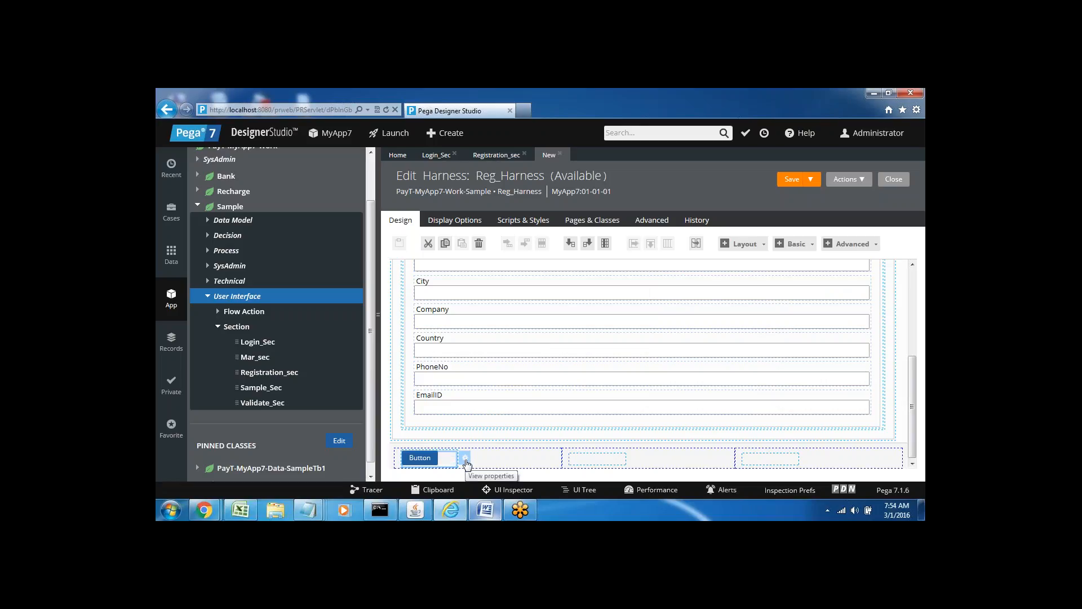
# Change the button caption to 'Register User'.
pyautogui.click(466, 460)
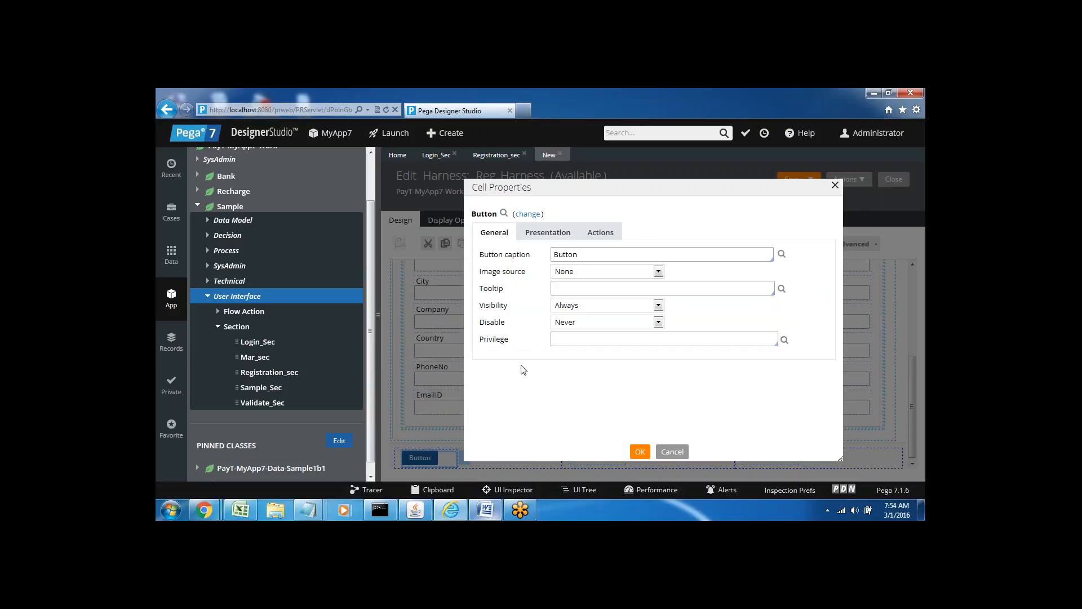
pyautogui.doubleClick(566, 254)
pyautogui.write('Register User')
# Give the button a Click-triggered action set that runs a Save action.
pyautogui.click(600, 240)
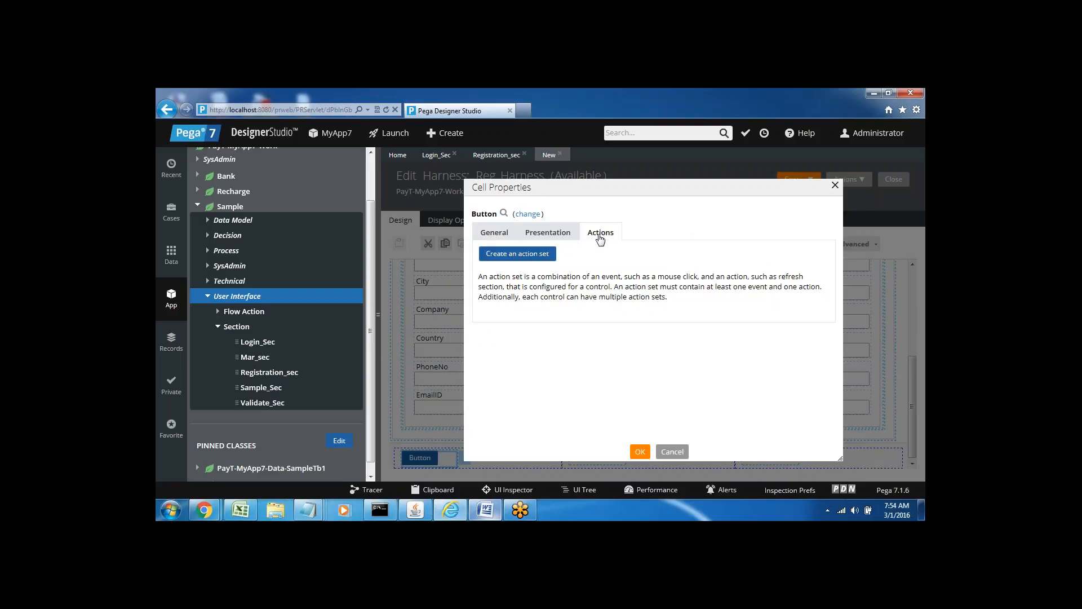
pyautogui.click(518, 258)
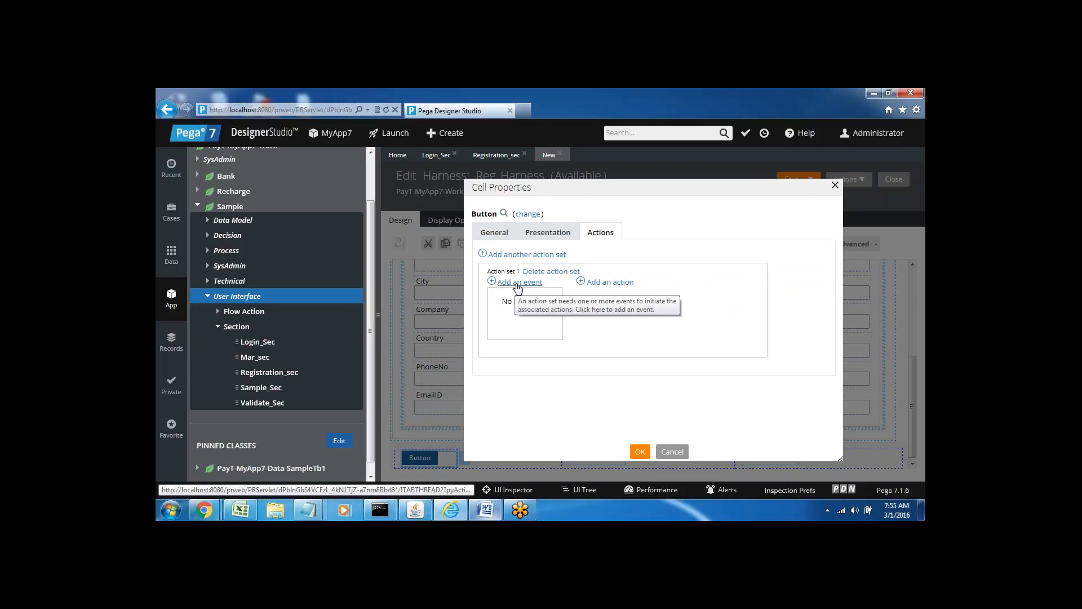
pyautogui.click(514, 283)
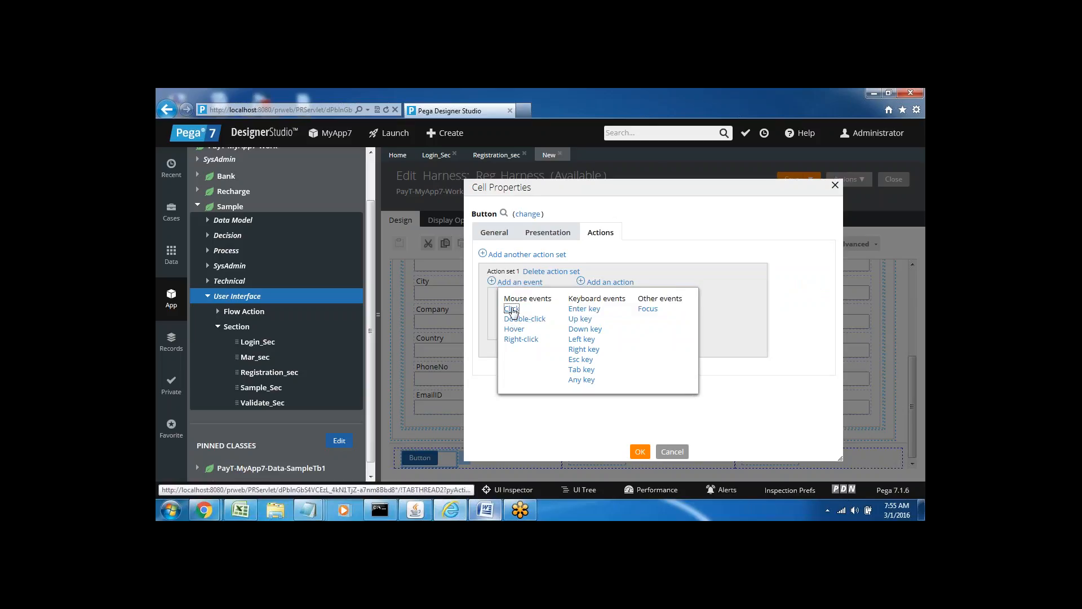
pyautogui.click(512, 310)
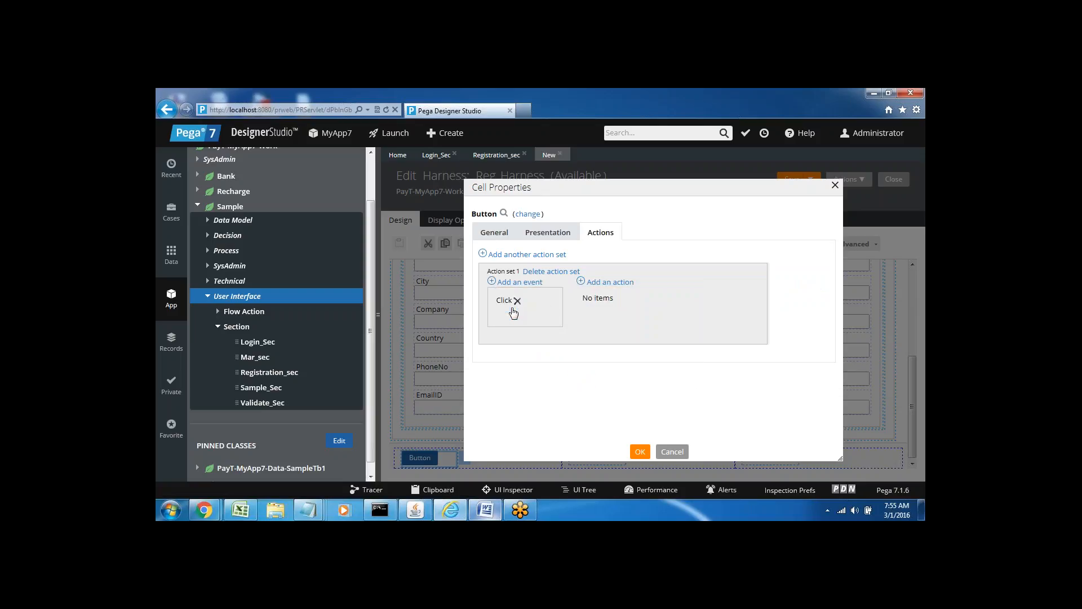
pyautogui.click(605, 283)
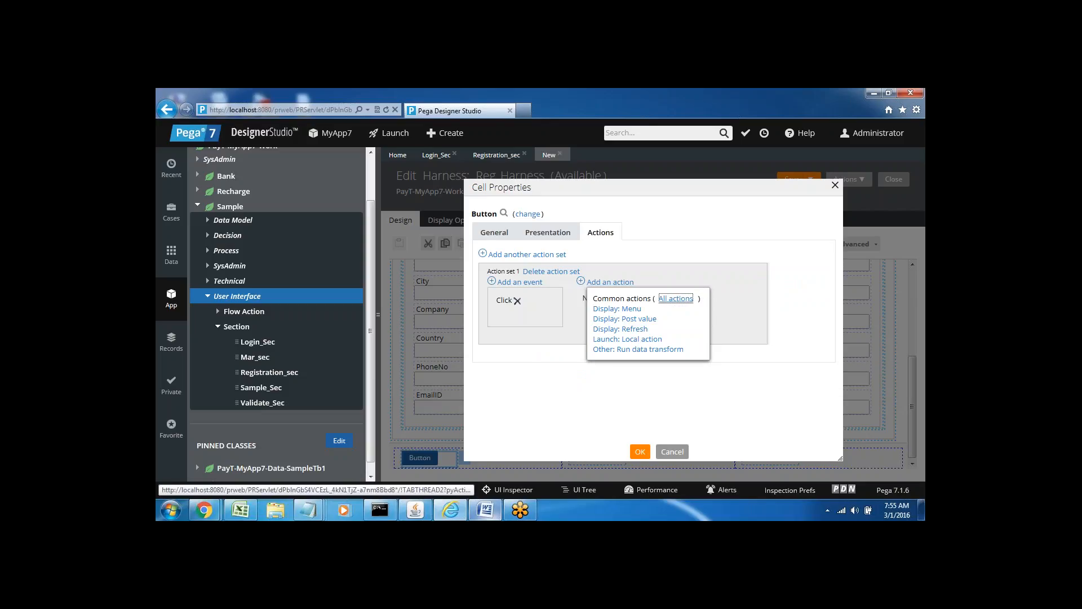
pyautogui.click(676, 298)
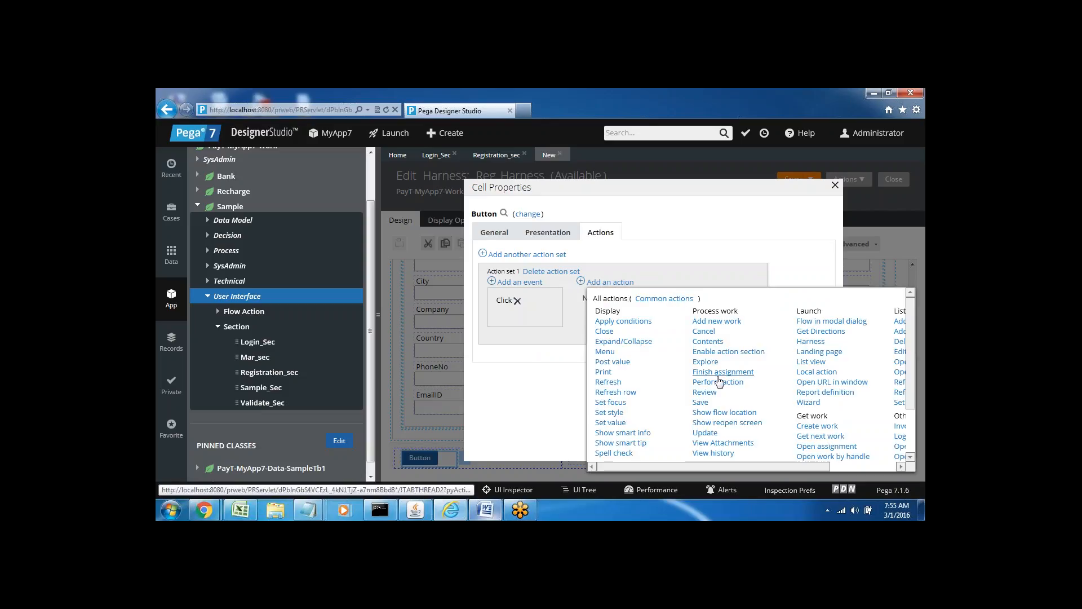
pyautogui.click(701, 402)
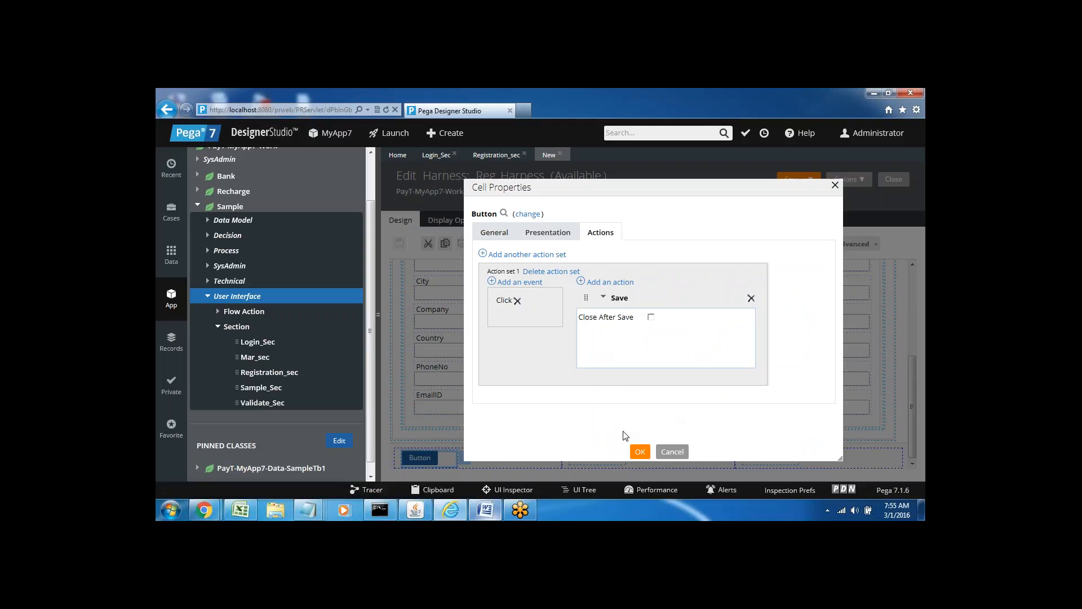
pyautogui.click(641, 455)
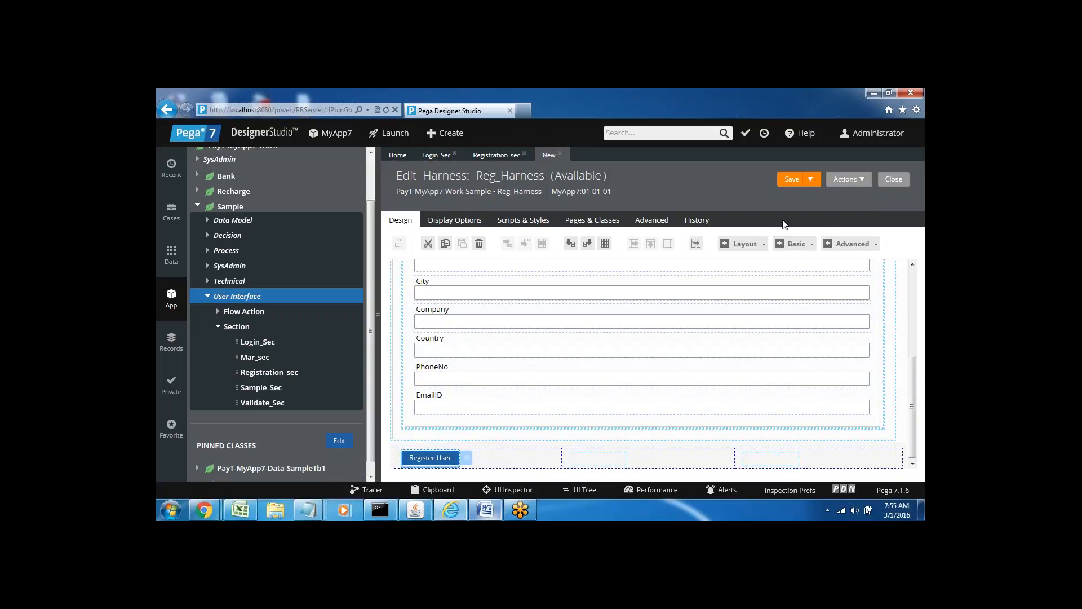
# Save the Reg_Harness harness so its tab is renamed from New.
pyautogui.scroll(5, 909, 307)
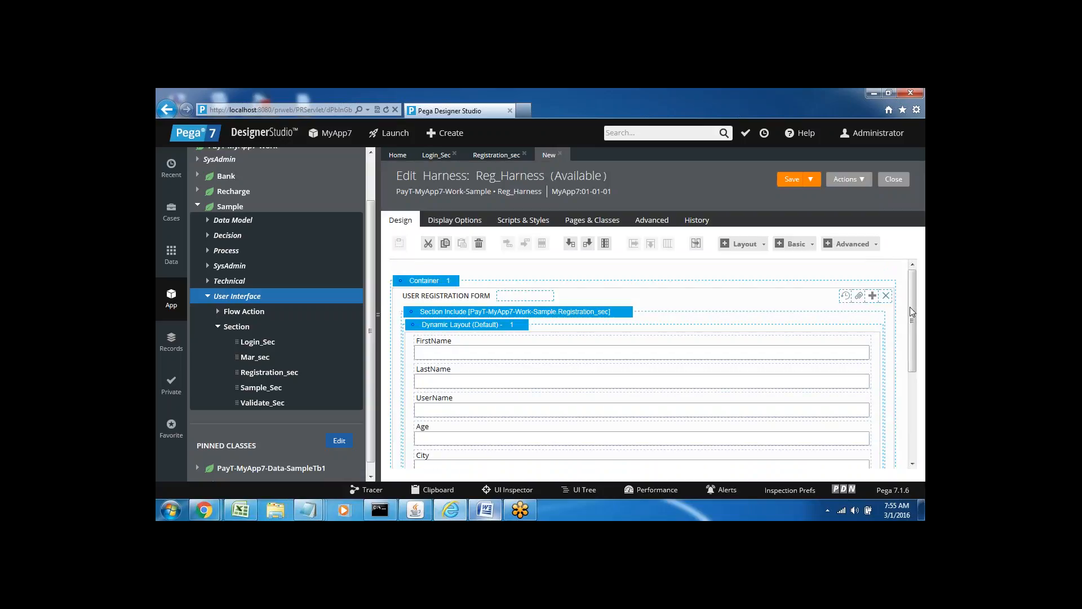
pyautogui.click(793, 182)
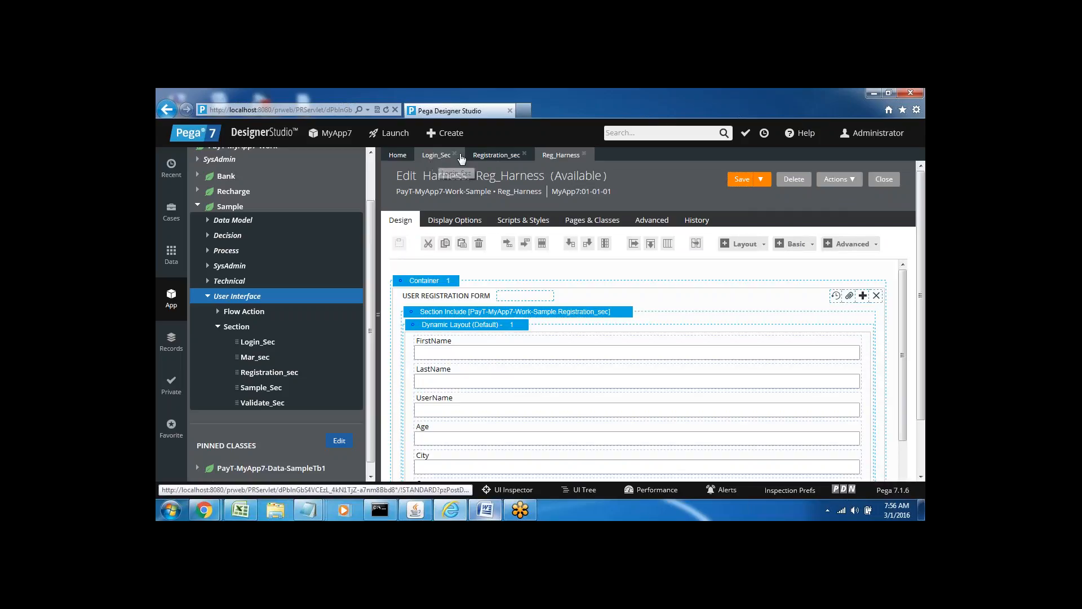
# Look through the Login_Sec, Registration_sec and Reg_Harness tabs, ending on Login_Sec.
pyautogui.click(440, 155)
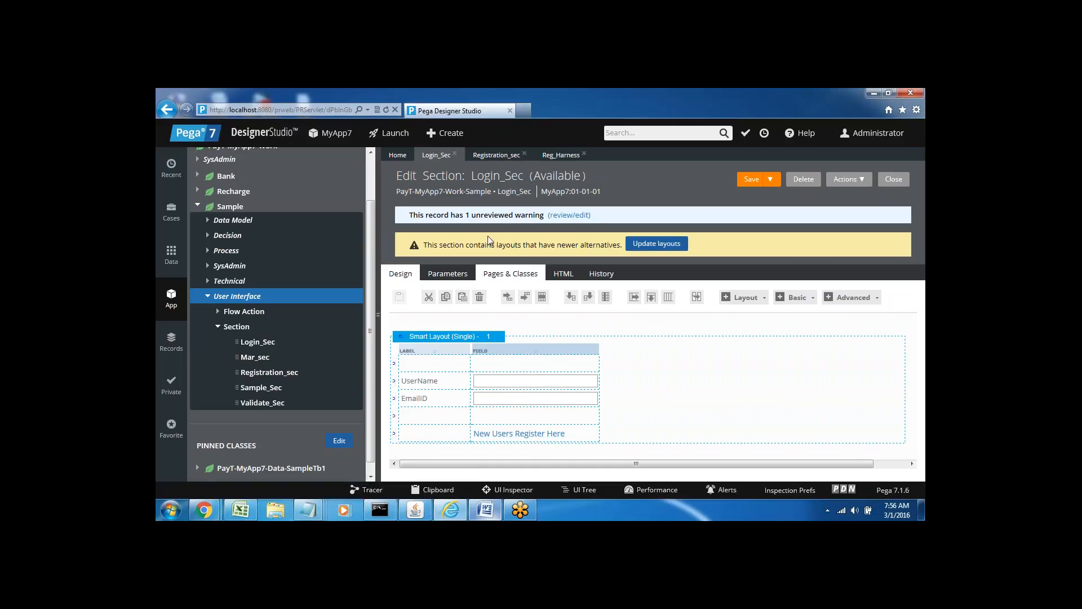
pyautogui.click(492, 156)
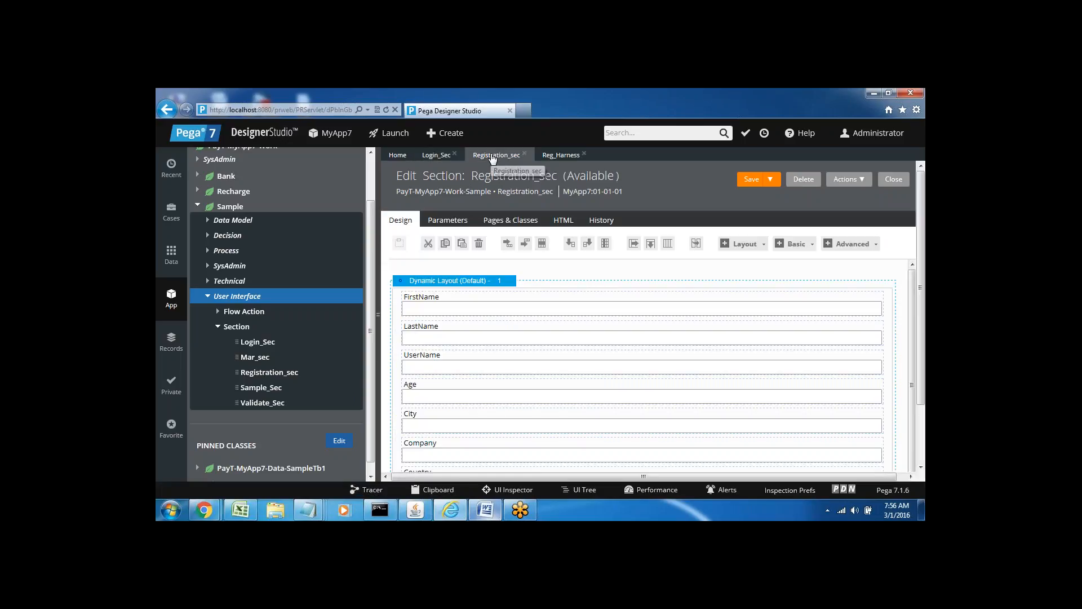
pyautogui.click(446, 155)
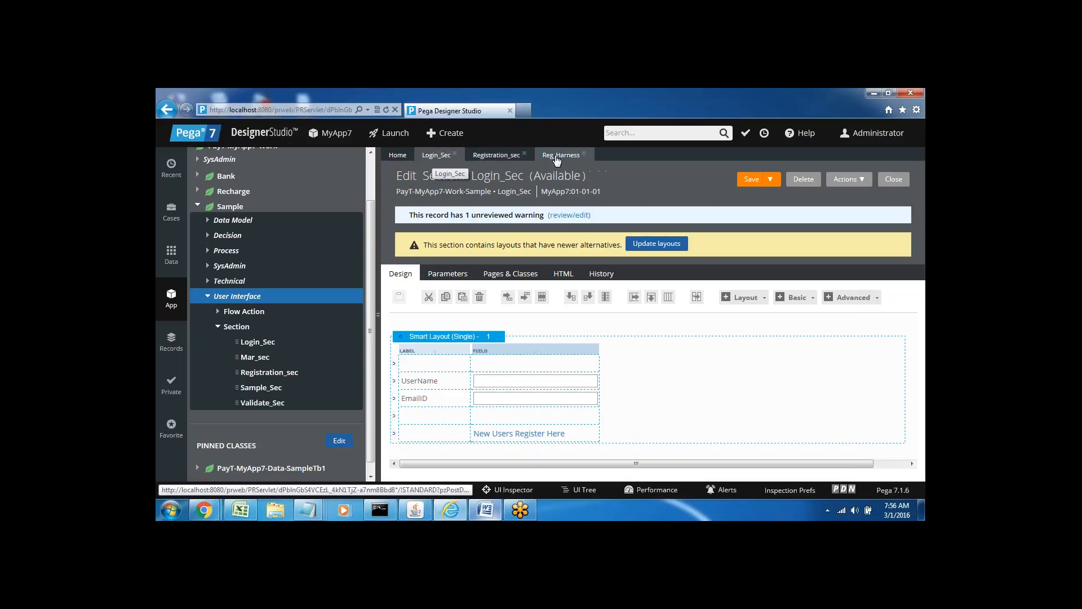
pyautogui.click(560, 155)
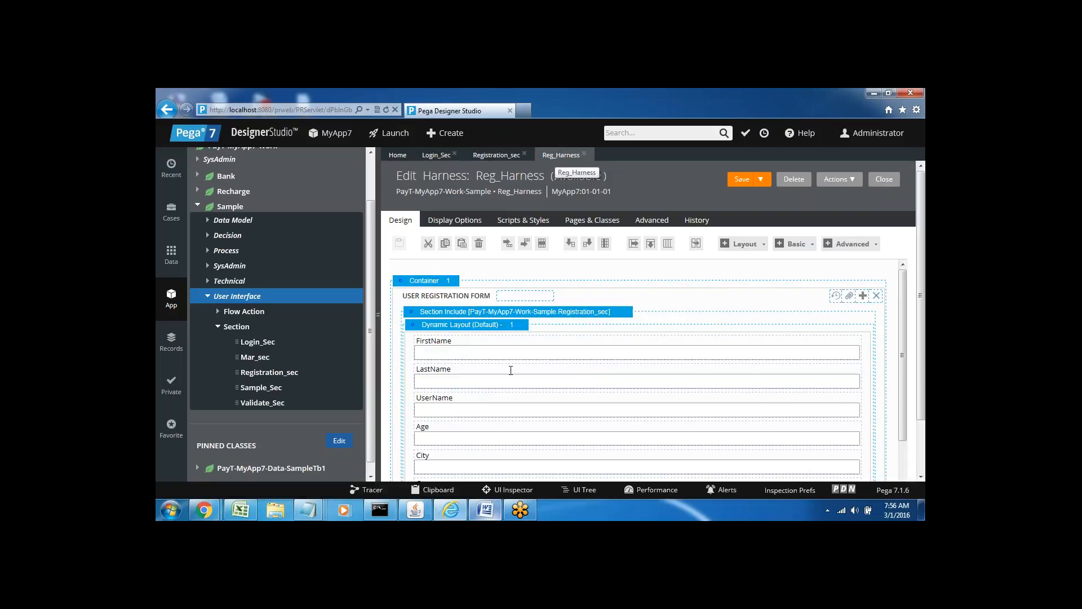
pyautogui.click(435, 158)
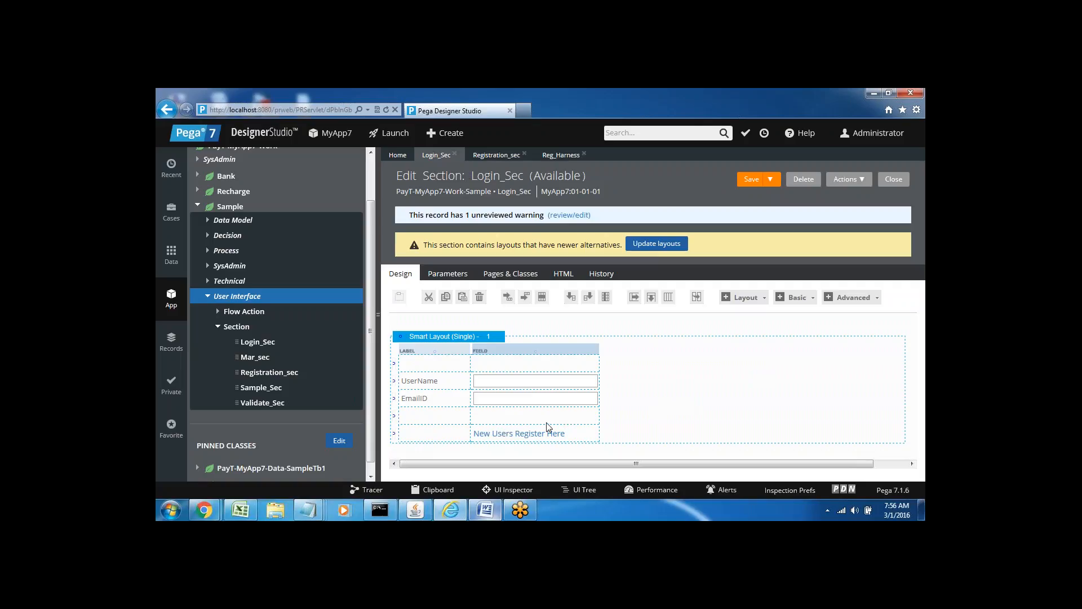
# Open the 'New Users Register Here' link's cell properties at the Actions tab.
pyautogui.click(578, 439)
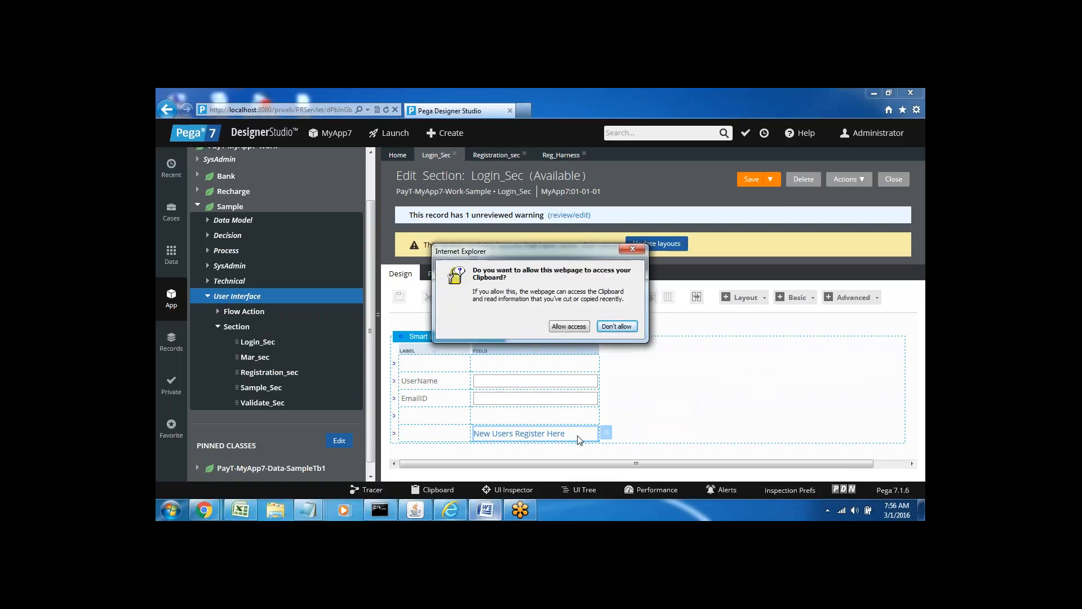
pyautogui.click(569, 326)
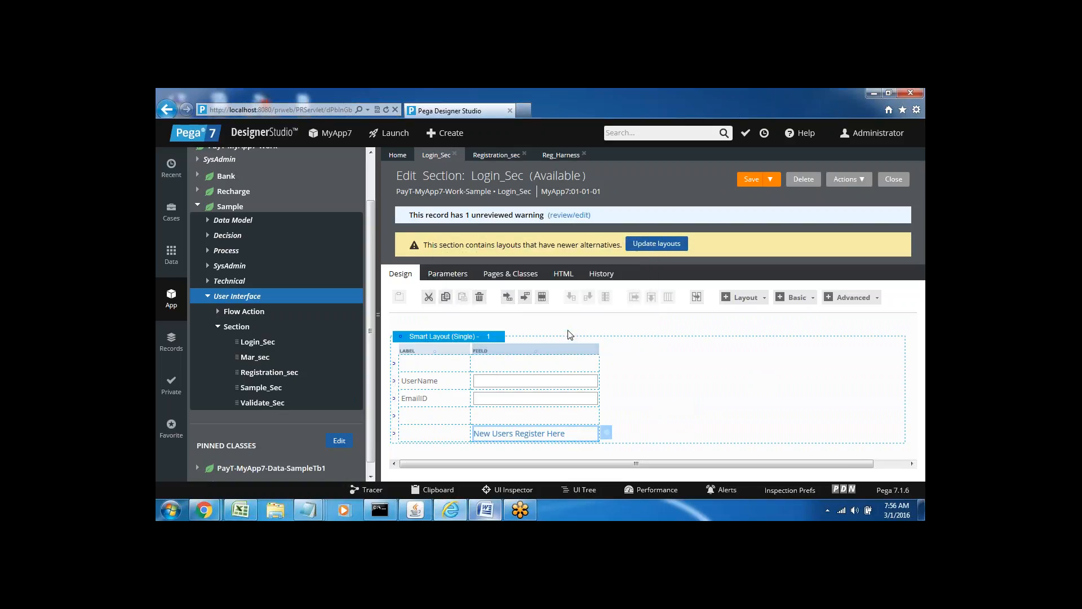
pyautogui.click(606, 434)
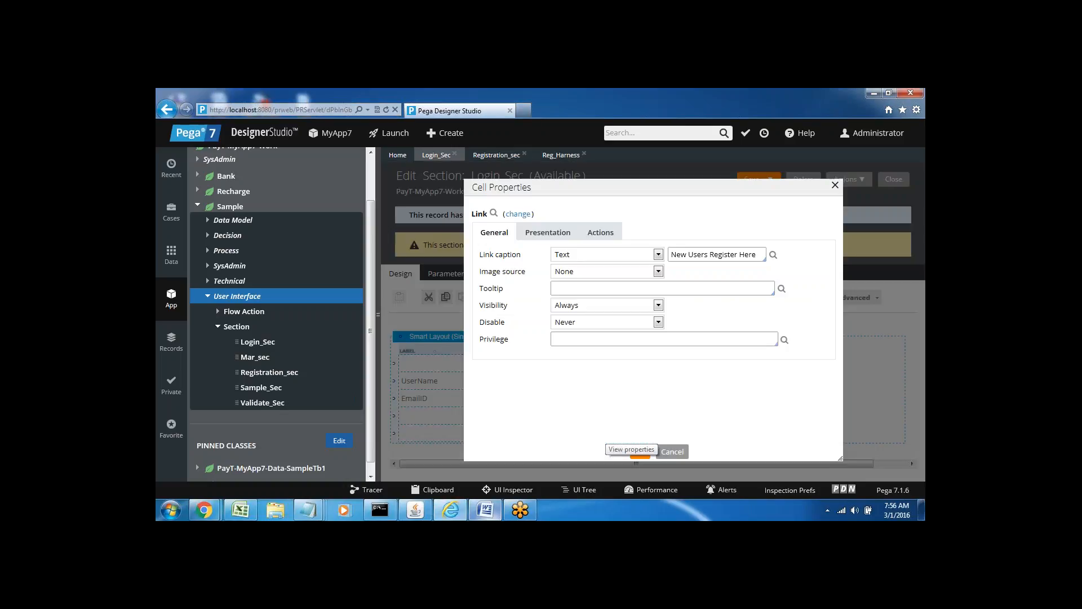
pyautogui.click(599, 239)
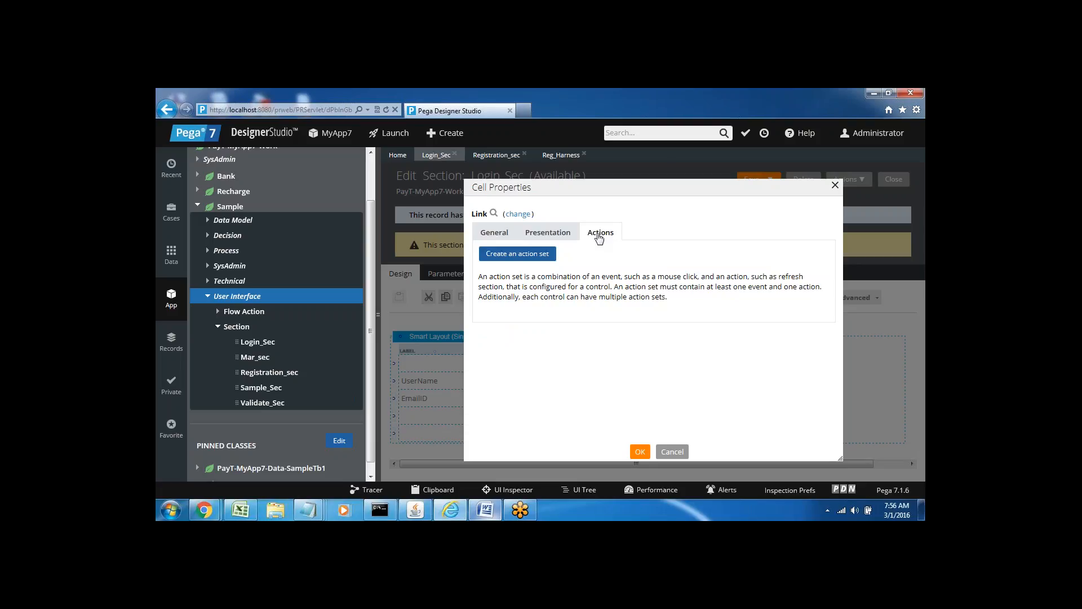
# Create a Click-triggered action set on the link and list all available actions.
pyautogui.click(530, 254)
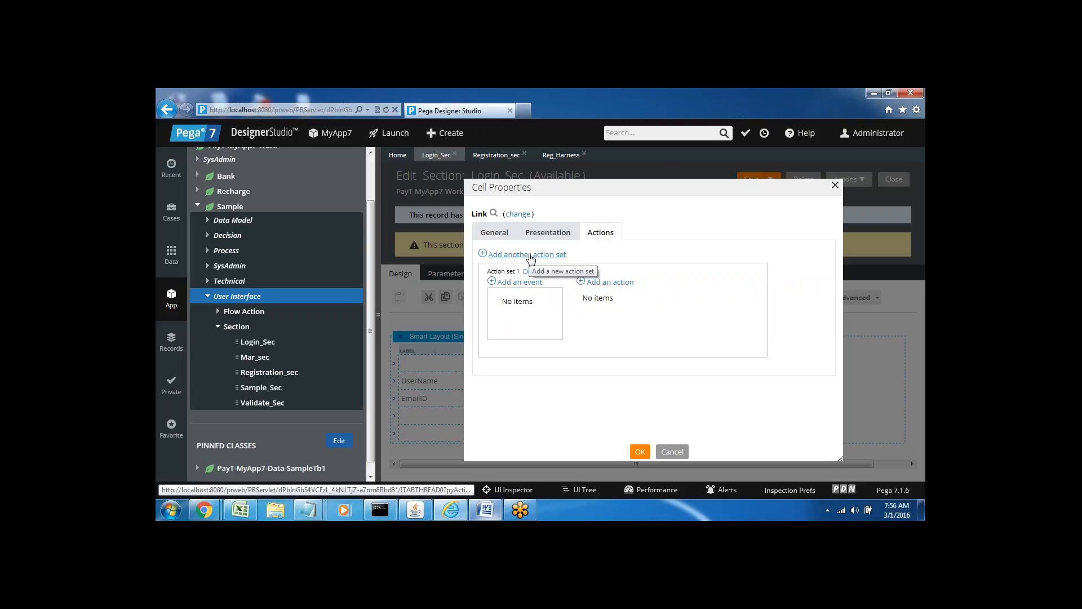
pyautogui.click(516, 283)
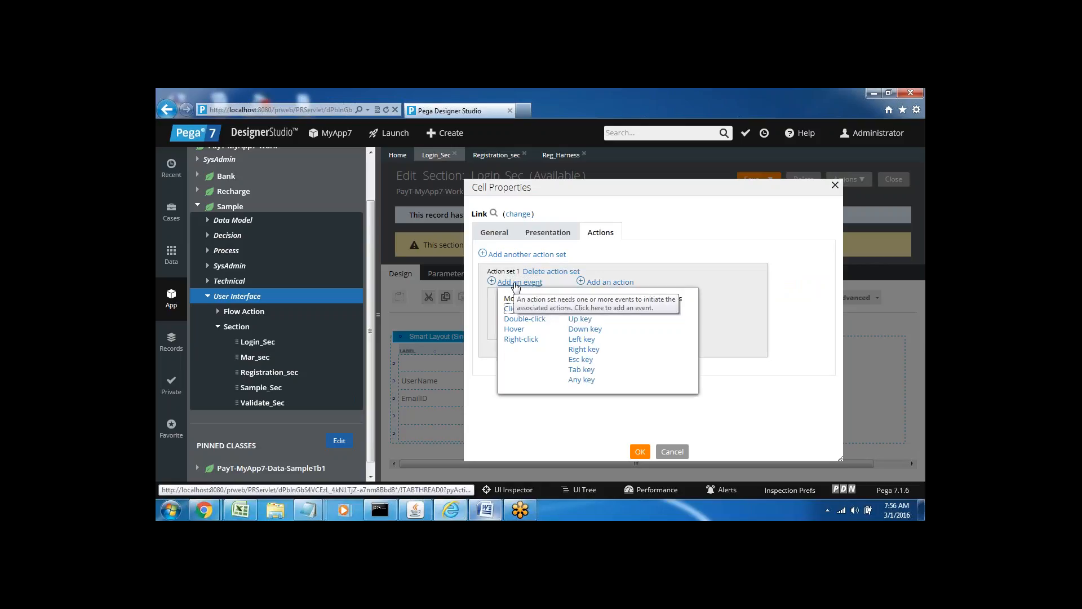
pyautogui.click(510, 310)
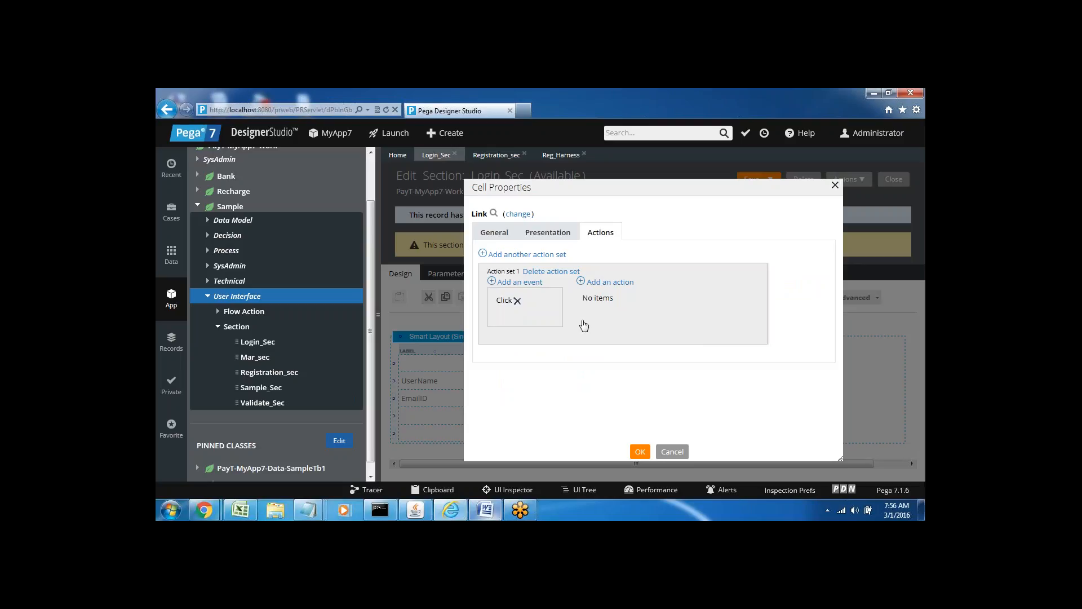
pyautogui.click(611, 283)
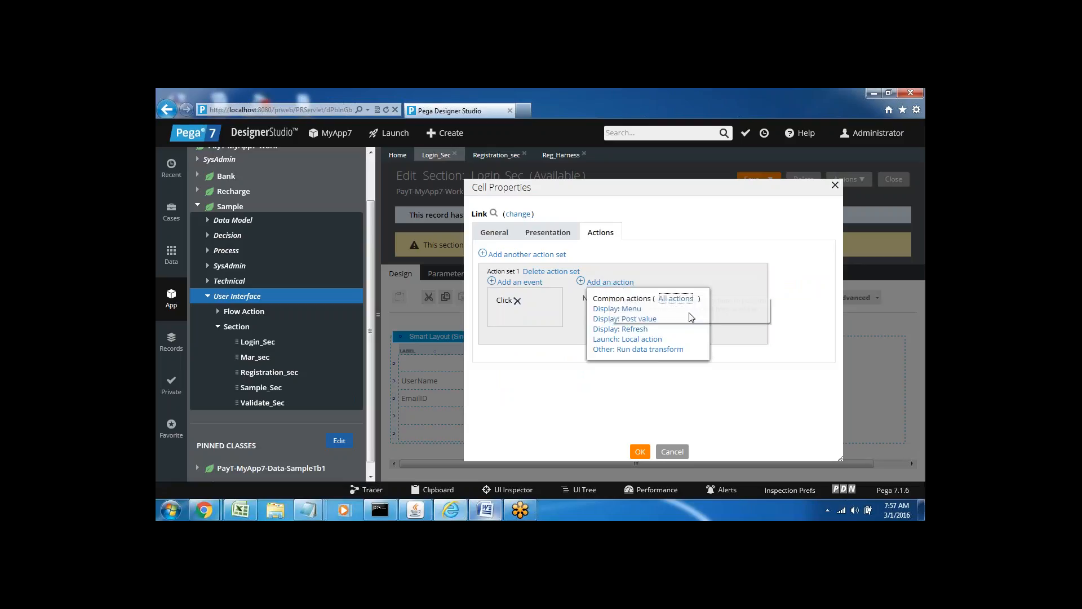
pyautogui.click(675, 299)
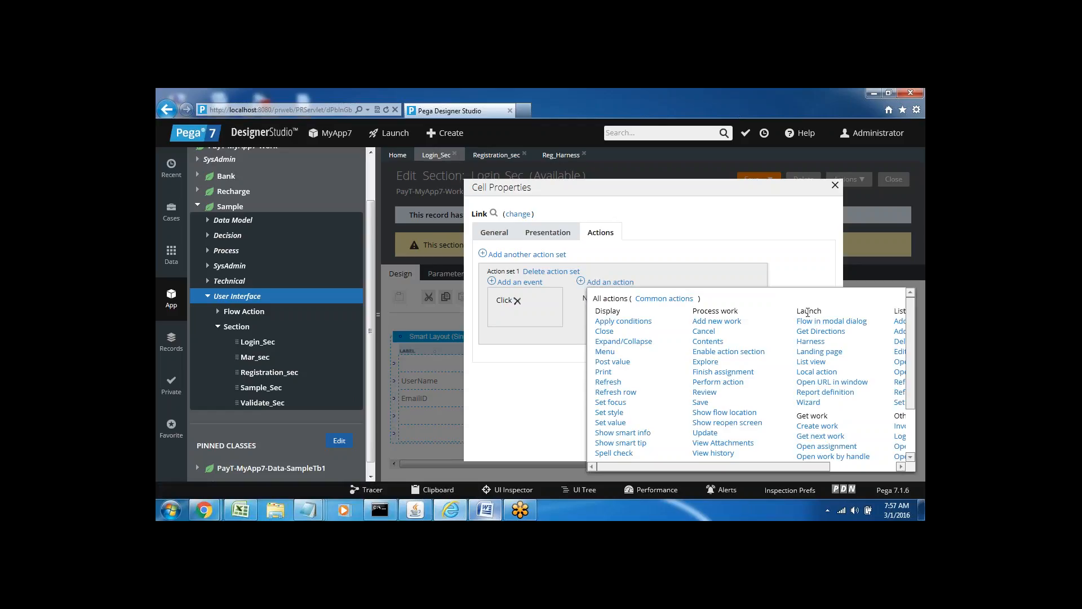
# Add a launch-harness action opening Reg_Harness in a Pop-up Window.
pyautogui.click(810, 342)
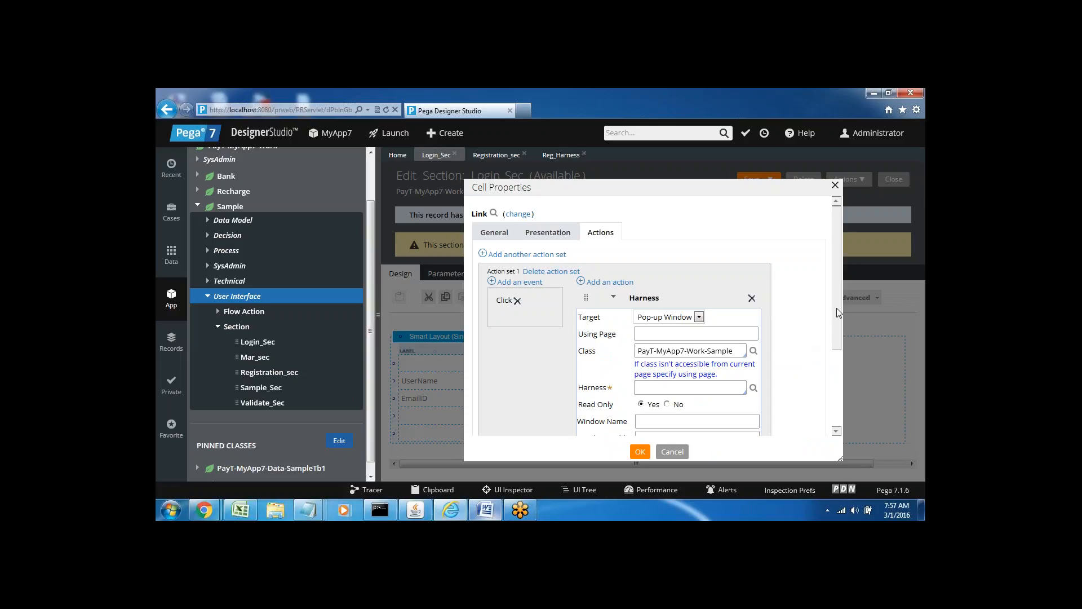
pyautogui.moveTo(836, 307); pyautogui.dragTo(840, 345)
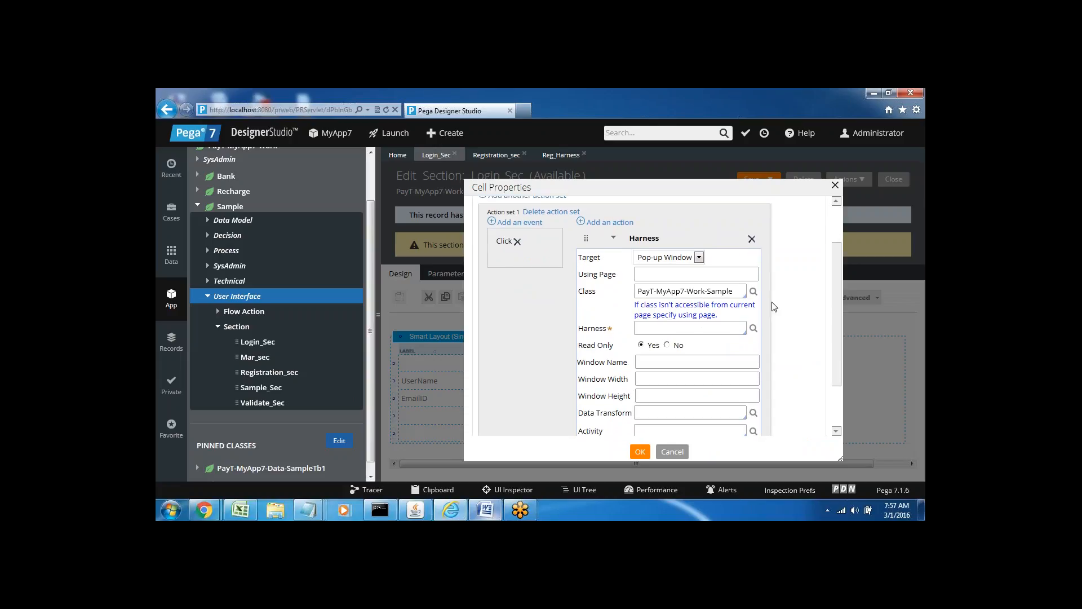
pyautogui.click(699, 258)
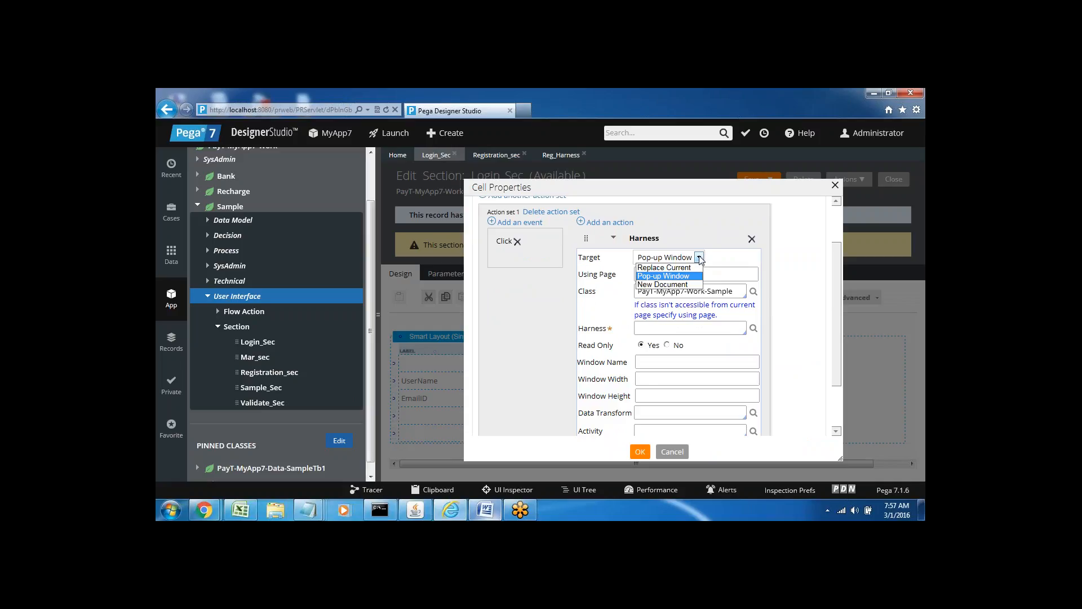
pyautogui.click(674, 276)
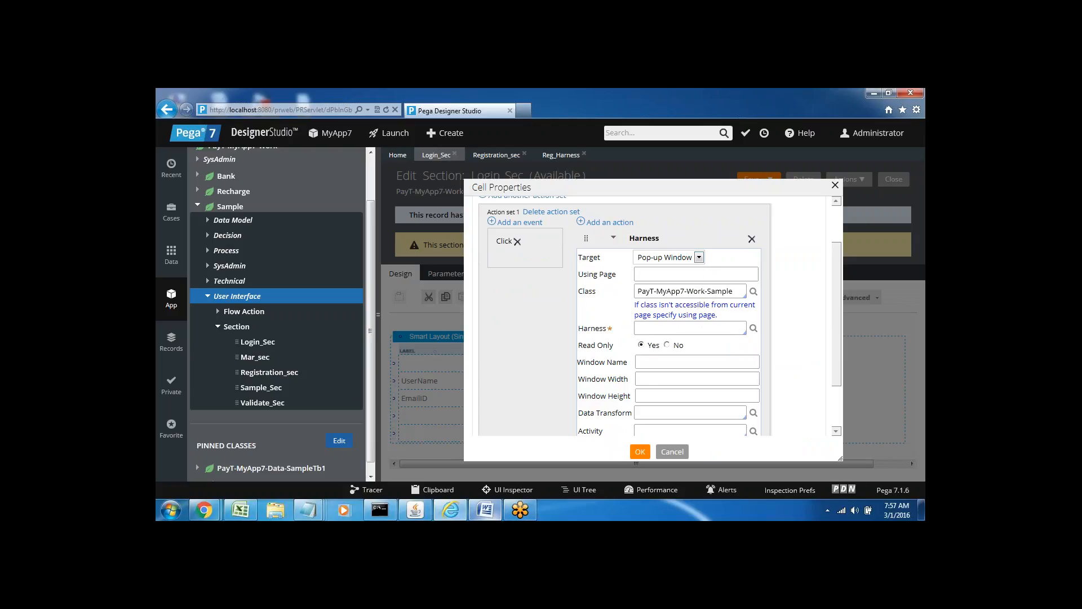
pyautogui.click(699, 258)
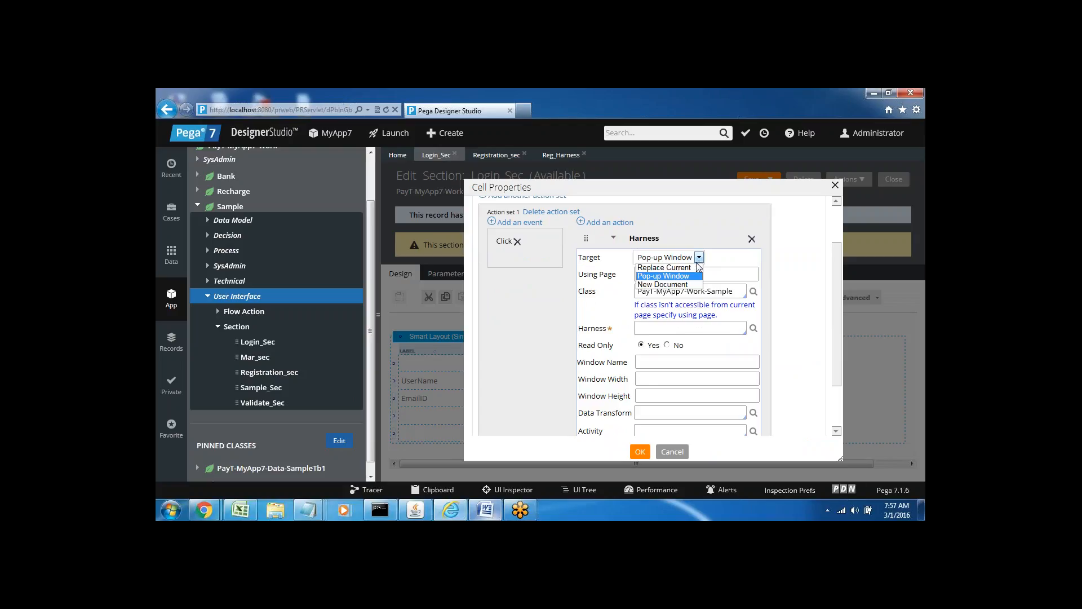
pyautogui.click(686, 277)
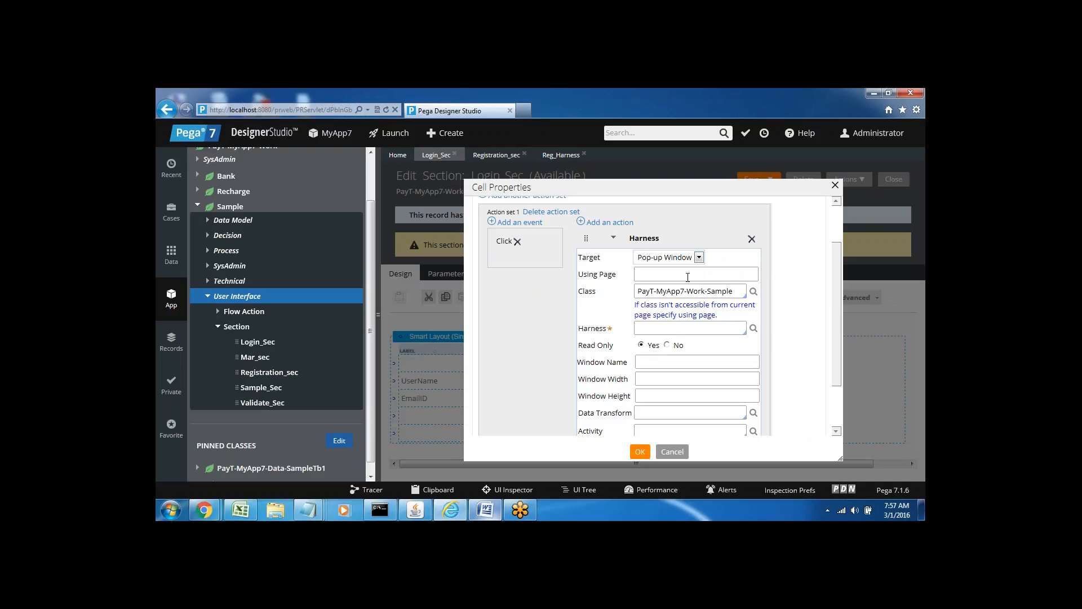
pyautogui.click(668, 278)
pyautogui.click(661, 327)
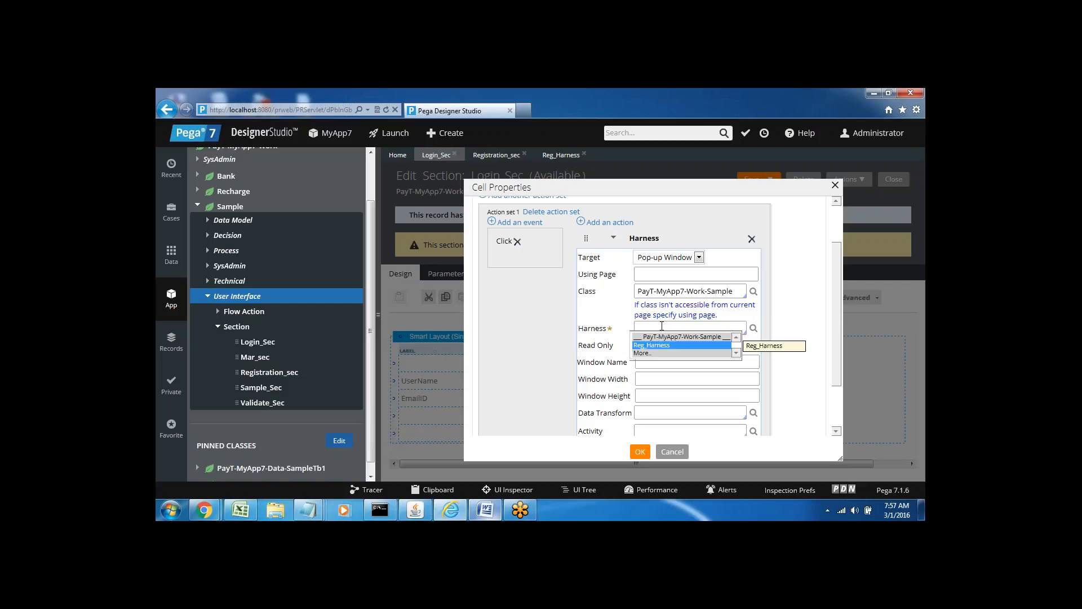
pyautogui.press('Return')
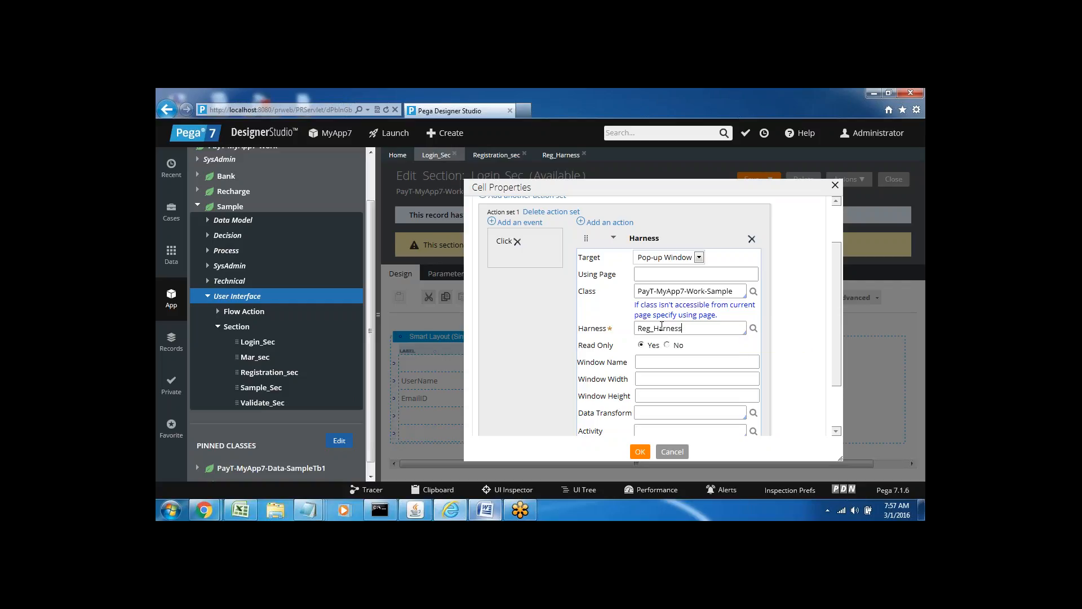
pyautogui.press('Tab')
# Make the pop-up editable, name the window 'Registration Form', and confirm.
pyautogui.click(668, 346)
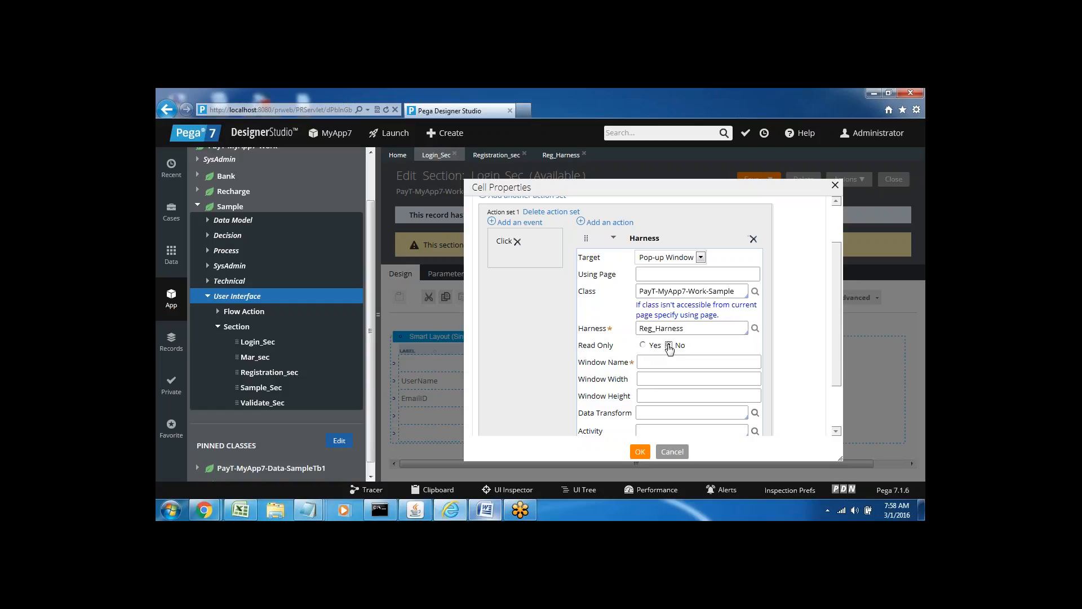
pyautogui.click(648, 364)
pyautogui.write('Registration Form')
pyautogui.scroll(-1, 845, 388)
pyautogui.scroll(-2, 845, 388)
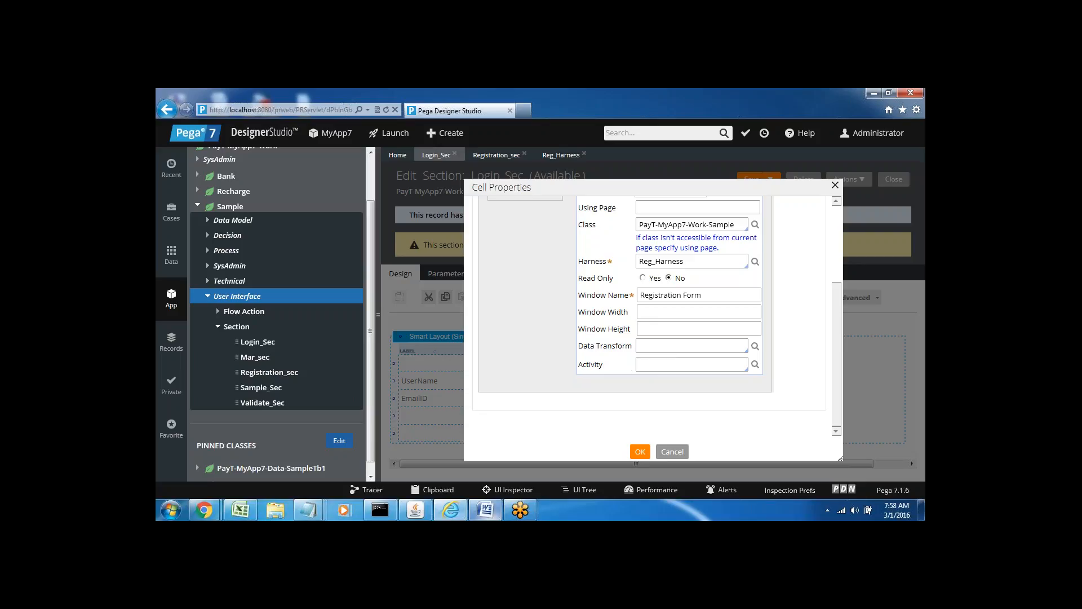
pyautogui.click(639, 453)
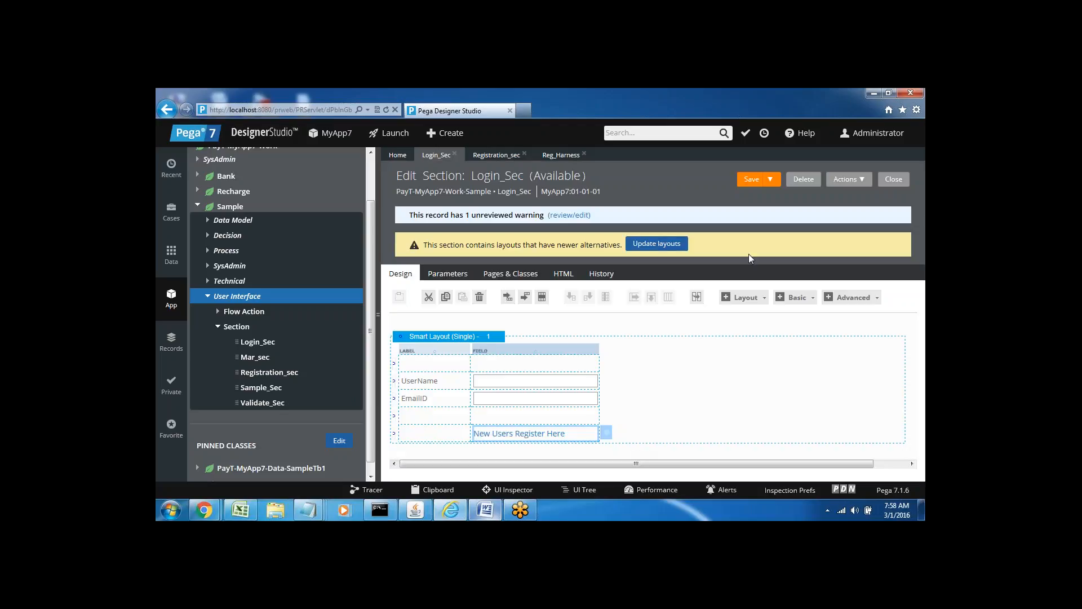
# Save the Login_Sec section, then open the Login_flow rule under Process > Flow.
pyautogui.click(751, 182)
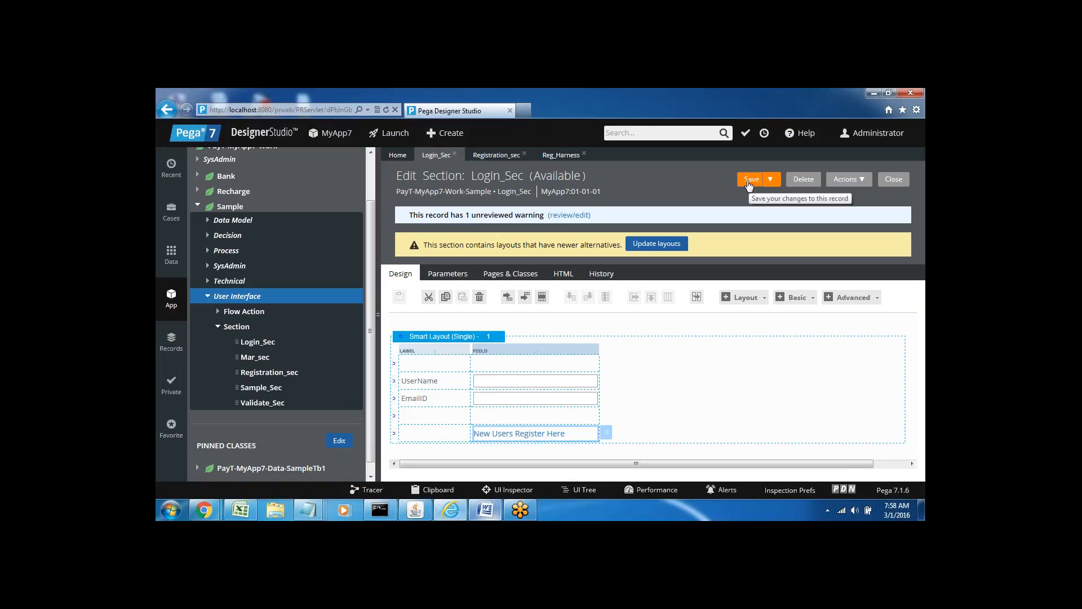
pyautogui.click(208, 250)
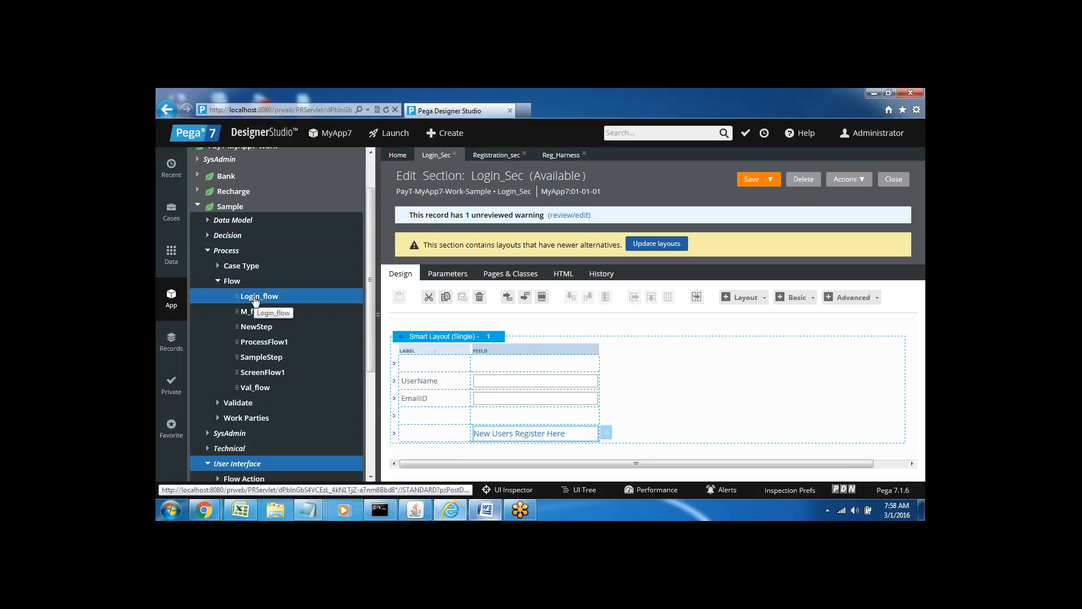
pyautogui.click(254, 298)
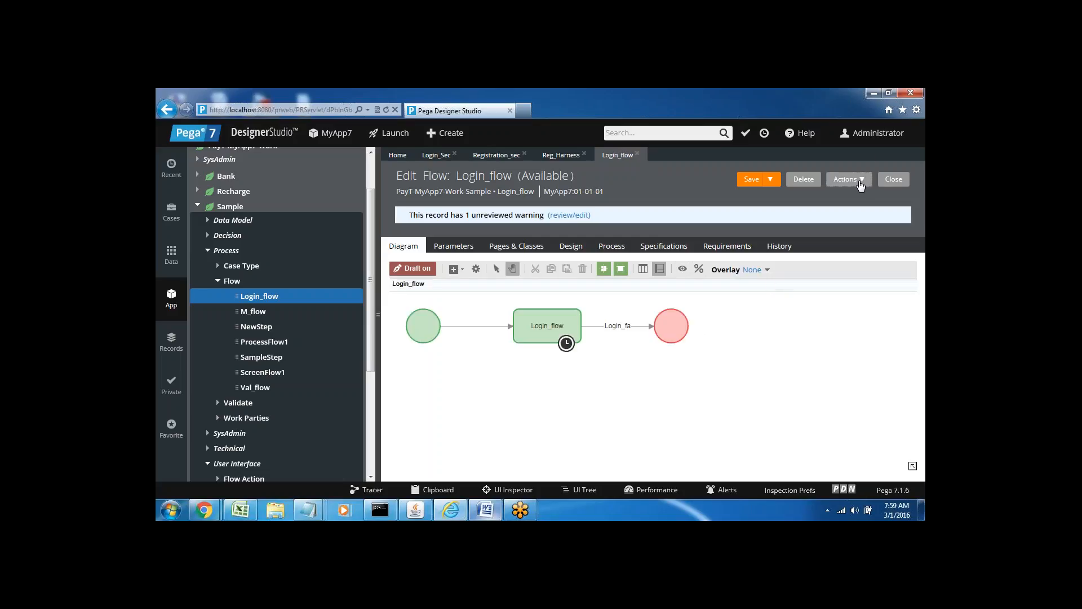
# Run Login_flow from its Actions menu to start Sample case S-90 with the login_fa form.
pyautogui.click(860, 186)
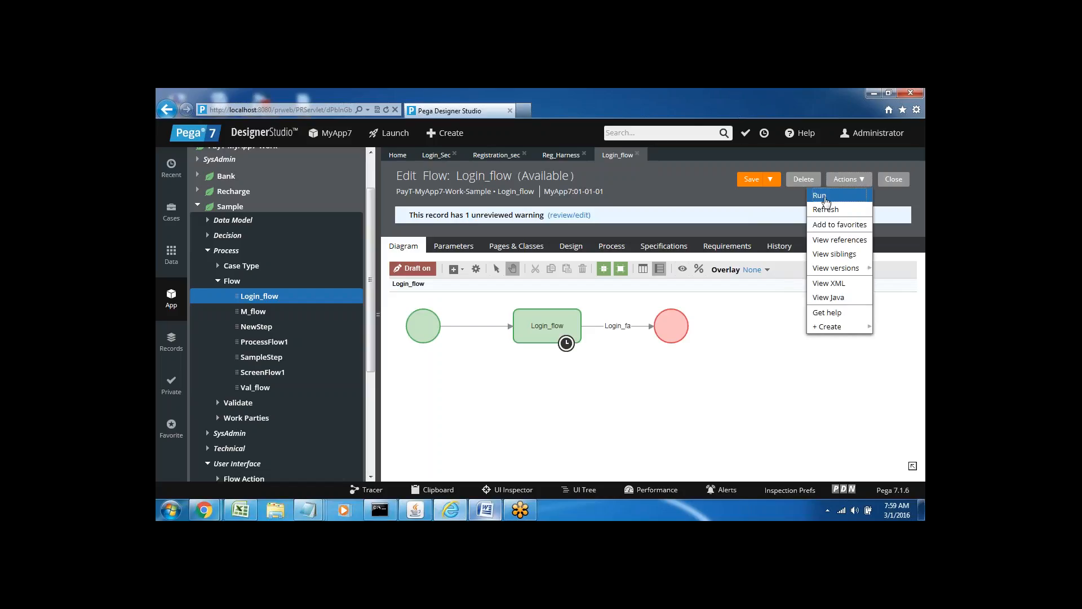
pyautogui.click(825, 198)
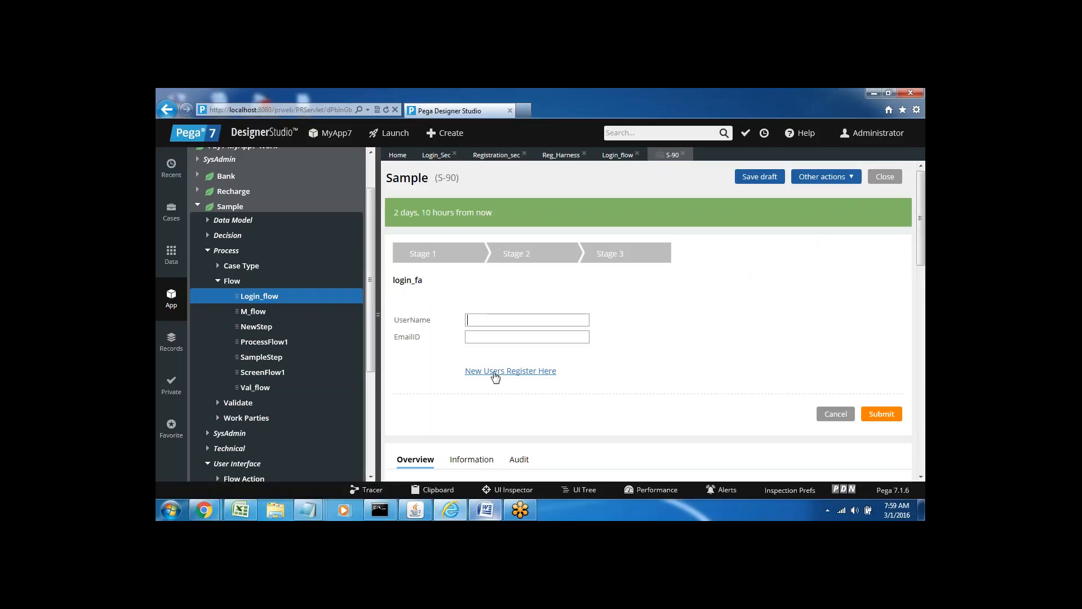
pyautogui.click(495, 372)
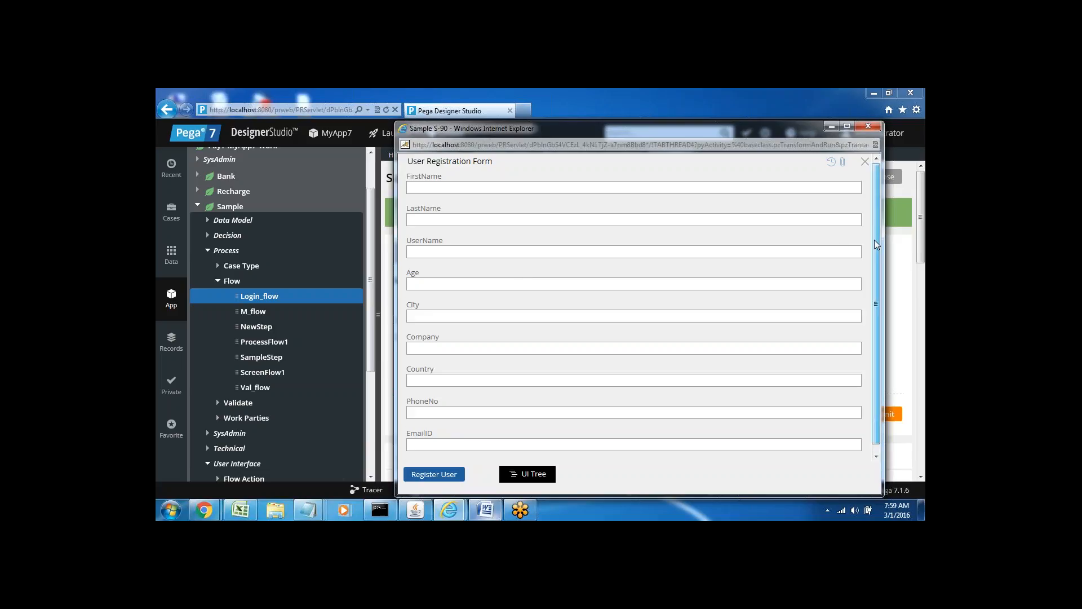
pyautogui.scroll(-1, 877, 247)
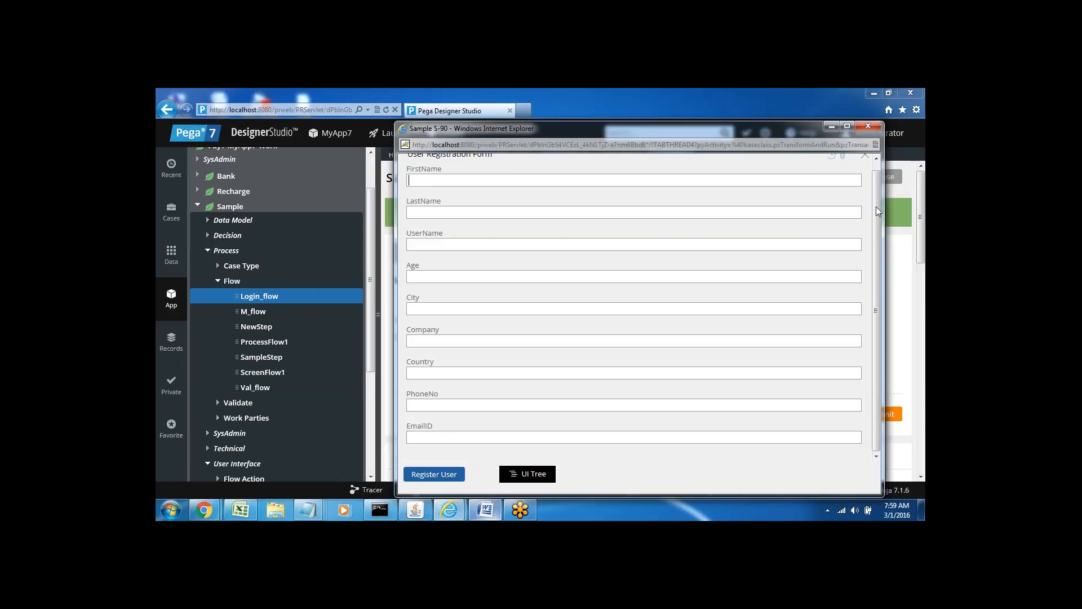
pyautogui.moveTo(876, 206); pyautogui.dragTo(888, 253)
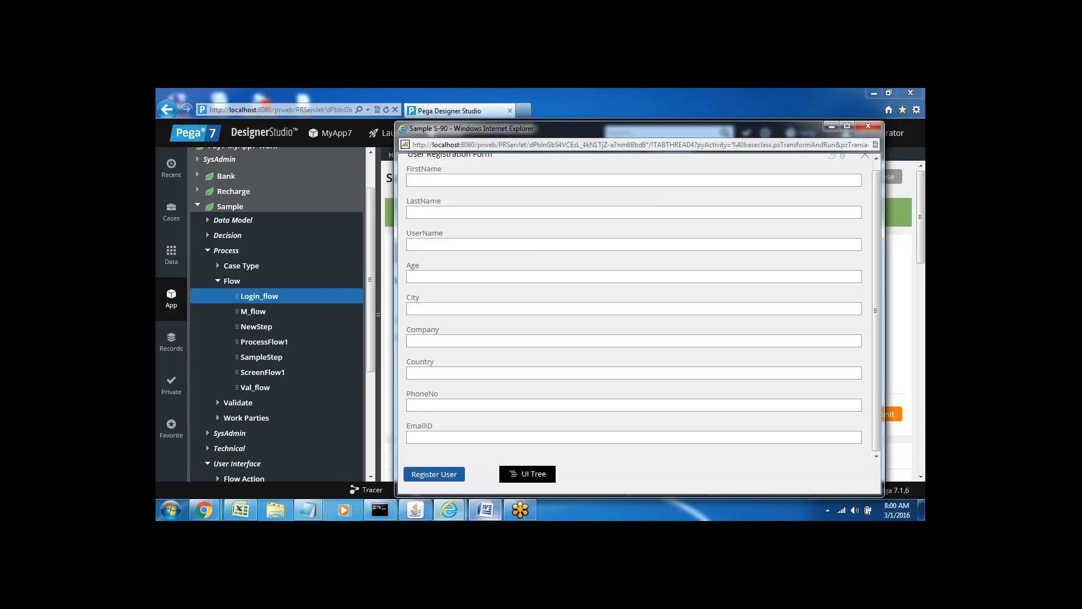
pyautogui.click(868, 128)
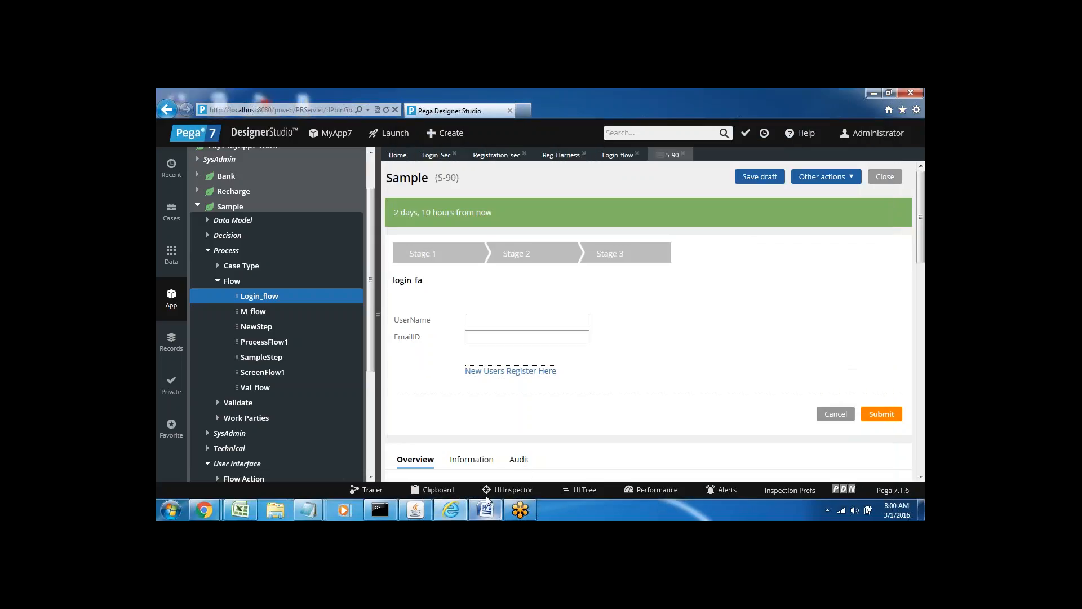
pyautogui.click(484, 510)
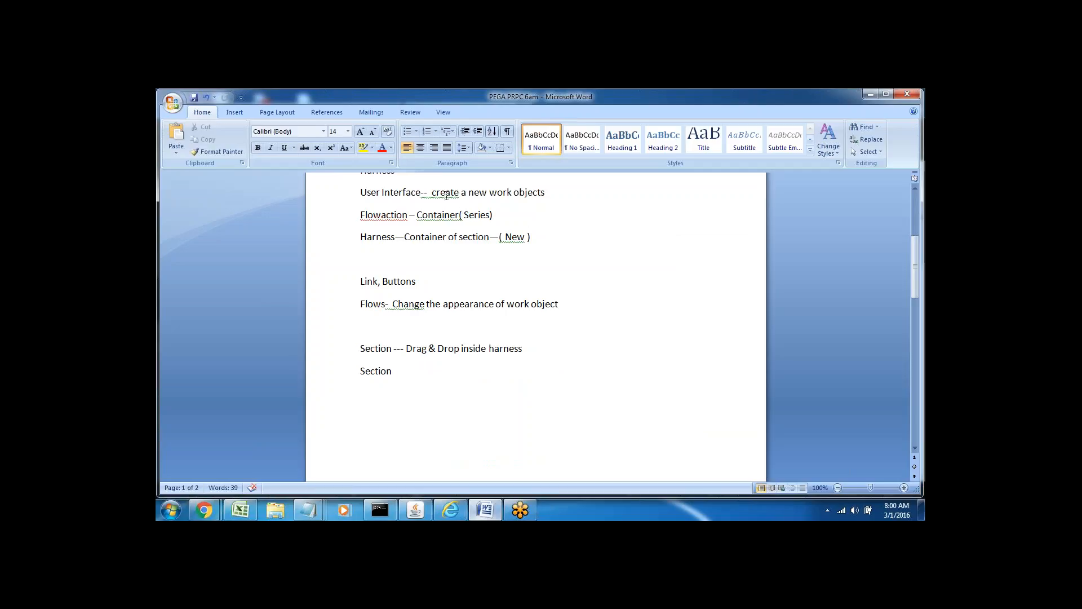
# Review the User Interface and Flowaction (Container, Series) lines in the Word notes.
pyautogui.tripleClick(445, 192)
pyautogui.click(524, 202)
pyautogui.doubleClick(446, 201)
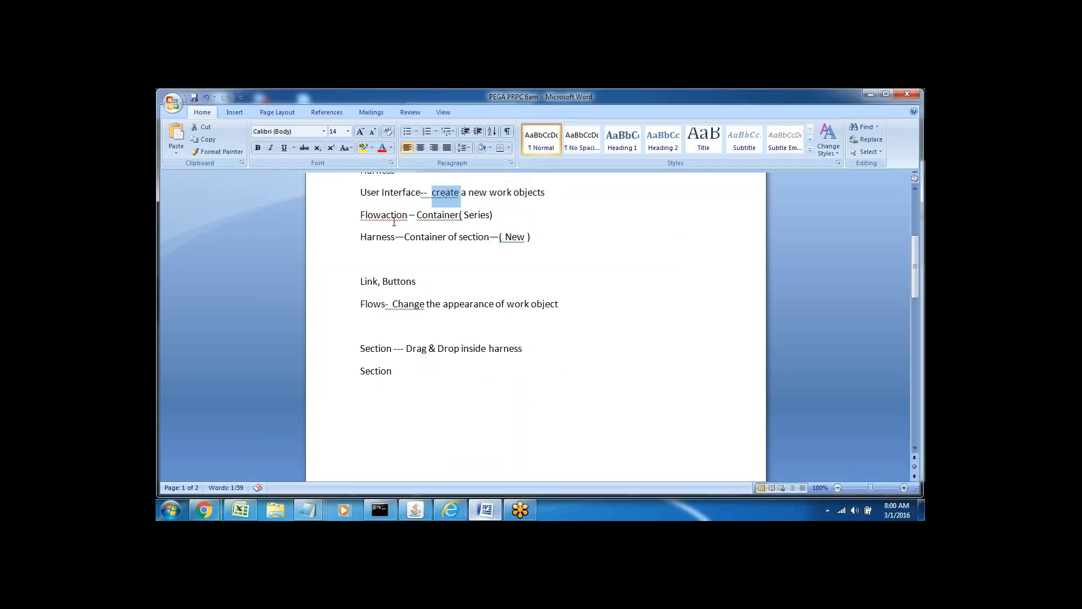
pyautogui.click(426, 241)
pyautogui.click(443, 243)
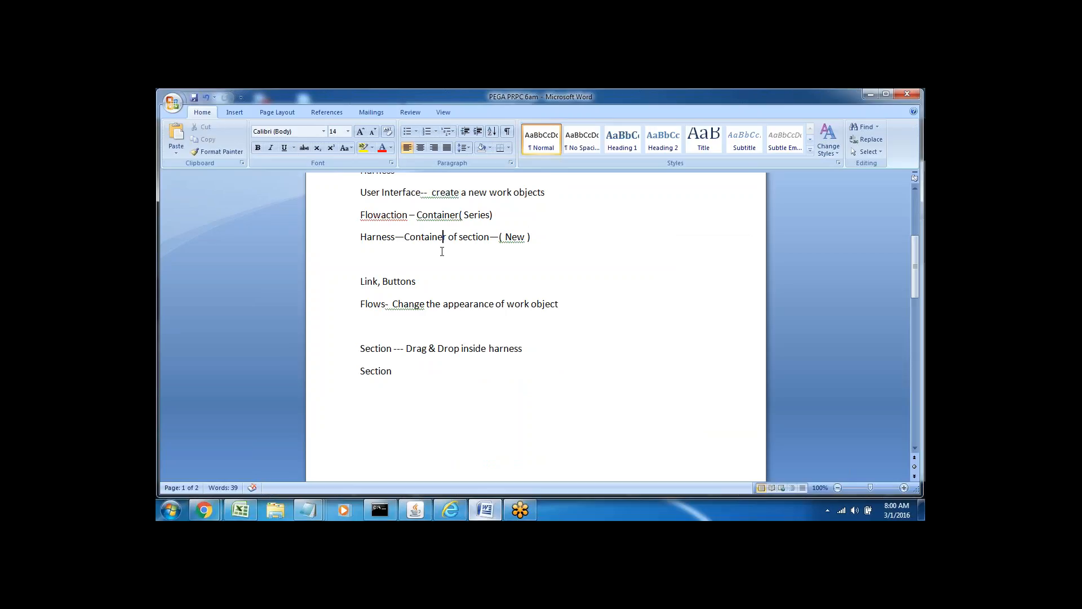
pyautogui.tripleClick(428, 215)
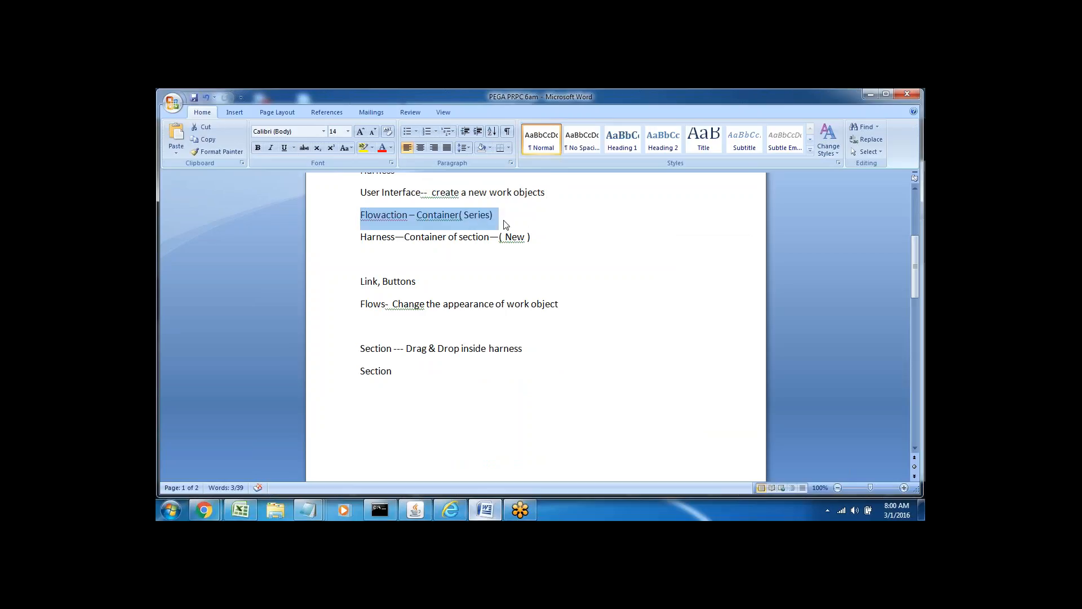
pyautogui.click(483, 216)
pyautogui.doubleClick(434, 217)
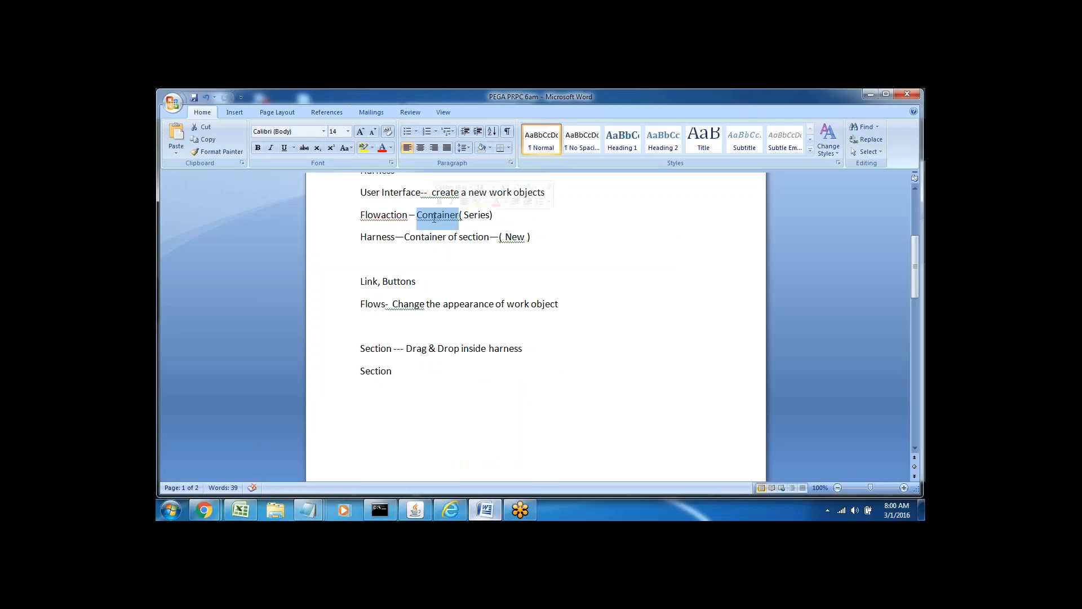
pyautogui.click(434, 217)
pyautogui.click(491, 216)
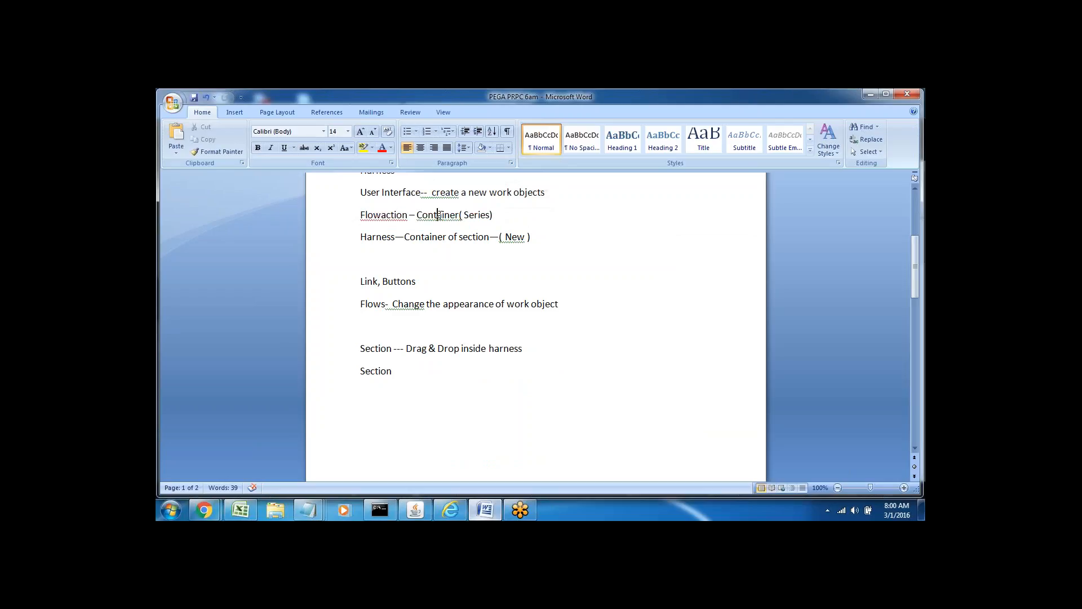
pyautogui.doubleClick(438, 215)
pyautogui.doubleClick(476, 215)
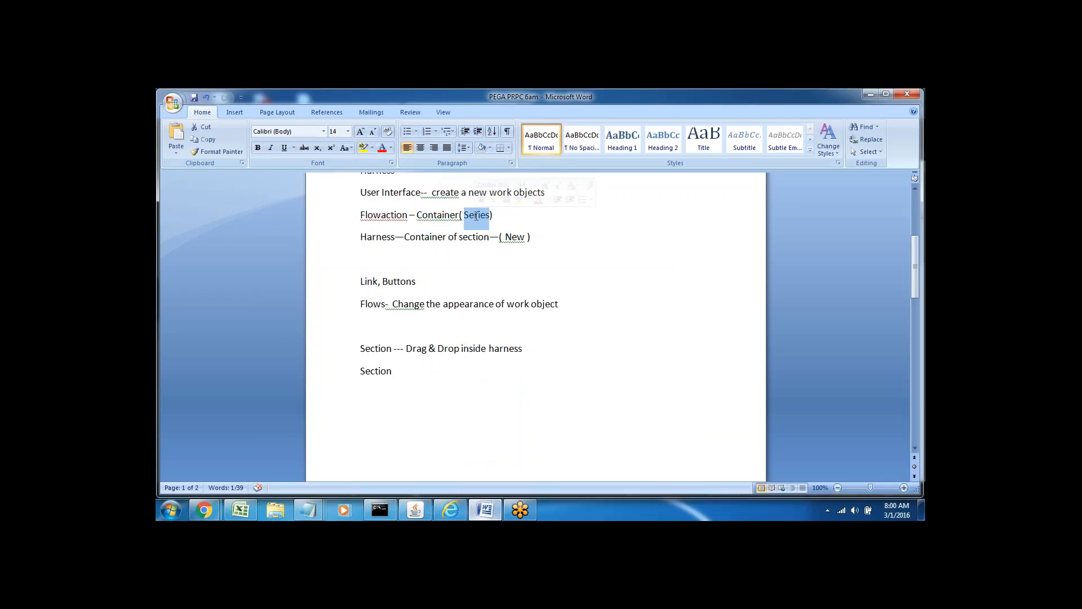
pyautogui.doubleClick(437, 216)
pyautogui.click(437, 216)
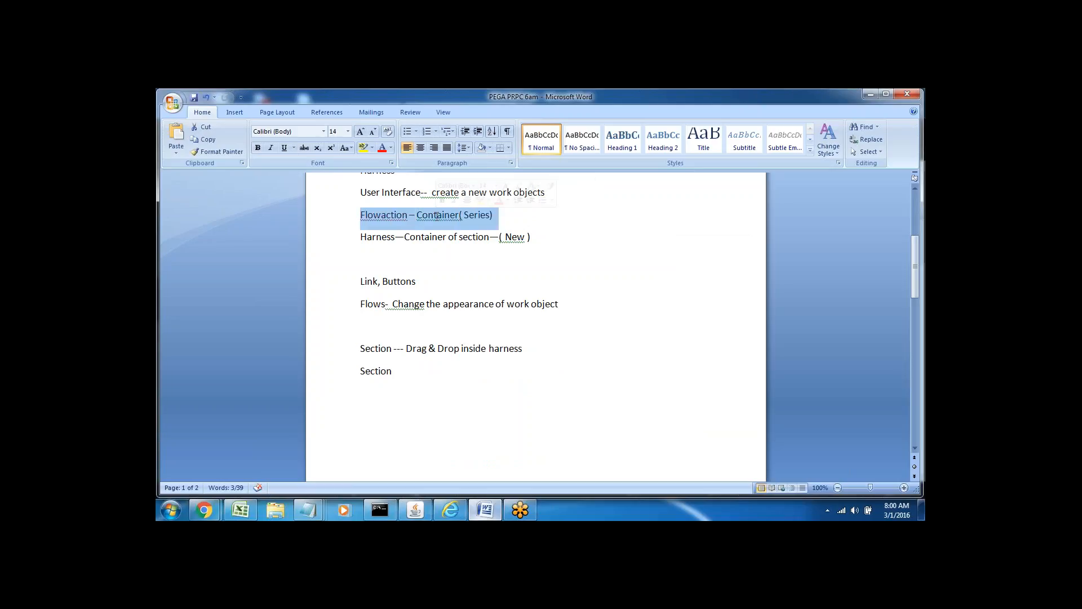
pyautogui.click(436, 216)
pyautogui.tripleClick(436, 217)
pyautogui.click(436, 259)
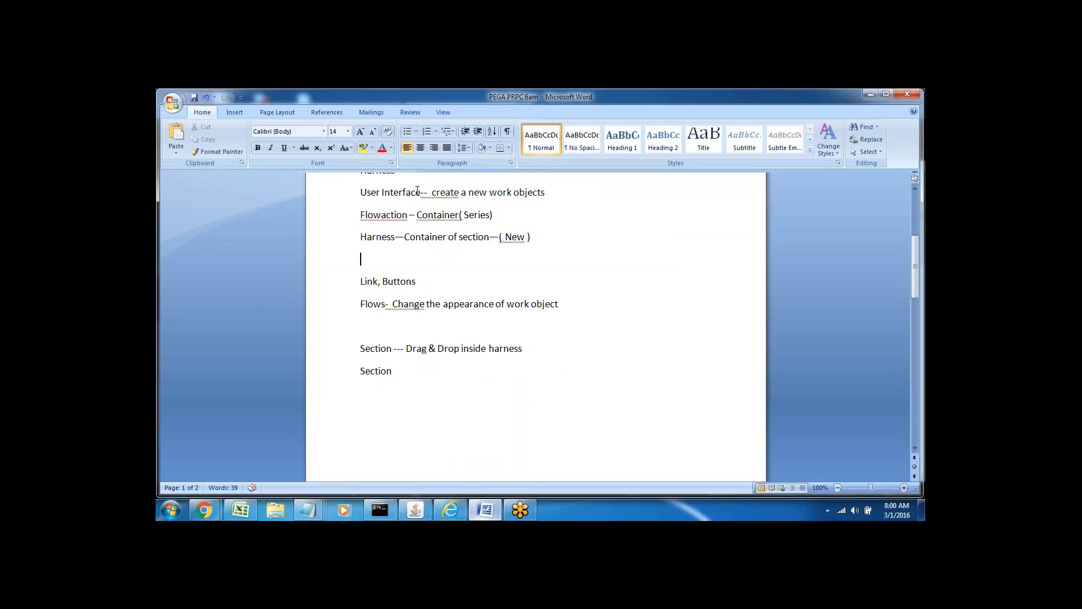
pyautogui.tripleClick(376, 216)
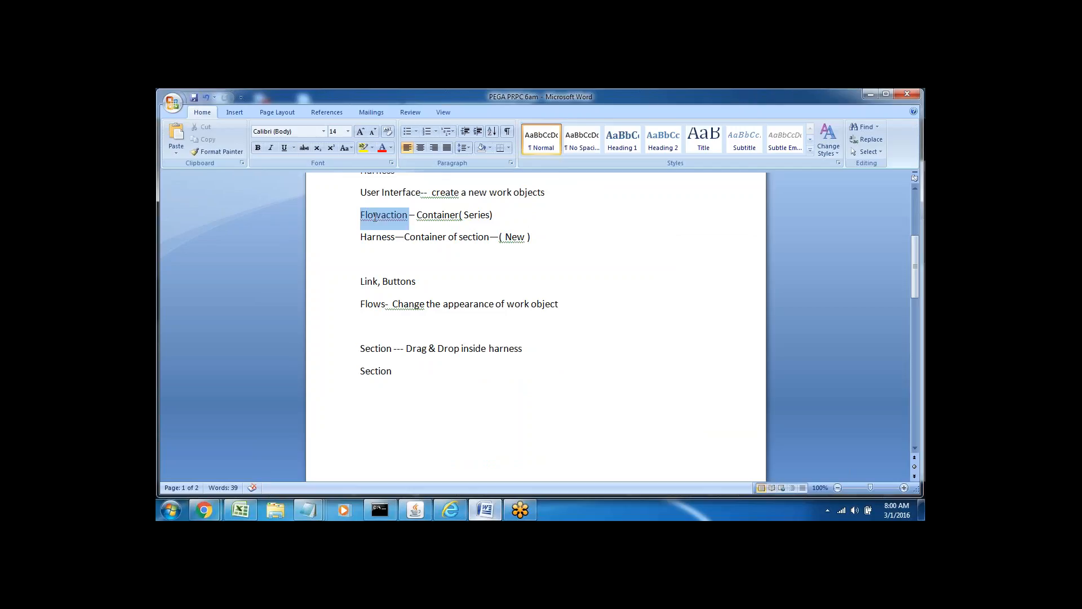
pyautogui.click(422, 237)
# Review the Harness and Flows lines, leaving the caret at the end of the Flows line.
pyautogui.tripleClick(434, 192)
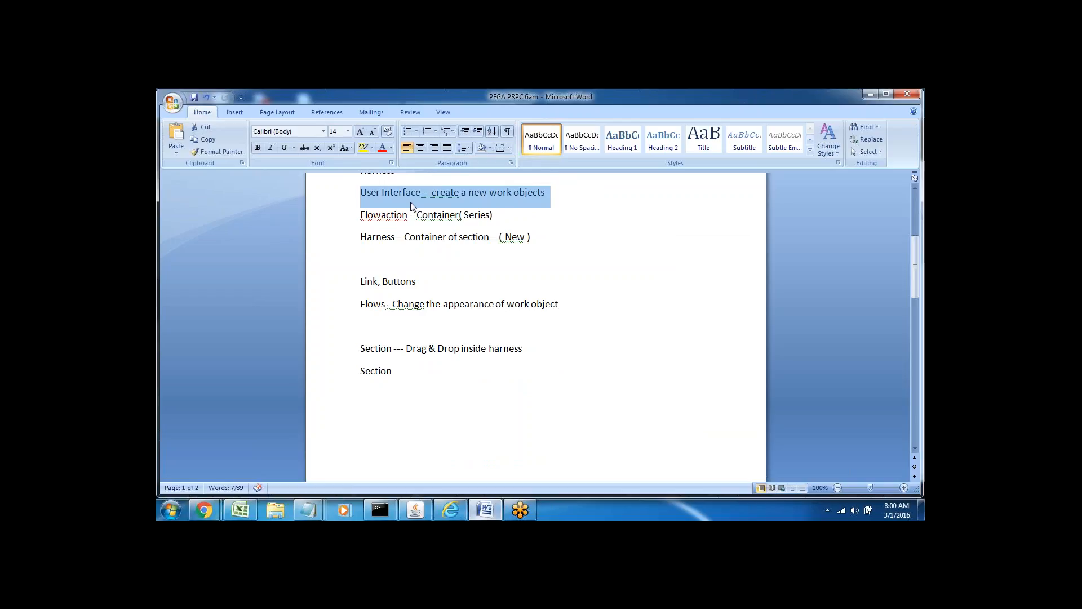
pyautogui.tripleClick(406, 238)
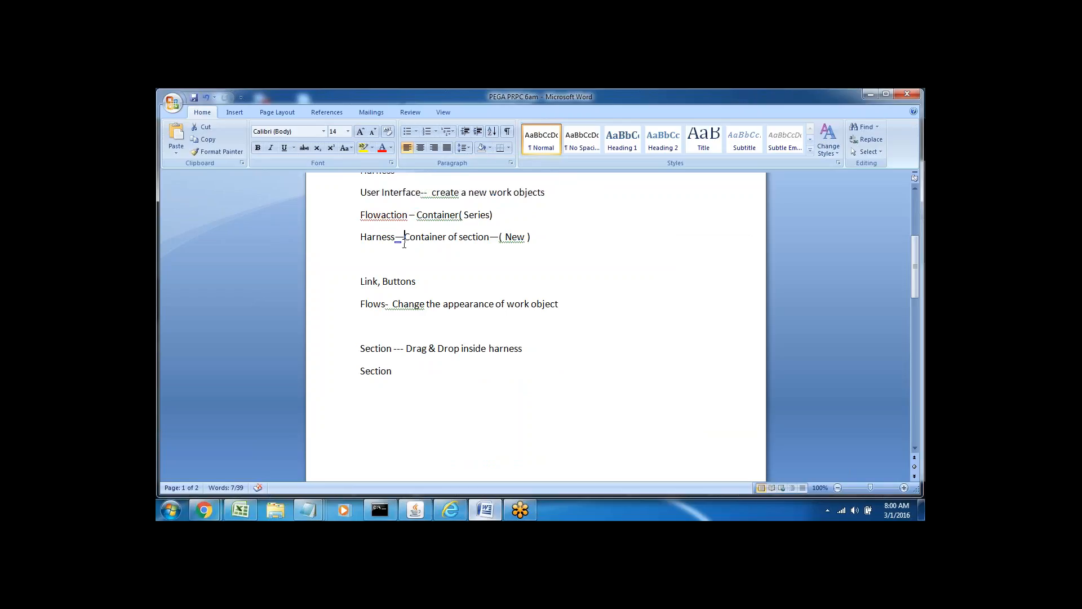
pyautogui.click(406, 258)
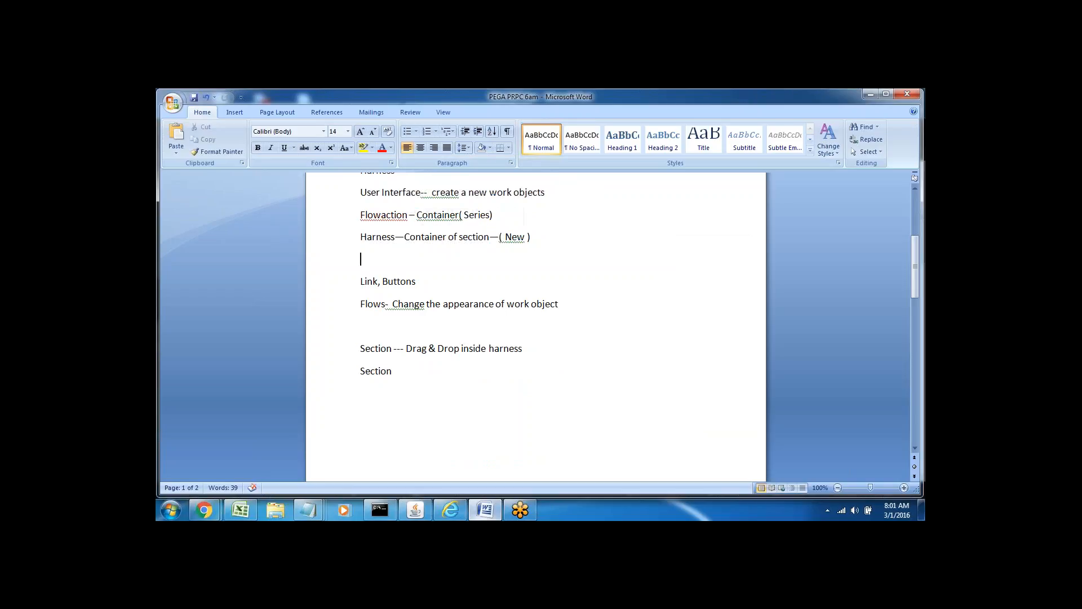
pyautogui.doubleClick(376, 238)
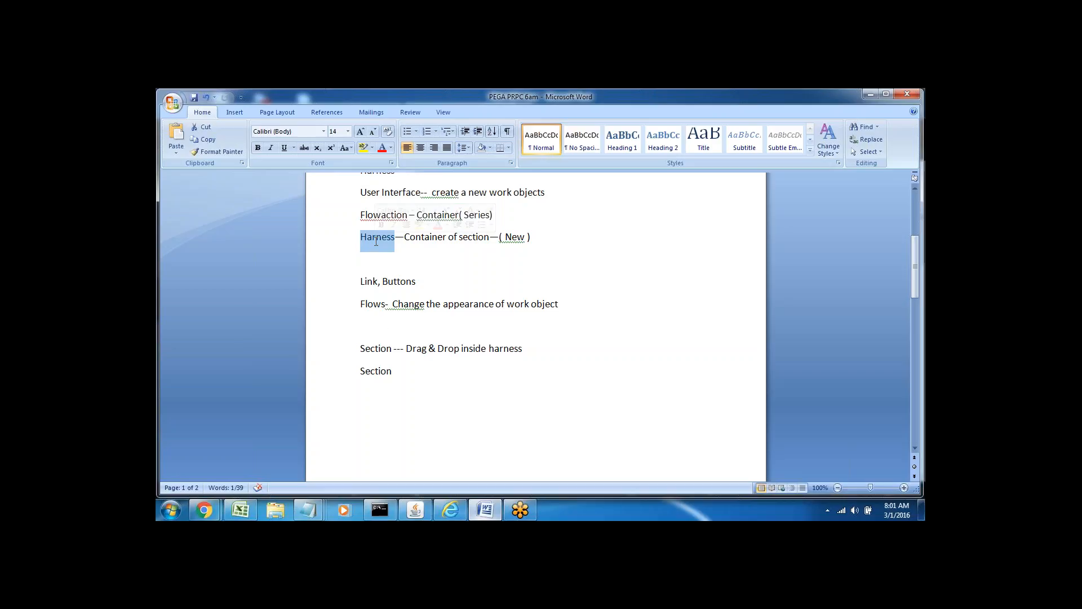
pyautogui.tripleClick(366, 304)
pyautogui.click(362, 326)
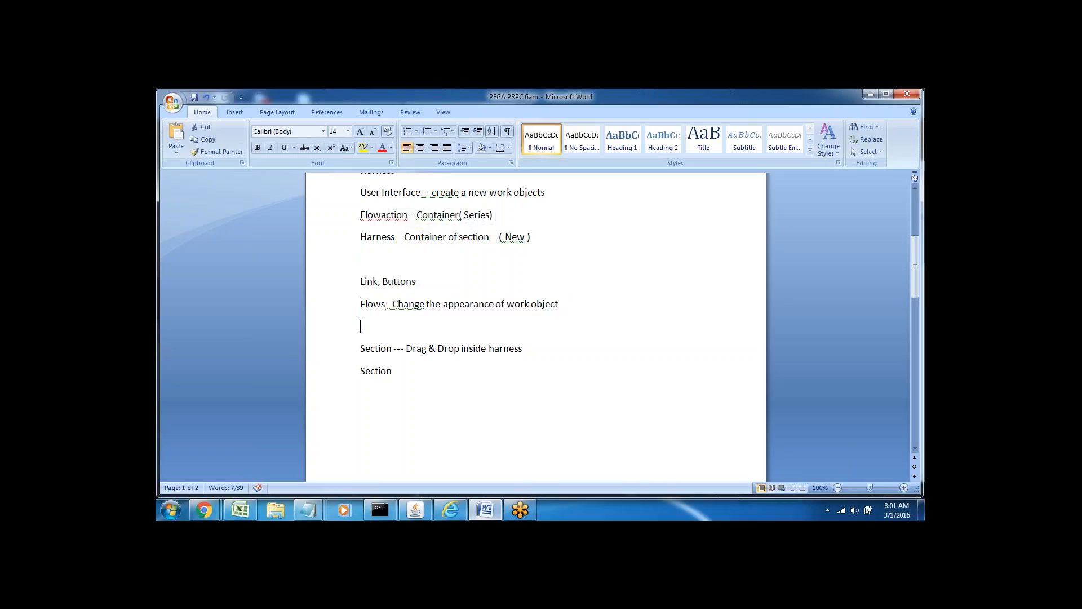
pyautogui.doubleClick(408, 305)
pyautogui.click(415, 309)
pyautogui.tripleClick(408, 307)
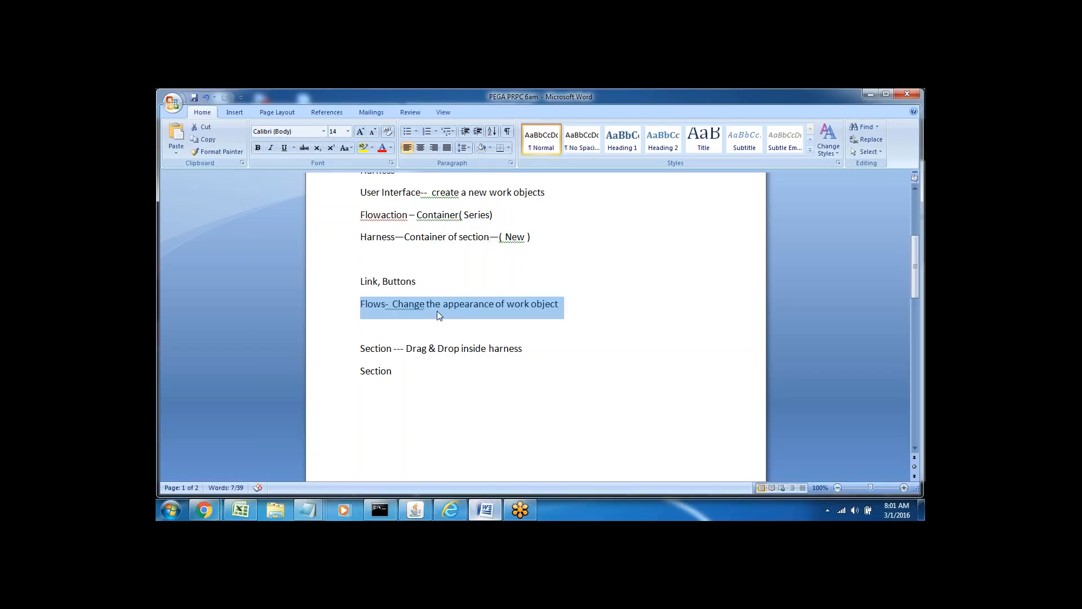
pyautogui.click(437, 310)
pyautogui.doubleClick(401, 304)
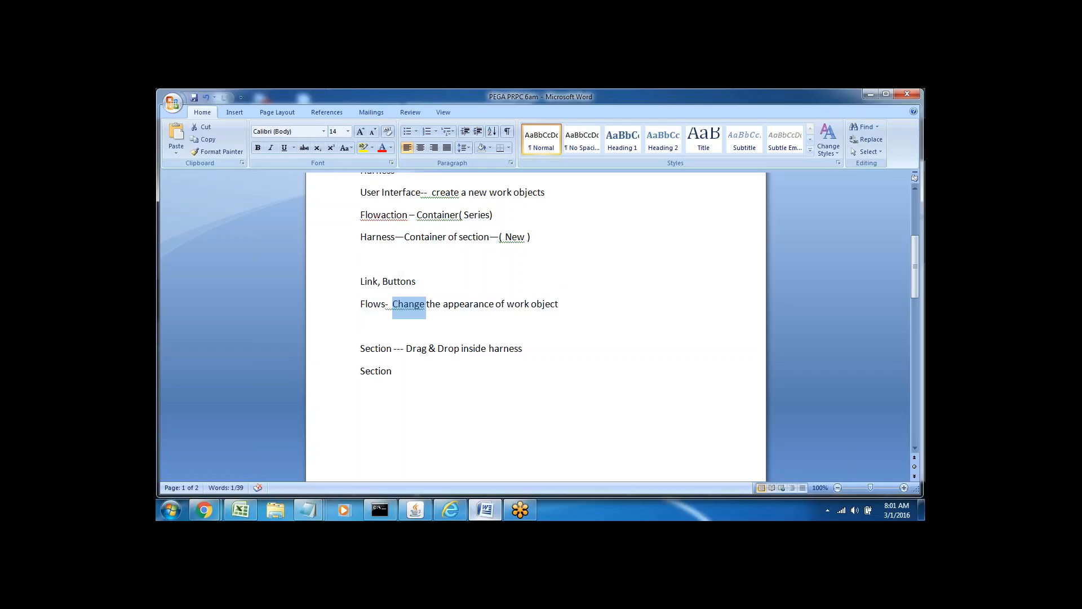
pyautogui.click(361, 326)
pyautogui.doubleClick(373, 305)
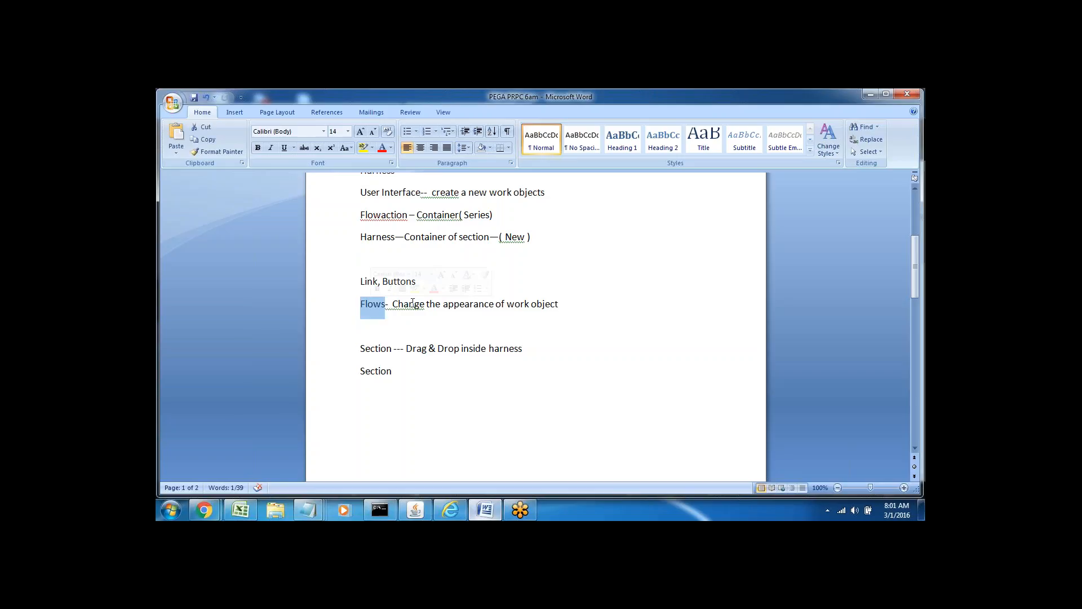
pyautogui.click(568, 299)
# Add 'Screen Flow--' and 'Start Shape-- Harness---Change template' lines below Flows.
pyautogui.press('Return')
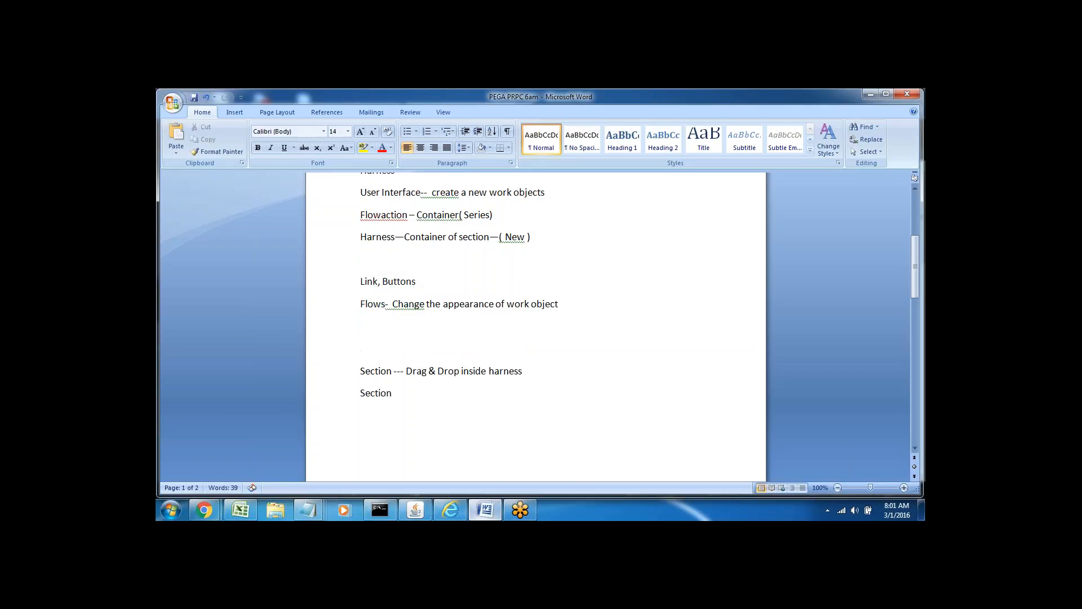
pyautogui.write('Screen Flow--')
pyautogui.press('Return')
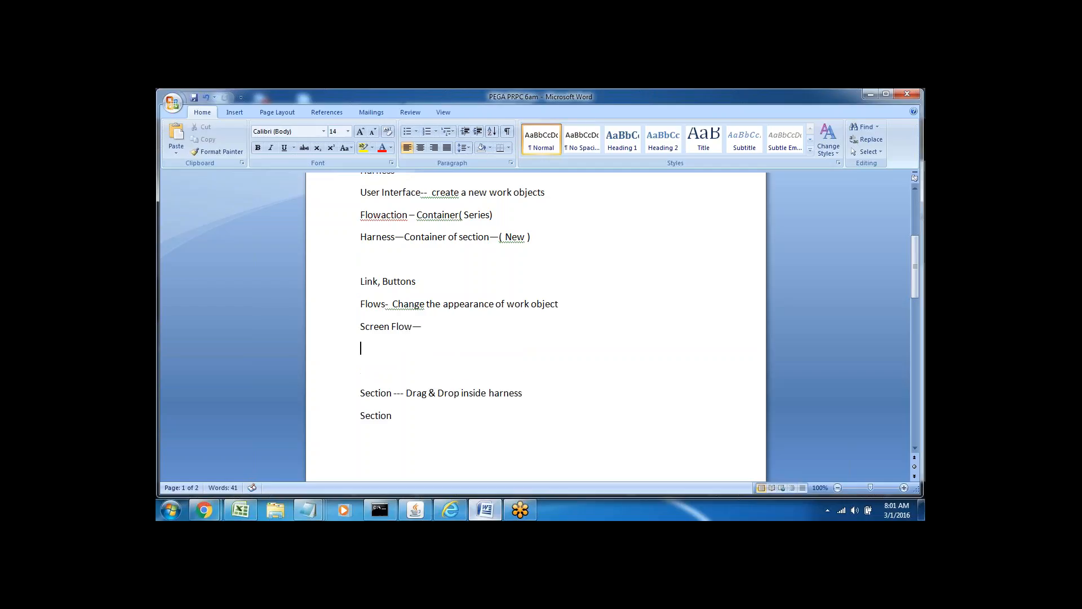
pyautogui.write('Start')
pyautogui.write(' Shape--')
pyautogui.write(' Harness-')
pyautogui.write('--Change')
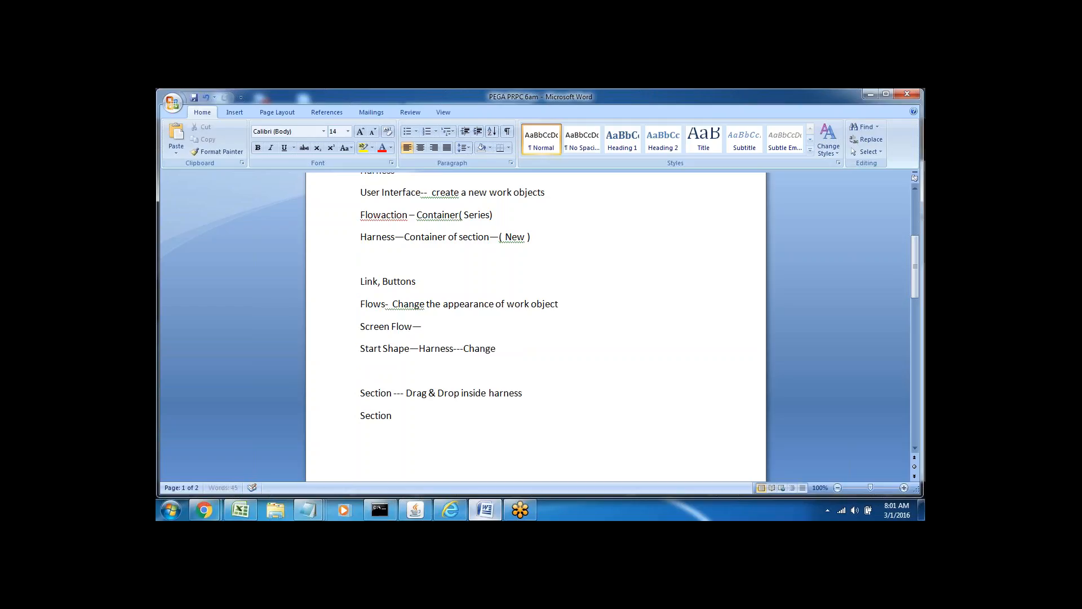
pyautogui.write(' template')
# Check the Harness and Change template words on the Start Shape line, then return to Pega.
pyautogui.click(464, 348)
pyautogui.doubleClick(436, 348)
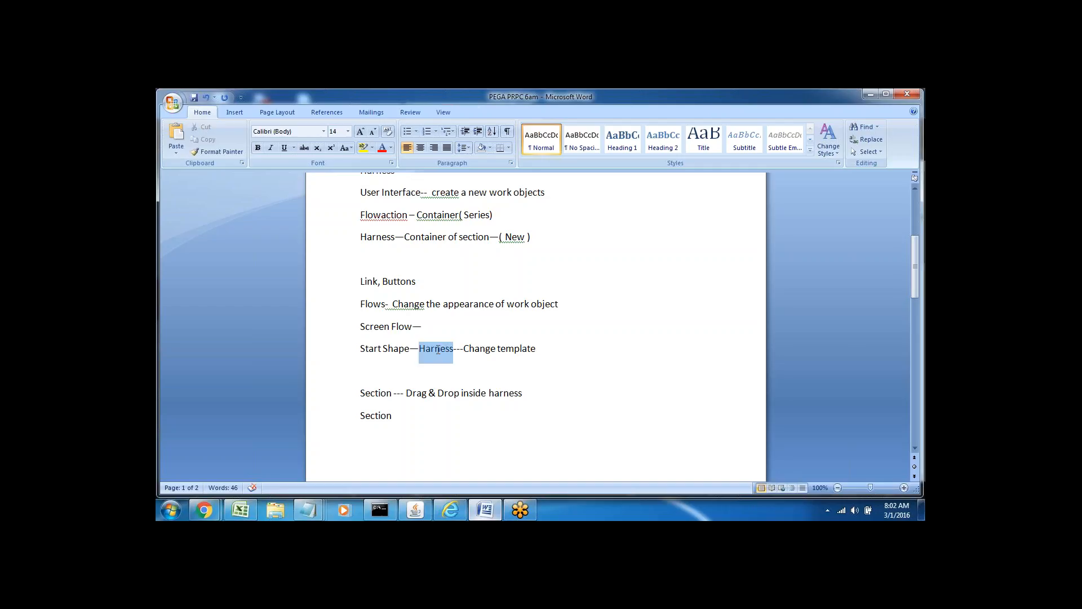
pyautogui.press('Down')
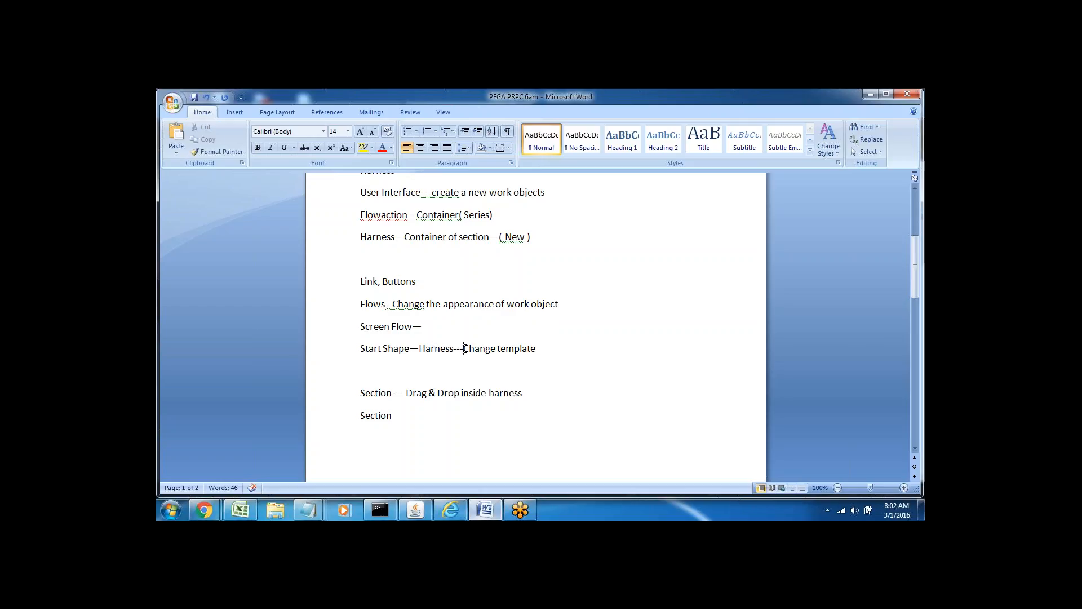
pyautogui.moveTo(464, 348); pyautogui.dragTo(536, 349)
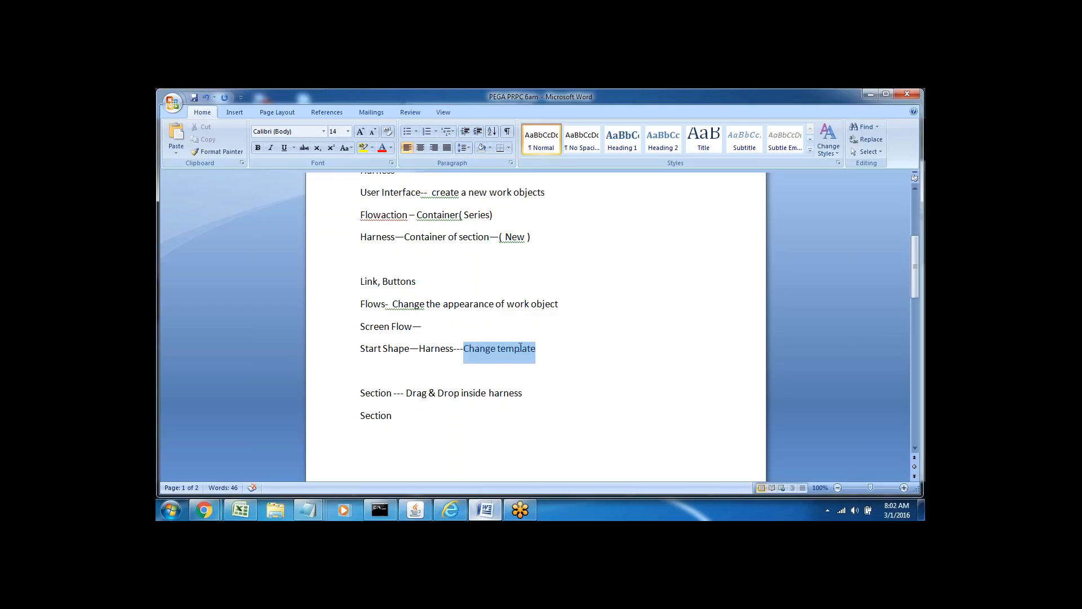
pyautogui.tripleClick(432, 348)
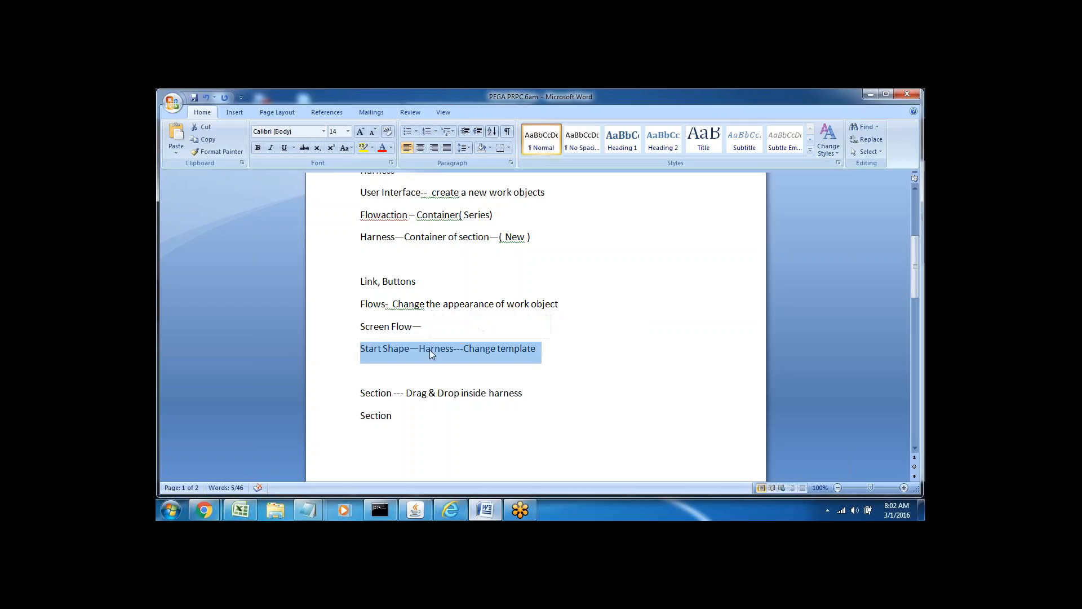
pyautogui.click(437, 370)
pyautogui.click(452, 509)
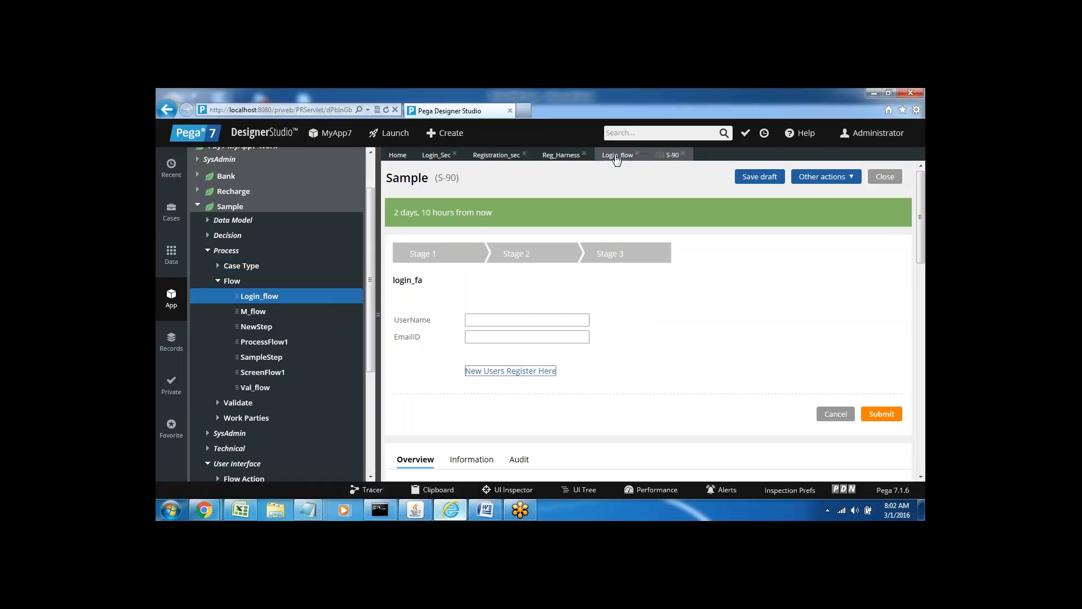
# Show Login_flow's Process settings and scroll to the case creation harness, currently 'New'.
pyautogui.click(619, 156)
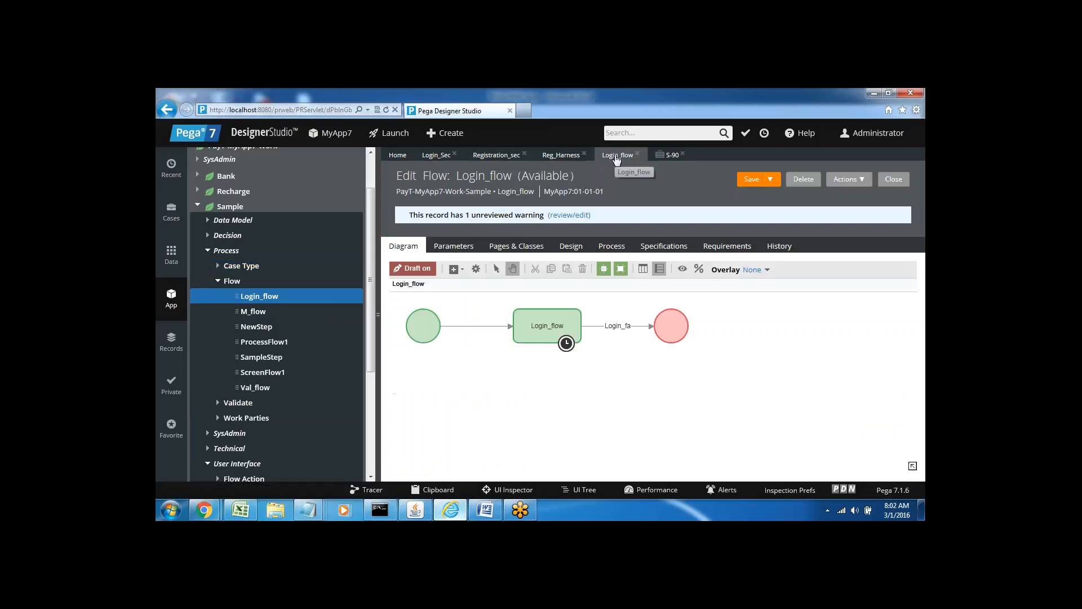
pyautogui.click(612, 251)
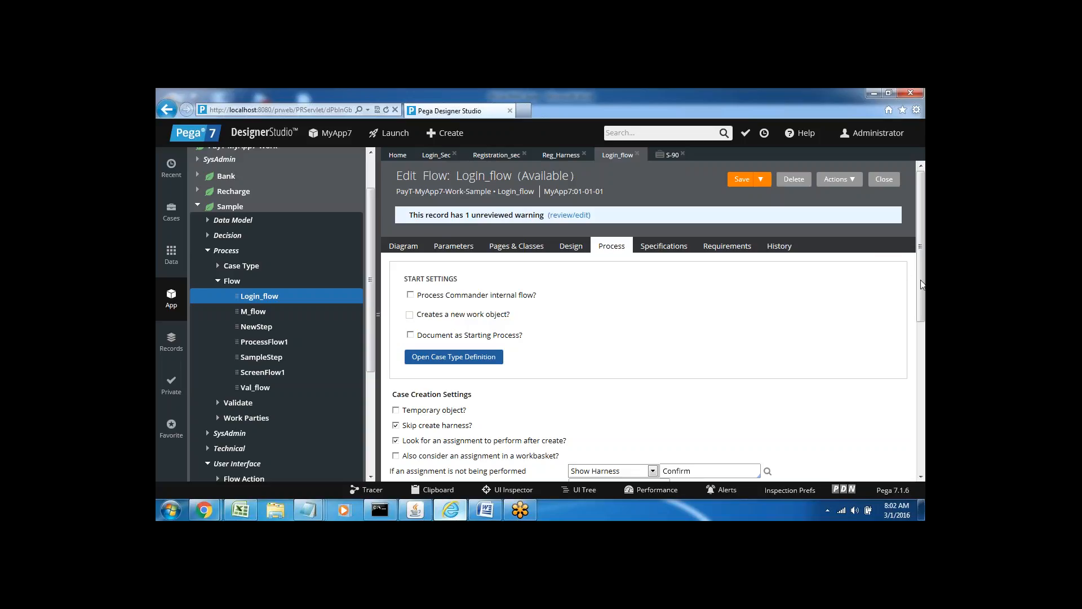
pyautogui.moveTo(922, 285); pyautogui.dragTo(923, 364)
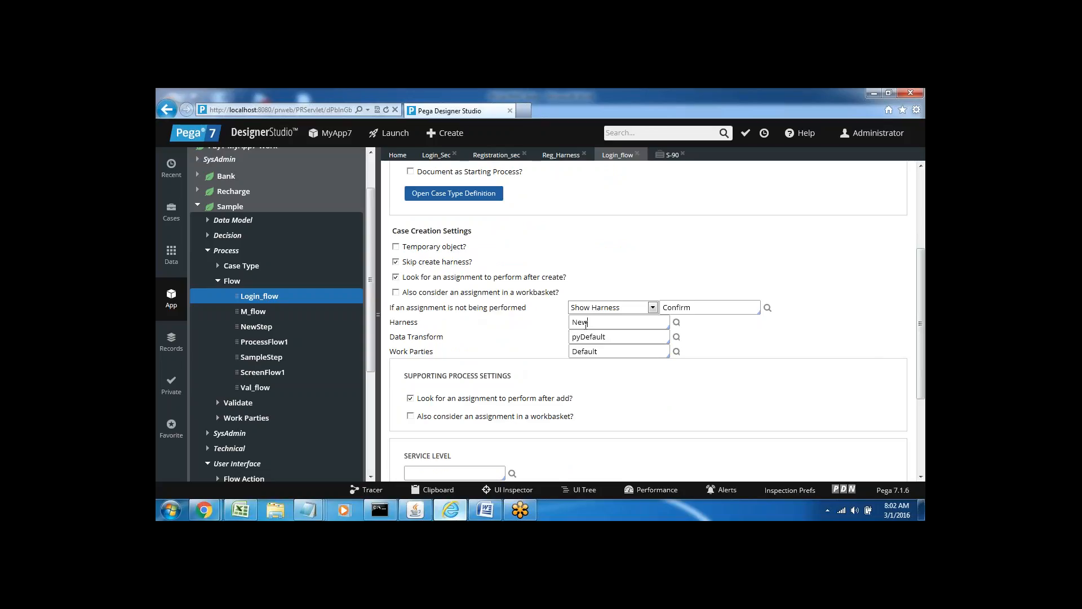
# On page 2 of the notes, type the New, Perform Confirm and Review lines.
pyautogui.click(484, 510)
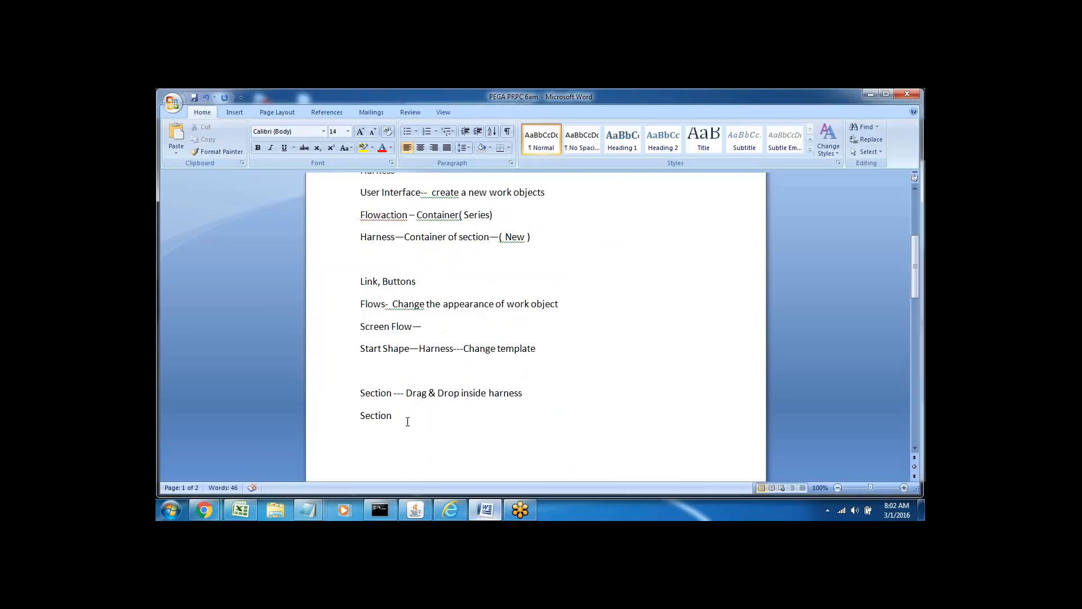
pyautogui.press('Return')
pyautogui.press('Return')
pyautogui.press('Return')
pyautogui.press('Return')
pyautogui.press('Return')
pyautogui.press('Return')
pyautogui.press('Return')
pyautogui.press('Return')
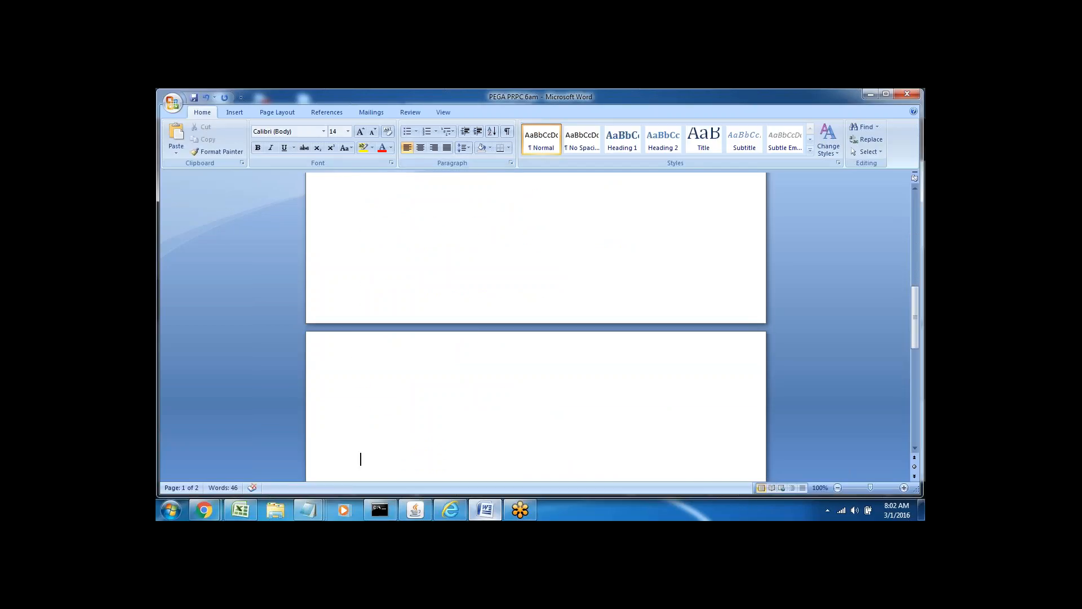
pyautogui.doubleClick(364, 396)
pyautogui.press('Return')
pyautogui.press('Return')
pyautogui.press('Return')
pyautogui.press('Return')
pyautogui.press('Return')
pyautogui.press('Return')
pyautogui.press('Return')
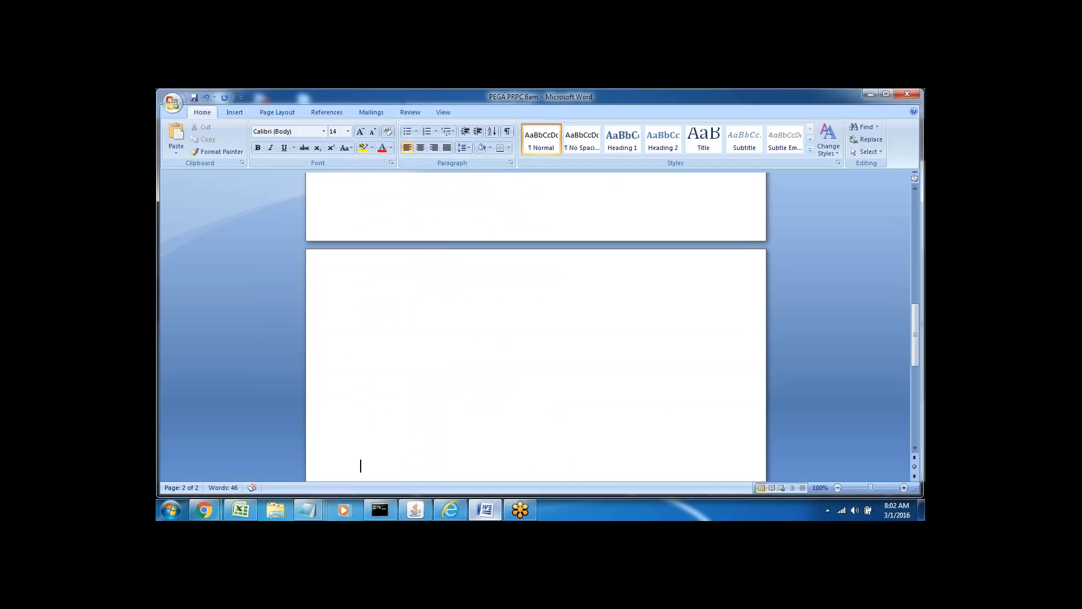
pyautogui.write('New')
pyautogui.press('Return')
pyautogui.write('Perf')
pyautogui.write('orm ')
pyautogui.write('Confirm')
pyautogui.press('Return')
pyautogui.write('Review')
# Insert a 'Process flows' line above New and change New to 'New--'.
pyautogui.click(355, 333)
pyautogui.press('Return')
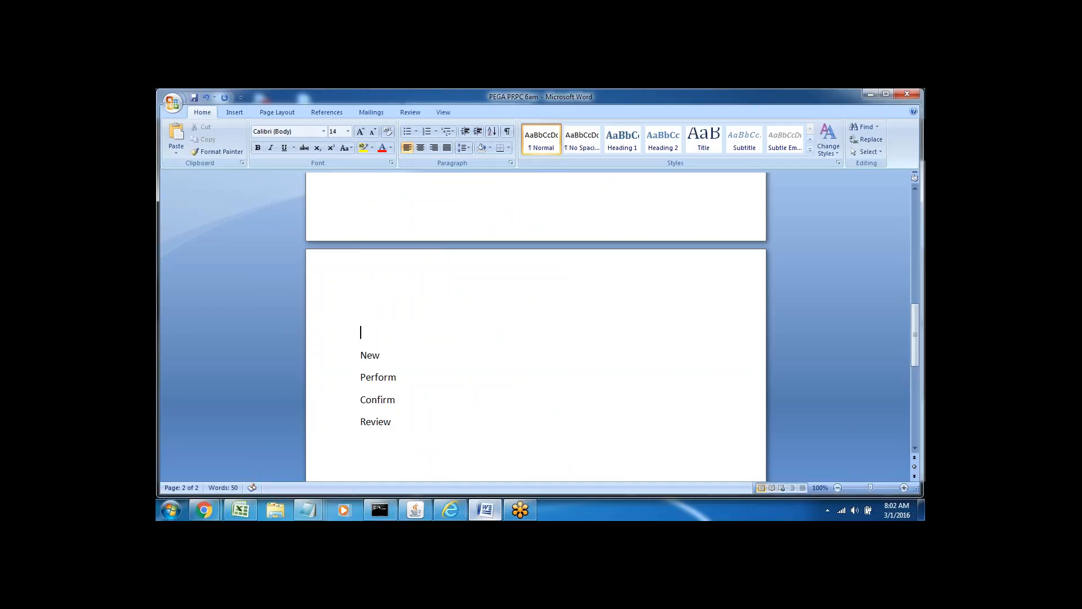
pyautogui.write('Process flows')
pyautogui.click(390, 354)
pyautogui.write('--')
# Add the 'Start----Ass1-----------Ass2--------------Ass3----------End' line above Process flows.
pyautogui.click(362, 289)
pyautogui.write('start')
pyautogui.press('BackSpace')
pyautogui.press('BackSpace')
pyautogui.write('----As')
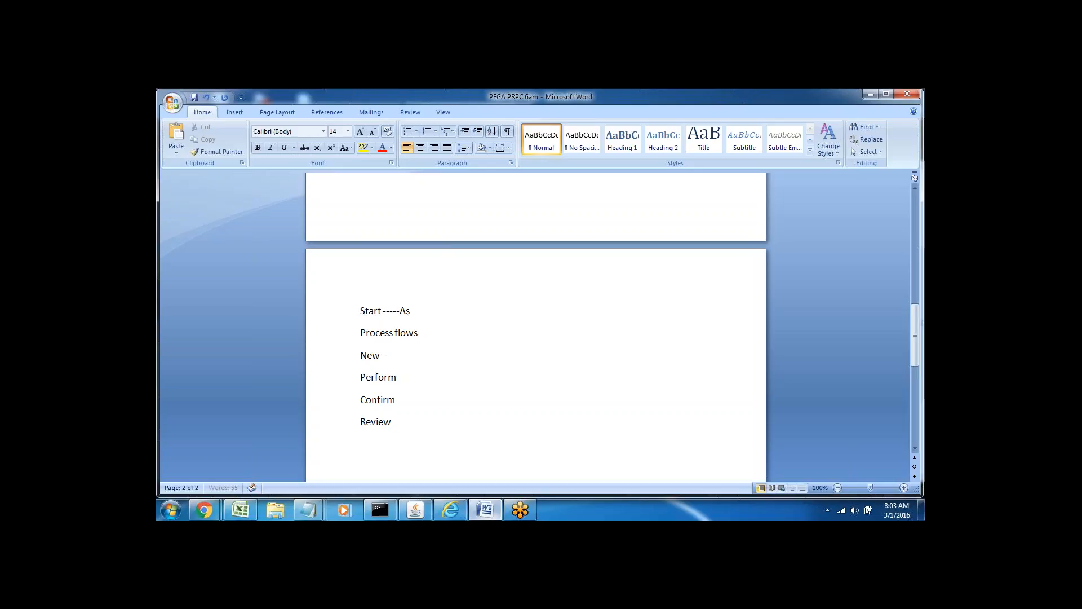
pyautogui.write('s1-----------Ass2--------------Ass3----------End')
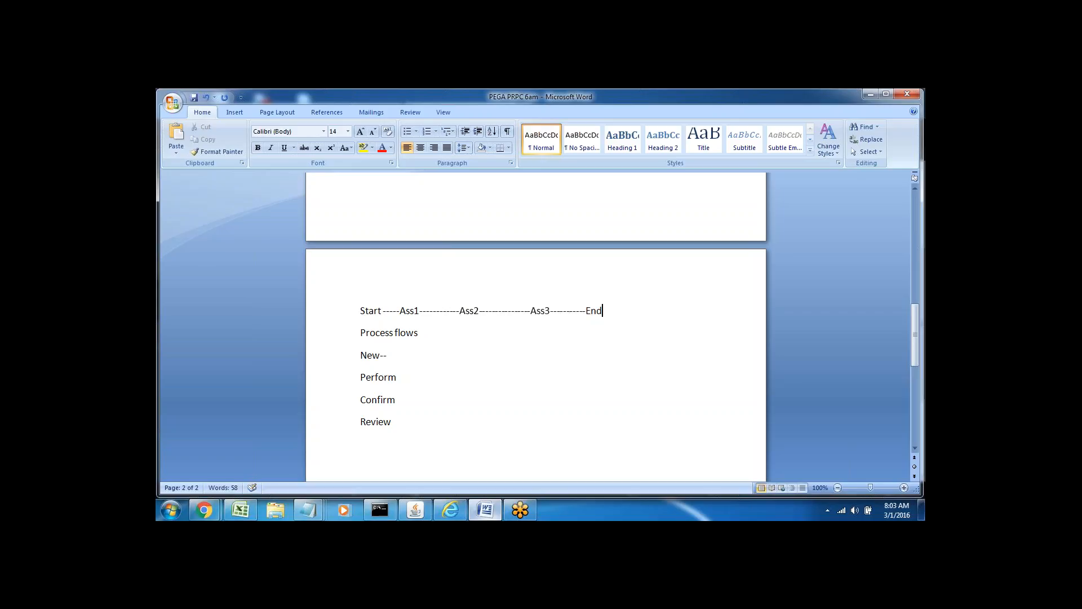
pyautogui.tripleClick(451, 313)
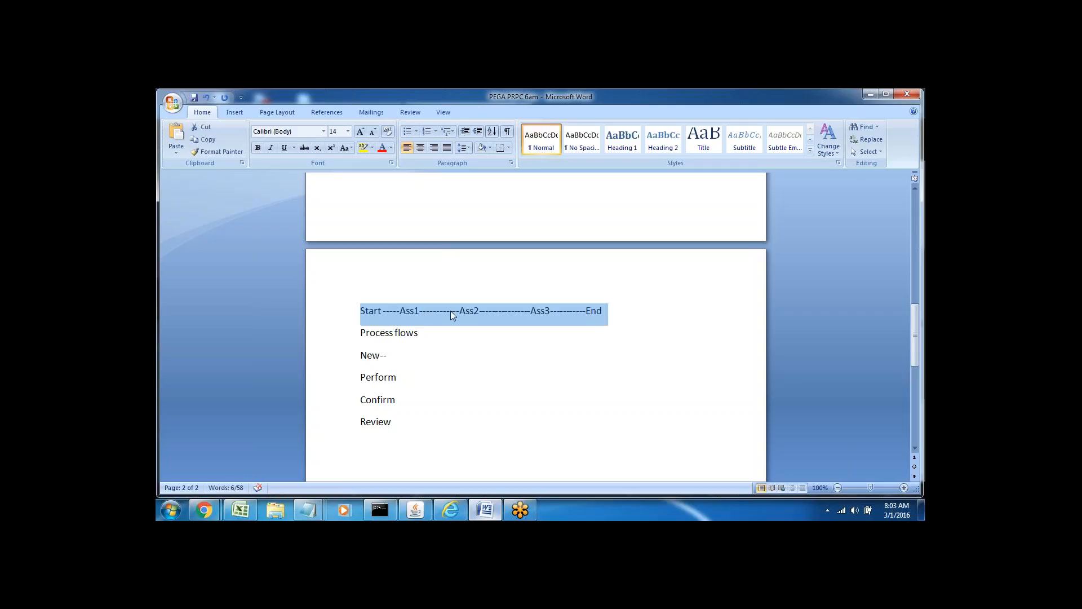
pyautogui.doubleClick(587, 312)
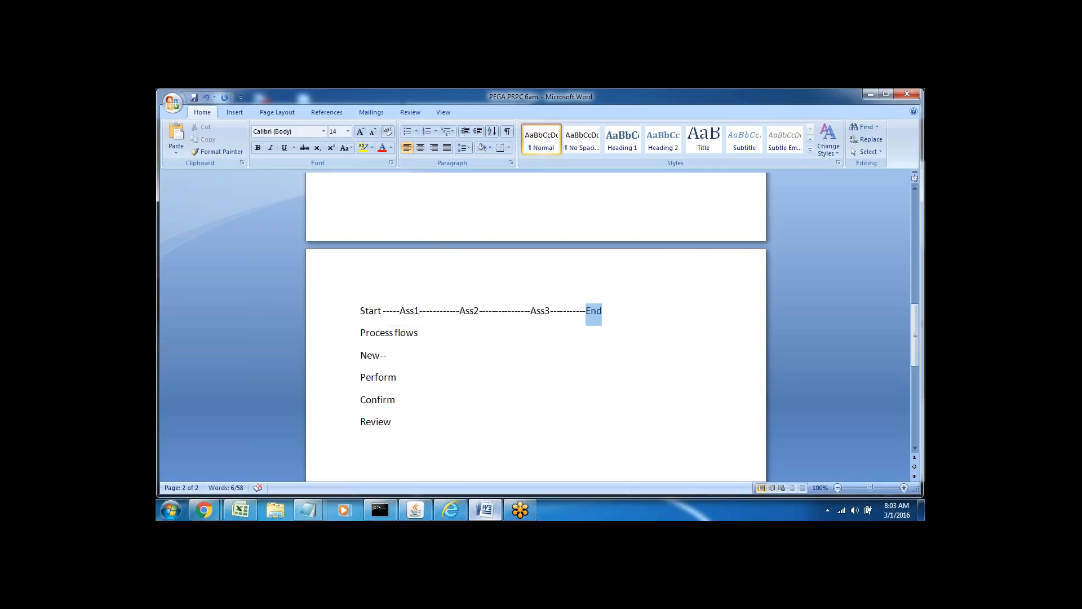
pyautogui.doubleClick(434, 311)
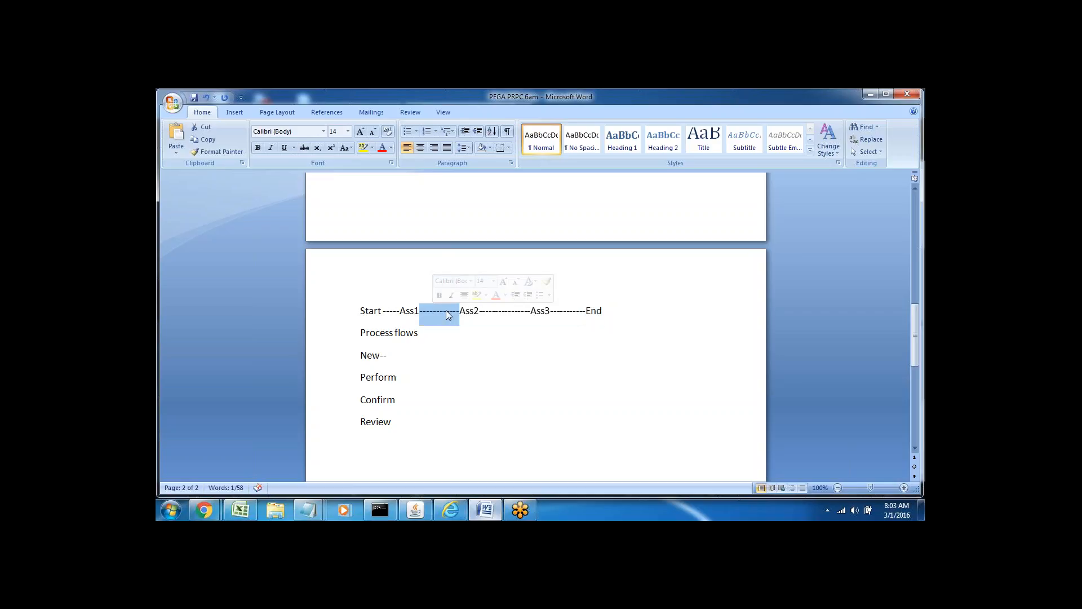
pyautogui.doubleClick(503, 310)
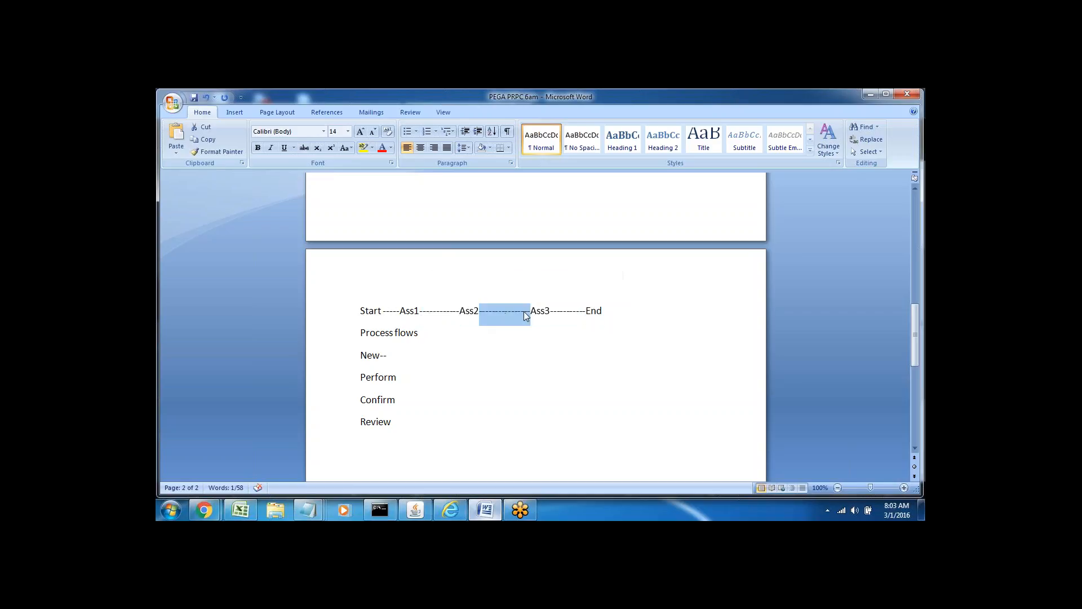
pyautogui.doubleClick(567, 310)
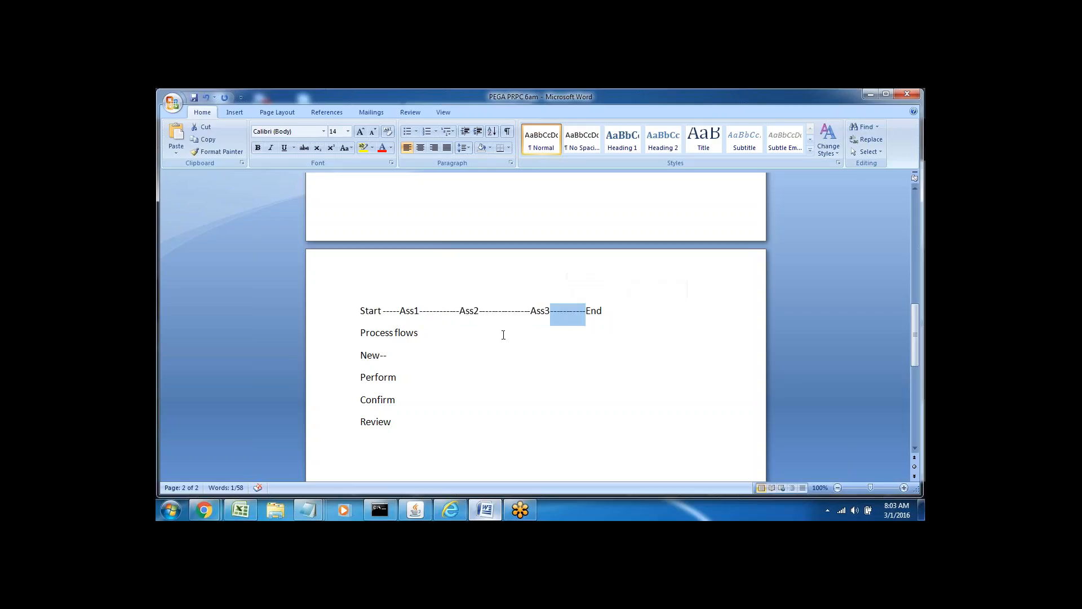
pyautogui.tripleClick(370, 312)
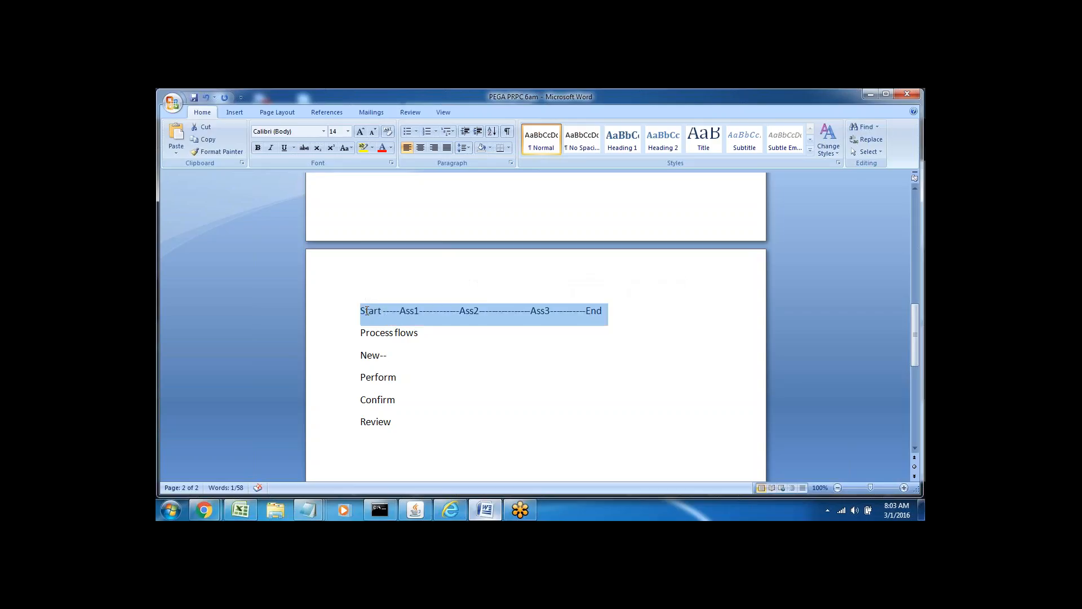
pyautogui.click(427, 332)
pyautogui.doubleClick(367, 311)
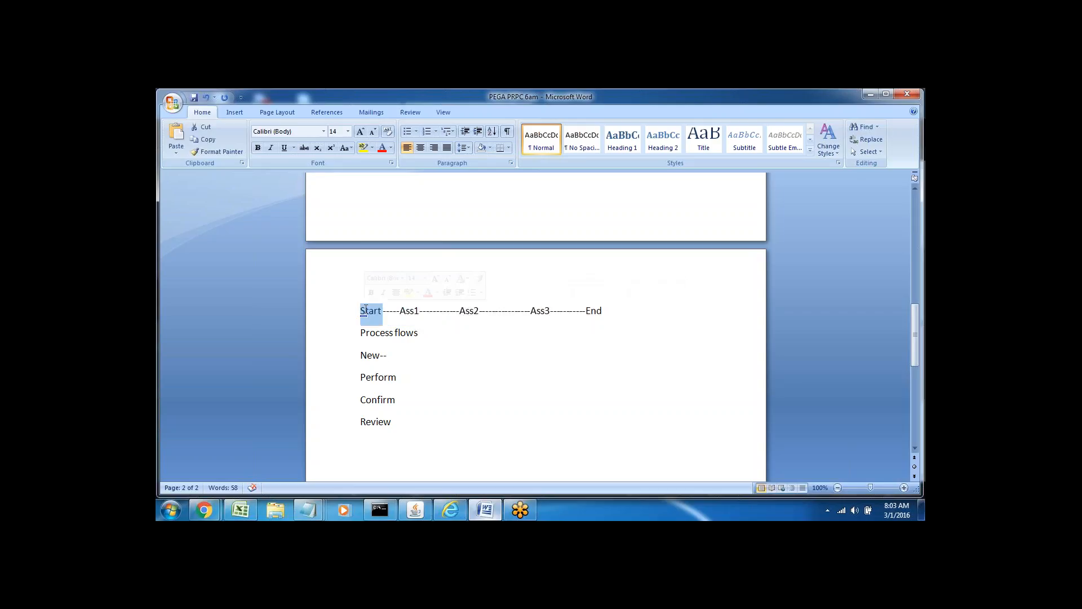
pyautogui.doubleClick(401, 311)
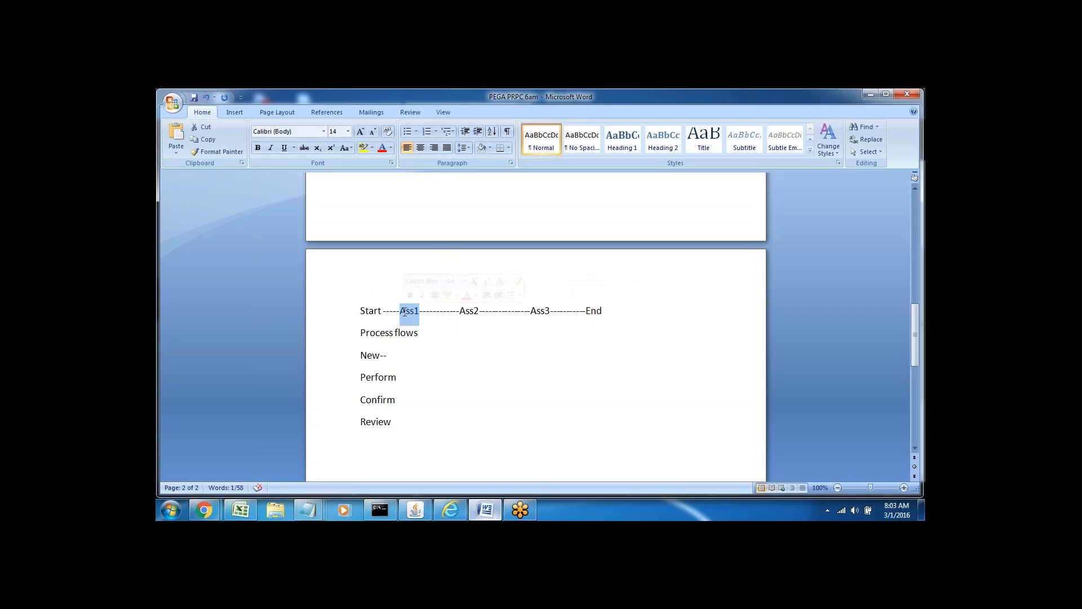
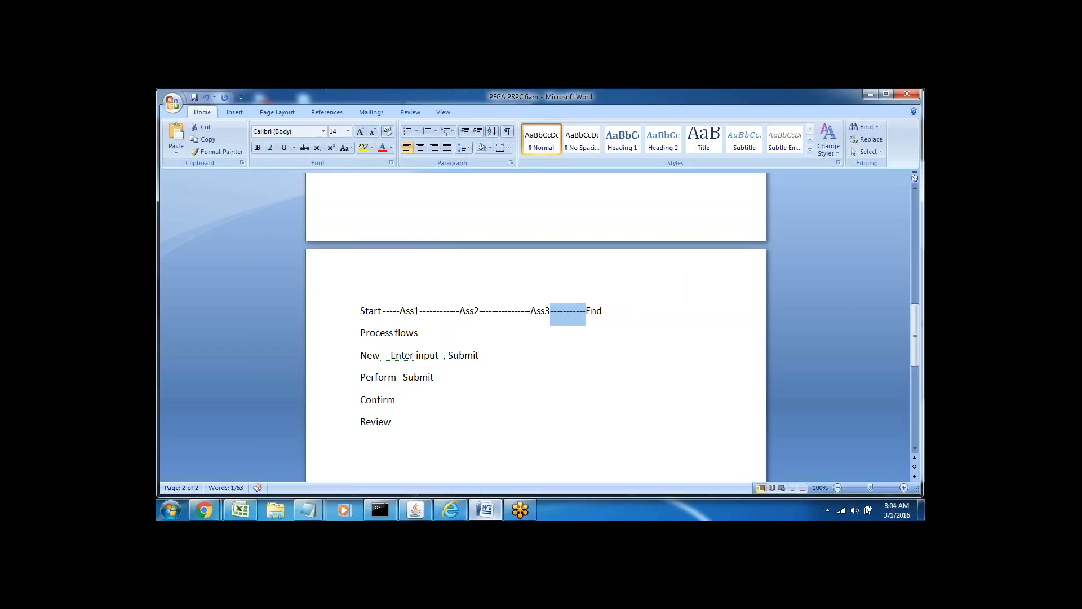
# Point out the New, Perform and Ass1–End flow words, then add '--' after Confirm.
pyautogui.doubleClick(383, 377)
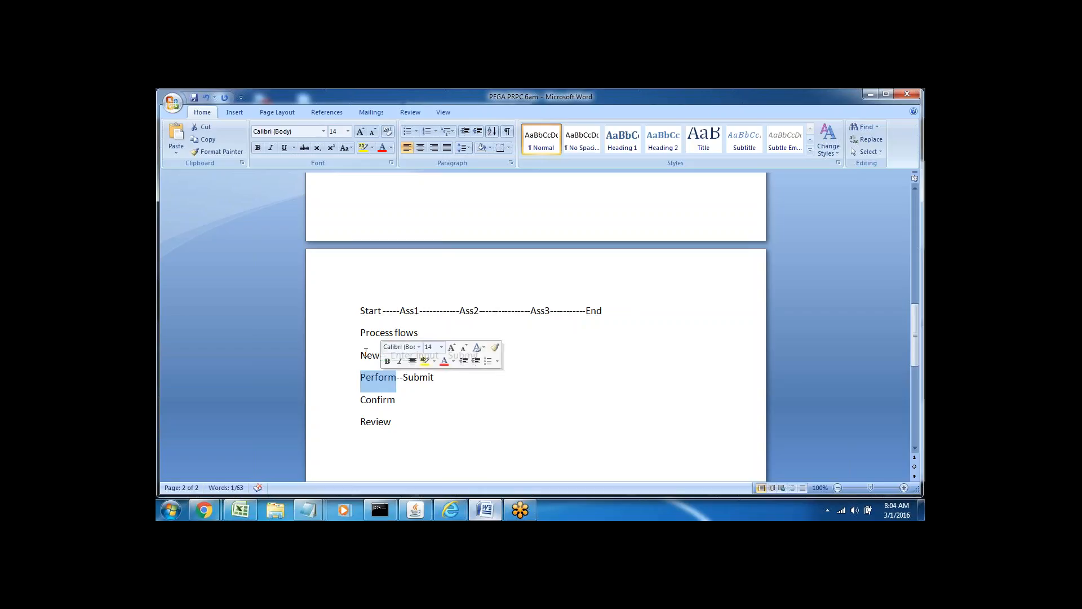
pyautogui.moveTo(359, 355); pyautogui.dragTo(437, 379)
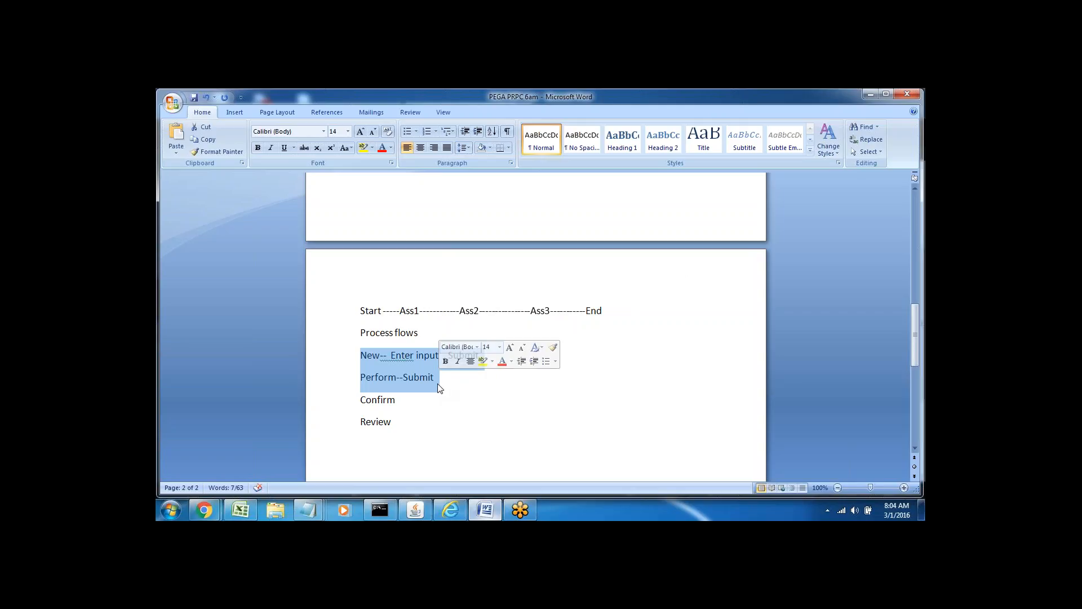
pyautogui.click(489, 384)
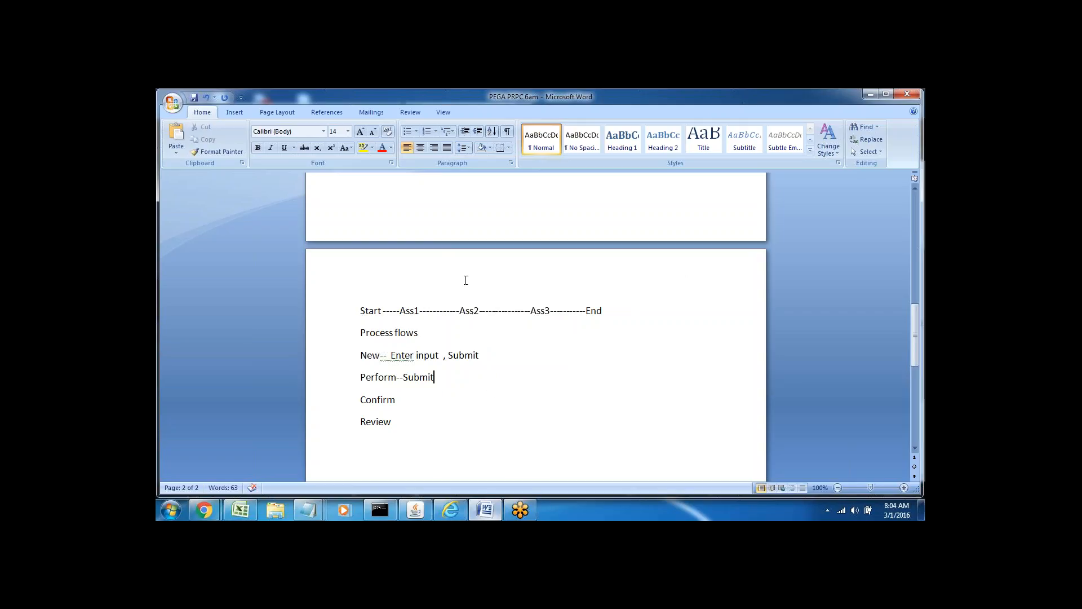
pyautogui.doubleClick(410, 310)
pyautogui.doubleClick(467, 311)
pyautogui.doubleClick(595, 311)
pyautogui.doubleClick(575, 312)
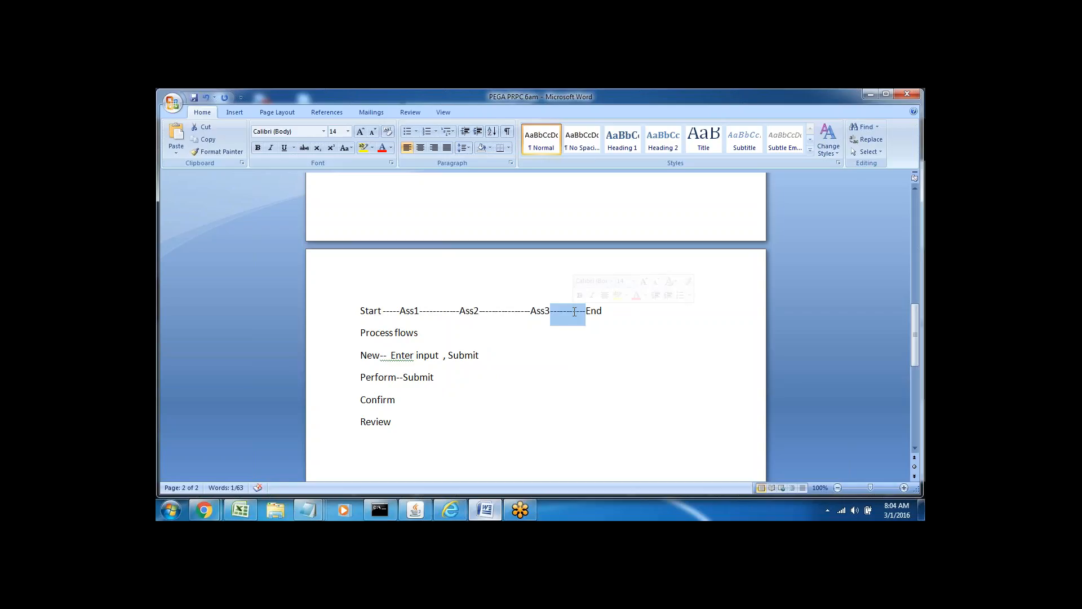
pyautogui.doubleClick(595, 311)
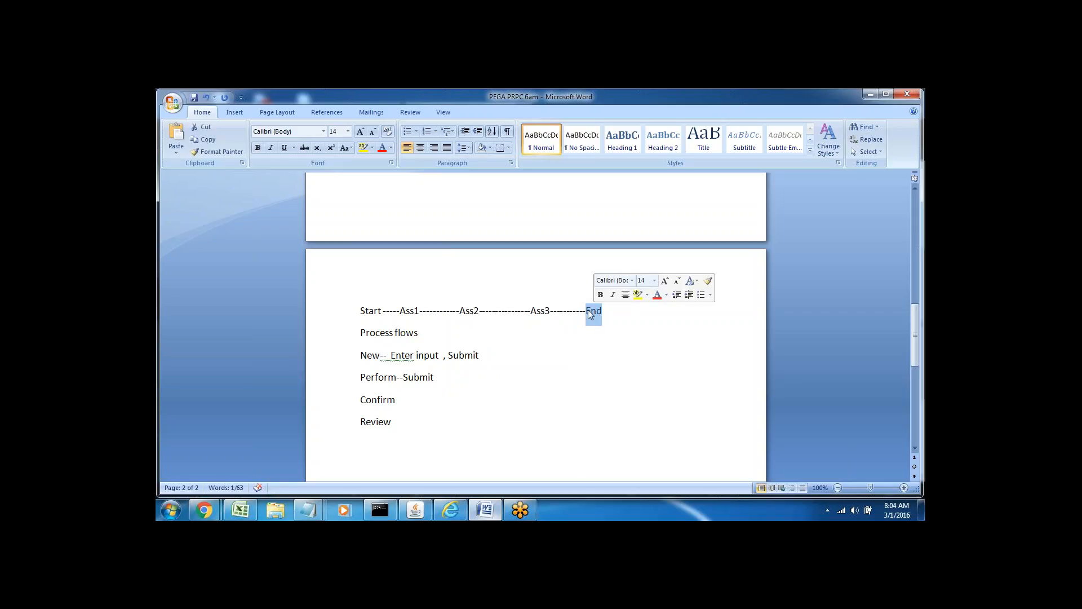
pyautogui.click(401, 400)
pyautogui.write('--')
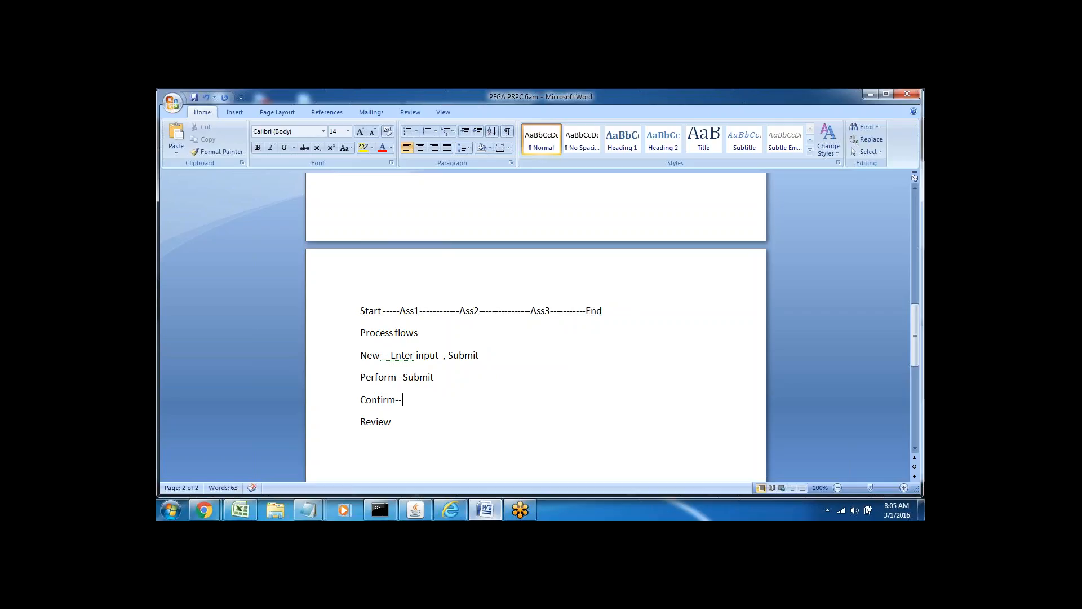
# Open the S-90 Sample case, try submitting its login form, and reopen the registration form.
pyautogui.click(450, 510)
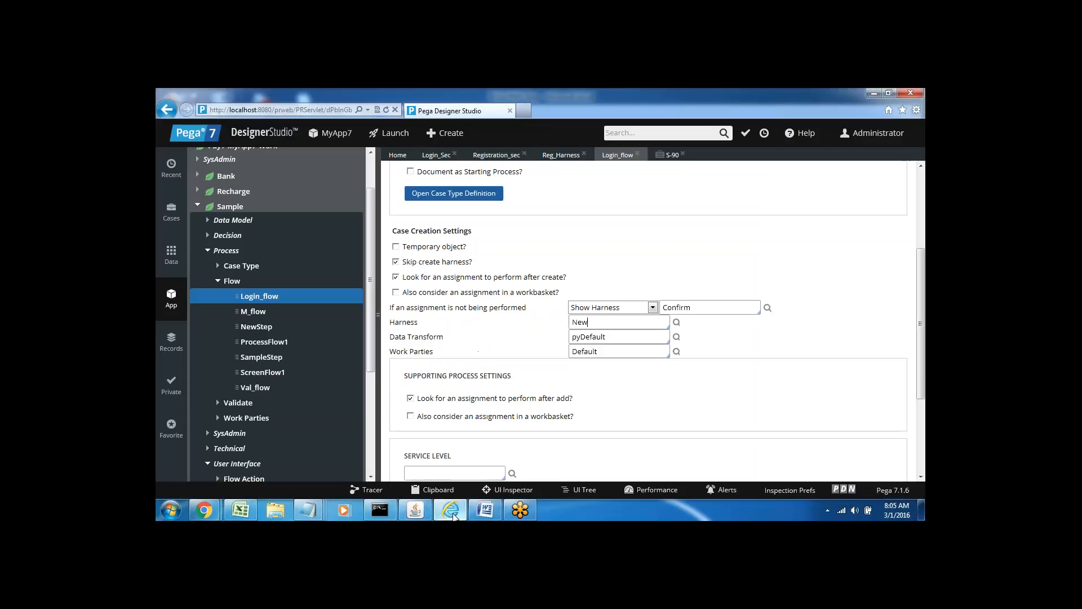
pyautogui.click(671, 158)
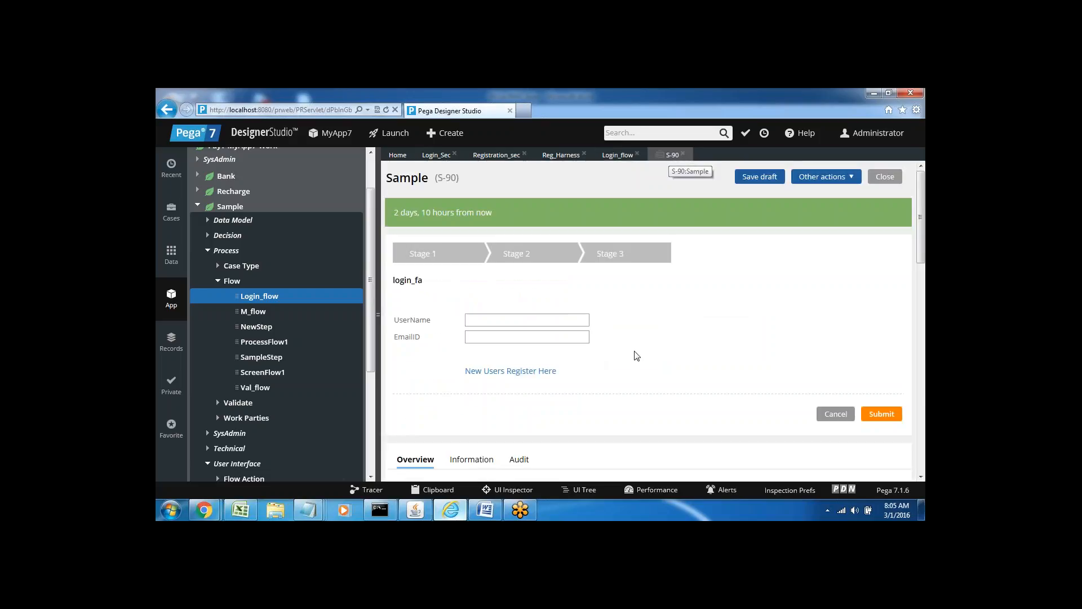
pyautogui.click(881, 421)
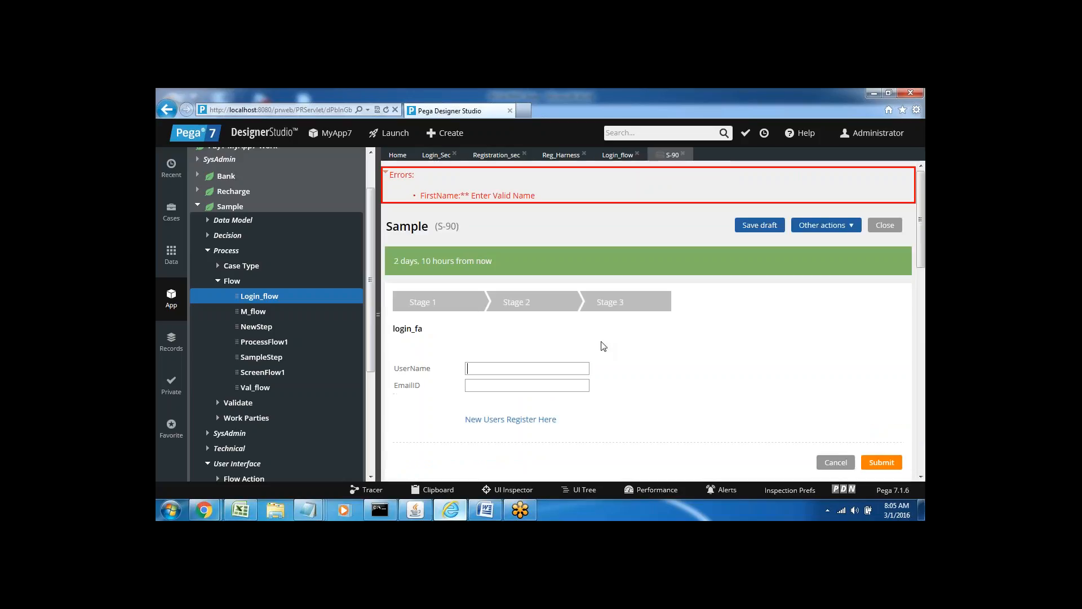
pyautogui.click(474, 367)
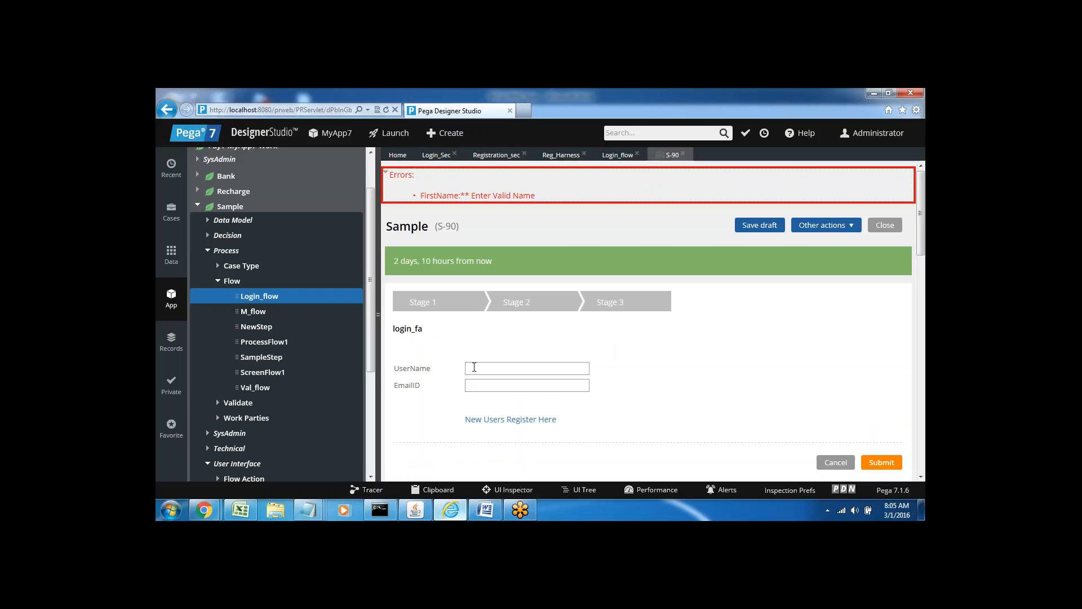
pyautogui.press('BackSpace')
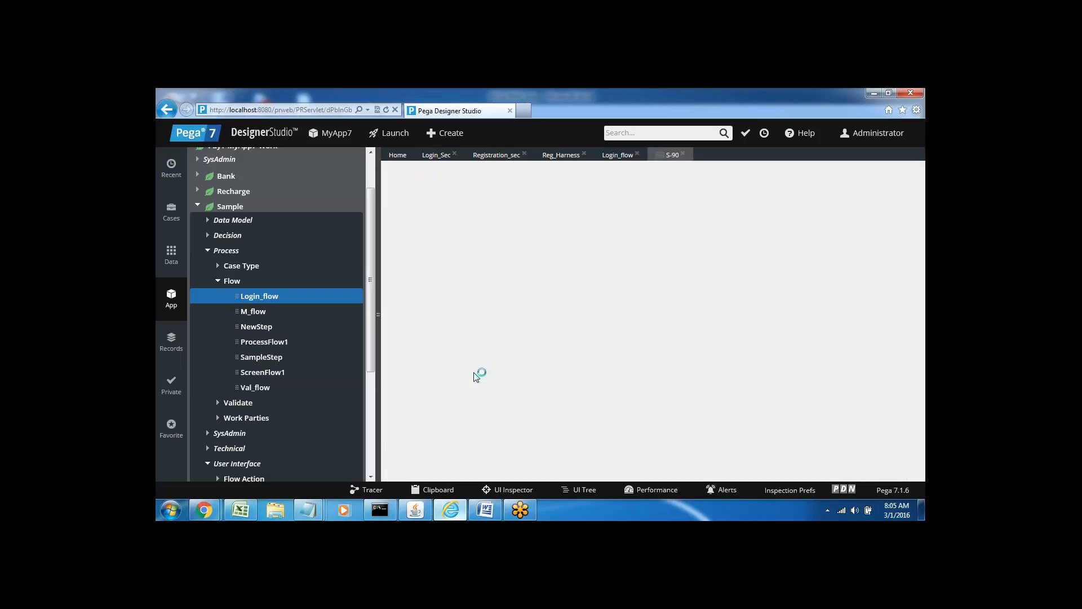
pyautogui.click(506, 373)
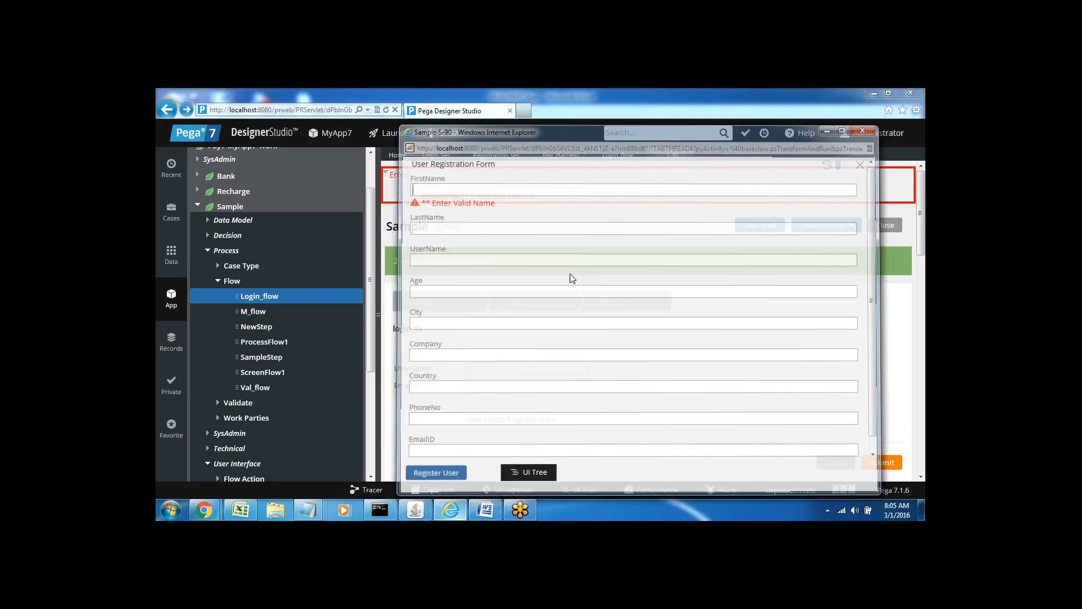
# Enter a user name and e-mail address on the S-90 form, submit it, and close the case.
pyautogui.click(512, 367)
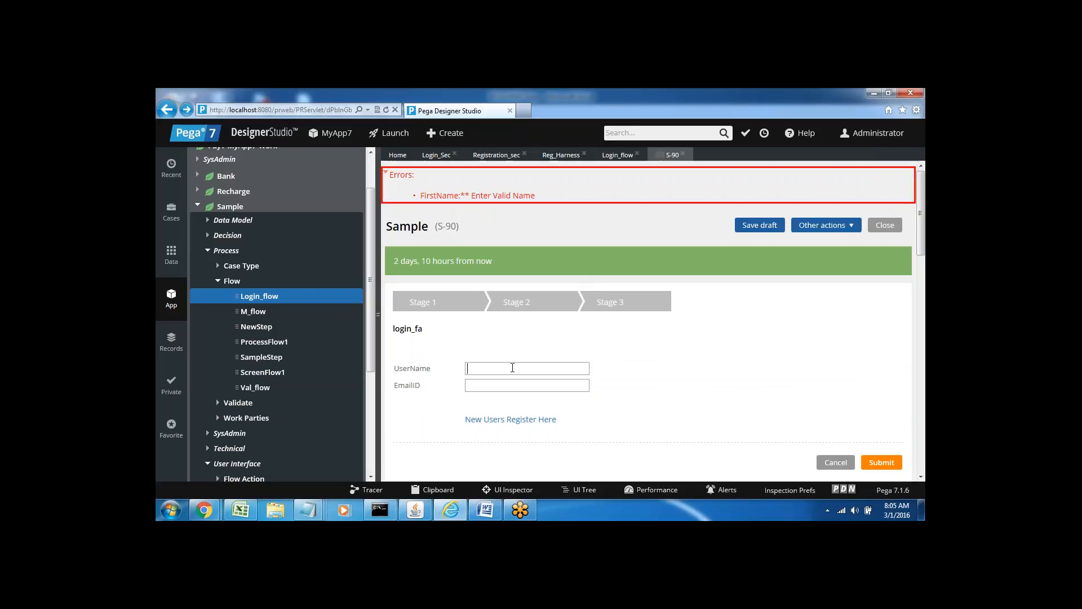
pyautogui.write('SUser')
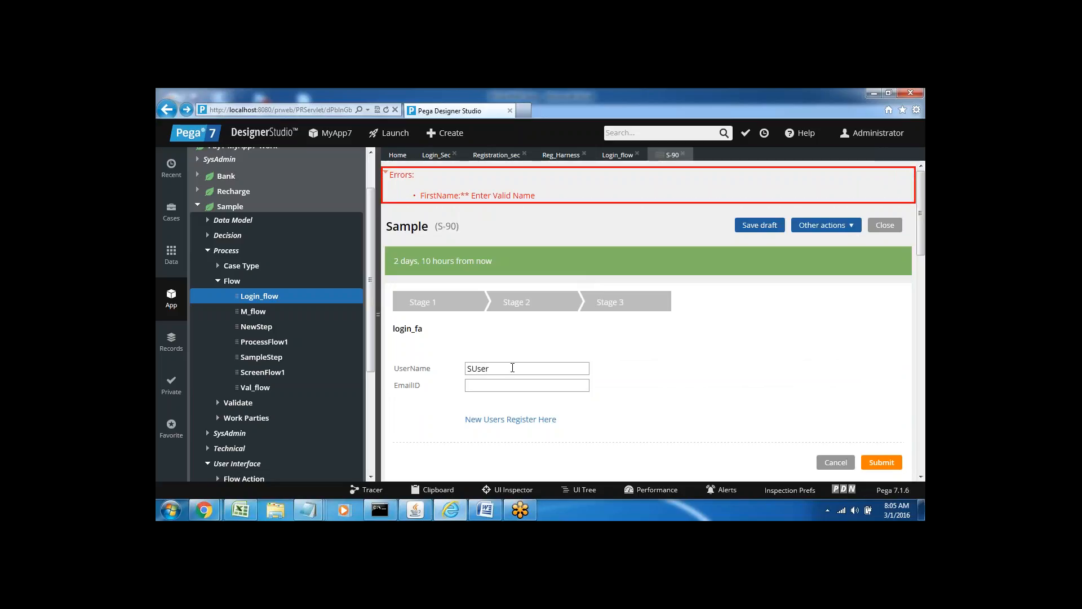
pyautogui.write('222')
pyautogui.click(494, 385)
pyautogui.click(883, 465)
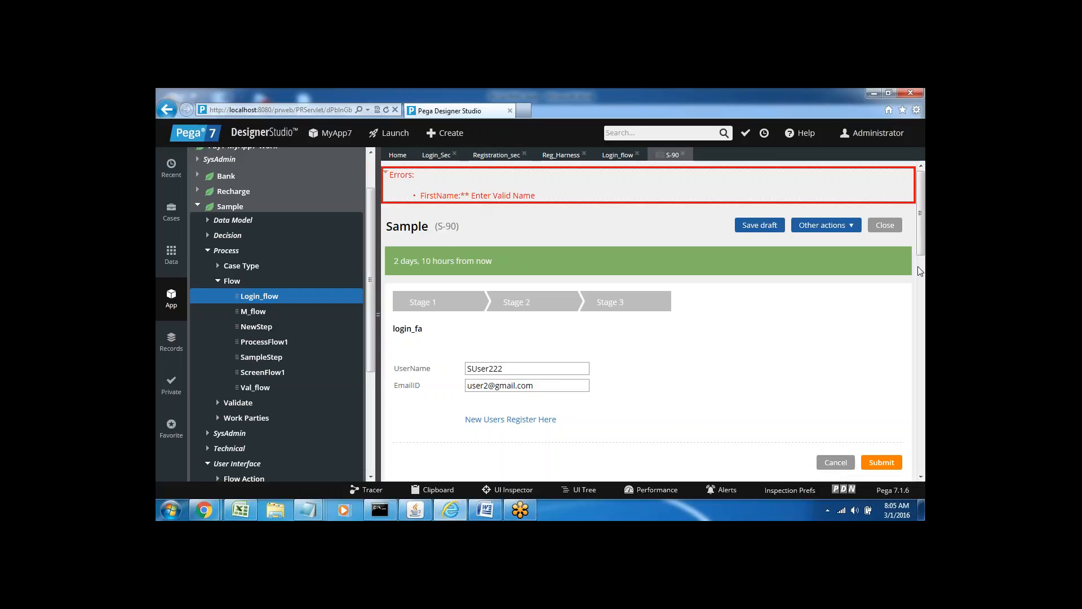
pyautogui.moveTo(919, 249)
pyautogui.mouseDown()
pyautogui.moveTo(922, 307)
pyautogui.moveTo(925, 237)
pyautogui.mouseUp()
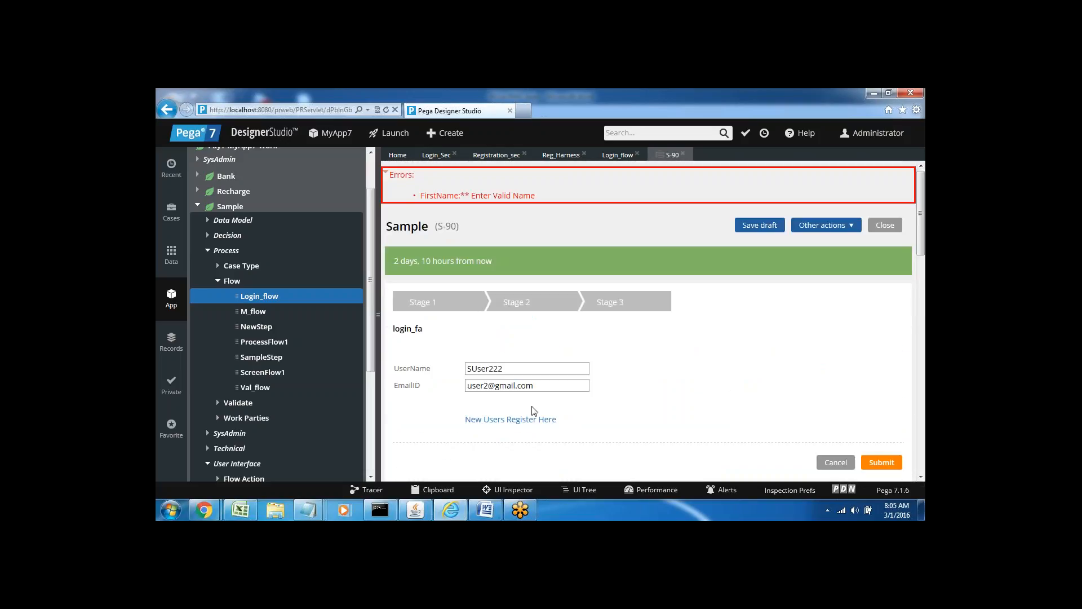
pyautogui.click(682, 154)
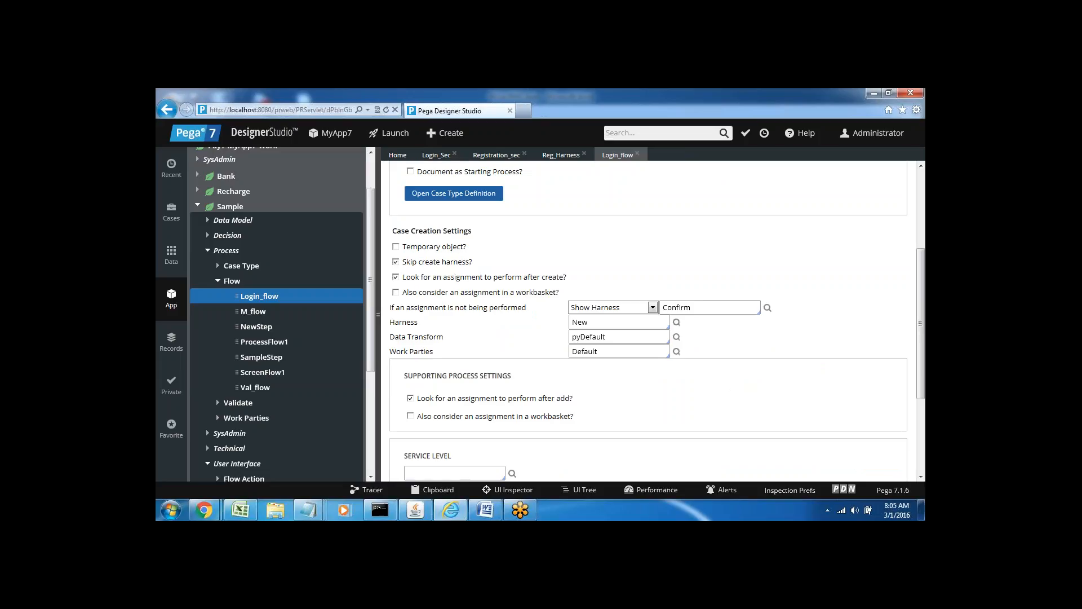
# Run M_flow and submit the new S-91 case's marks form.
pyautogui.click(250, 313)
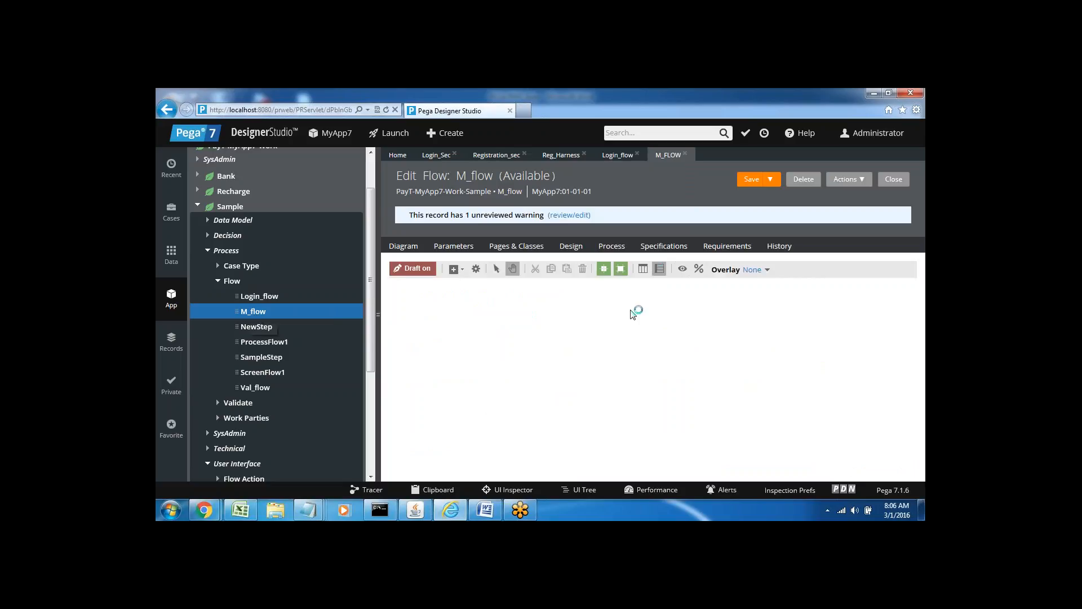
pyautogui.click(858, 181)
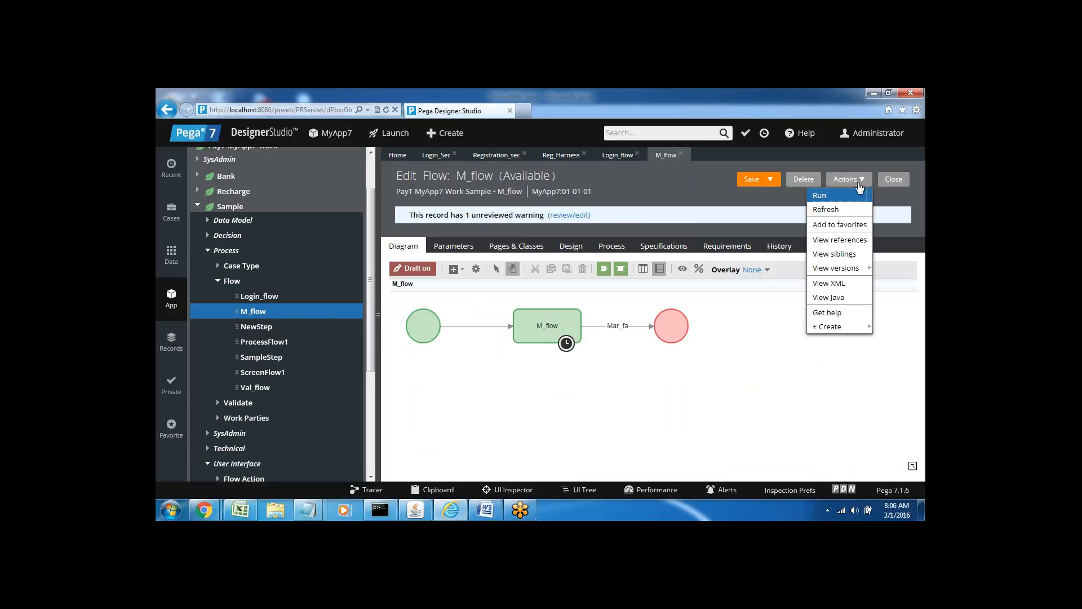
pyautogui.click(827, 197)
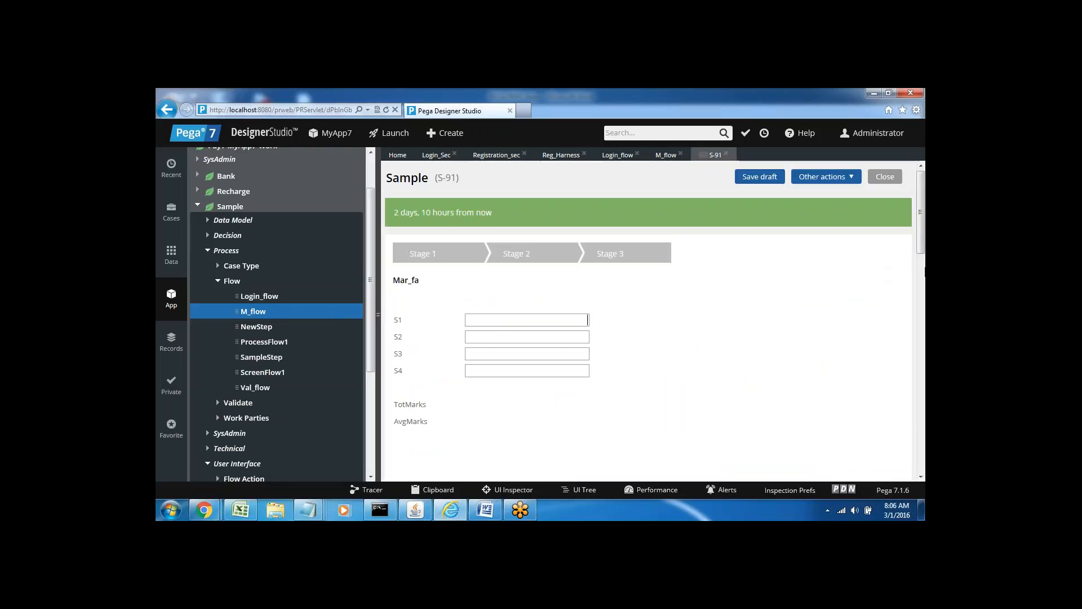
pyautogui.scroll(-5, 905, 302)
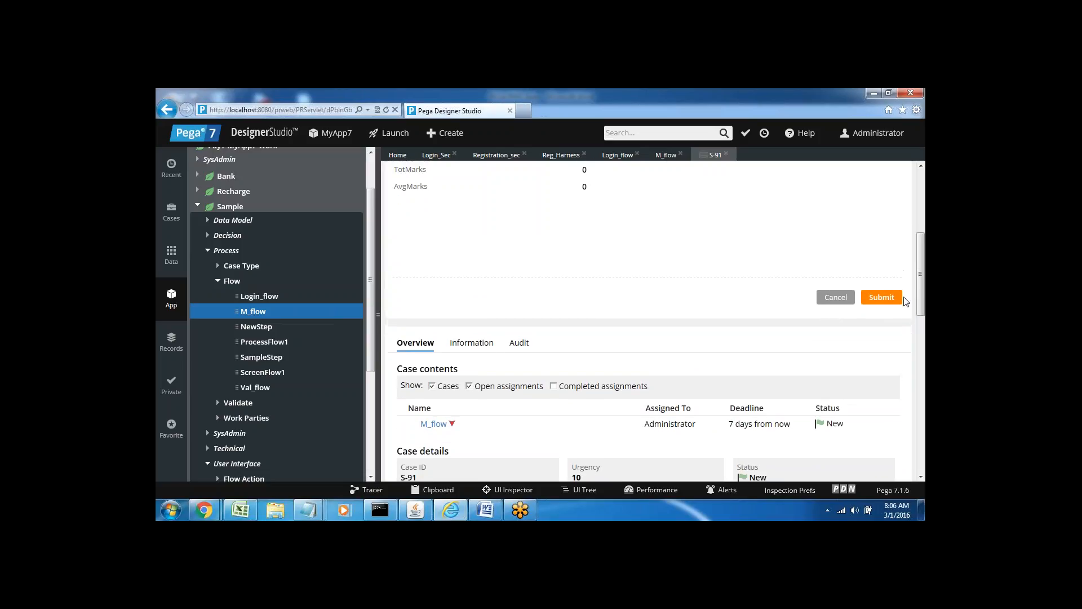
pyautogui.click(881, 299)
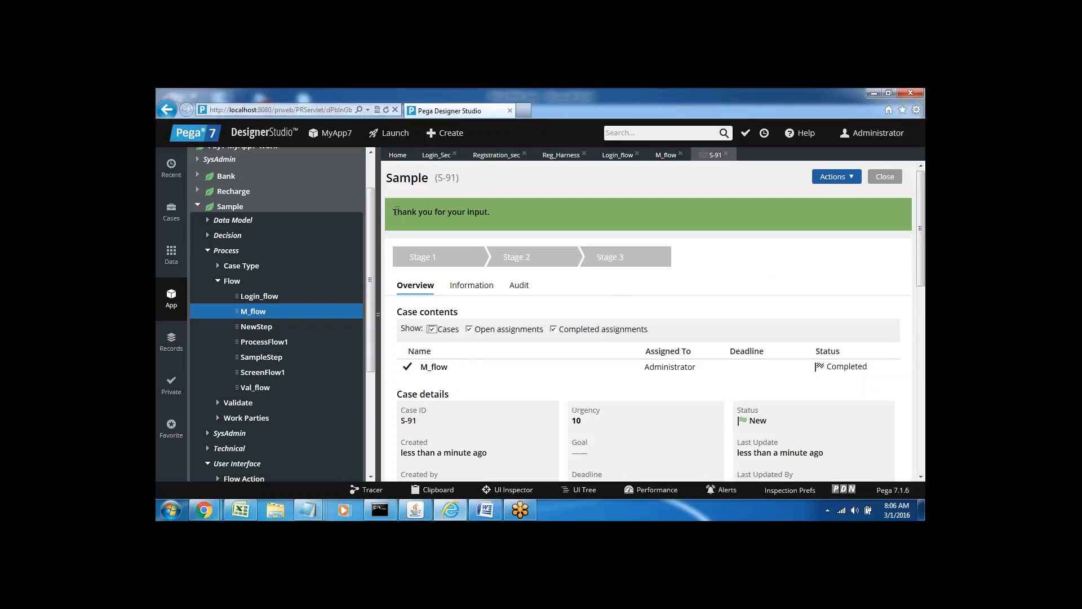
# Highlight the 'Thank you for your input.' confirmation on the completed S-91 case.
pyautogui.moveTo(393, 212); pyautogui.dragTo(494, 213)
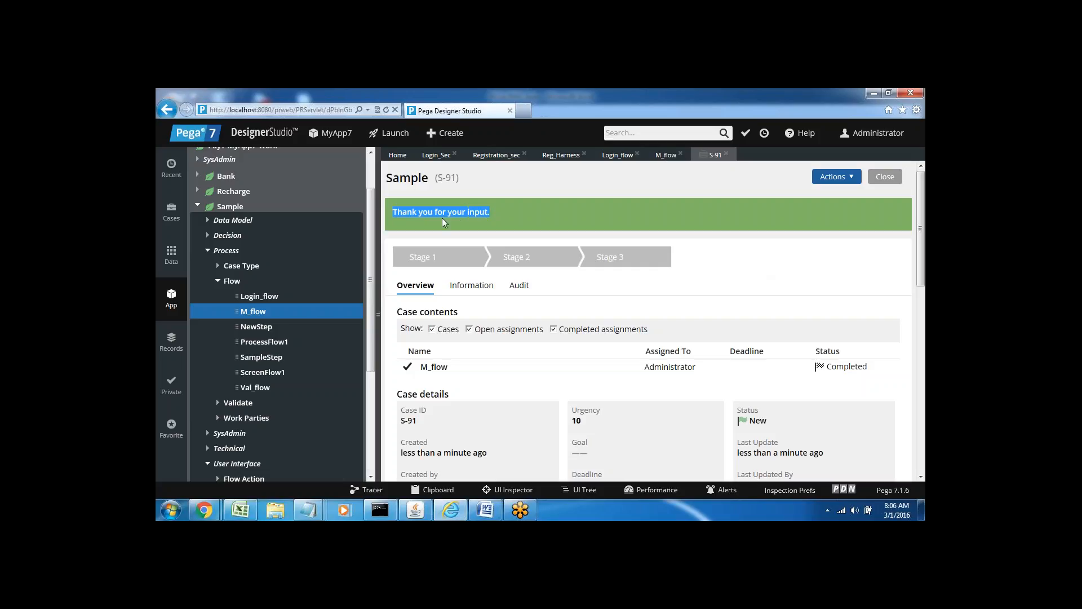
pyautogui.click(507, 208)
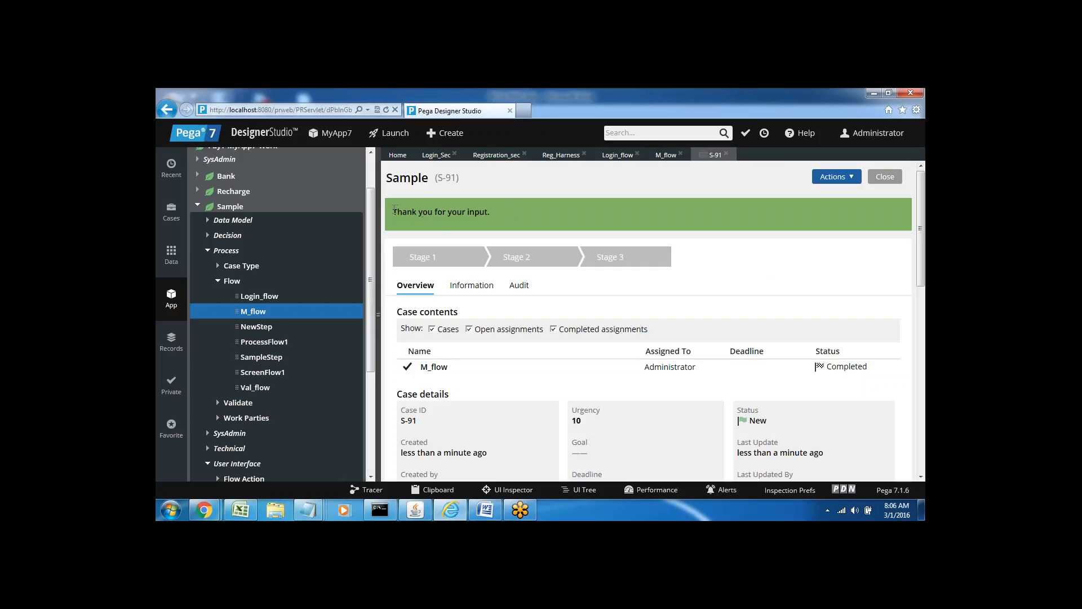
pyautogui.moveTo(395, 208); pyautogui.dragTo(491, 223)
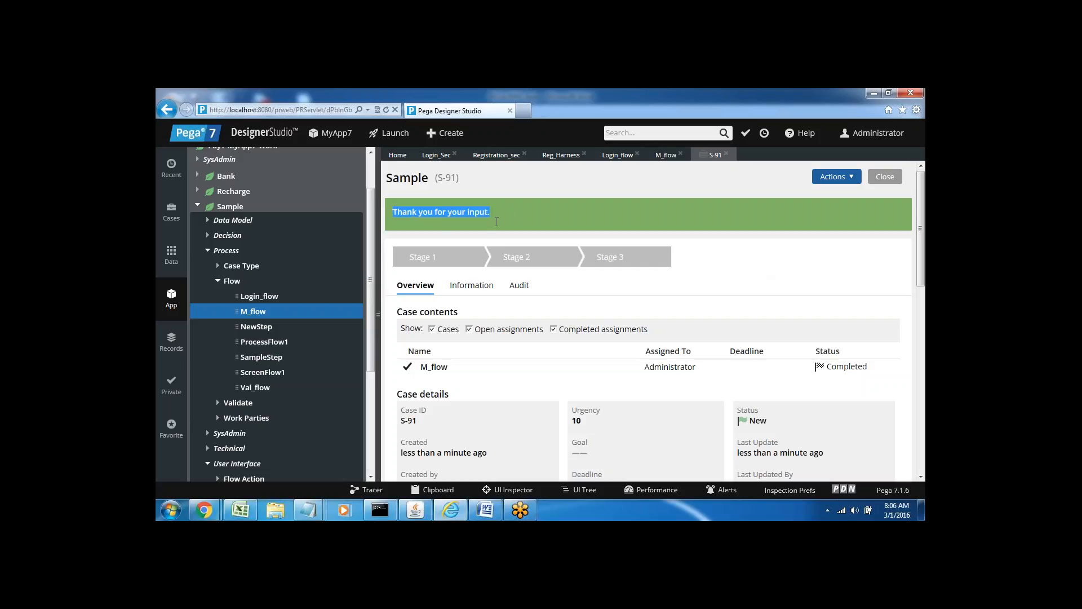
pyautogui.click(485, 511)
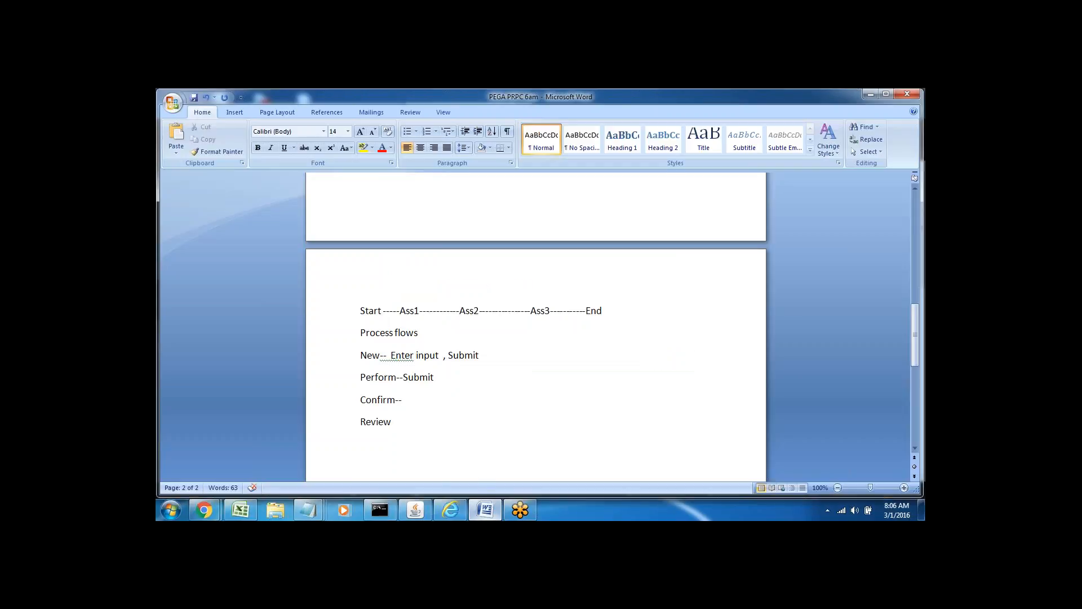
pyautogui.click(484, 511)
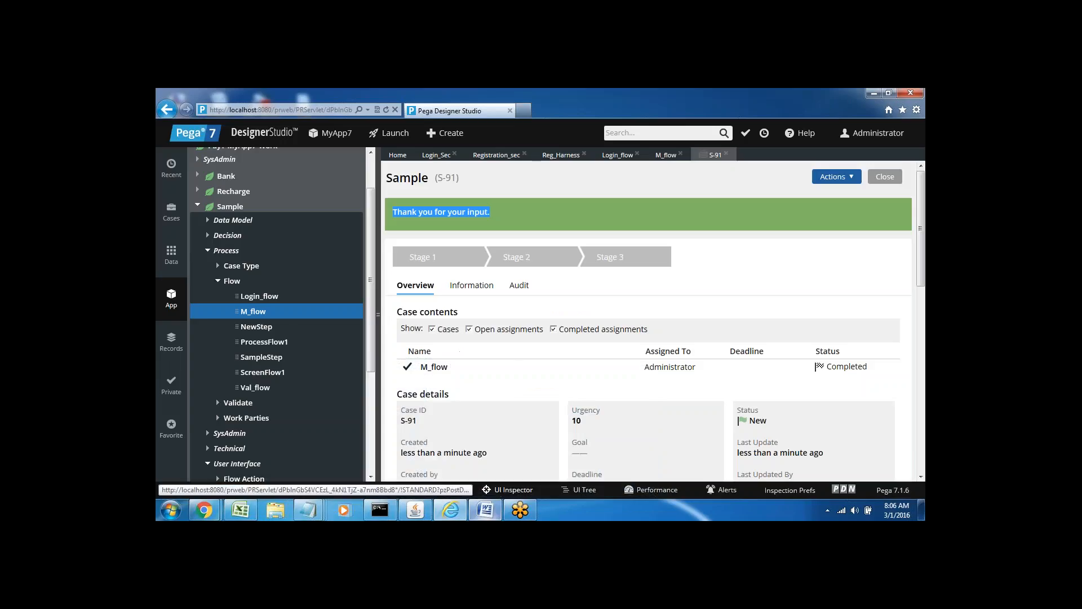
pyautogui.click(395, 212)
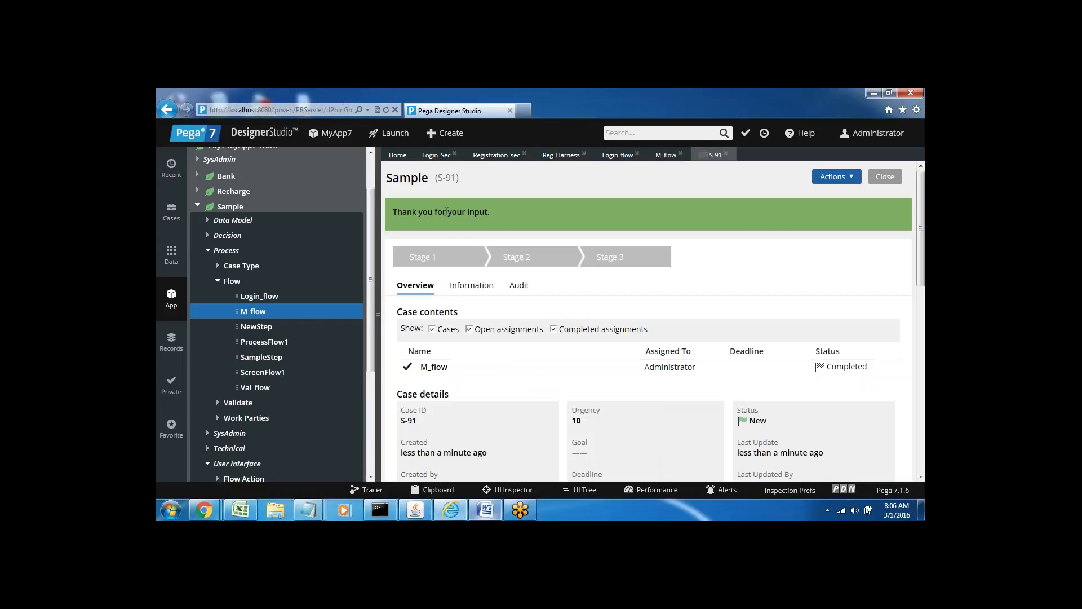
# Complete the Word notes with 'Confirm--default' and 'Review--readonly'.
pyautogui.click(484, 510)
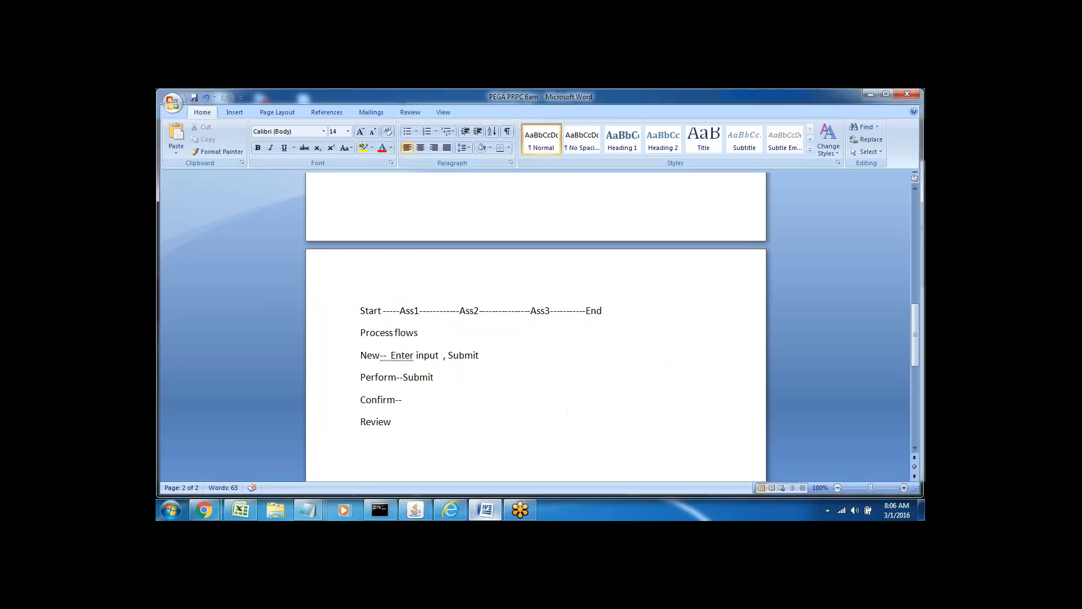
pyautogui.doubleClick(377, 400)
pyautogui.click(404, 400)
pyautogui.write('default')
pyautogui.click(400, 421)
pyautogui.write('--')
pyautogui.write('reado')
pyautogui.write('nly')
# Highlight the Process flows heading and the New, Perform, Confirm and Review lines.
pyautogui.doubleClick(369, 422)
pyautogui.click(372, 463)
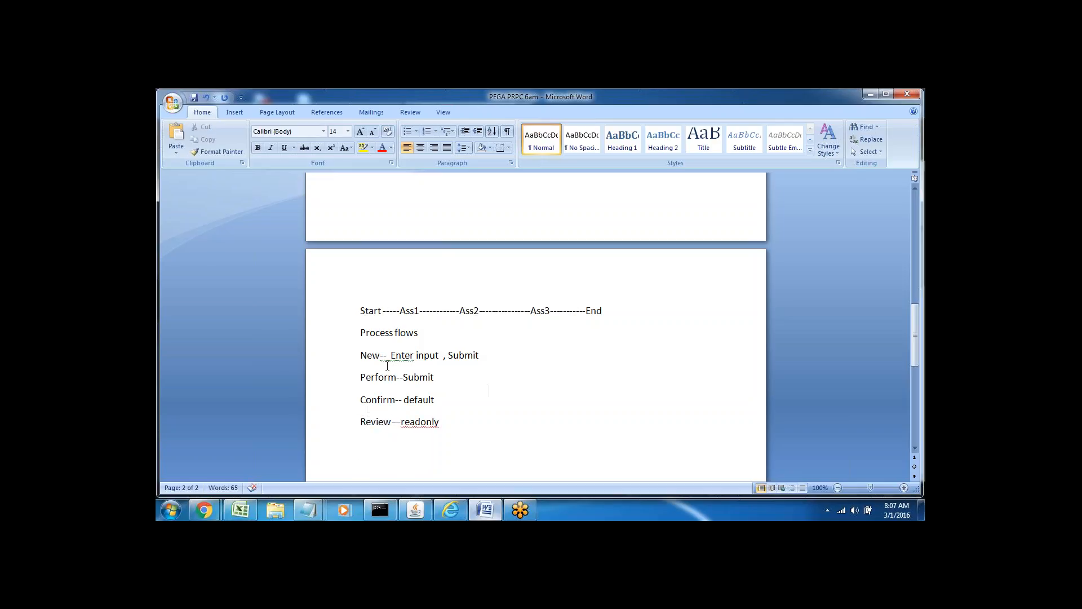
pyautogui.tripleClick(357, 332)
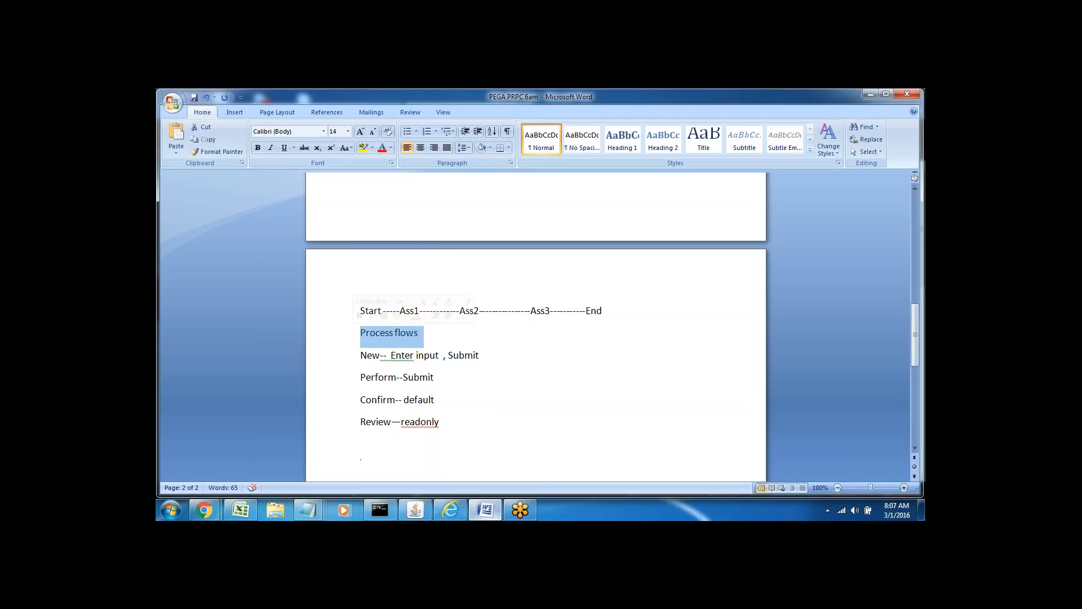
pyautogui.moveTo(362, 352); pyautogui.dragTo(446, 427)
pyautogui.doubleClick(370, 355)
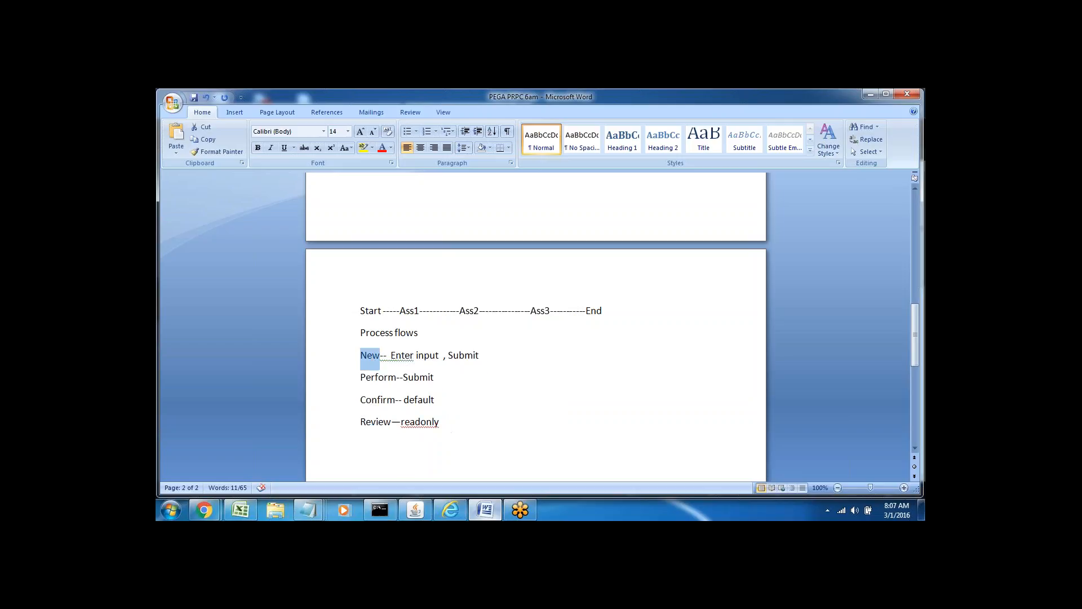
pyautogui.doubleClick(375, 377)
pyautogui.doubleClick(373, 401)
pyautogui.doubleClick(375, 421)
pyautogui.click(389, 451)
# Point out Enter, Perform, Confirm--default and Review--readonly in the process-flow notes.
pyautogui.doubleClick(415, 353)
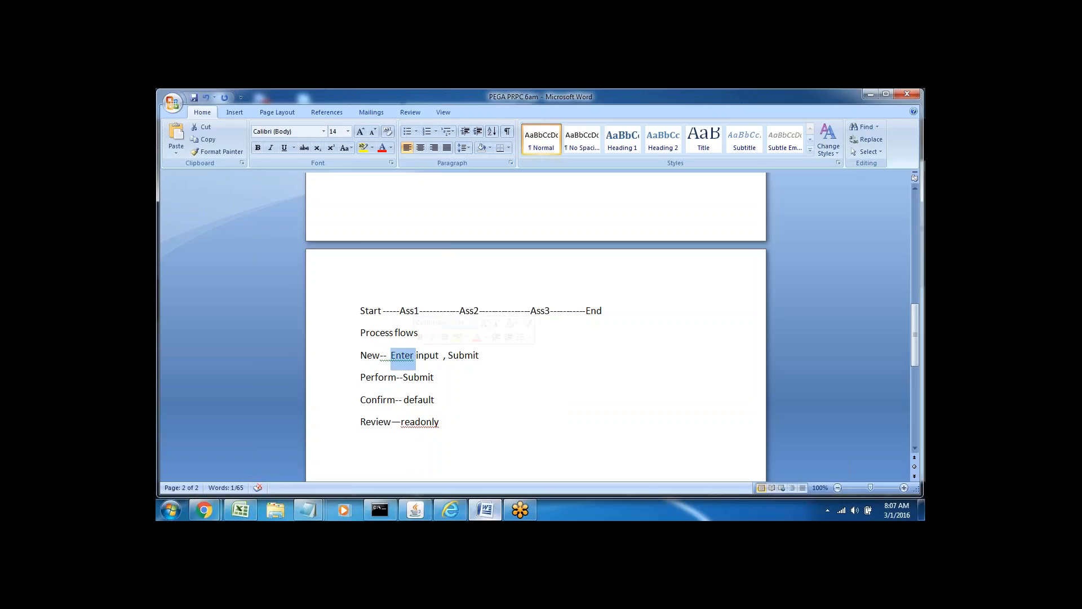
pyautogui.click(383, 376)
pyautogui.doubleClick(383, 377)
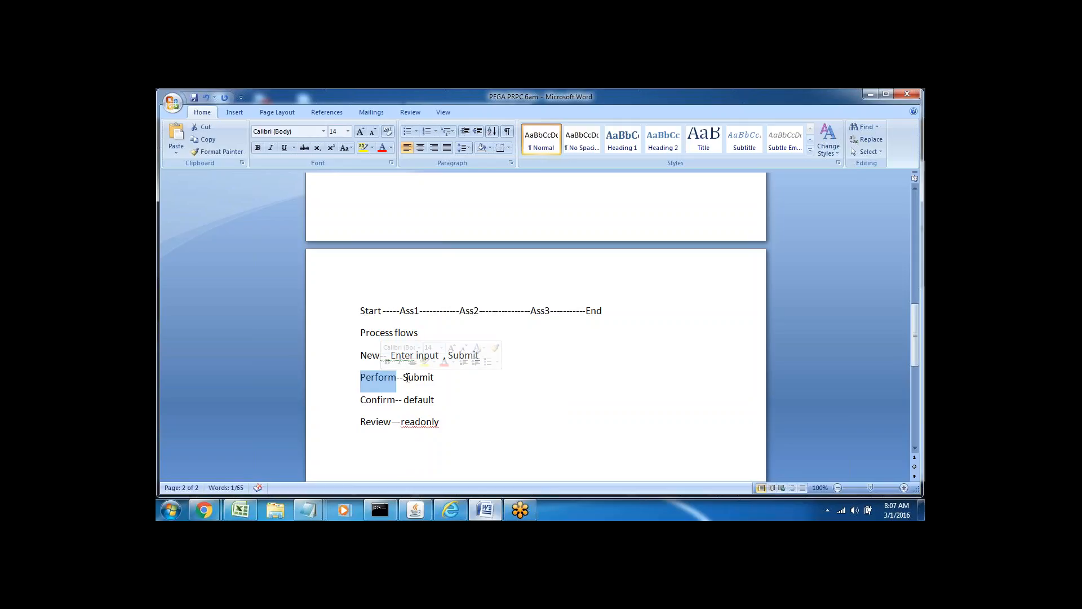
pyautogui.doubleClick(374, 402)
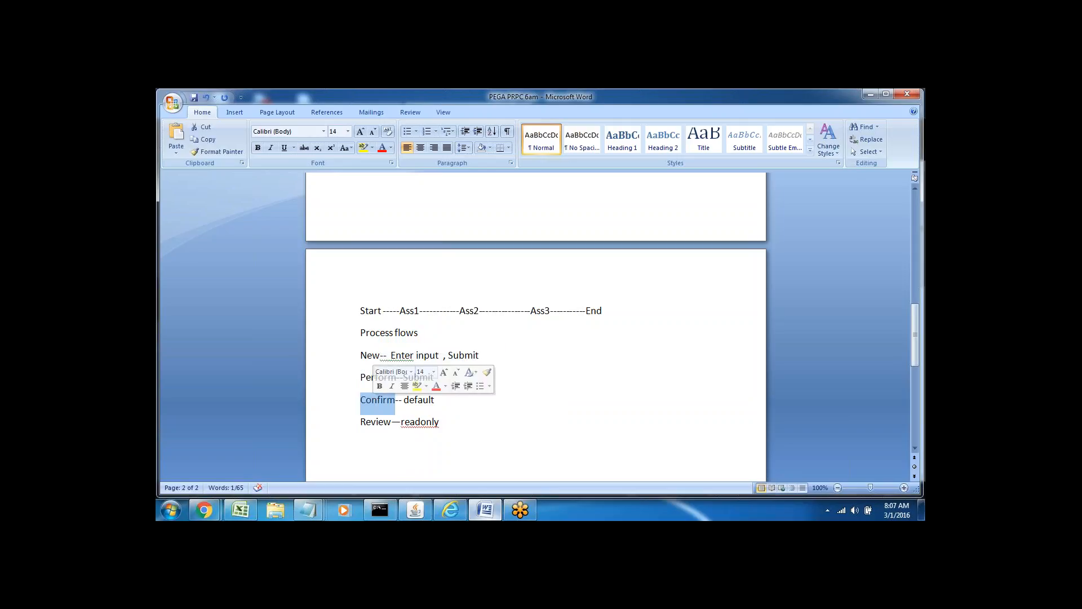
pyautogui.doubleClick(411, 399)
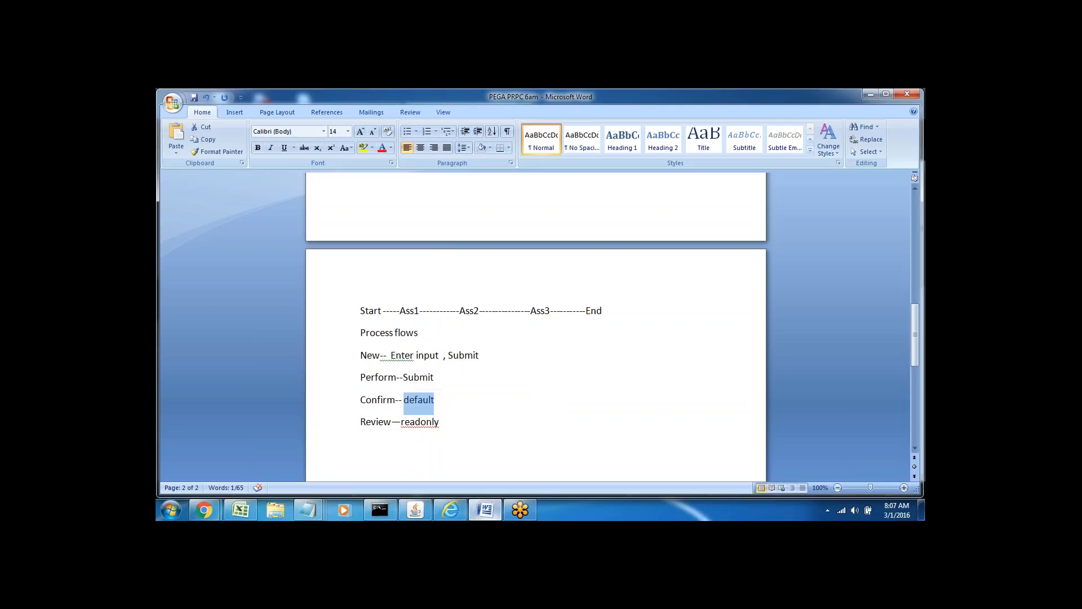
pyautogui.doubleClick(377, 400)
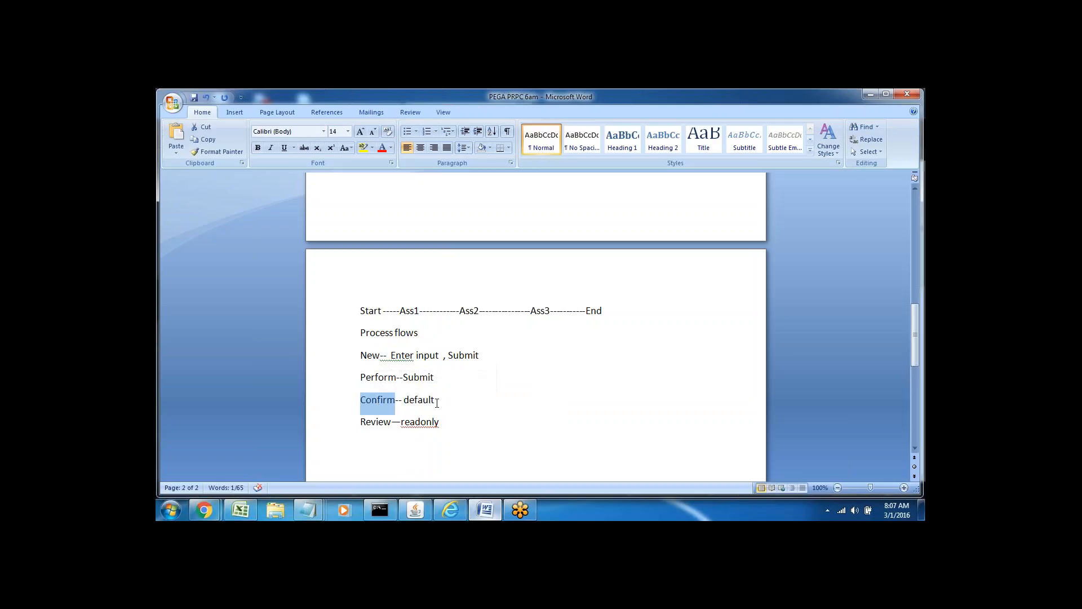
pyautogui.doubleClick(374, 421)
pyautogui.click(421, 422)
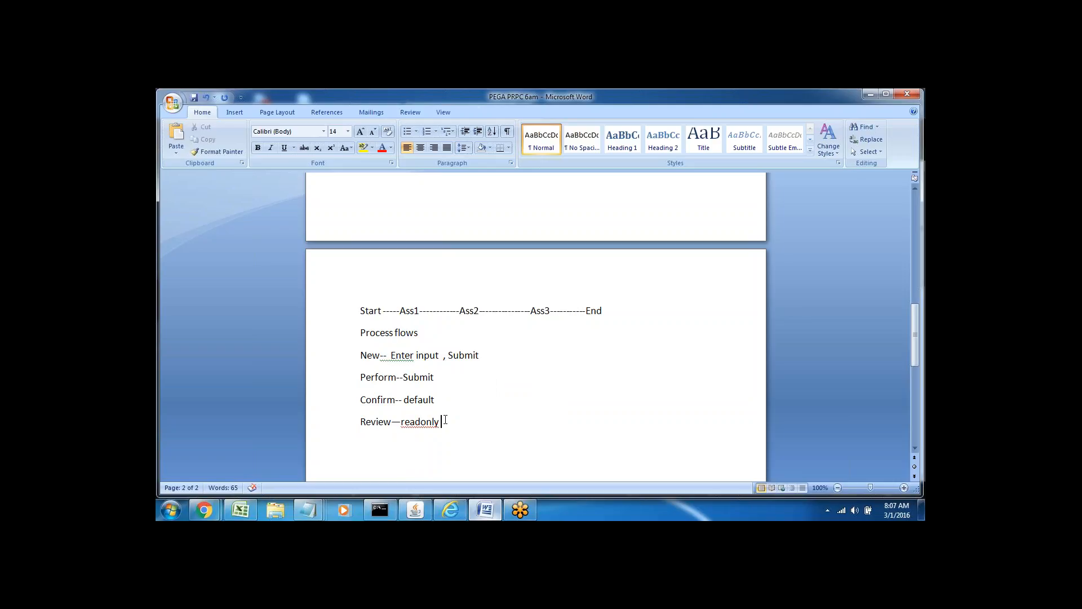
pyautogui.doubleClick(384, 425)
pyautogui.click(459, 427)
pyautogui.click(451, 510)
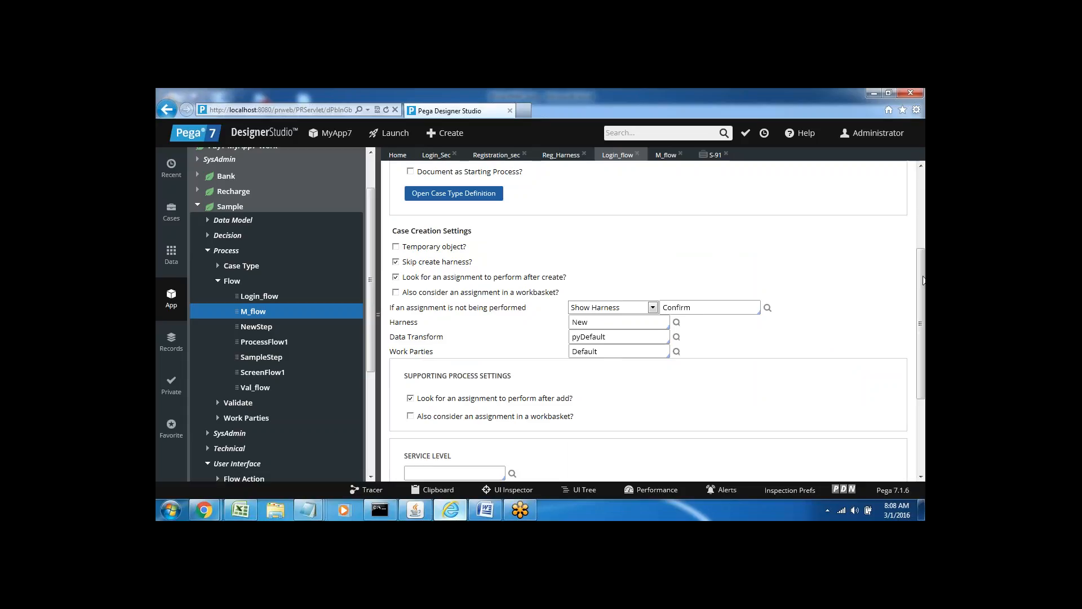
# Scroll Login_flow's case creation settings to the harness New and pyDefault fields, then return to the Word notes.
pyautogui.moveTo(923, 278)
pyautogui.mouseDown()
pyautogui.moveTo(923, 234)
pyautogui.moveTo(923, 274)
pyautogui.mouseUp()
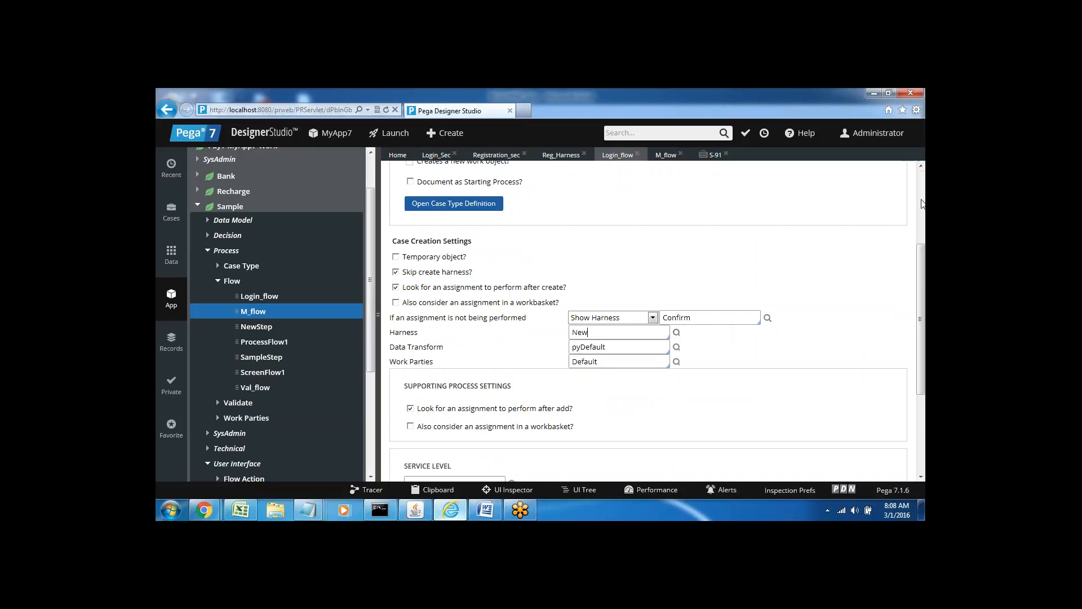
pyautogui.click(922, 203)
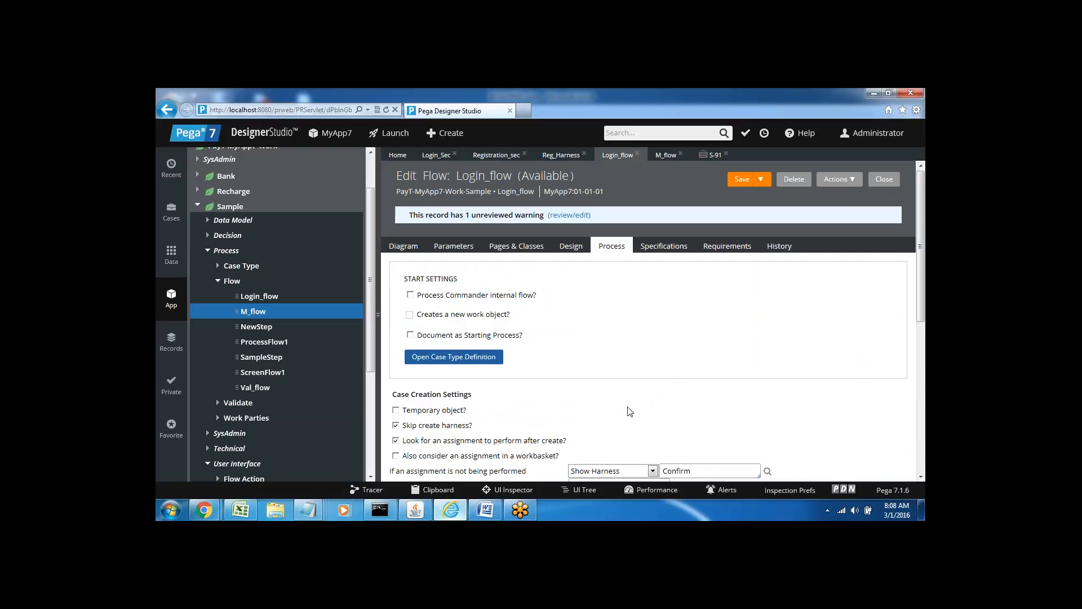
pyautogui.moveTo(919, 282); pyautogui.dragTo(924, 350)
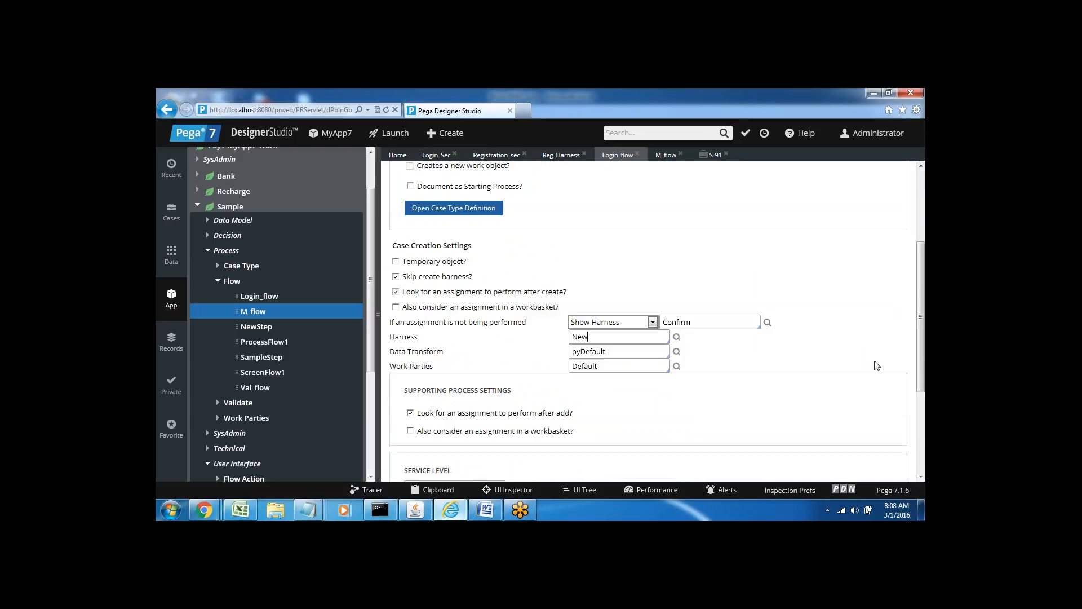
pyautogui.click(483, 509)
pyautogui.press('Down')
pyautogui.press('Down')
pyautogui.press('Down')
pyautogui.press('Down')
pyautogui.press('Down')
pyautogui.press('Down')
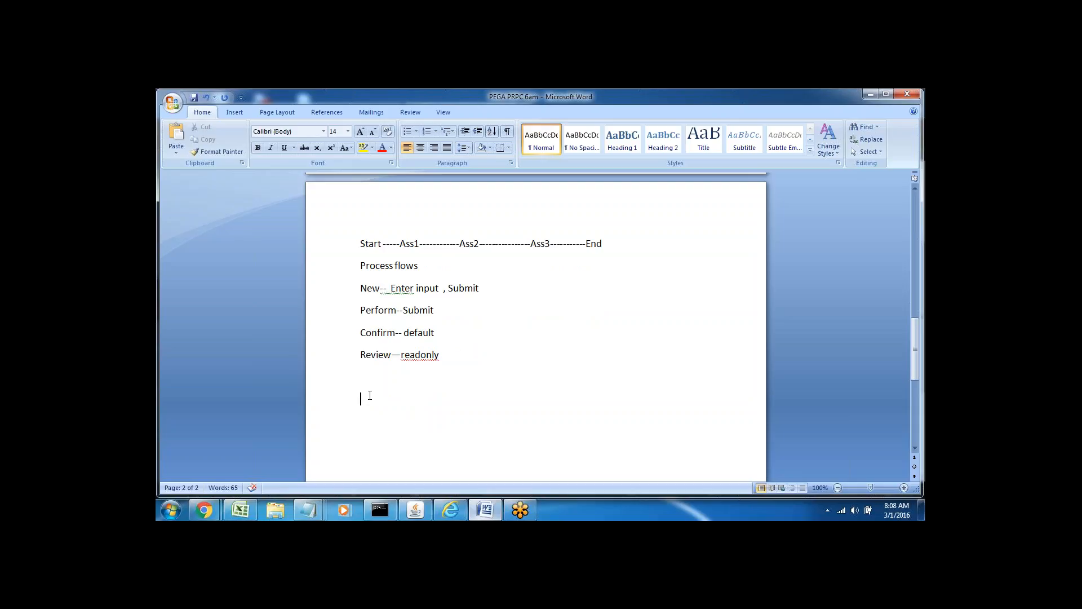
pyautogui.moveTo(369, 395); pyautogui.dragTo(362, 387)
pyautogui.press('Down')
# Inspect the start shape properties of the ScreenFlow1 flow.
pyautogui.click(450, 510)
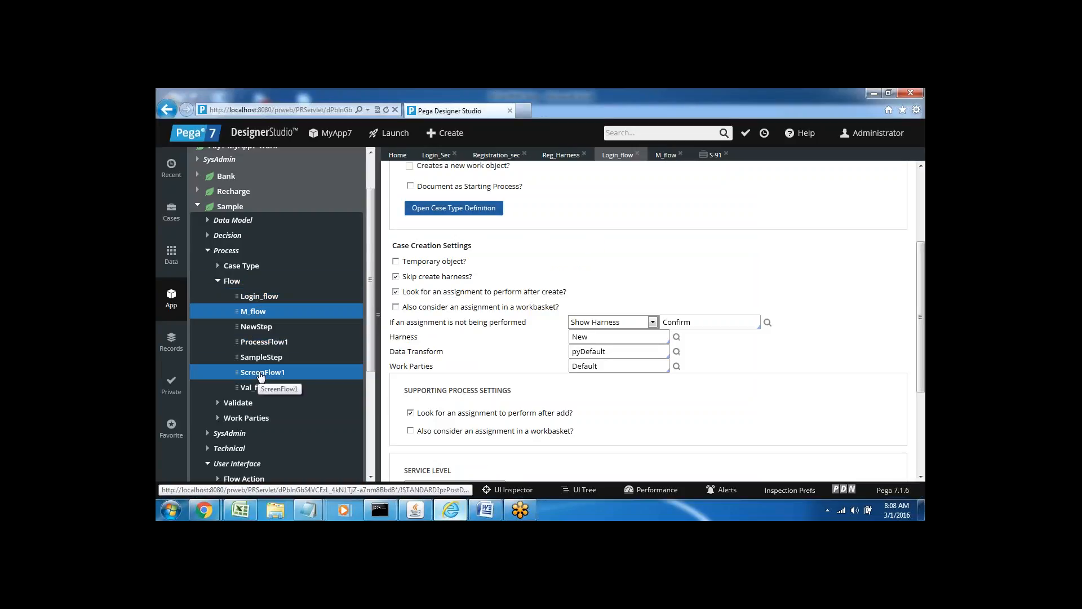
pyautogui.click(261, 374)
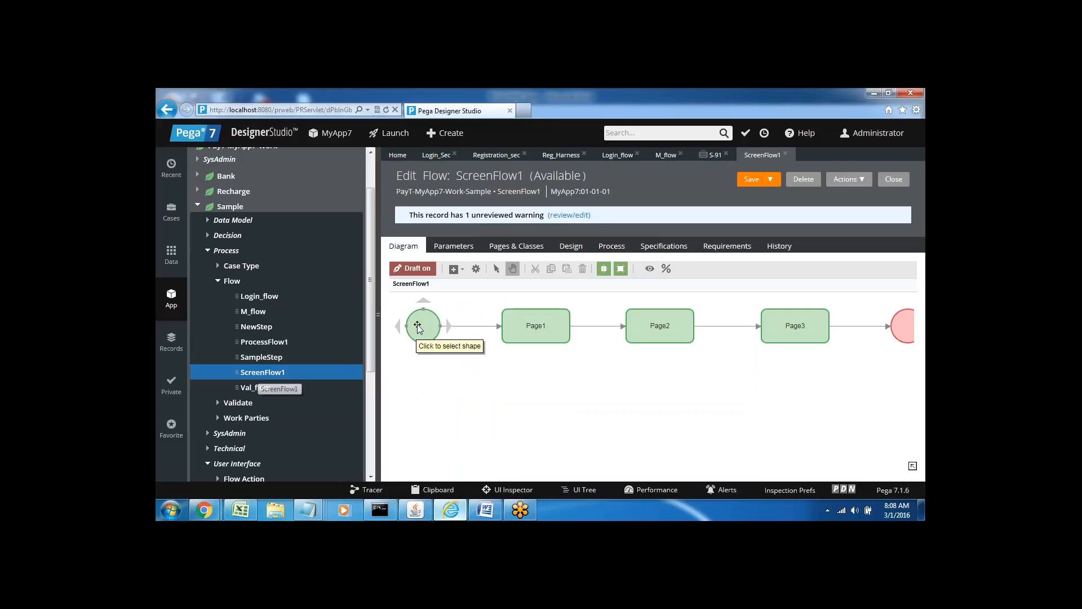
pyautogui.click(421, 327)
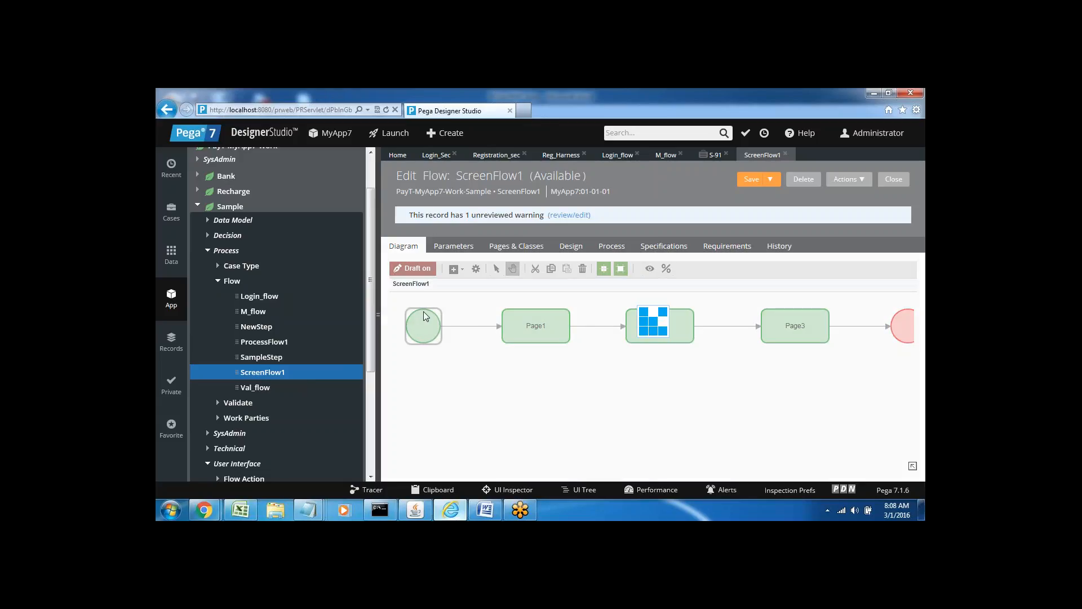
pyautogui.doubleClick(423, 322)
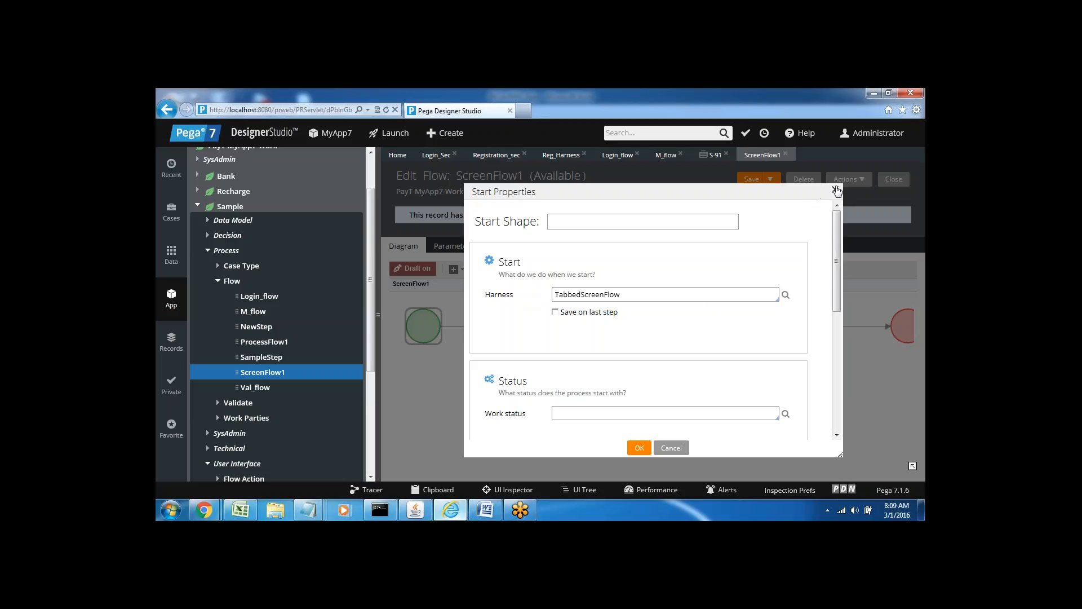
pyautogui.click(835, 192)
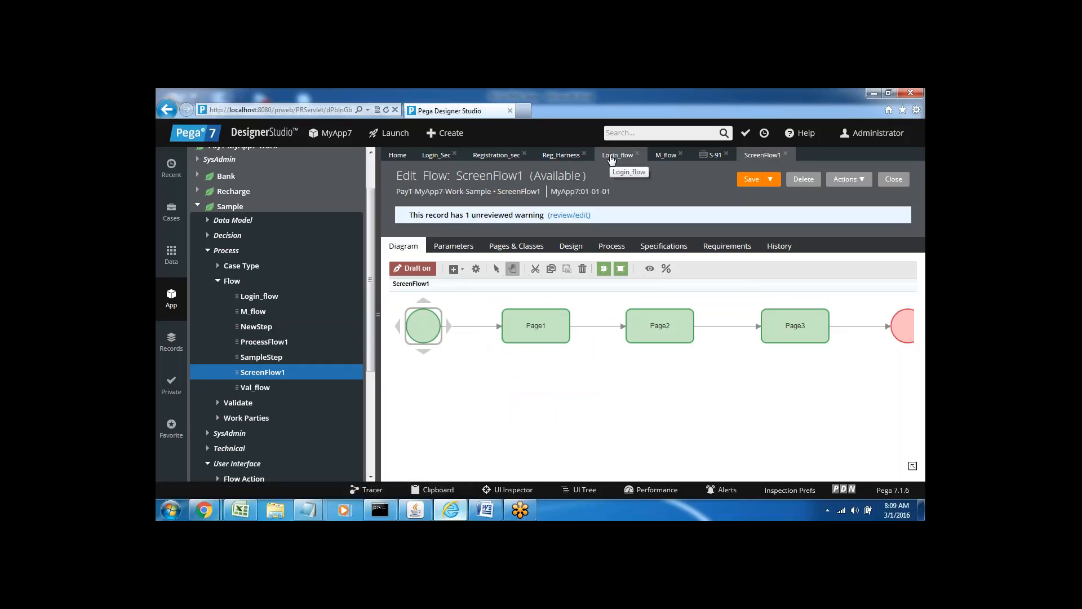
# Inspect the start shape properties on the Login_flow diagram.
pyautogui.click(612, 158)
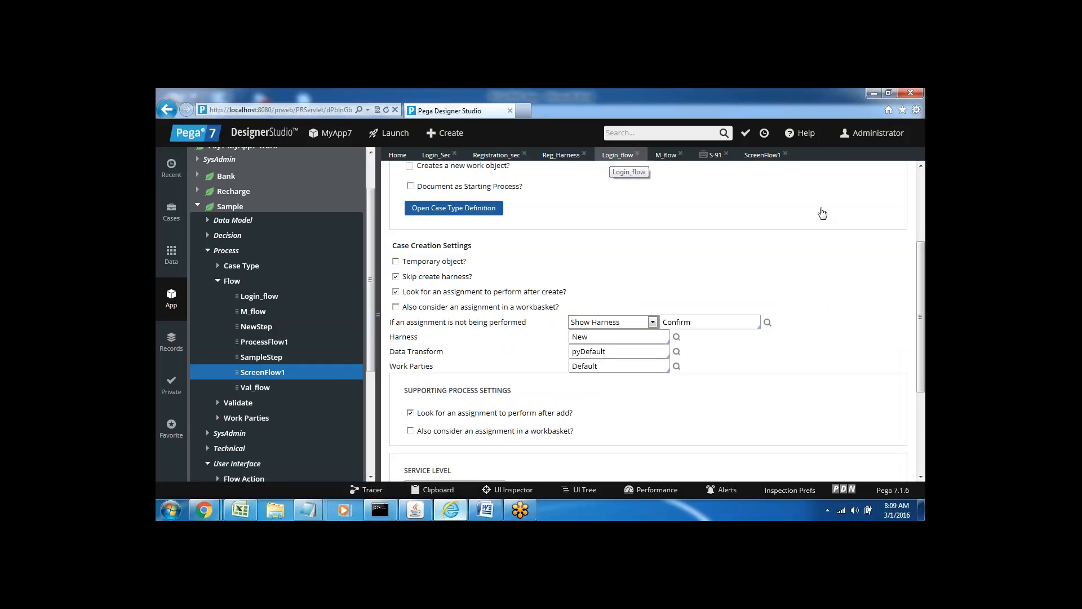
pyautogui.click(921, 208)
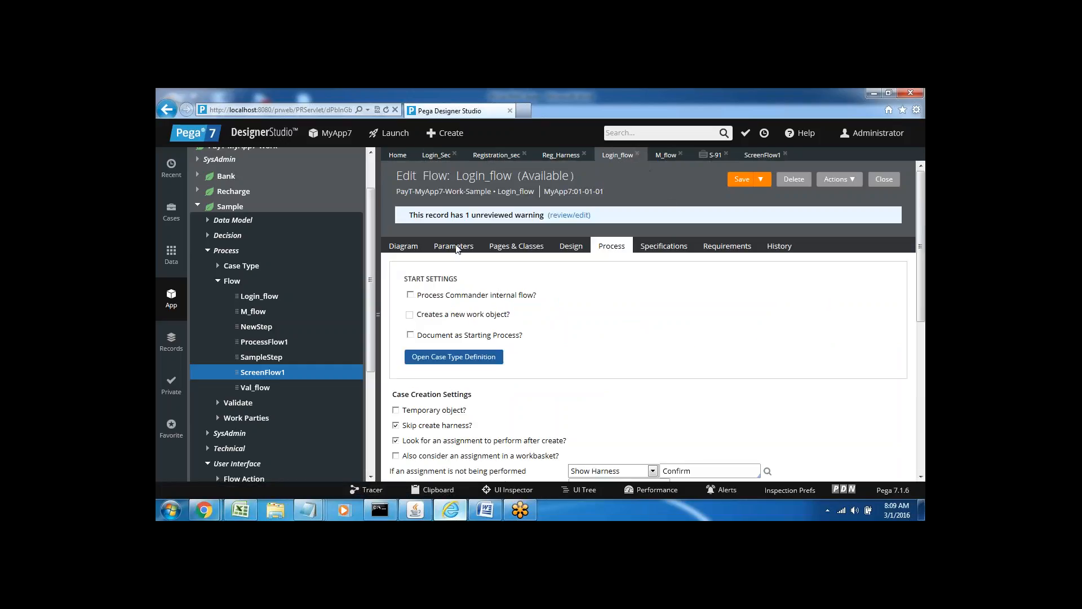
pyautogui.click(403, 250)
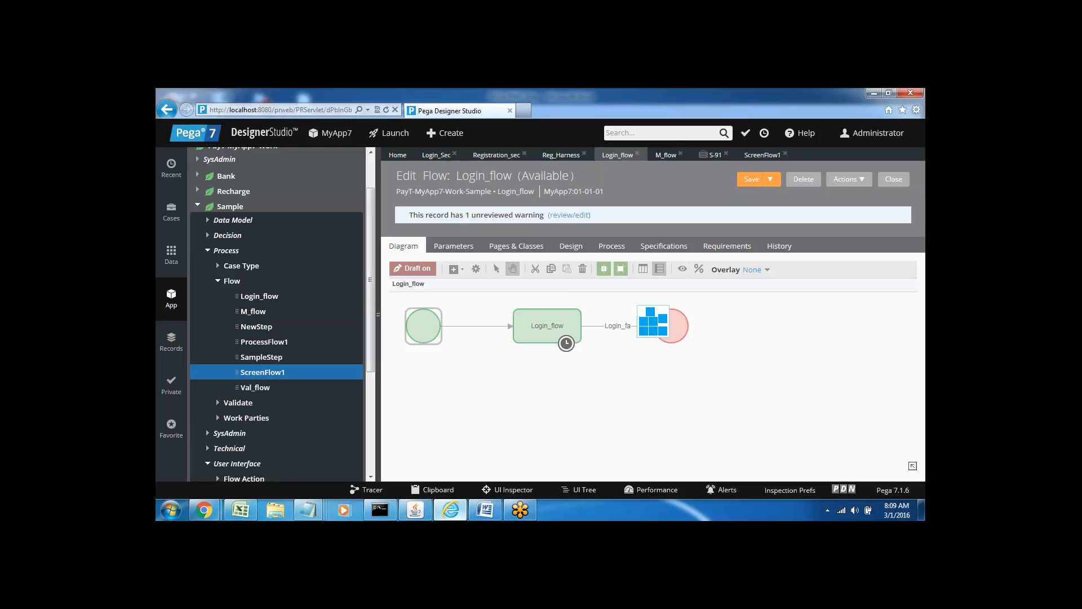
pyautogui.doubleClick(422, 328)
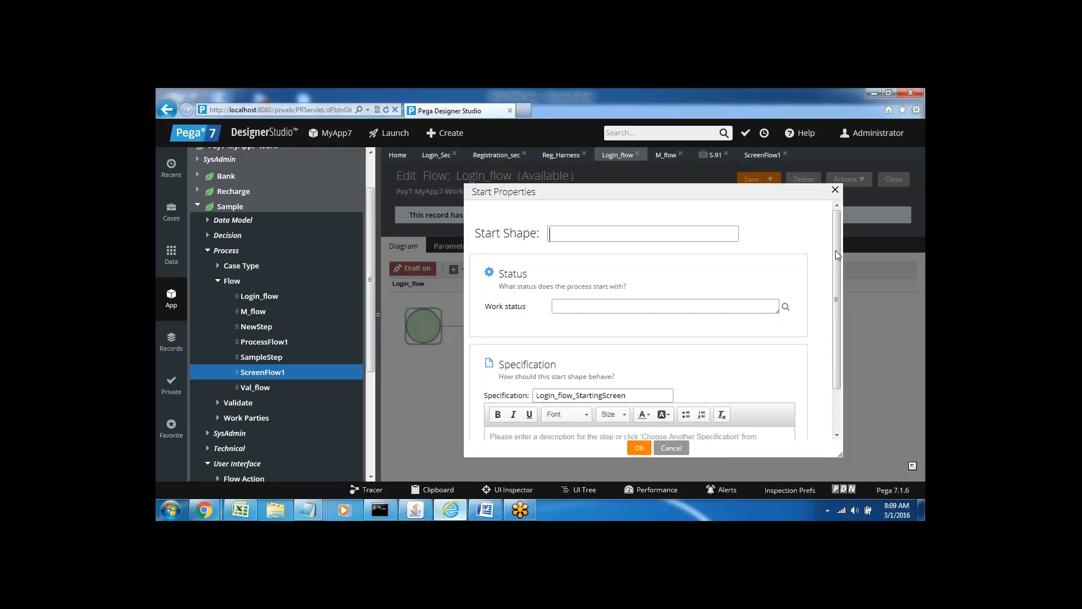
pyautogui.scroll(-1, 836, 259)
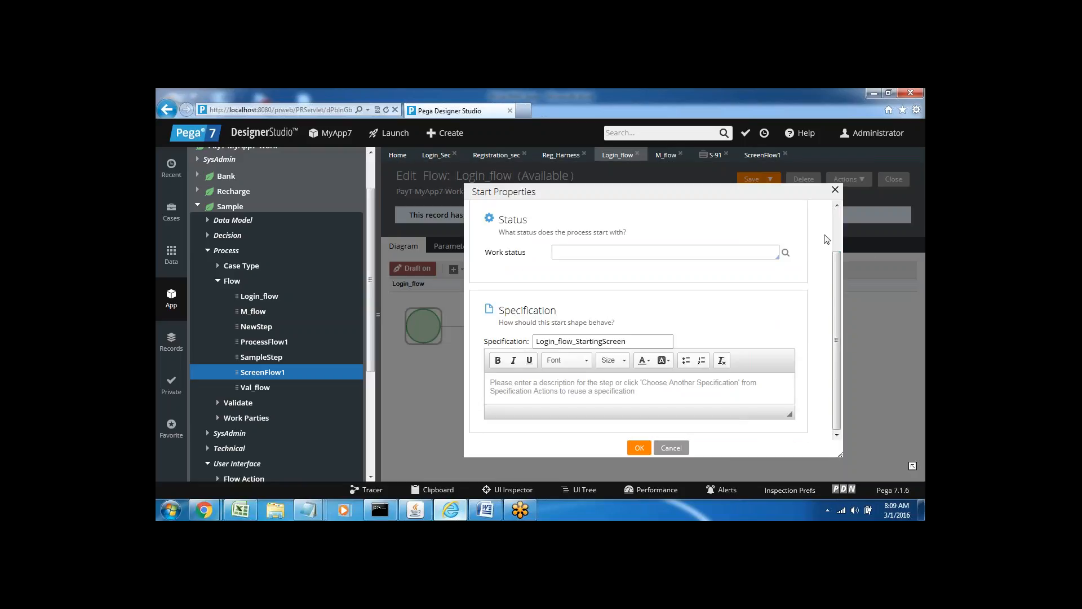
pyautogui.click(835, 191)
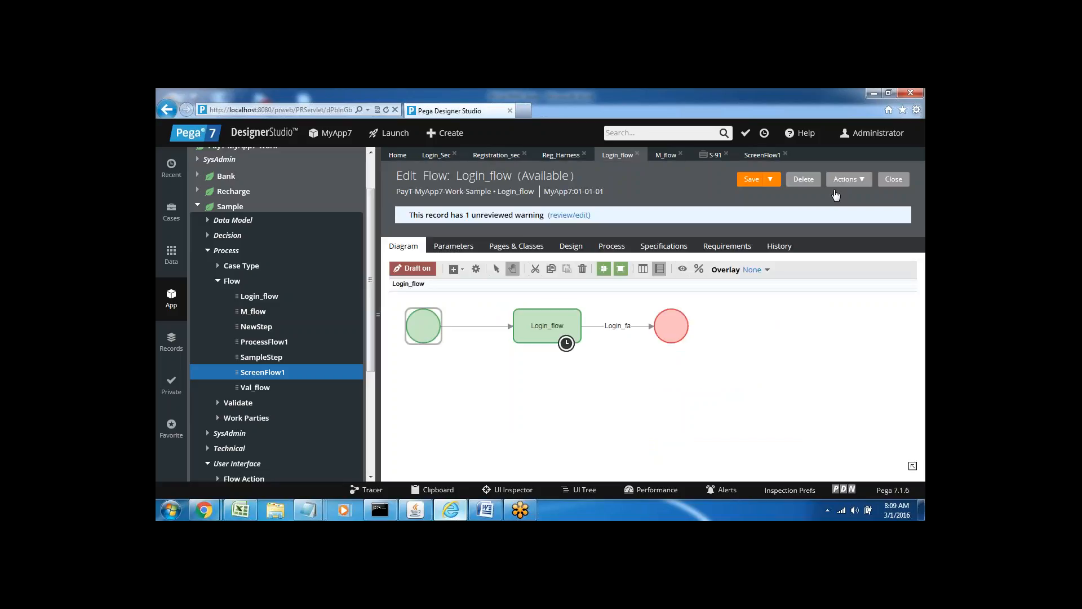
# Review the earlier Word notes, highlighting the Harness--- and User Interface lines.
pyautogui.hotkey('alt', 'Tab')
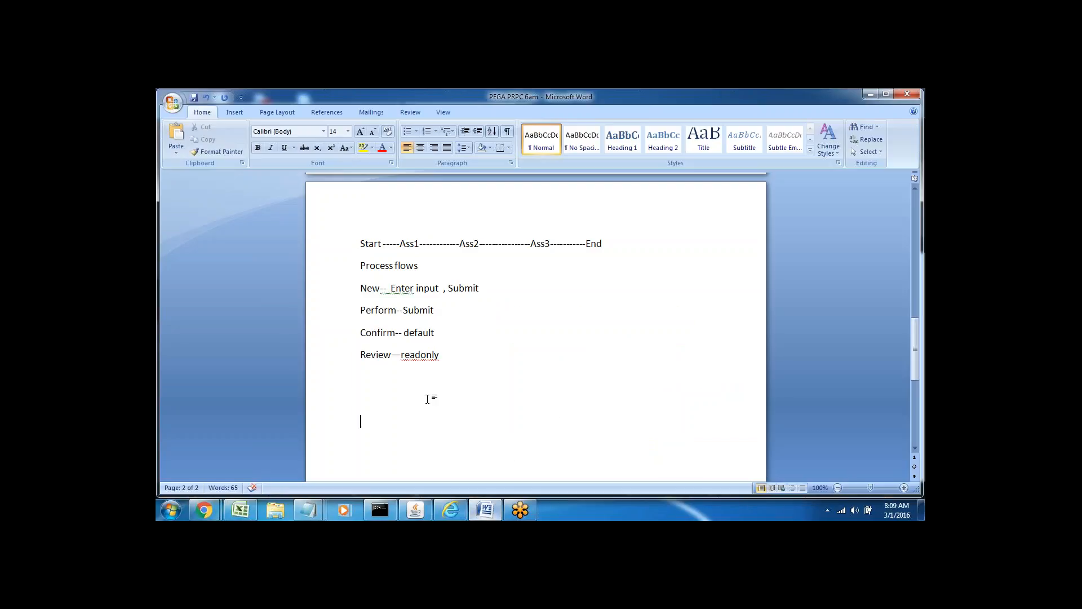
pyautogui.scroll(-2, 427, 399)
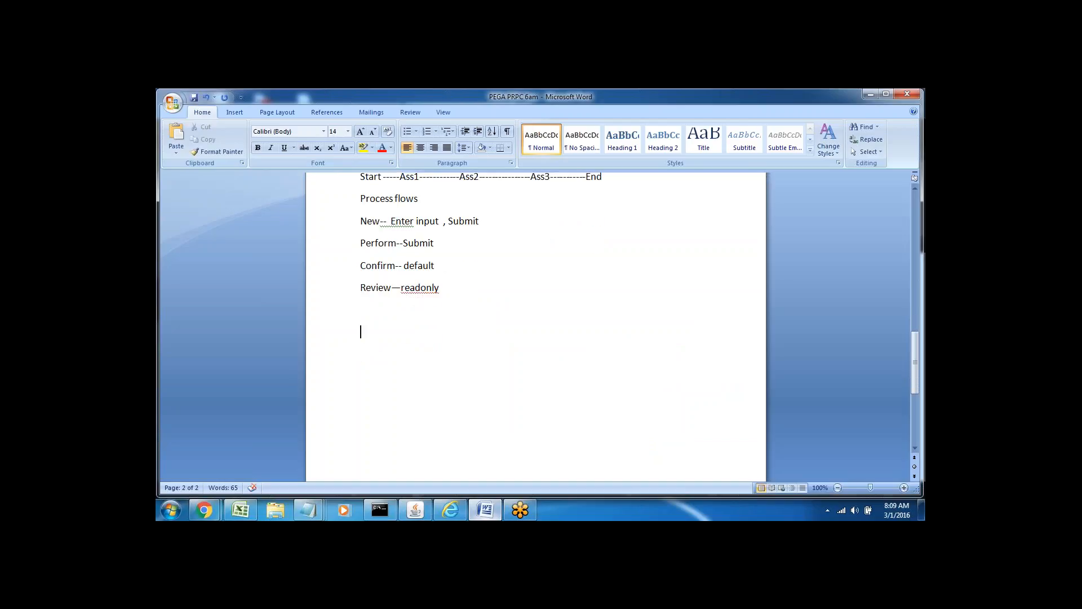
pyautogui.scroll(8, 535, 327)
pyautogui.scroll(1, 535, 327)
pyautogui.press('Up')
pyautogui.press('Up')
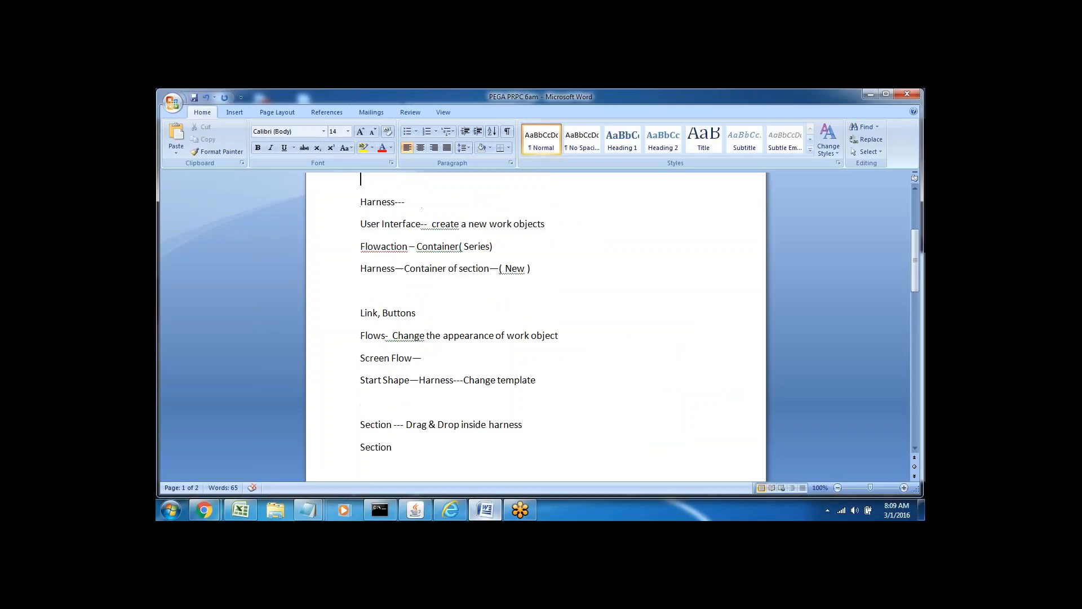
pyautogui.press('Up')
pyautogui.press('Up')
pyautogui.press('Up')
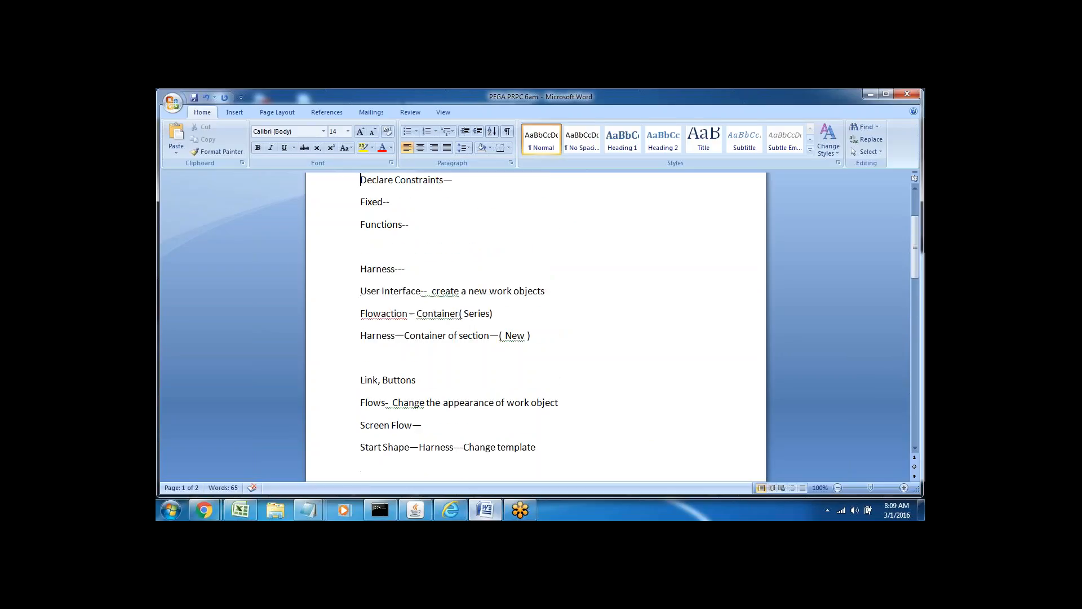
pyautogui.press('Up')
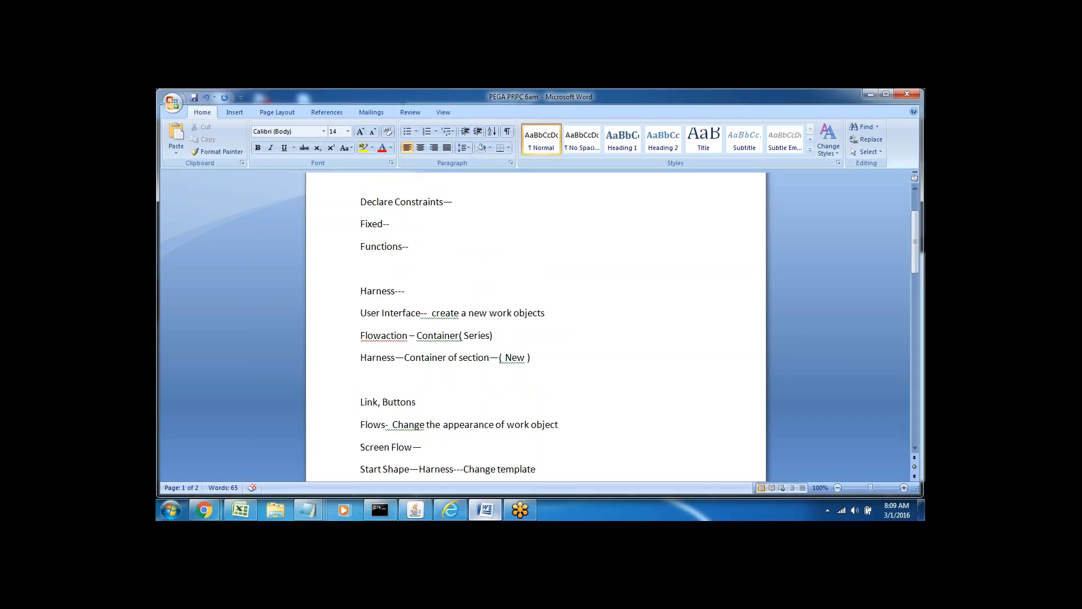
pyautogui.tripleClick(383, 298)
pyautogui.tripleClick(447, 313)
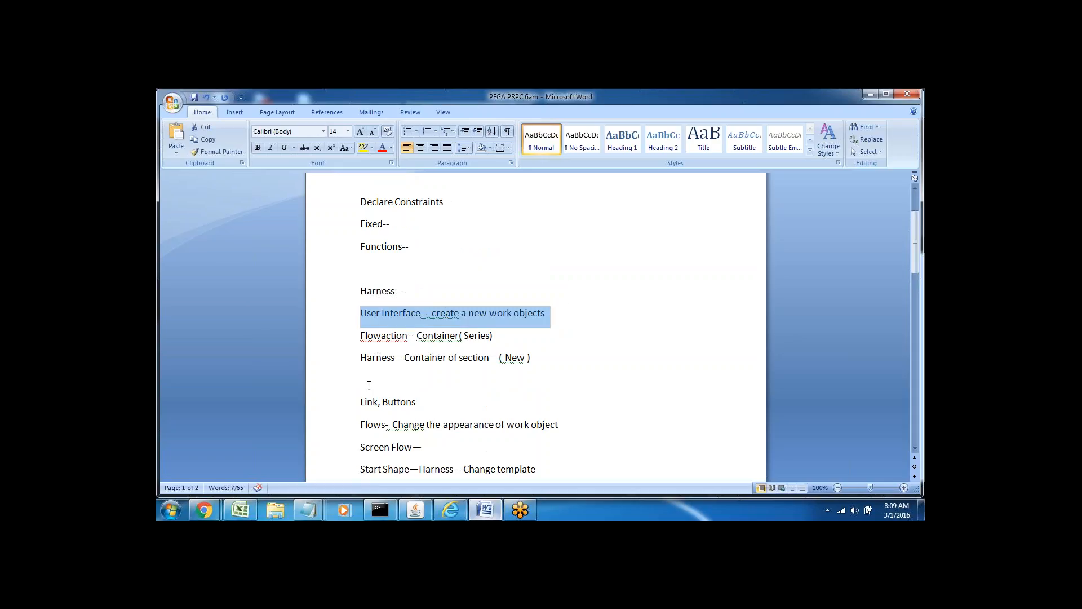
# Move past the Review--readonly line and start a new page.
pyautogui.click(442, 380)
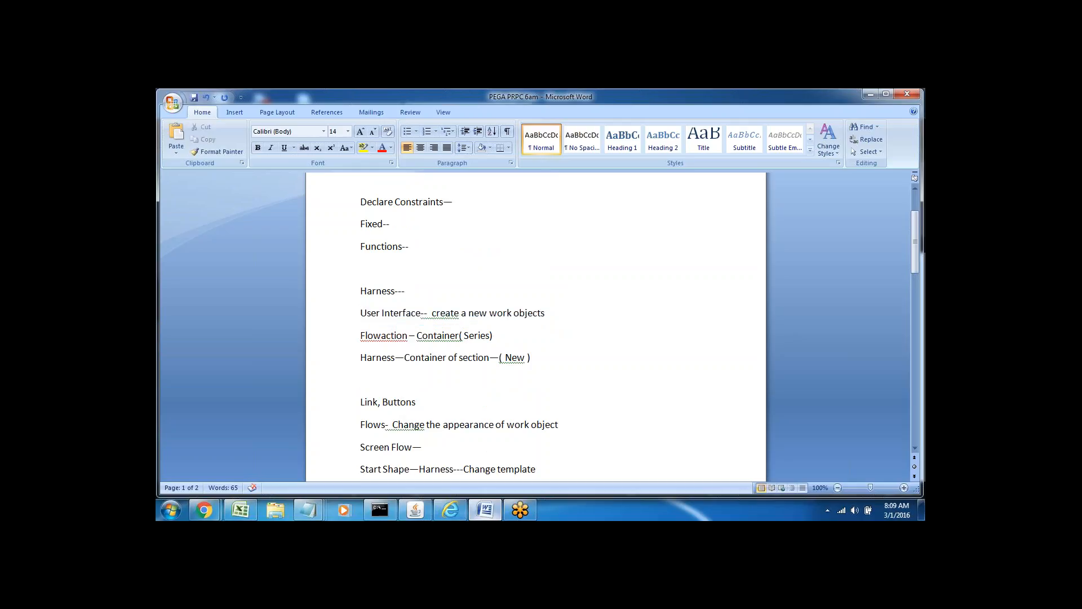
pyautogui.press('Down')
pyautogui.press('Down')
pyautogui.press('Down')
pyautogui.press('Down')
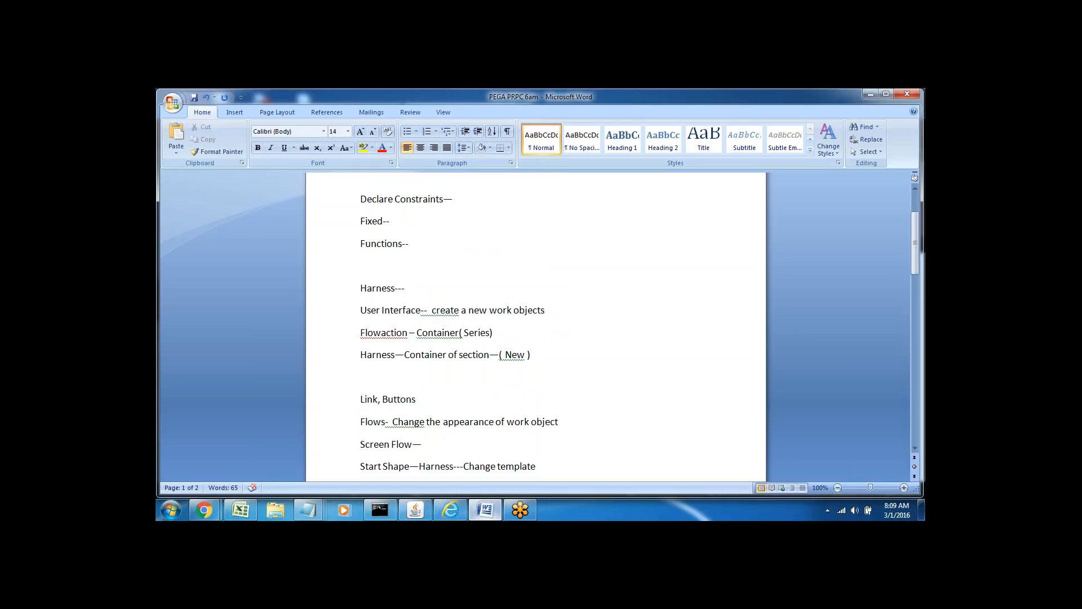
pyautogui.press('Down')
pyautogui.press('Down')
pyautogui.press('Down')
pyautogui.press('Down')
pyautogui.press('Down')
pyautogui.press('Down')
pyautogui.press('Down')
pyautogui.press('Down')
pyautogui.press('Down')
pyautogui.press('Down')
pyautogui.press('Down')
pyautogui.press('Down')
pyautogui.press('Down')
pyautogui.press('Down')
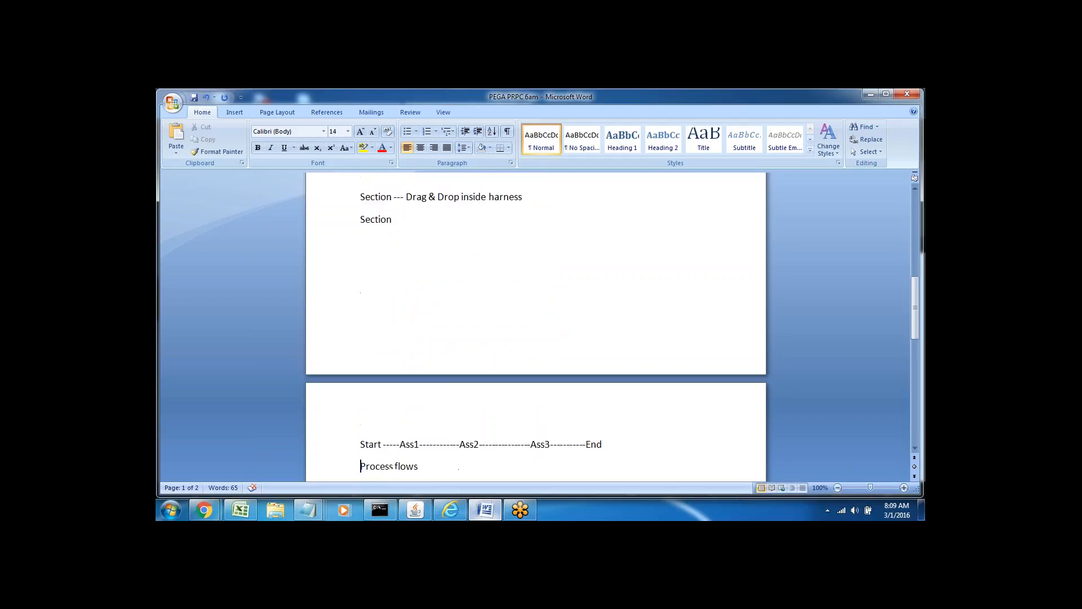
pyautogui.press('Down')
pyautogui.press('Down')
pyautogui.press('Down')
pyautogui.press('Down')
pyautogui.press('Down')
pyautogui.press('Down')
pyautogui.press('Down')
pyautogui.press('Down')
pyautogui.press('Down')
pyautogui.press('Down')
pyautogui.press('Down')
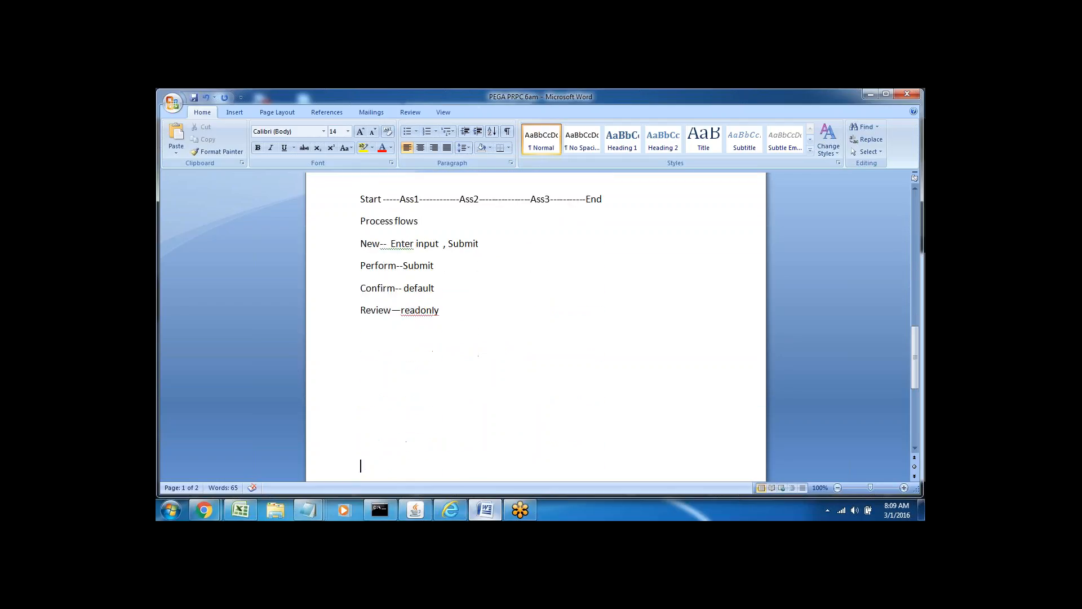
pyautogui.press('Return')
pyautogui.press('Return')
pyautogui.press('Return')
pyautogui.press('Return')
pyautogui.press('Return')
pyautogui.press('Return')
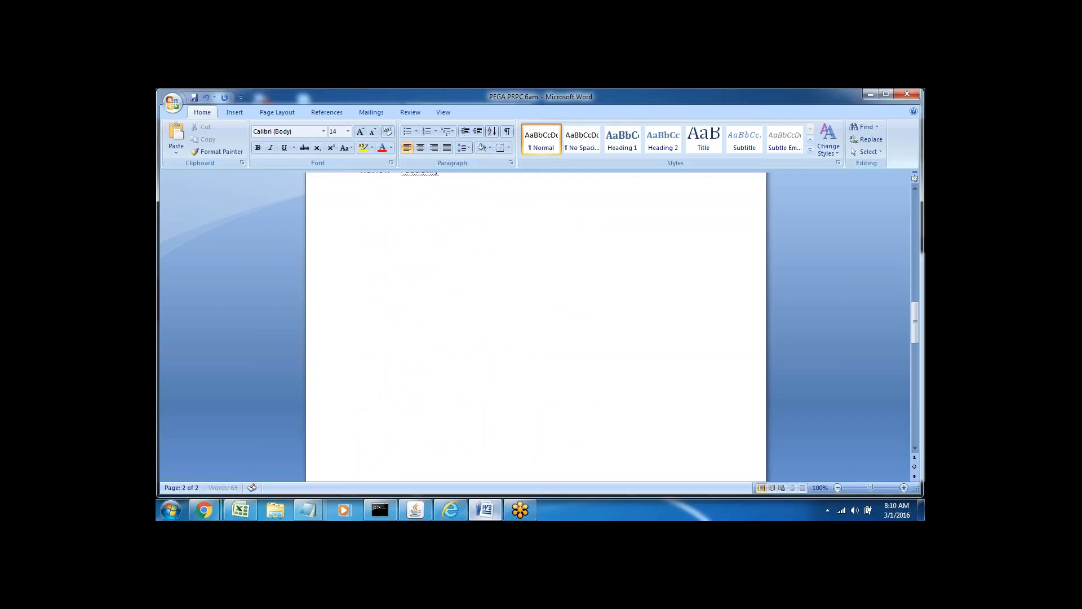
# Type the 'Application Documentation' and 'Wizard--' headings at the top of the new page.
pyautogui.click(367, 216)
pyautogui.write('Application Documentation—')
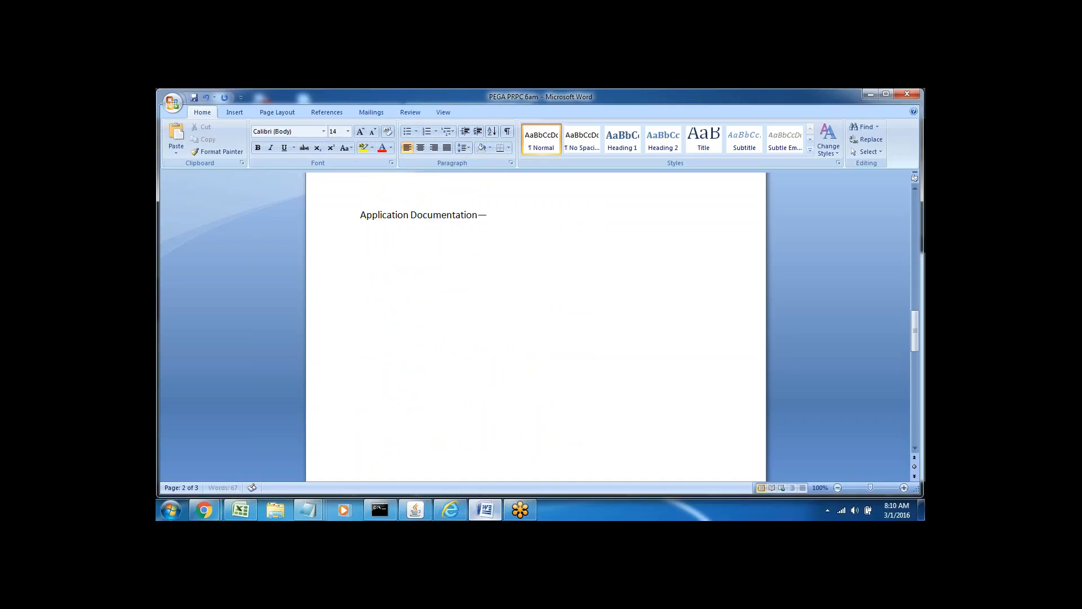
pyautogui.press('Return')
pyautogui.click(336, 222)
pyautogui.click(377, 270)
pyautogui.press('Return')
pyautogui.write('Wi')
pyautogui.write('zard')
pyautogui.write('--')
# Type the line 'Application--Ruleset---case----Rule type--Rule', fixing typos along the way.
pyautogui.write('Applicat')
pyautogui.write('ion')
pyautogui.write('--')
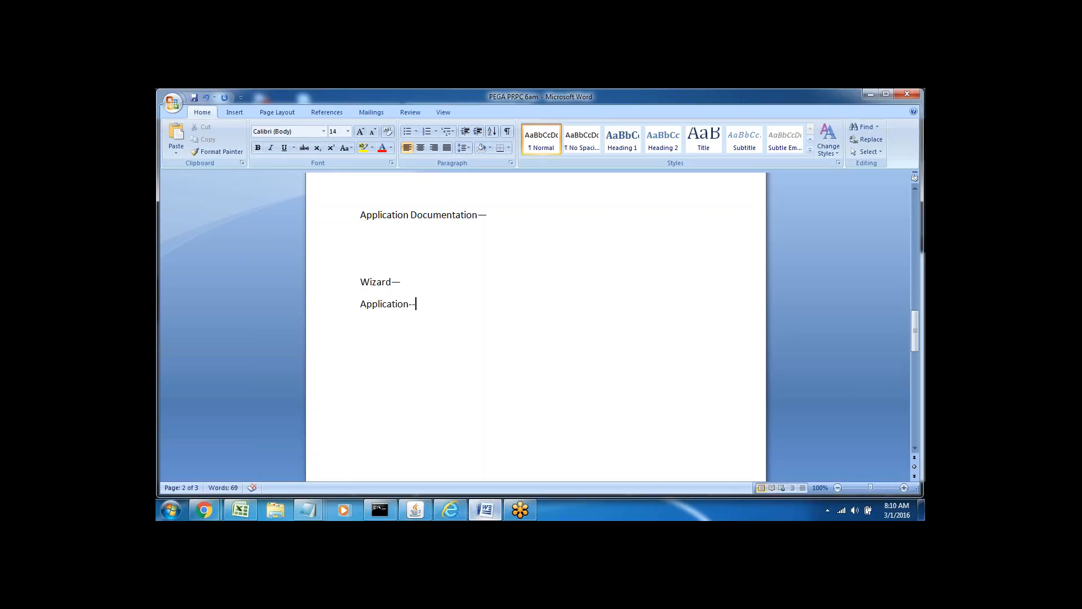
pyautogui.write('Case -- R')
pyautogui.press('BackSpace')
pyautogui.press('BackSpace')
pyautogui.press('BackSpace')
pyautogui.press('BackSpace')
pyautogui.press('BackSpace')
pyautogui.press('BackSpace')
pyautogui.press('BackSpace')
pyautogui.write('Ruleset---ca')
pyautogui.press('BackSpace')
pyautogui.write('ase----Rule tyoe')
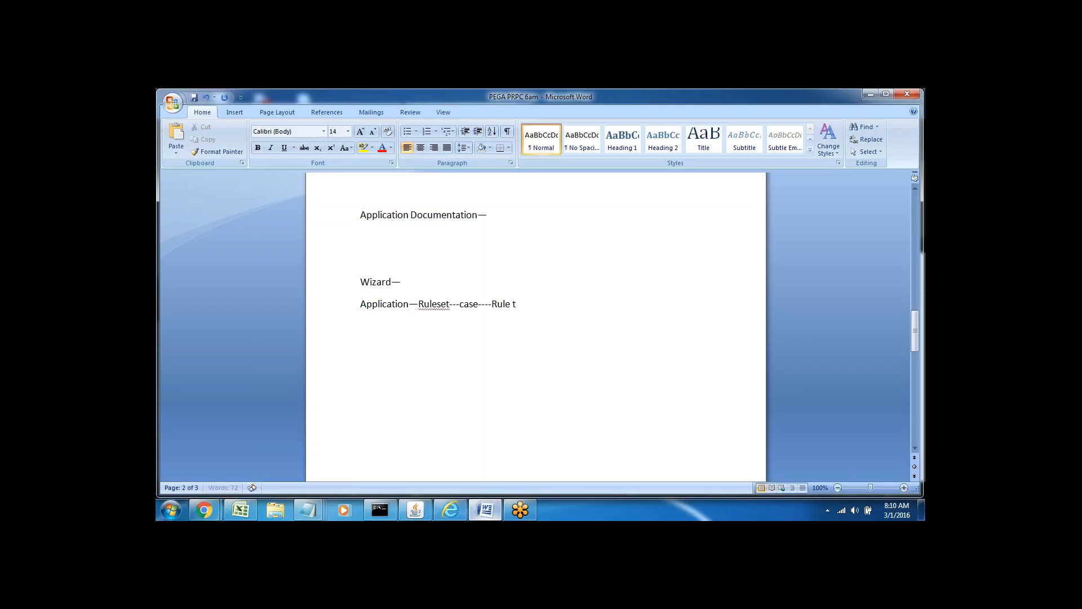
pyautogui.press('BackSpace')
pyautogui.press('BackSpace')
pyautogui.write('pe--Rule')
pyautogui.press('Return')
# Highlight Application, Ruleset, case and Rule type--Rule on the notes line, then start a new paragraph.
pyautogui.doubleClick(373, 304)
pyautogui.click(389, 311)
pyautogui.doubleClick(374, 304)
pyautogui.click(391, 349)
pyautogui.doubleClick(374, 304)
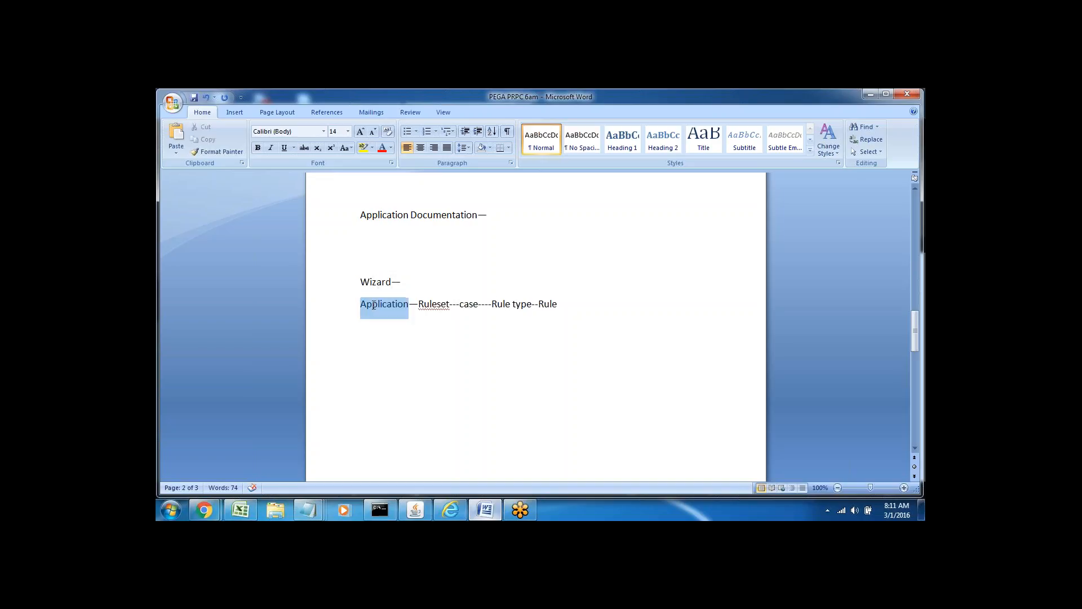
pyautogui.click(390, 346)
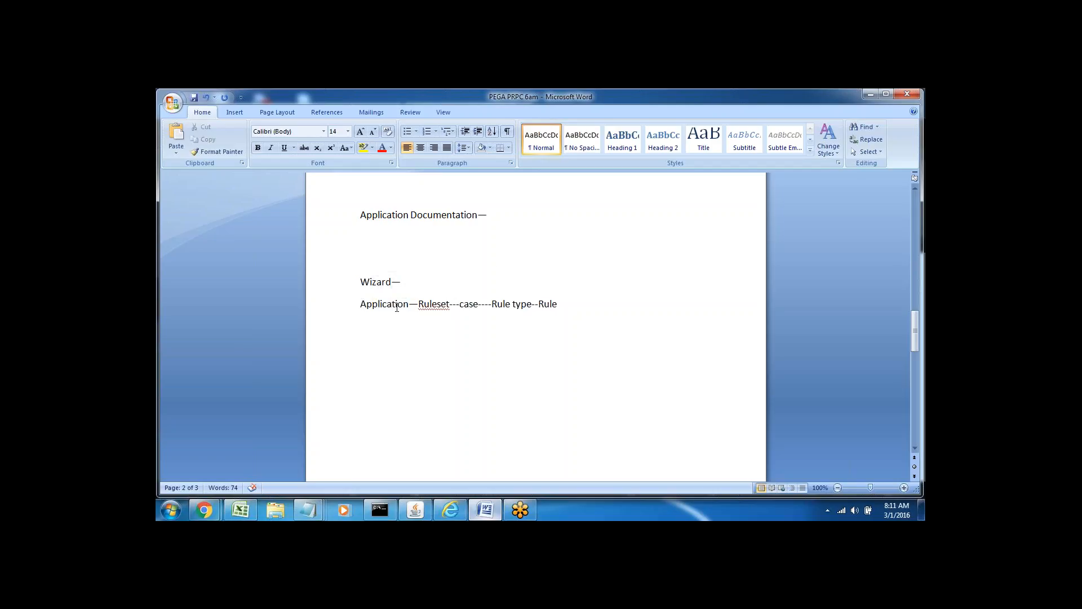
pyautogui.doubleClick(373, 304)
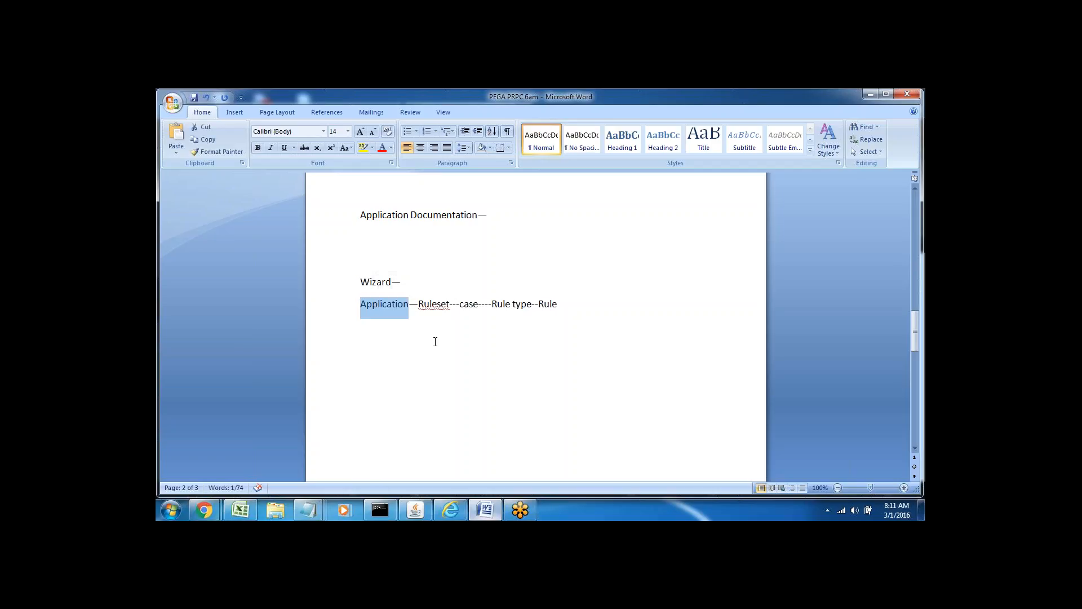
pyautogui.click(390, 346)
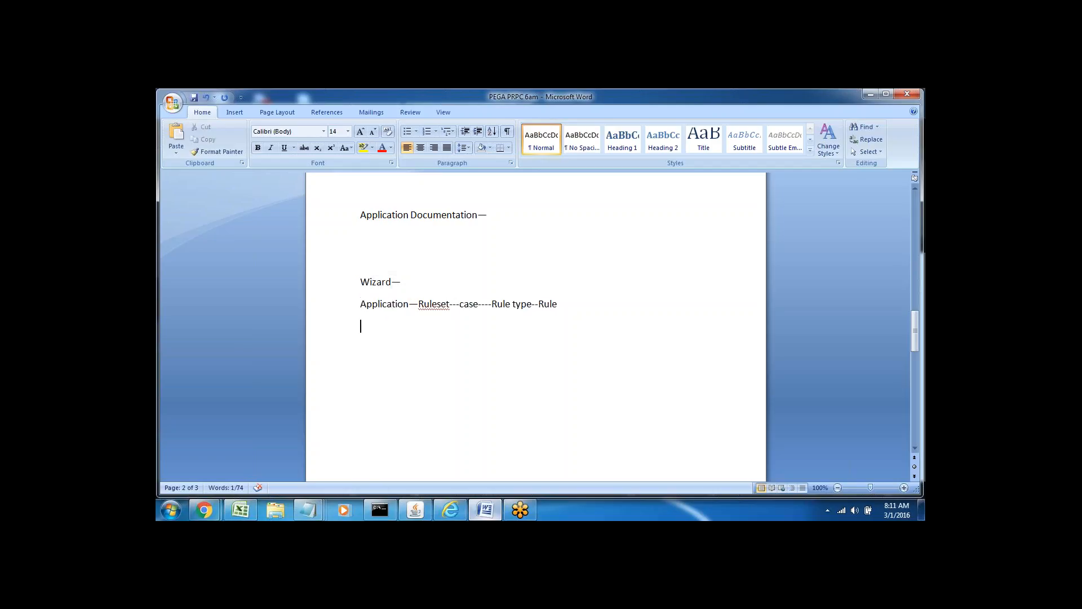
pyautogui.doubleClick(462, 307)
pyautogui.doubleClick(433, 306)
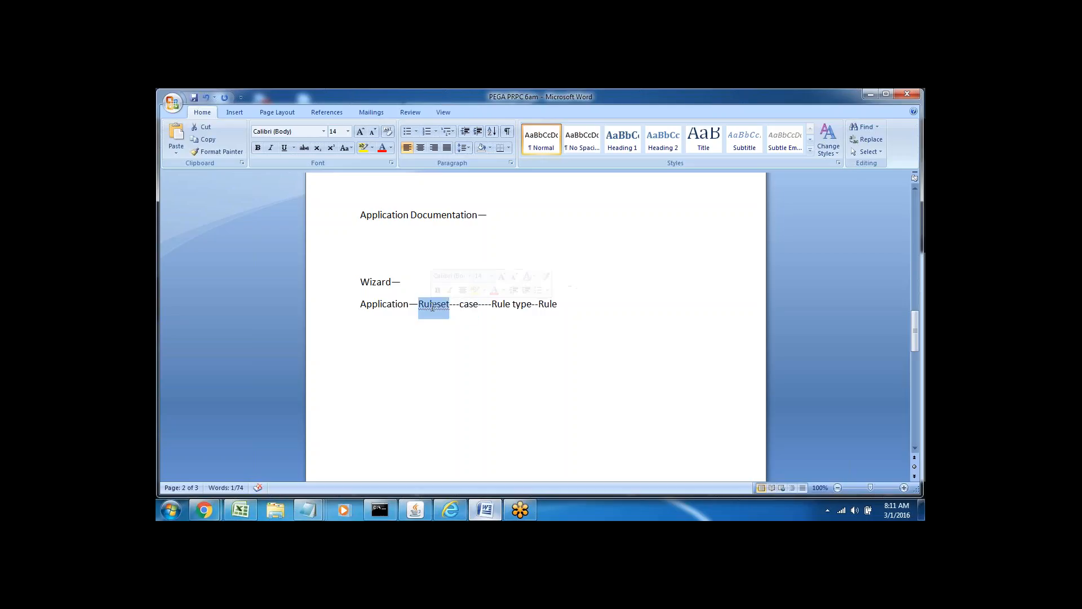
pyautogui.doubleClick(468, 304)
pyautogui.moveTo(492, 304); pyautogui.dragTo(547, 305)
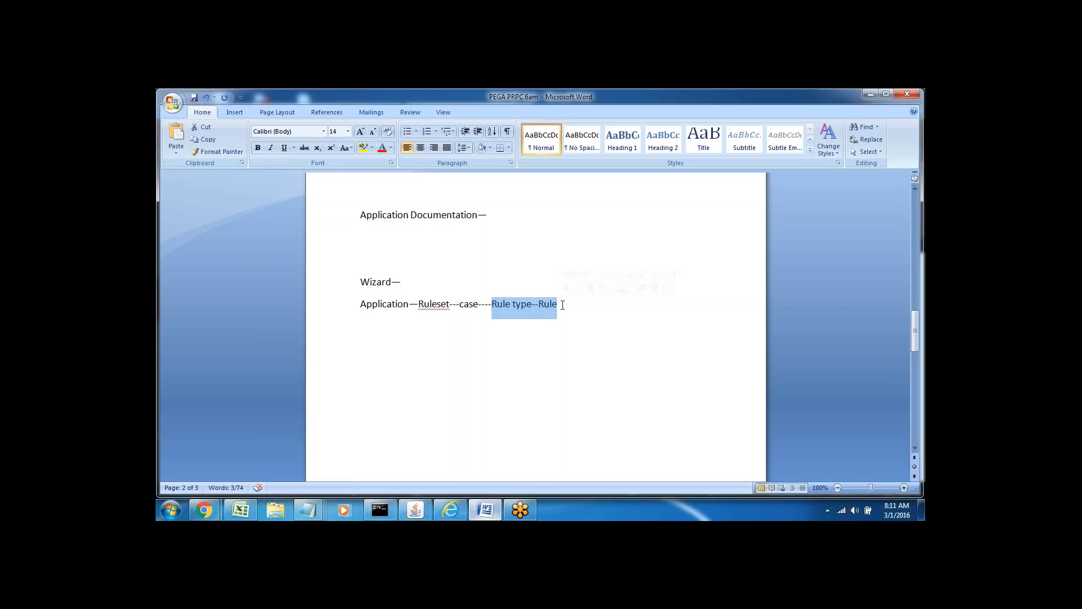
pyautogui.click(553, 331)
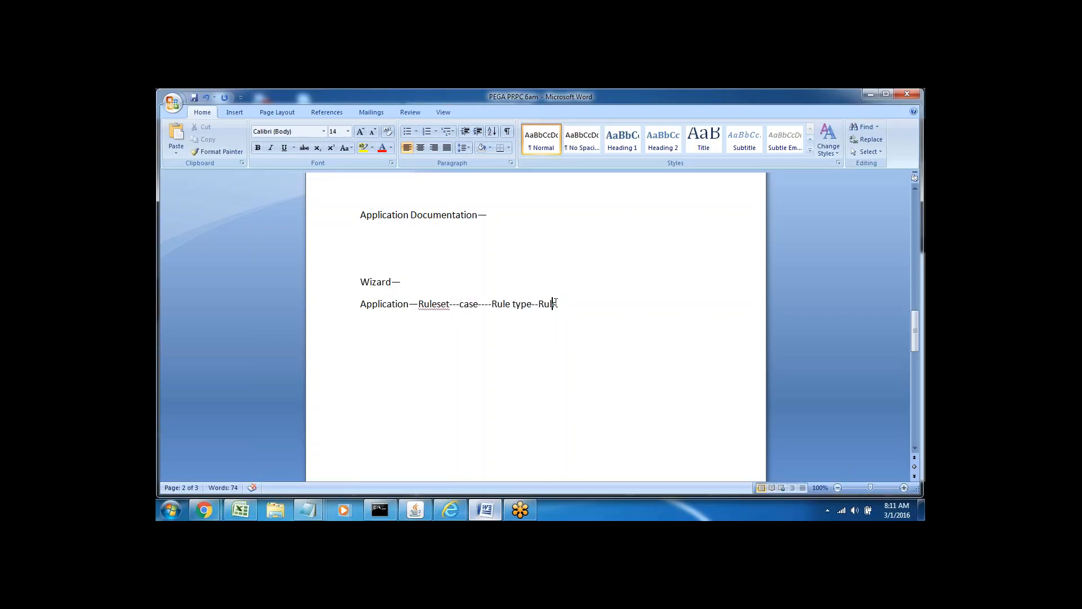
pyautogui.press('Return')
pyautogui.press('Return')
# Point out the Application Documentation heading and type 'Dev ---' on a new line.
pyautogui.doubleClick(364, 346)
pyautogui.click(364, 346)
pyautogui.doubleClick(448, 218)
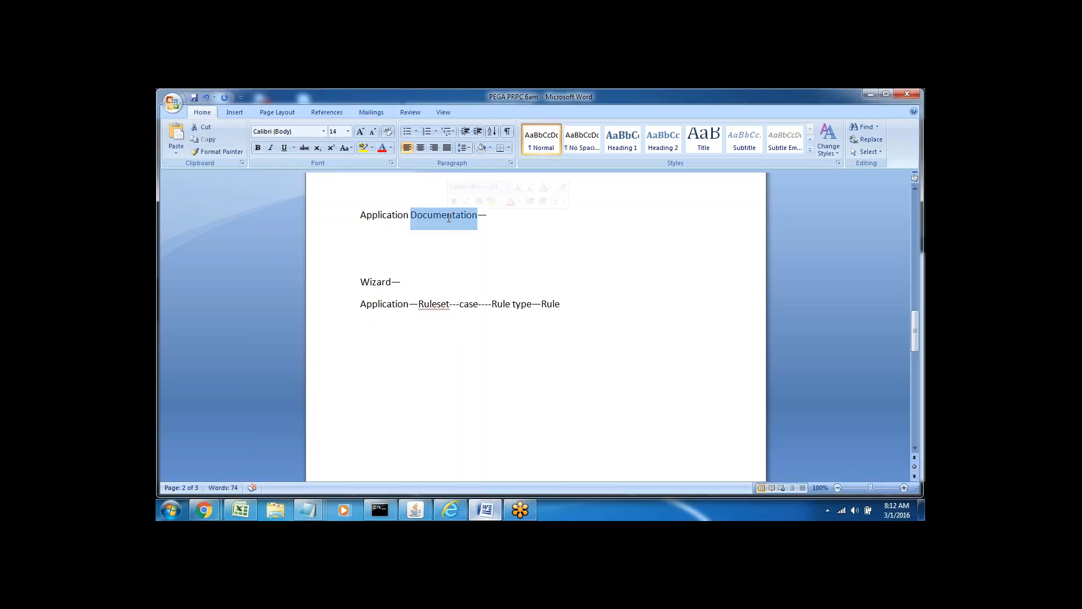
pyautogui.click(411, 236)
pyautogui.tripleClick(374, 216)
pyautogui.click(372, 246)
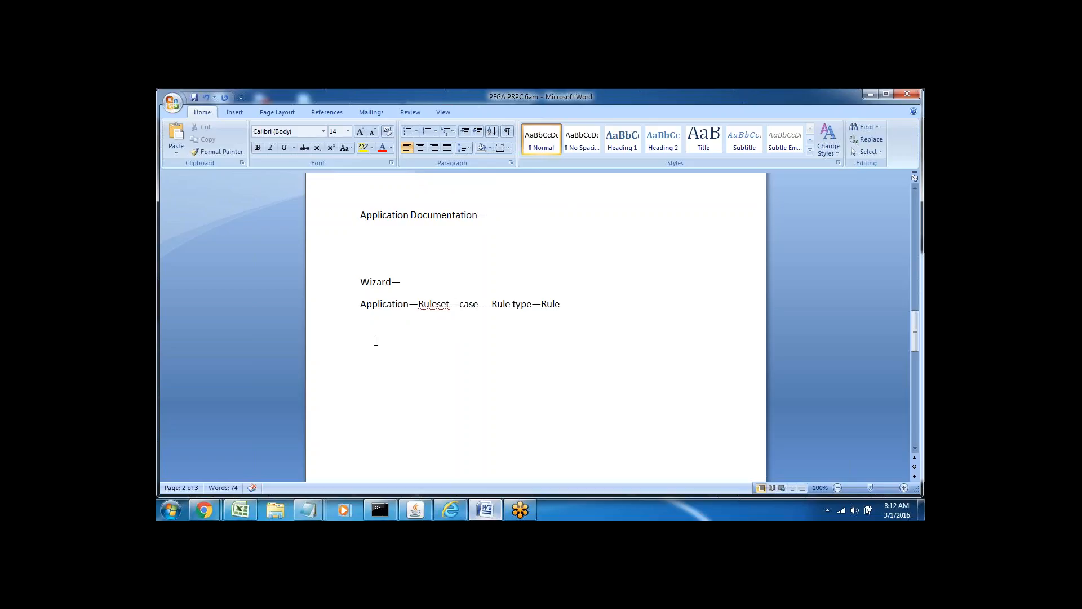
pyautogui.write('Dev ---')
pyautogui.press('Return')
pyautogui.doubleClick(366, 346)
# Launch the Document tool from DesignerStudio > Application > Tools in Pega.
pyautogui.click(393, 350)
pyautogui.click(451, 508)
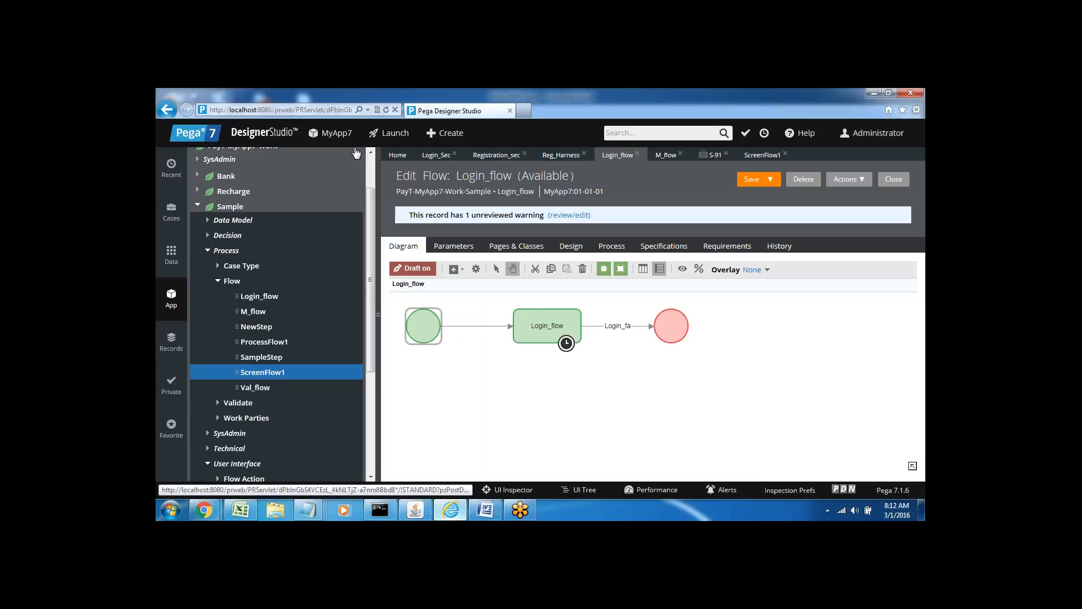
pyautogui.scroll(2, 369, 177)
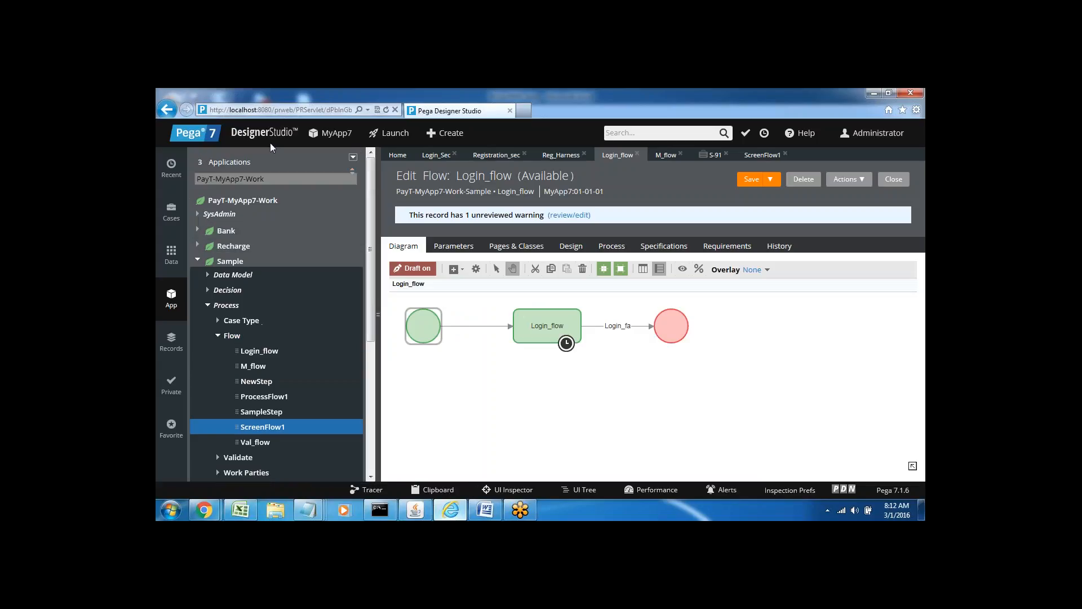
pyautogui.click(256, 136)
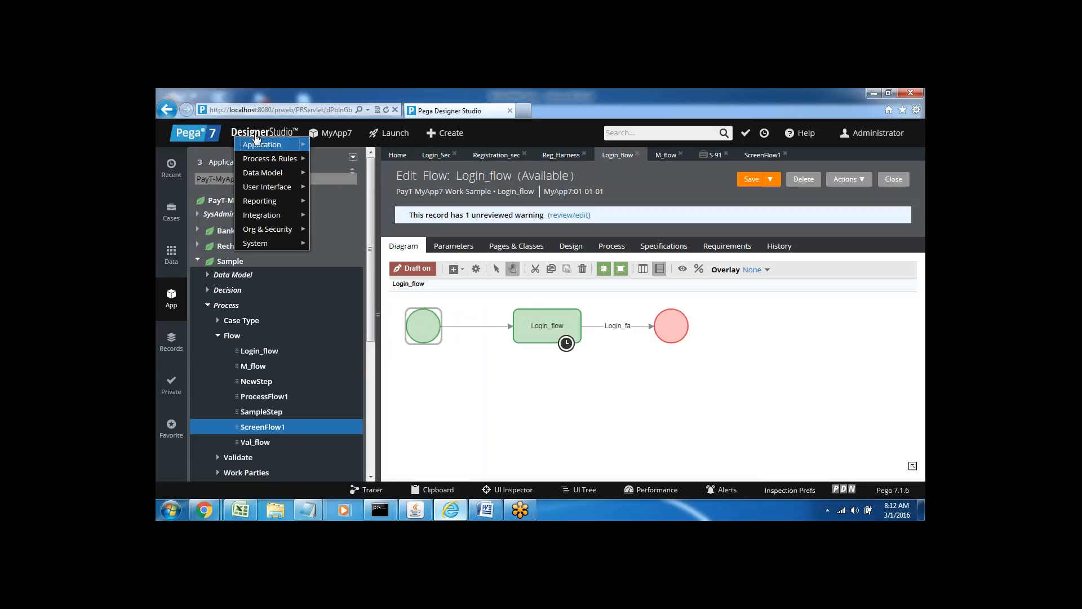
pyautogui.moveTo(281, 145)
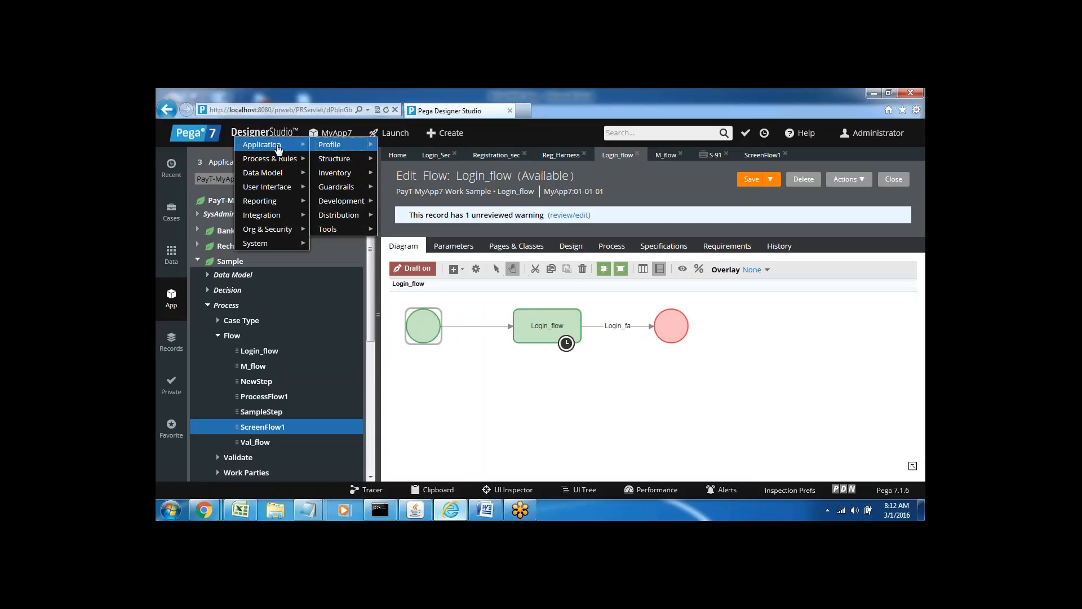
pyautogui.moveTo(344, 234)
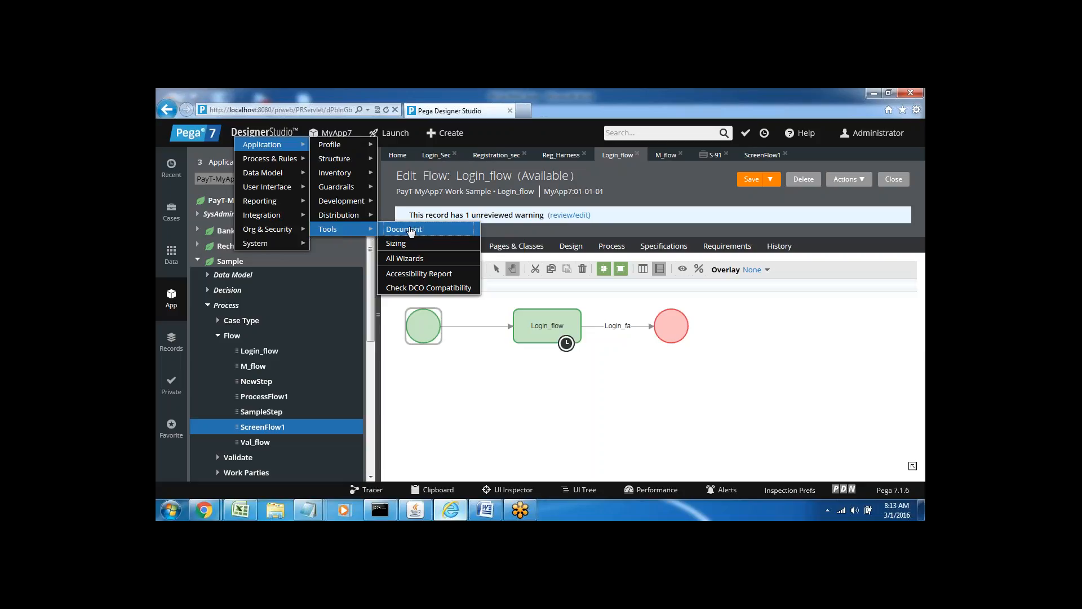
pyautogui.click(419, 230)
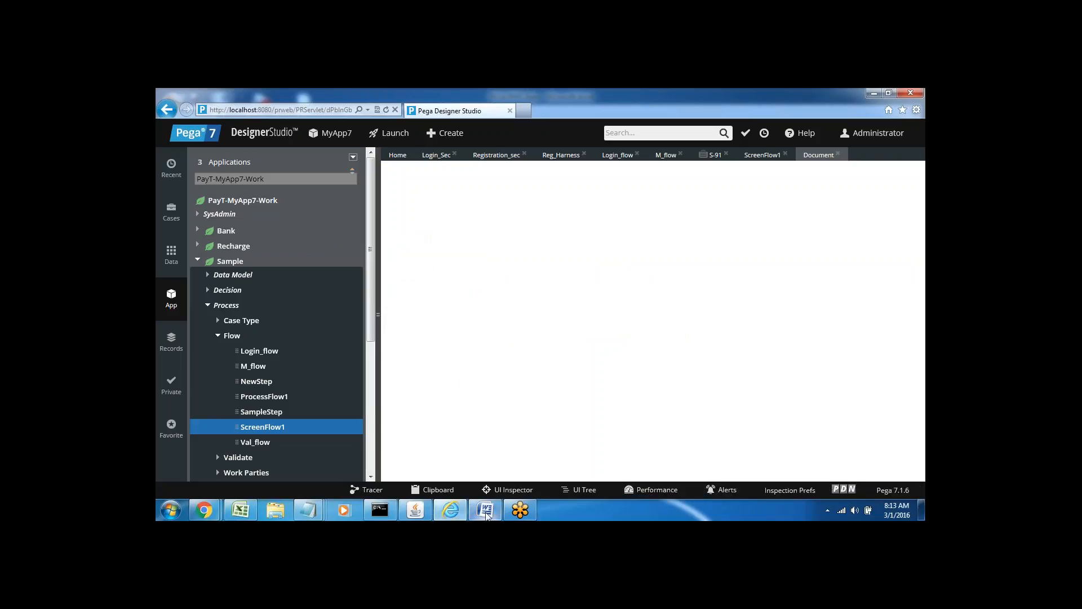
# Highlight Application, Ruleset, case and Rule in the notes, then widen Pega's work area.
pyautogui.click(485, 510)
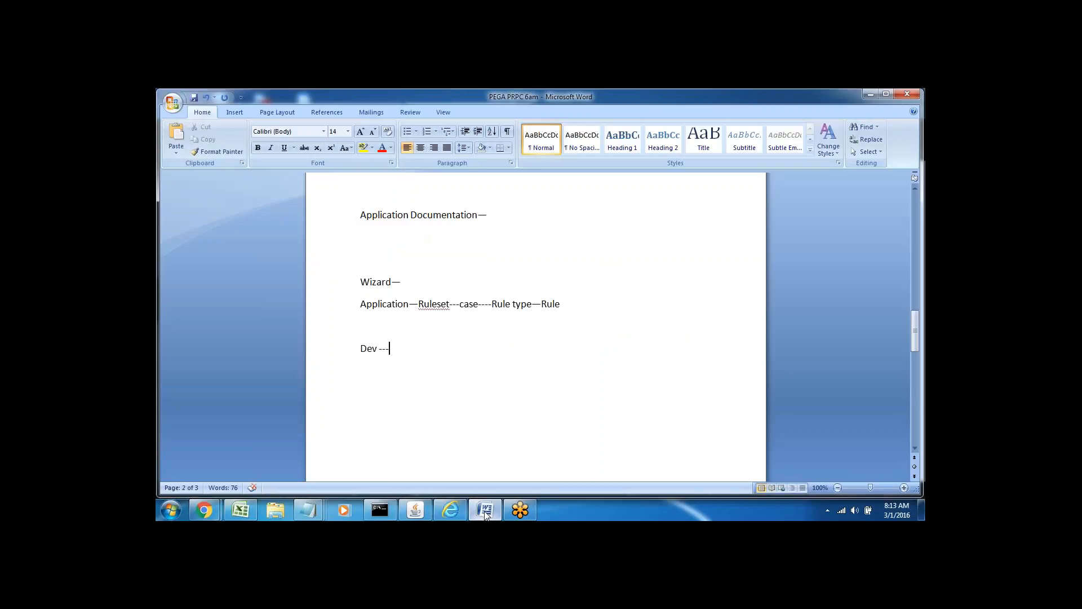
pyautogui.doubleClick(381, 304)
pyautogui.click(431, 303)
pyautogui.doubleClick(432, 303)
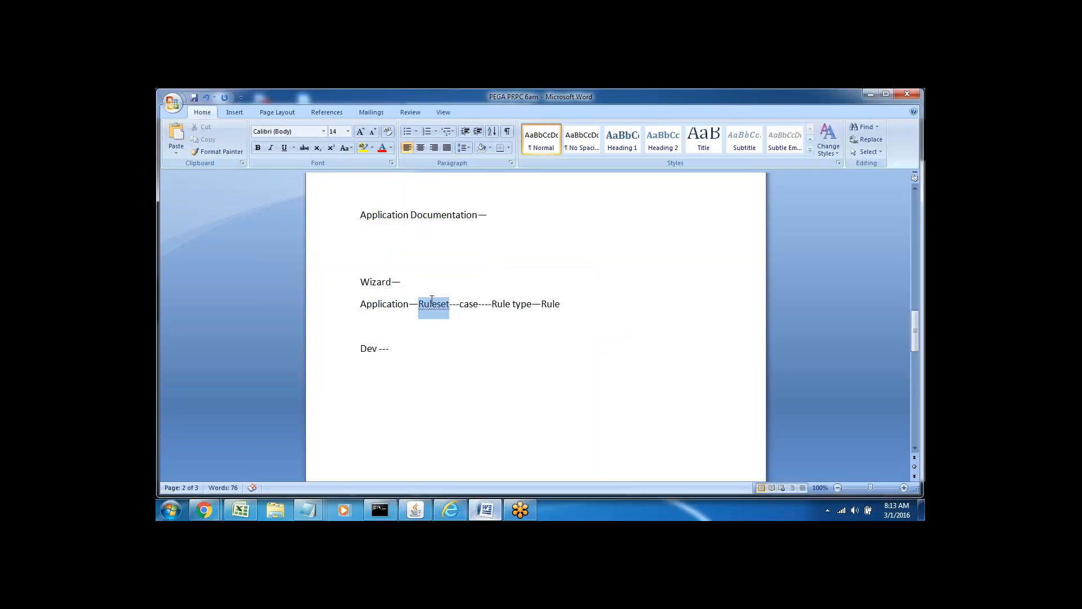
pyautogui.click(465, 304)
pyautogui.doubleClick(466, 304)
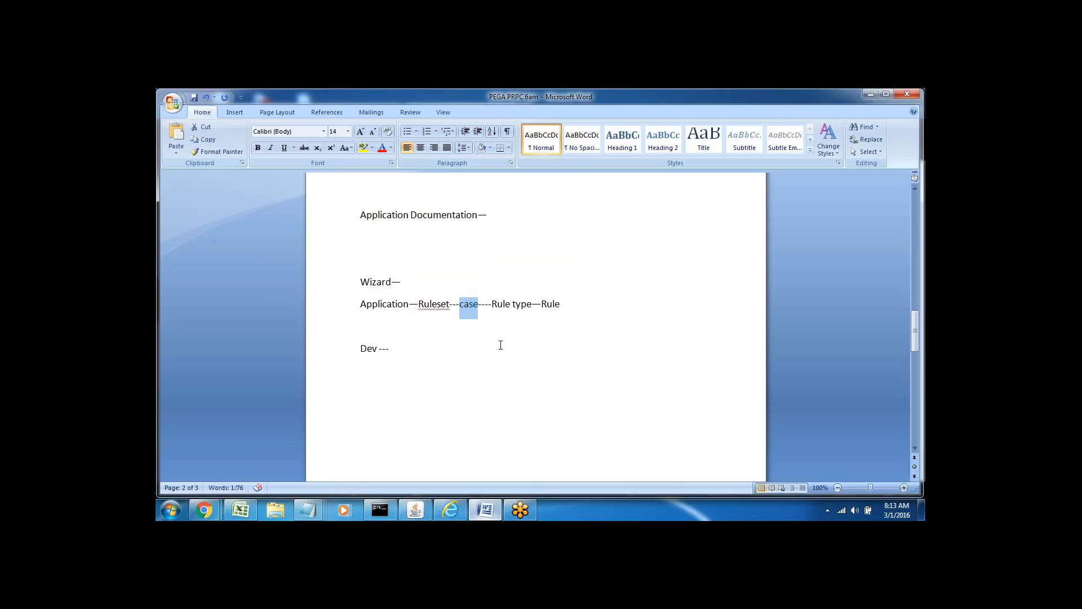
pyautogui.doubleClick(550, 304)
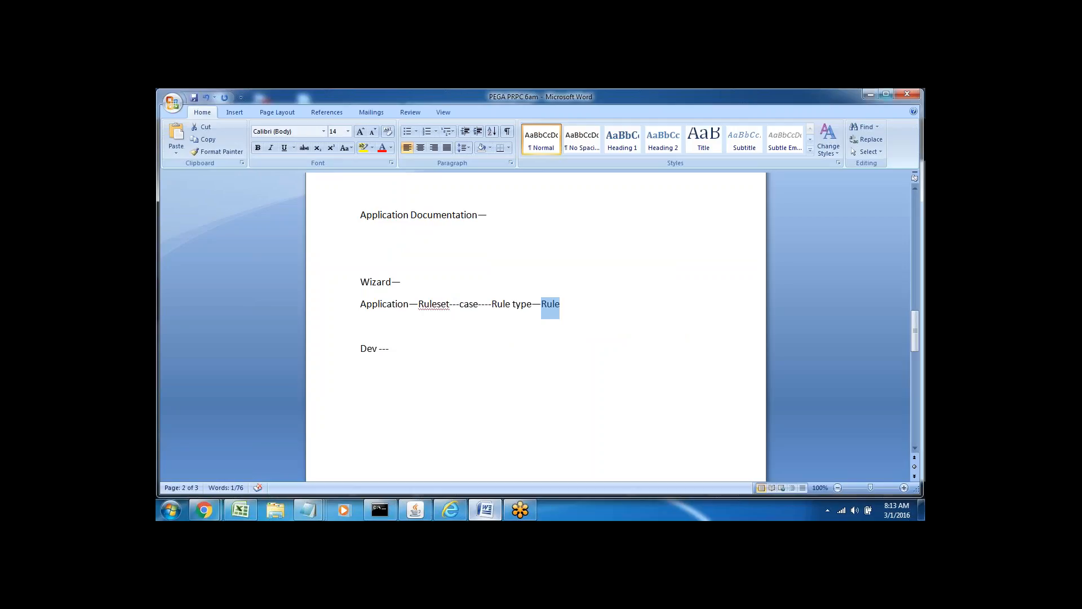
pyautogui.click(870, 96)
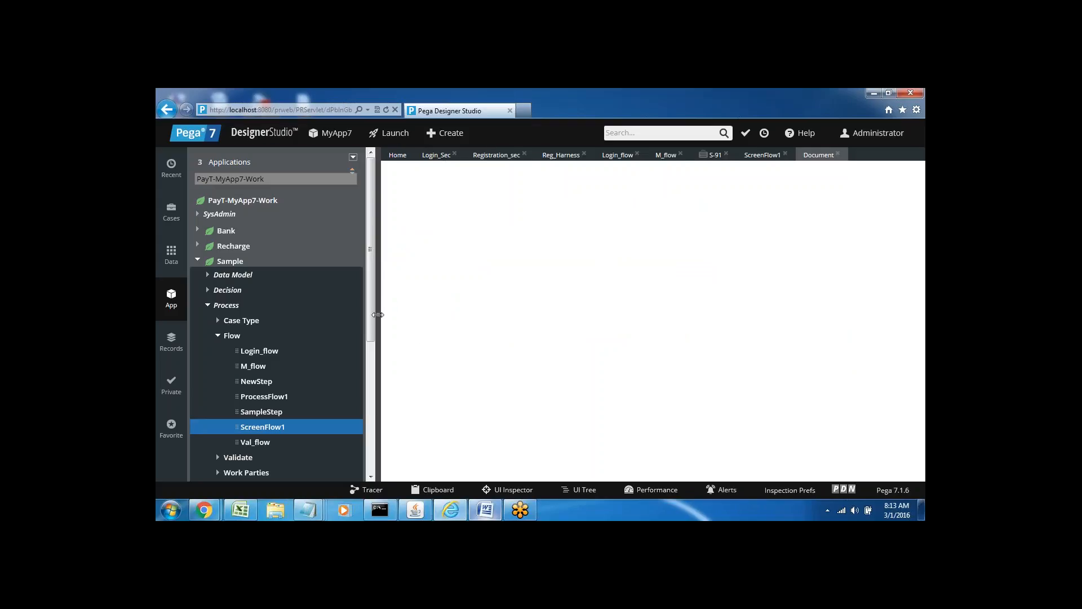
pyautogui.click(378, 315)
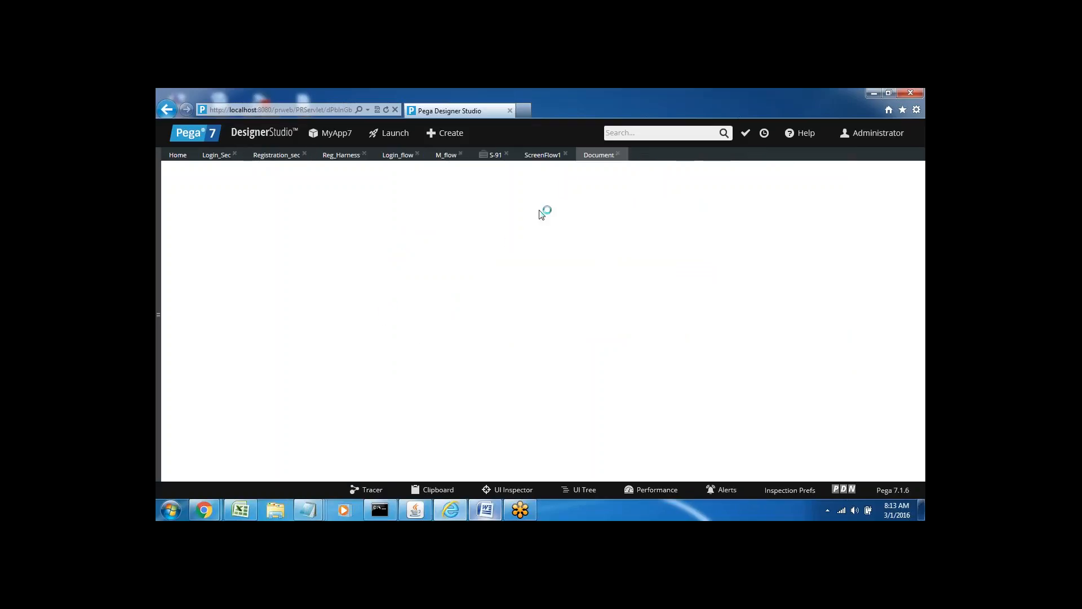
# Add a new line 'Microsoft silverlight--' below Dev --- in the Word notes.
pyautogui.click(486, 510)
pyautogui.click(396, 350)
pyautogui.press('Return')
pyautogui.write('Micro')
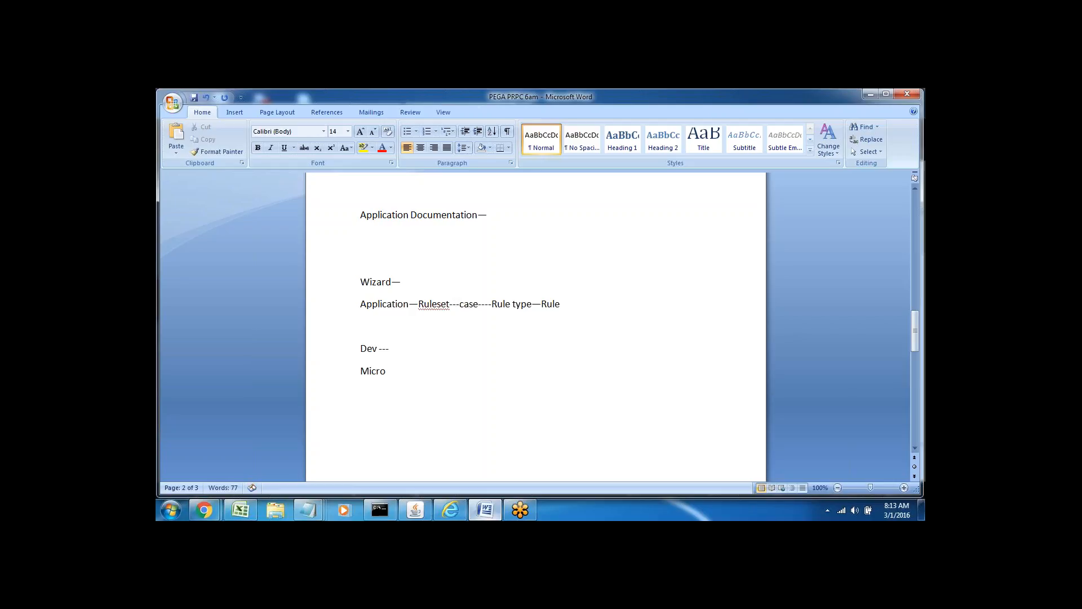
pyautogui.write('soft silverlight--')
# Append 'Document' after 'silverlight--' to complete the line.
pyautogui.doubleClick(366, 369)
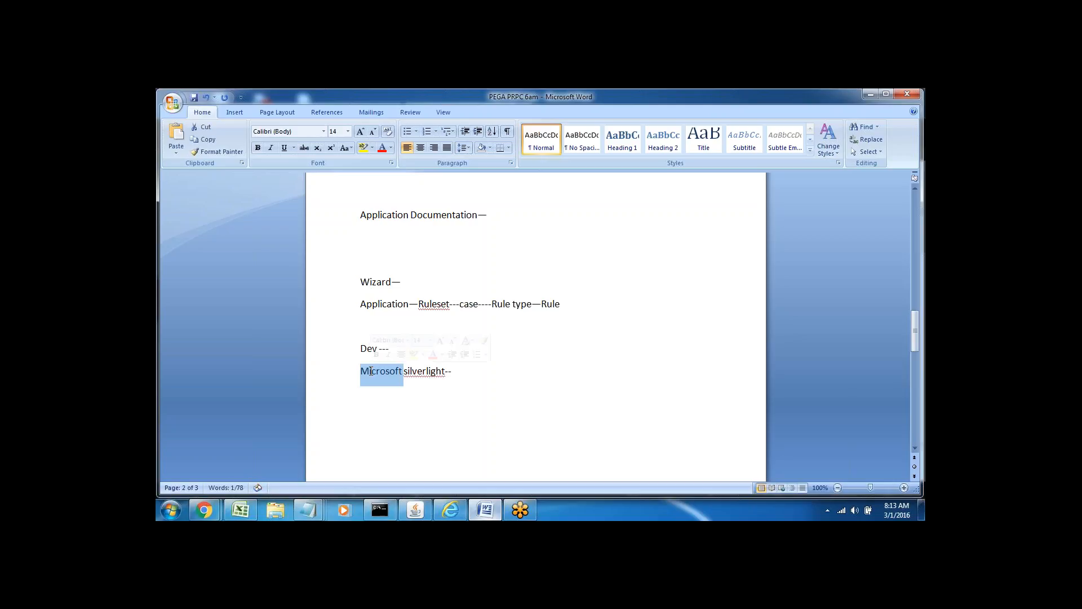
pyautogui.doubleClick(415, 371)
pyautogui.doubleClick(376, 372)
pyautogui.click(458, 373)
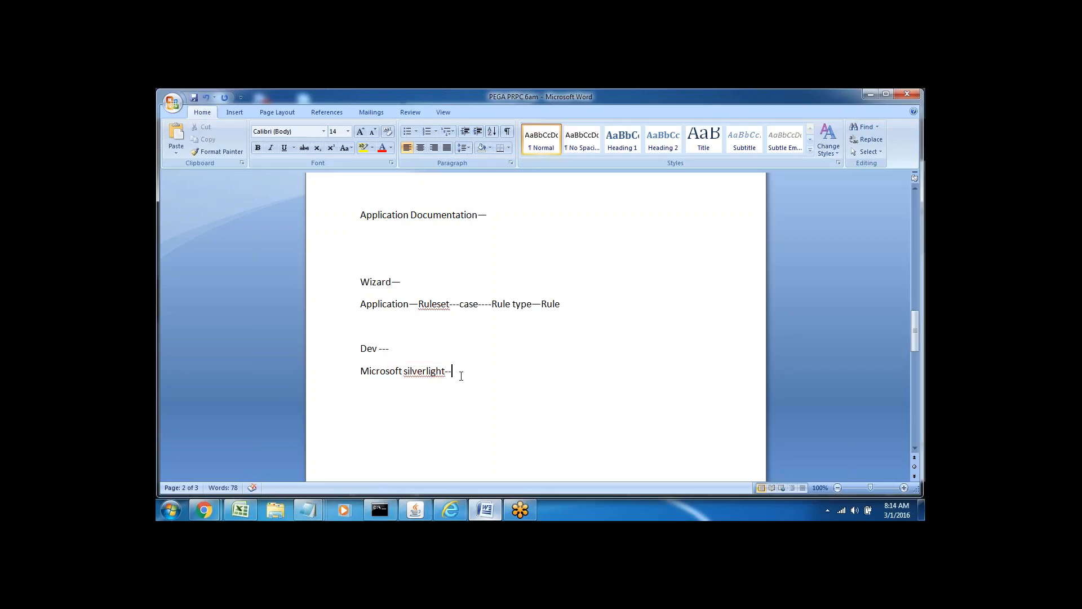
pyautogui.write('Document')
pyautogui.doubleClick(470, 374)
# Bring back the MyApp7 wizard without the explorer panel and scroll to its ten-entry table of contents.
pyautogui.click(451, 508)
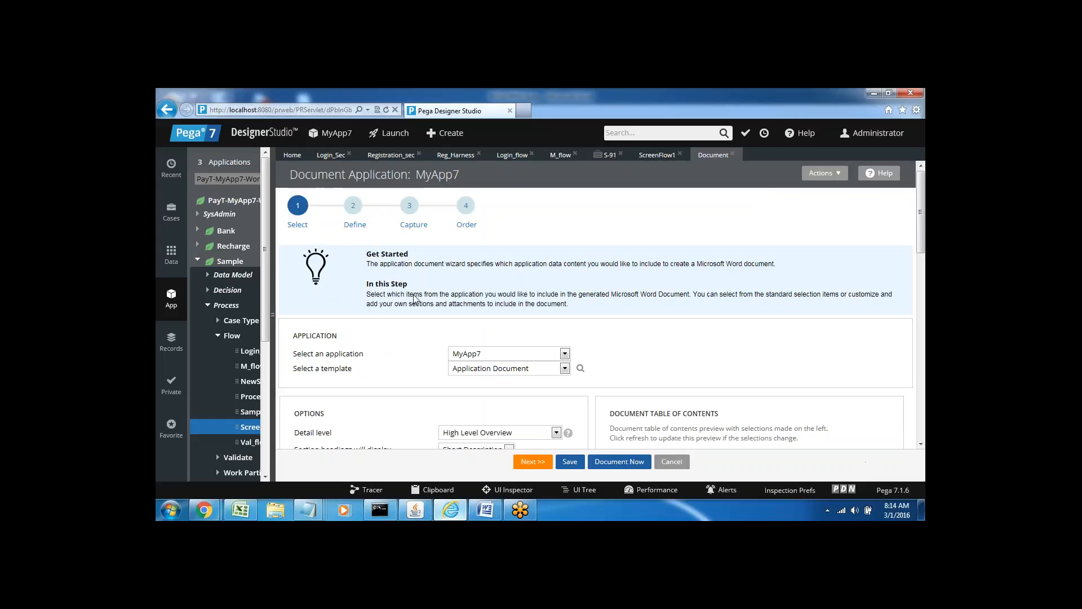
pyautogui.click(273, 326)
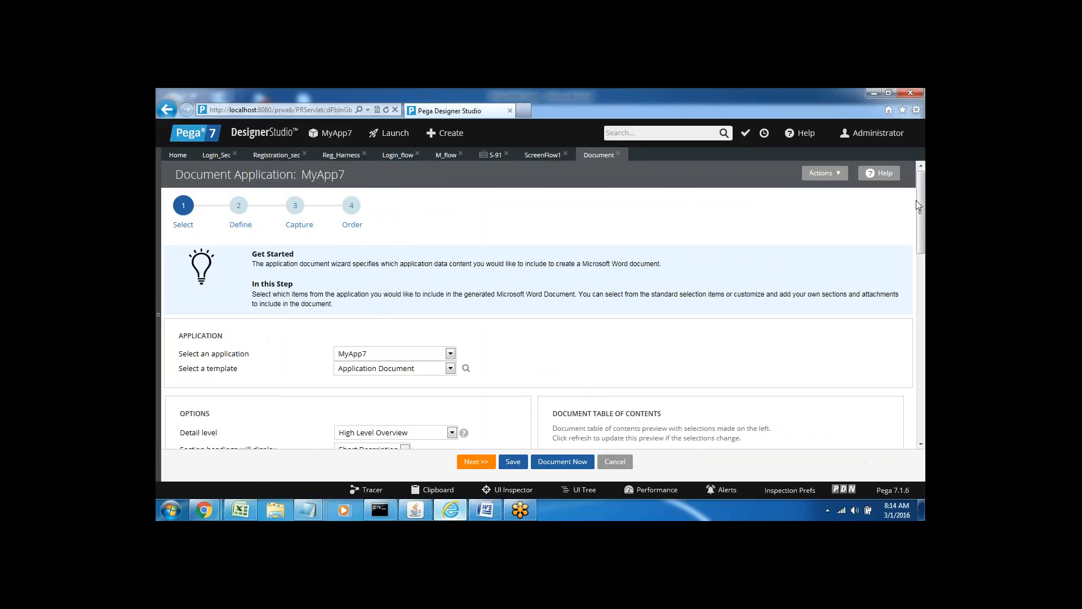
pyautogui.moveTo(922, 234); pyautogui.dragTo(913, 214)
pyautogui.moveTo(922, 236); pyautogui.dragTo(923, 259)
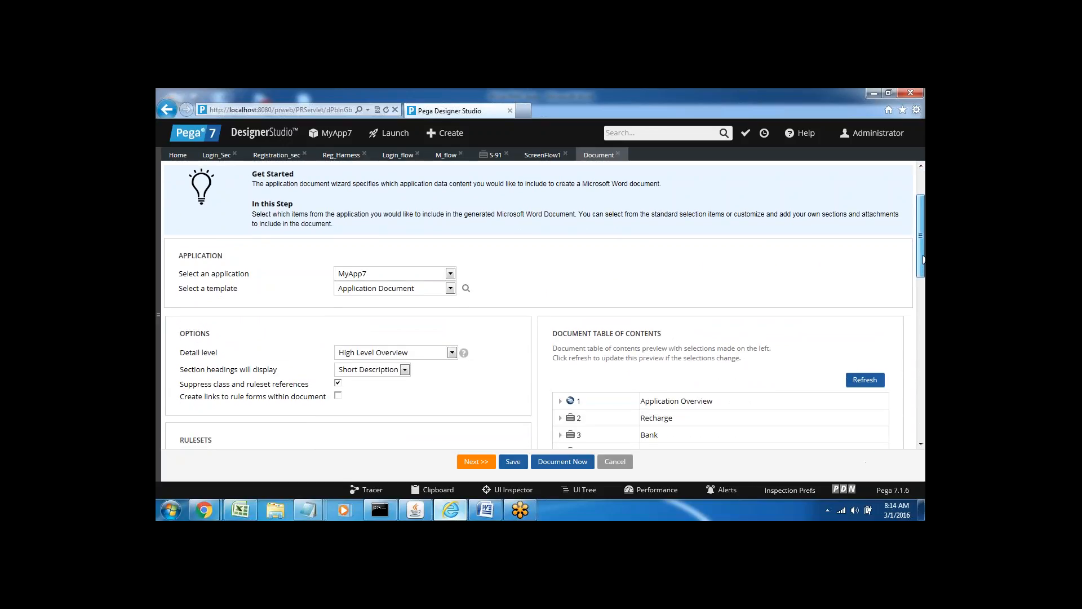
pyautogui.moveTo(923, 259); pyautogui.dragTo(923, 293)
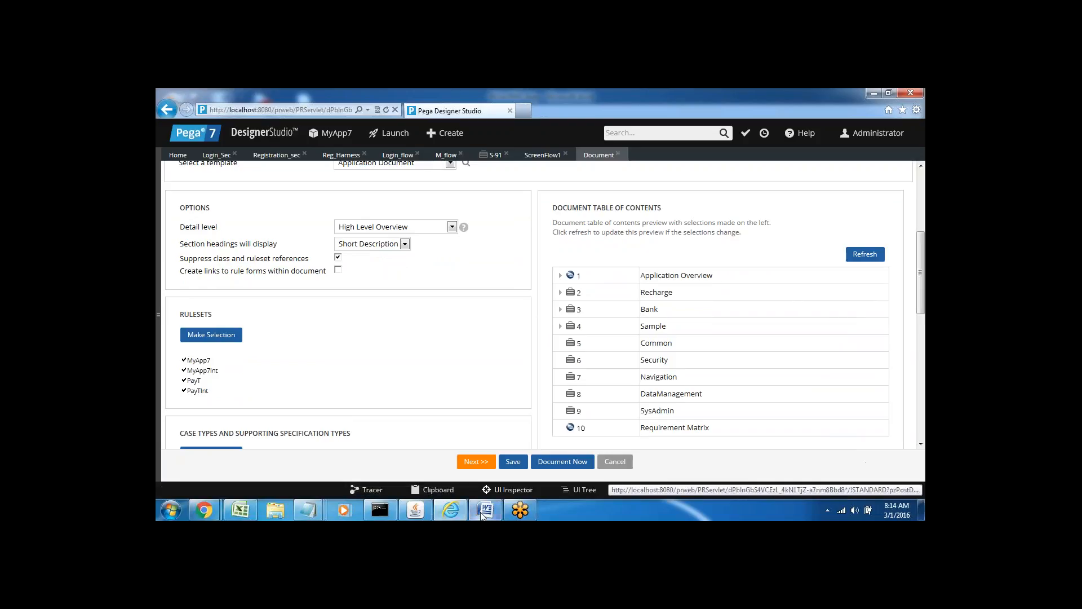
pyautogui.click(484, 511)
# Add a 'Review ---' line below the silverlight note, then return to the Pega wizard.
pyautogui.click(396, 413)
pyautogui.write('Review ---')
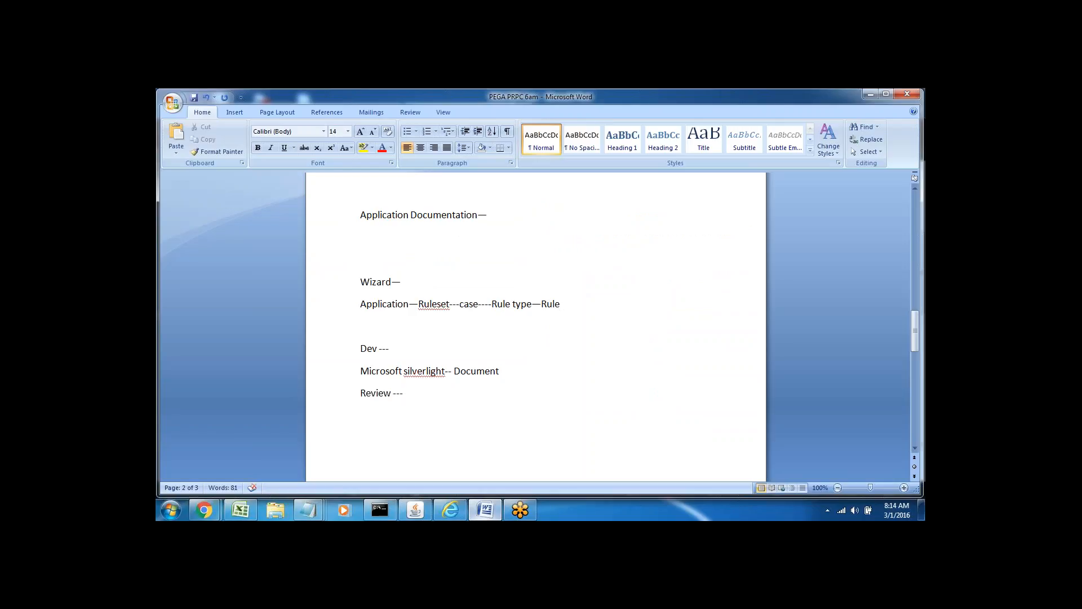
pyautogui.click(450, 510)
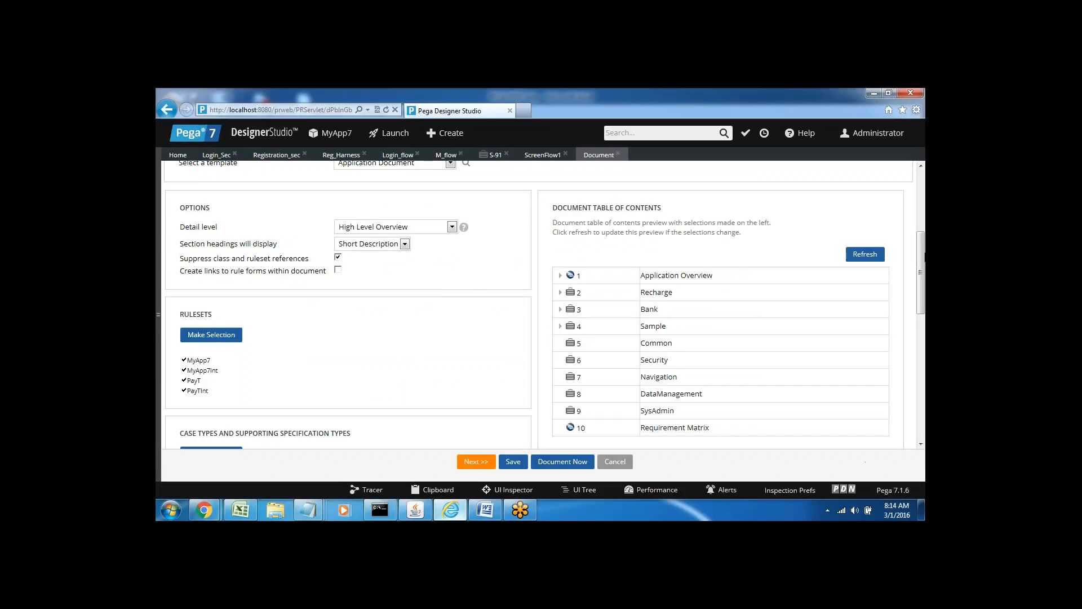
# Uncheck the other two rulesets so only MyApp7 is documented.
pyautogui.scroll(3, 922, 260)
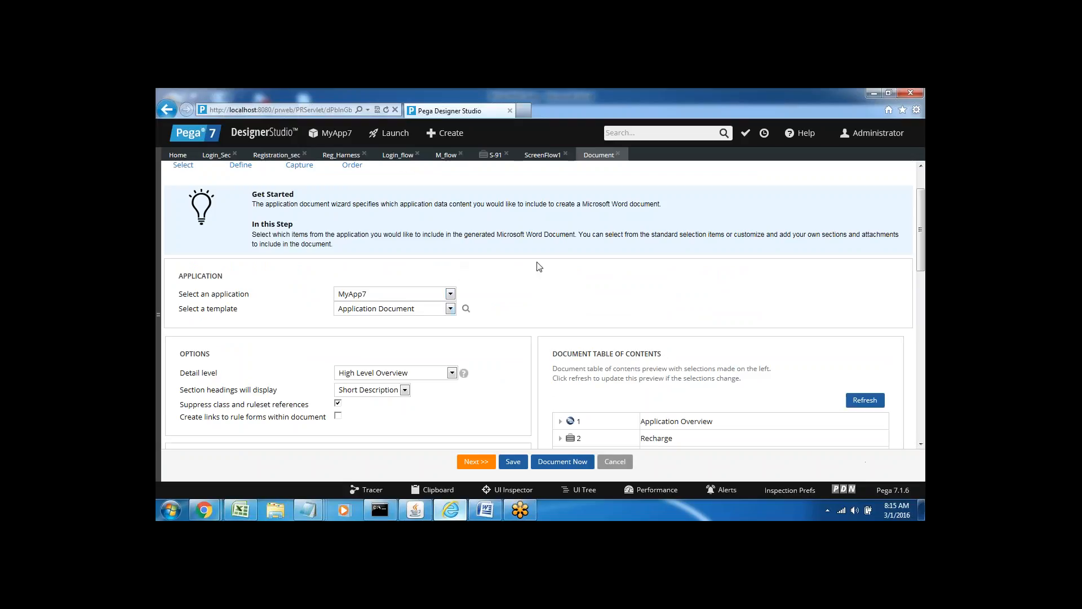
pyautogui.moveTo(922, 241); pyautogui.dragTo(923, 297)
pyautogui.doubleClick(184, 270)
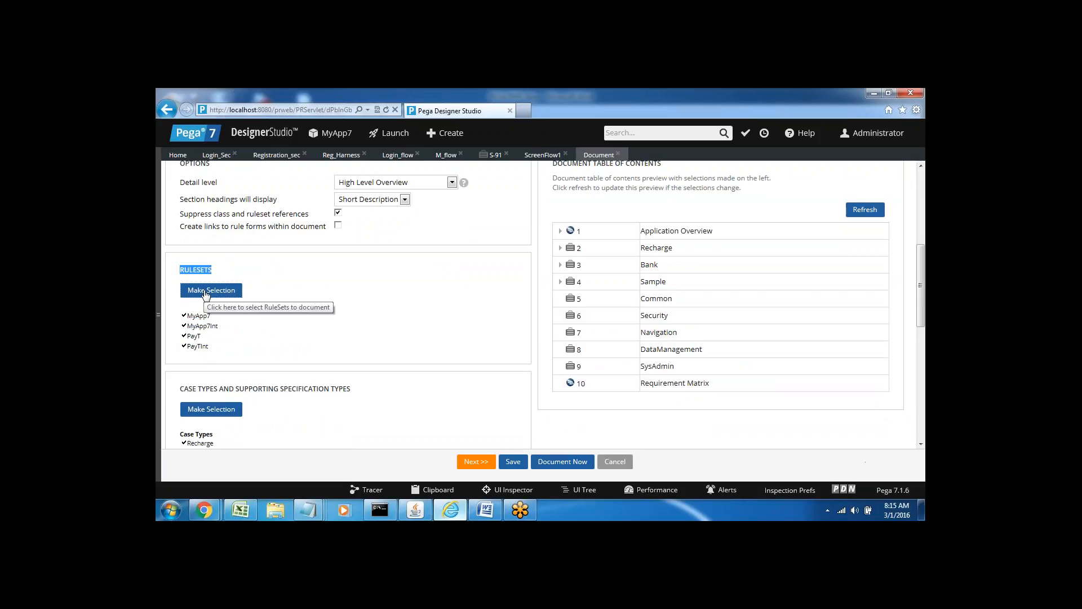
pyautogui.click(206, 293)
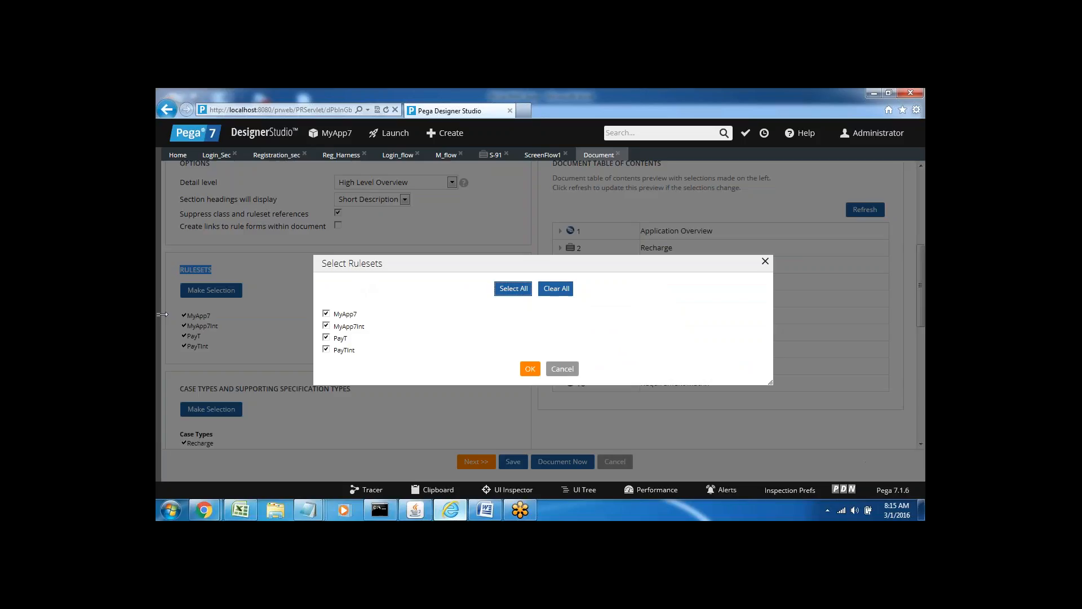
pyautogui.click(163, 314)
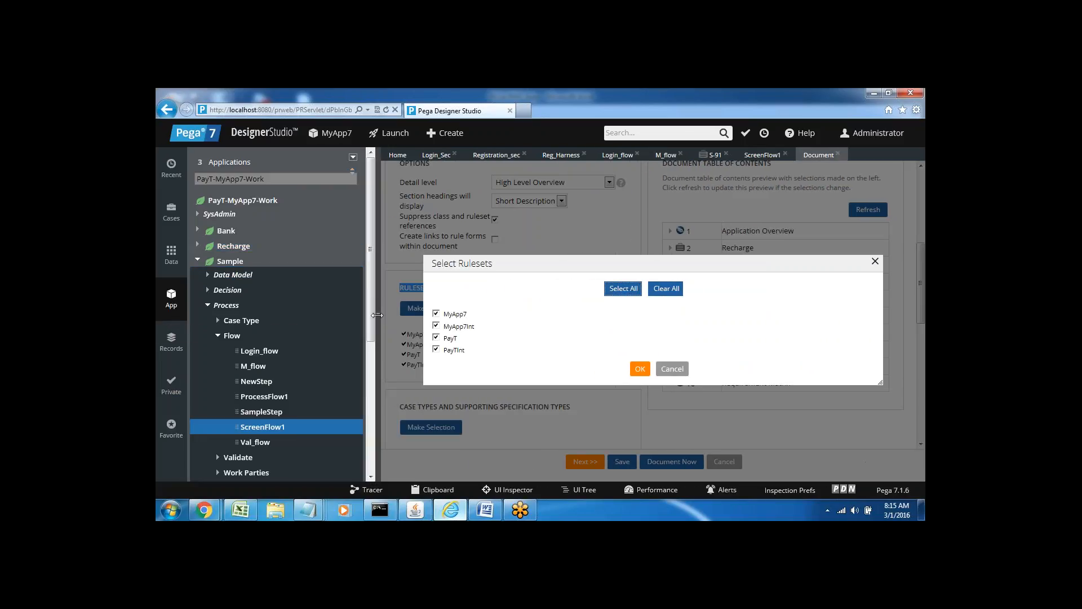
pyautogui.click(376, 314)
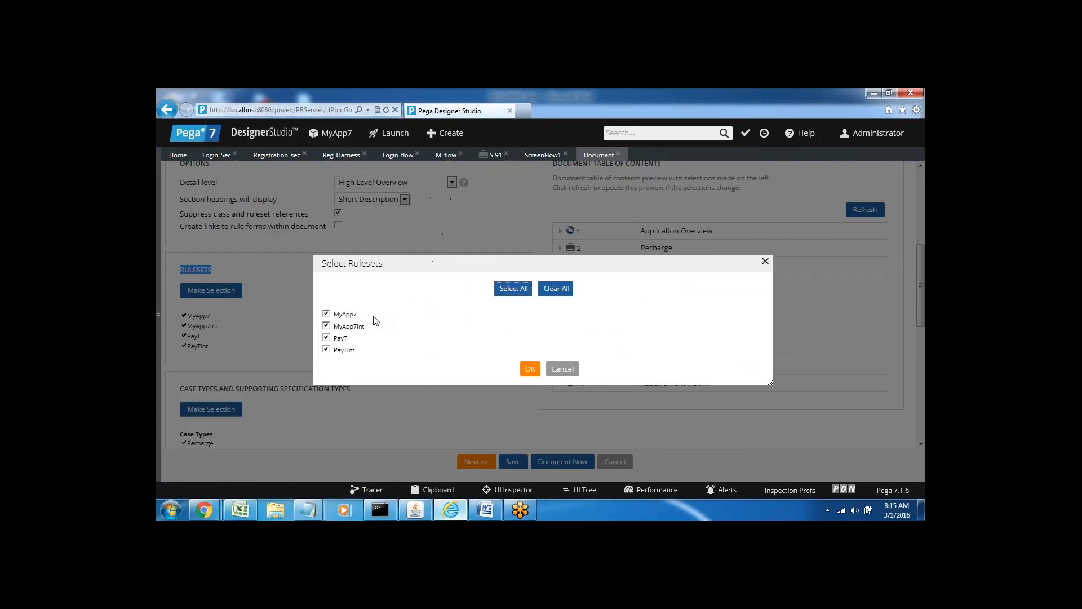
pyautogui.click(326, 338)
pyautogui.click(326, 349)
pyautogui.click(530, 369)
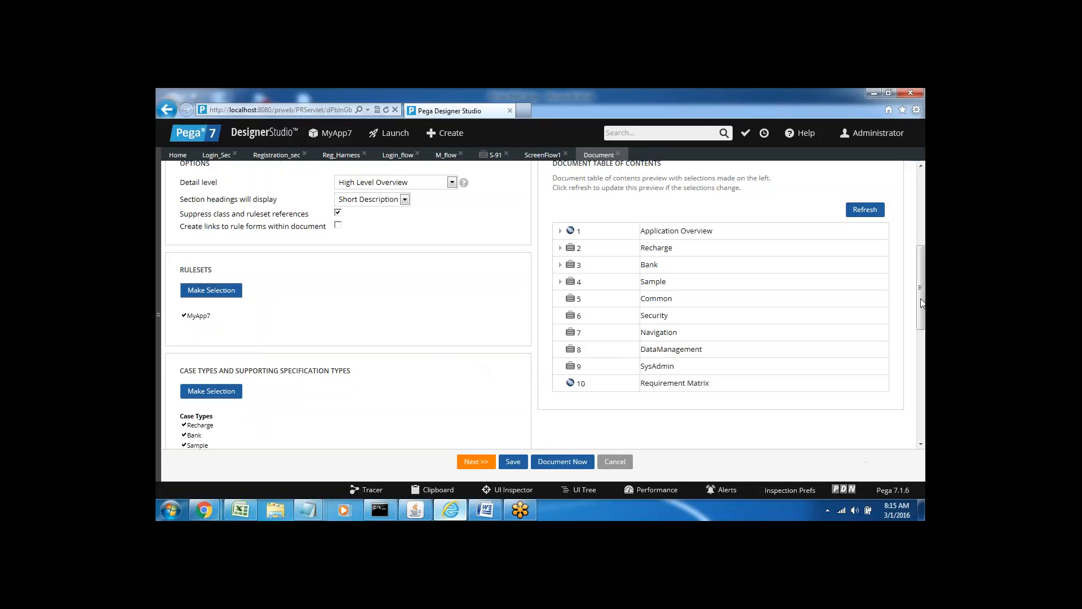
pyautogui.moveTo(923, 302); pyautogui.dragTo(889, 333)
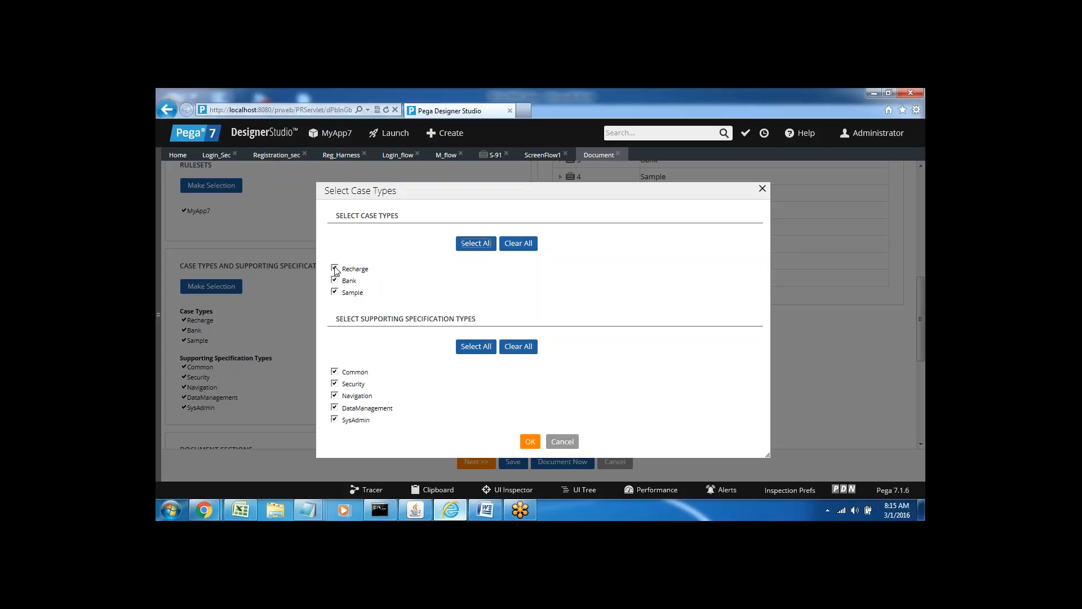
# Confirm the case types Recharge, Bank, Sample and the five specification types.
pyautogui.click(335, 292)
pyautogui.click(526, 447)
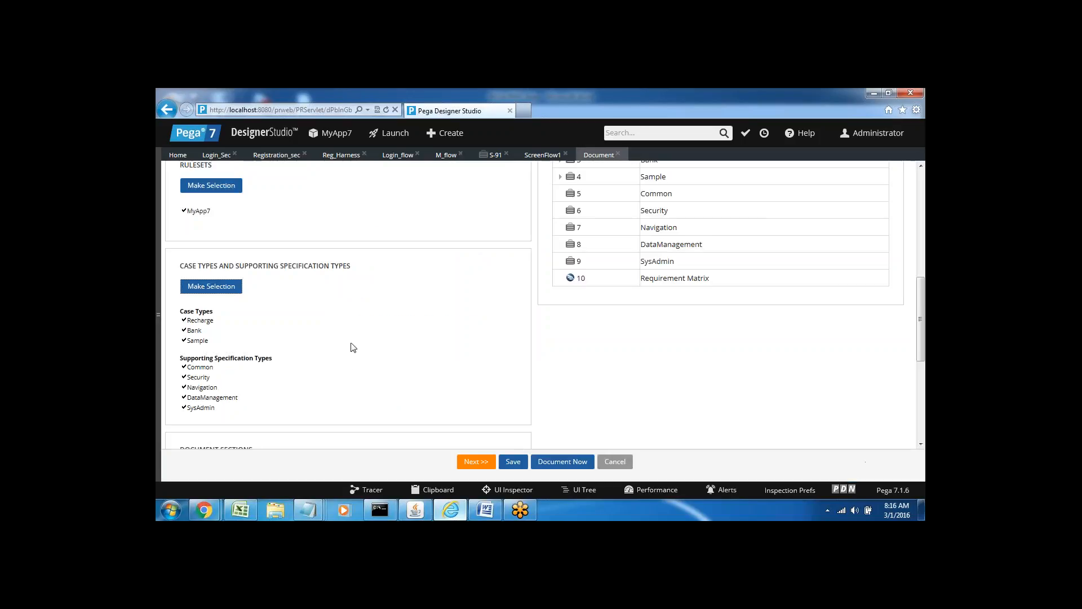
pyautogui.scroll(-3, 319, 363)
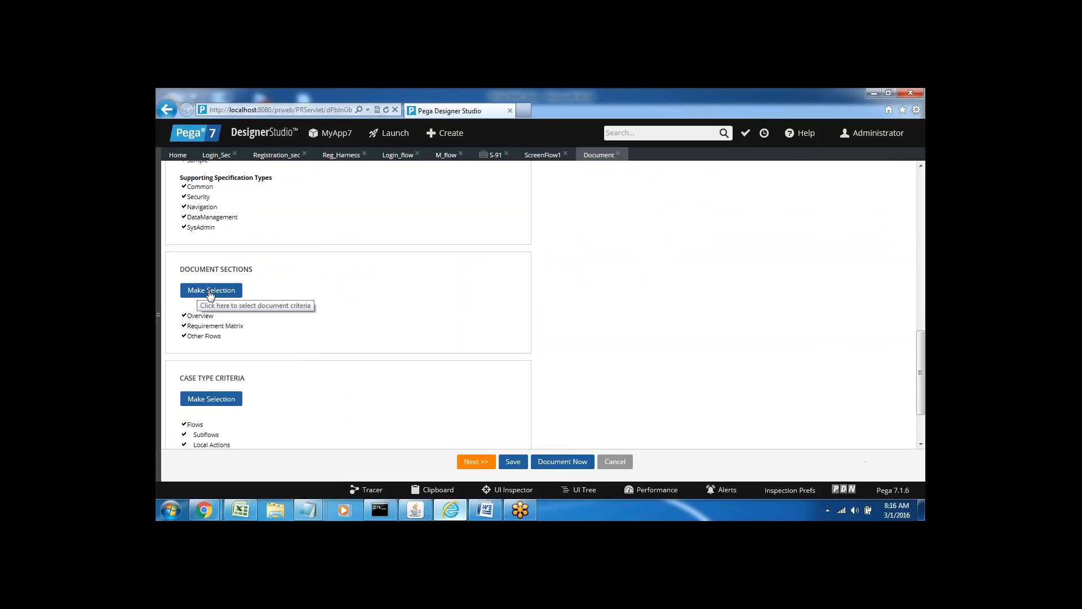
# Include Correspondence, Interfaces, Decision Logic, Activities, Properties and Declaratives as document sections.
pyautogui.click(211, 291)
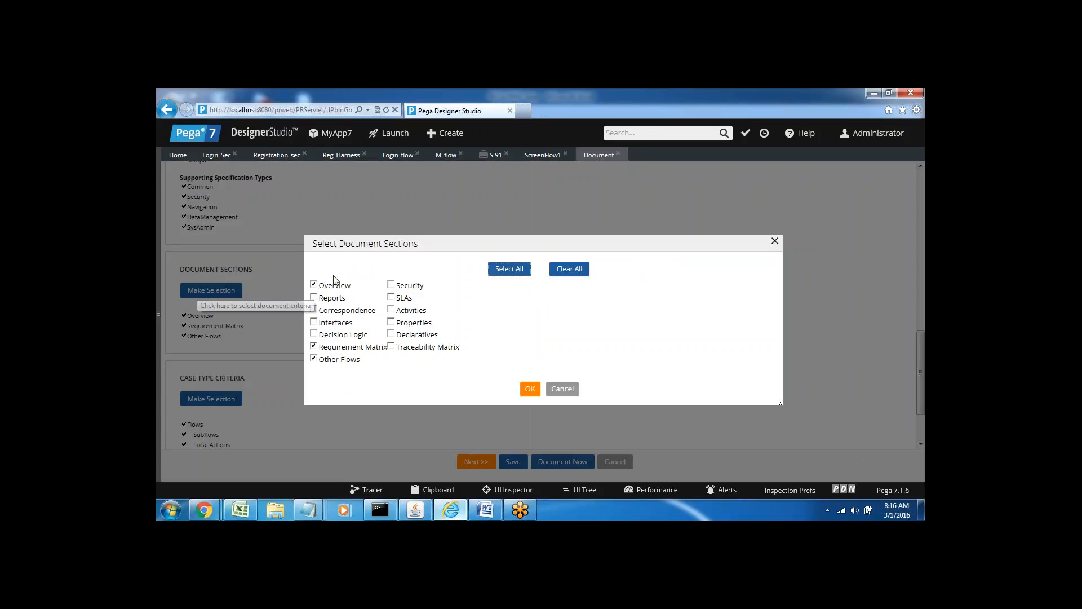
pyautogui.click(314, 310)
pyautogui.click(314, 322)
pyautogui.click(314, 333)
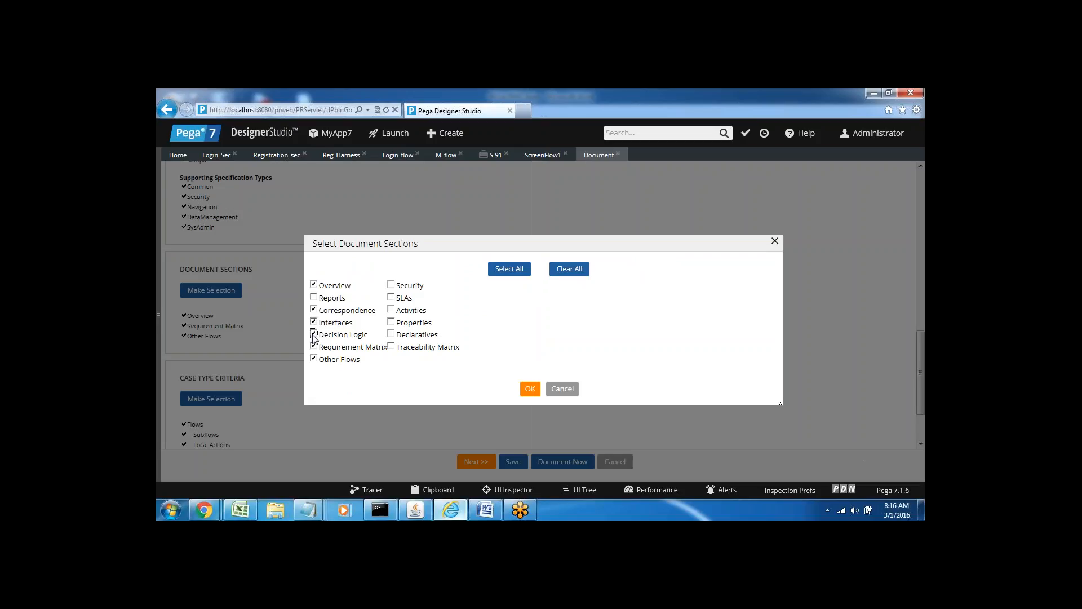
pyautogui.click(391, 298)
pyautogui.click(392, 309)
pyautogui.click(392, 323)
pyautogui.click(392, 335)
pyautogui.click(529, 390)
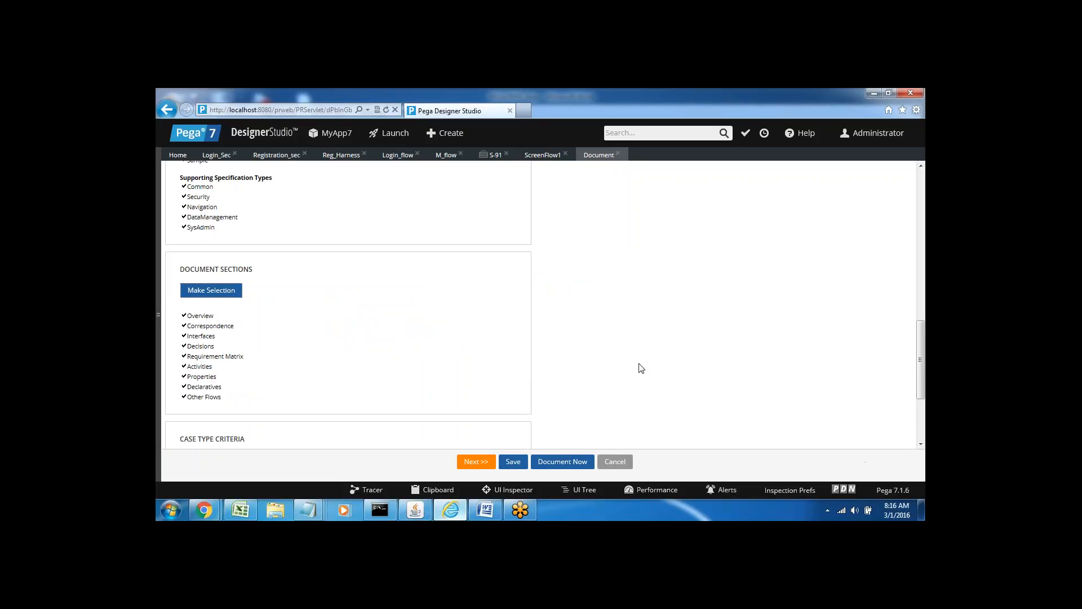
# Advance the MyApp7 wizard through the Select, Define and Capture steps to Order.
pyautogui.click(468, 462)
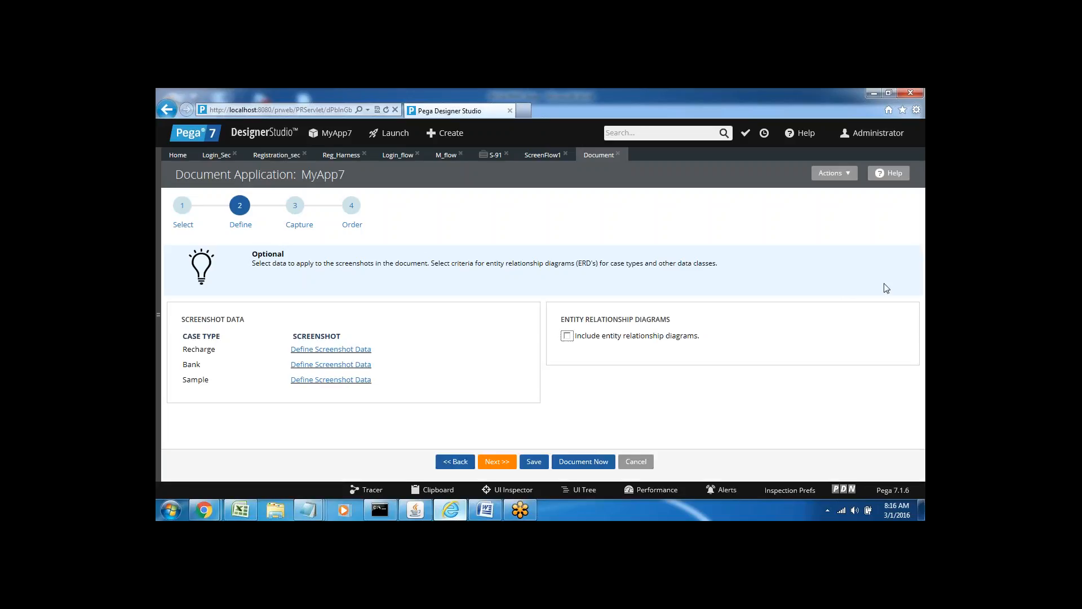
pyautogui.click(497, 463)
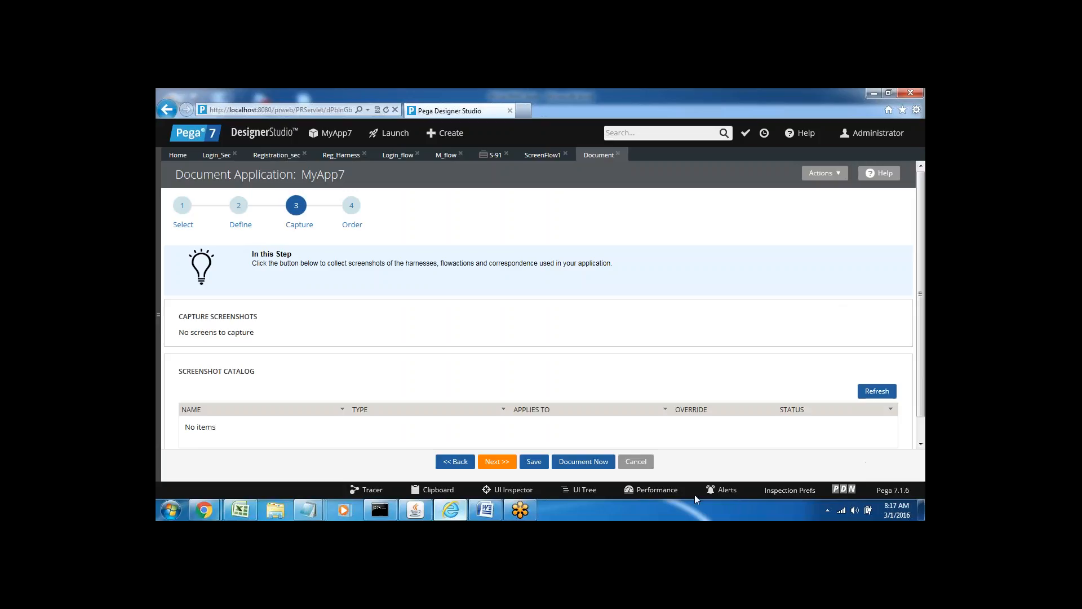
pyautogui.click(498, 463)
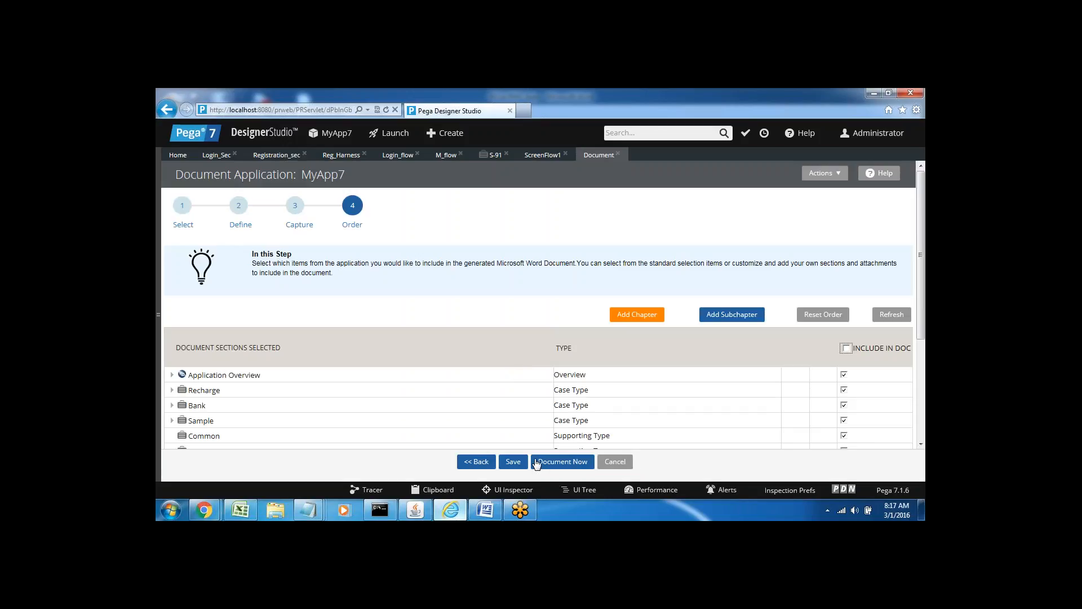
# Start generating the Word application document with Document Now, then toggle the Word notes.
pyautogui.click(552, 463)
pyautogui.click(485, 510)
pyautogui.click(485, 510)
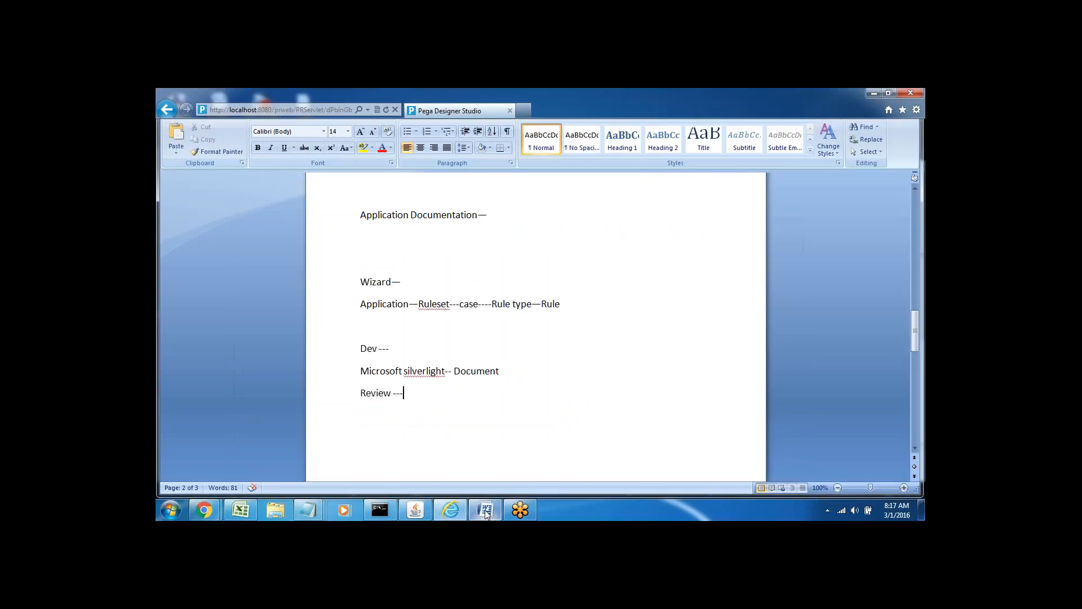
# Minimize the Word notes so Pega's MyApp7 Order step is in front again.
pyautogui.click(484, 510)
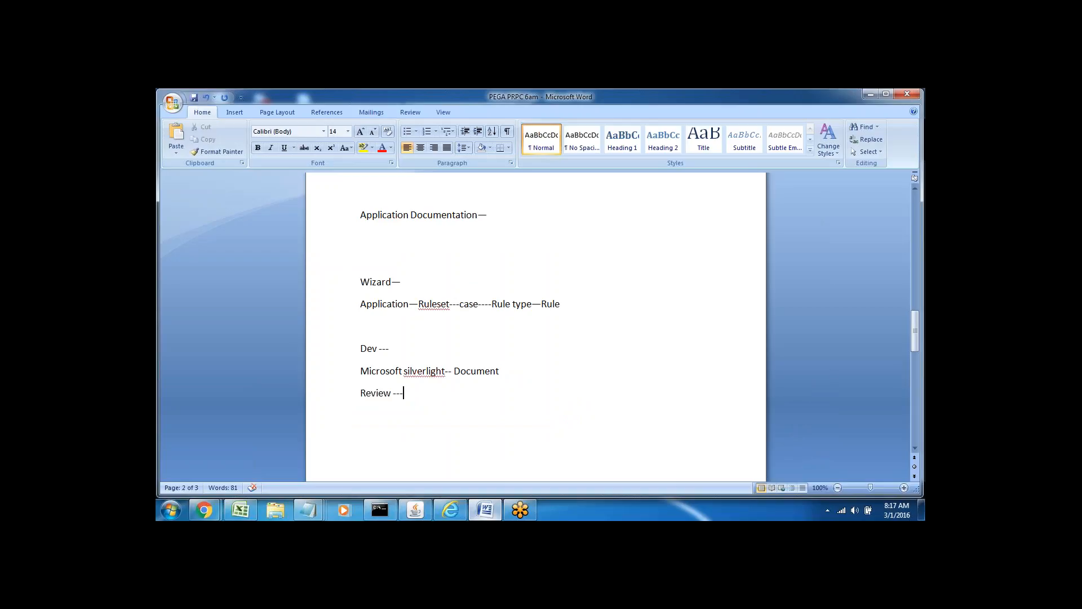
pyautogui.click(484, 510)
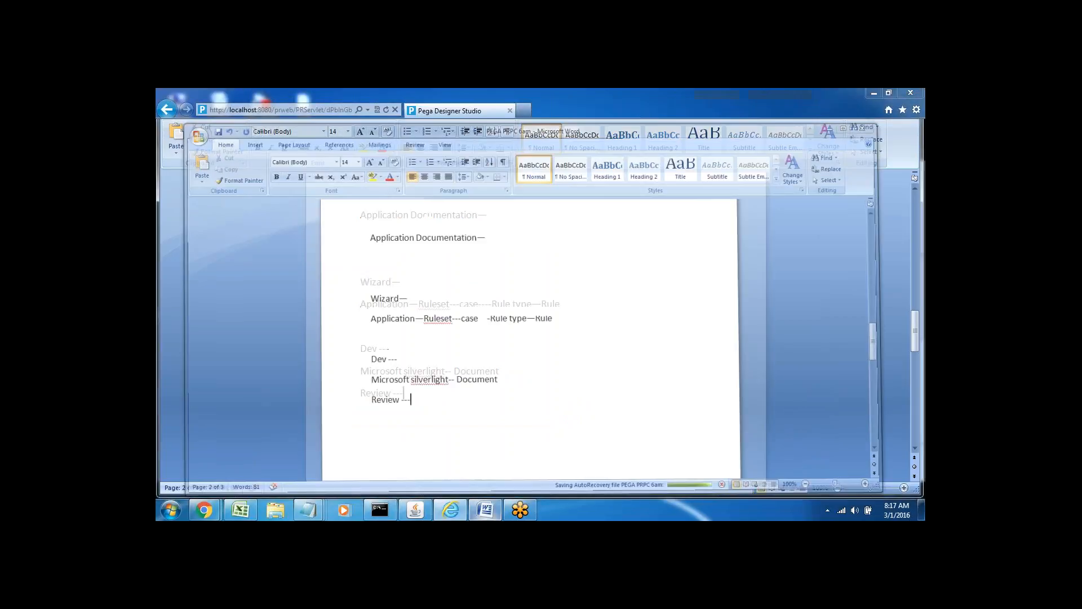
pyautogui.click(456, 514)
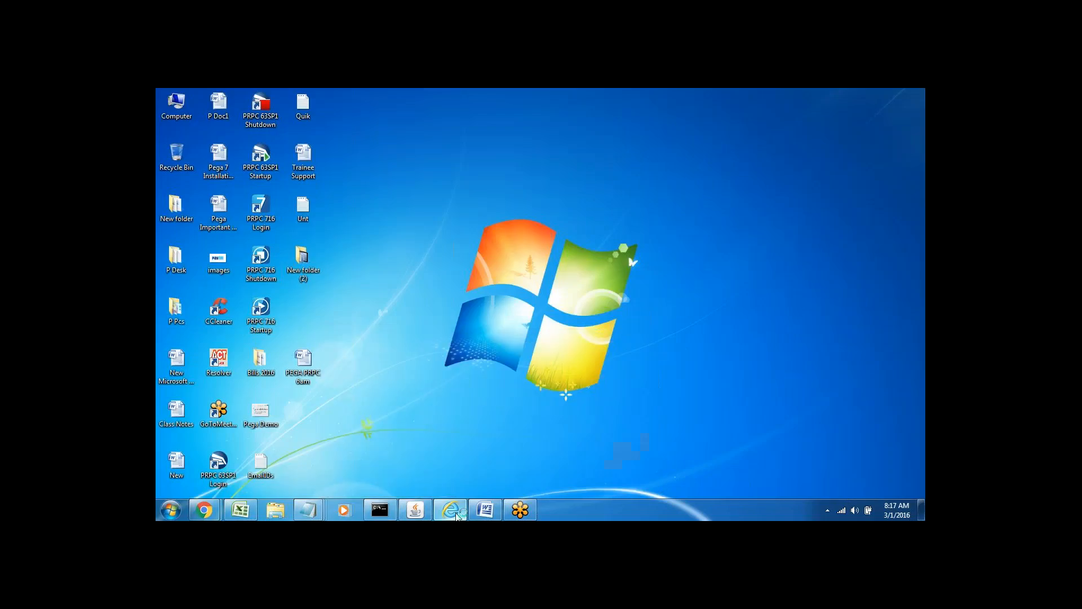
pyautogui.click(451, 514)
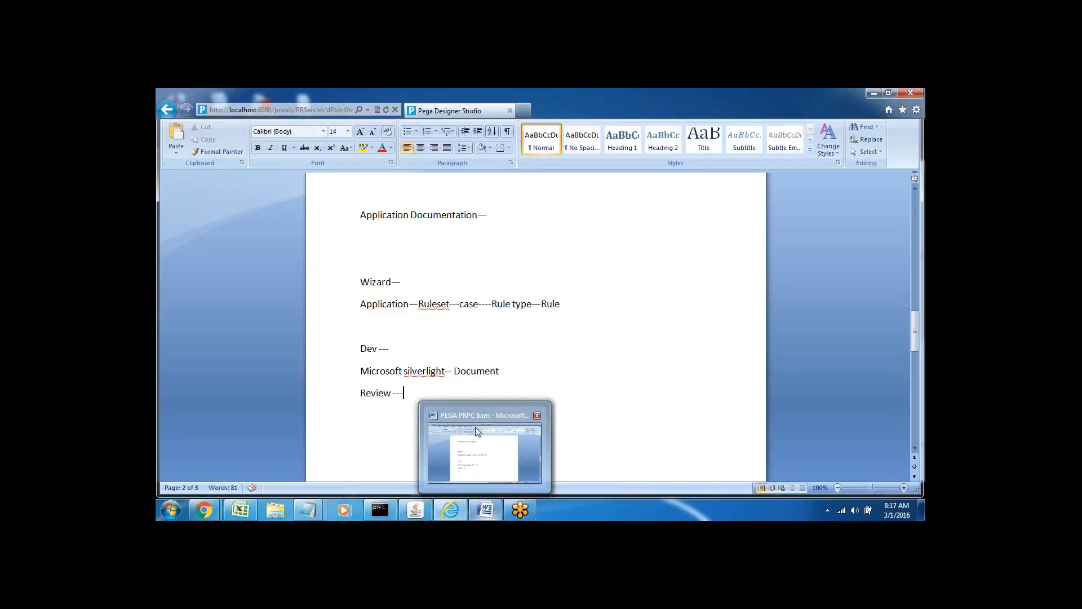
pyautogui.click(486, 509)
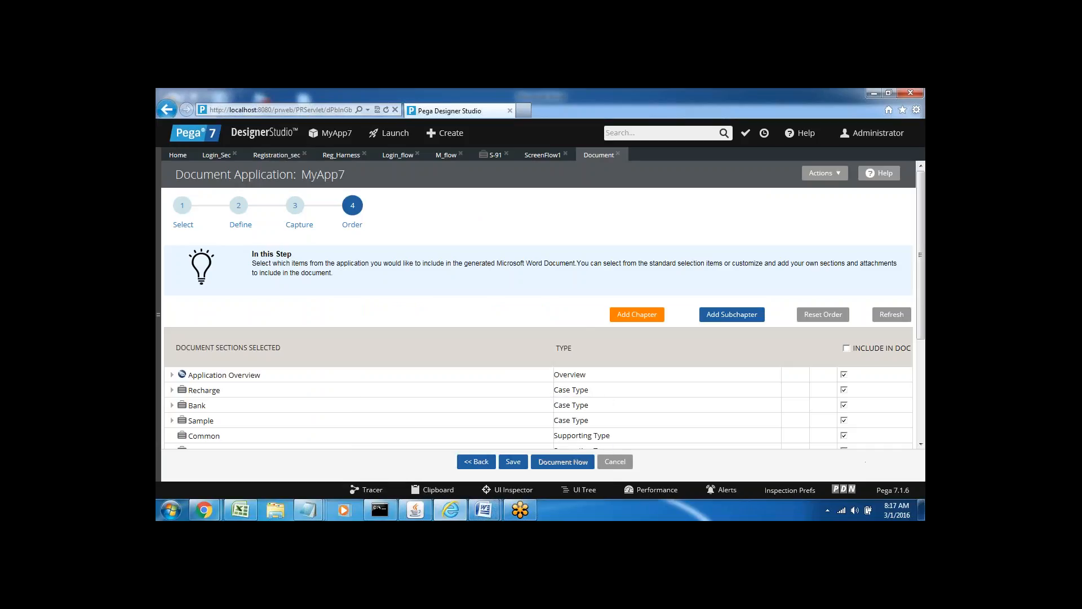
# Bring the generated Word document, showing properties like Circle, CouponCode and MobileNo, to the front.
pyautogui.moveTo(487, 508)
pyautogui.click(560, 453)
pyautogui.click(485, 513)
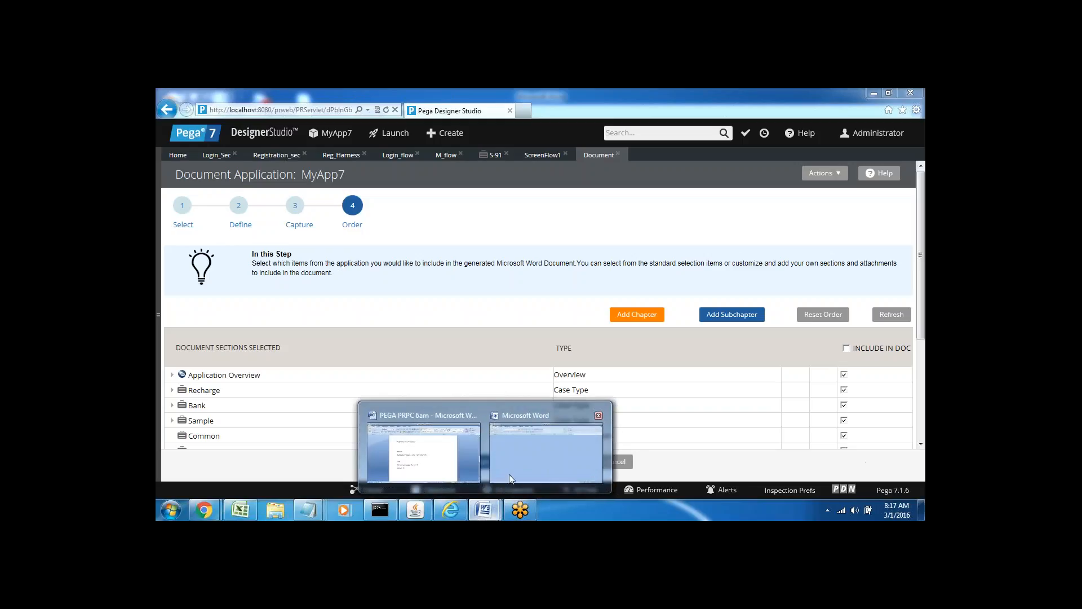
pyautogui.click(537, 449)
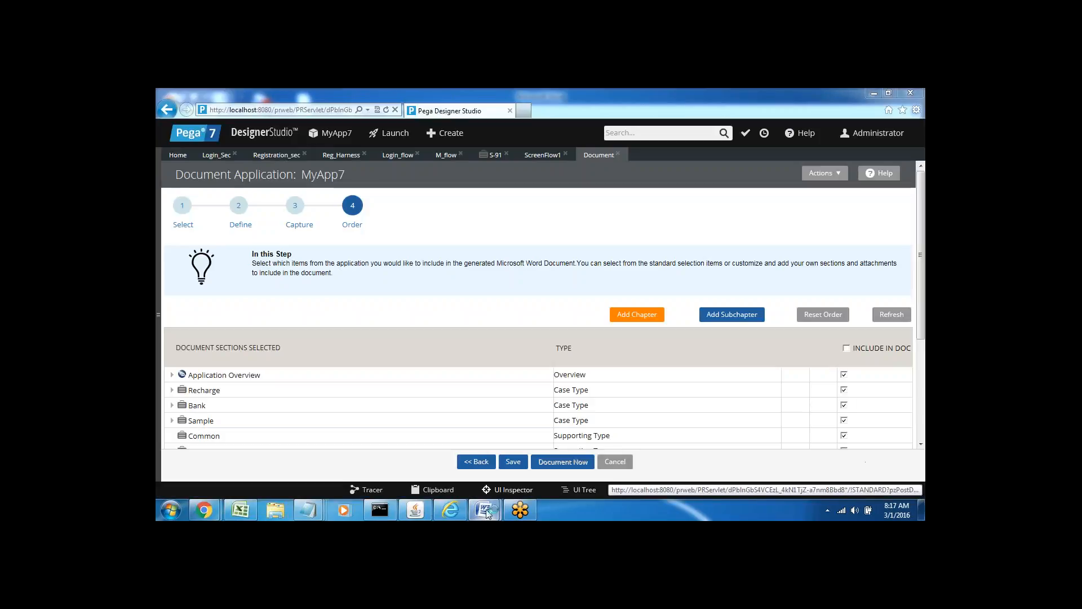
pyautogui.moveTo(488, 513)
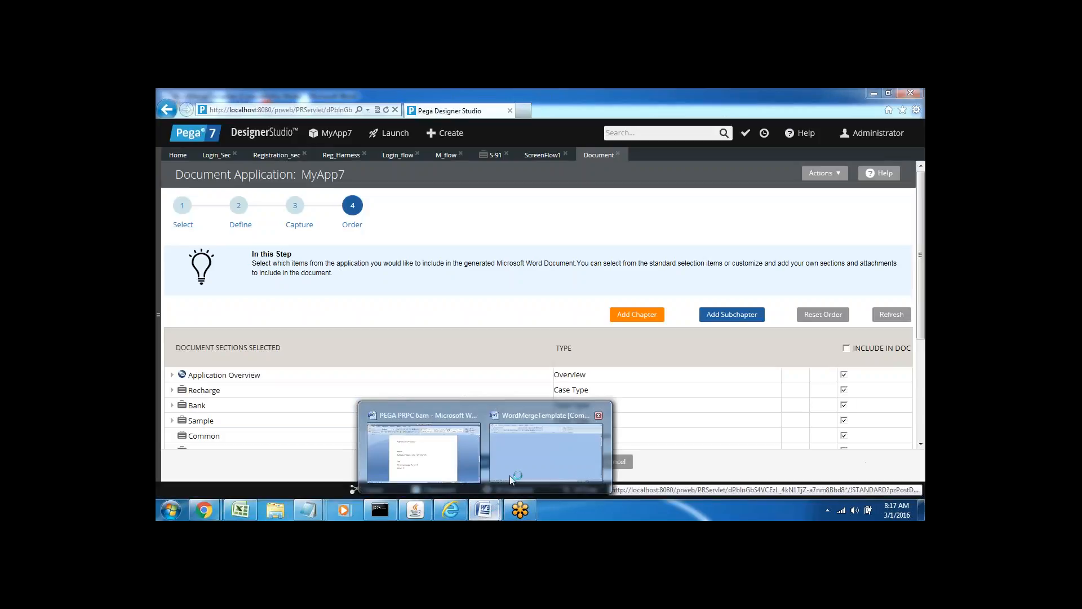
pyautogui.click(553, 442)
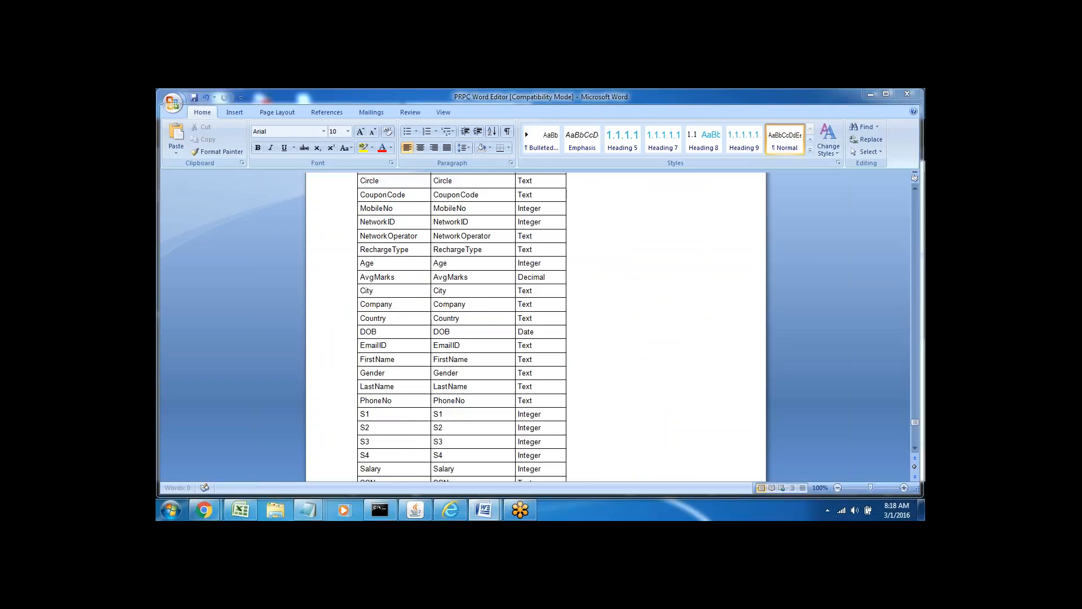
# Return to the 18-page generated document and scroll up to the Application Overview page.
pyautogui.click(451, 510)
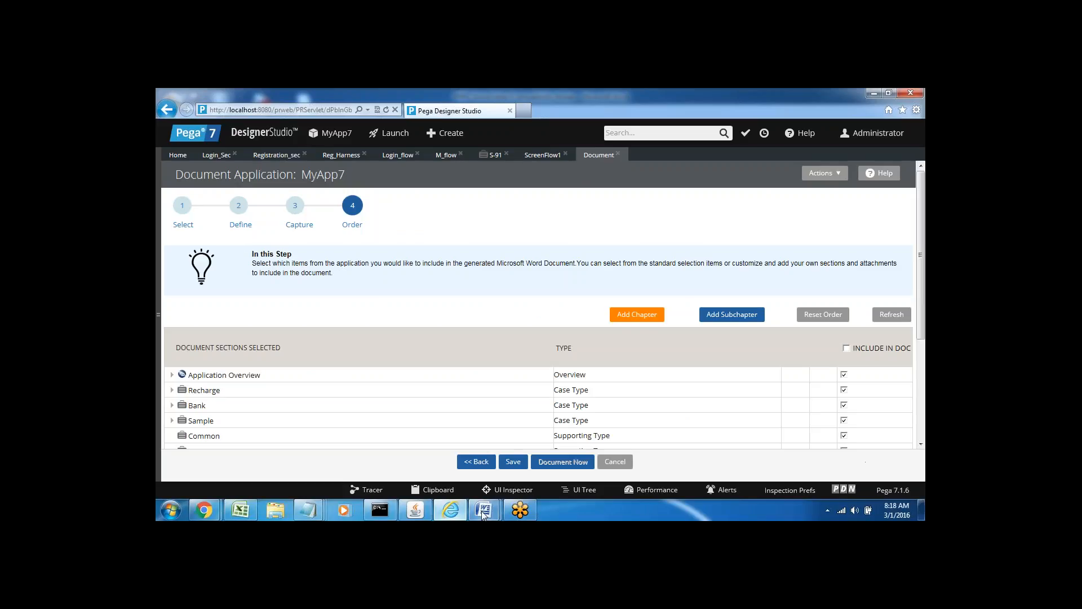
pyautogui.moveTo(483, 511)
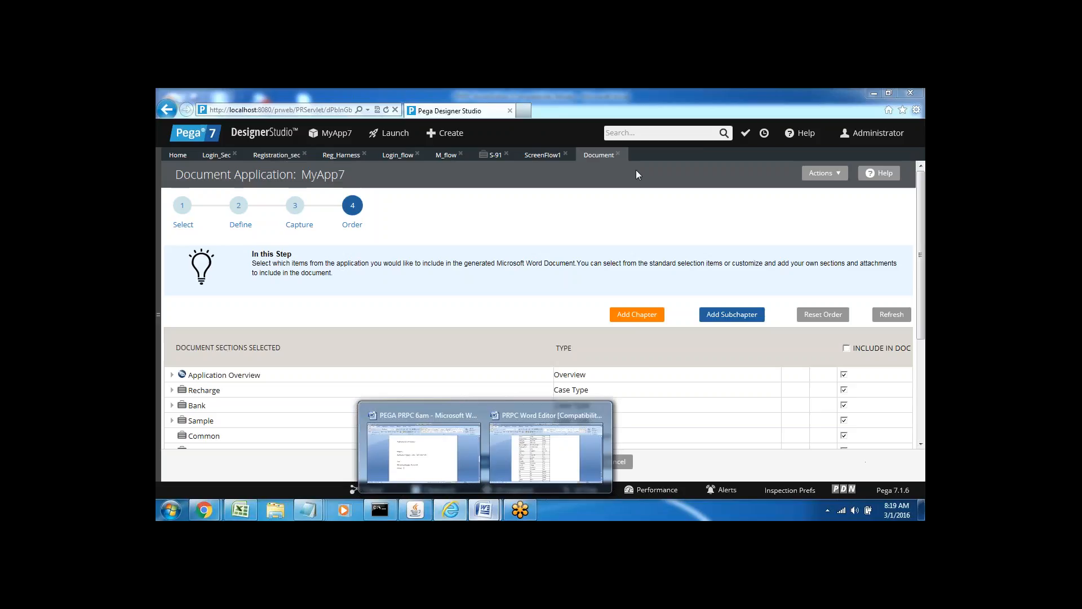
pyautogui.click(546, 454)
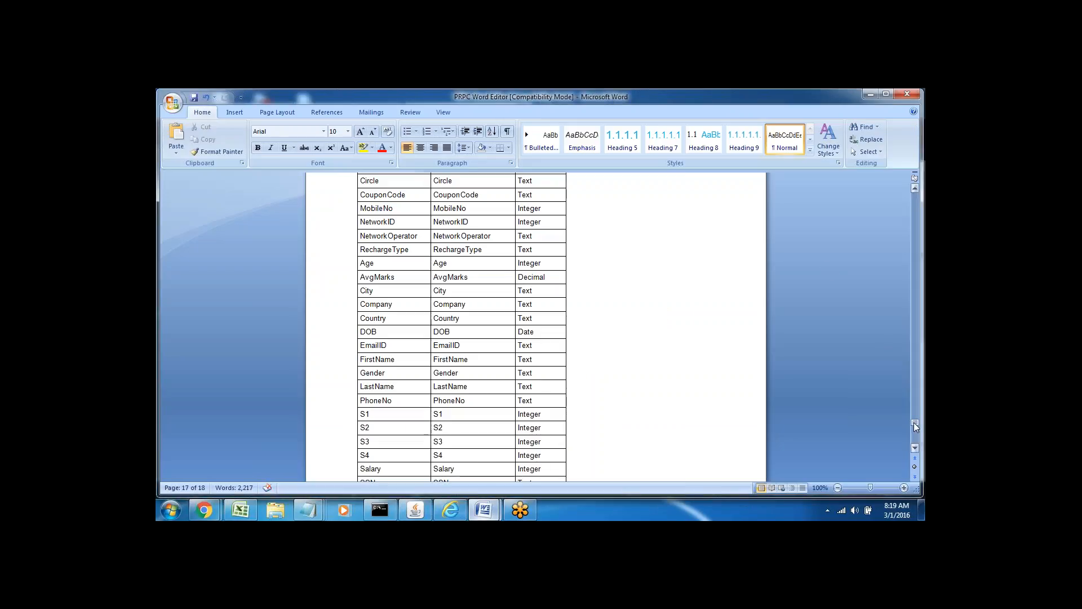
pyautogui.moveTo(914, 422); pyautogui.dragTo(915, 245)
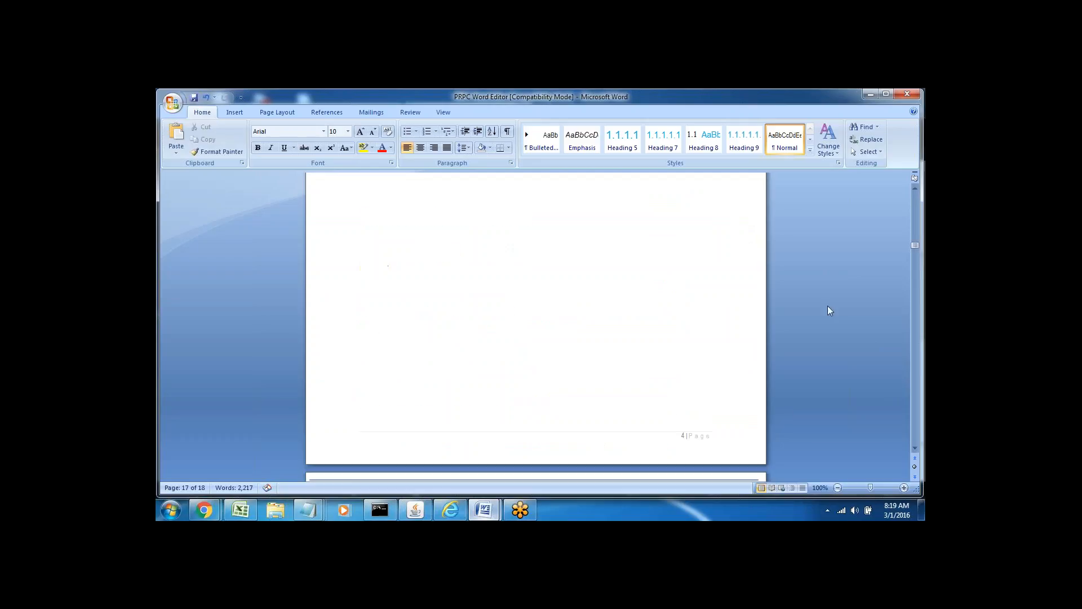
pyautogui.click(914, 449)
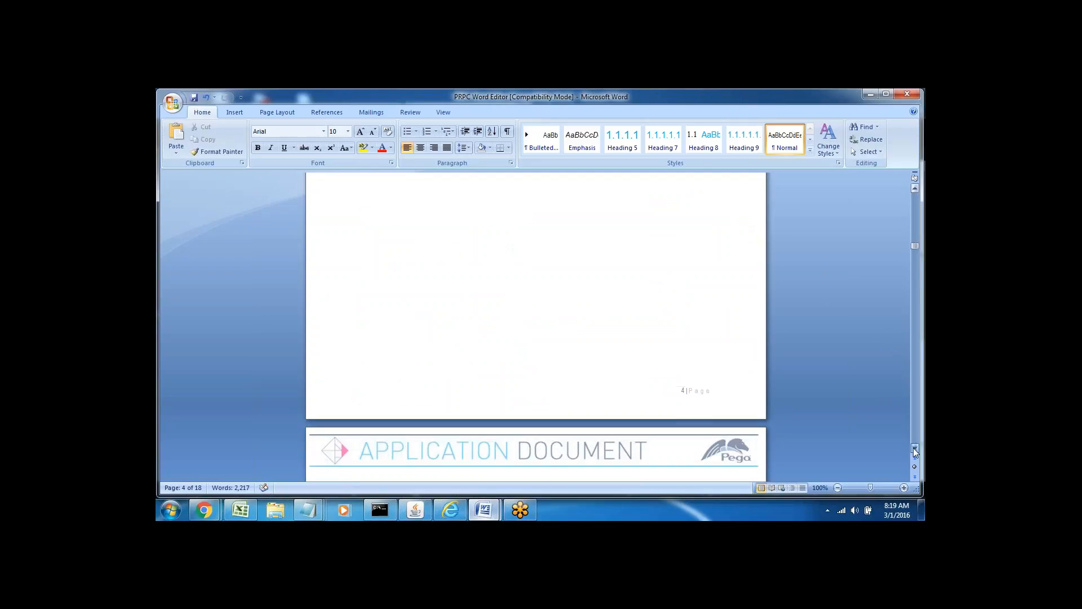
# Read the business objectives, Case Type Definitions, Supporting Types table and RuleSets section.
pyautogui.click(914, 449)
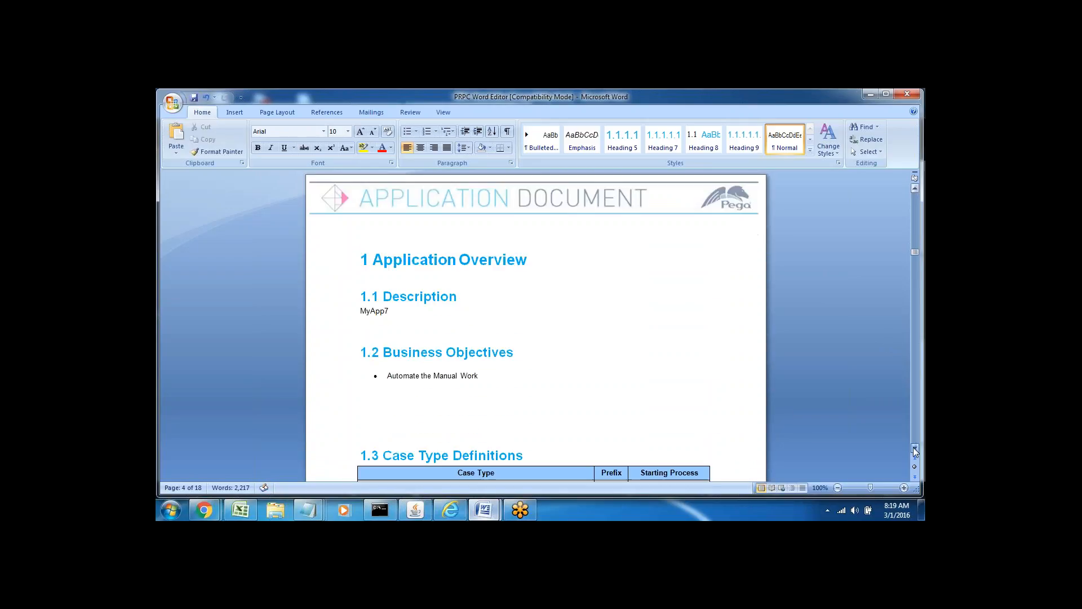
pyautogui.click(914, 449)
pyautogui.click(914, 449)
pyautogui.click(819, 420)
pyautogui.press('Down')
pyautogui.press('Down')
pyautogui.press('Down')
pyautogui.press('Down')
pyautogui.press('Down')
pyautogui.press('Down')
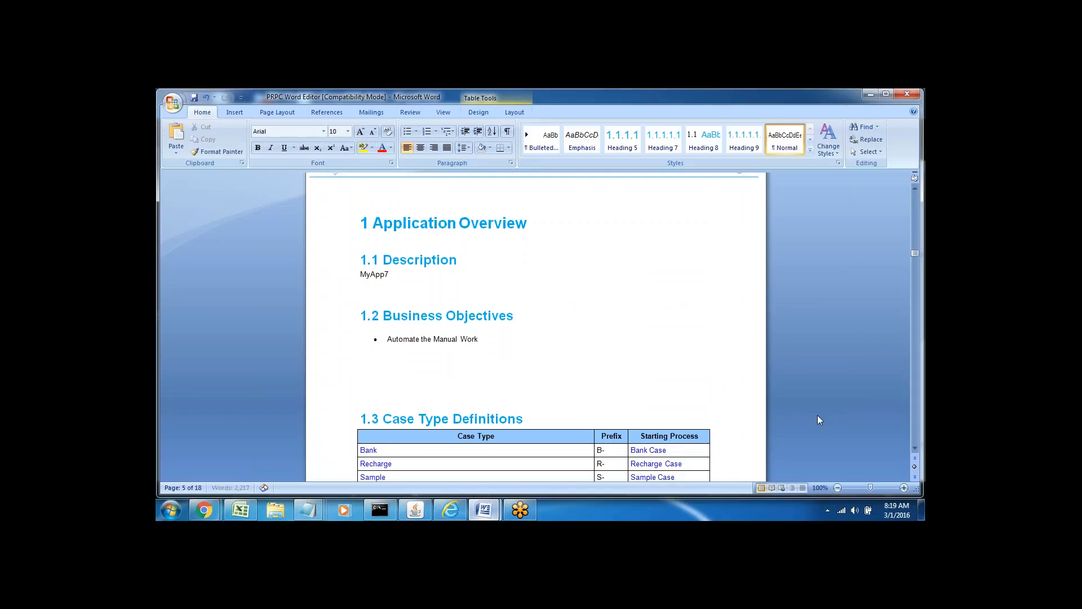
pyautogui.press('Down')
pyautogui.press('Down')
pyautogui.press('Down')
pyautogui.press('Down')
pyautogui.press('Down')
pyautogui.press('Down')
pyautogui.press('Down')
pyautogui.press('Down')
pyautogui.press('Down')
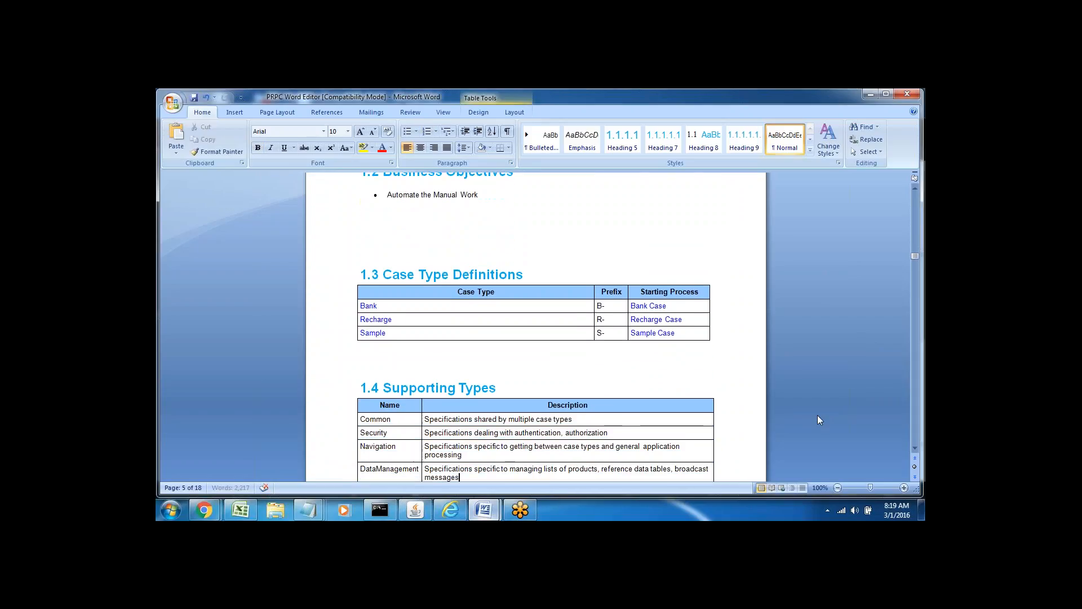
pyautogui.press('Down')
pyautogui.press('Down')
pyautogui.press('Down')
pyautogui.press('Down')
pyautogui.press('Down')
pyautogui.press('Down')
pyautogui.press('Down')
pyautogui.press('Down')
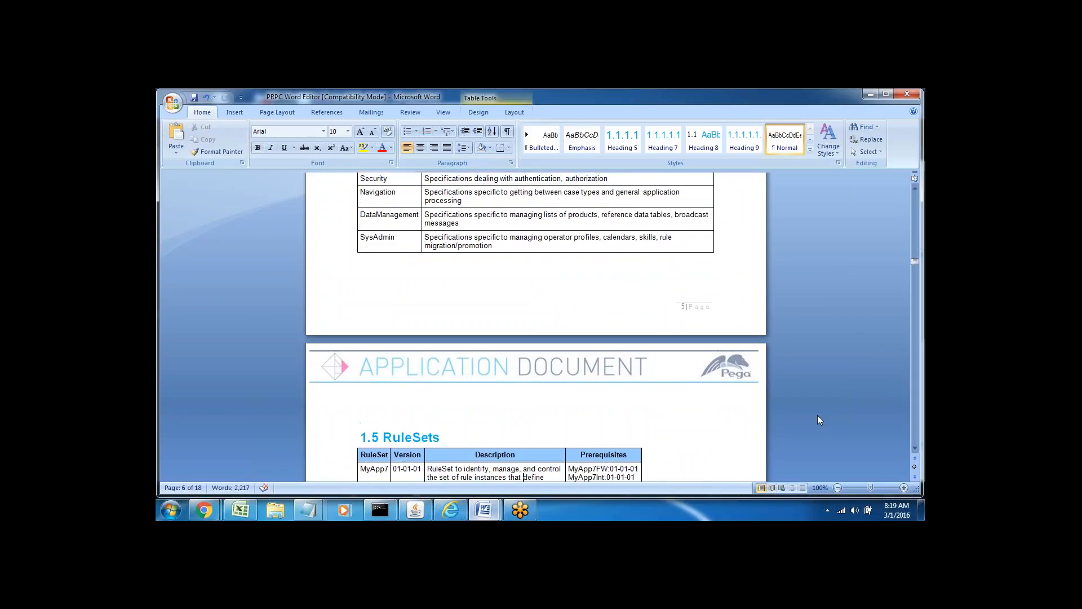
# Read the Recharge chapter: EPayment flow and transitions, ERecharge/Login, Fetch_single and flow actions.
pyautogui.press('Down')
pyautogui.press('Down')
pyautogui.press('Down')
pyautogui.press('Down')
pyautogui.press('Down')
pyautogui.press('Down')
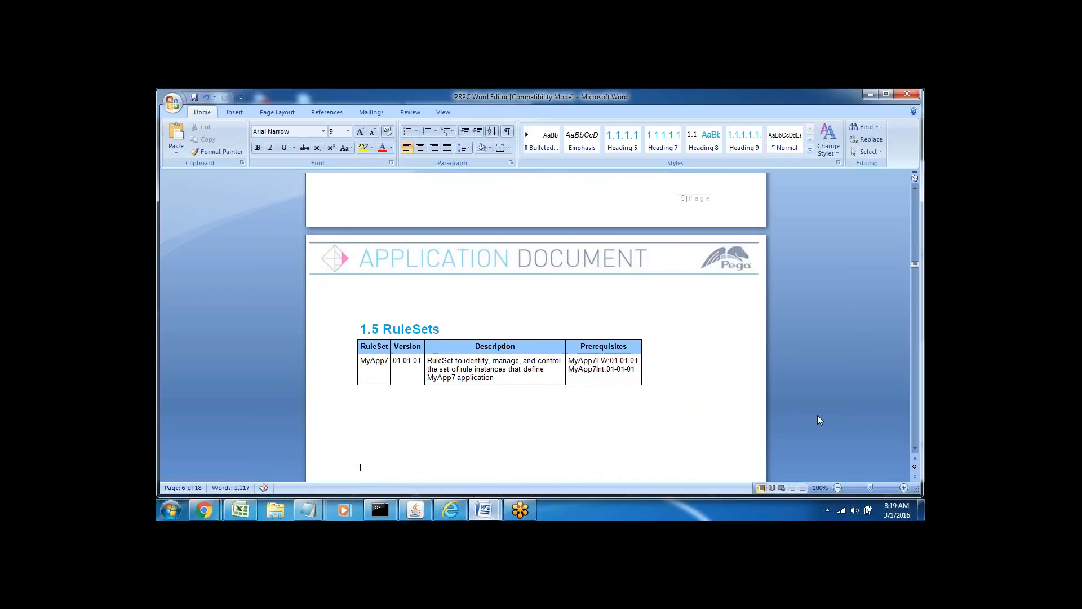
pyautogui.press('Down')
pyautogui.press('Down')
pyautogui.press('Down')
pyautogui.press('Down')
pyautogui.press('Down')
pyautogui.press('Down')
pyautogui.press('Down')
pyautogui.press('Down')
pyautogui.press('Down')
pyautogui.press('Down')
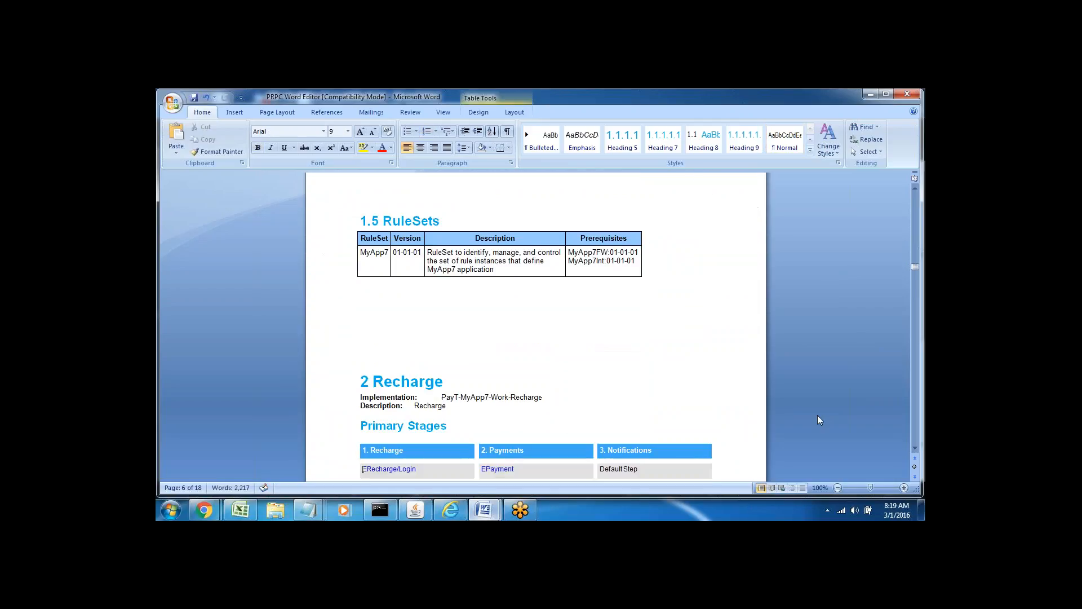
pyautogui.press('Down')
pyautogui.press('Down')
pyautogui.press('Down')
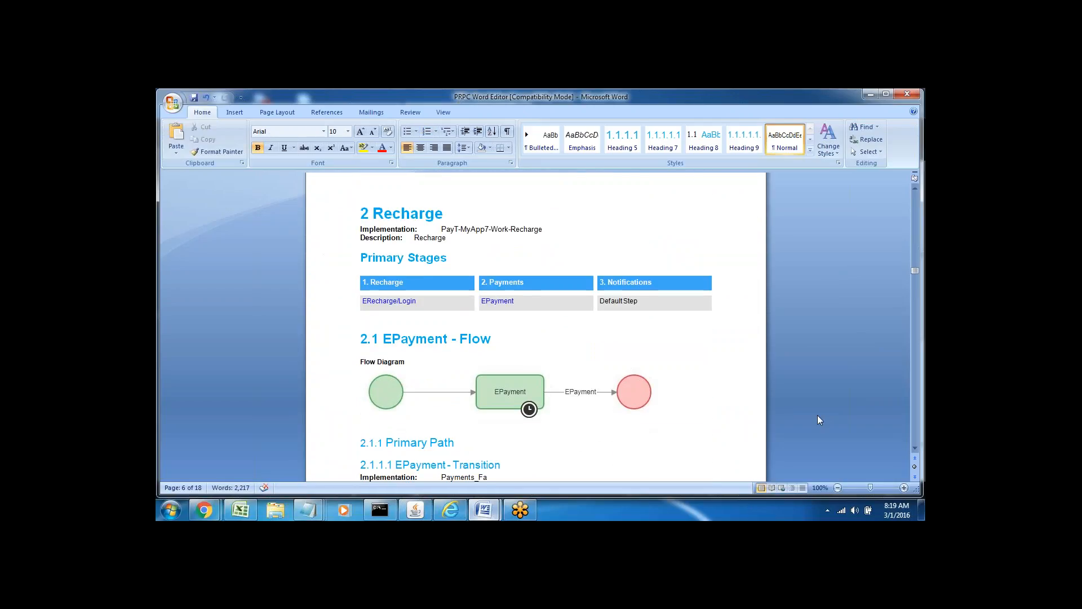
pyautogui.press('Down')
pyautogui.press('Down')
pyautogui.press('Down')
pyautogui.press('Down')
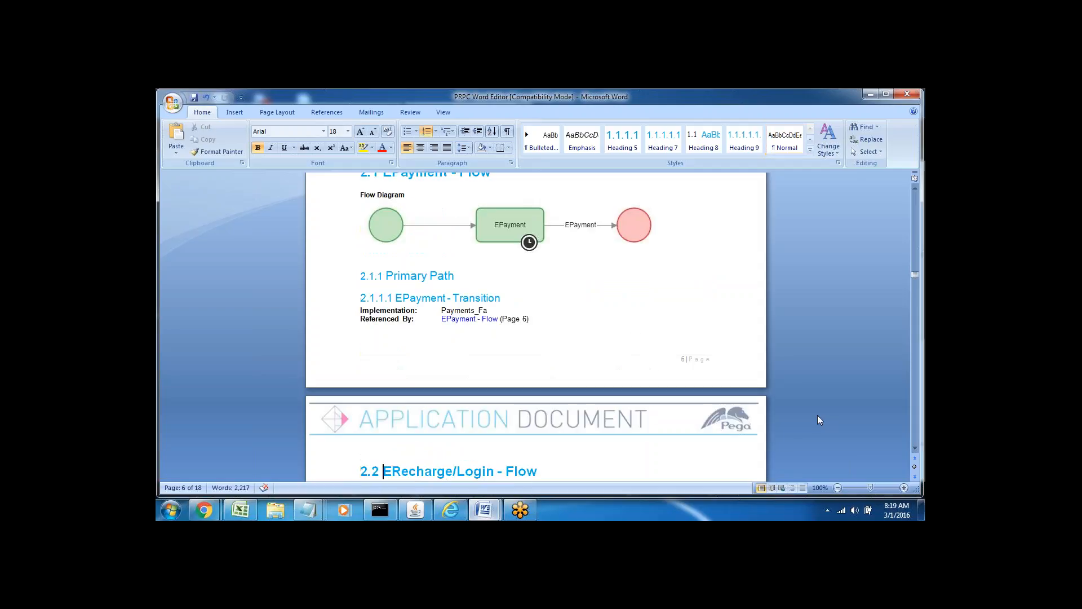
pyautogui.press('Down')
pyautogui.press('Down')
pyautogui.press('Down')
pyautogui.press('Down')
pyautogui.press('Down')
pyautogui.press('Down')
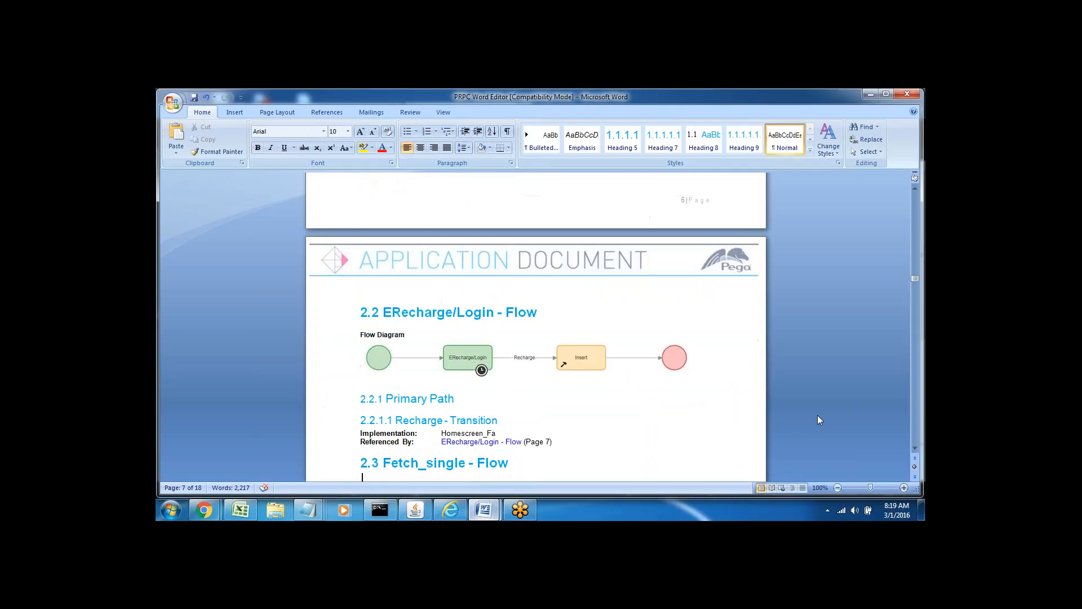
pyautogui.press('Down')
pyautogui.press('Down')
pyautogui.press('Down')
pyautogui.press('Down')
pyautogui.press('Down')
pyautogui.press('Down')
pyautogui.press('Down')
pyautogui.press('Down')
pyautogui.press('Down')
pyautogui.press('Down')
pyautogui.press('Down')
pyautogui.press('Down')
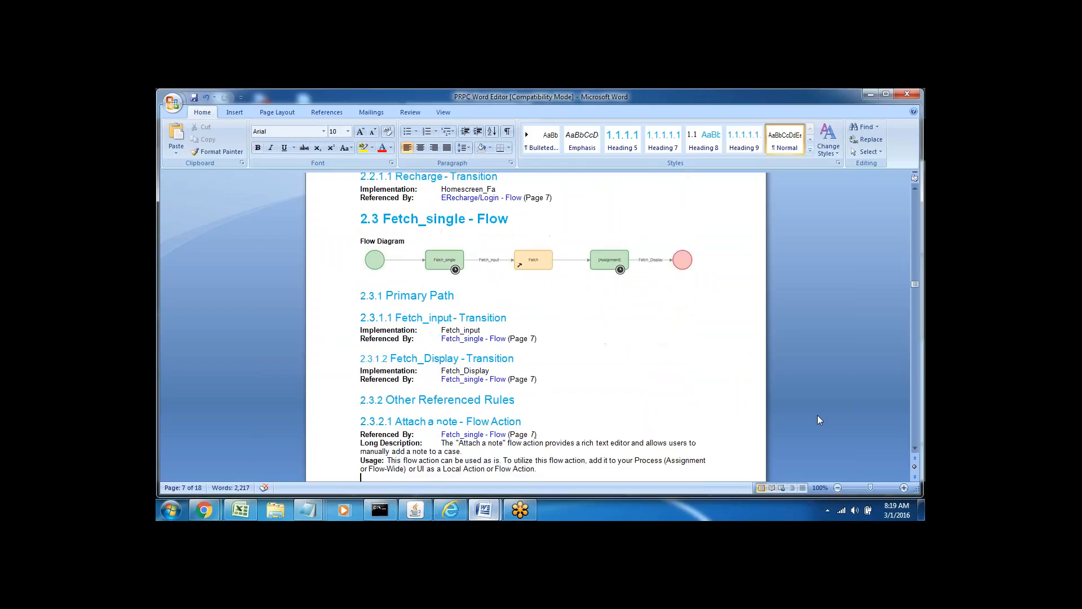
pyautogui.press('Down')
pyautogui.press('Down')
pyautogui.press('Down')
pyautogui.press('Down')
pyautogui.press('Down')
pyautogui.press('Down')
pyautogui.press('Down')
pyautogui.press('Down')
pyautogui.press('Down')
pyautogui.press('Down')
pyautogui.press('Down')
pyautogui.press('Down')
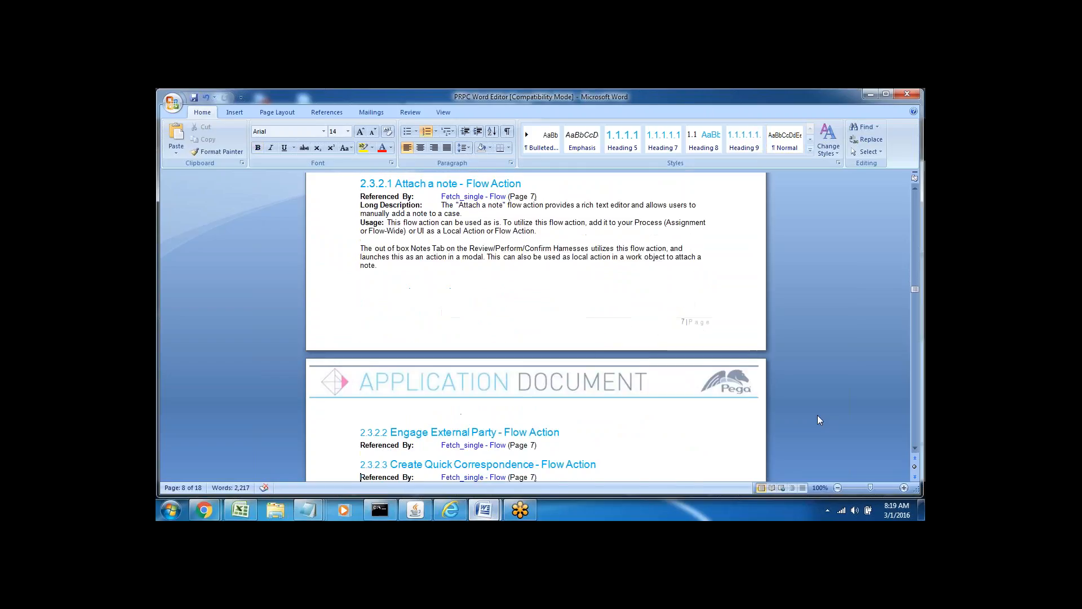
# Read the Bank chapter's Loan_flow decision rules, the Sample flows, then Common, Security and SysAdmin.
pyautogui.press('Down')
pyautogui.press('Down')
pyautogui.press('Down')
pyautogui.press('Down')
pyautogui.press('Down')
pyautogui.press('Down')
pyautogui.press('Down')
pyautogui.press('Down')
pyautogui.press('Down')
pyautogui.press('Down')
pyautogui.press('Down')
pyautogui.press('Down')
pyautogui.press('Down')
pyautogui.press('Down')
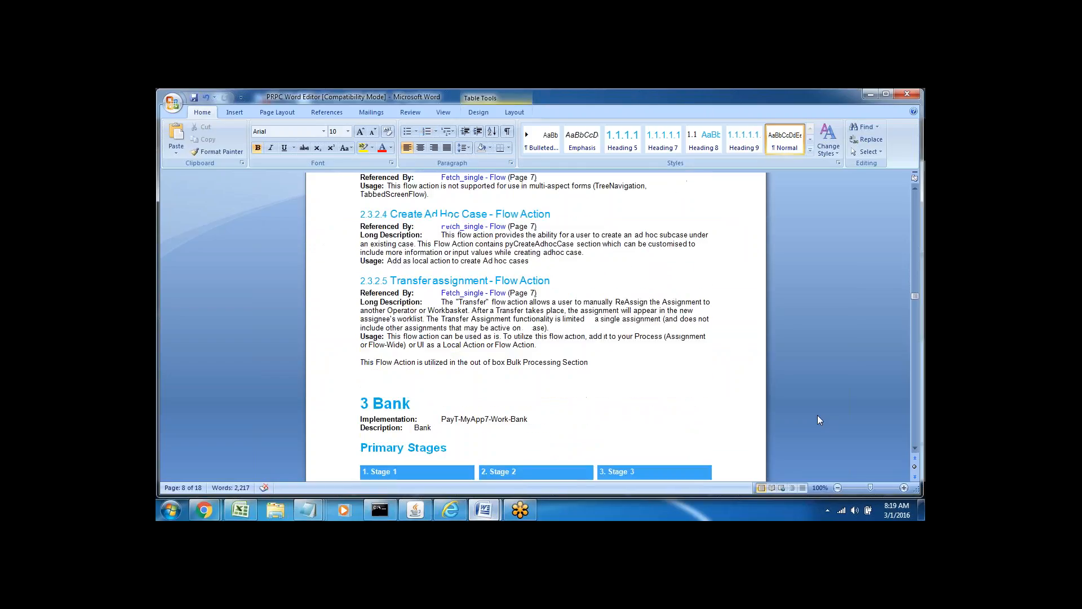
pyautogui.press('Down')
pyautogui.press('Down')
pyautogui.press('Down')
pyautogui.press('Down')
pyautogui.press('Down')
pyautogui.press('Down')
pyautogui.press('Down')
pyautogui.press('Down')
pyautogui.press('Down')
pyautogui.press('Down')
pyautogui.press('Down')
pyautogui.press('Down')
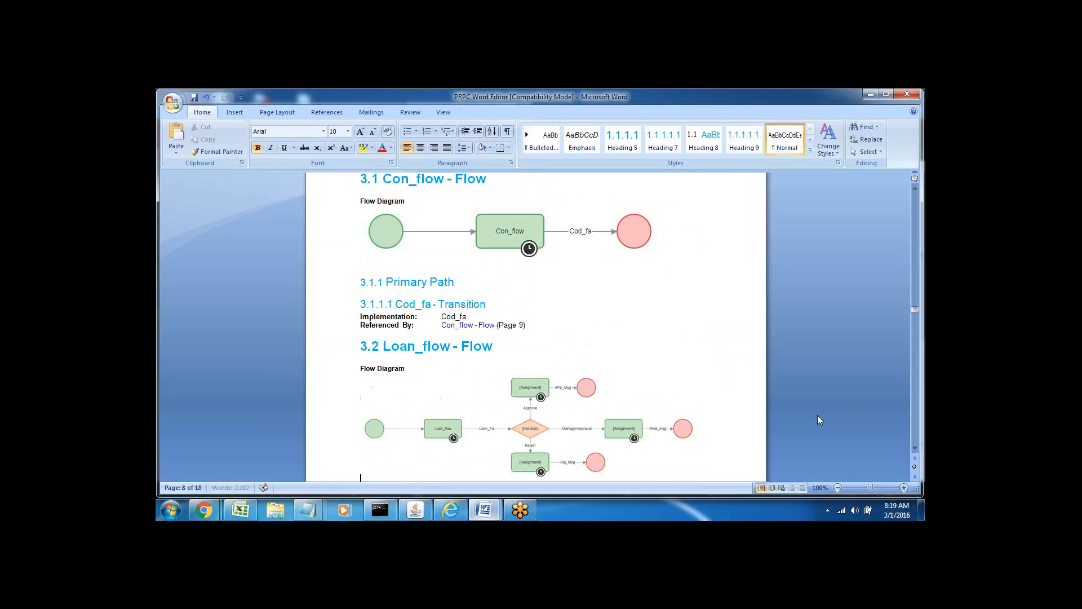
pyautogui.press('Down')
pyautogui.press('Down')
pyautogui.press('Down')
pyautogui.press('Down')
pyautogui.press('Down')
pyautogui.press('Down')
pyautogui.press('Down')
pyautogui.press('Down')
pyautogui.press('Down')
pyautogui.press('Down')
pyautogui.press('Down')
pyautogui.press('Down')
pyautogui.press('Down')
pyautogui.press('Down')
pyautogui.press('Down')
pyautogui.press('Down')
pyautogui.press('Down')
pyautogui.press('Down')
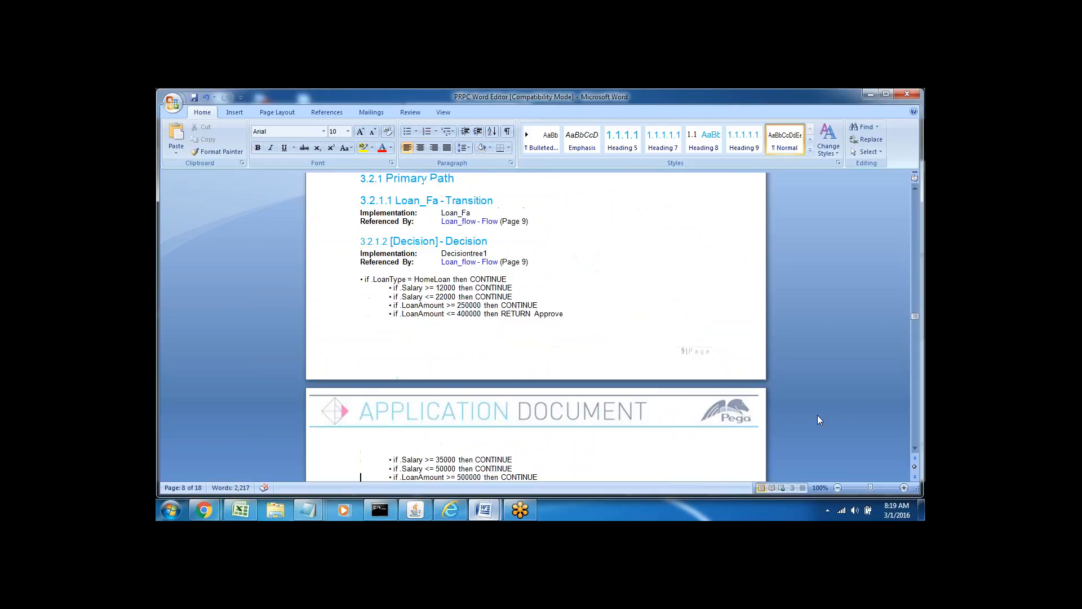
pyautogui.press('Down')
pyautogui.press('Down')
pyautogui.press('Down')
pyautogui.press('Down')
pyautogui.press('Down')
pyautogui.press('Down')
pyautogui.press('Down')
pyautogui.press('Down')
pyautogui.press('Down')
pyautogui.press('Down')
pyautogui.press('Down')
pyautogui.press('Down')
pyautogui.press('Down')
pyautogui.press('Down')
pyautogui.press('Down')
pyautogui.press('Down')
pyautogui.press('Down')
pyautogui.press('Down')
pyautogui.press('Down')
pyautogui.press('Down')
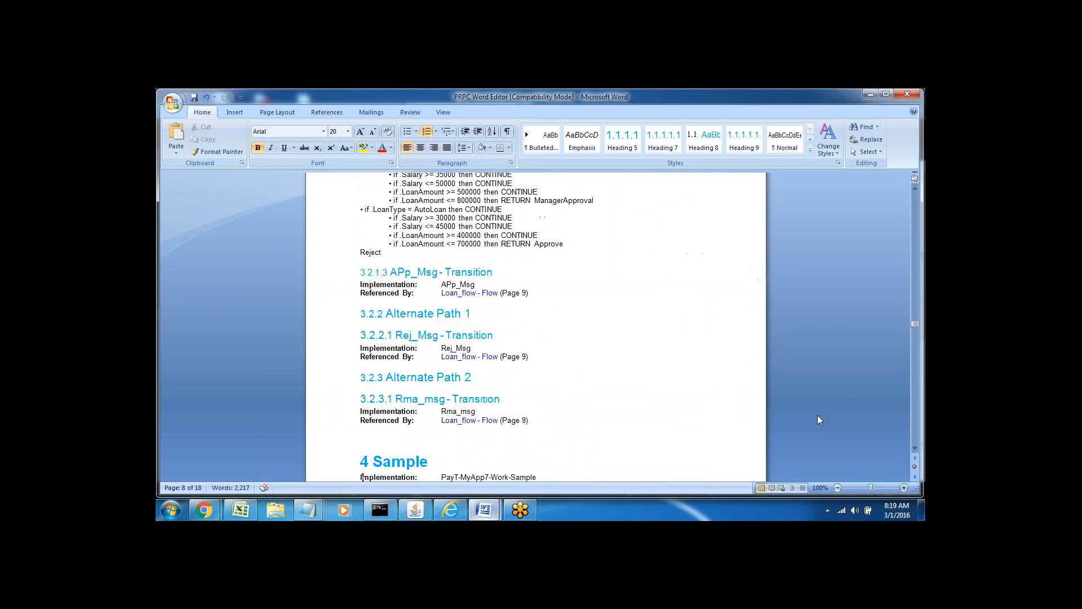
pyautogui.press('Down')
pyautogui.press('Down')
pyautogui.press('Down')
pyautogui.press('Down')
pyautogui.press('Down')
pyautogui.press('Down')
pyautogui.press('Down')
pyautogui.press('Down')
pyautogui.press('Down')
pyautogui.press('Down')
pyautogui.press('Down')
pyautogui.press('Down')
pyautogui.press('Down')
pyautogui.press('Down')
pyautogui.press('Down')
pyautogui.press('Down')
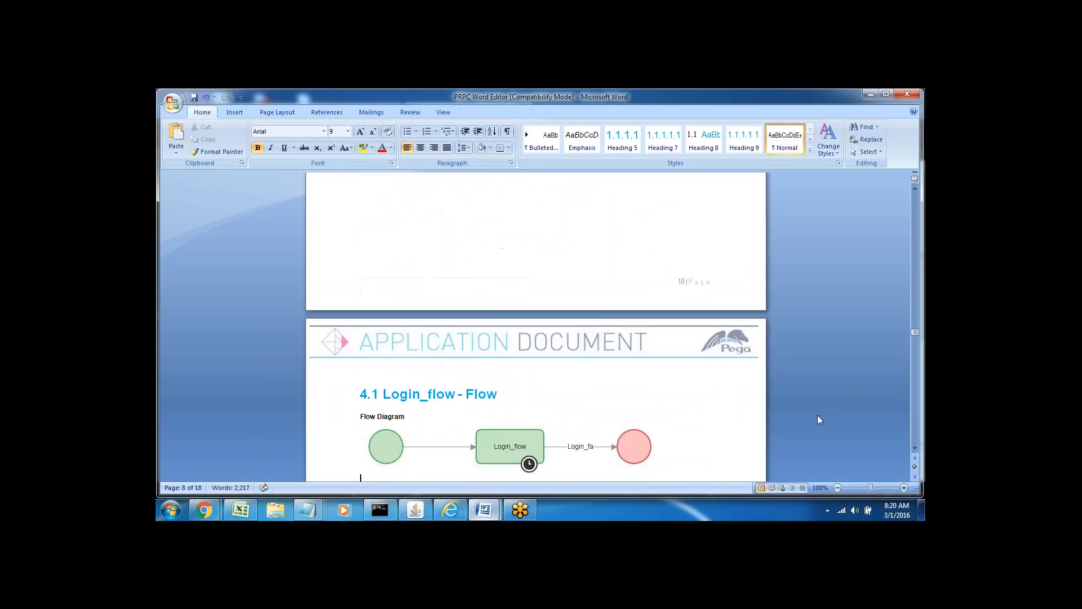
pyautogui.press('Down')
pyautogui.press('Down')
pyautogui.press('Down')
pyautogui.press('Down')
pyautogui.press('Down')
pyautogui.press('Down')
pyautogui.press('Down')
pyautogui.press('Down')
pyautogui.press('Down')
pyautogui.press('Down')
pyautogui.press('Down')
pyautogui.press('Down')
pyautogui.press('Down')
pyautogui.press('Down')
pyautogui.press('Down')
pyautogui.press('Down')
pyautogui.press('Down')
pyautogui.press('Down')
pyautogui.press('Down')
pyautogui.press('Down')
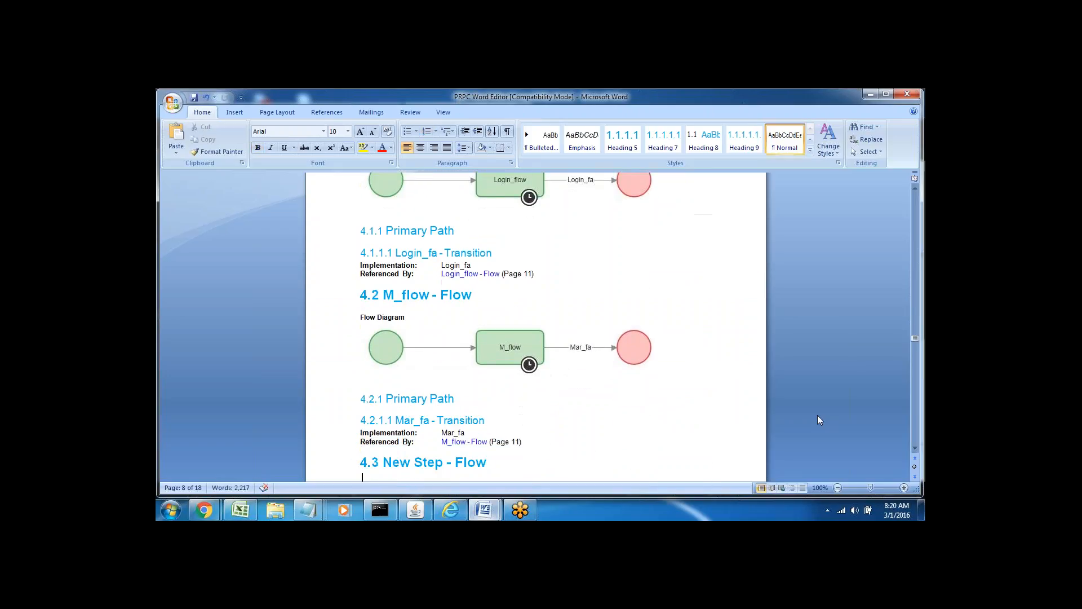
pyautogui.press('Down')
pyautogui.press('Down')
pyautogui.press('Down')
pyautogui.press('Down')
pyautogui.press('Down')
pyautogui.press('Down')
pyautogui.press('Down')
pyautogui.press('Down')
pyautogui.press('Down')
pyautogui.press('Down')
pyautogui.press('Down')
pyautogui.press('Down')
pyautogui.press('Down')
pyautogui.press('Down')
pyautogui.press('Down')
pyautogui.press('Down')
pyautogui.press('Down')
pyautogui.press('Down')
pyautogui.press('Down')
pyautogui.press('Down')
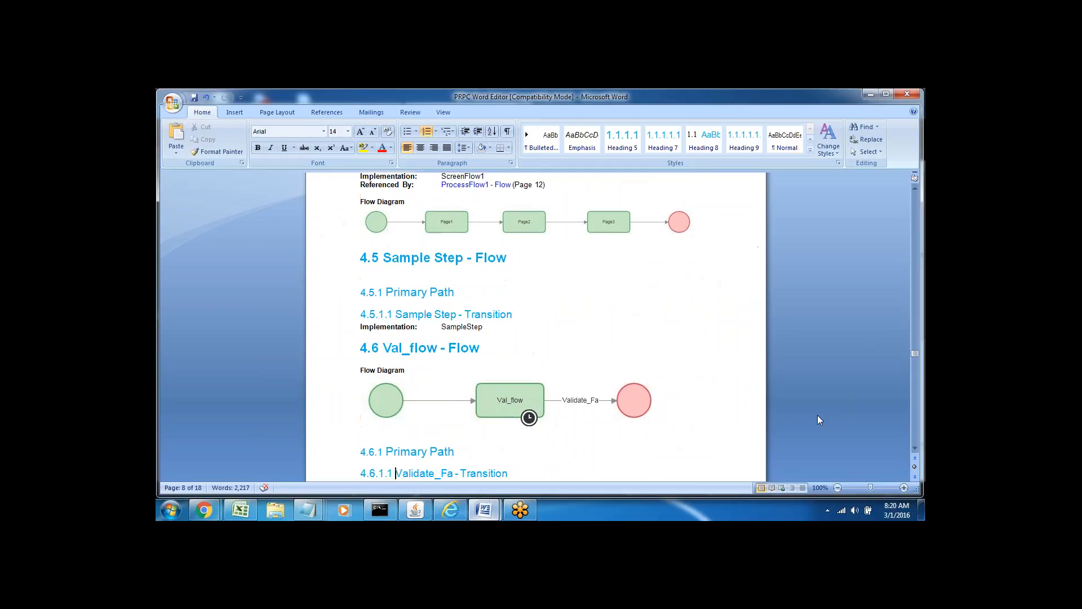
pyautogui.press('Down')
pyautogui.press('Down')
pyautogui.press('Down')
pyautogui.press('Down')
pyautogui.press('Down')
pyautogui.press('Down')
pyautogui.press('Down')
pyautogui.press('Down')
pyautogui.press('Down')
pyautogui.press('Down')
pyautogui.press('Down')
pyautogui.press('Down')
pyautogui.press('Down')
pyautogui.press('Down')
pyautogui.press('Down')
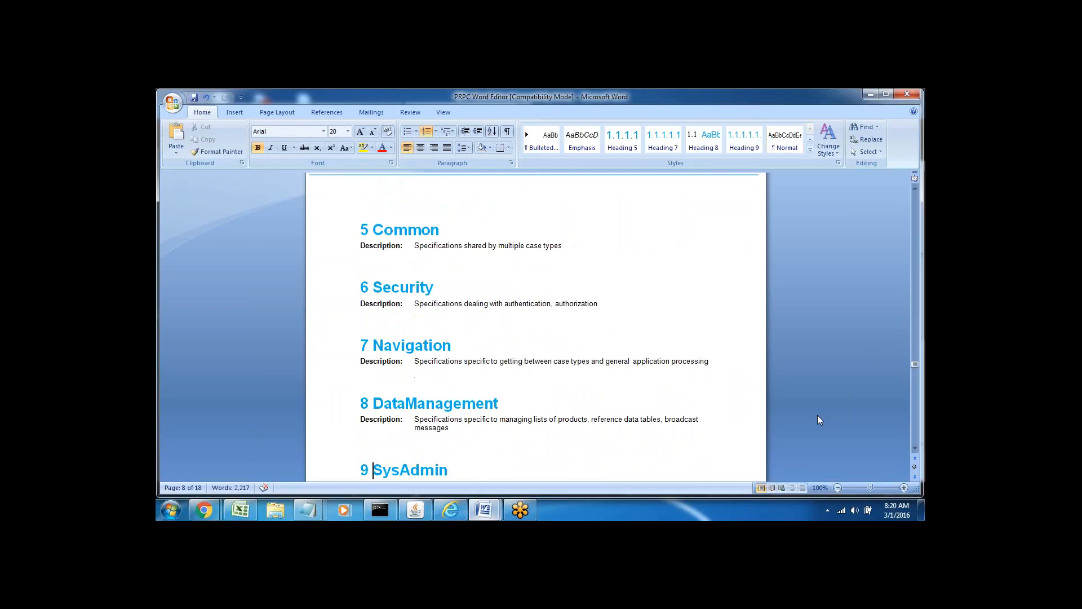
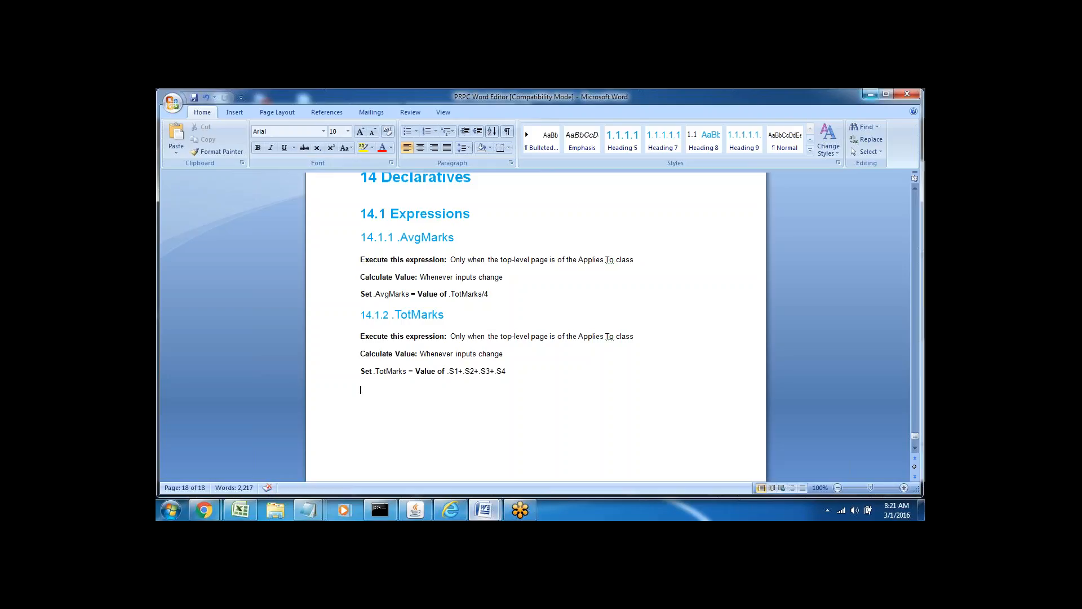
# Minimize the Word document and expand the application explorer beside the Document Application page.
pyautogui.click(870, 94)
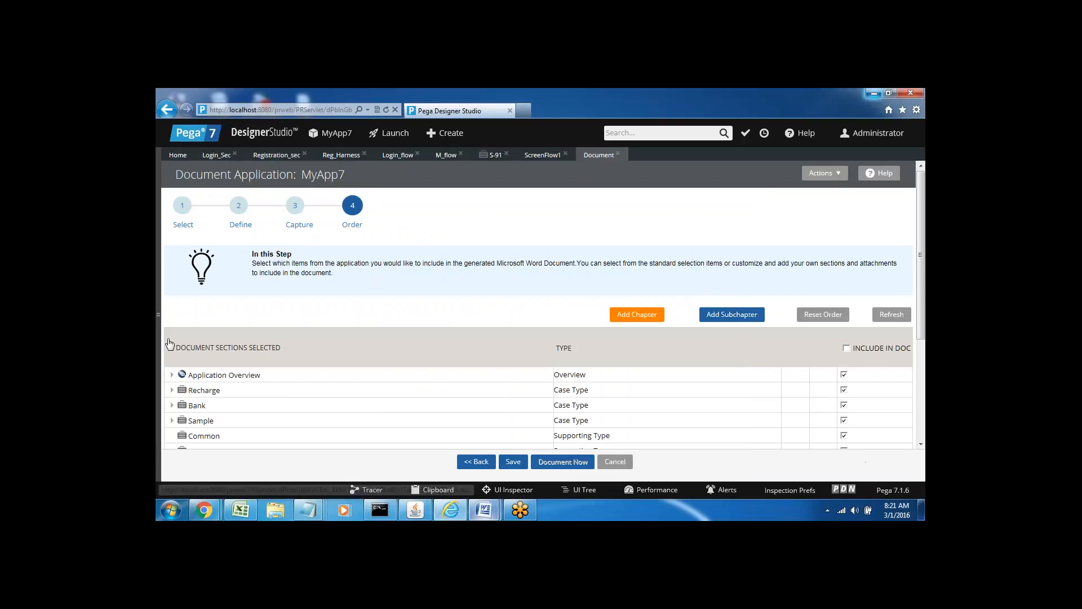
pyautogui.click(160, 315)
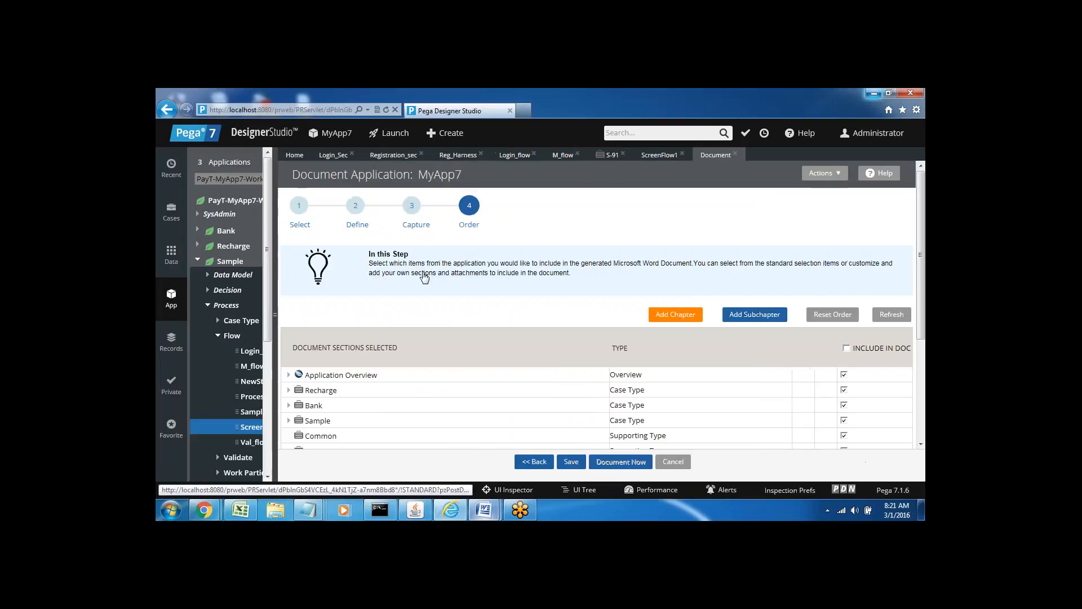
# Open the PEGA PRPC 6am notes and type the heading 'Export an Application' on page 3.
pyautogui.moveTo(483, 510)
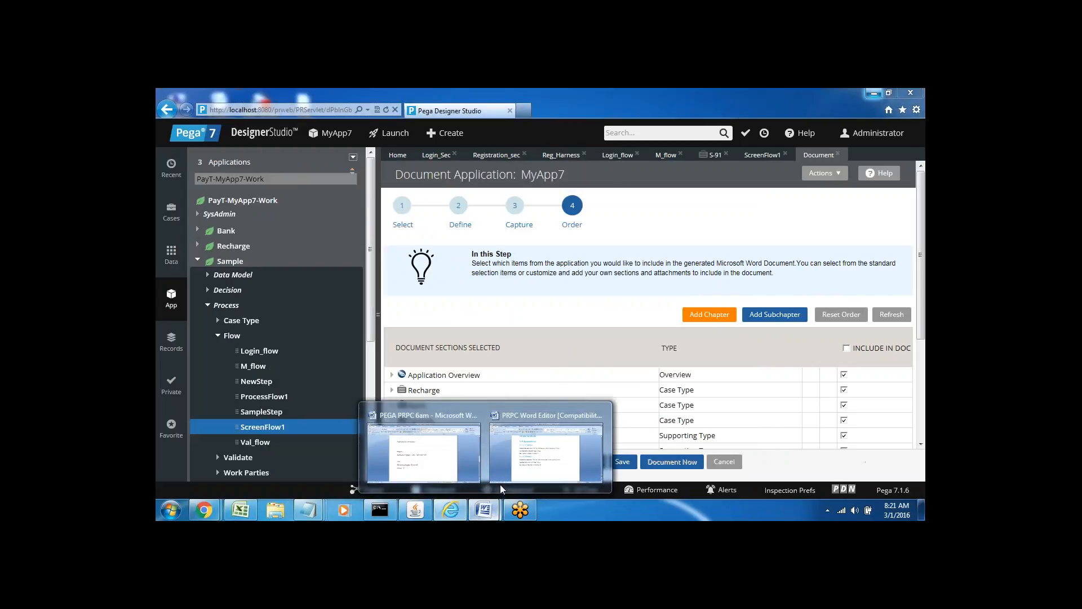
pyautogui.click(425, 452)
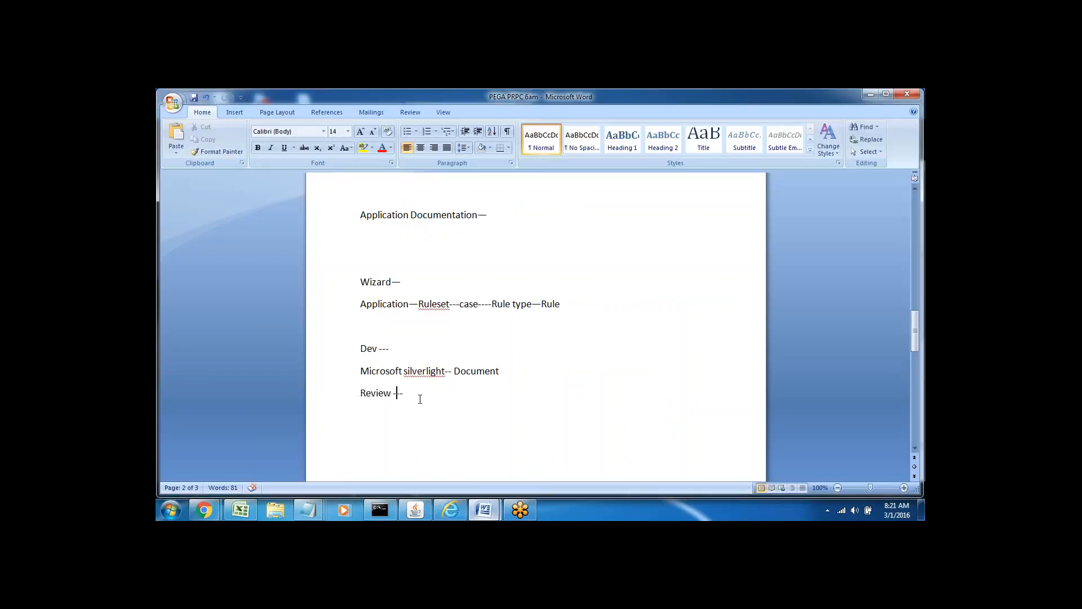
pyautogui.scroll(-9, 413, 393)
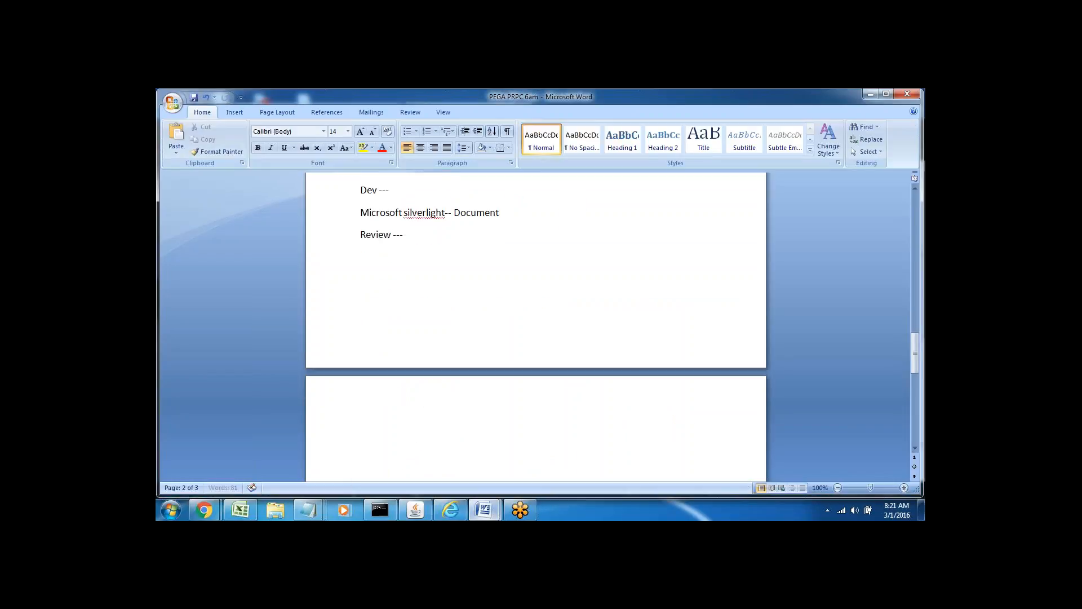
pyautogui.click(372, 258)
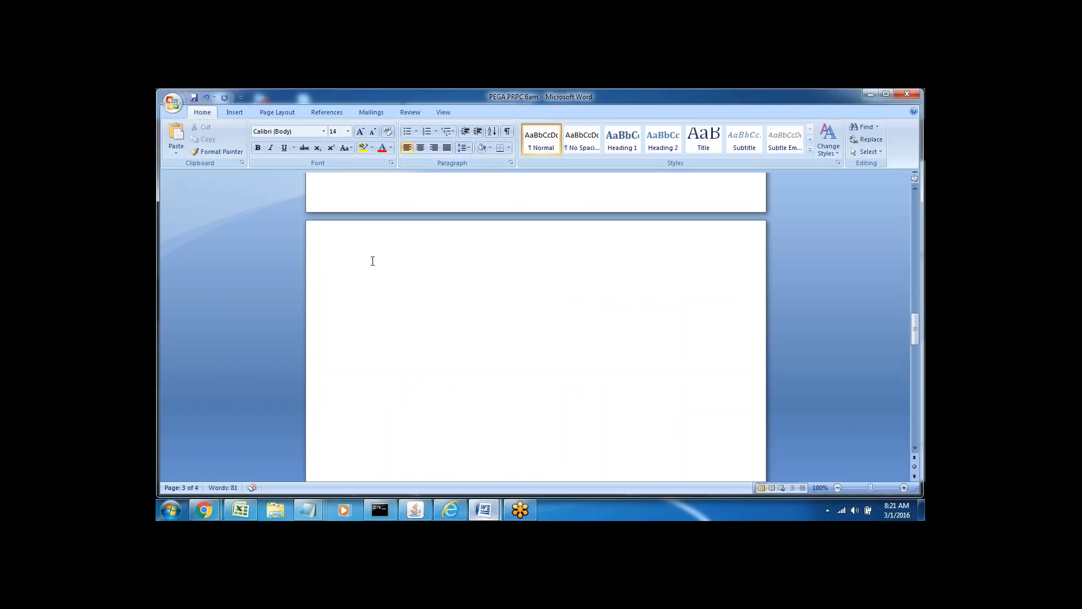
pyautogui.write('Export an Application')
pyautogui.press('Return')
# Add the line 'Application -- Ruleset--Jar File' below the heading.
pyautogui.doubleClick(365, 284)
pyautogui.click(391, 334)
pyautogui.write('\\')
pyautogui.press('BackSpace')
pyautogui.write('Apl')
pyautogui.press('BackSpace')
pyautogui.write('plicat')
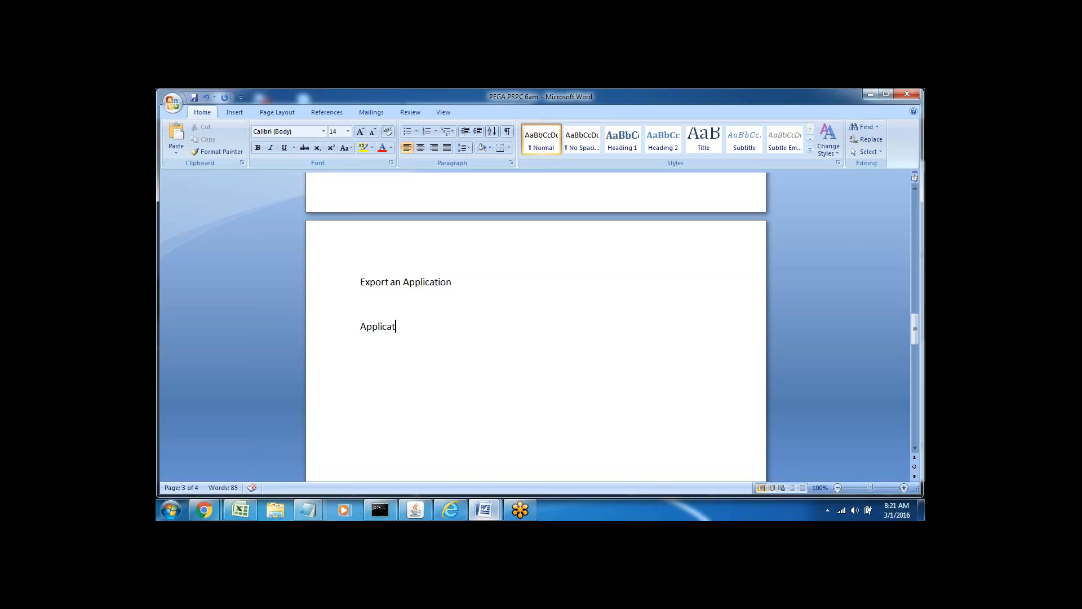
pyautogui.write('ion --')
pyautogui.write(' Rulese')
pyautogui.write('t')
pyautogui.write('--')
pyautogui.write('Jar F')
pyautogui.write('i')
pyautogui.press('BackSpace')
pyautogui.write('ie')
pyautogui.press('BackSpace')
pyautogui.write('le')
pyautogui.press('Return')
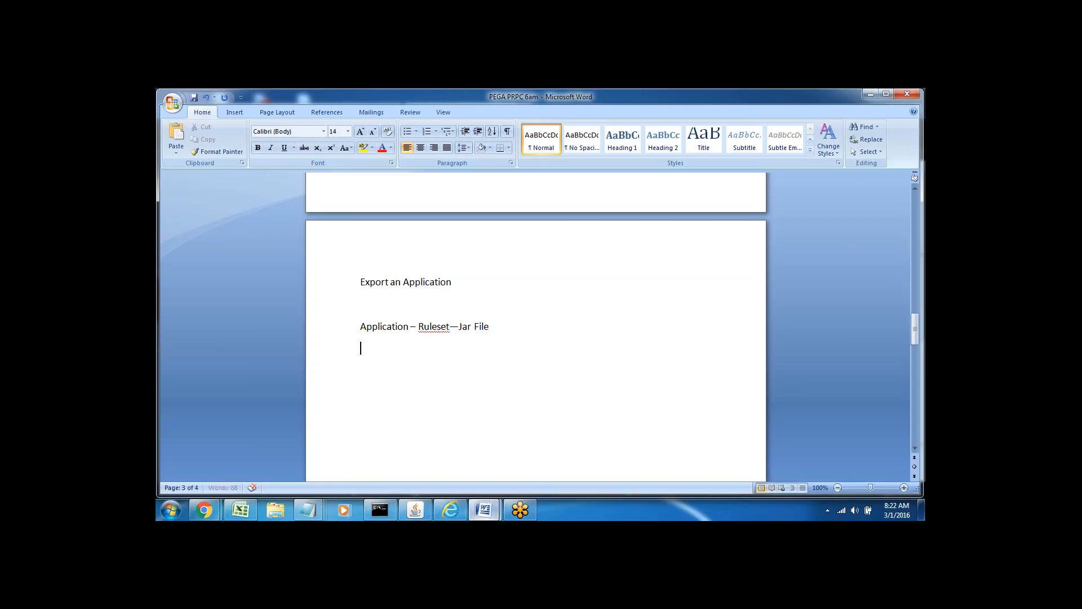
# Add an 'Import --' line beneath the Jar File line.
pyautogui.doubleClick(463, 327)
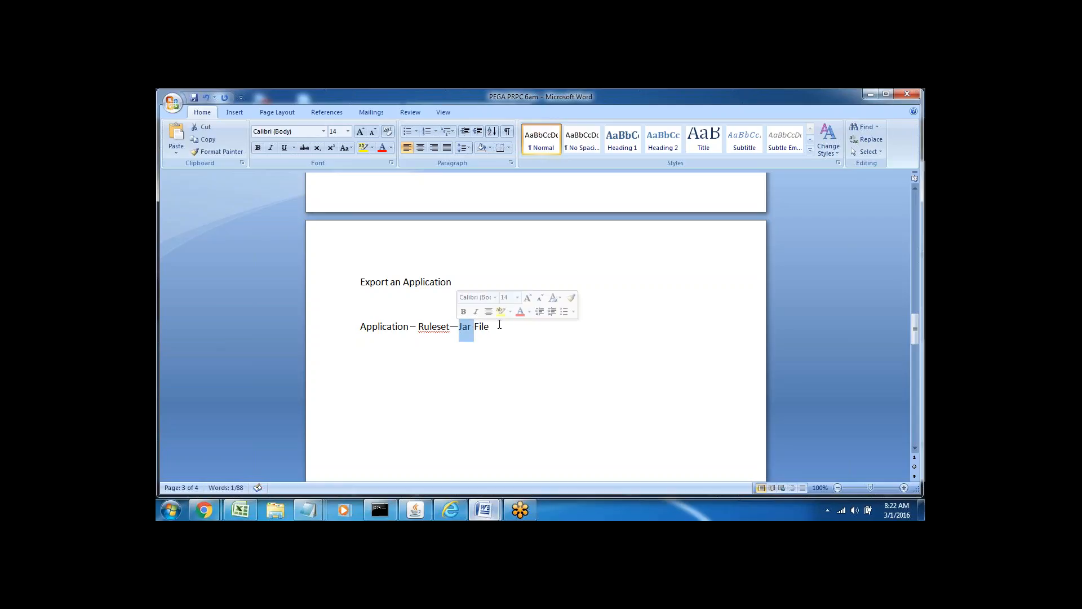
pyautogui.click(480, 327)
pyautogui.doubleClick(480, 328)
pyautogui.click(372, 357)
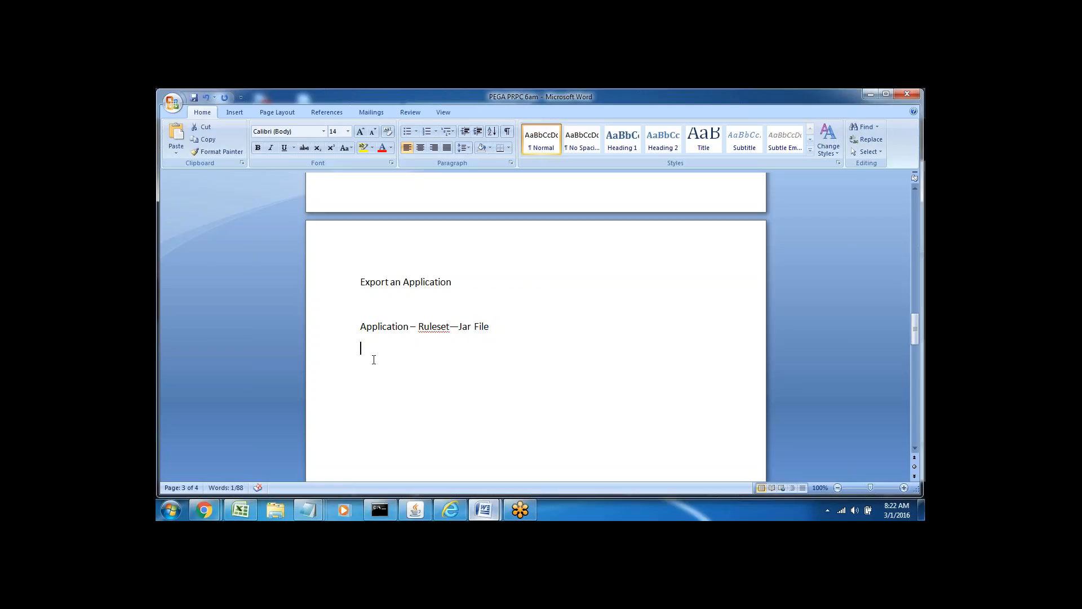
pyautogui.write('Import --')
pyautogui.doubleClick(386, 328)
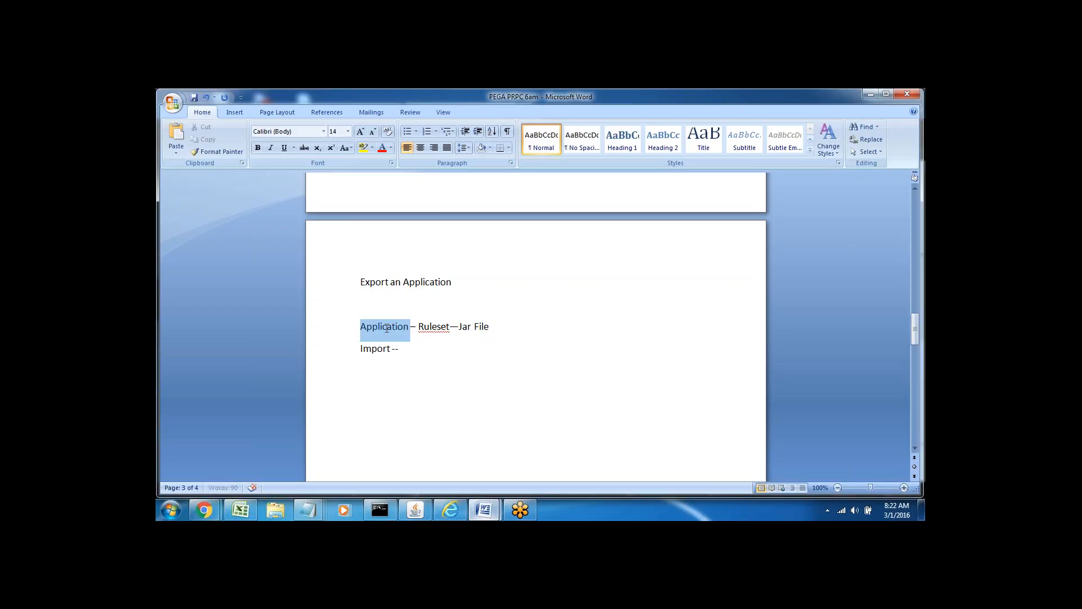
pyautogui.click(435, 350)
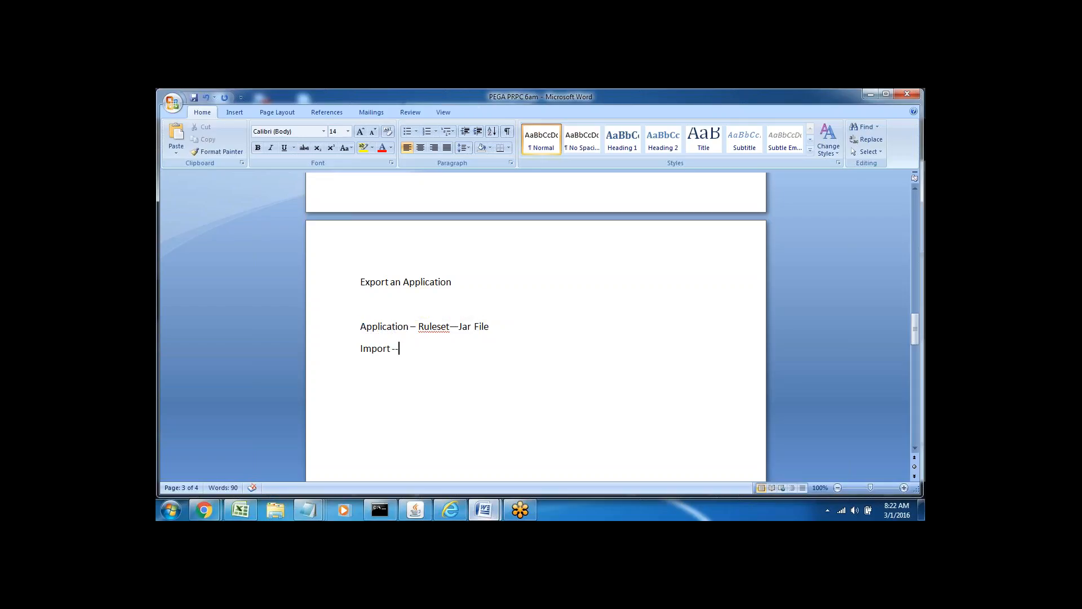
pyautogui.doubleClick(387, 280)
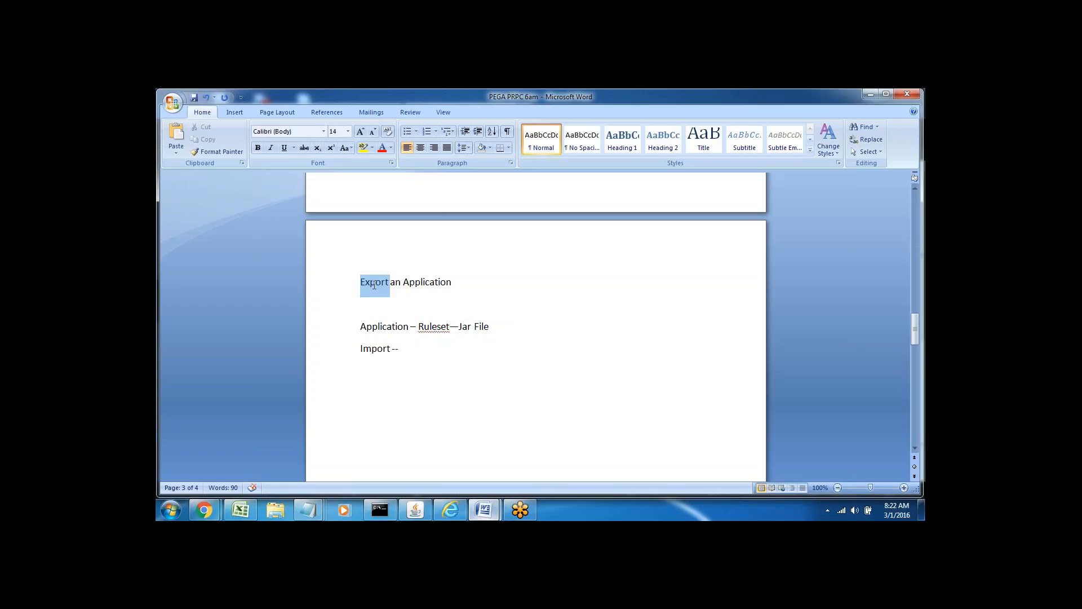
pyautogui.click(411, 348)
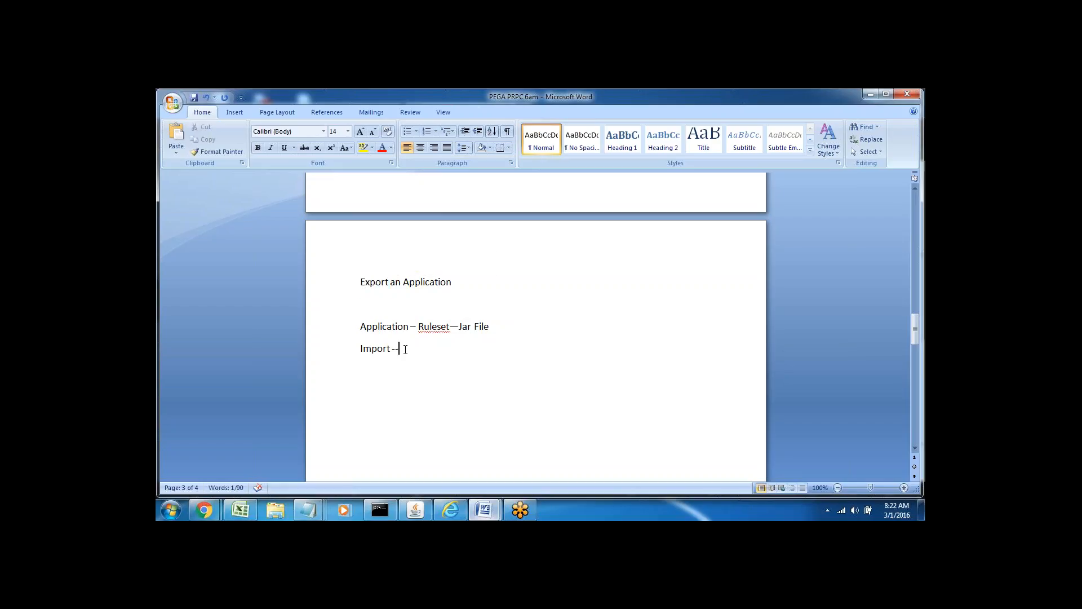
pyautogui.click(461, 282)
# Type 'Modes--' and 'Export by Ruleset' under the Export an Application heading.
pyautogui.press('Return')
pyautogui.press('Return')
pyautogui.press('Return')
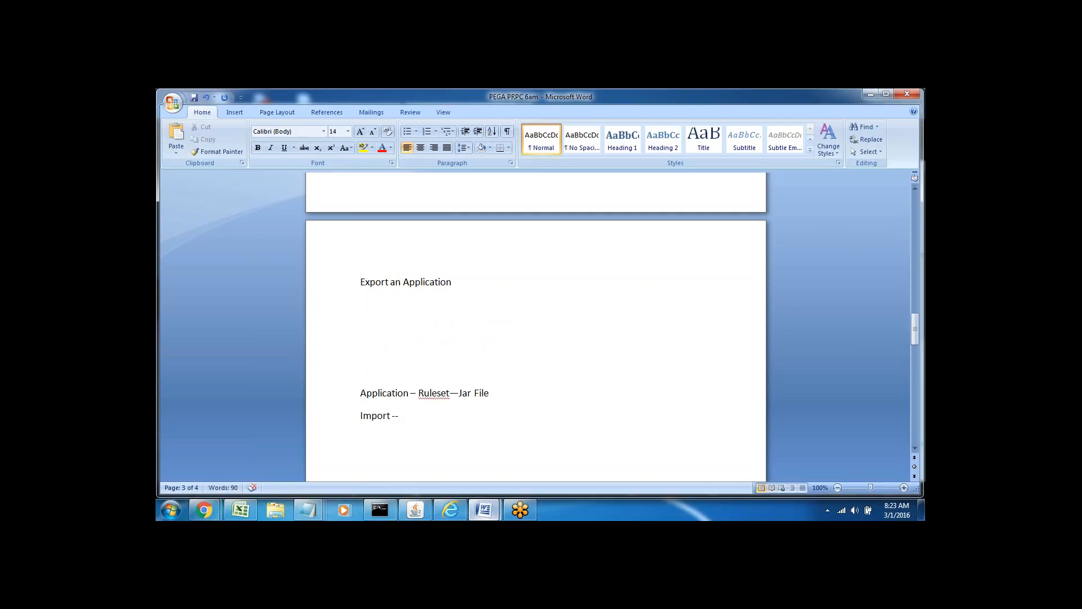
pyautogui.click(359, 314)
pyautogui.write('Modes--')
pyautogui.press('Return')
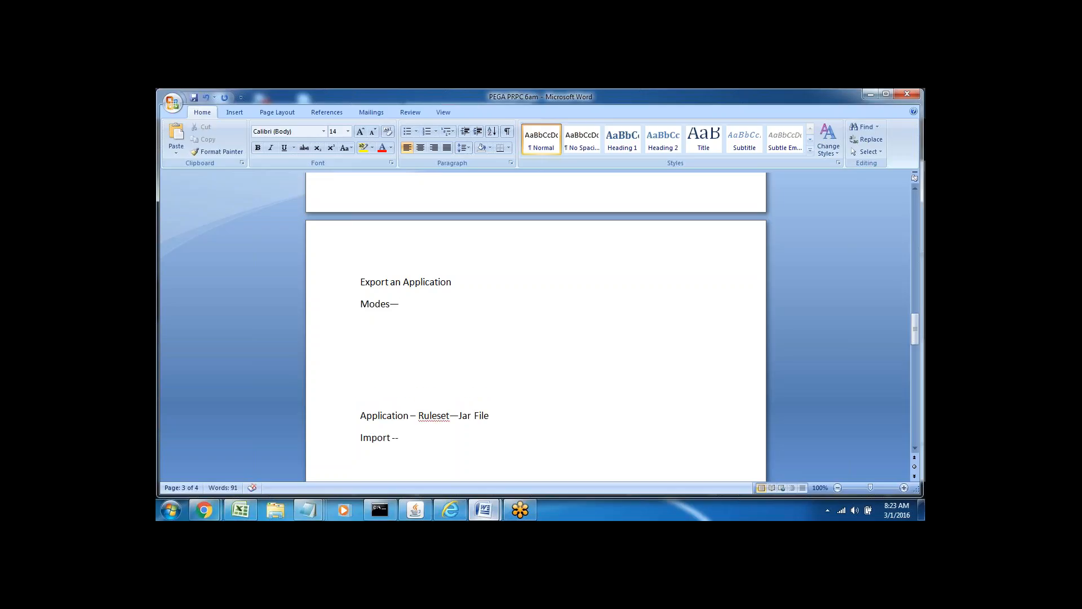
pyautogui.write('Export by Ruls')
pyautogui.press('BackSpace')
pyautogui.write('eset')
pyautogui.press('Return')
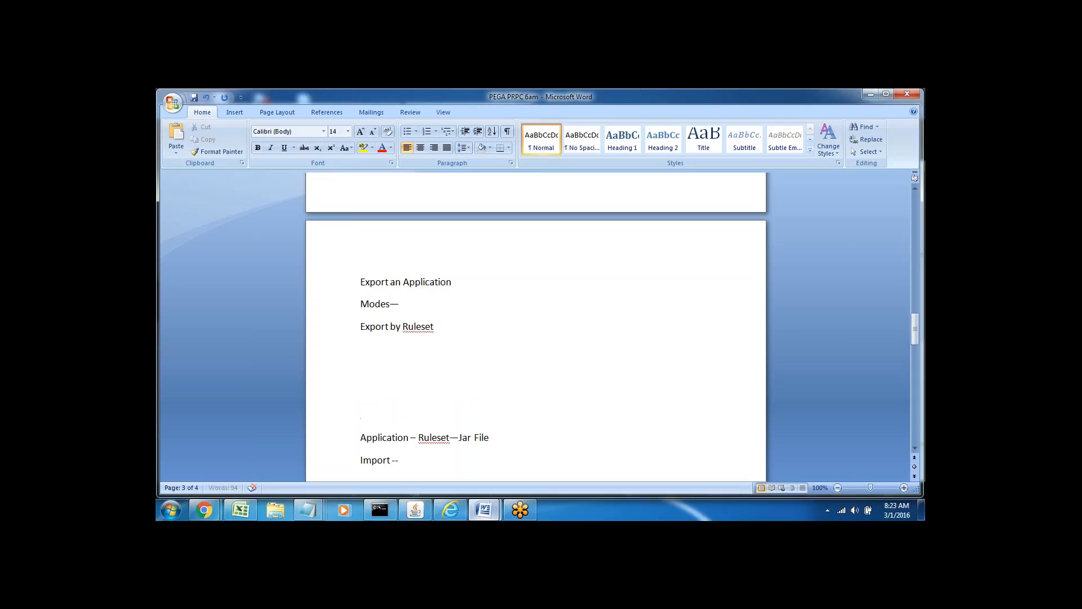
# Add the 'Export by Product' and 'Export by Package' lines.
pyautogui.write('P')
pyautogui.press('BackSpace')
pyautogui.write('Export by Product')
pyautogui.press('Return')
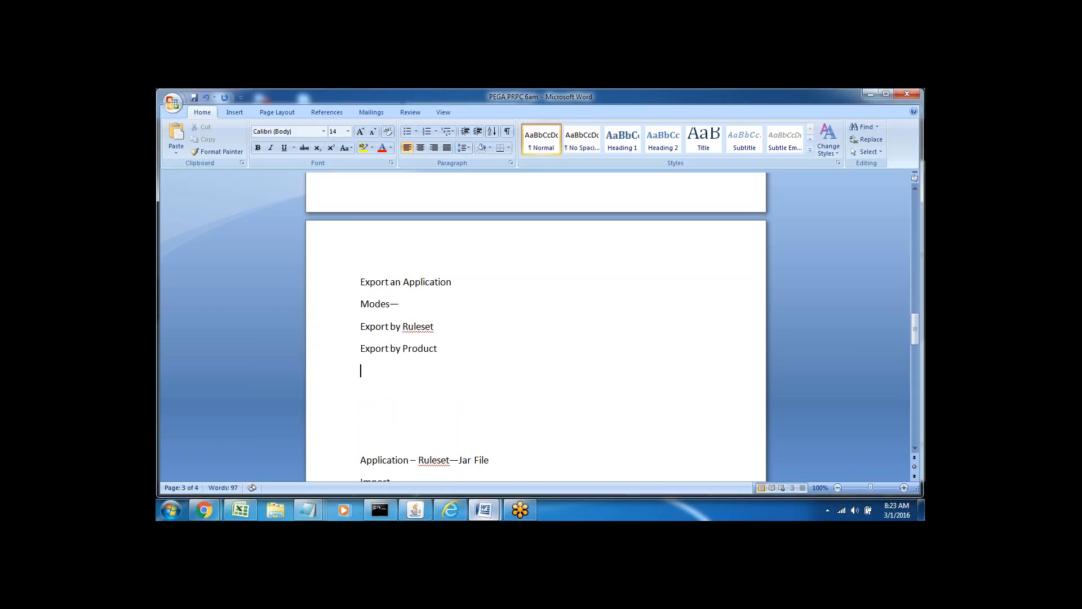
pyautogui.write('Export by Package')
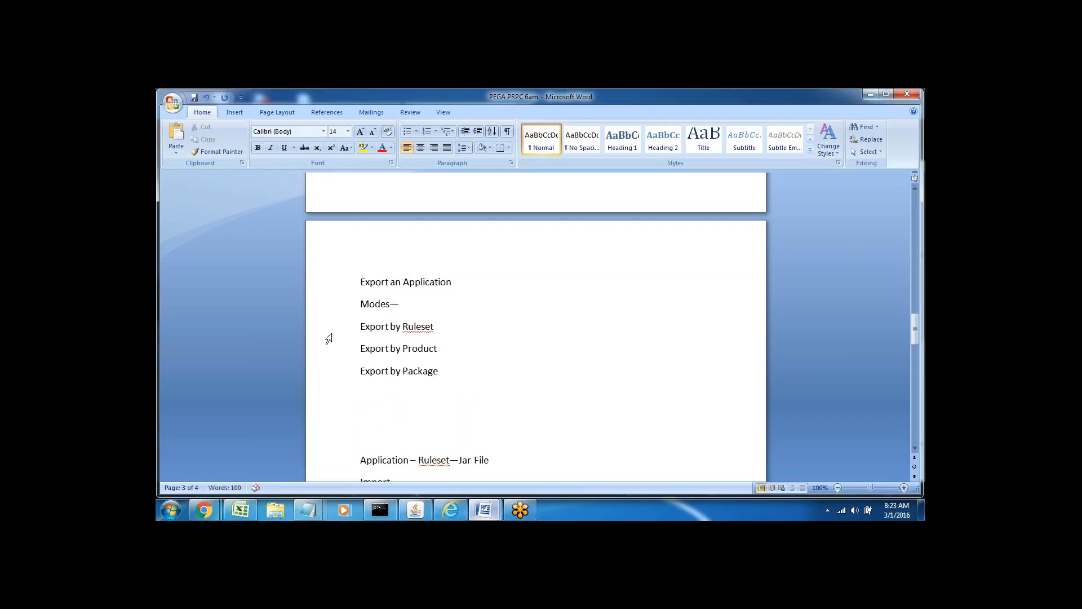
# Append '---' after Export by Ruleset.
pyautogui.click(332, 334)
pyautogui.click(405, 345)
pyautogui.doubleClick(361, 326)
pyautogui.moveTo(361, 324); pyautogui.dragTo(444, 327)
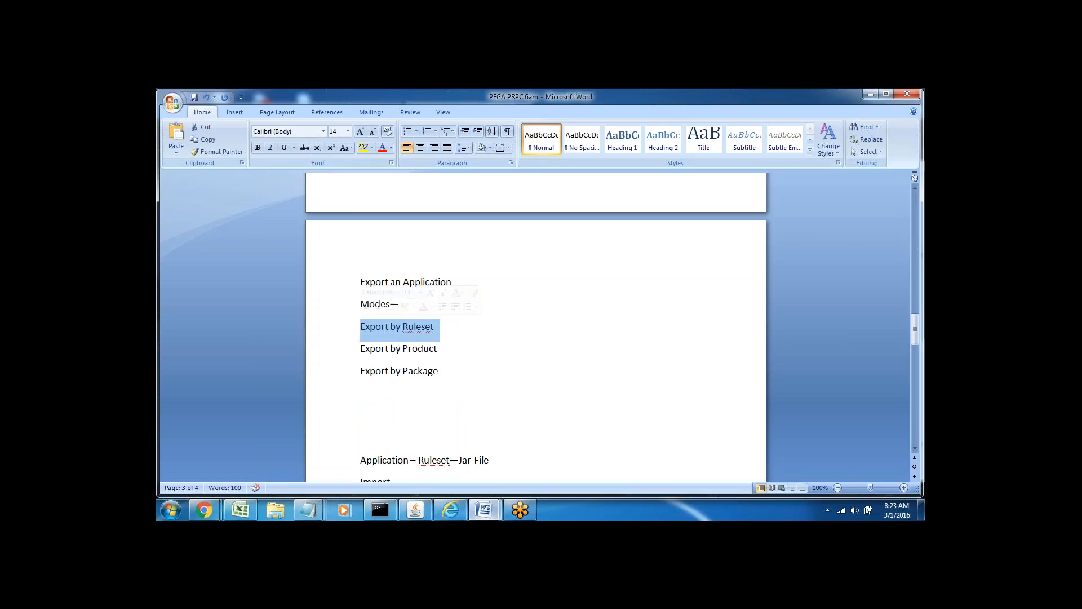
pyautogui.click(445, 328)
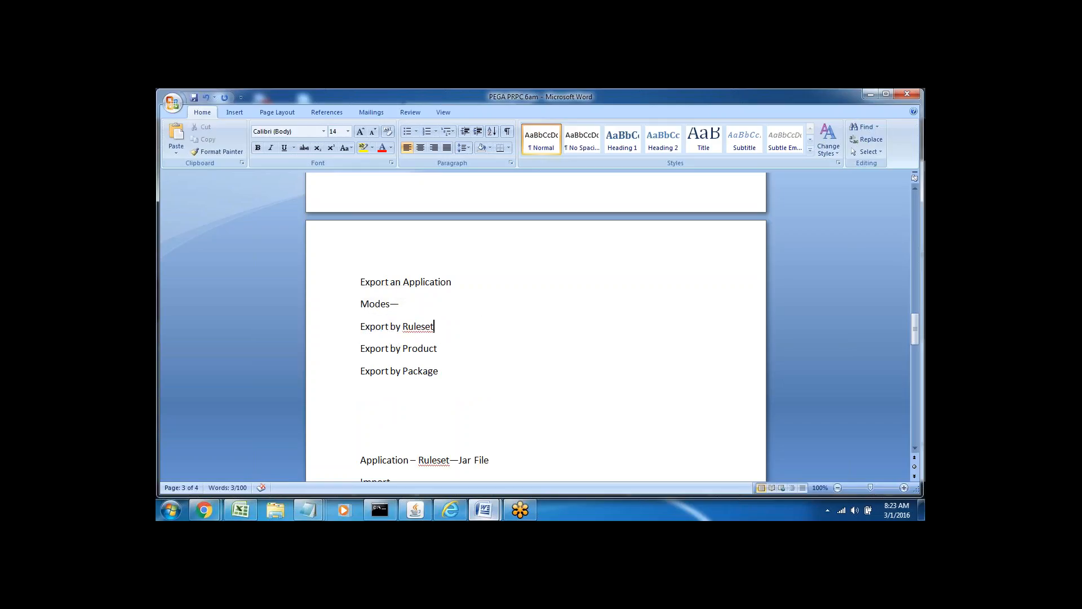
pyautogui.doubleClick(416, 326)
pyautogui.press('Right')
pyautogui.write('---')
# Insert a blank line after Modes-- and switch back to Pega Designer Studio.
pyautogui.doubleClick(363, 328)
pyautogui.click(381, 327)
pyautogui.tripleClick(399, 330)
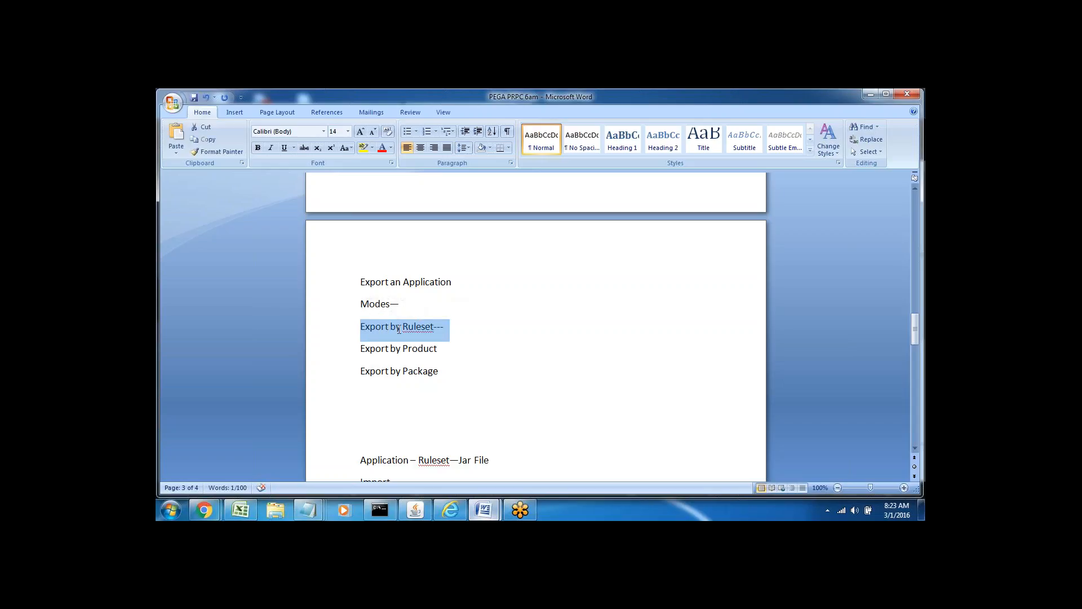
pyautogui.click(383, 341)
pyautogui.click(405, 305)
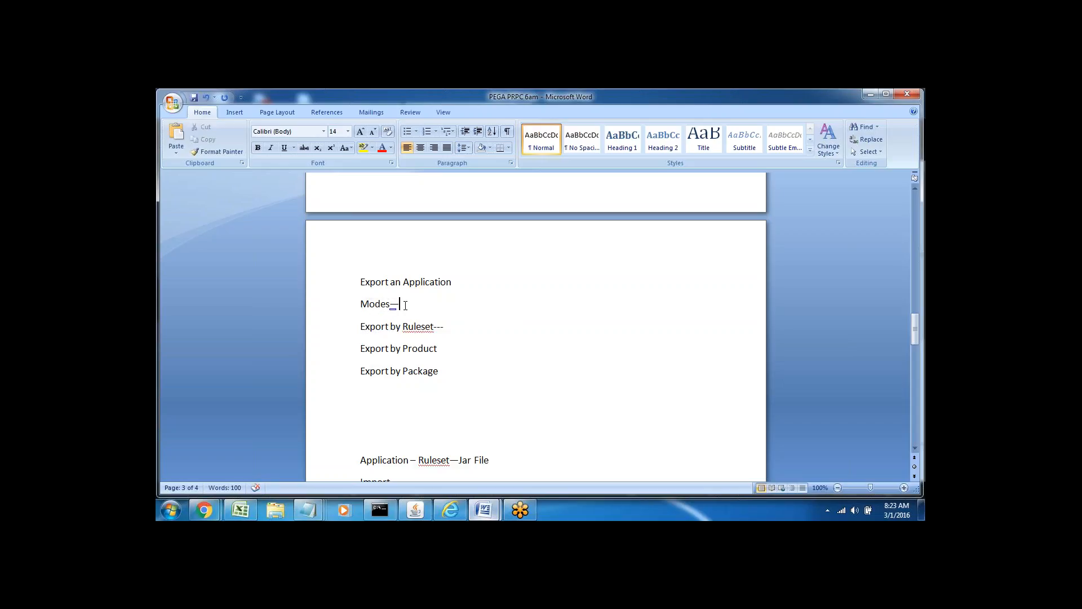
pyautogui.press('Return')
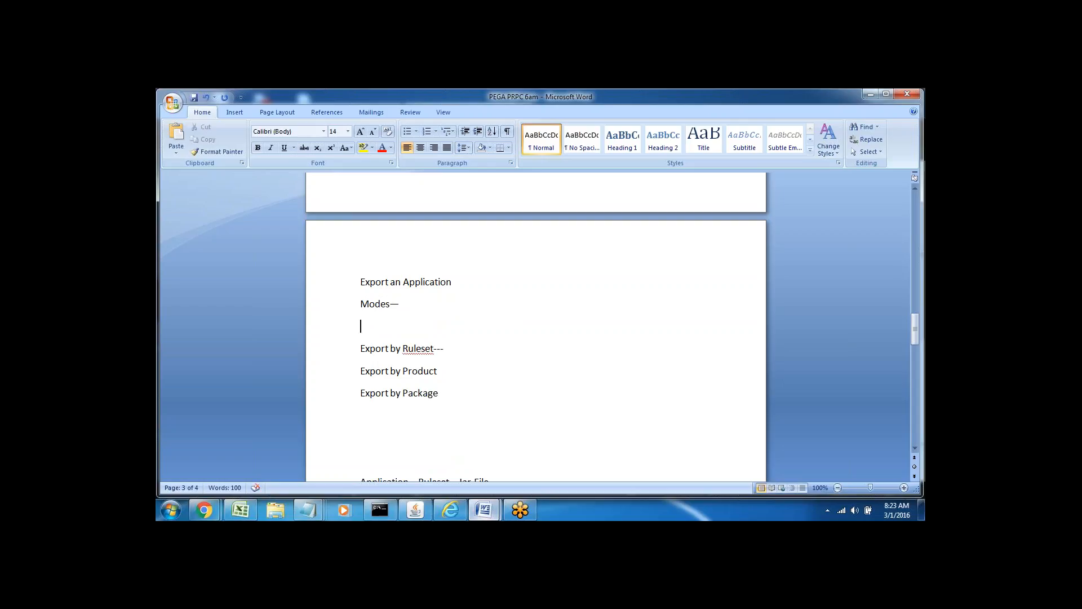
pyautogui.moveTo(367, 350); pyautogui.dragTo(445, 350)
pyautogui.click(439, 393)
pyautogui.tripleClick(375, 350)
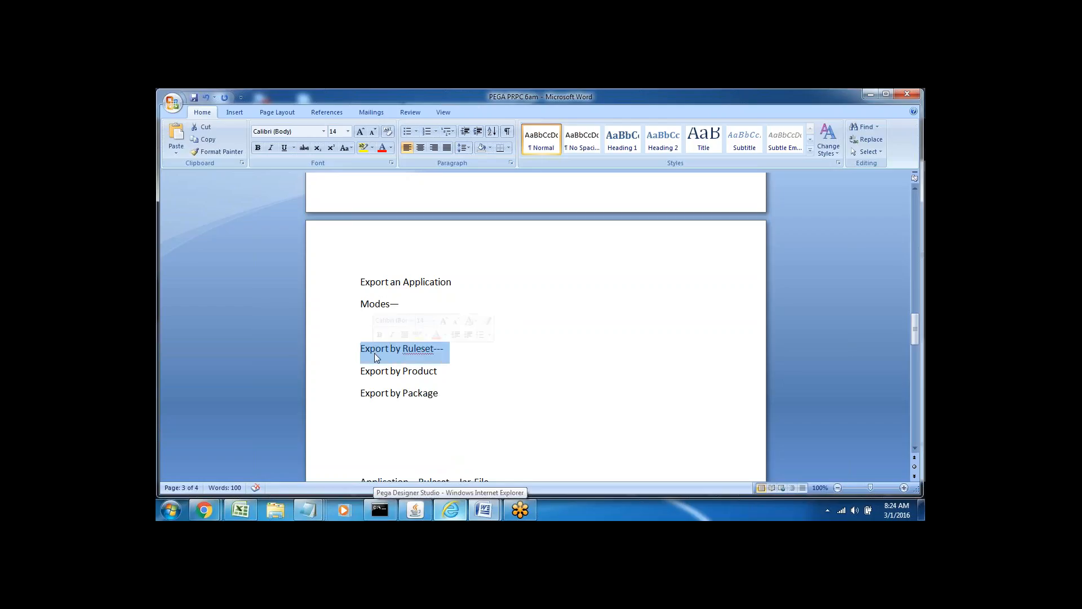
pyautogui.click(457, 518)
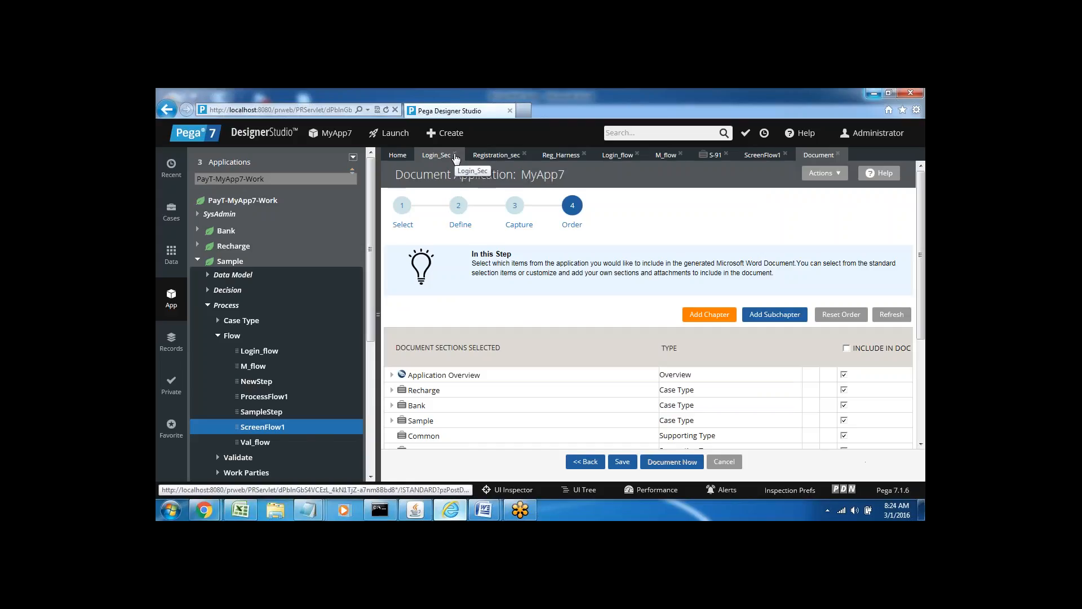
# Close the Login_Sec, Registration_sec, Reg_Harness, Login_flow, M_flow and S-91 rules and the document wizard.
pyautogui.click(456, 155)
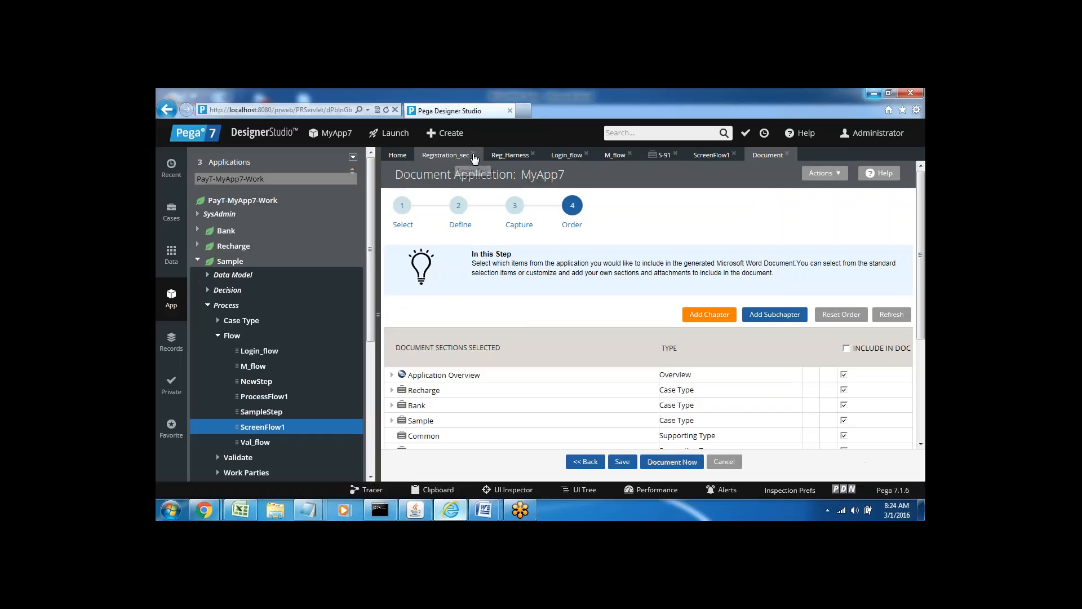
pyautogui.click(473, 155)
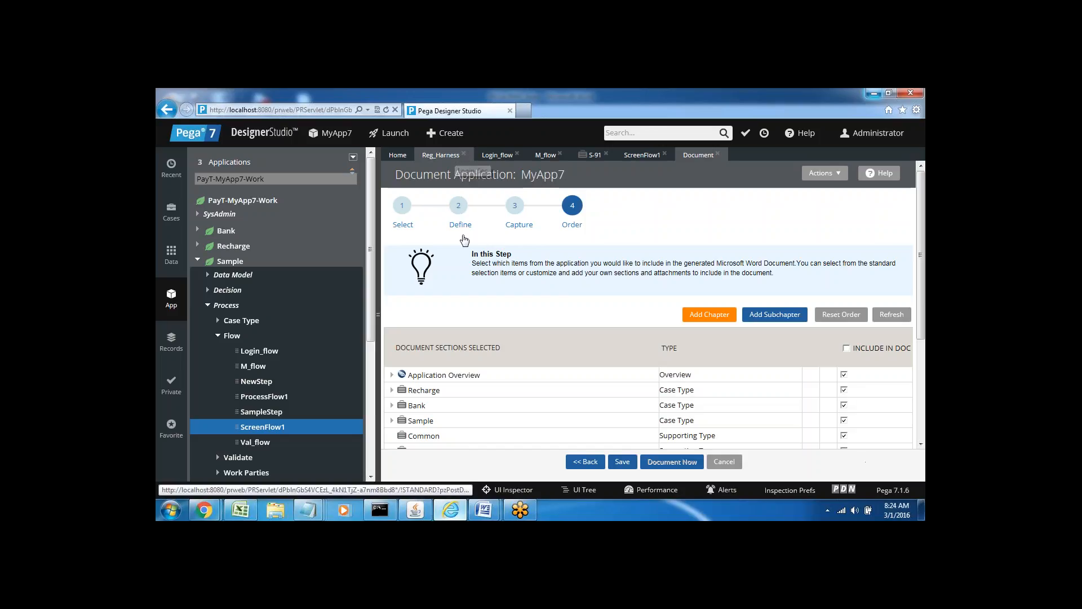
pyautogui.click(463, 154)
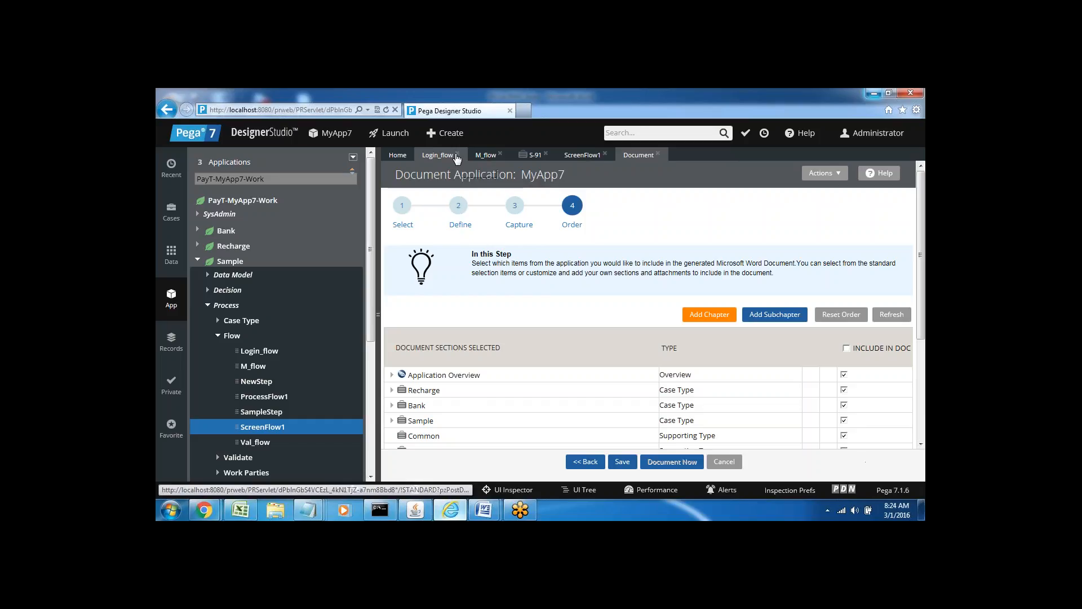
pyautogui.click(457, 156)
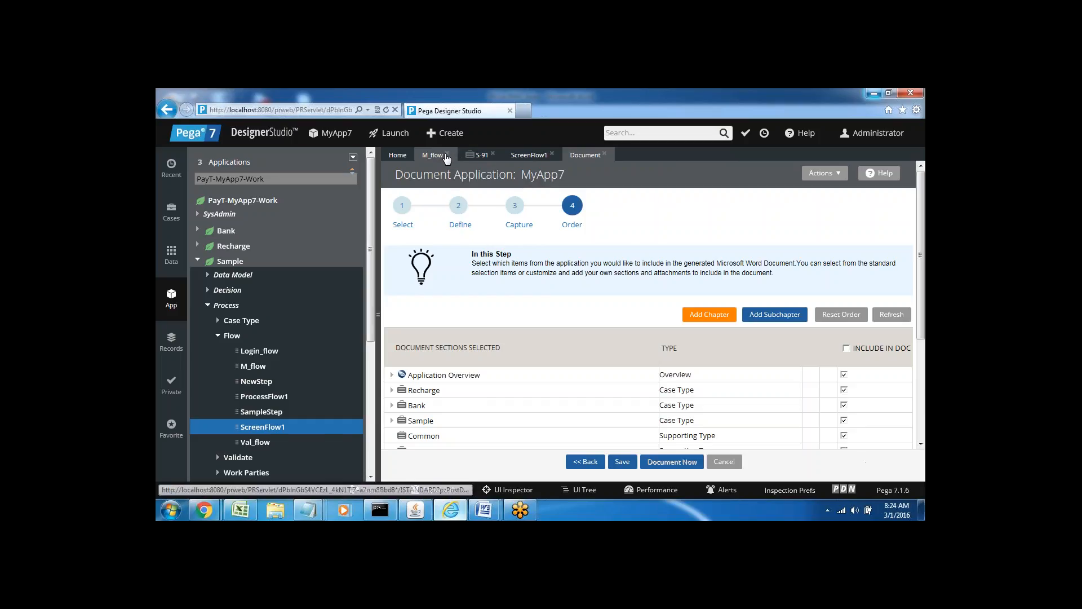
pyautogui.click(446, 155)
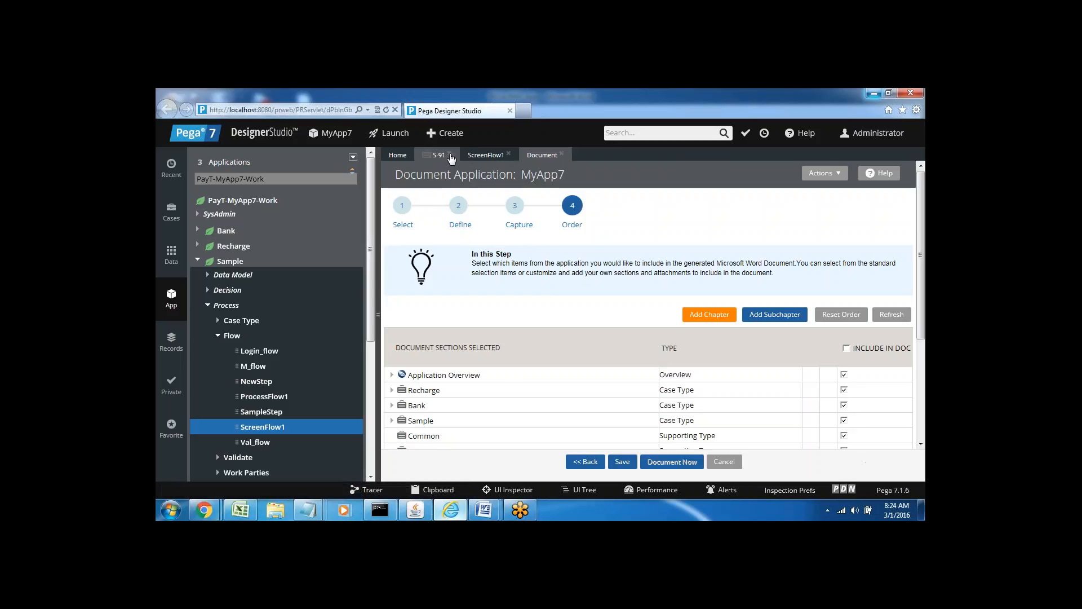
pyautogui.click(450, 156)
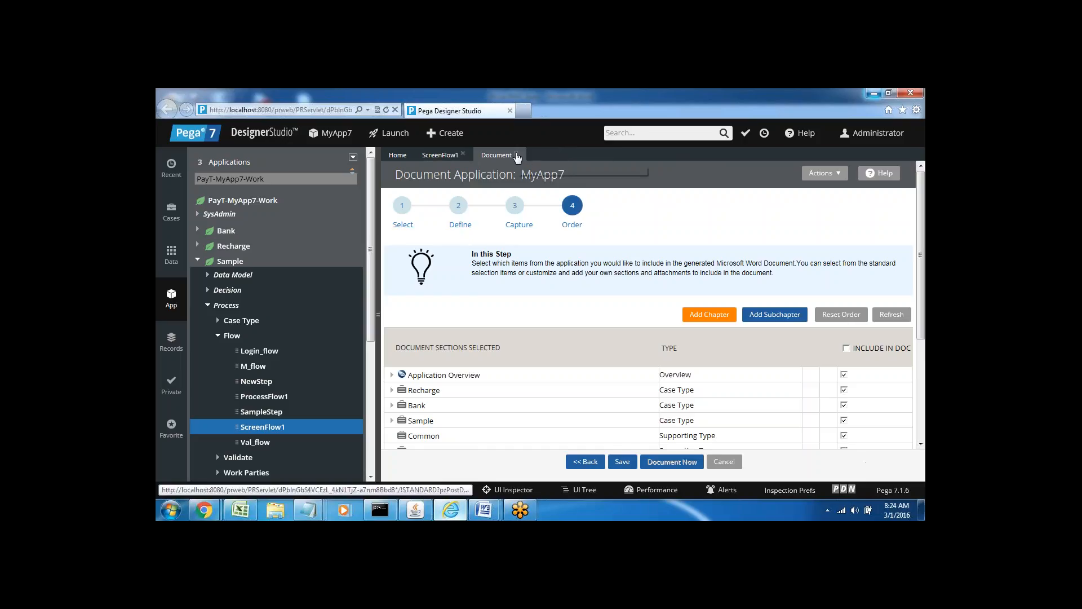
pyautogui.click(515, 153)
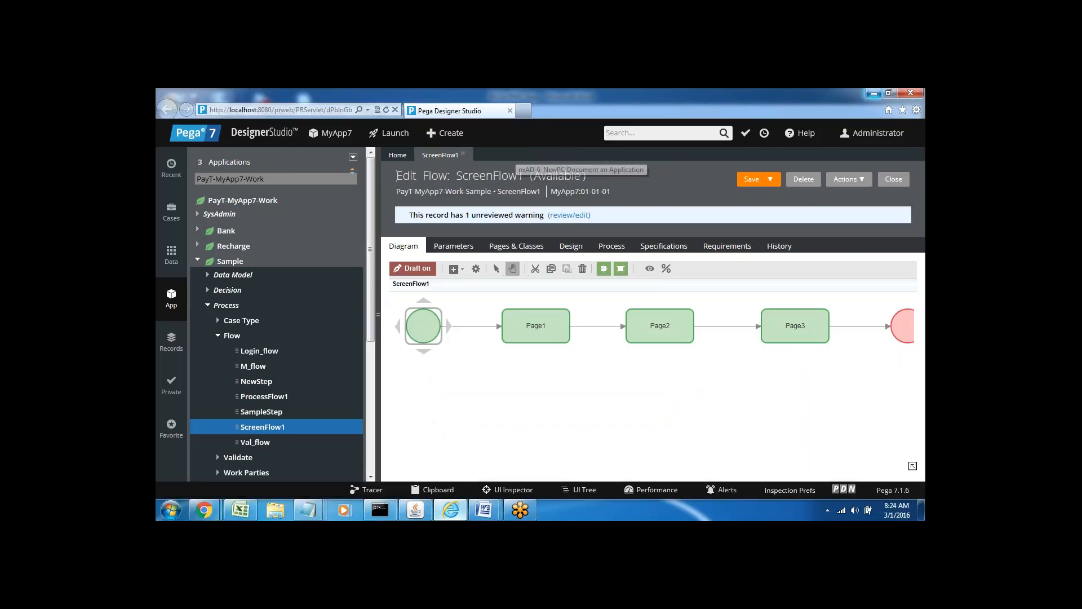
# Close the ScreenFlow1 flow and refresh the application explorer.
pyautogui.click(462, 155)
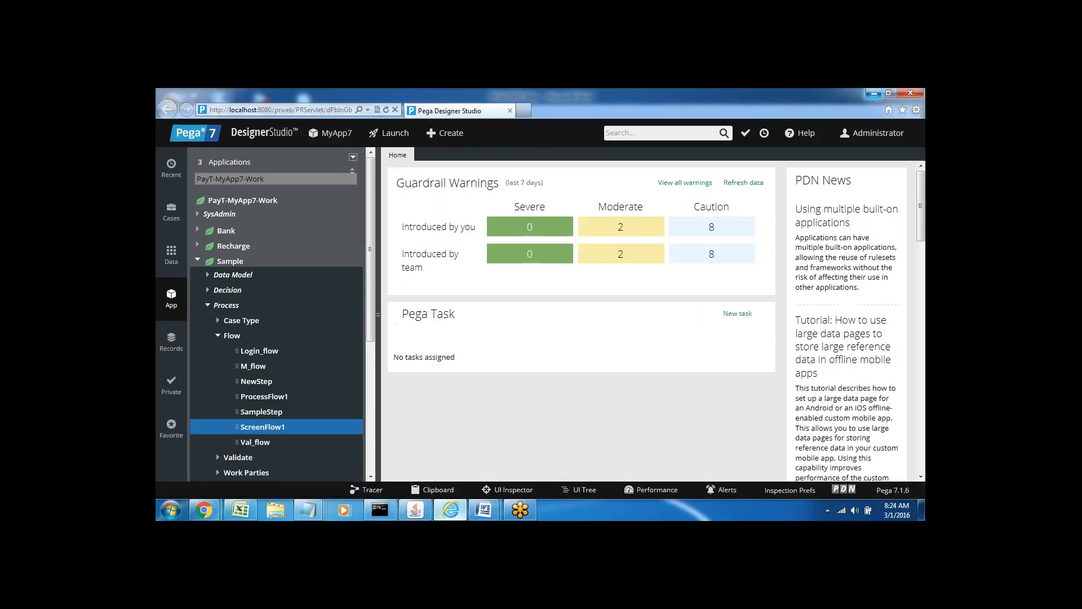
pyautogui.click(352, 157)
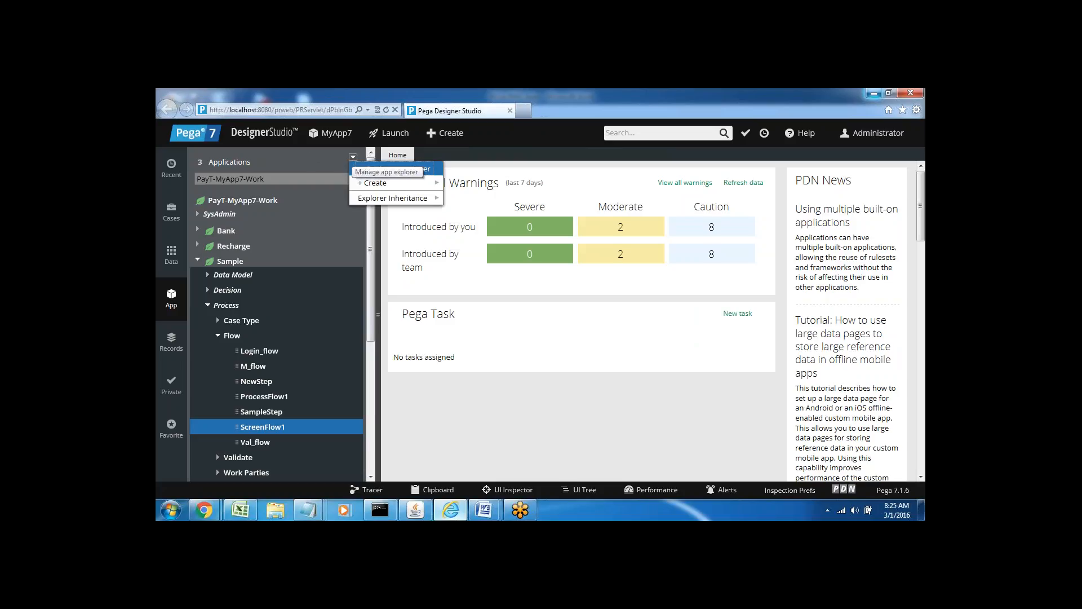
pyautogui.click(374, 170)
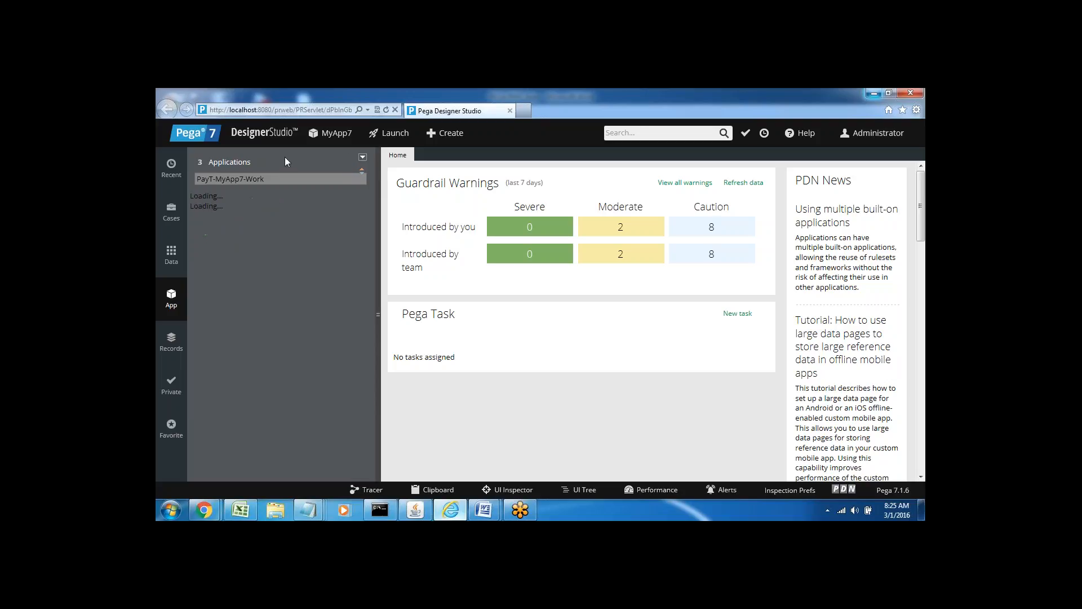
# Open the Application > Distribution > Export page.
pyautogui.click(254, 135)
pyautogui.moveTo(274, 147)
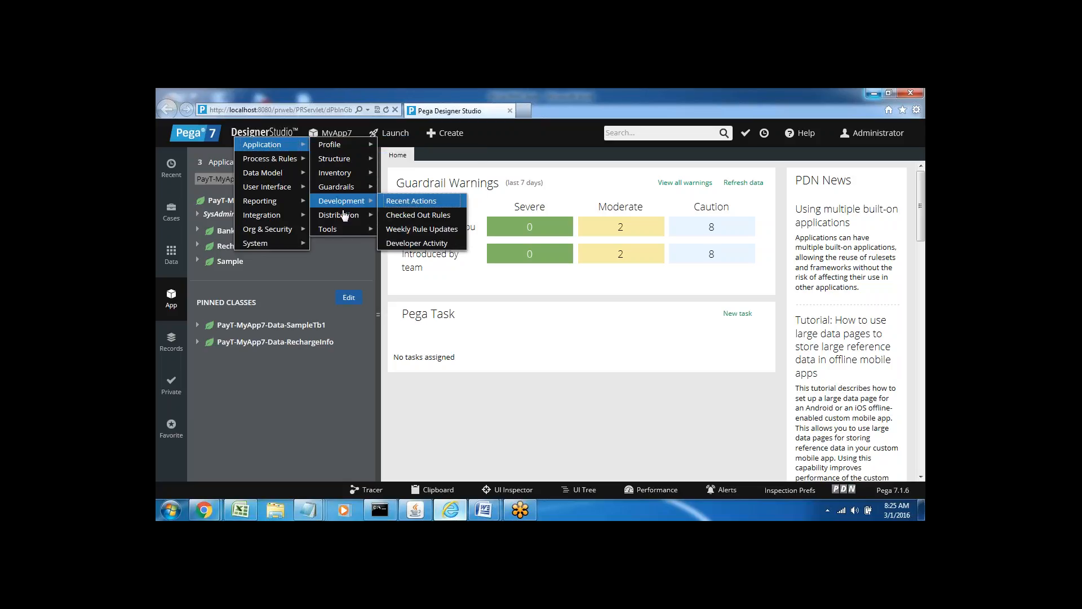
pyautogui.moveTo(346, 217)
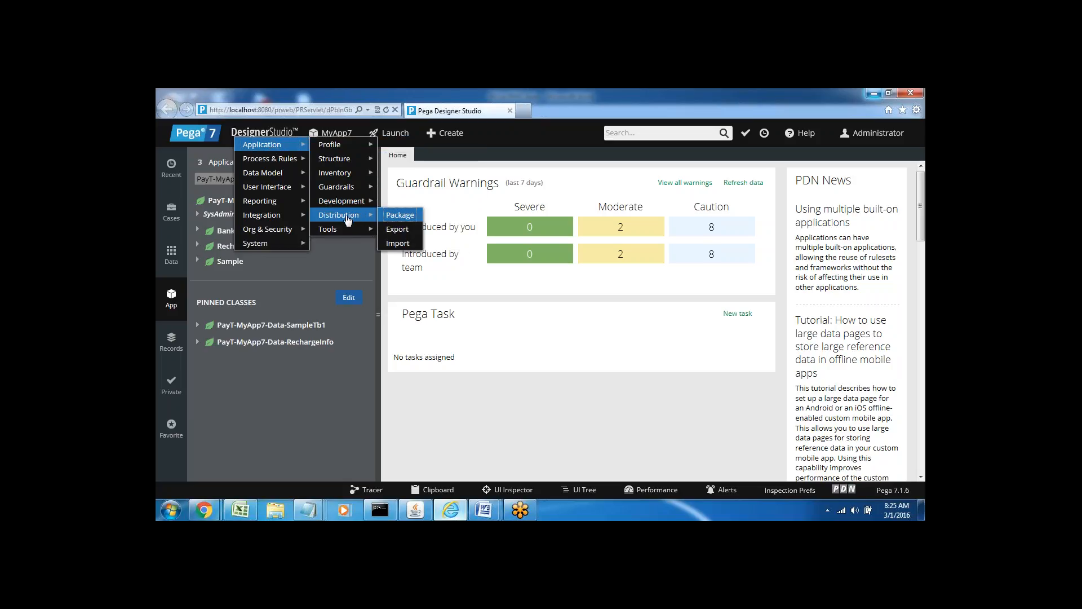
pyautogui.click(397, 230)
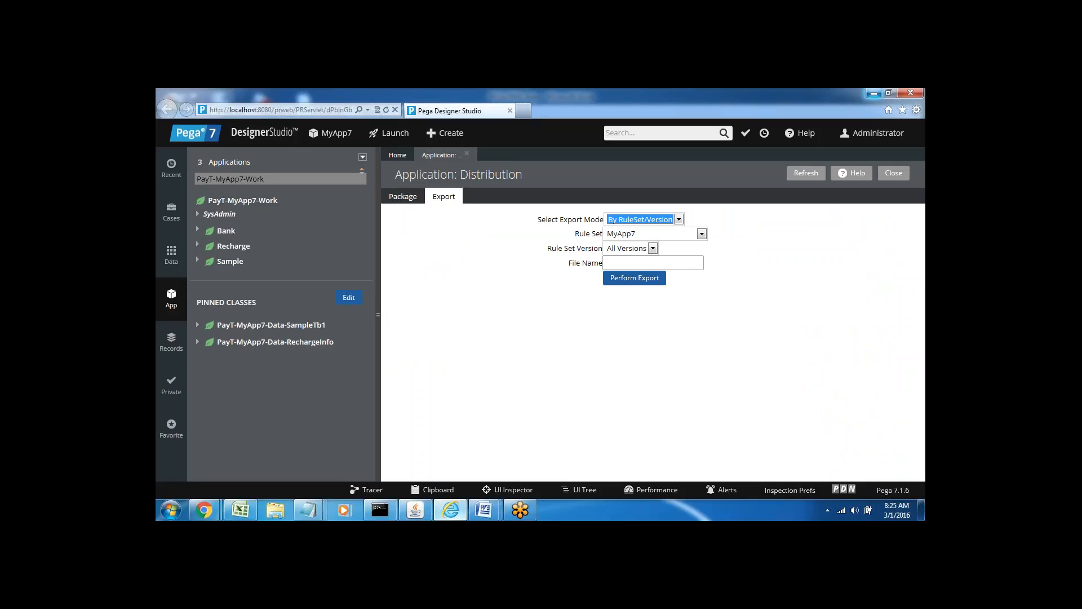
# Keep the By RuleSet/Version export of MyApp7, All Versions, and name the file GDF.
pyautogui.click(476, 302)
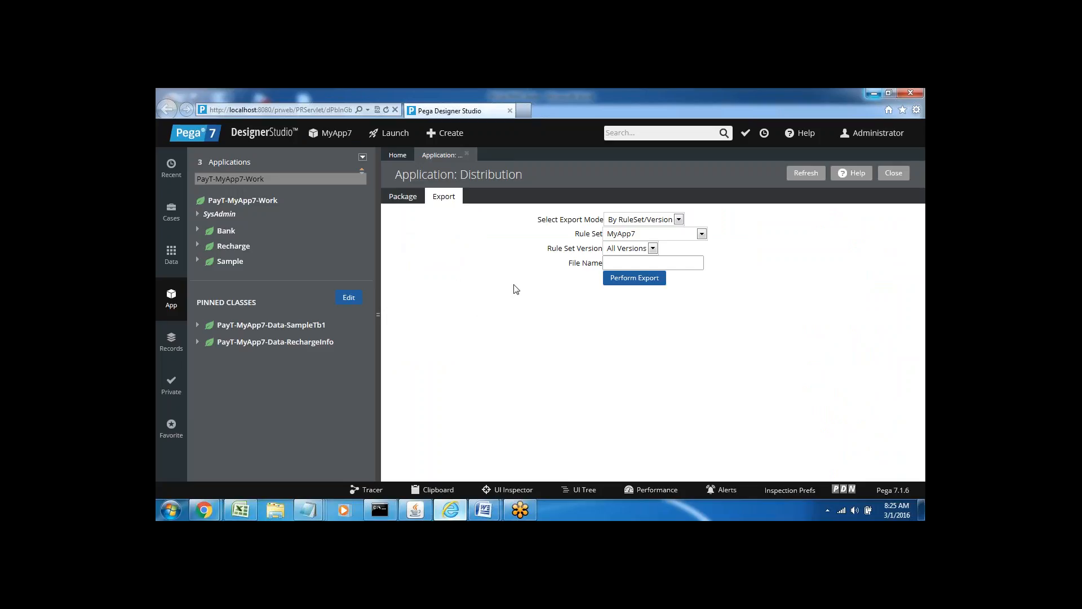
pyautogui.click(678, 220)
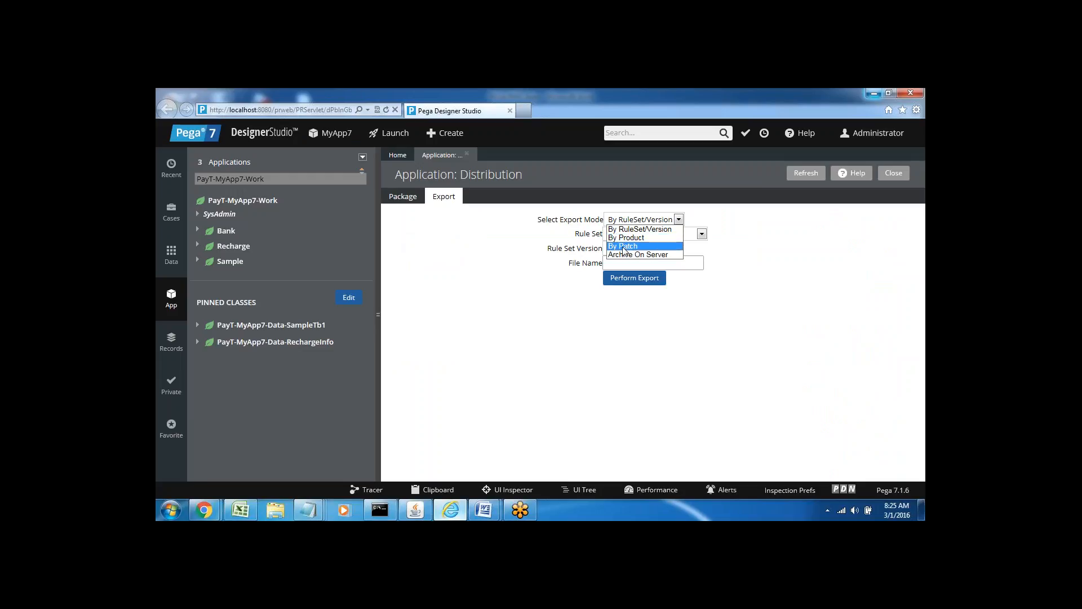
pyautogui.click(660, 338)
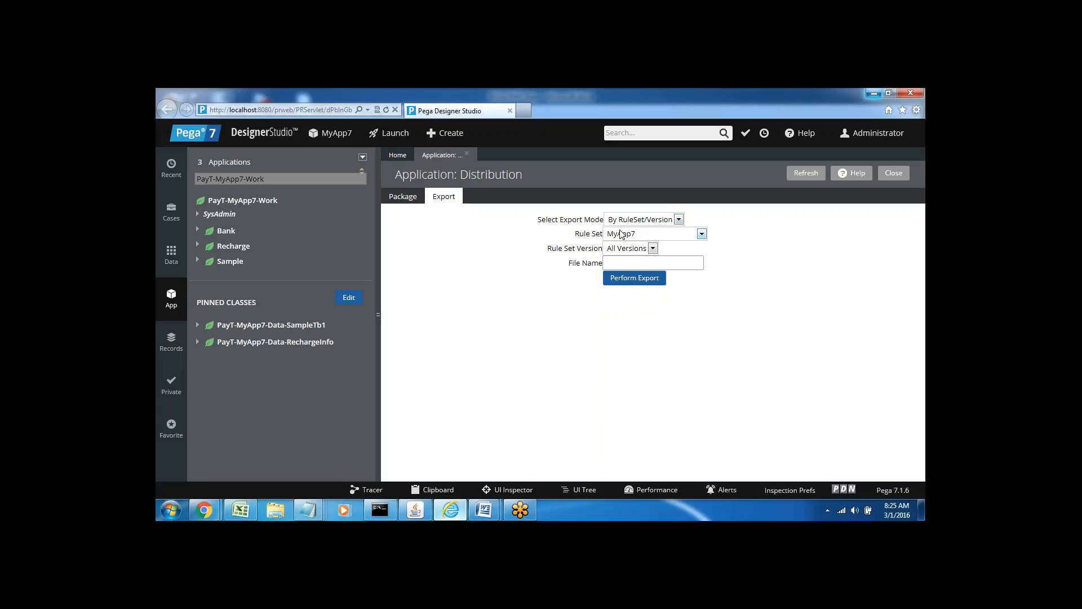
pyautogui.click(616, 258)
pyautogui.write('GDF')
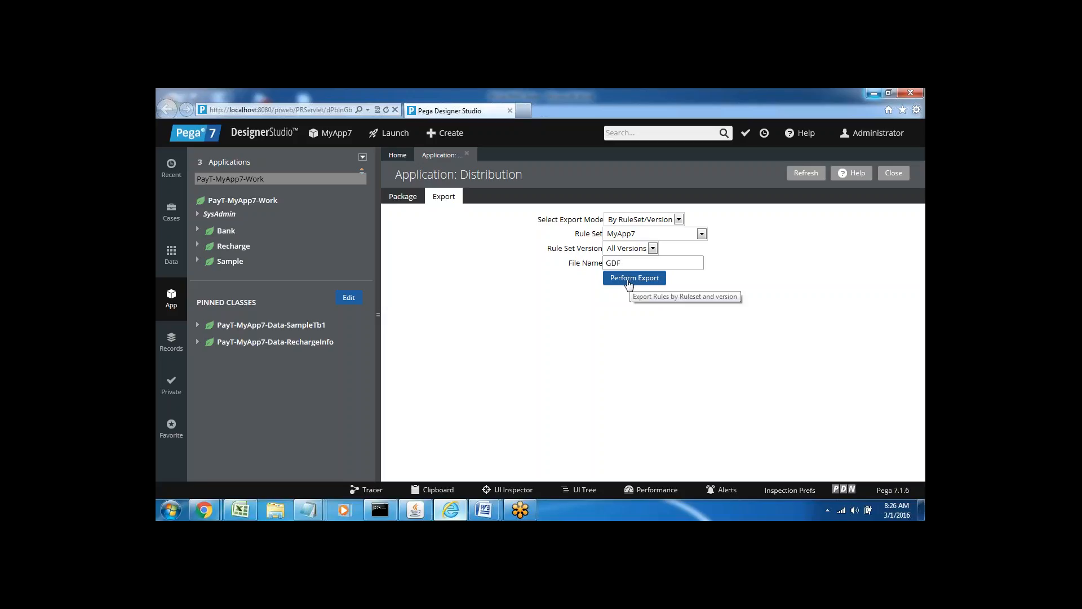
# Run the export, producing GDF.jar with all 329 records and no errors.
pyautogui.click(623, 284)
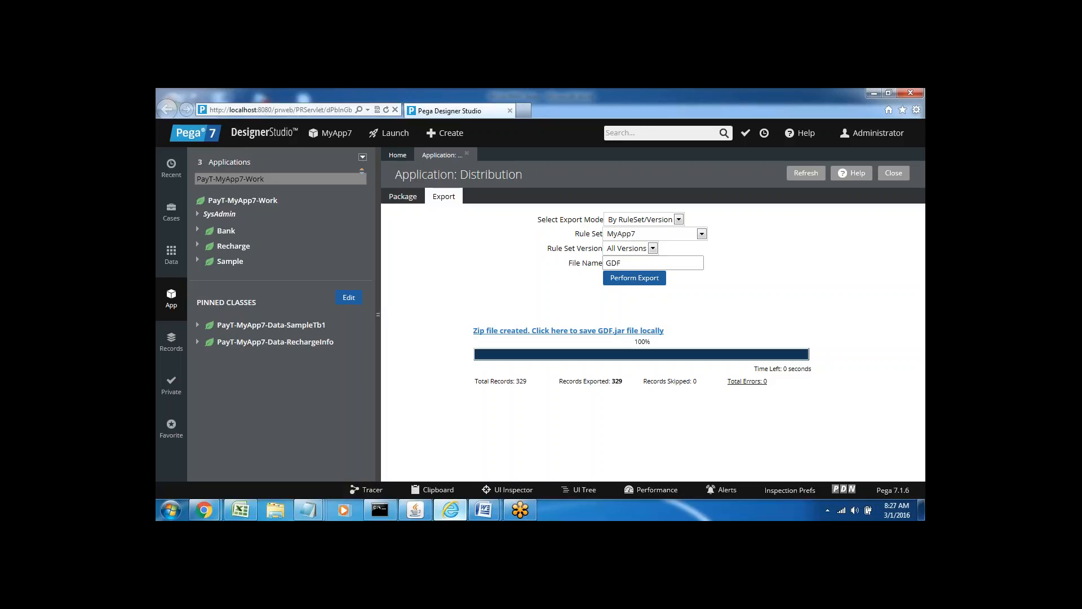
pyautogui.click(262, 133)
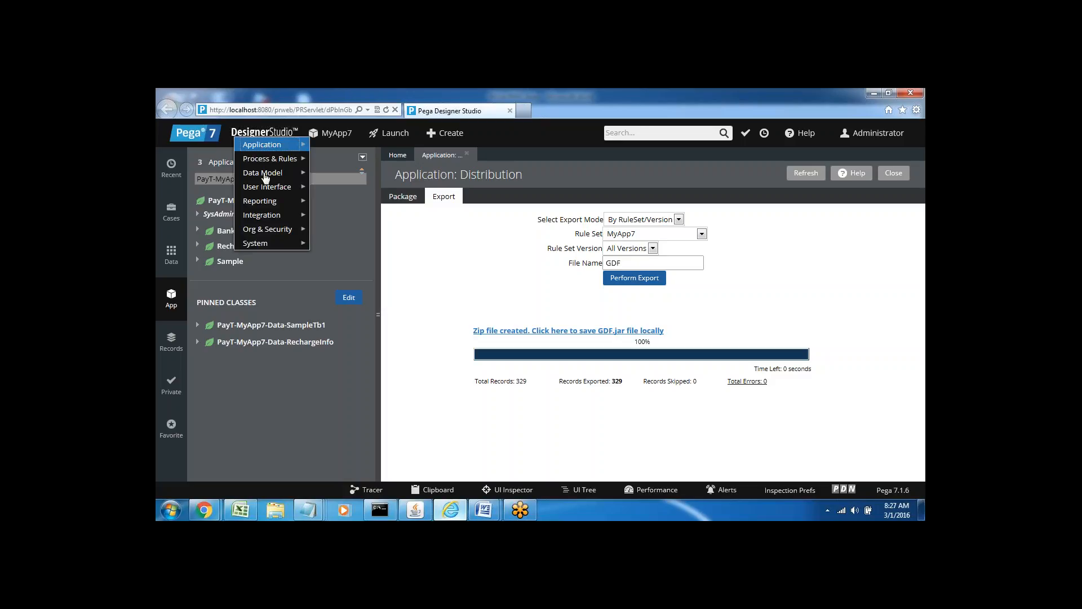
pyautogui.moveTo(274, 147)
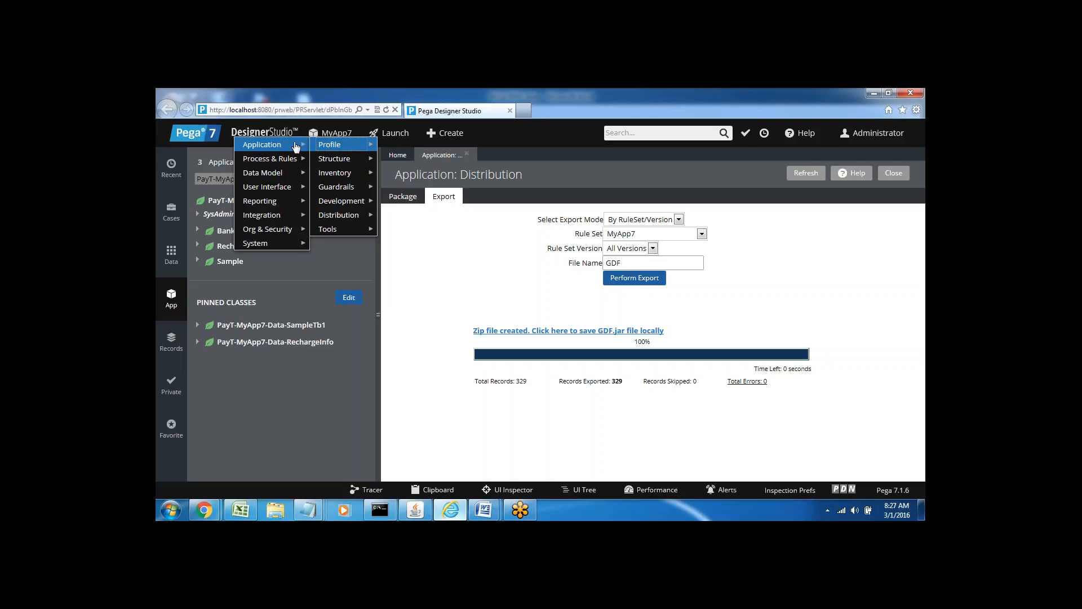
pyautogui.moveTo(347, 230)
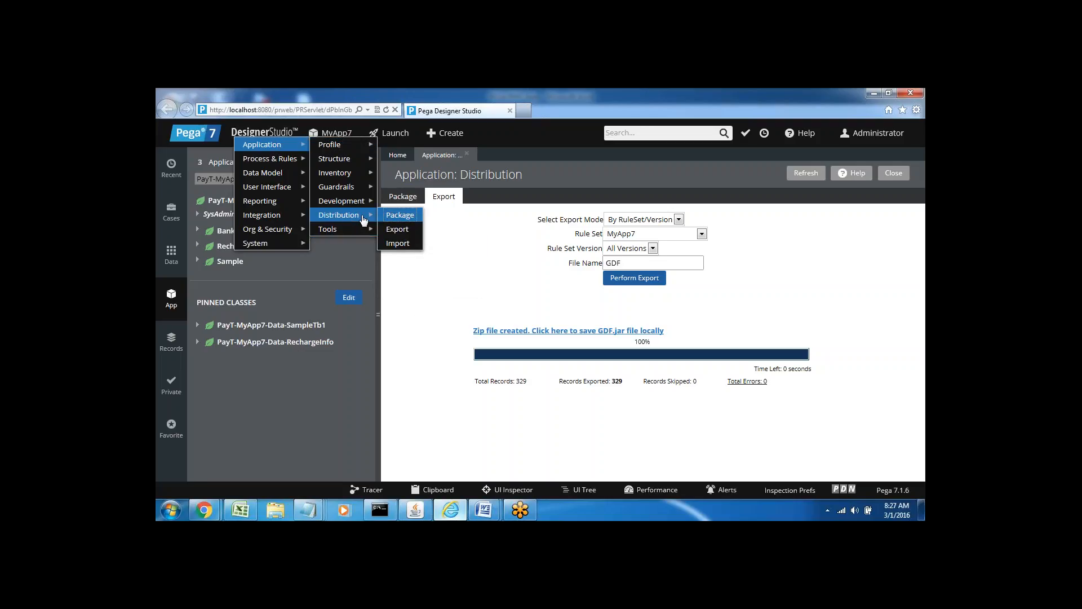
pyautogui.click(396, 245)
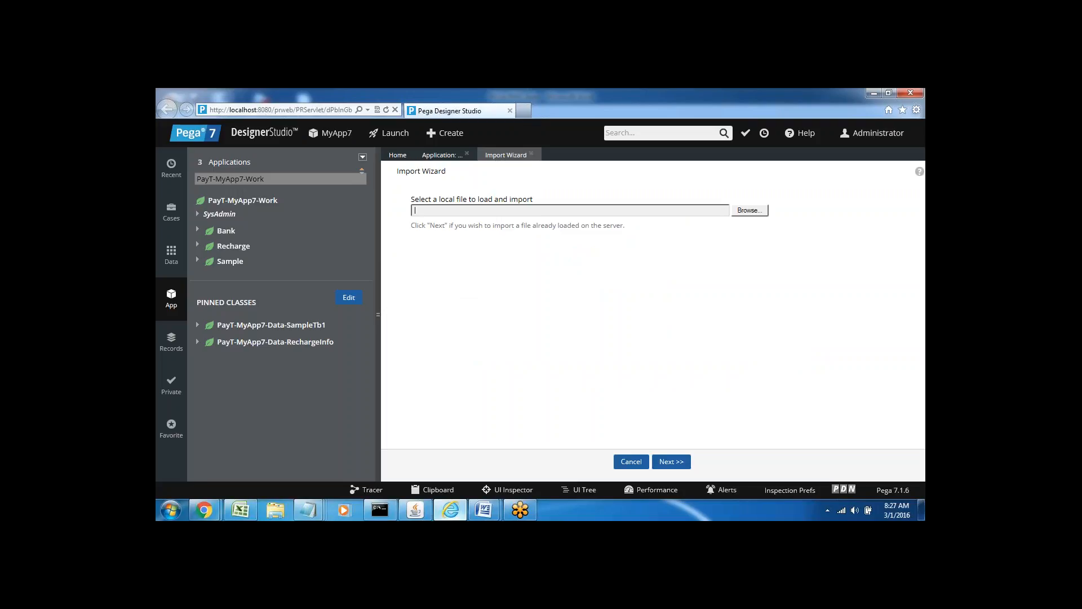
pyautogui.click(532, 156)
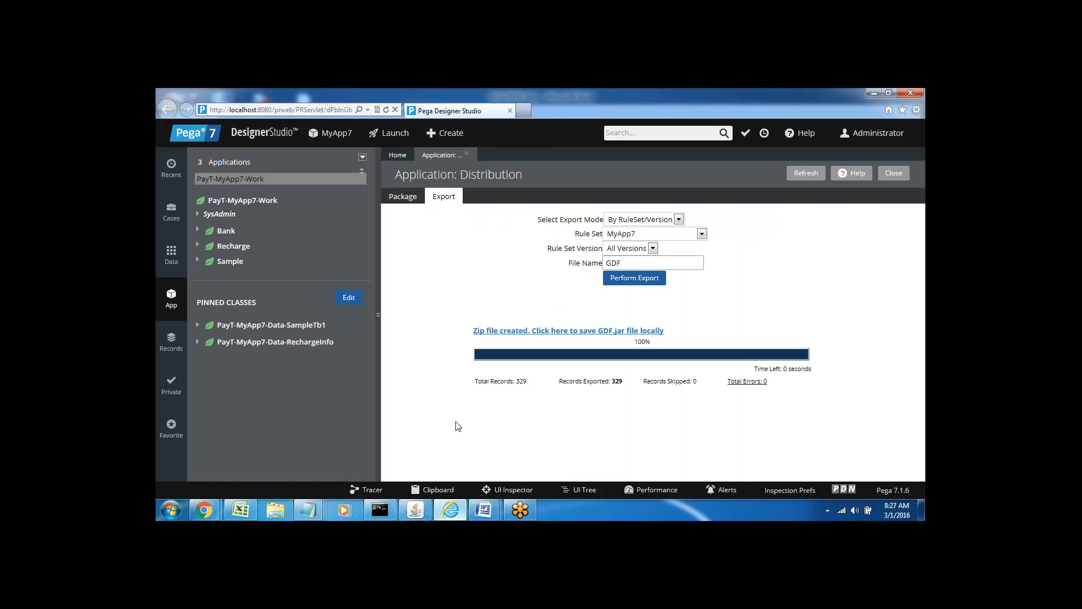
pyautogui.moveTo(484, 510)
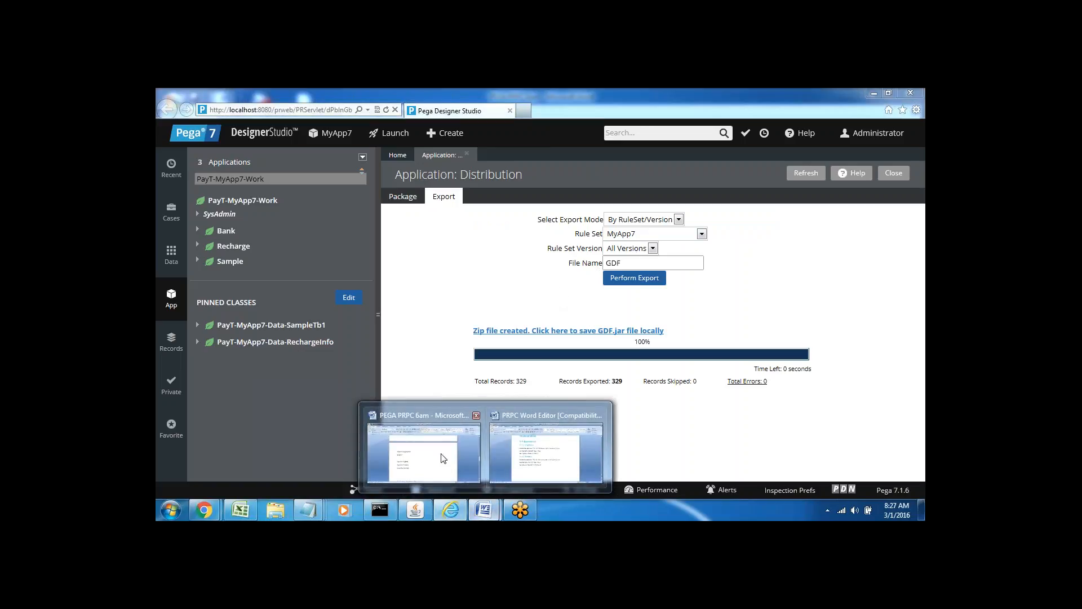
# In the Word notes, change 'Export by Package' to 'Export by Patch'.
pyautogui.click(549, 448)
pyautogui.click(447, 398)
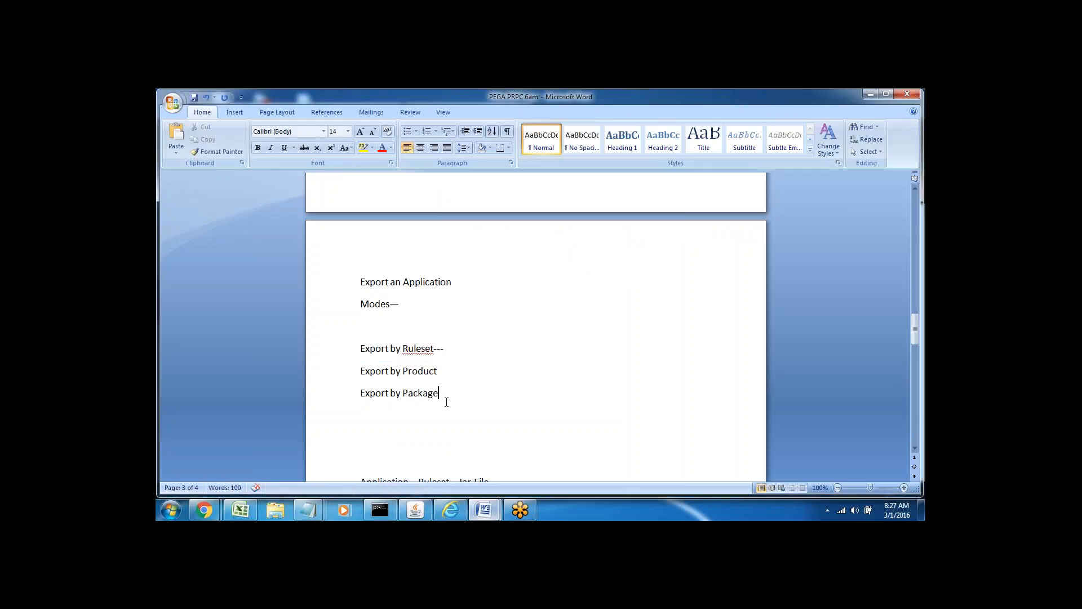
pyautogui.doubleClick(428, 398)
pyautogui.write('Patch')
# Review the Export by Product and Export by Patch lines by selecting them.
pyautogui.doubleClick(375, 370)
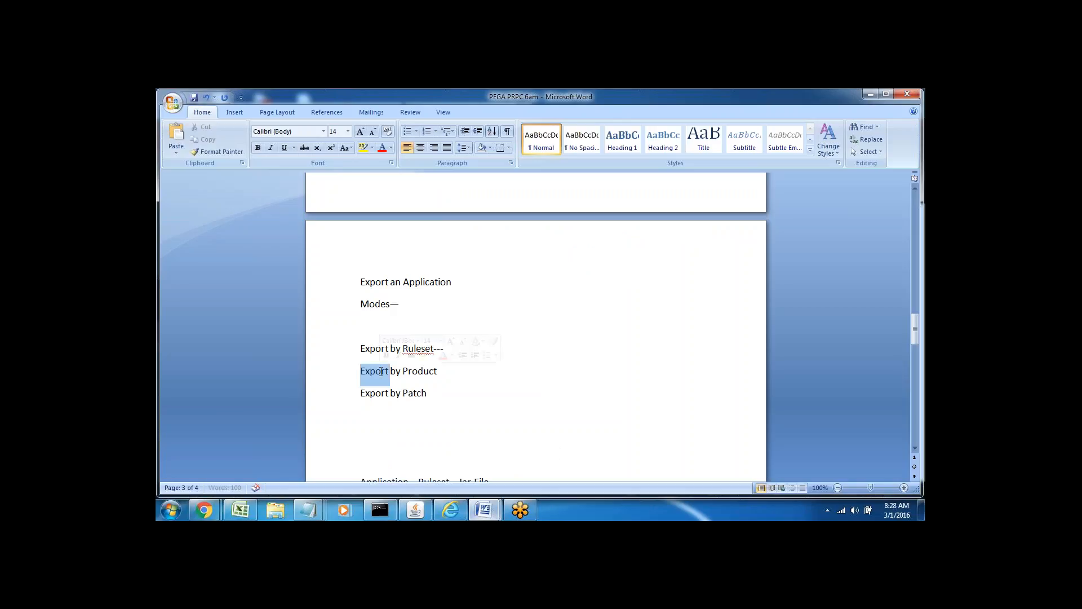
pyautogui.click(414, 370)
pyautogui.tripleClick(413, 370)
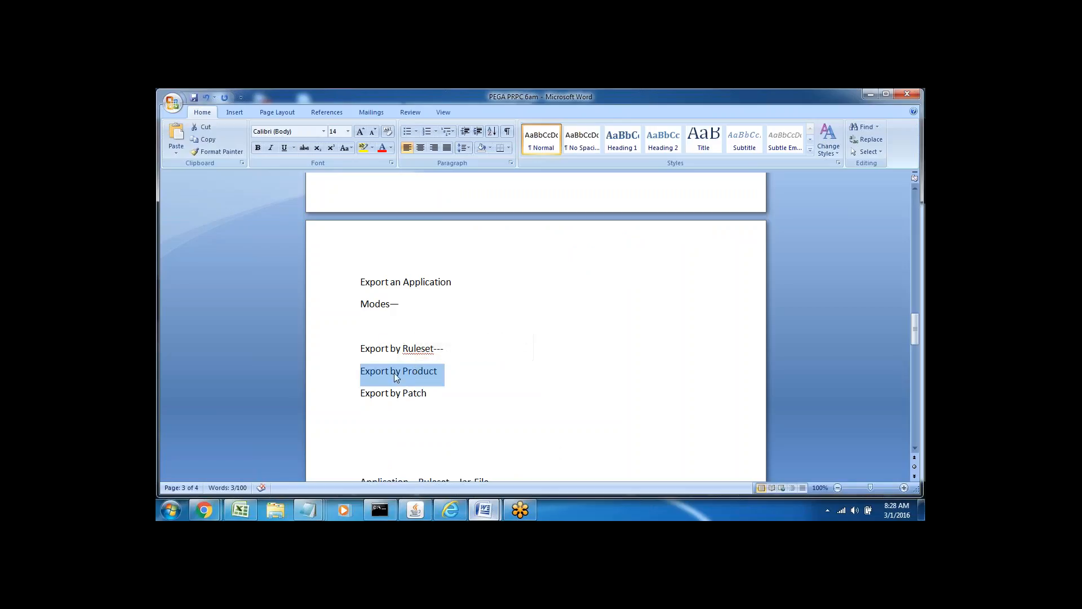
pyautogui.tripleClick(372, 393)
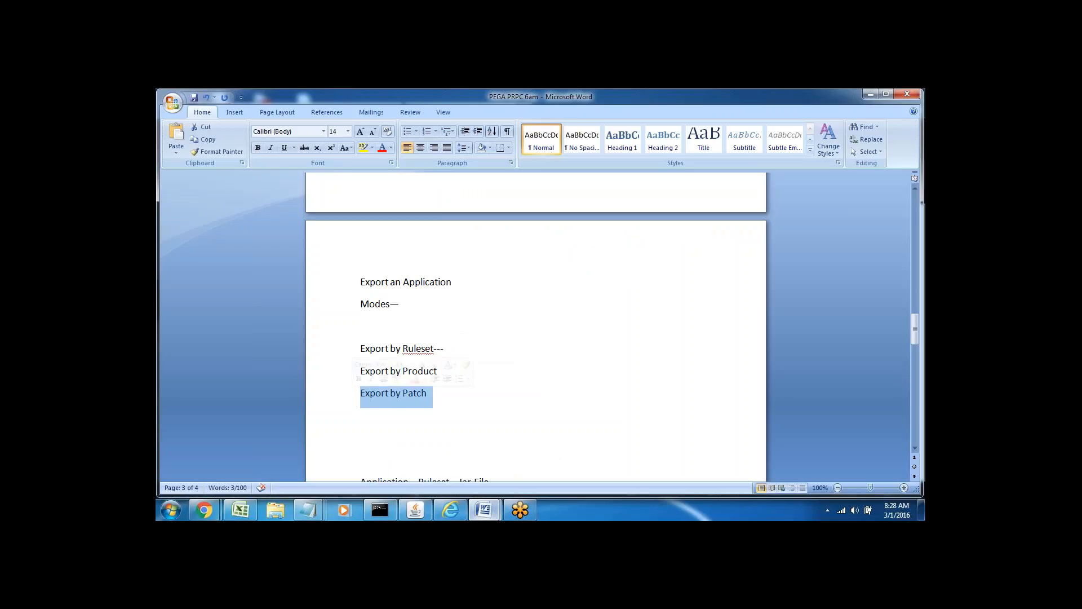
pyautogui.click(417, 415)
pyautogui.doubleClick(421, 394)
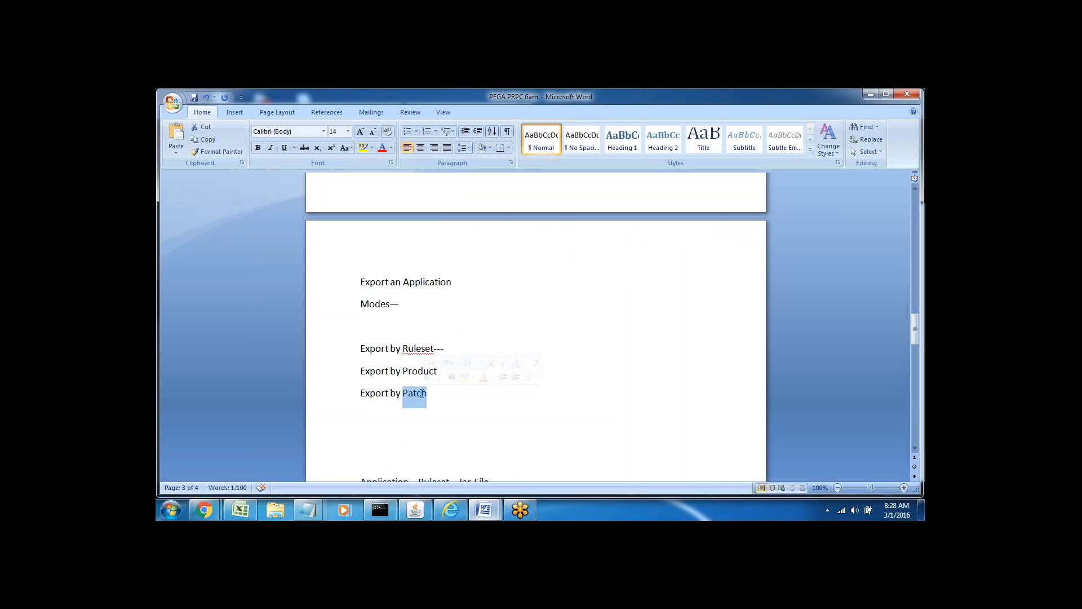
pyautogui.doubleClick(372, 370)
pyautogui.doubleClick(378, 393)
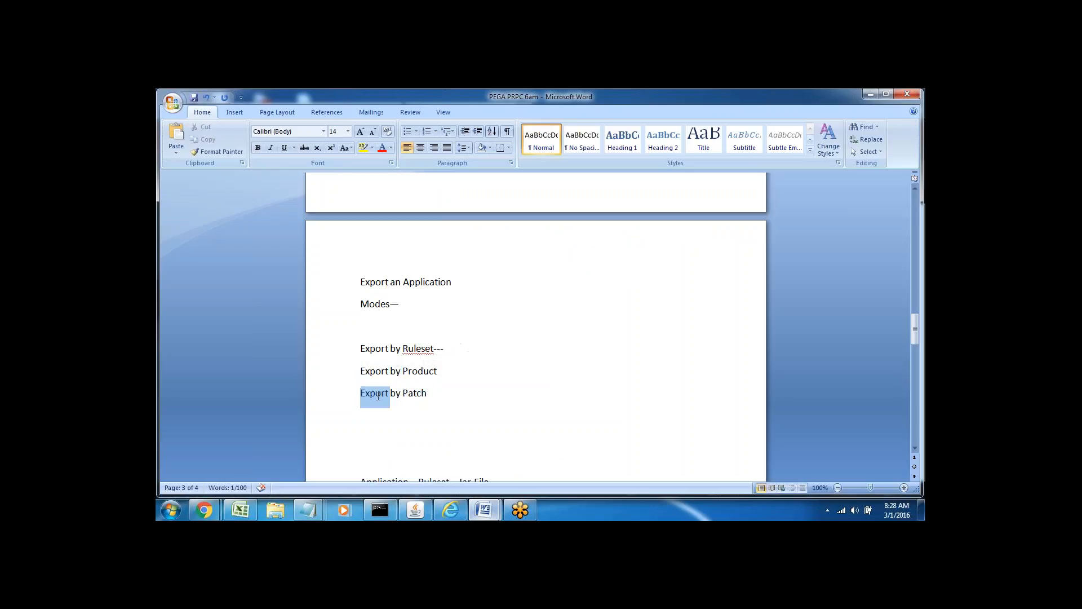
pyautogui.tripleClick(378, 393)
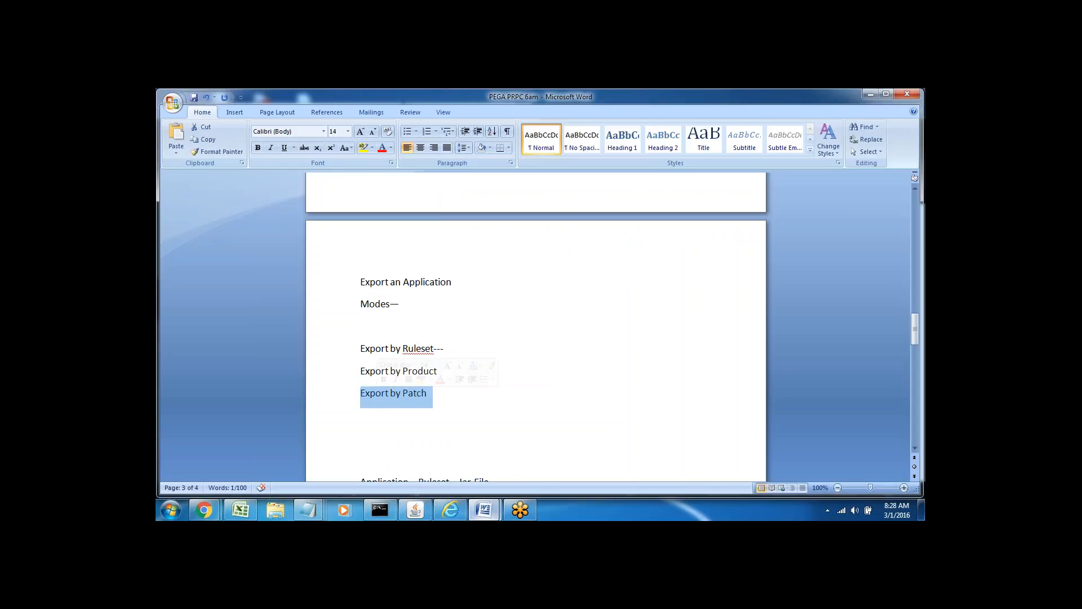
pyautogui.click(442, 395)
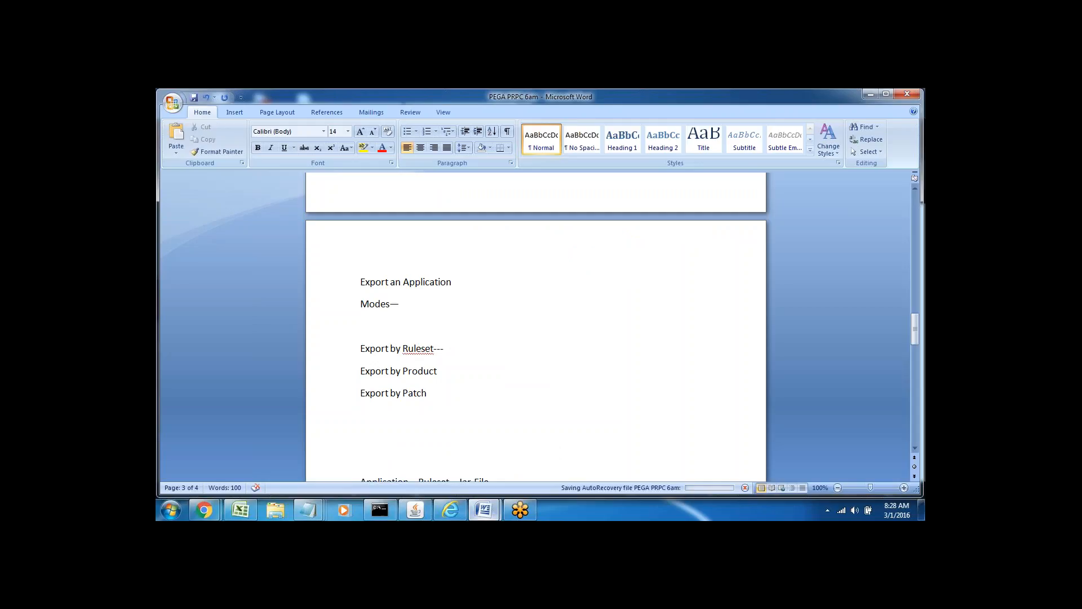
pyautogui.moveTo(360, 393); pyautogui.dragTo(433, 398)
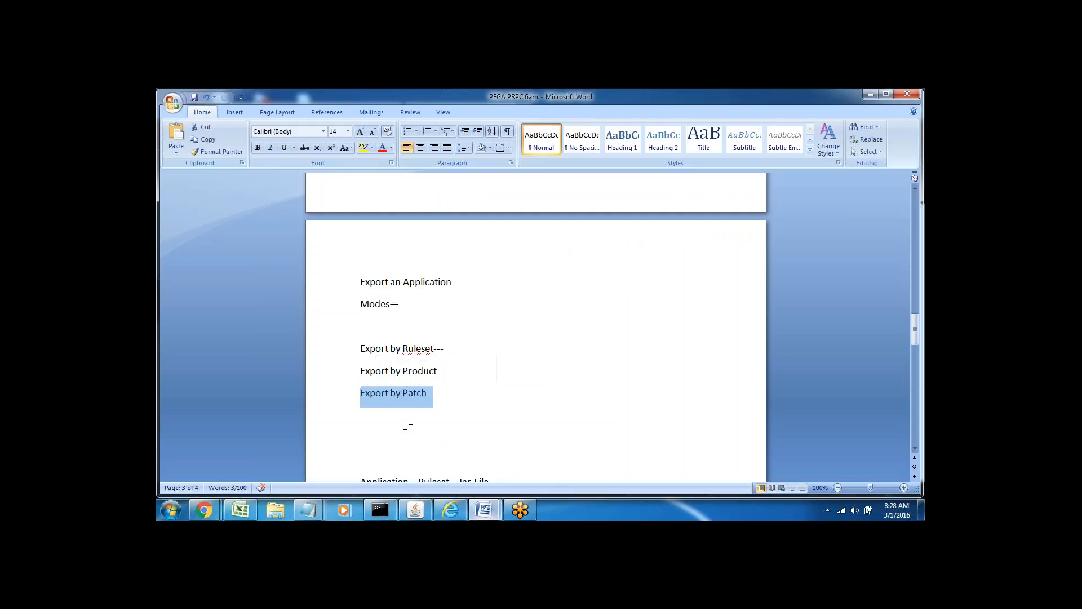
pyautogui.click(405, 425)
pyautogui.moveTo(362, 372); pyautogui.dragTo(445, 374)
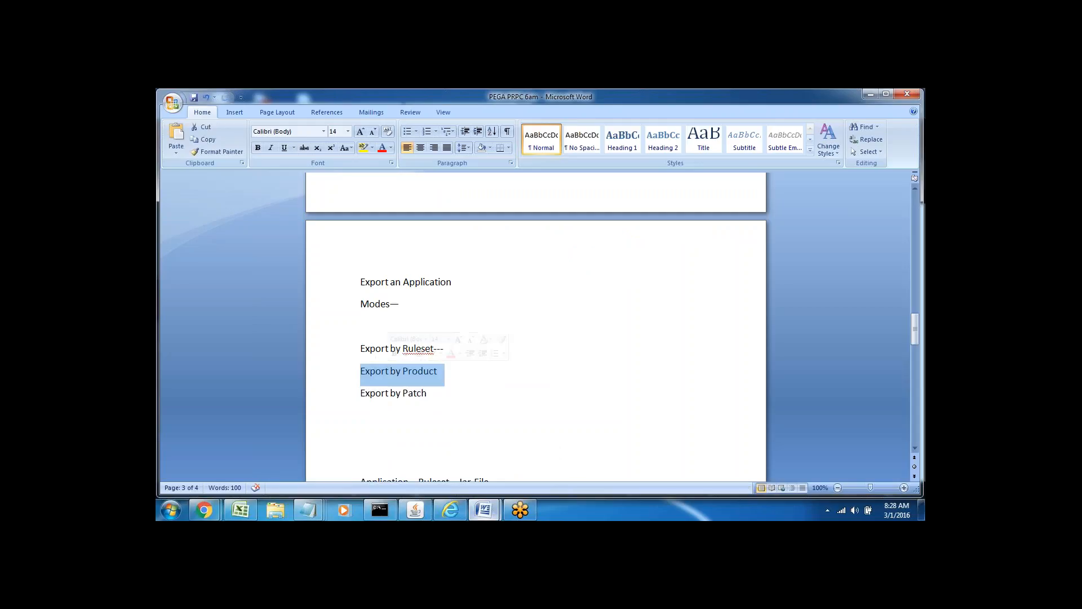
pyautogui.click(449, 373)
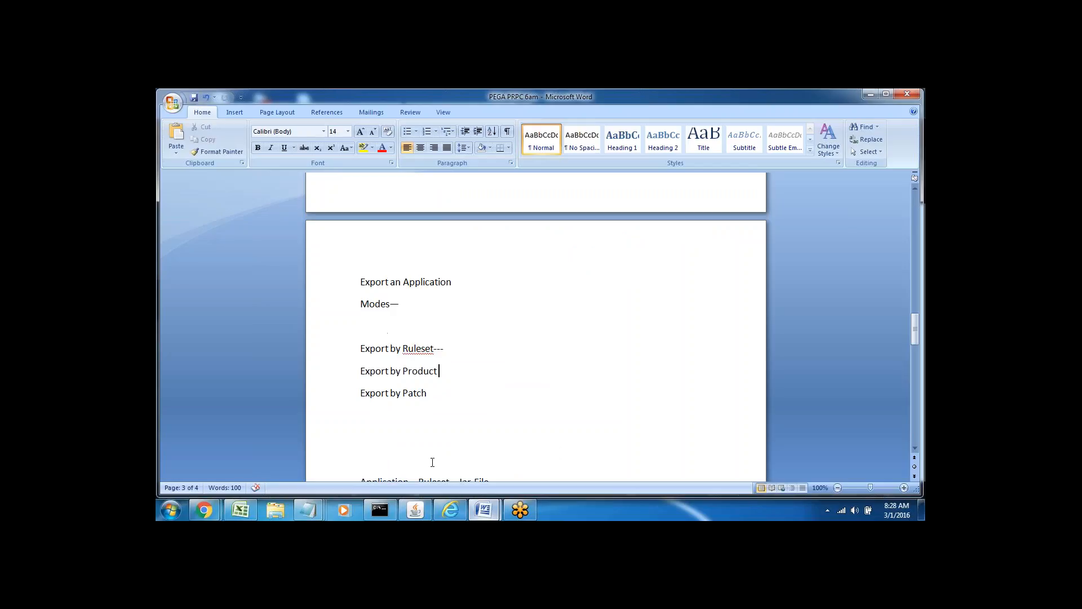
# Close the Pega distribution page and return to the notes after Export by Product.
pyautogui.click(451, 510)
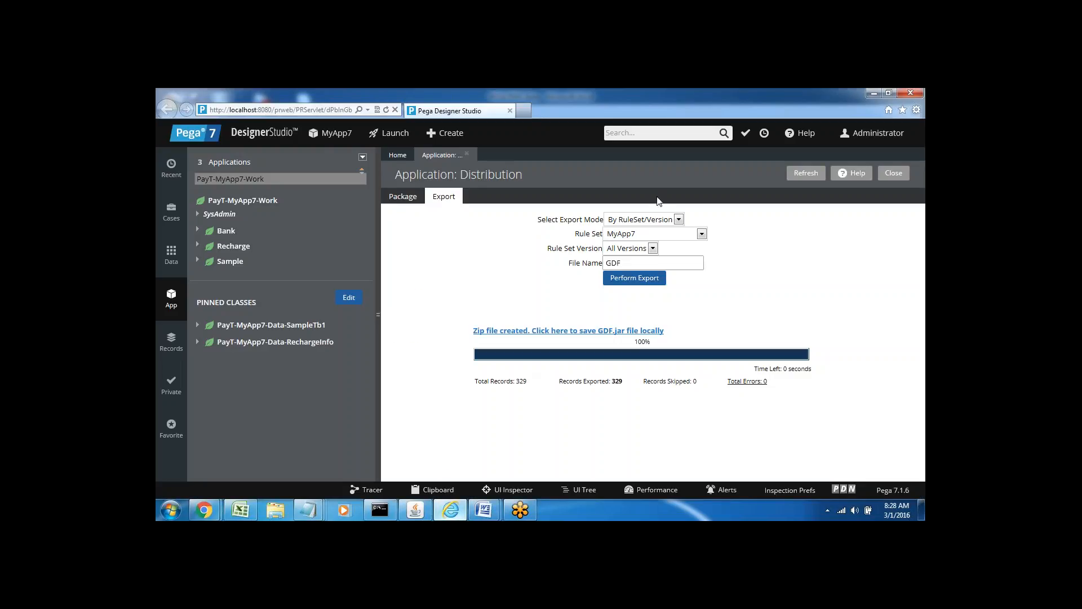
pyautogui.click(468, 156)
pyautogui.moveTo(483, 513)
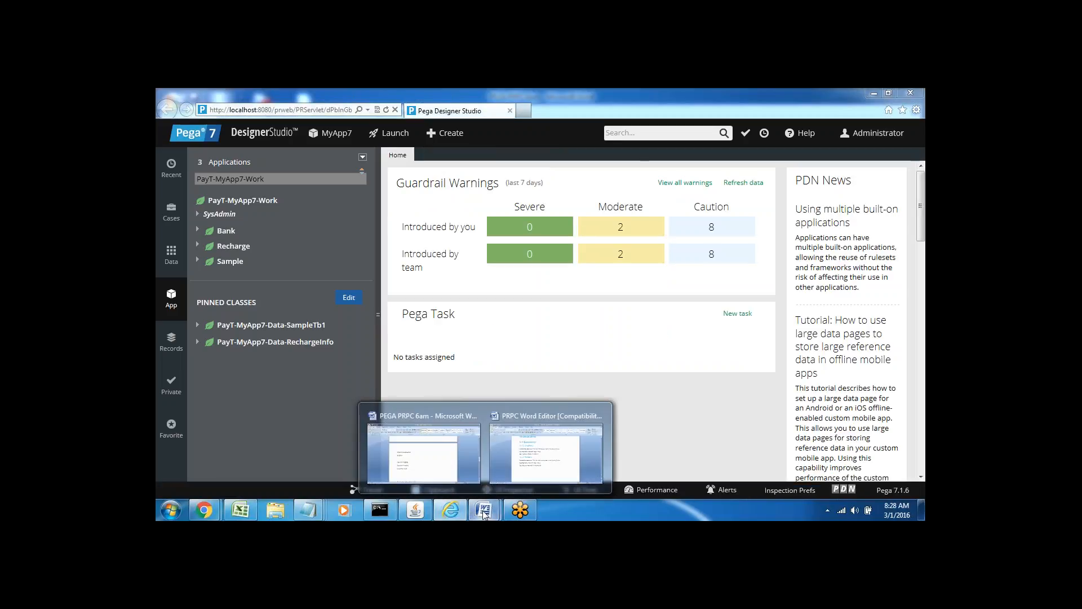
pyautogui.click(423, 451)
pyautogui.click(438, 393)
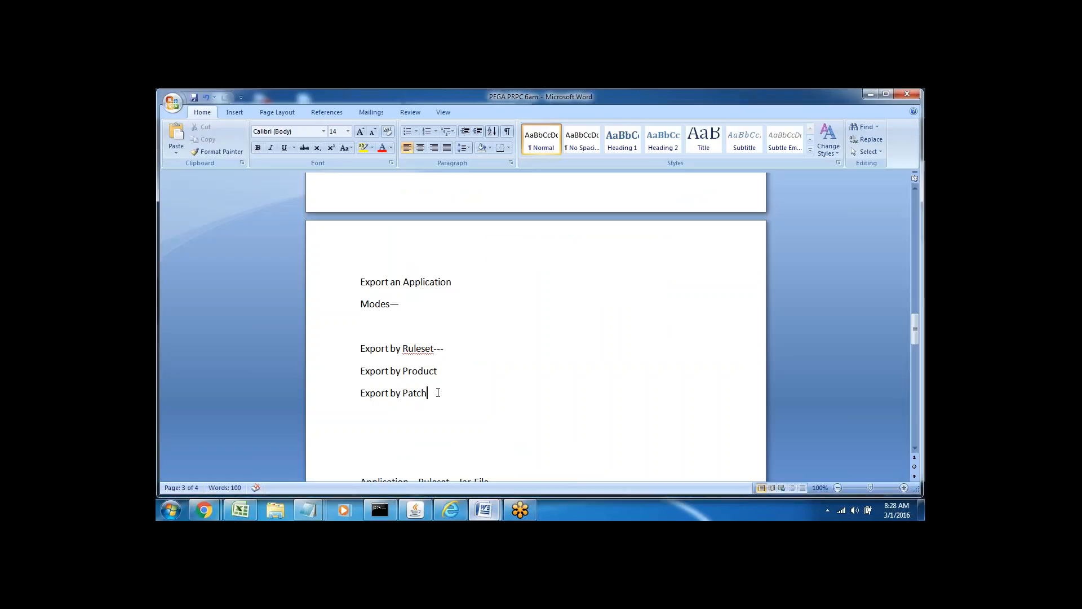
pyautogui.tripleClick(388, 369)
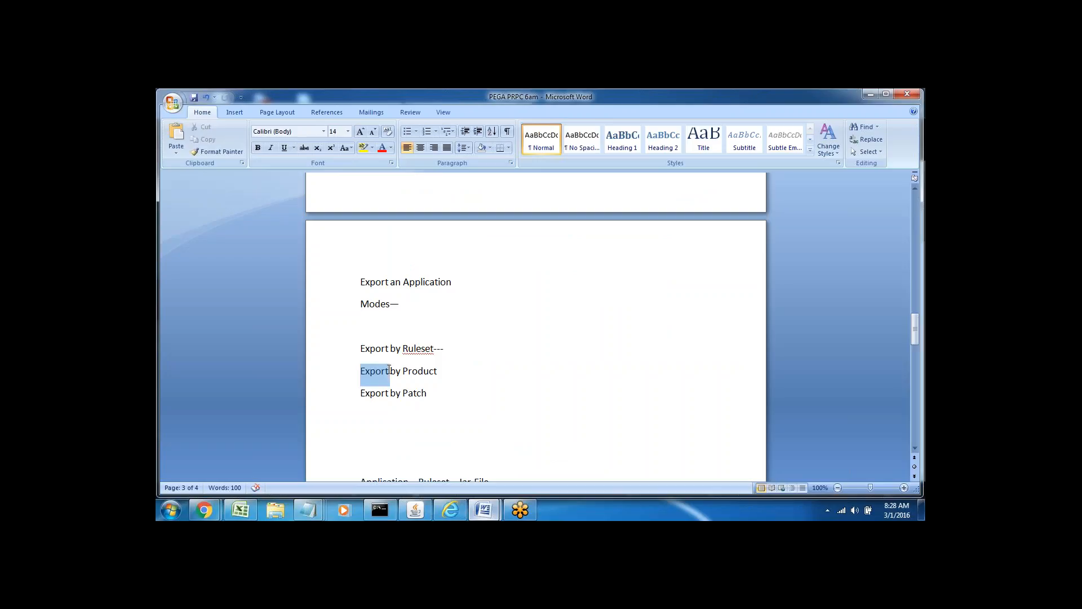
pyautogui.click(435, 372)
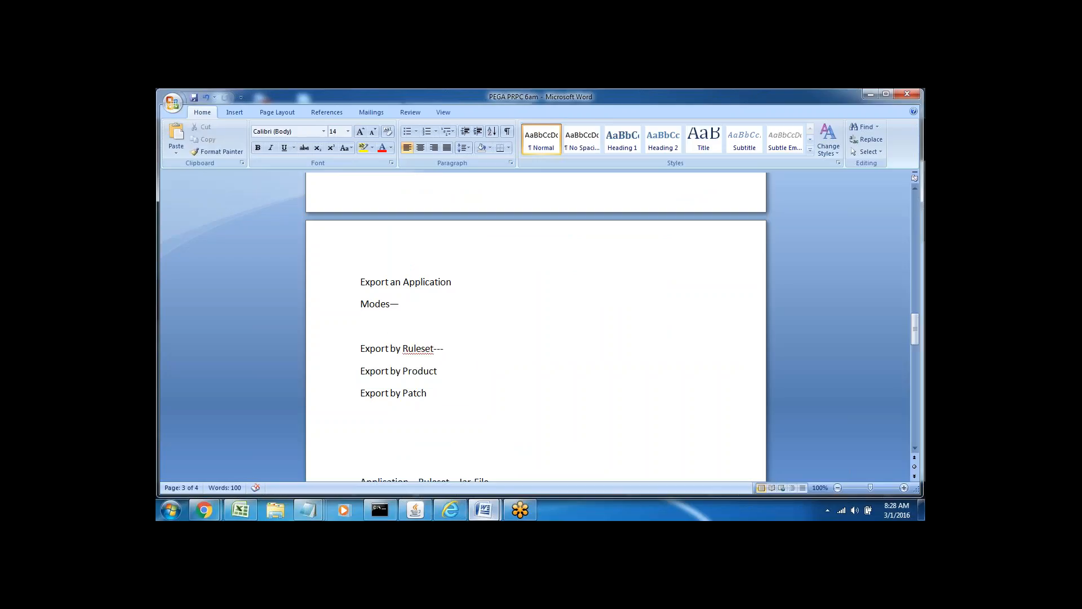
# Type 'Sysadmin' on a new line and annotate Export by Ruleset with 'single ruleset'.
pyautogui.press('Return')
pyautogui.press('Return')
pyautogui.write('Sys')
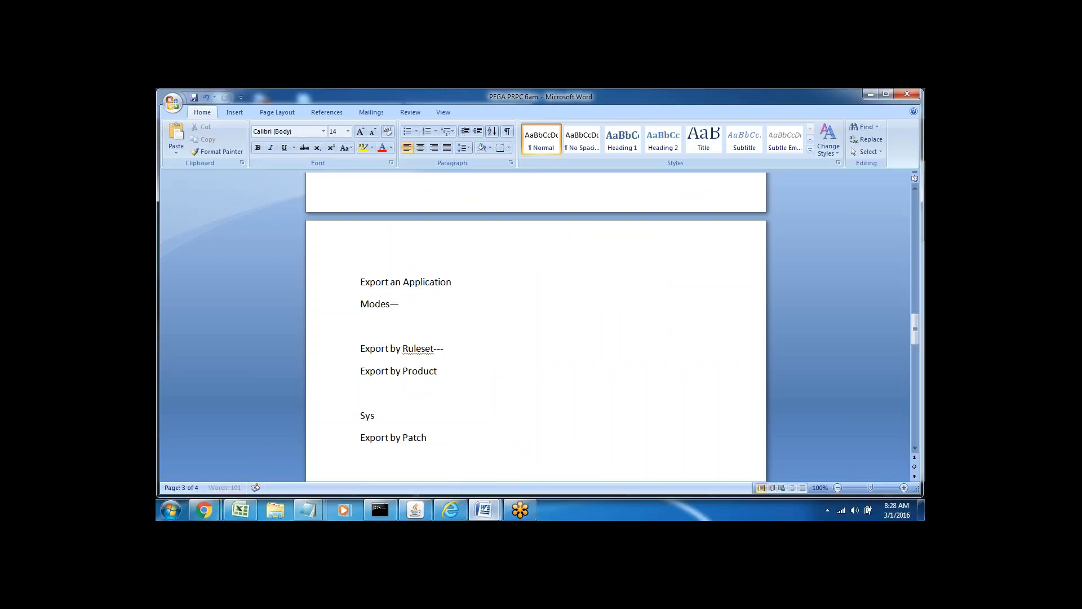
pyautogui.write('admin')
pyautogui.doubleClick(382, 346)
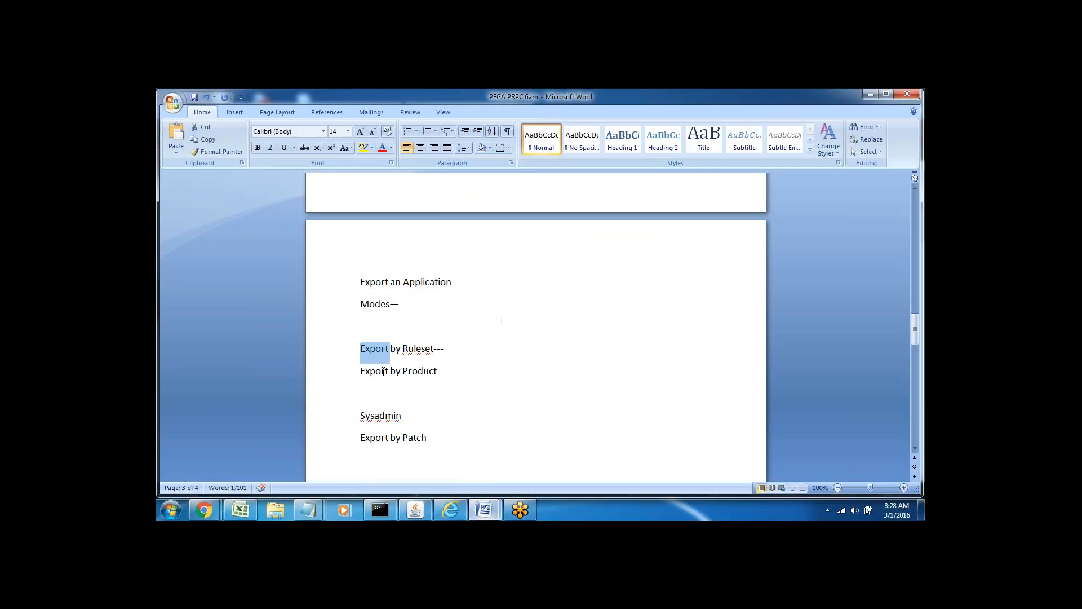
pyautogui.doubleClick(383, 371)
pyautogui.moveTo(440, 371); pyautogui.dragTo(453, 347)
pyautogui.click(454, 347)
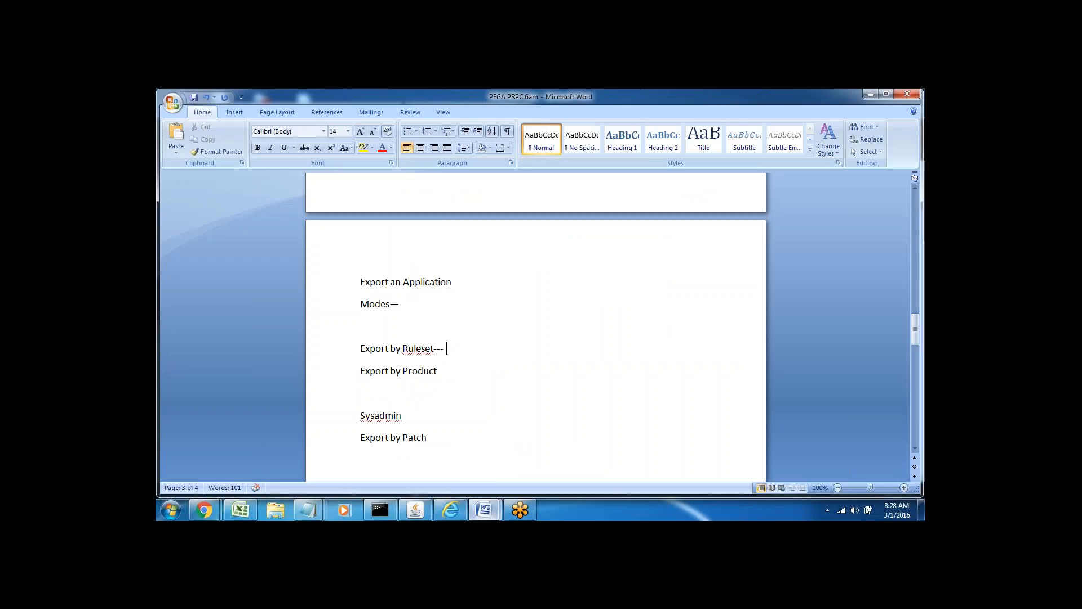
pyautogui.write('Eve')
pyautogui.tripleClick(406, 352)
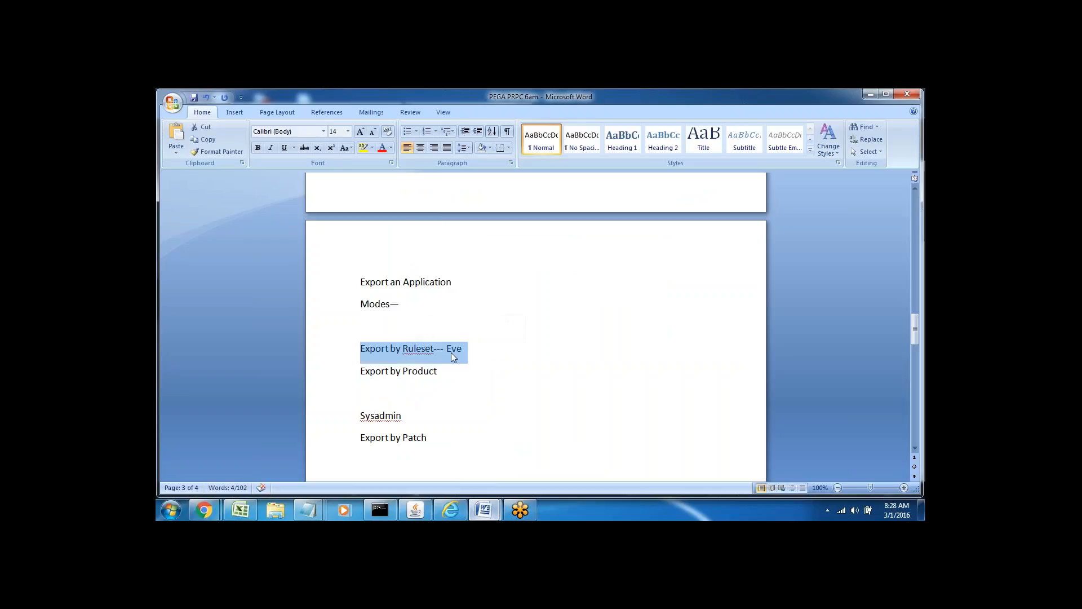
pyautogui.doubleClick(453, 349)
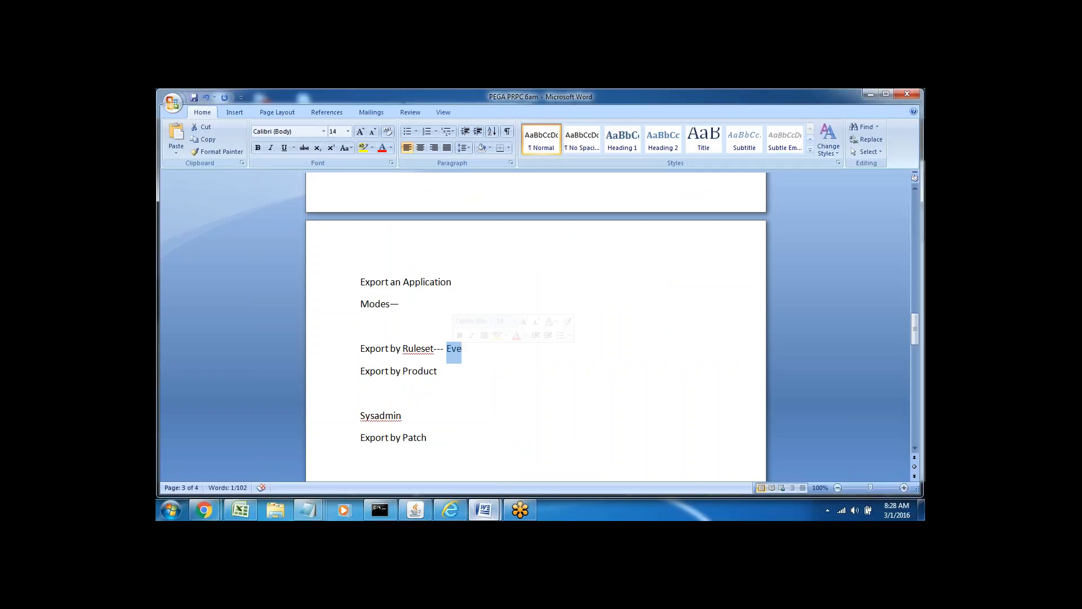
pyautogui.write('single ')
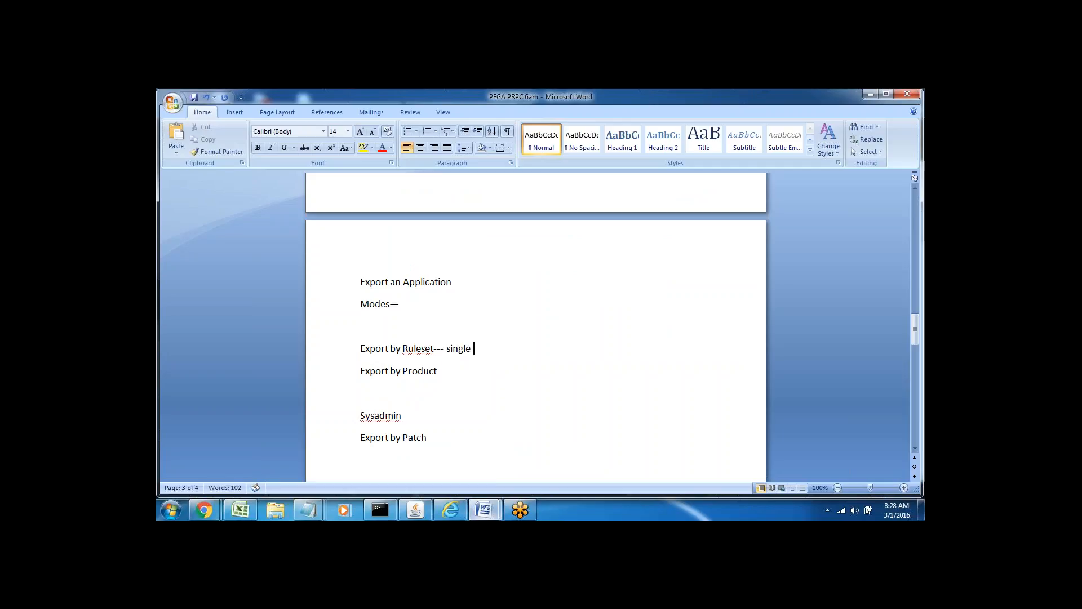
pyautogui.write('ruleset')
# Append '- Multiple ruleset' after Export by Product.
pyautogui.click(403, 348)
pyautogui.doubleClick(413, 348)
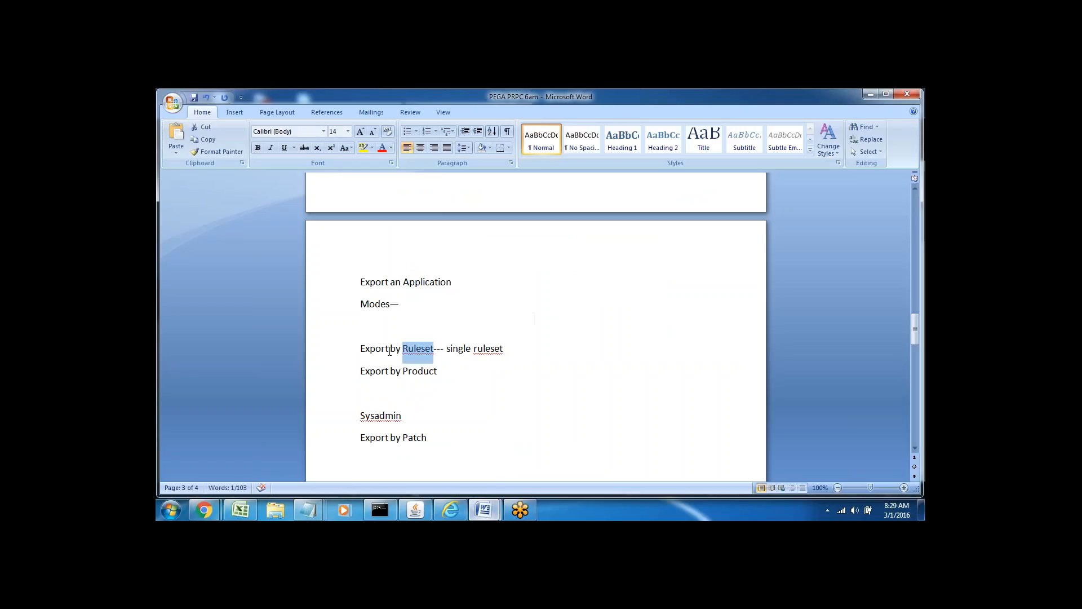
pyautogui.moveTo(390, 350)
pyautogui.mouseDown()
pyautogui.moveTo(360, 350)
pyautogui.moveTo(396, 364)
pyautogui.mouseUp()
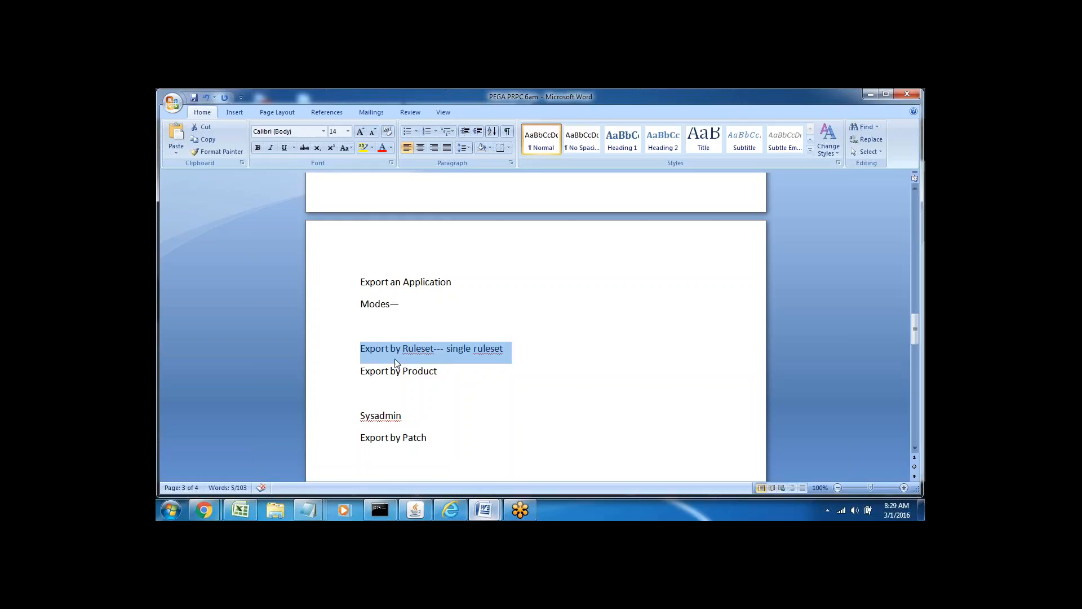
pyautogui.click(449, 369)
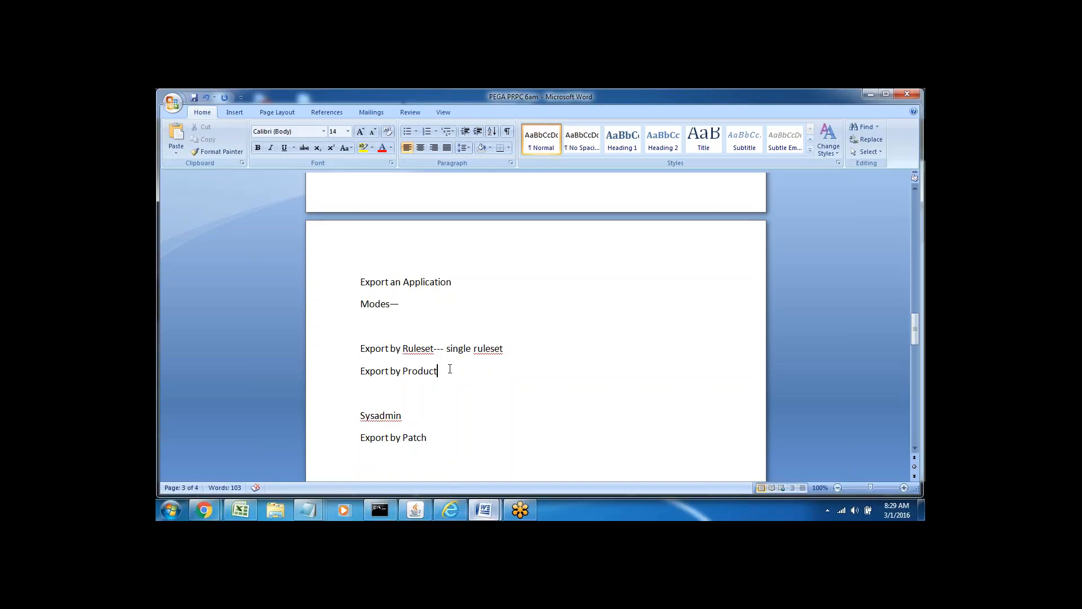
pyautogui.tripleClick(403, 349)
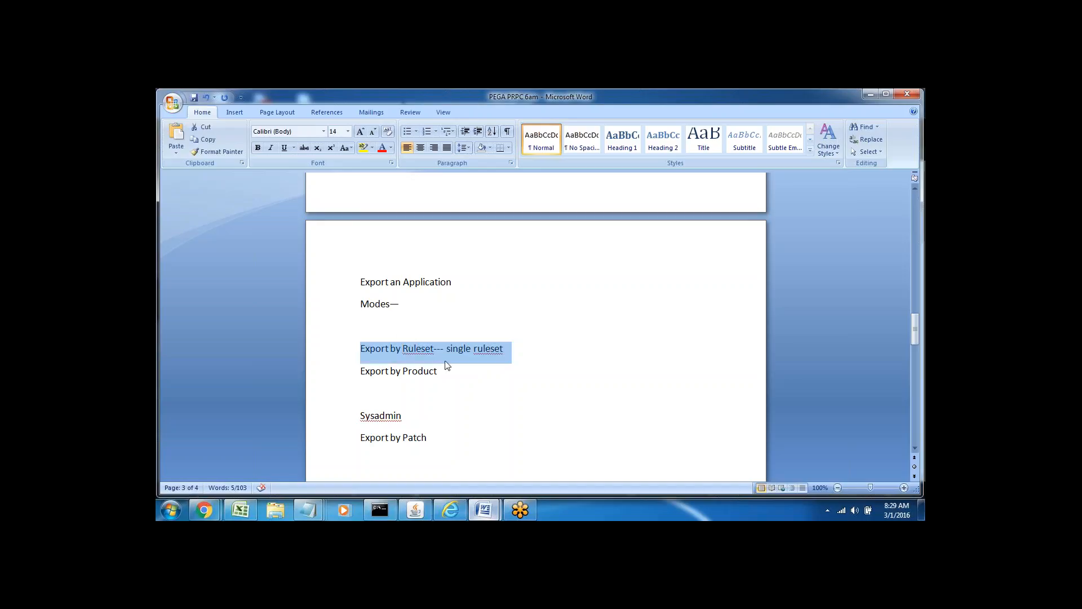
pyautogui.tripleClick(418, 371)
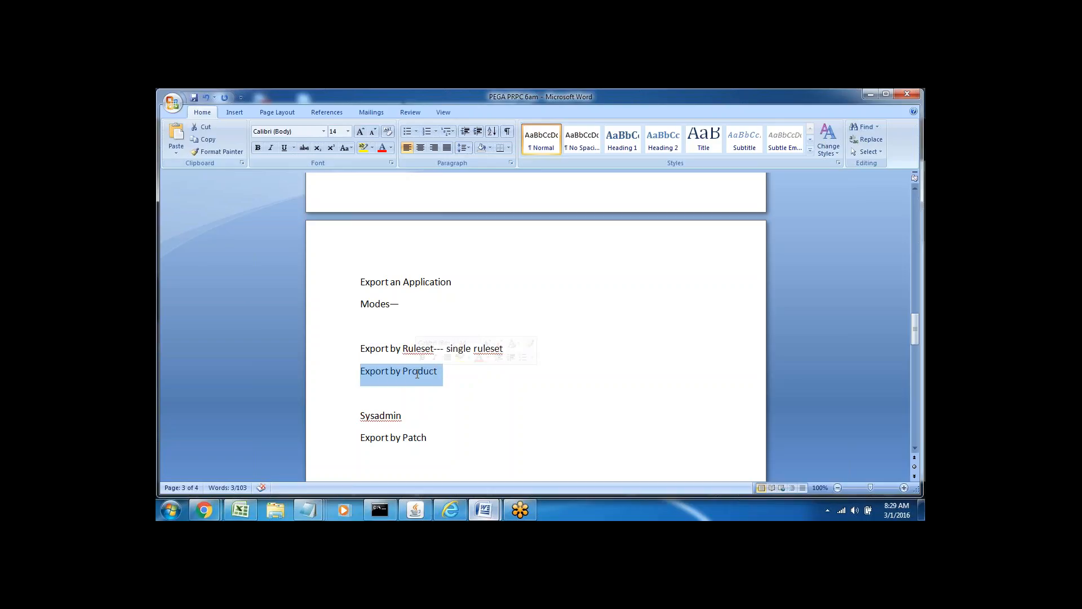
pyautogui.click(455, 371)
pyautogui.write('- M')
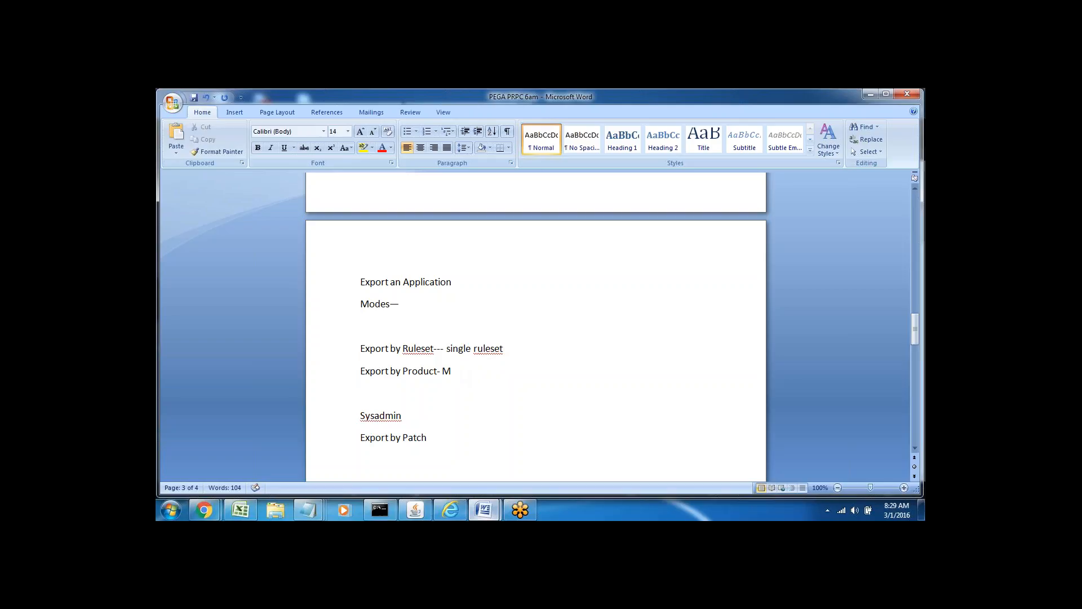
pyautogui.write('ultiple')
pyautogui.doubleClick(411, 350)
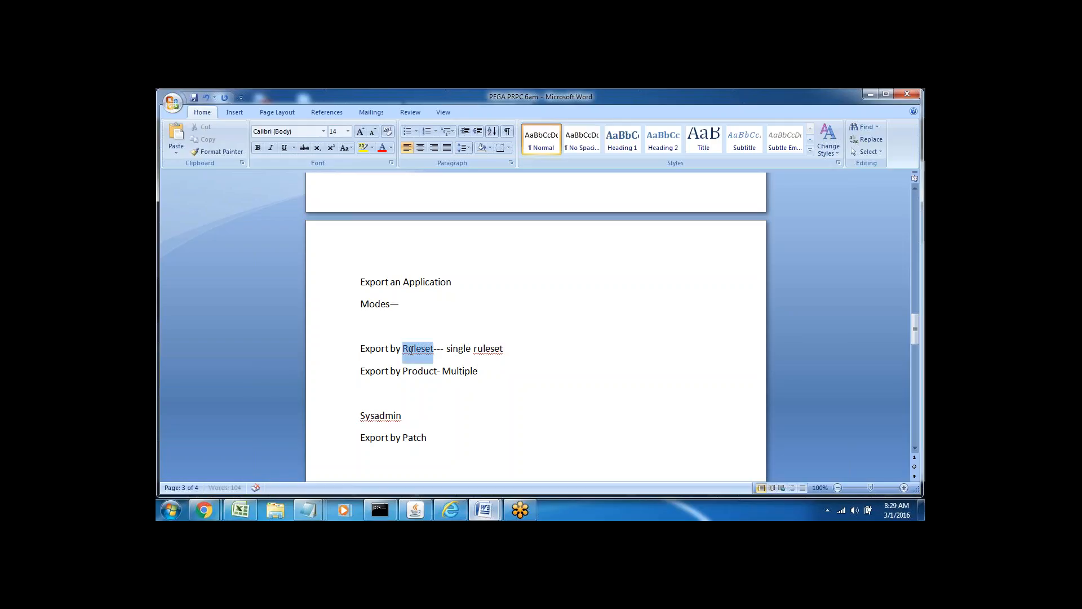
pyautogui.click(494, 372)
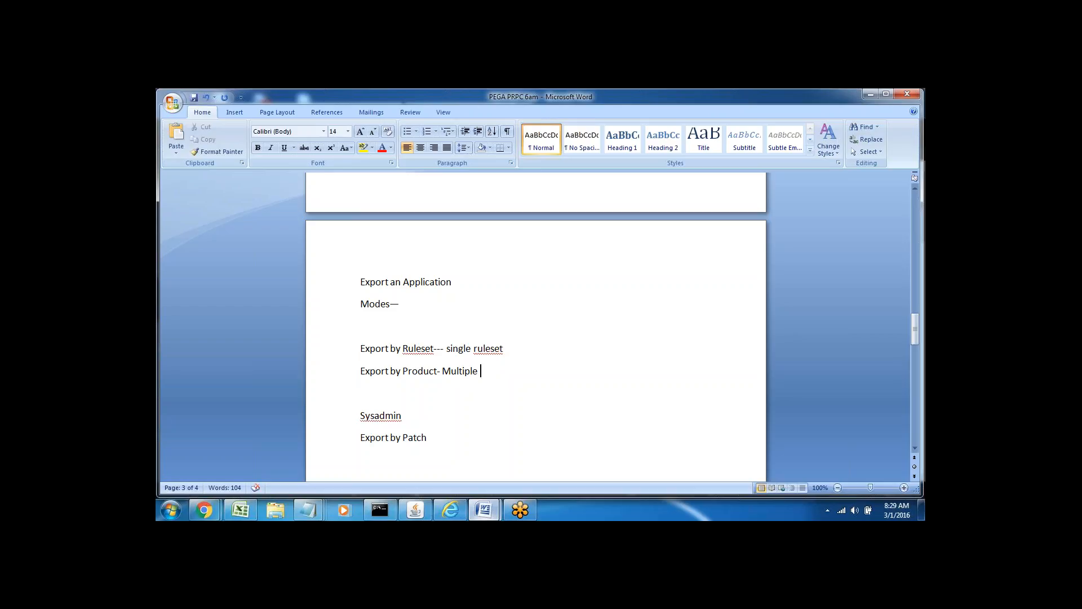
pyautogui.write('ruleset')
pyautogui.doubleClick(421, 370)
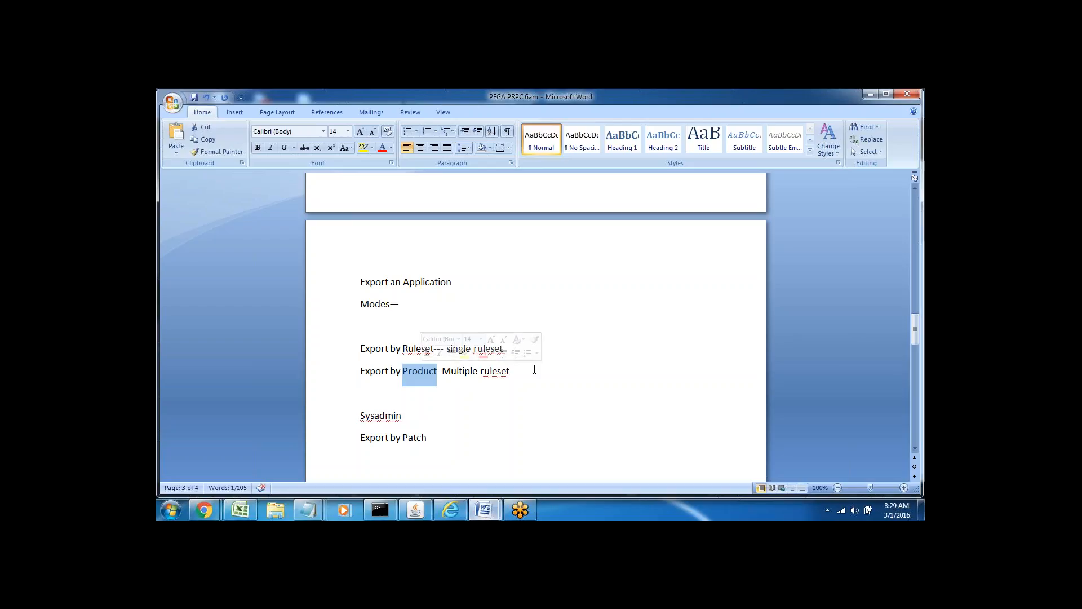
pyautogui.click(511, 371)
# Add a 'Sysadmin-- Product --' line below the Product line.
pyautogui.press('Return')
pyautogui.press('Return')
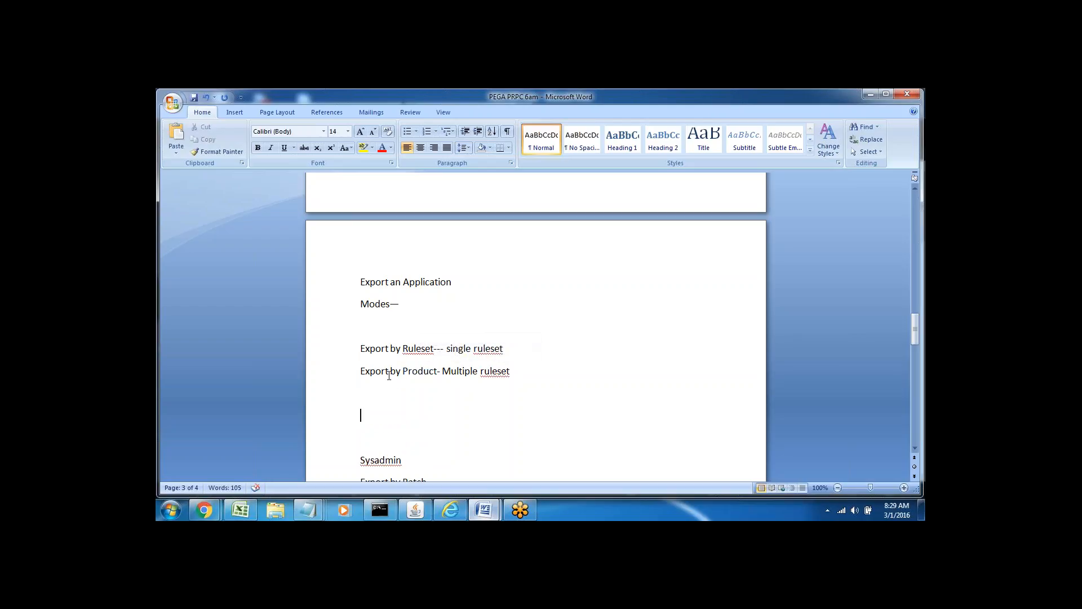
pyautogui.doubleClick(404, 370)
pyautogui.click(379, 399)
pyautogui.write('Sy')
pyautogui.write('sadmin')
pyautogui.write('-- Pro')
pyautogui.write('duct')
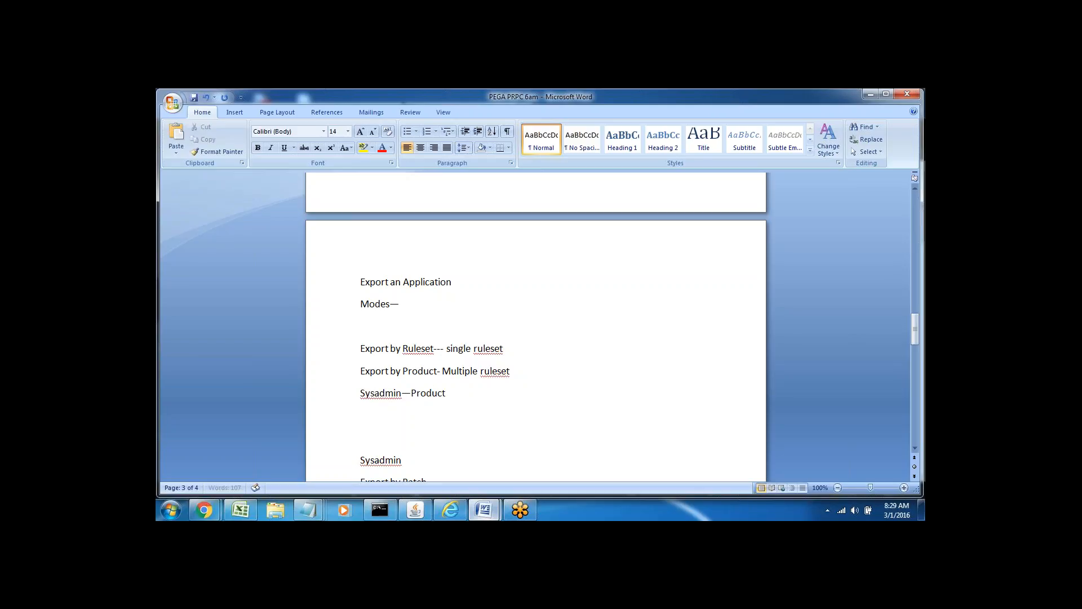
pyautogui.write(' --')
pyautogui.doubleClick(428, 393)
# From the Sample application's +Create > SysAdmin menu, start a new Product record.
pyautogui.click(451, 510)
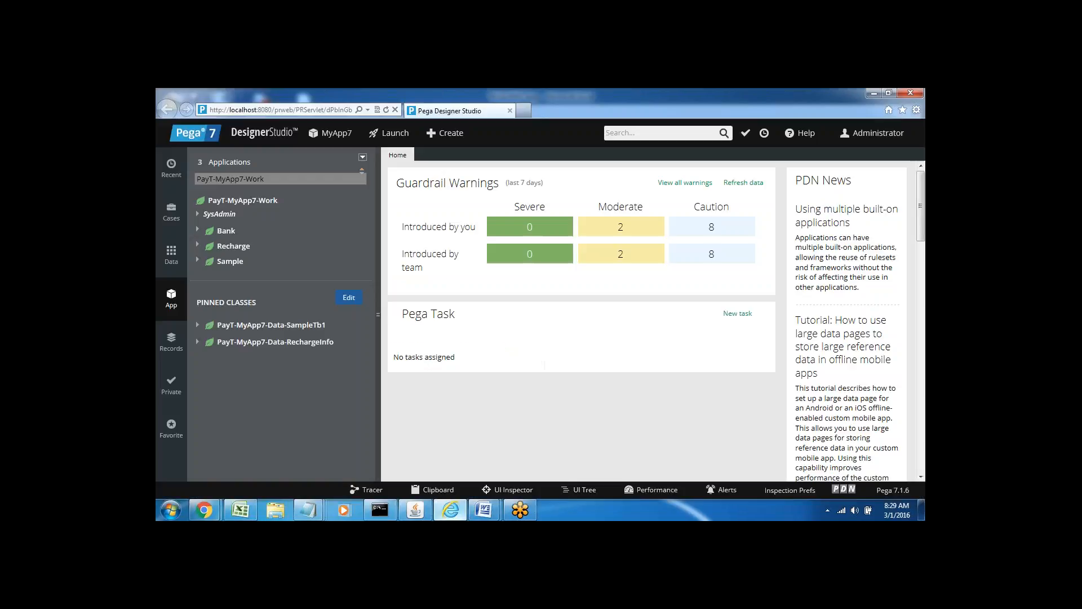
pyautogui.rightClick(226, 265)
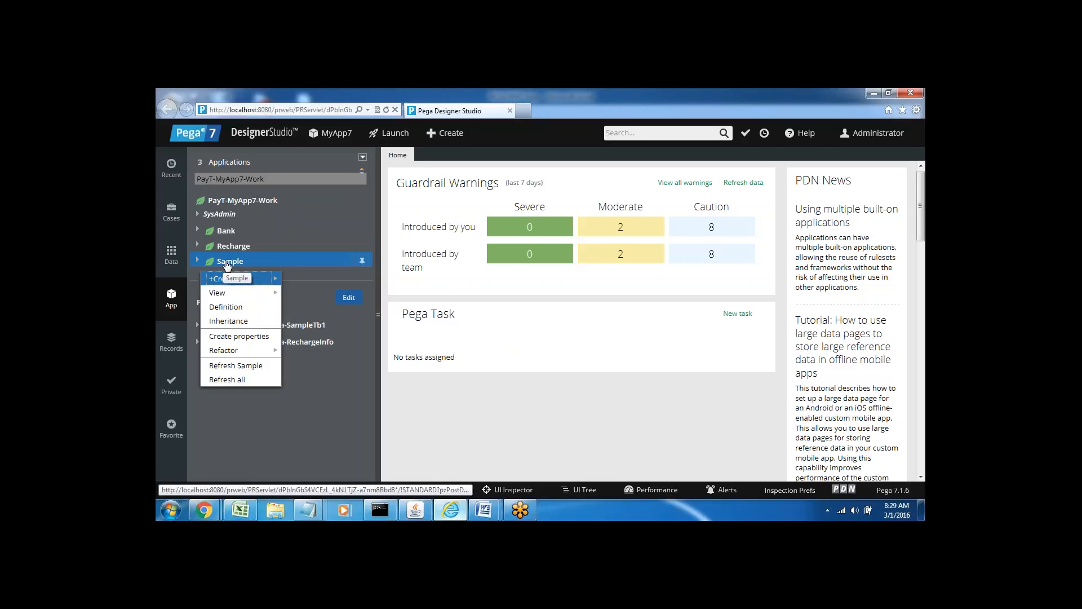
pyautogui.moveTo(242, 279)
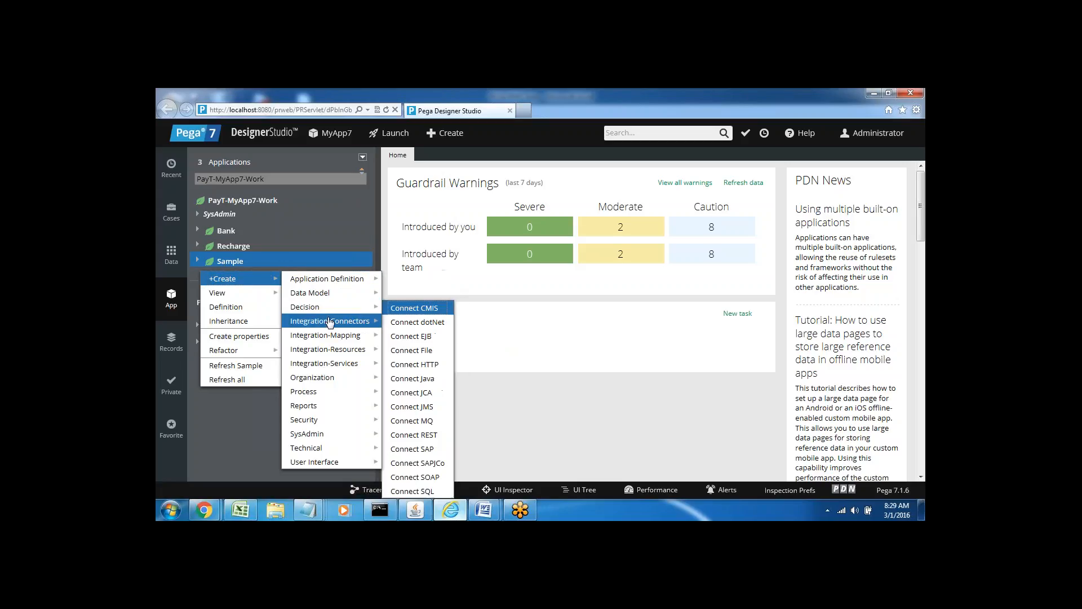
pyautogui.moveTo(329, 438)
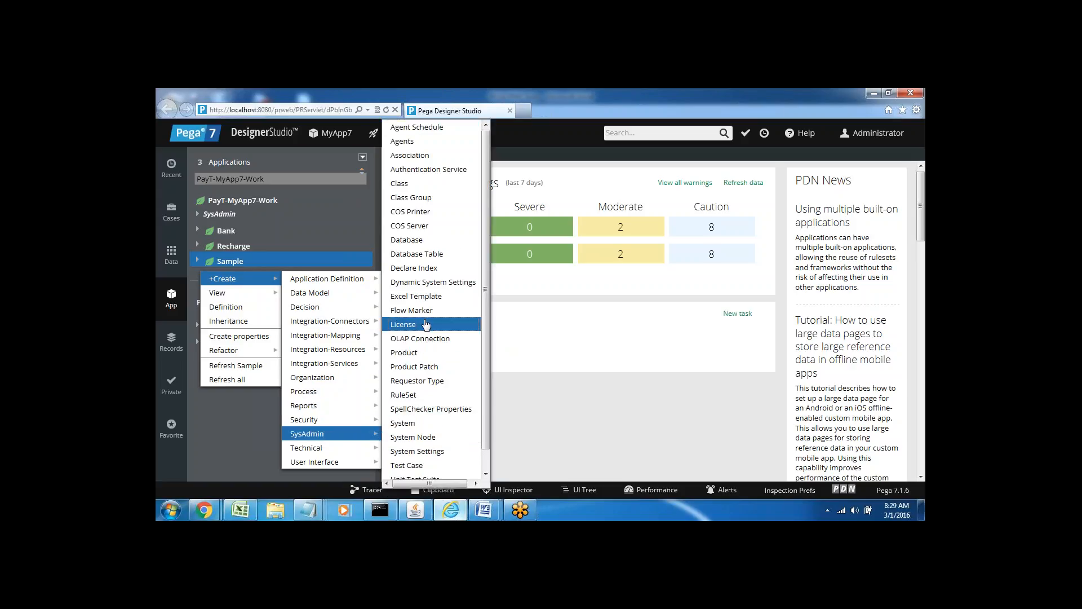
pyautogui.click(410, 354)
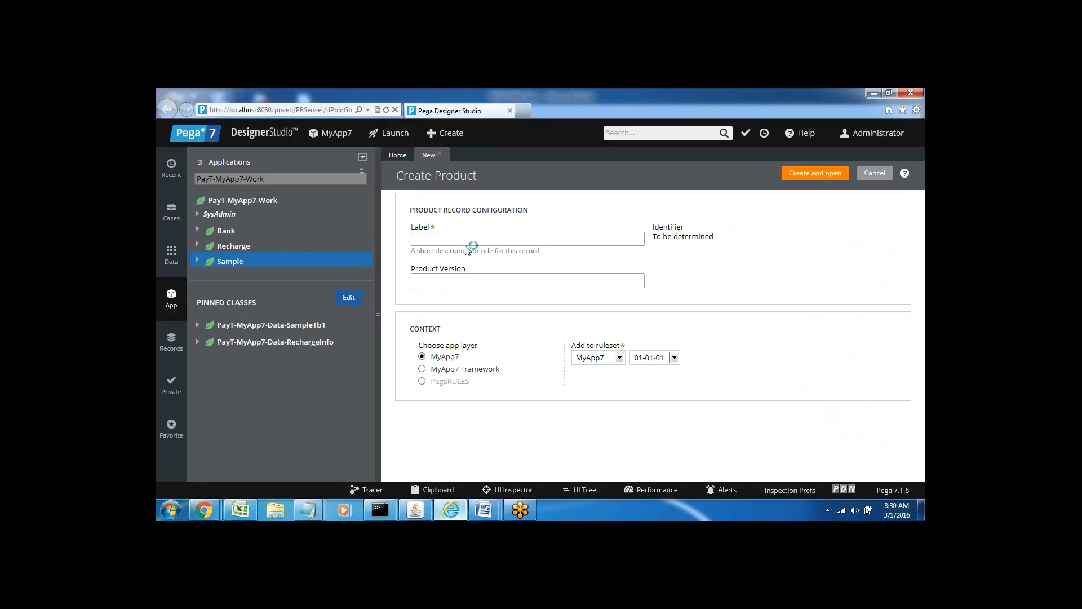
# Create Product 'HGF' with product version '1stmarch' and open it for editing.
pyautogui.click(439, 238)
pyautogui.write('HGF')
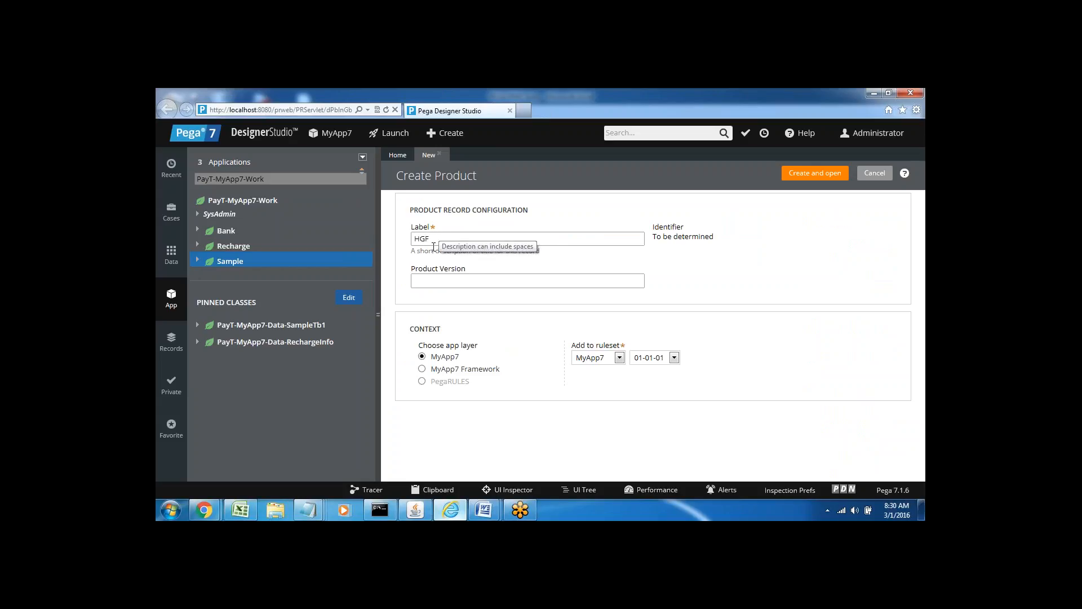
pyautogui.click(427, 283)
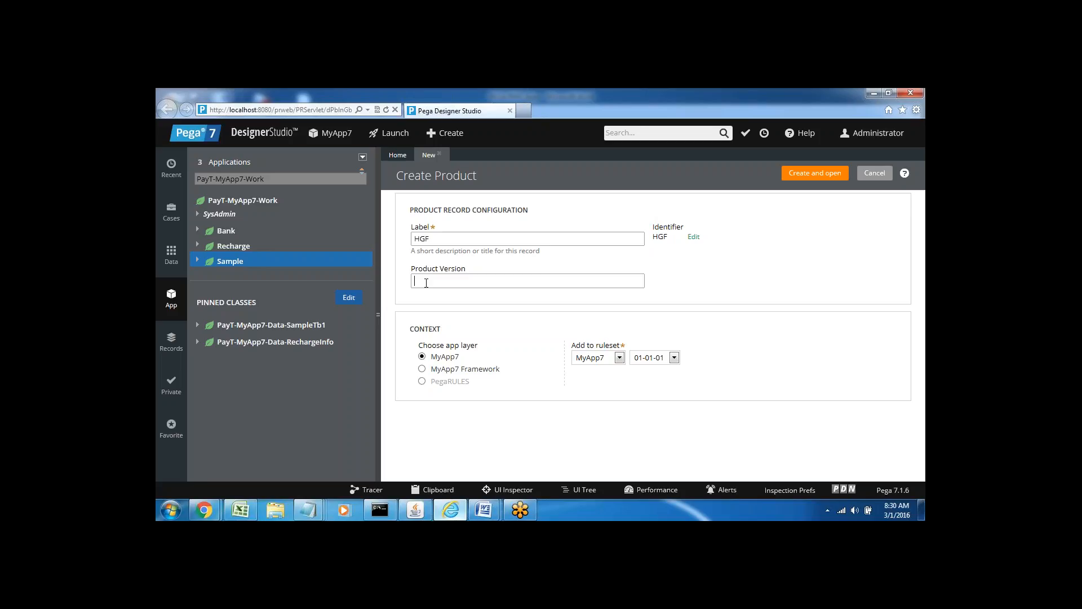
pyautogui.write('1stmarch')
pyautogui.click(813, 178)
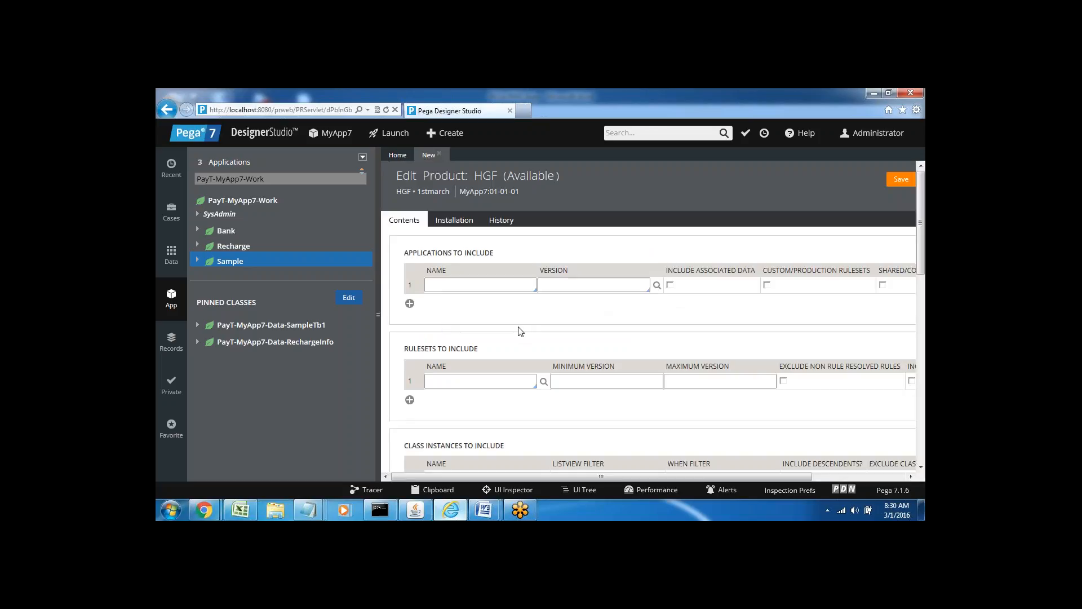
# Include application MyApp7 at version 01.01.01 in the product, with the form at full width.
pyautogui.click(378, 315)
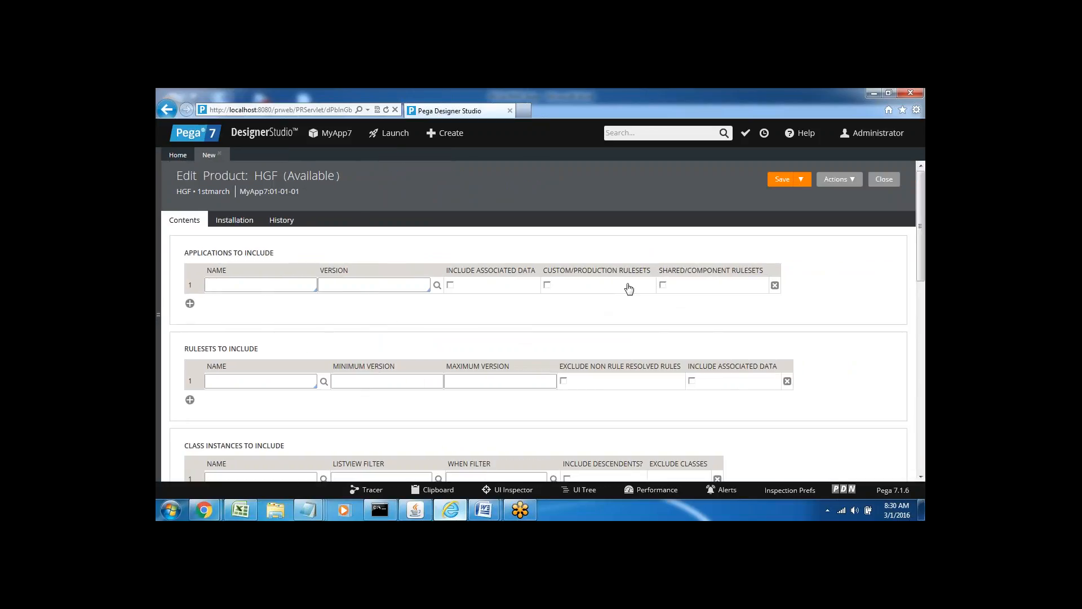
pyautogui.scroll(-2, 922, 253)
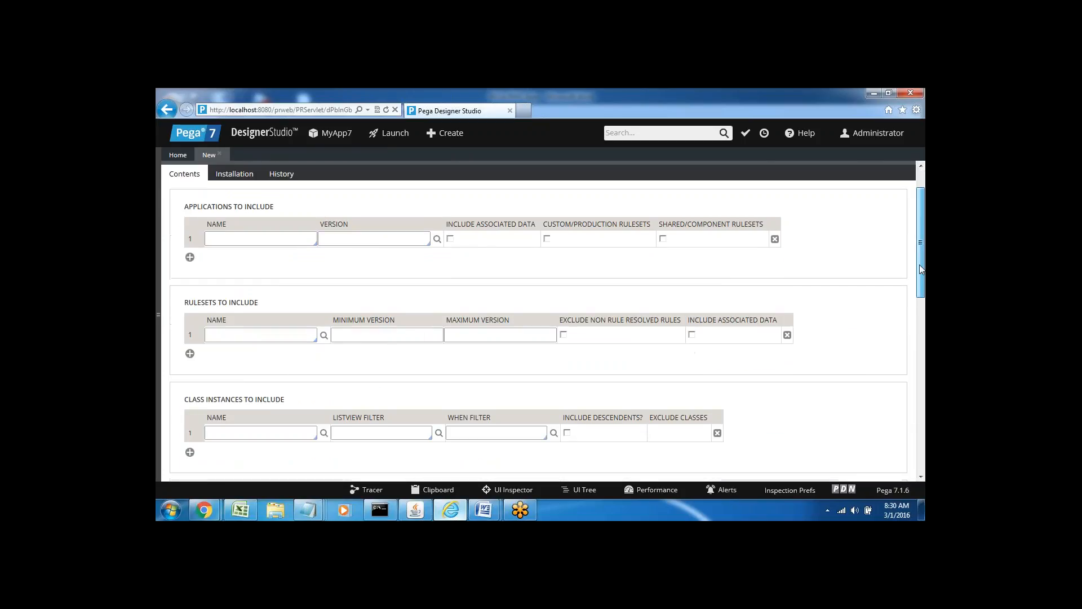
pyautogui.scroll(2, 919, 265)
pyautogui.click(269, 284)
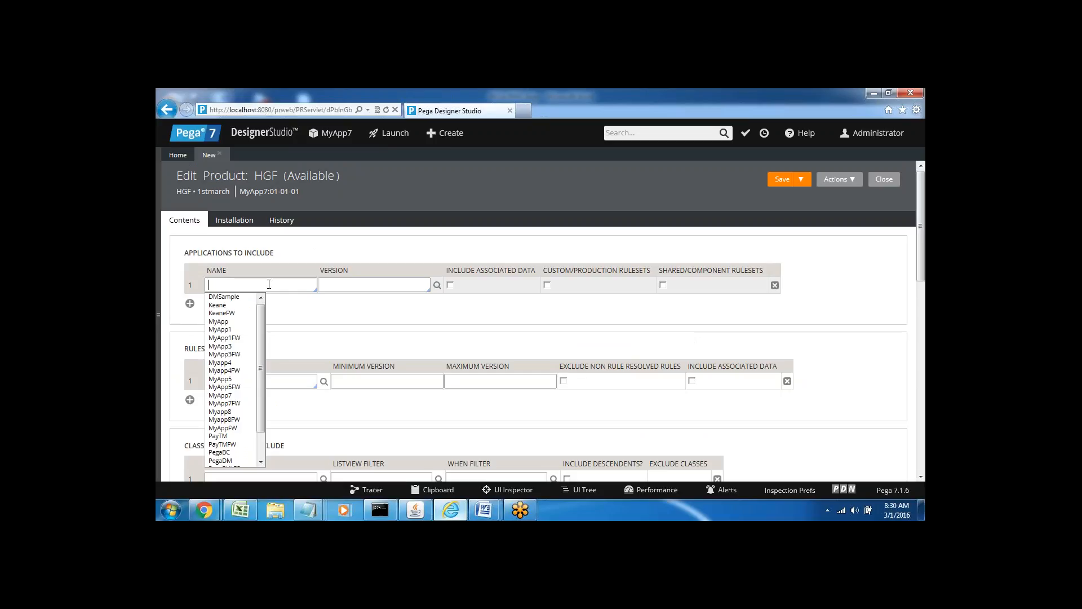
pyautogui.write('mya')
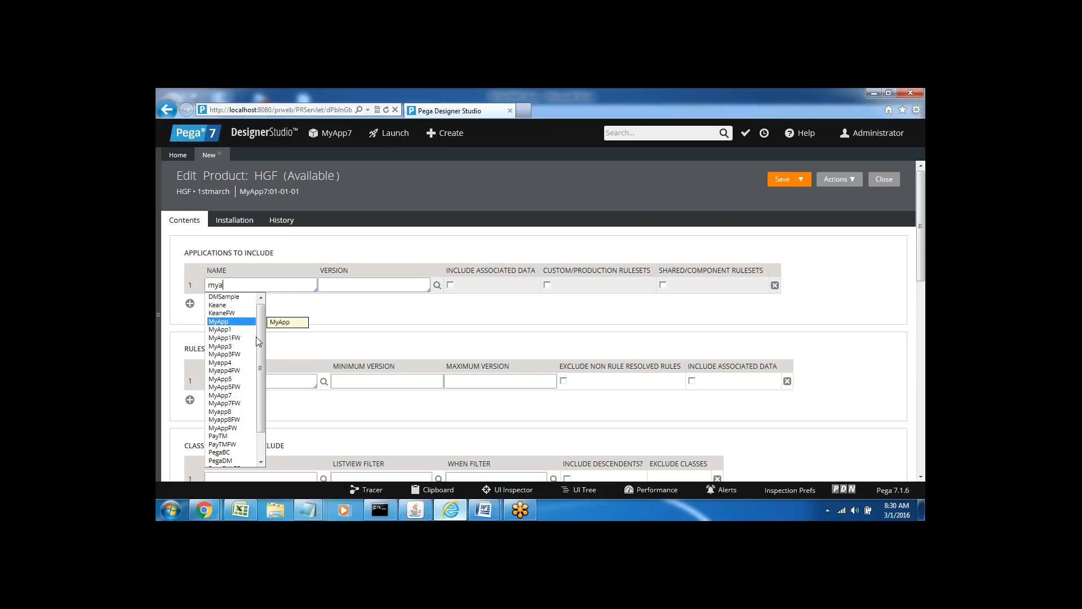
pyautogui.click(226, 396)
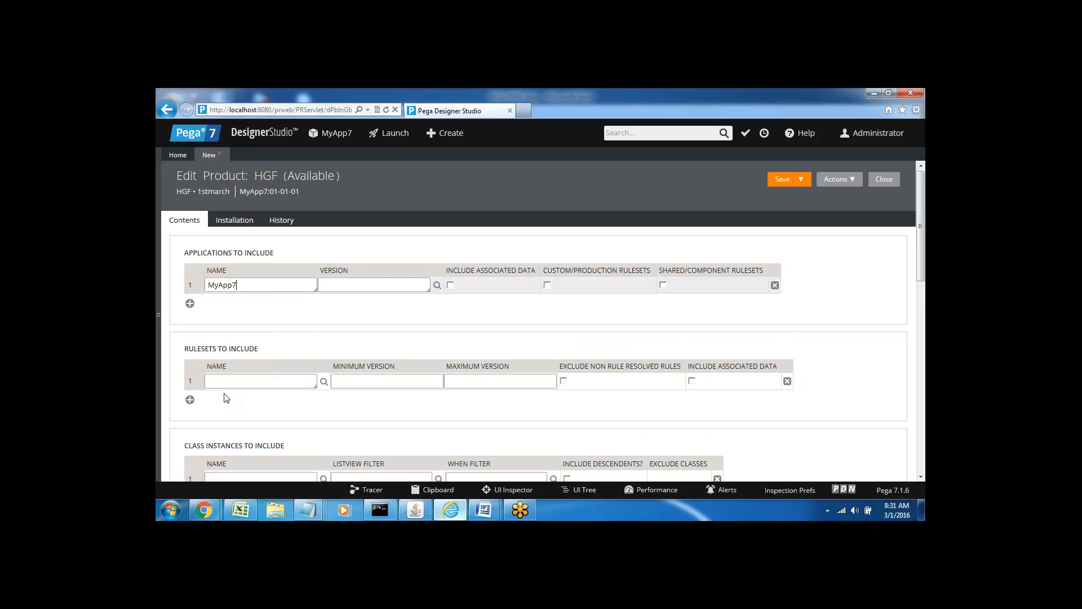
pyautogui.click(334, 288)
pyautogui.click(335, 299)
pyautogui.click(231, 384)
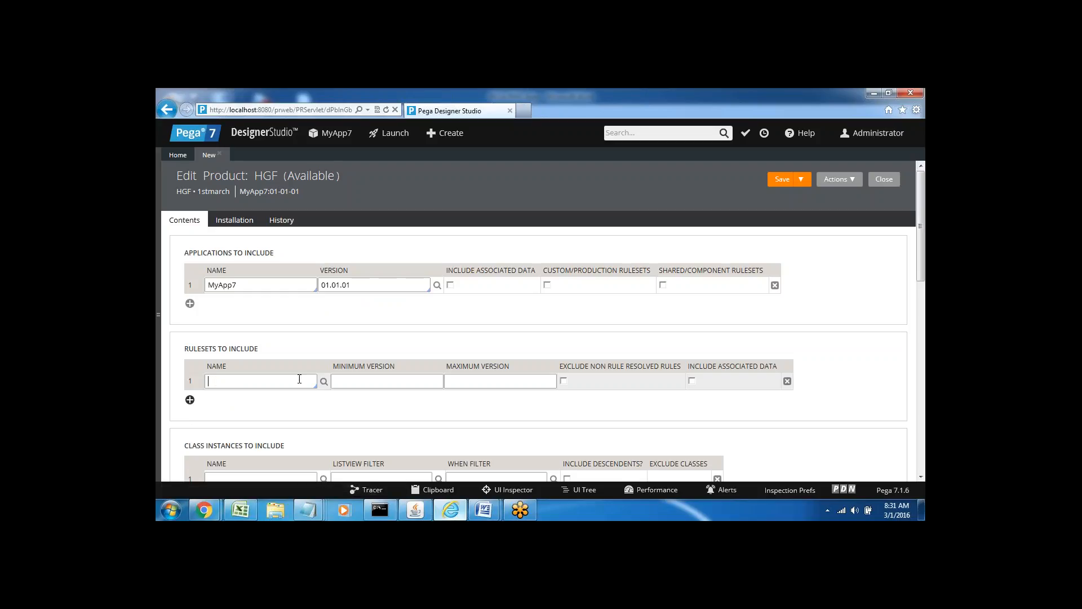
# Add MyApp7 as the included ruleset and insert an empty second ruleset row.
pyautogui.click(219, 382)
pyautogui.write('myapp')
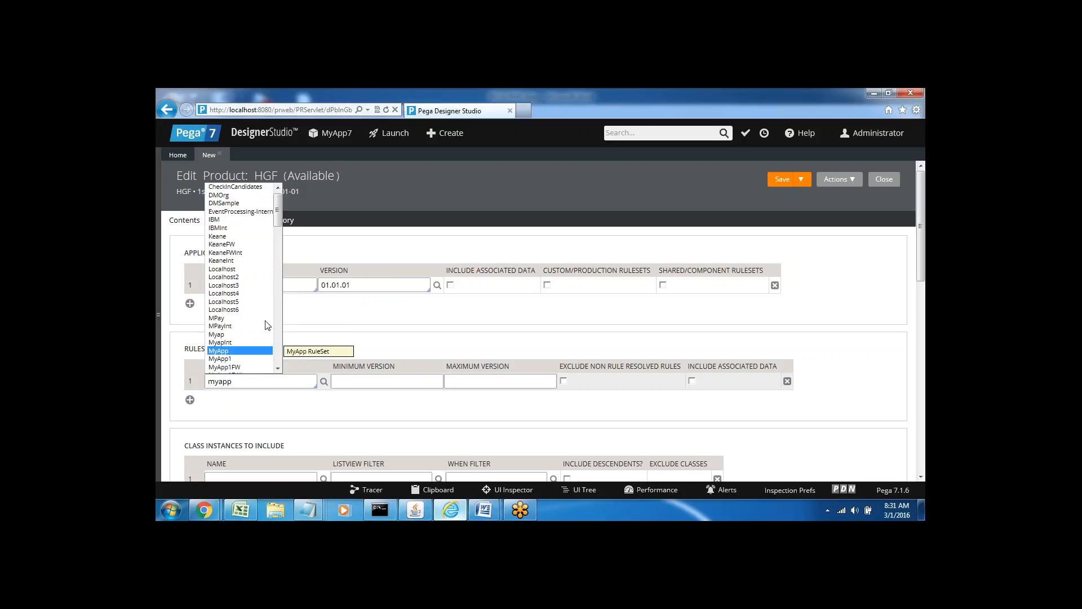
pyautogui.click(278, 369)
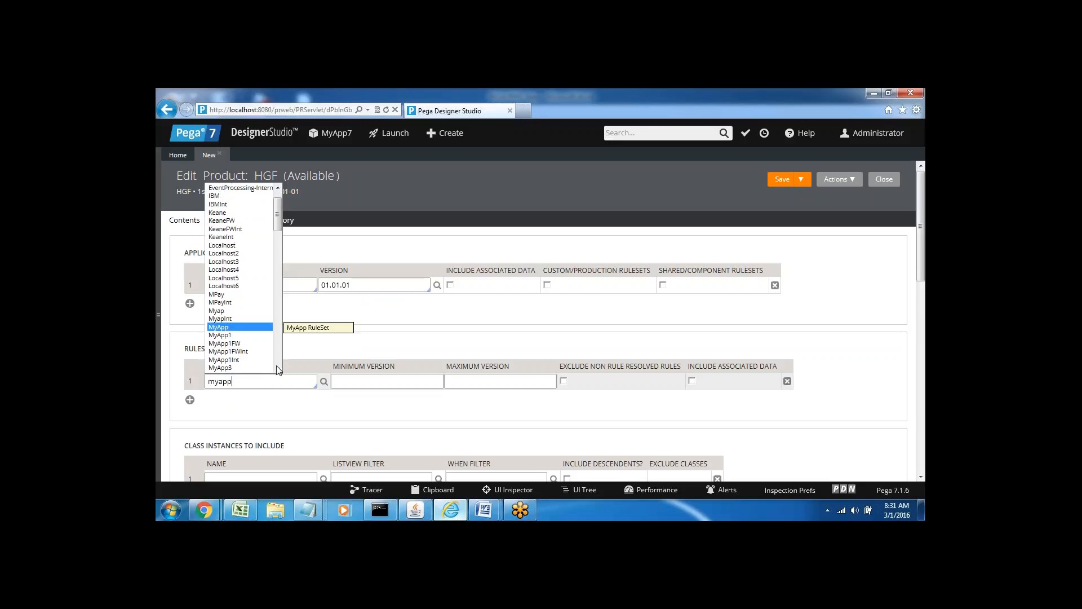
pyautogui.click(278, 370)
pyautogui.click(278, 369)
pyautogui.click(278, 361)
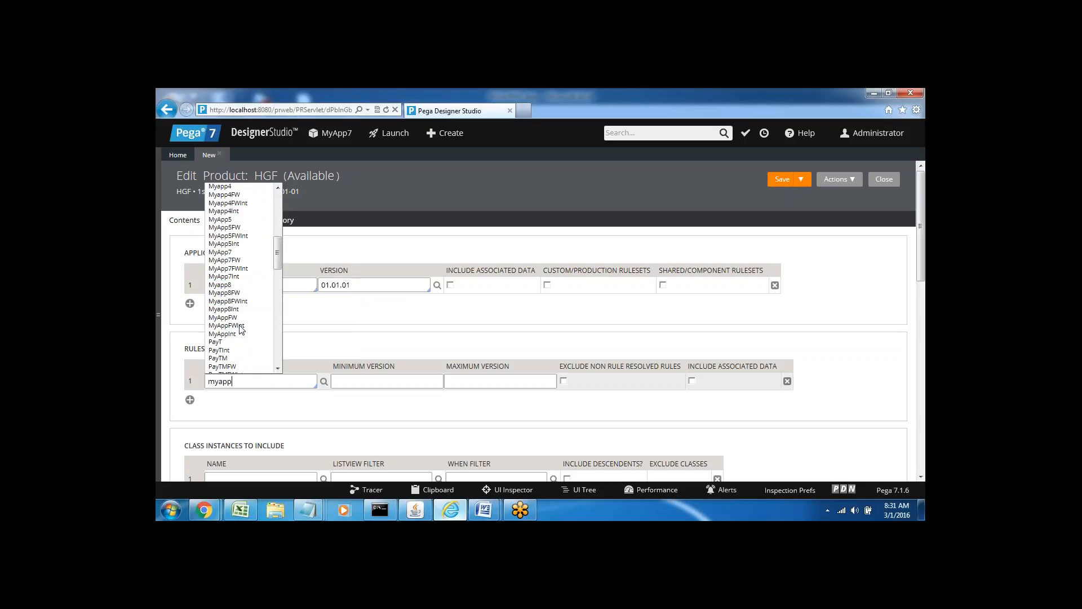
pyautogui.click(223, 252)
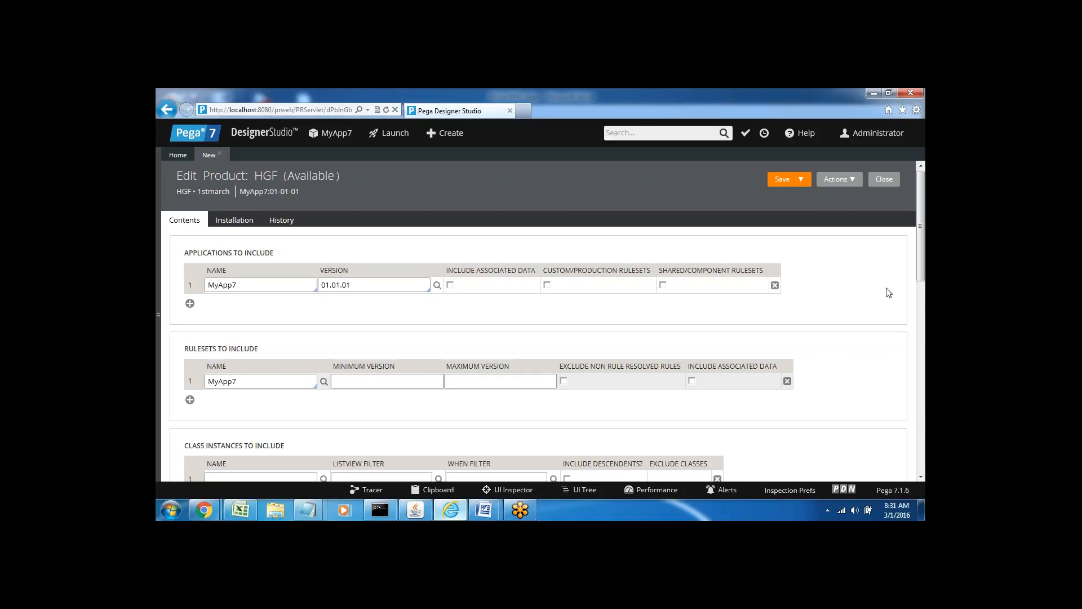
pyautogui.click(190, 400)
pyautogui.click(218, 399)
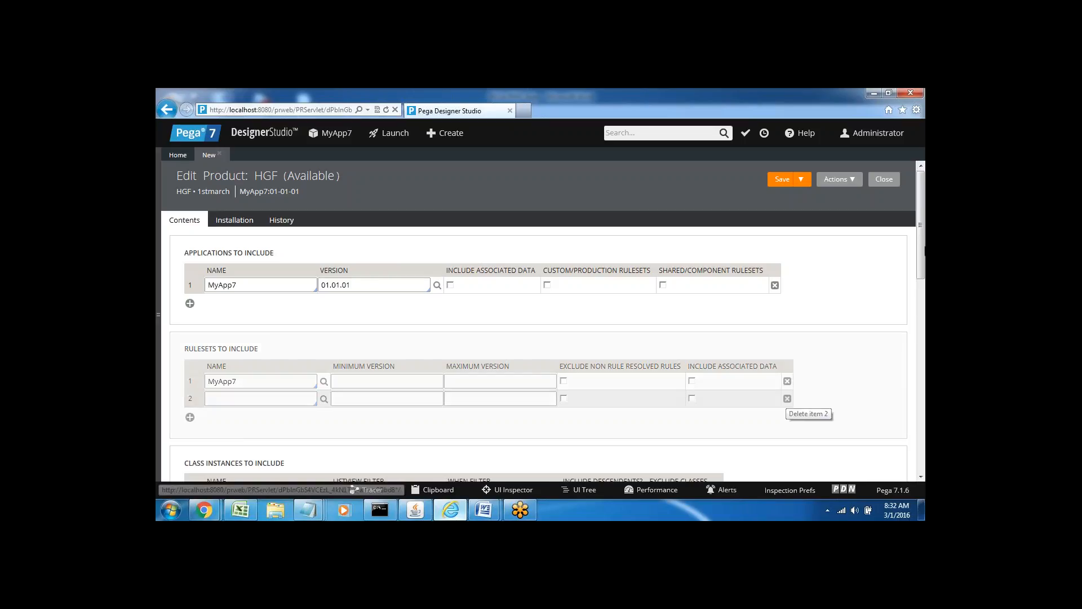
# Delete the empty second ruleset row and move down to the Class Instances to Include Name field.
pyautogui.click(788, 399)
pyautogui.scroll(-3, 417, 297)
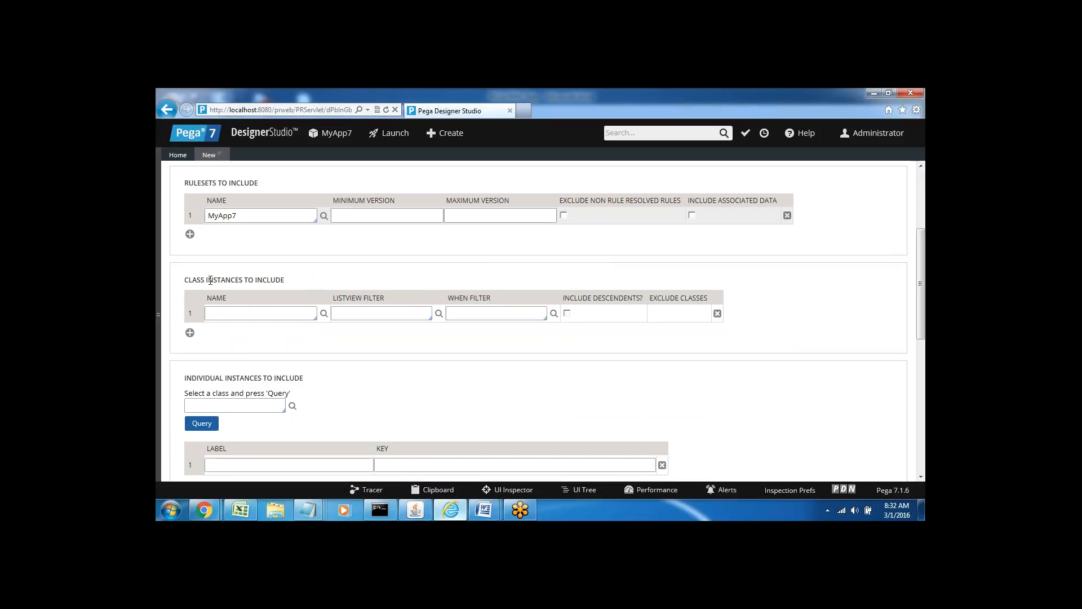
pyautogui.tripleClick(209, 280)
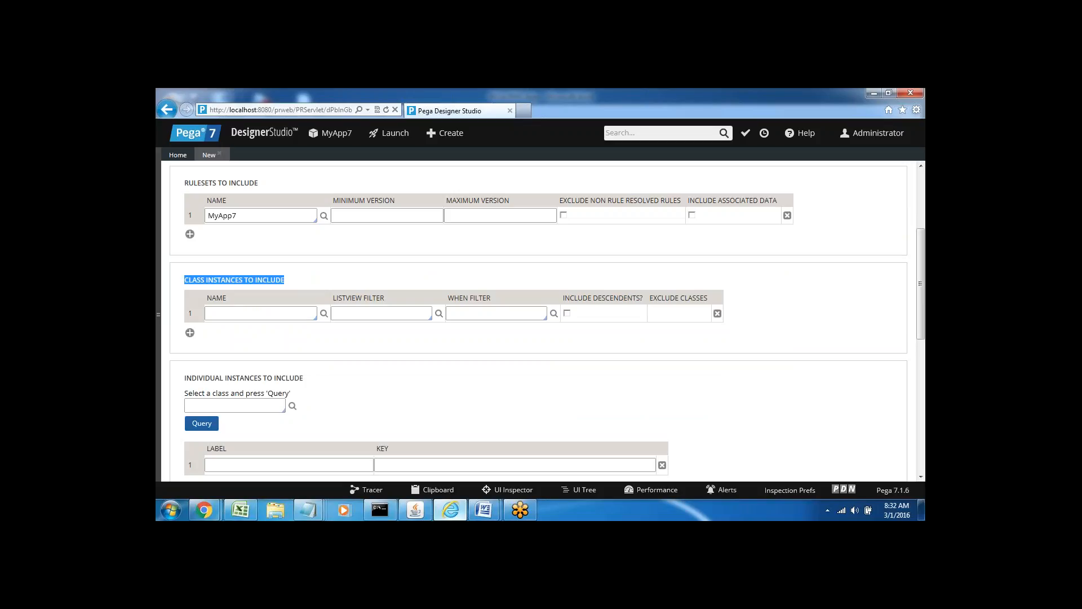
pyautogui.click(229, 312)
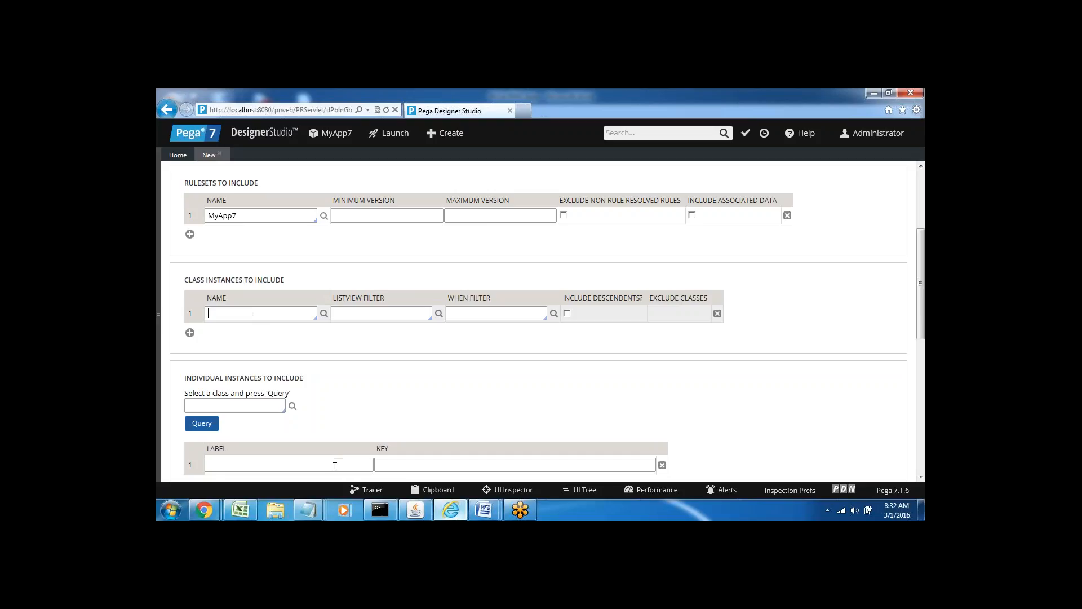
# In the Word notes, add 'Section' and 'Activity' lines below Export by Patch.
pyautogui.moveTo(483, 510)
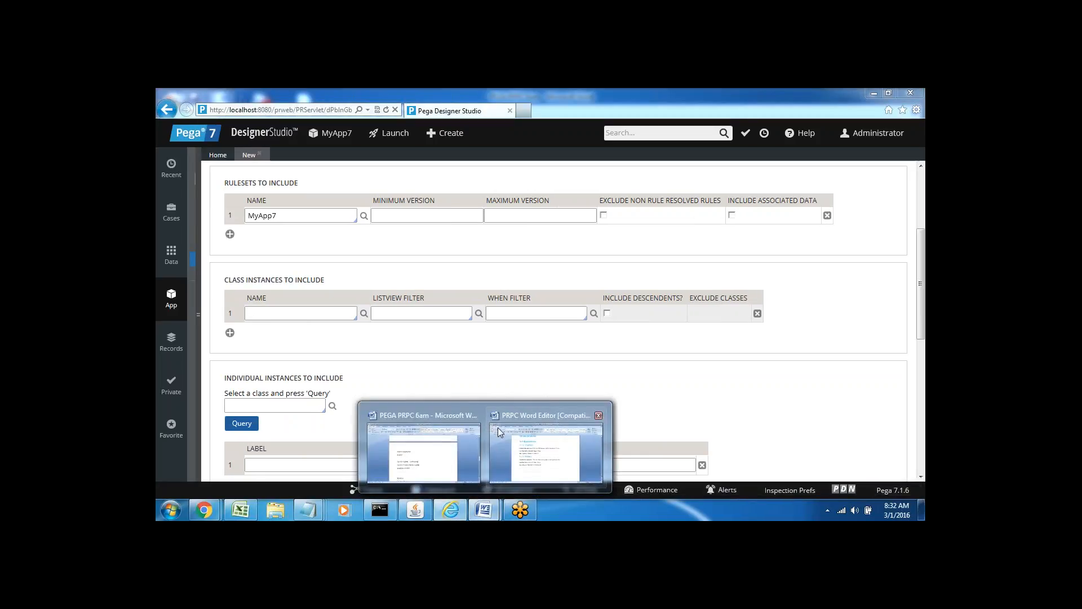
pyautogui.click(424, 451)
pyautogui.click(399, 416)
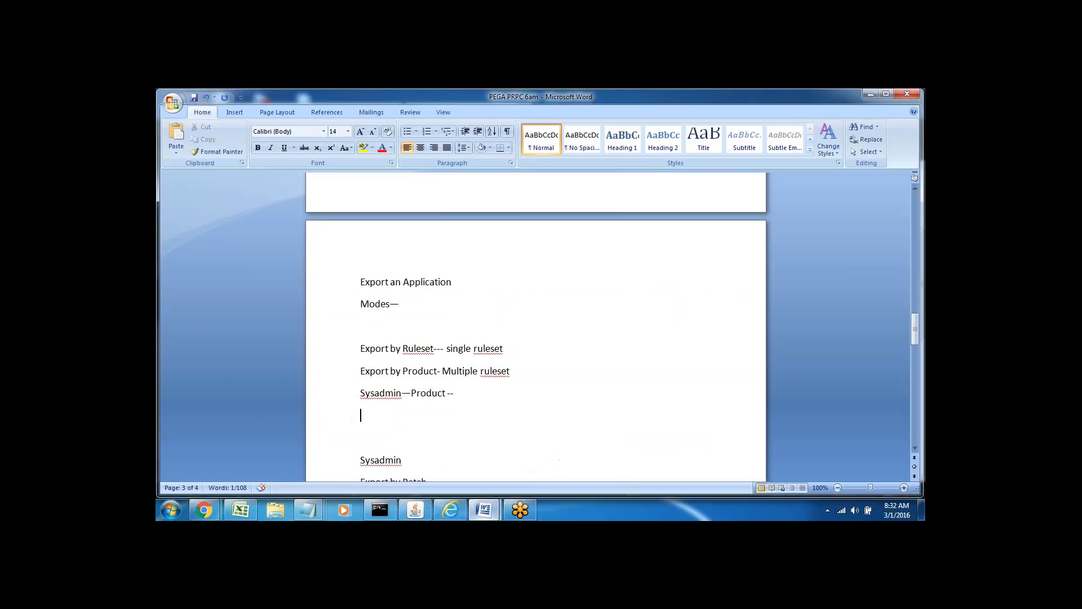
pyautogui.press('Down')
pyautogui.press('Down')
pyautogui.press('Down')
pyautogui.press('Down')
pyautogui.press('Down')
pyautogui.press('Down')
pyautogui.press('Down')
pyautogui.press('Down')
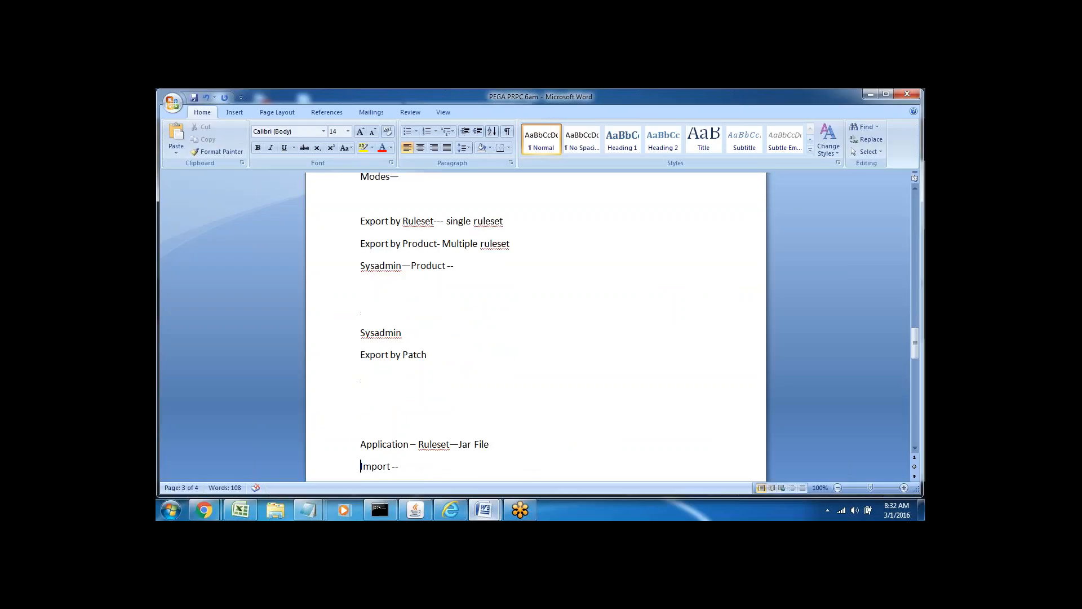
pyautogui.write('Section')
pyautogui.press('Return')
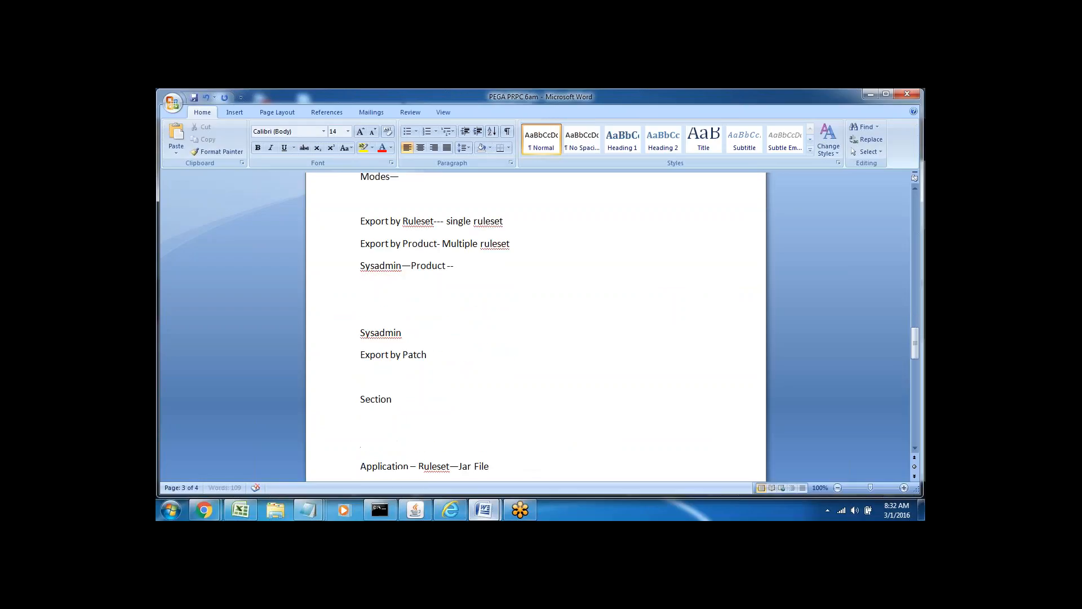
pyautogui.write('Activity')
pyautogui.click(475, 510)
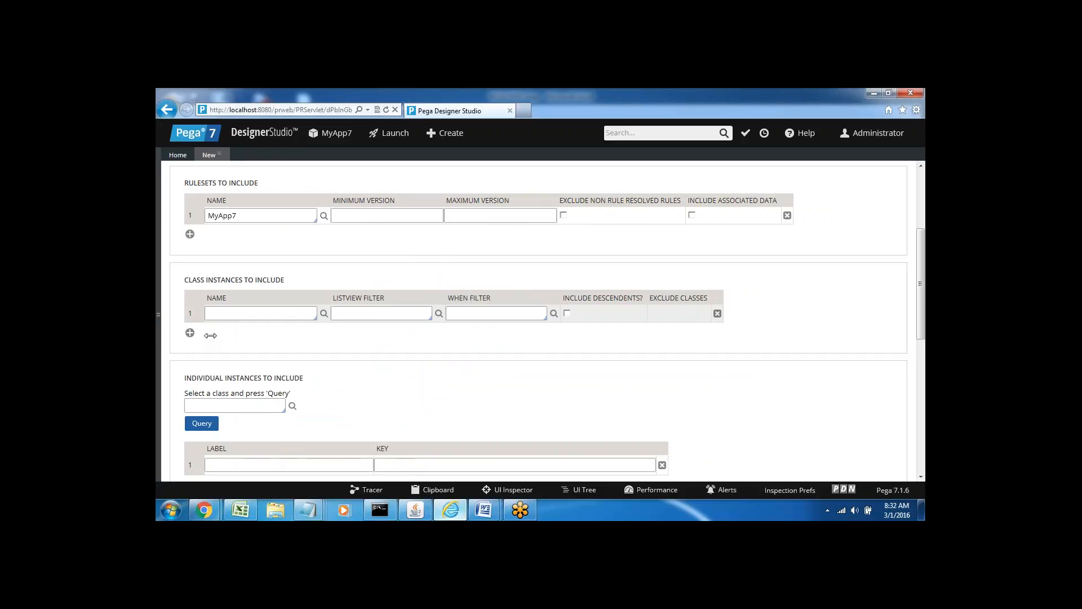
# Insert the line 'Application --Ruleset--Class instance-- Rules' above Sysadmin.
pyautogui.click(443, 515)
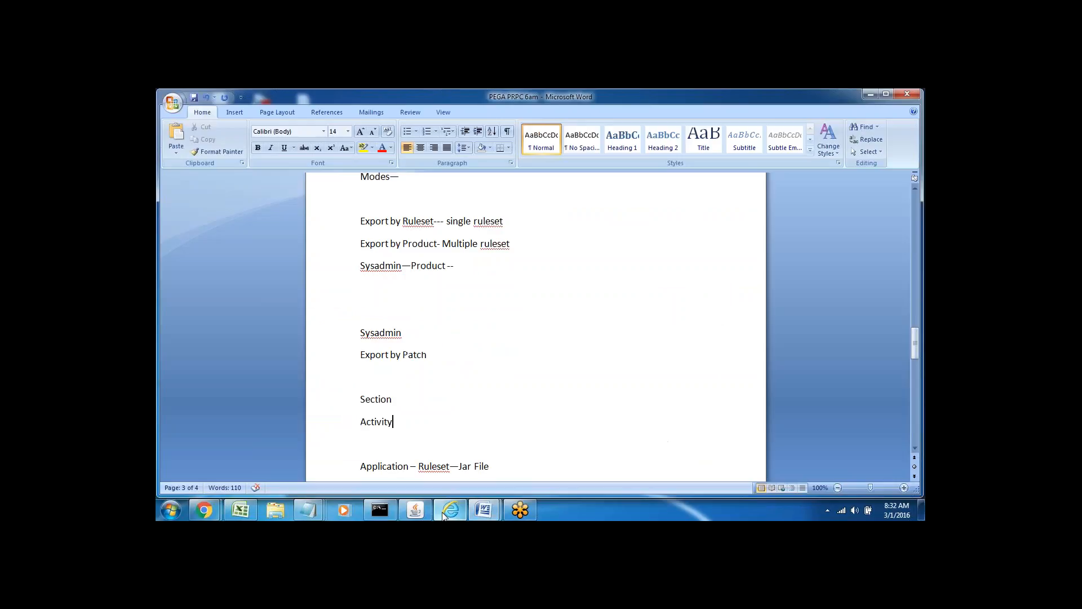
pyautogui.click(397, 399)
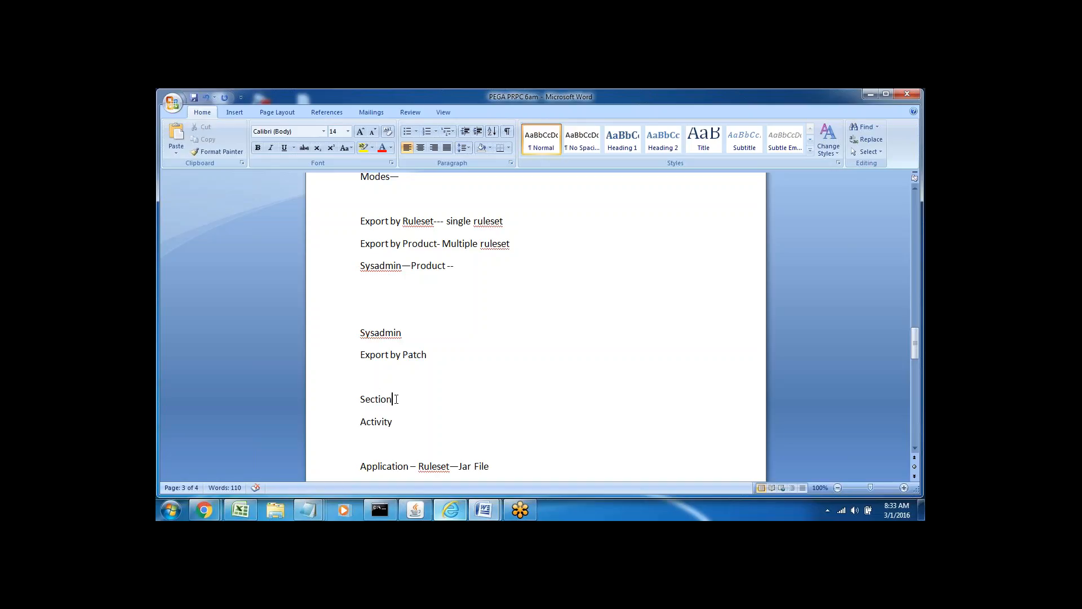
pyautogui.click(378, 309)
pyautogui.press('Return')
pyautogui.press('Return')
pyautogui.press('Up')
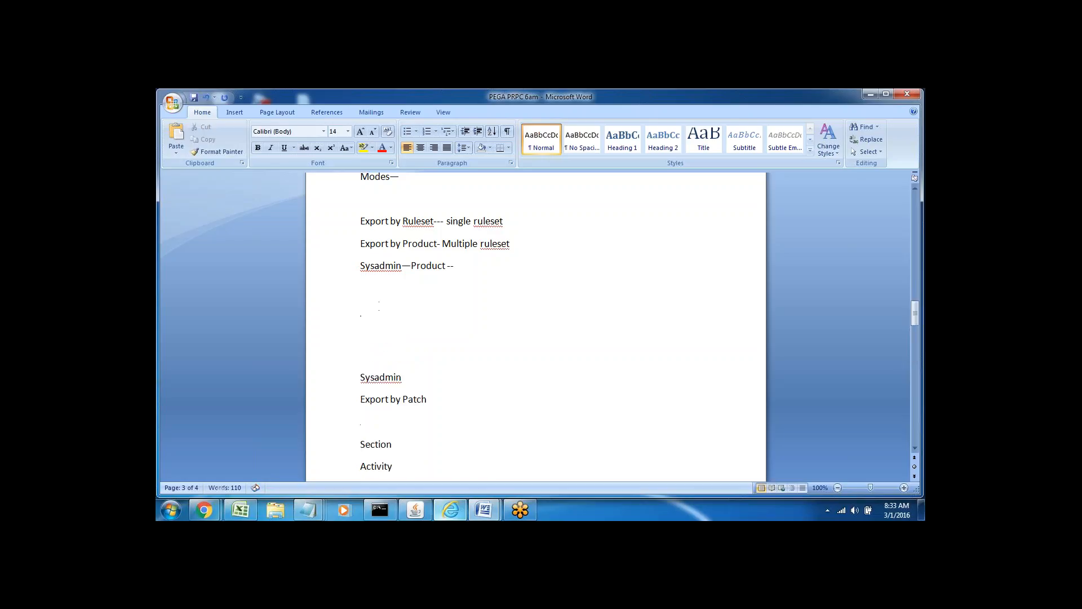
pyautogui.write('Applicatio')
pyautogui.write('n --')
pyautogui.write('Ruleset')
pyautogui.write('--')
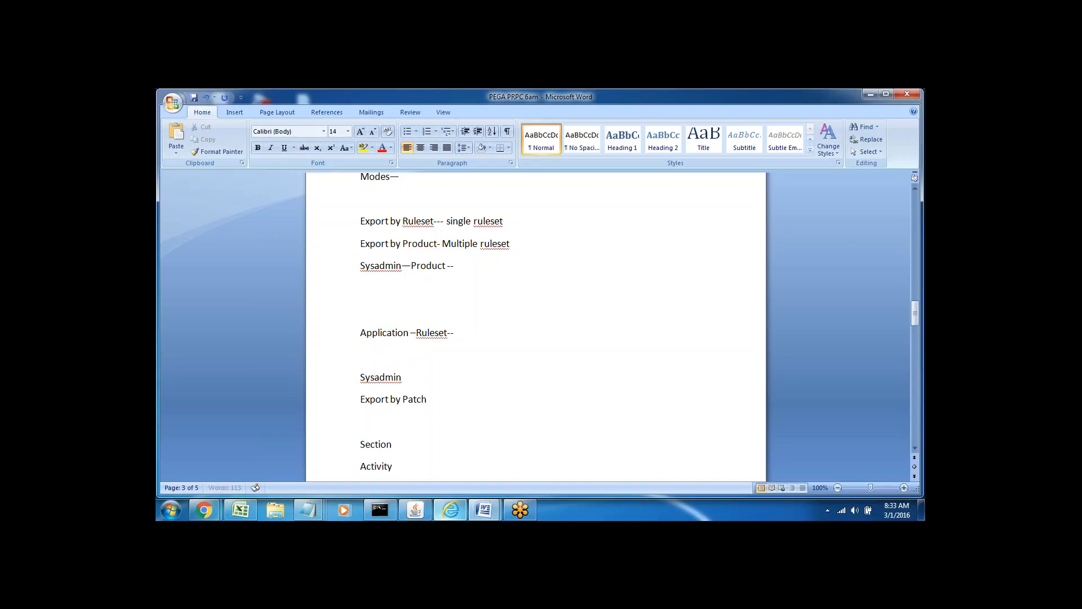
pyautogui.write('Class instance-- Rules')
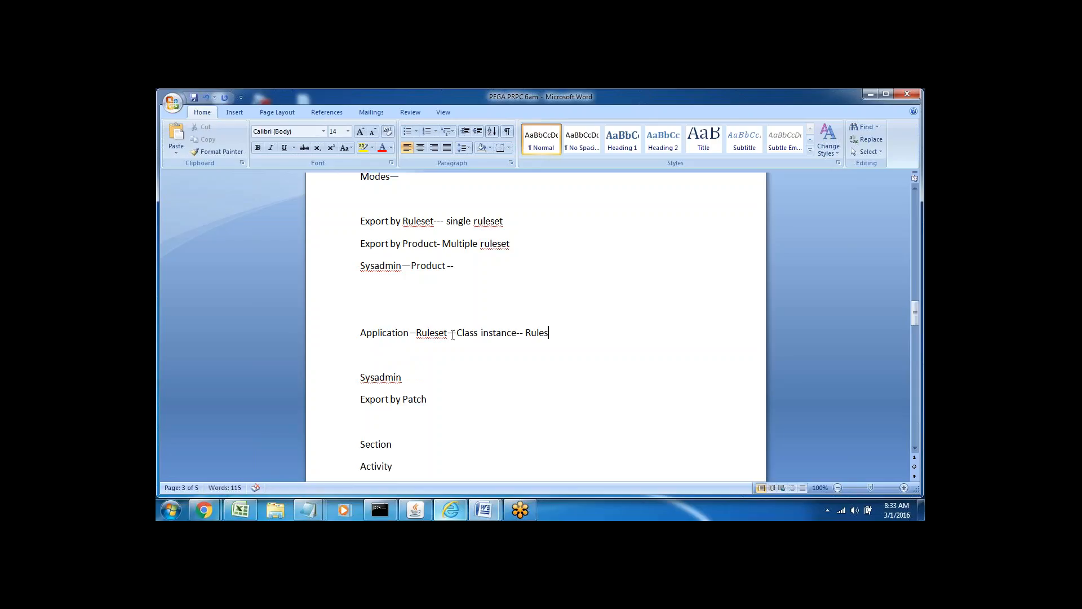
pyautogui.doubleClick(432, 333)
pyautogui.press('Down')
# Review the new notes' words, then return to Designer Studio's class instance Name field.
pyautogui.doubleClick(377, 443)
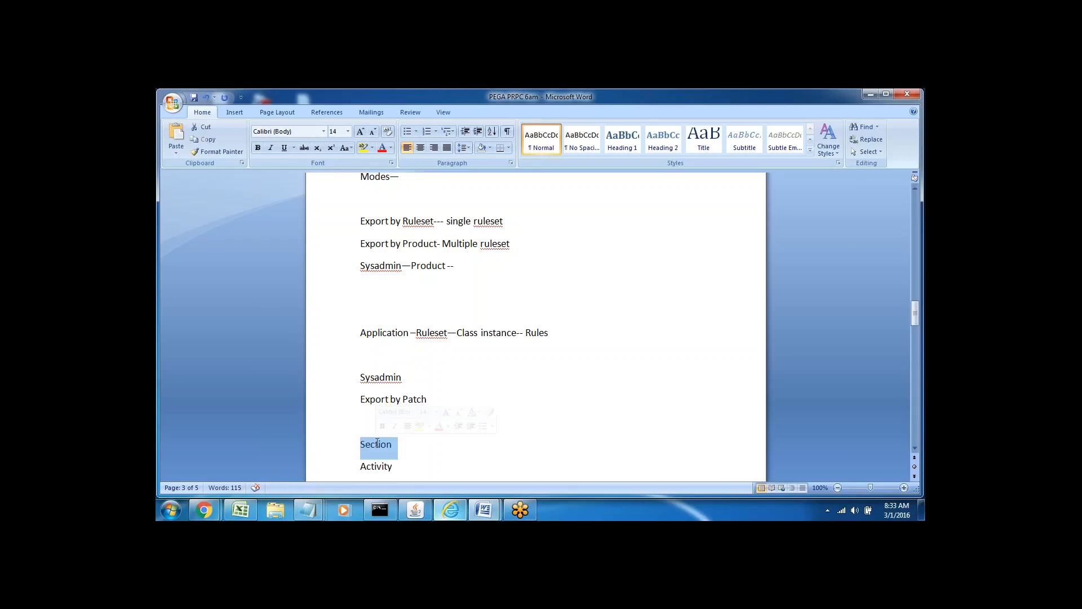
pyautogui.doubleClick(476, 334)
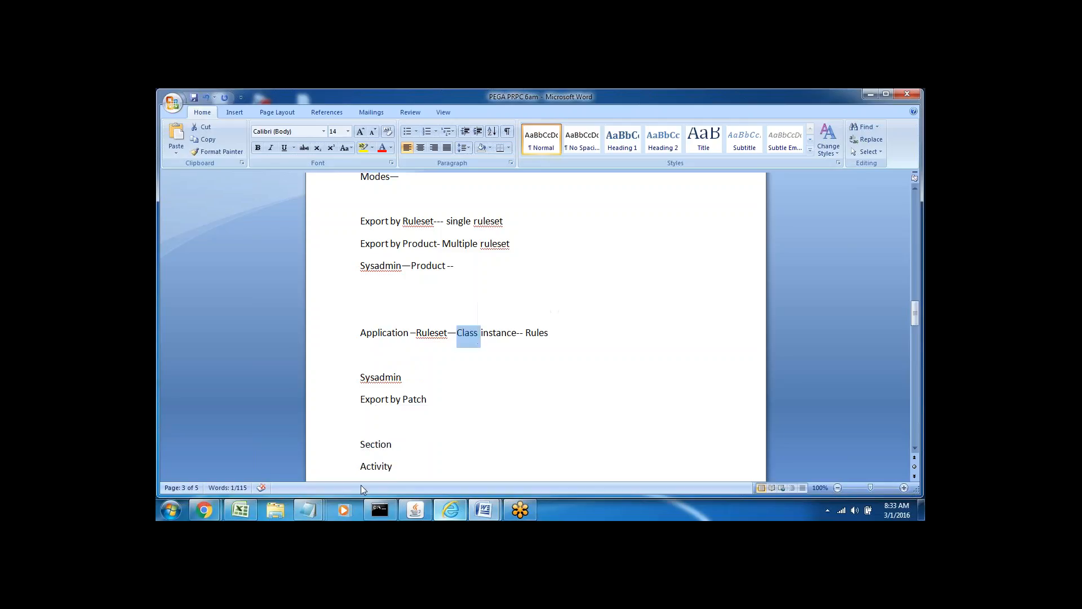
pyautogui.doubleClick(376, 463)
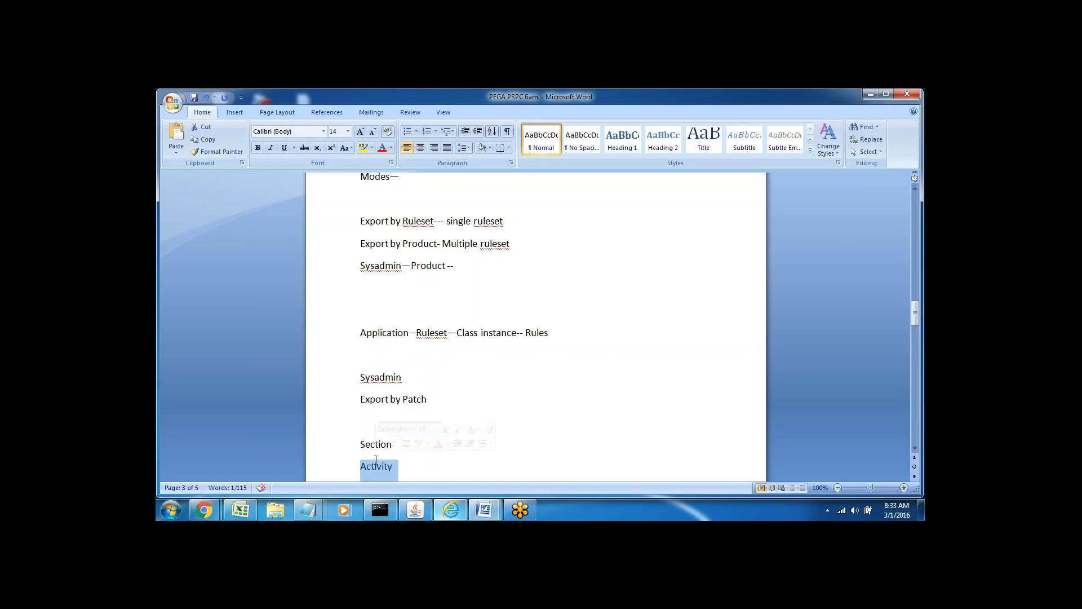
pyautogui.doubleClick(470, 332)
pyautogui.click(450, 510)
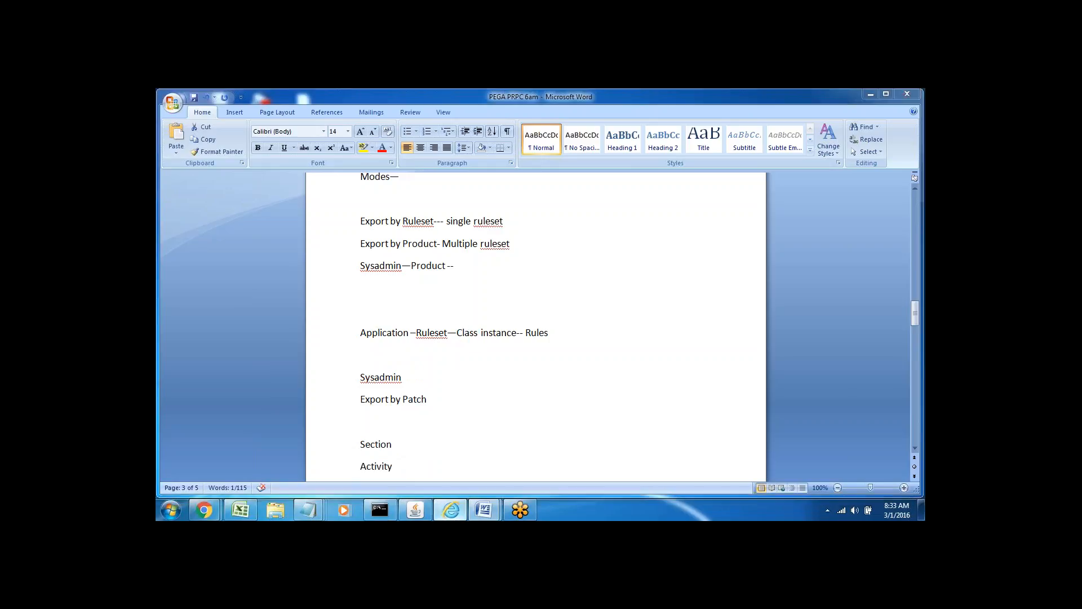
pyautogui.click(237, 311)
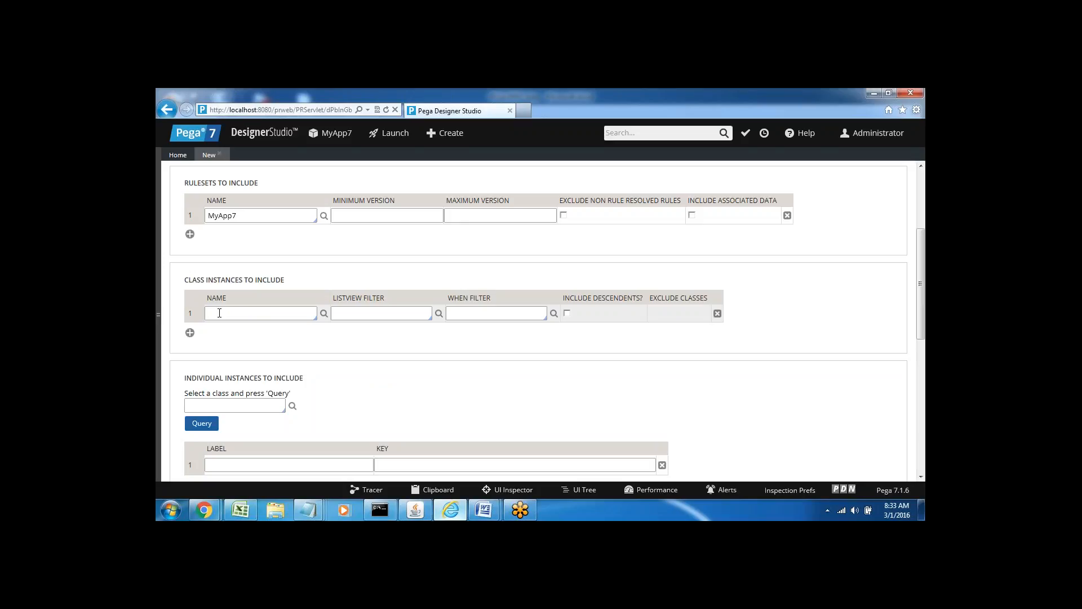
# Filter class suggestions with 'rule-obj' and accept Rule-Obj-Model in the first row.
pyautogui.write('rules')
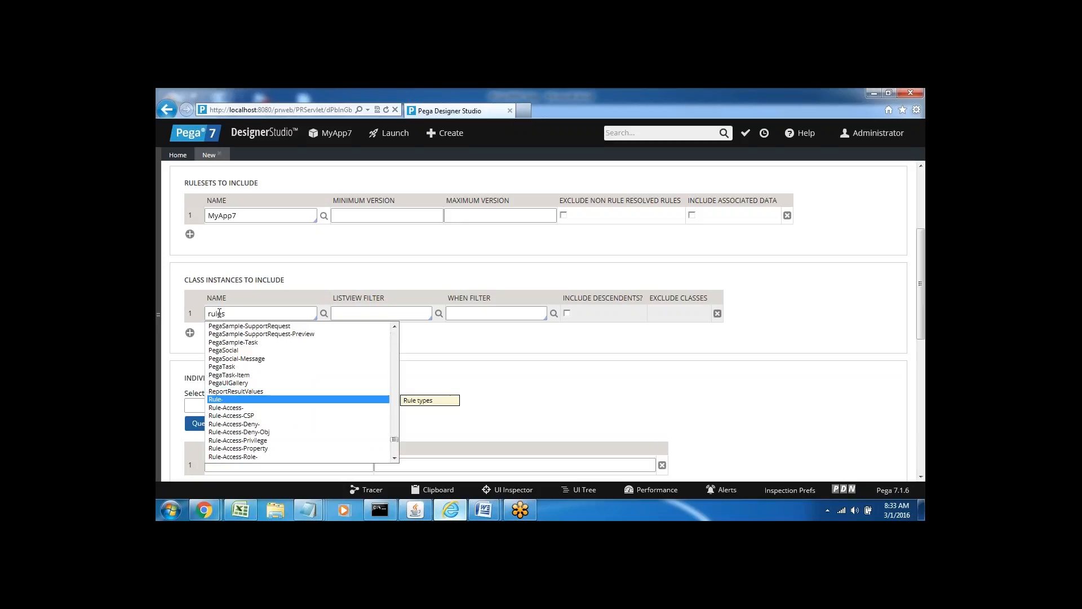
pyautogui.press('BackSpace')
pyautogui.write('-o')
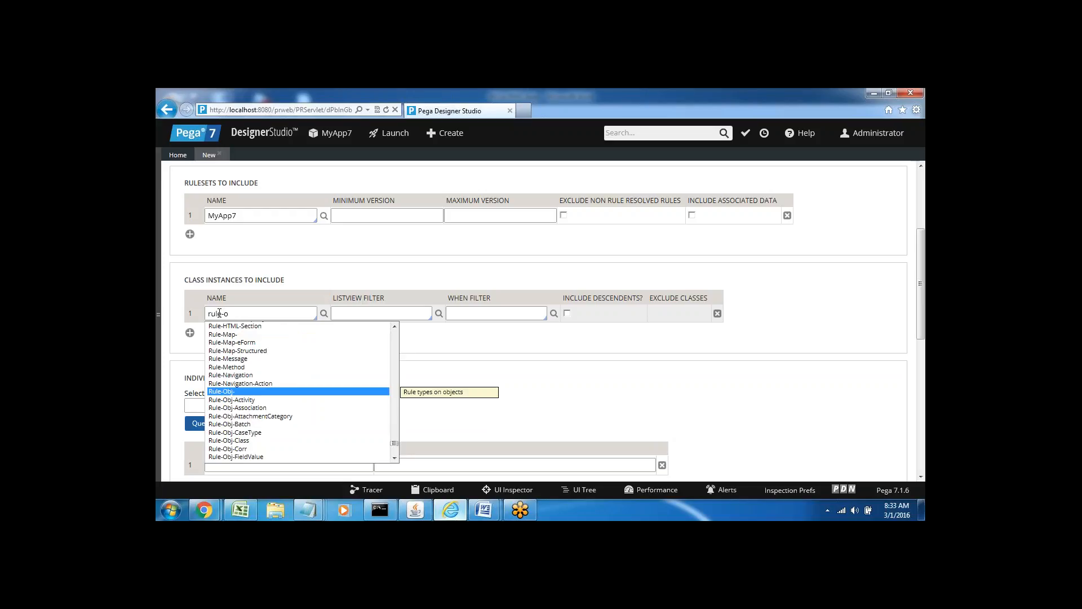
pyautogui.write('bj')
pyautogui.press('Down')
pyautogui.press('Down')
pyautogui.press('Down')
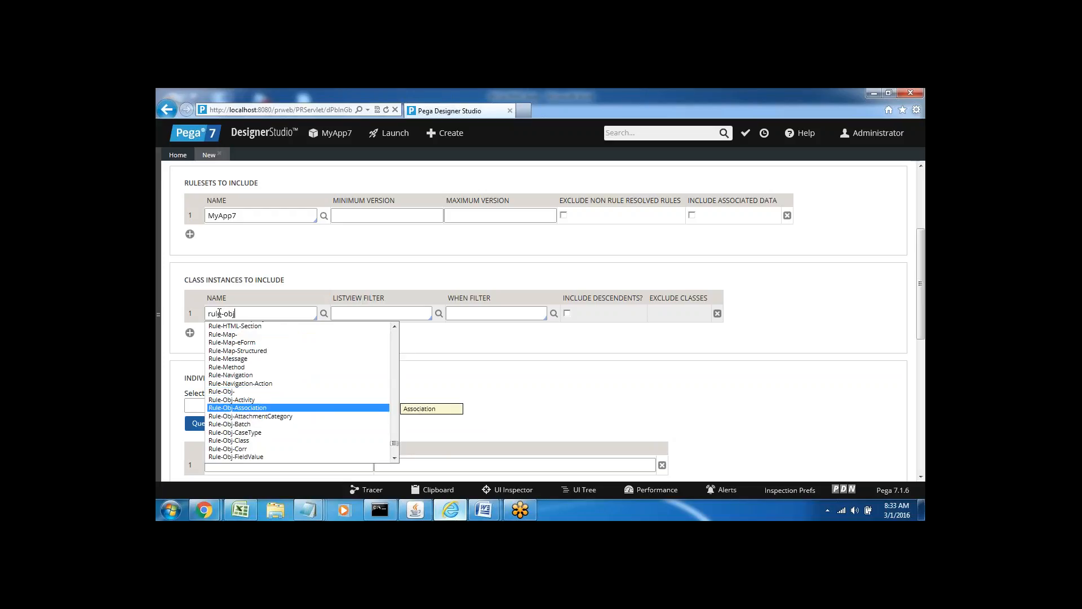
pyautogui.press('Down')
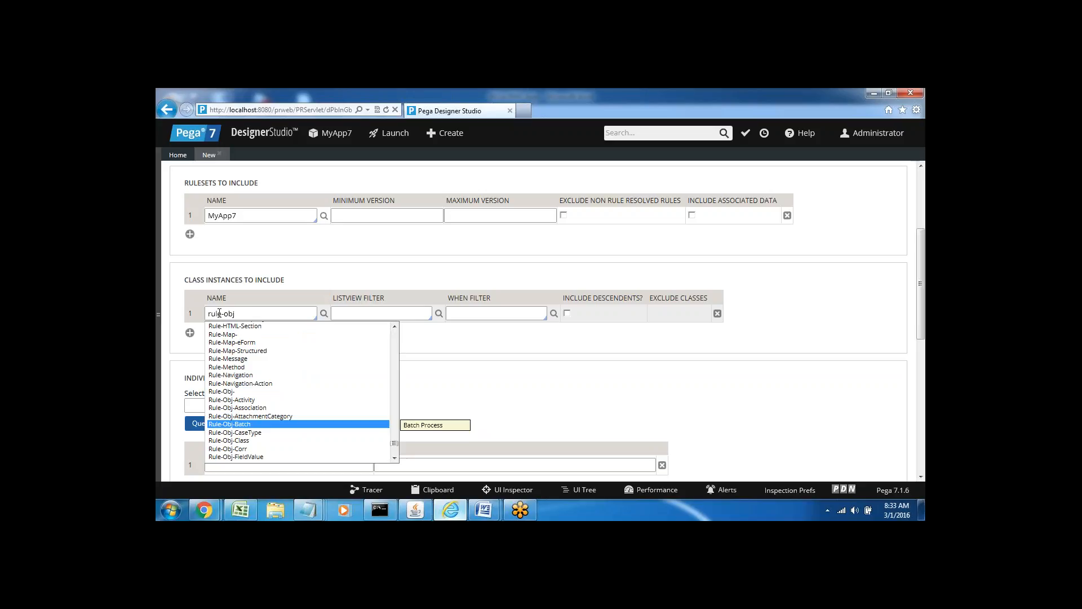
pyautogui.press('Down')
pyautogui.press('Down')
pyautogui.press('Down')
pyautogui.press('Down')
pyautogui.press('Down')
pyautogui.press('Down')
pyautogui.press('Down')
pyautogui.press('Down')
pyautogui.press('Down')
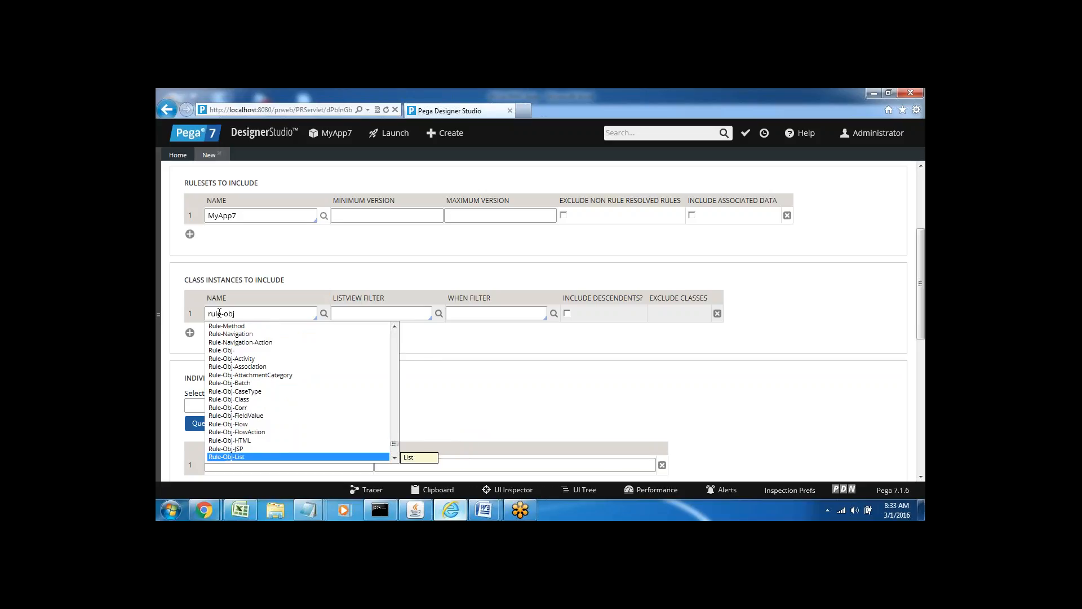
pyautogui.press('Down')
pyautogui.press('Down')
pyautogui.press('Down')
pyautogui.press('Down')
pyautogui.press('Down')
pyautogui.press('Down')
pyautogui.press('Down')
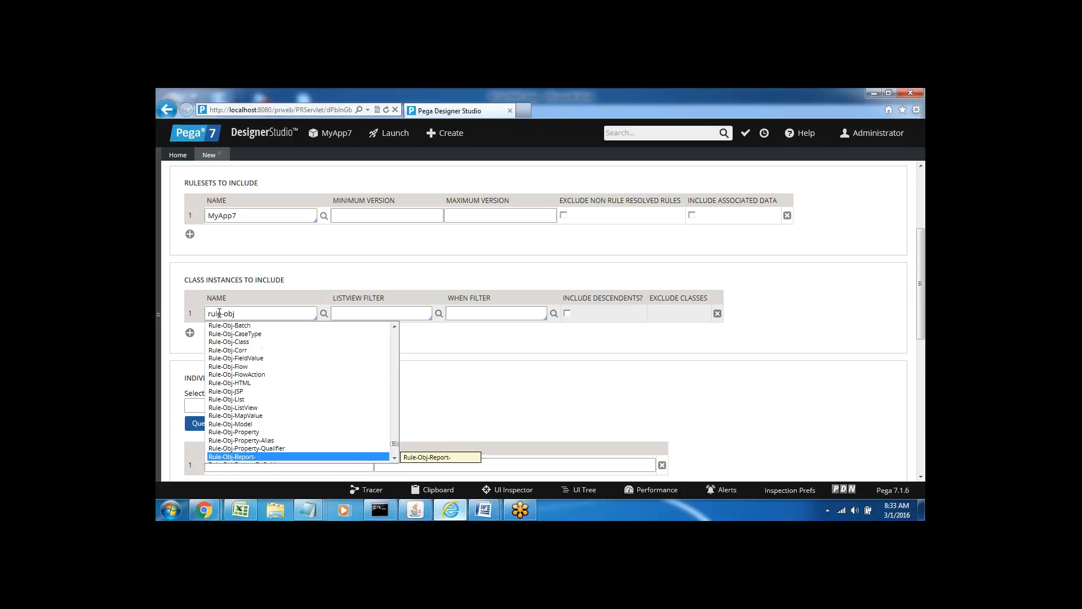
pyautogui.press('Up')
pyautogui.press('Up')
pyautogui.press('Up')
pyautogui.press('Up')
pyautogui.press('Return')
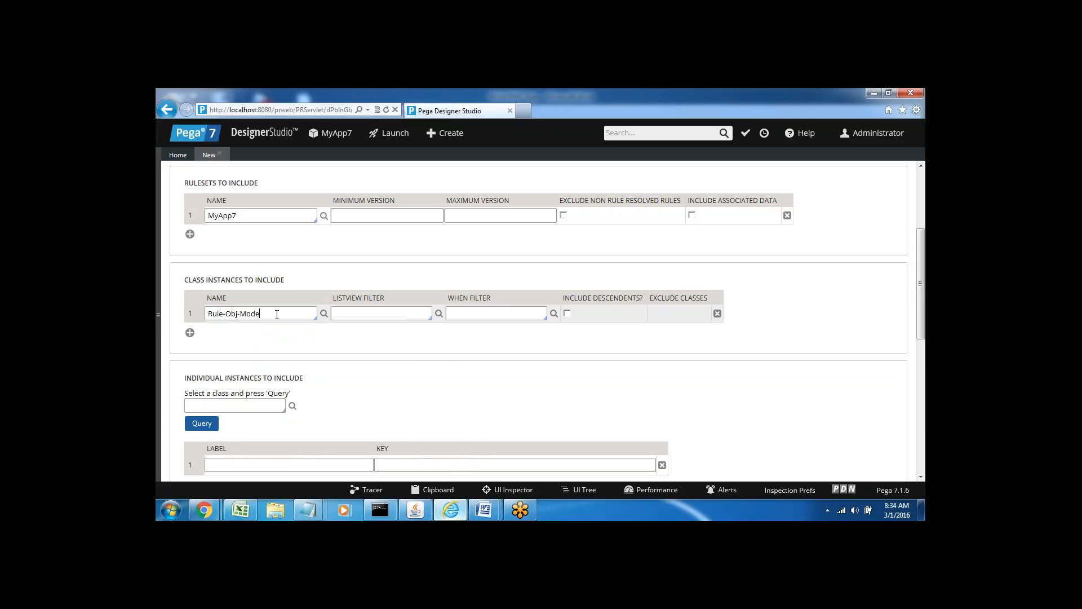
# Replace it with Rule-Obj-Property and add a second class instance row.
pyautogui.press('BackSpace')
pyautogui.press('BackSpace')
pyautogui.press('BackSpace')
pyautogui.press('BackSpace')
pyautogui.press('Down')
pyautogui.press('Down')
pyautogui.press('Down')
pyautogui.press('Down')
pyautogui.press('Down')
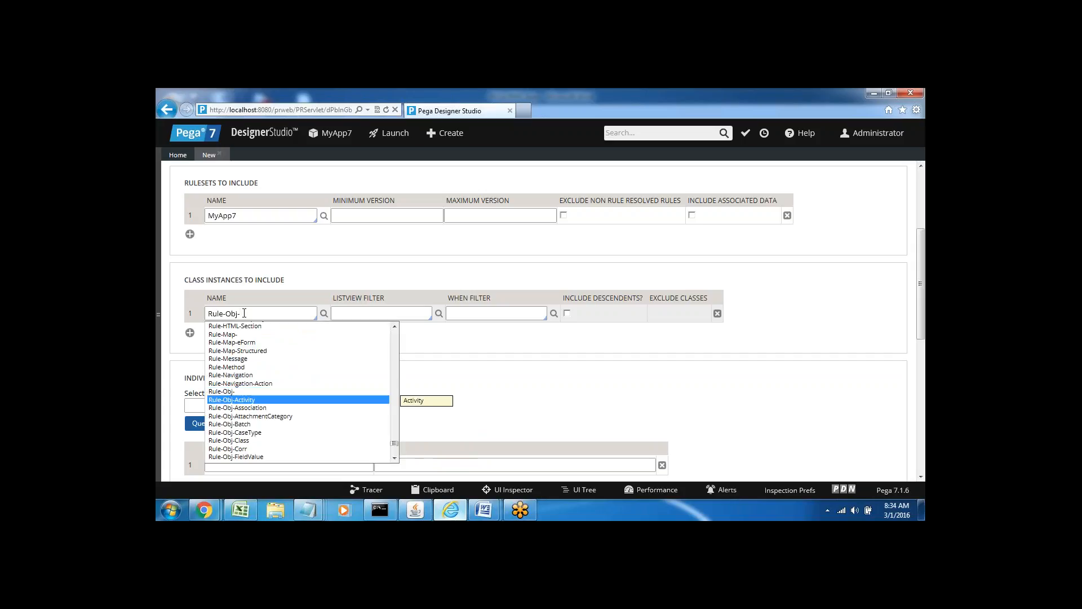
pyautogui.press('Down')
pyautogui.press('Down')
pyautogui.press('Down')
pyautogui.press('Down')
pyautogui.press('Down')
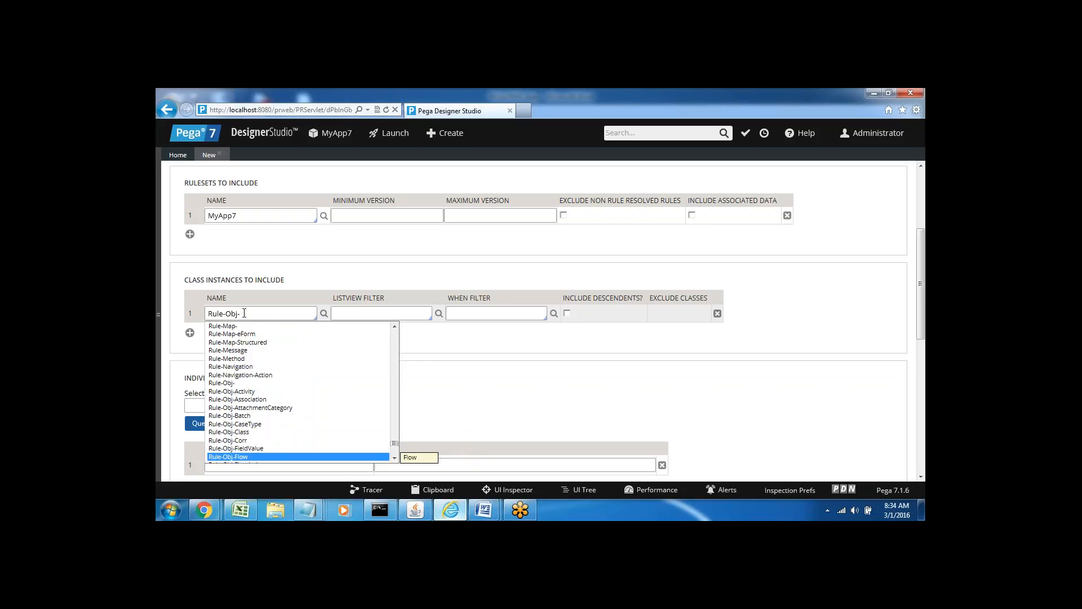
pyautogui.press('Down')
pyautogui.press('Down')
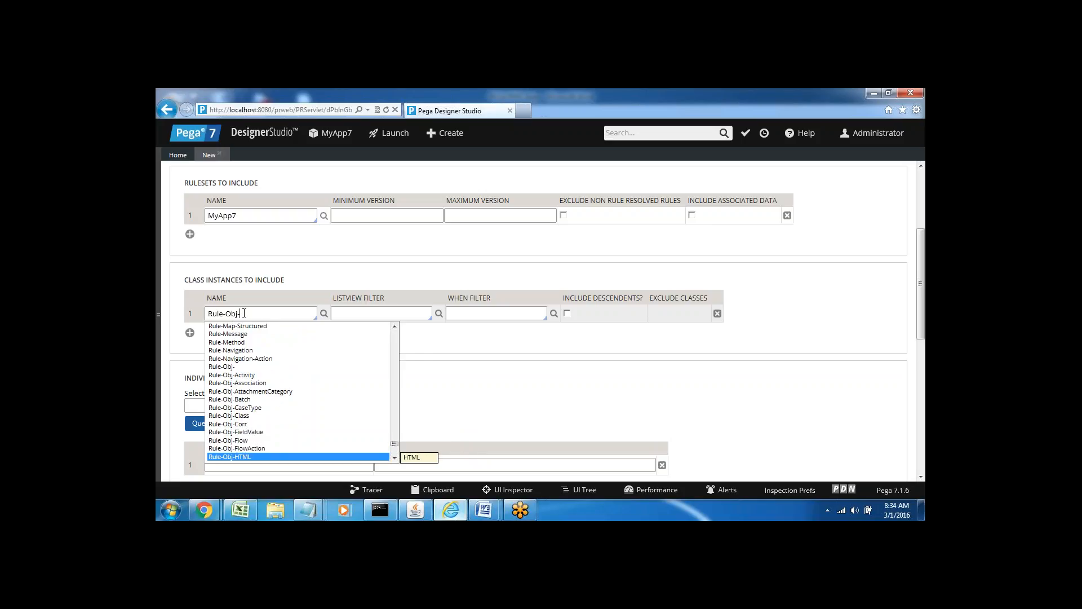
pyautogui.press('Down')
pyautogui.press('Down')
pyautogui.press('Down')
pyautogui.press('Down')
pyautogui.press('Down')
pyautogui.press('Down')
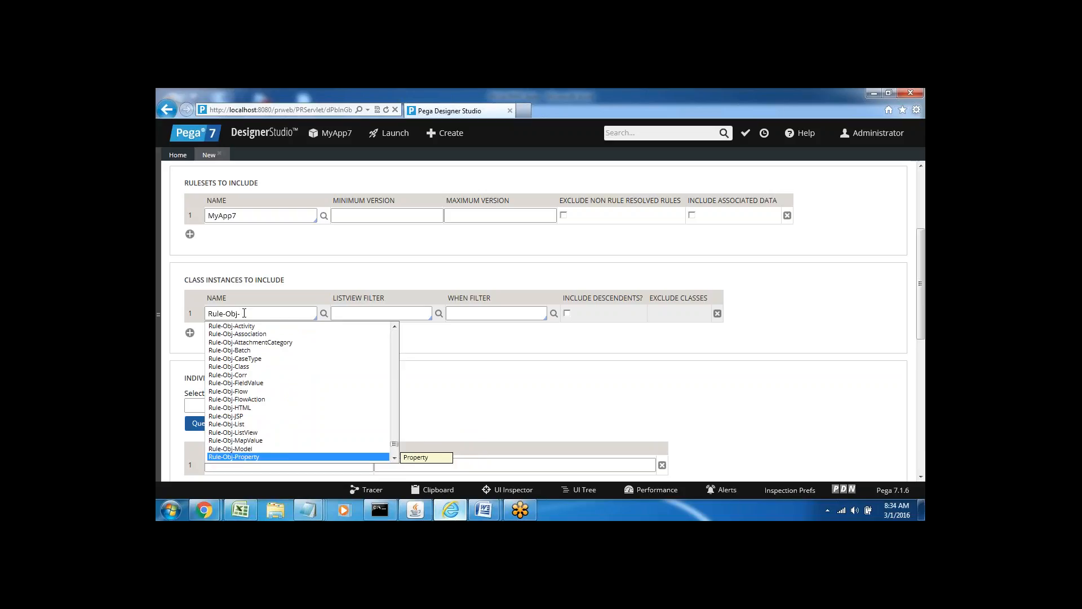
pyautogui.press('Return')
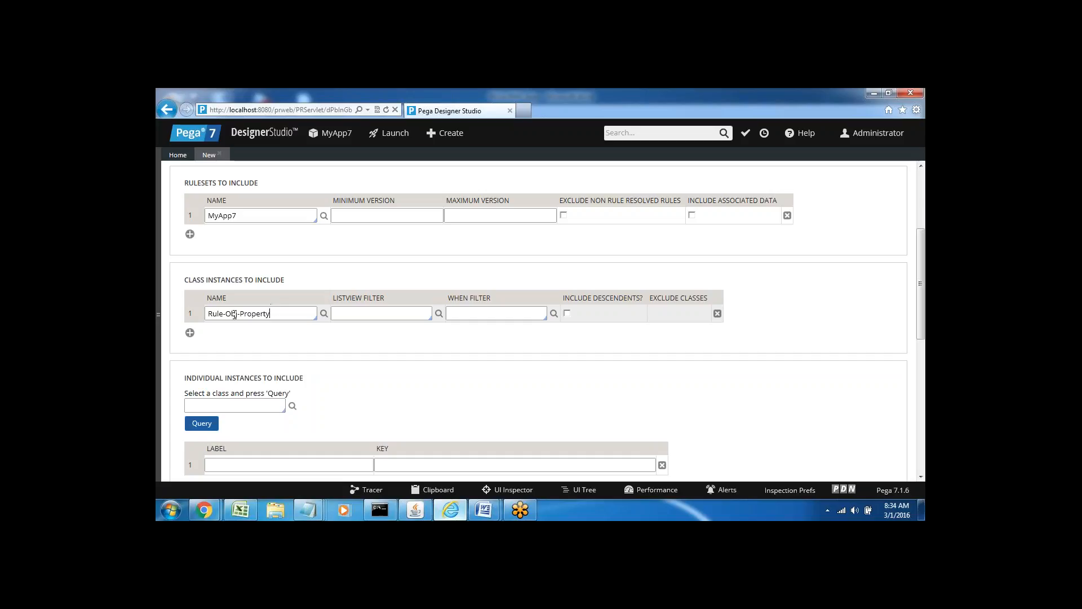
pyautogui.click(190, 333)
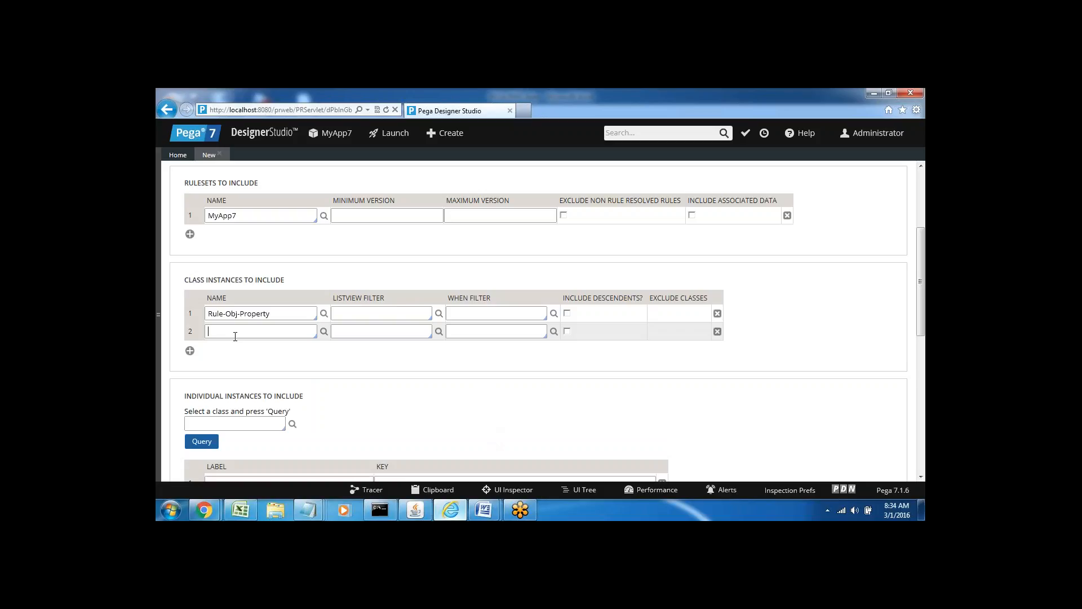
# Set class instance row 2 to Rule-Obj-Class and a new row 3 to Rule-HTML-Section.
pyautogui.write('Rule-obj')
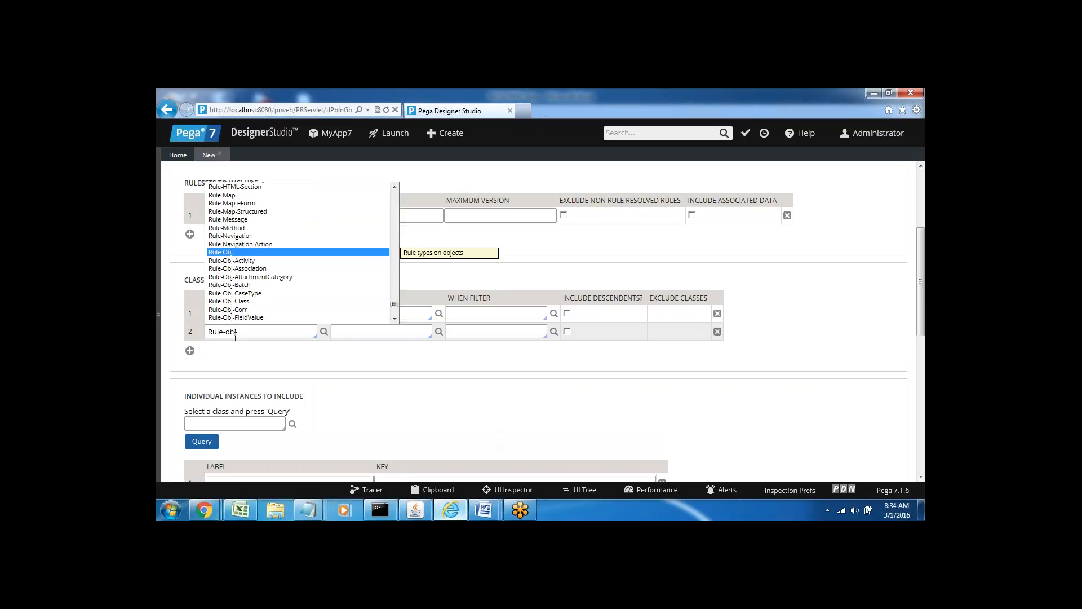
pyautogui.click(243, 302)
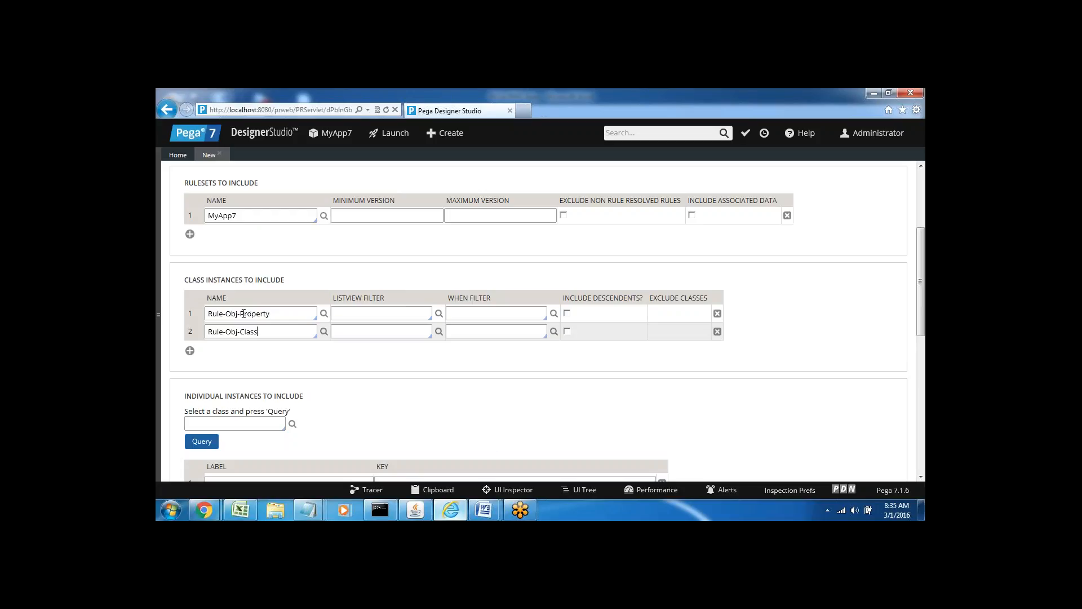
pyautogui.tripleClick(243, 314)
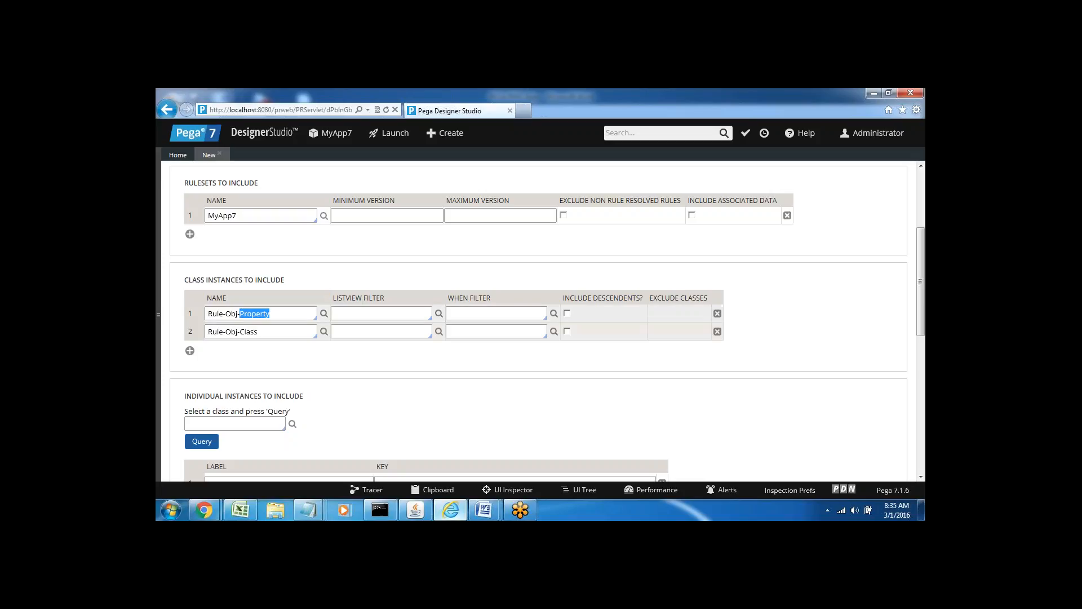
pyautogui.tripleClick(242, 332)
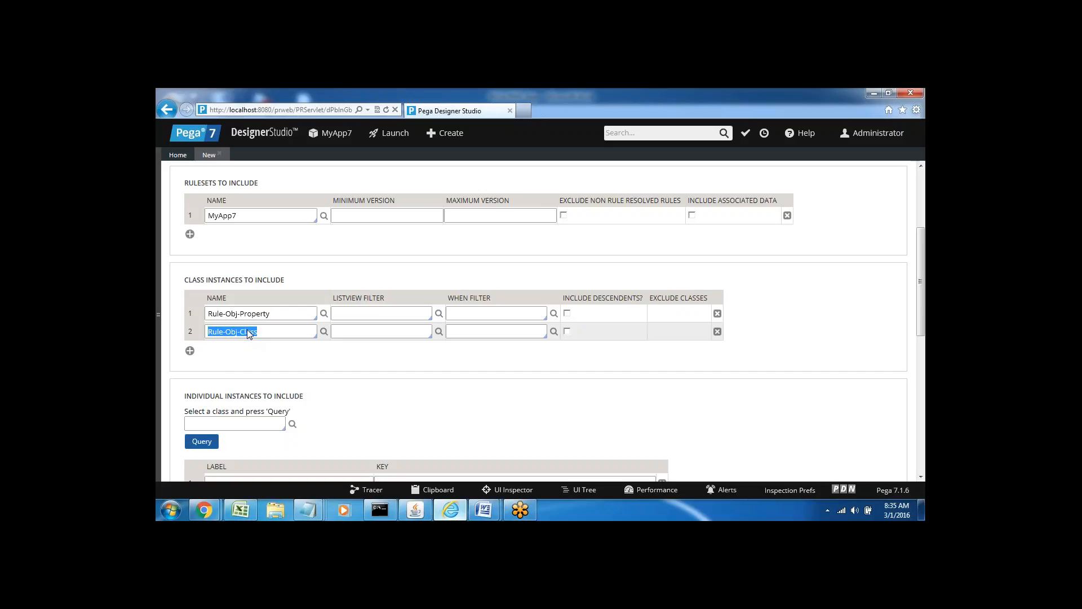
pyautogui.click(190, 351)
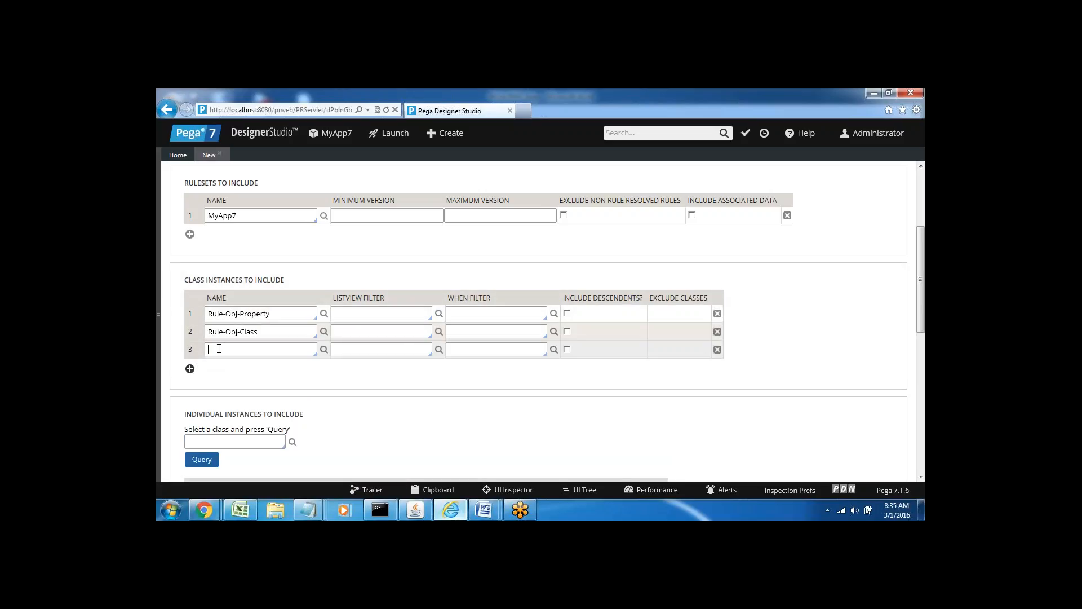
pyautogui.write('Rule-html')
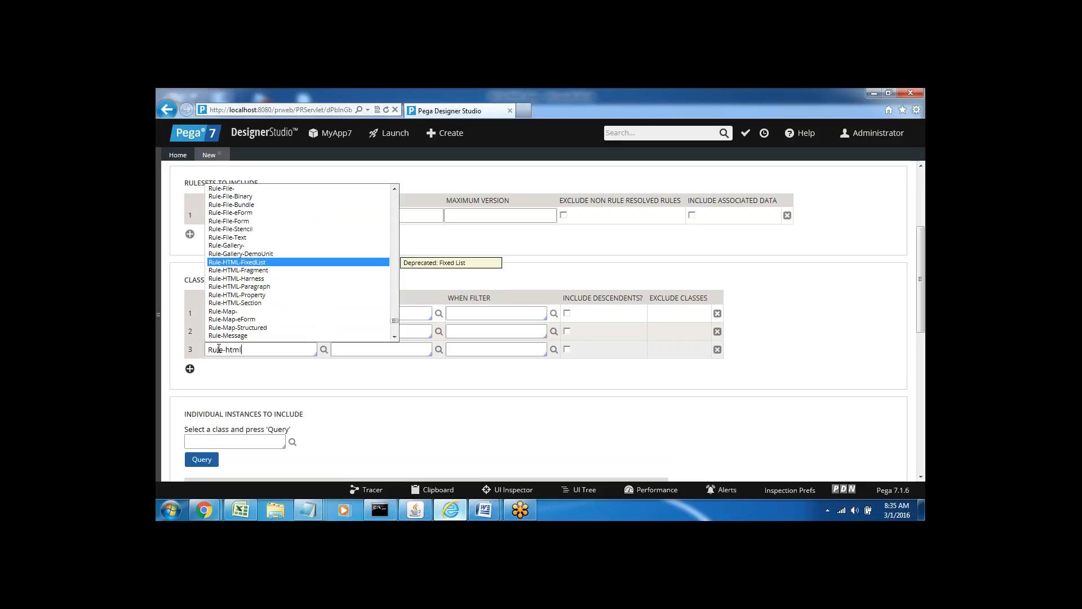
pyautogui.press('Down')
pyautogui.press('Down')
pyautogui.press('Down')
pyautogui.press('Down')
pyautogui.press('Down')
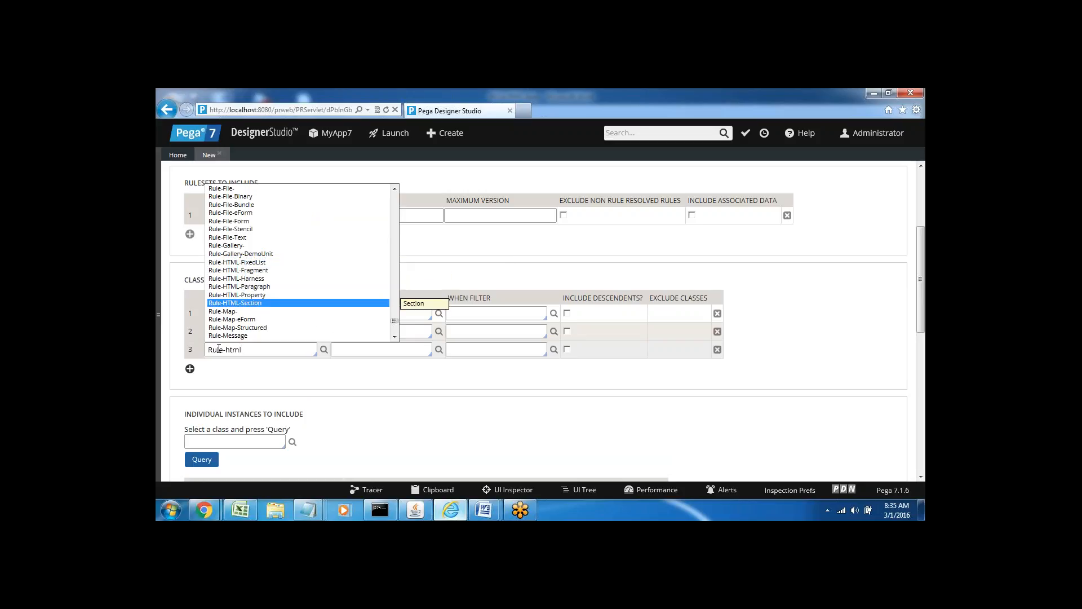
pyautogui.press('Return')
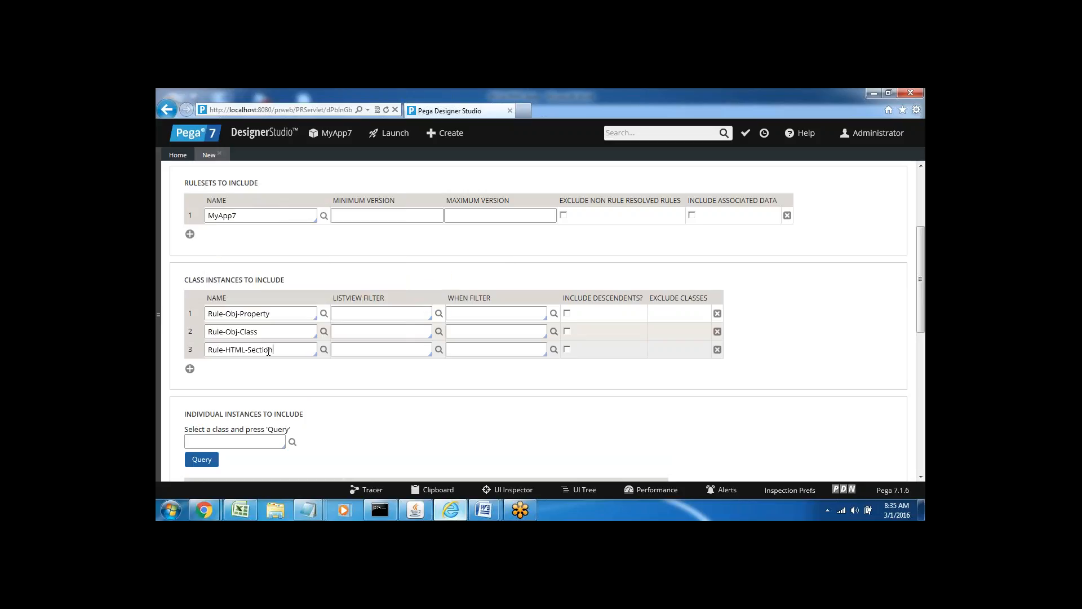
# Add a fourth class instance row set to Rule-Obj-FlowAction.
pyautogui.click(190, 369)
pyautogui.write('ru')
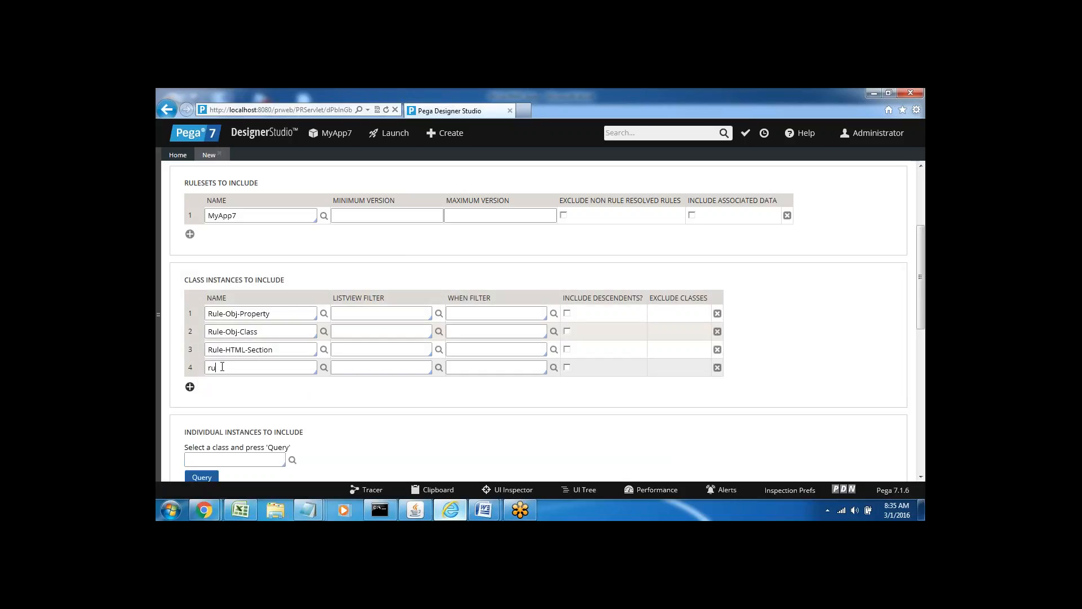
pyautogui.write('le-ob')
pyautogui.press('Down')
pyautogui.press('Down')
pyautogui.press('Down')
pyautogui.press('Down')
pyautogui.press('Down')
pyautogui.press('Down')
pyautogui.press('Down')
pyautogui.press('Down')
pyautogui.press('Down')
pyautogui.press('Down')
pyautogui.press('Down')
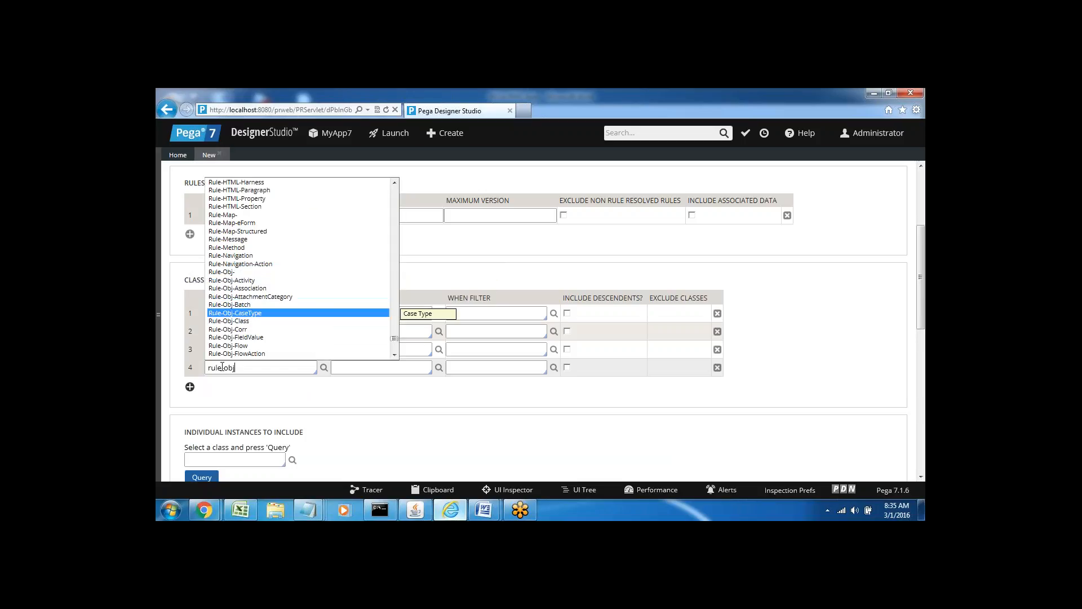
pyautogui.press('Return')
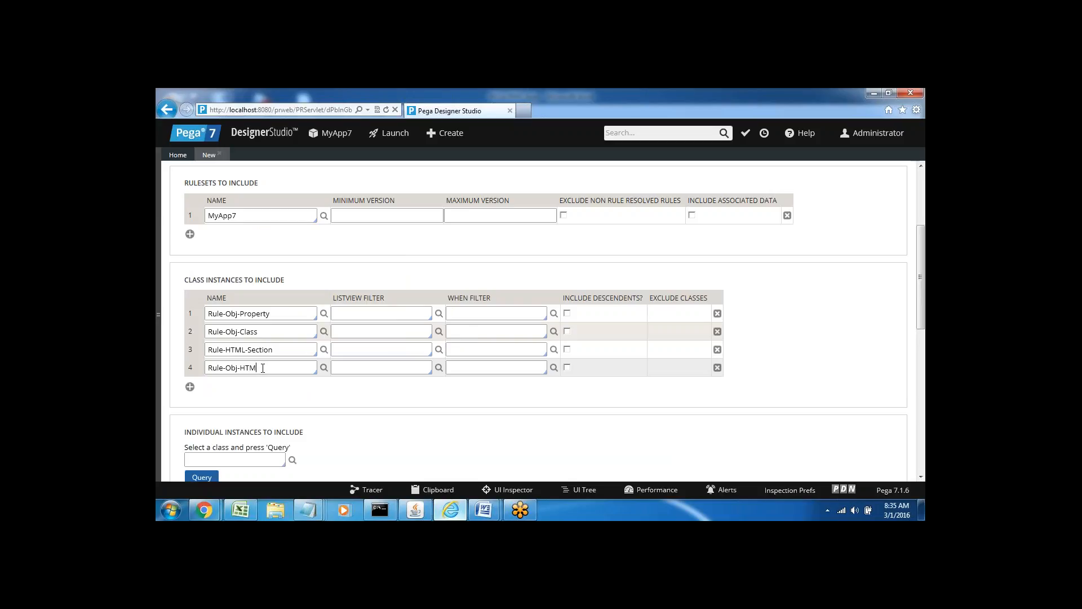
pyautogui.press('BackSpace')
pyautogui.press('BackSpace')
pyautogui.press('BackSpace')
pyautogui.press('Down')
pyautogui.press('Down')
pyautogui.press('Down')
pyautogui.press('Down')
pyautogui.press('Down')
pyautogui.press('Down')
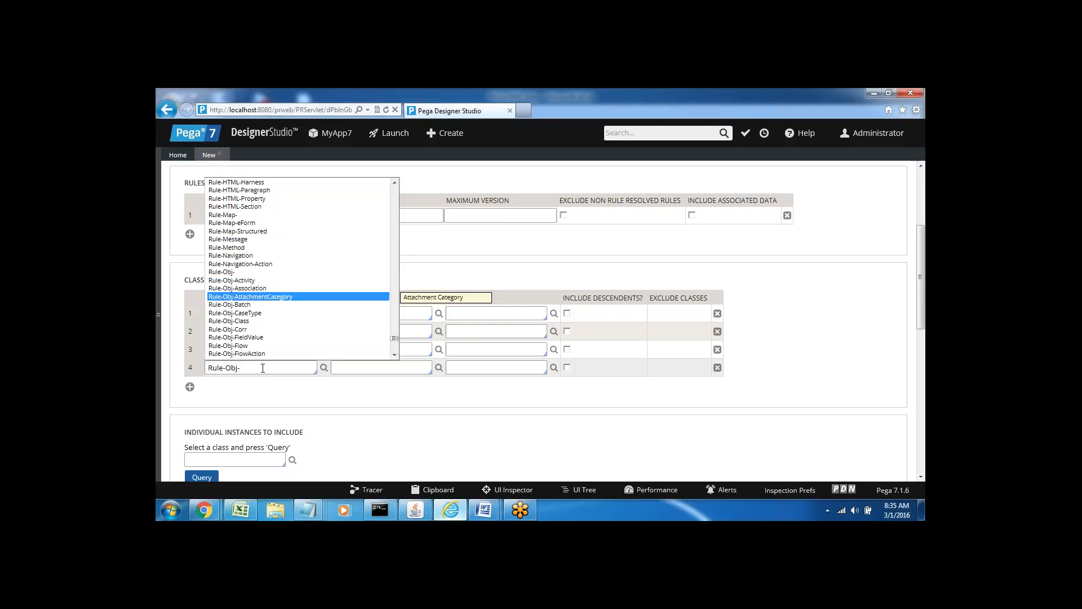
pyautogui.press('Down')
pyautogui.press('Down')
pyautogui.press('Down')
pyautogui.press('Down')
pyautogui.press('Down')
pyautogui.press('Down')
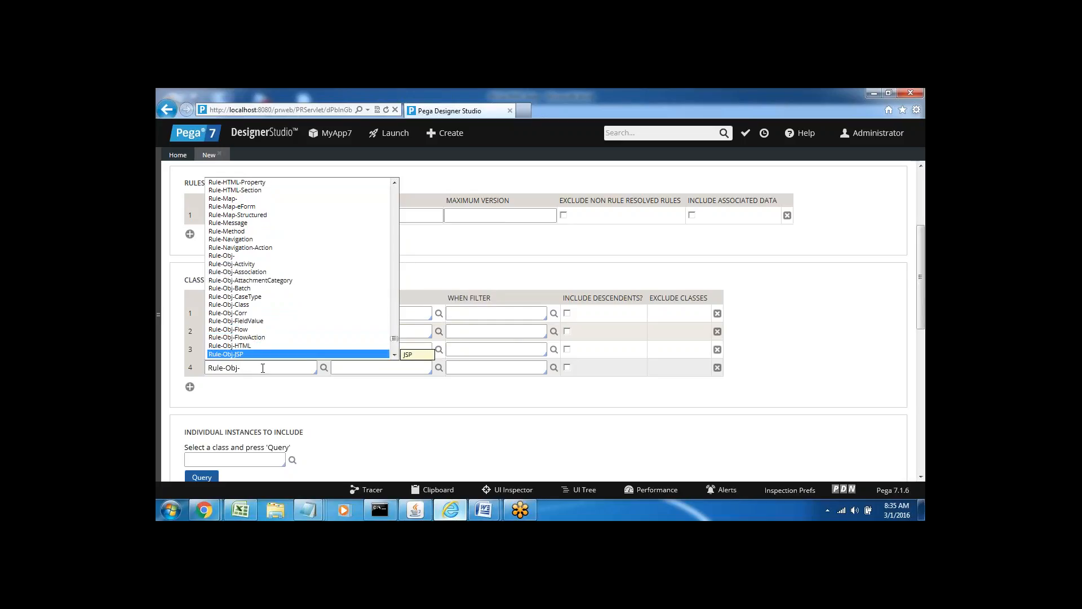
pyautogui.press('Up')
pyautogui.press('Up')
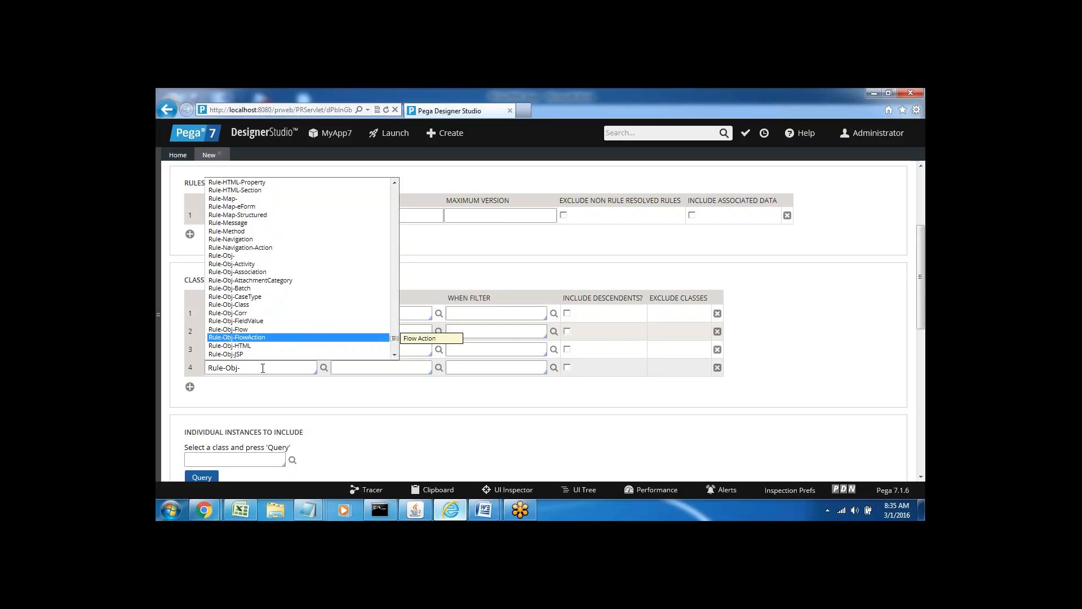
pyautogui.press('Return')
# Add a fifth row also set to Rule-Obj-FlowAction, then check the ruleset and first row.
pyautogui.click(190, 387)
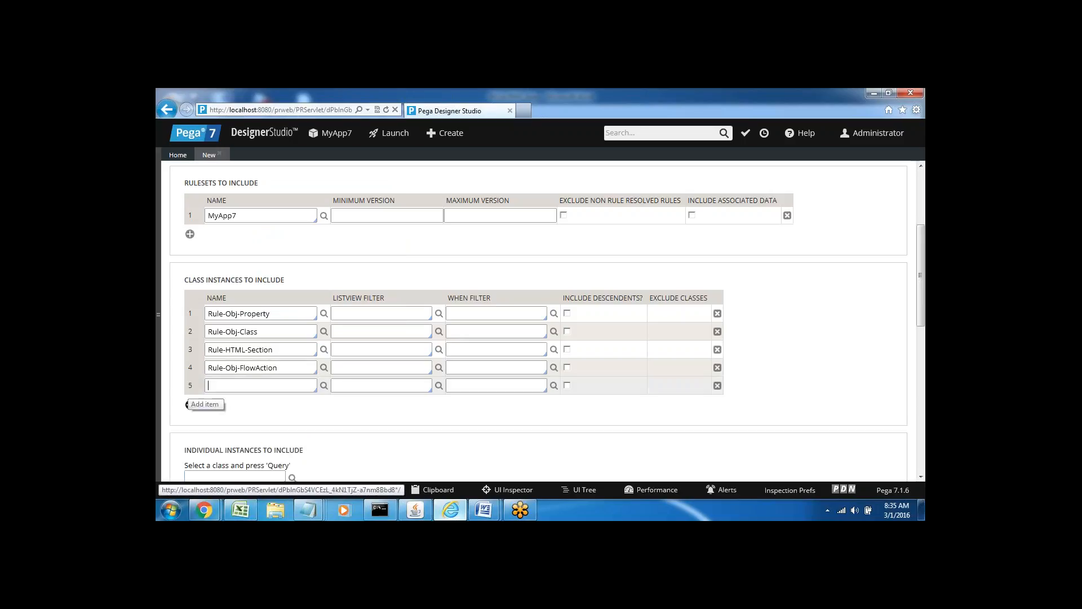
pyautogui.write('rule')
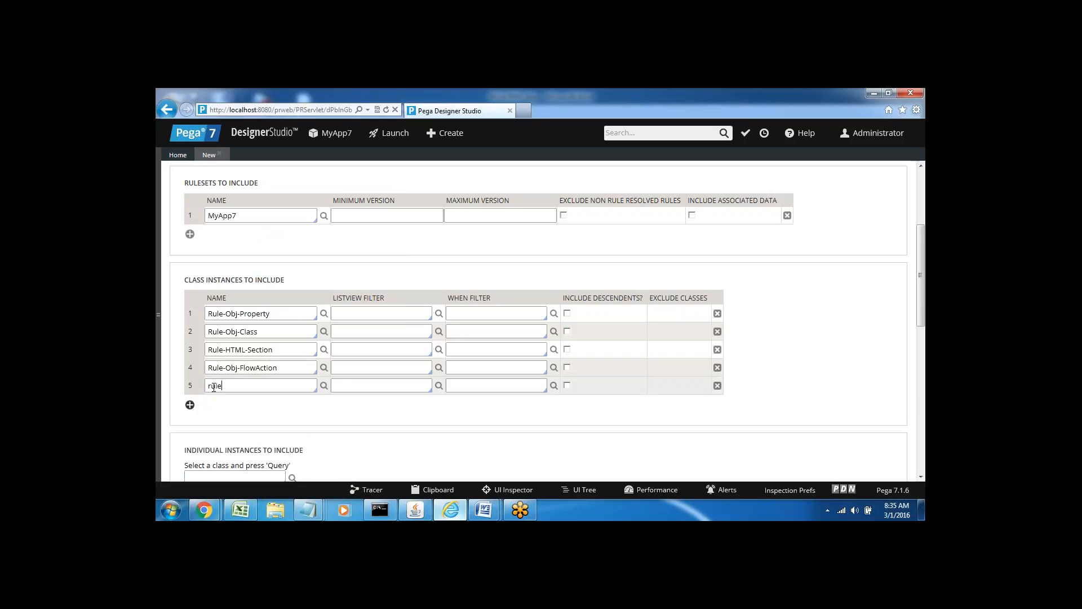
pyautogui.write('-obj')
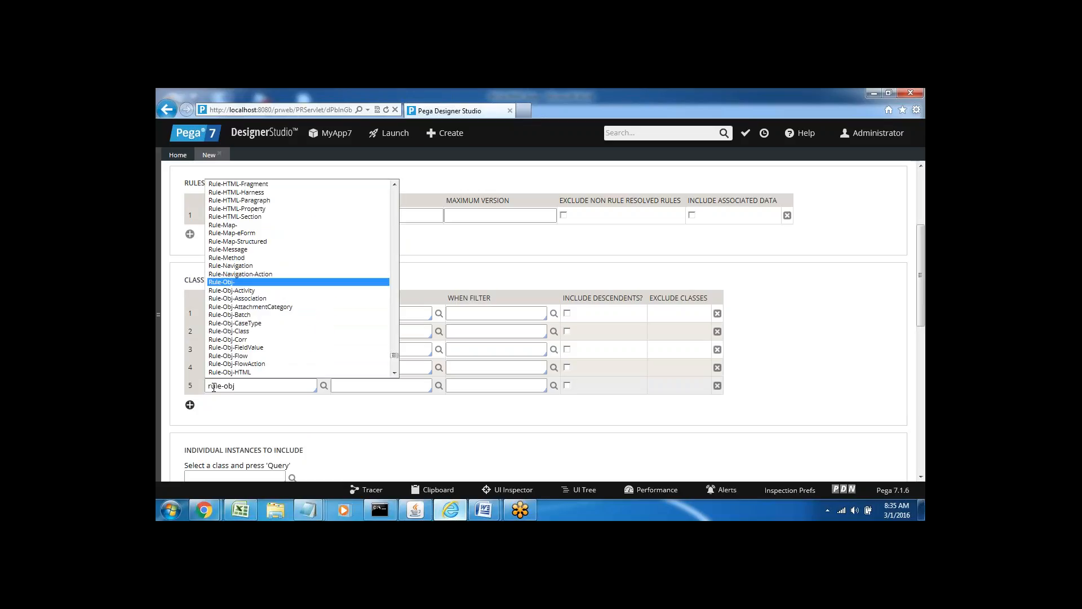
pyautogui.press('Down')
pyautogui.press('Down')
pyautogui.press('Down')
pyautogui.press('Down')
pyautogui.press('Down')
pyautogui.press('Down')
pyautogui.press('Down')
pyautogui.press('Down')
pyautogui.press('Down')
pyautogui.press('Down')
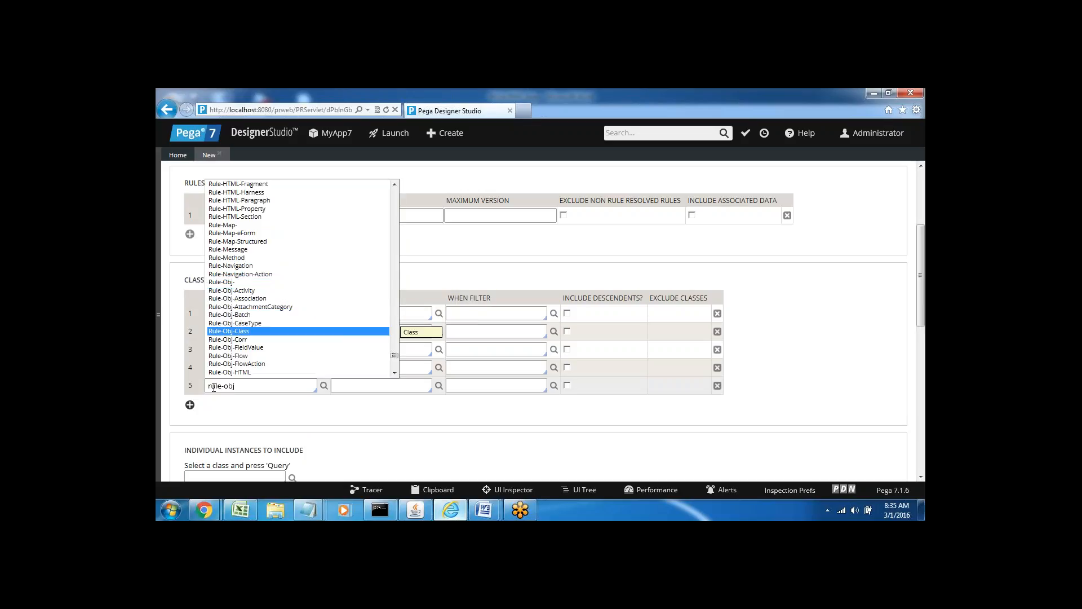
pyautogui.press('Return')
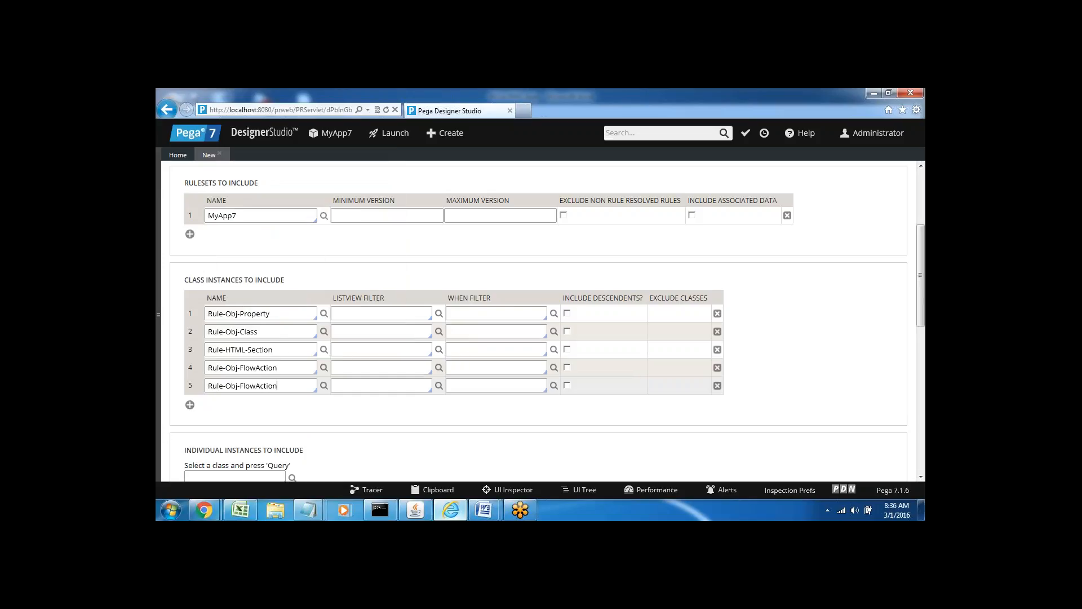
pyautogui.doubleClick(237, 215)
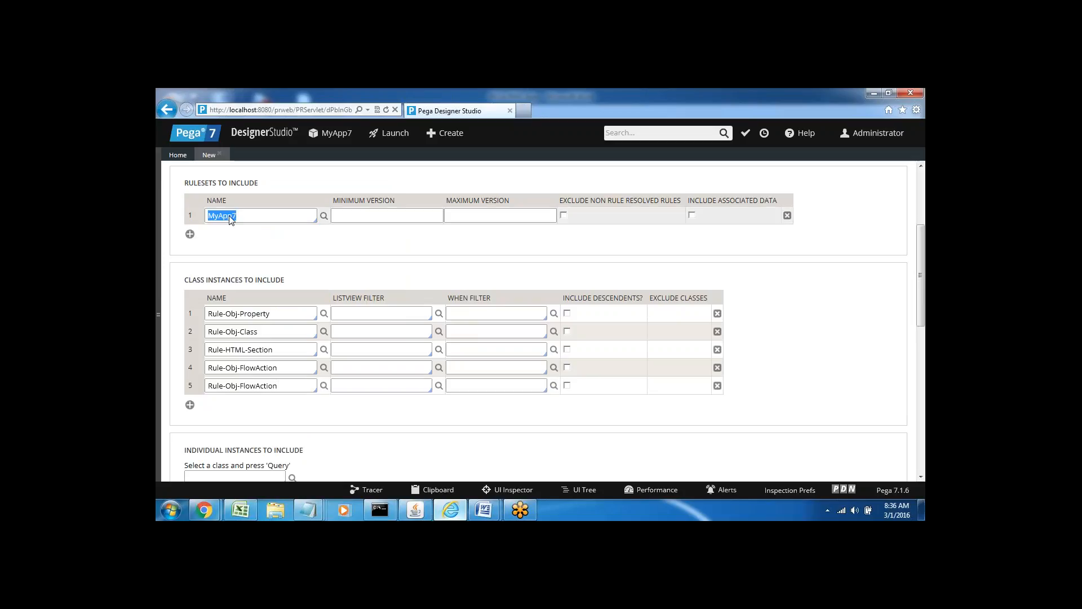
pyautogui.click(243, 222)
pyautogui.click(273, 312)
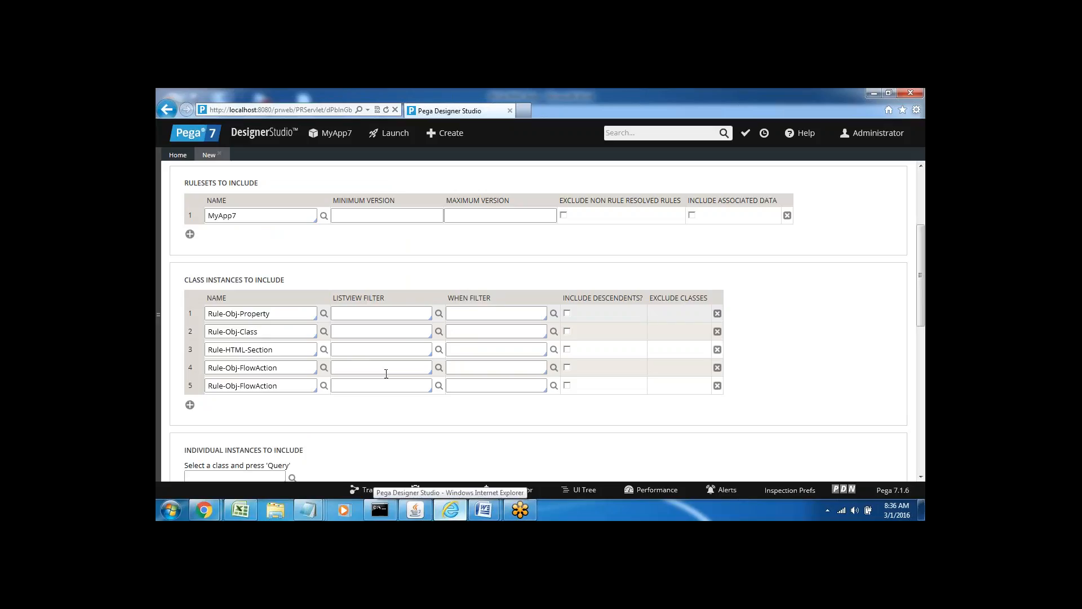
pyautogui.moveTo(483, 510)
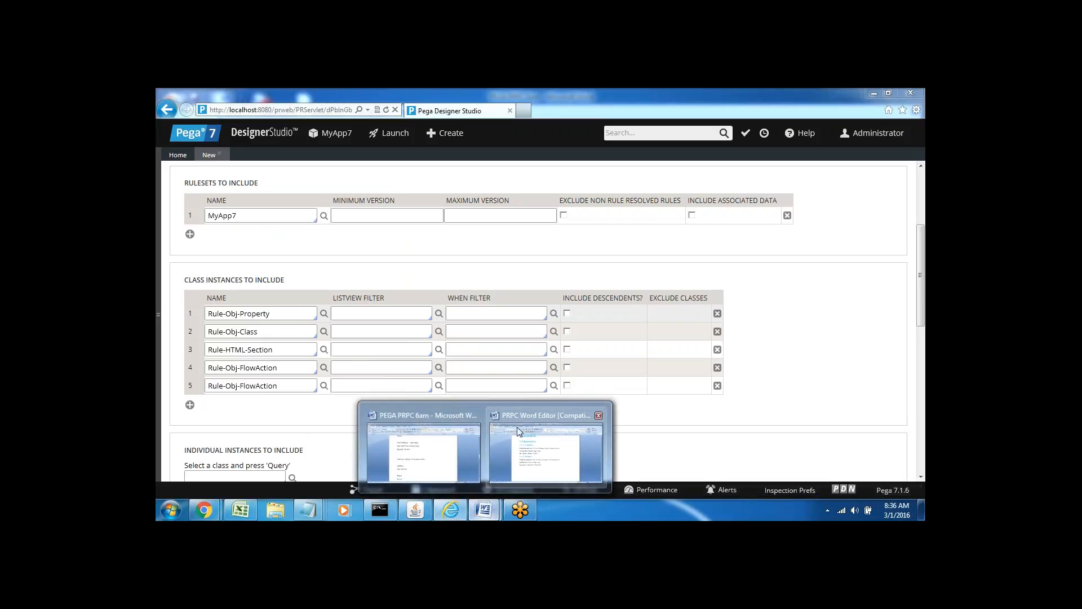
pyautogui.click(436, 463)
# Type 'Product' and 'Product patch' on lines below the Application line in the notes.
pyautogui.click(382, 353)
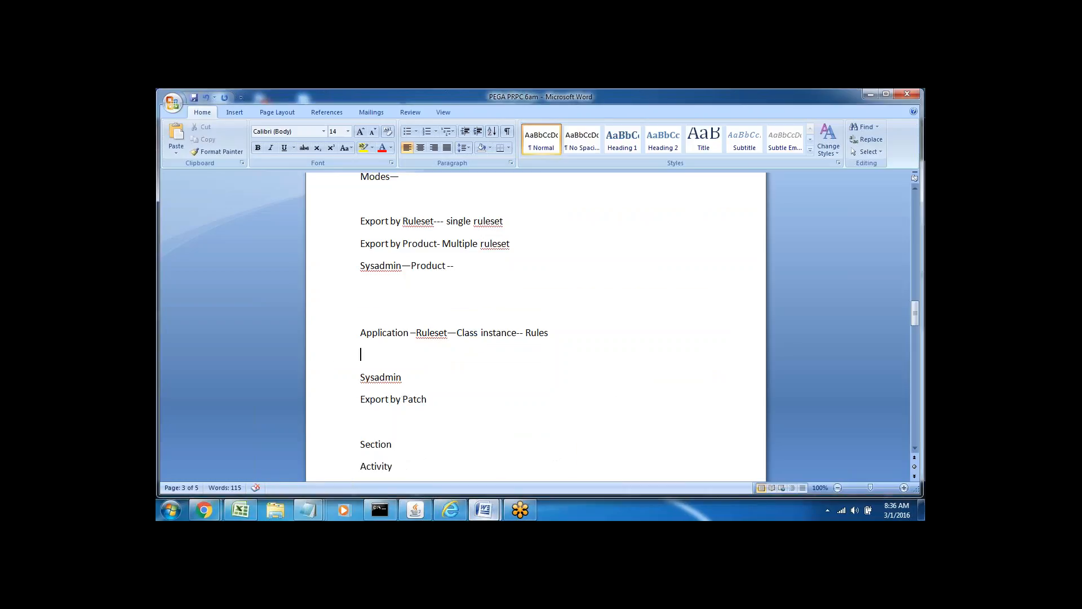
pyautogui.write('Product')
pyautogui.press('Return')
pyautogui.write('Produ')
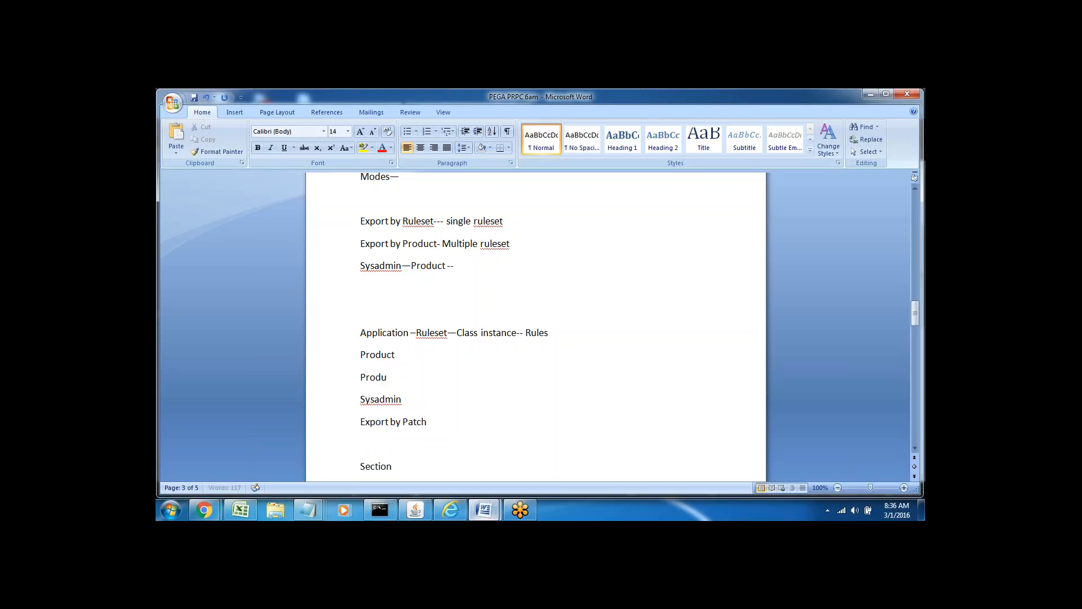
pyautogui.write('ct patch')
# Append '--' to the Product patch line and start a blank line beneath it.
pyautogui.tripleClick(374, 354)
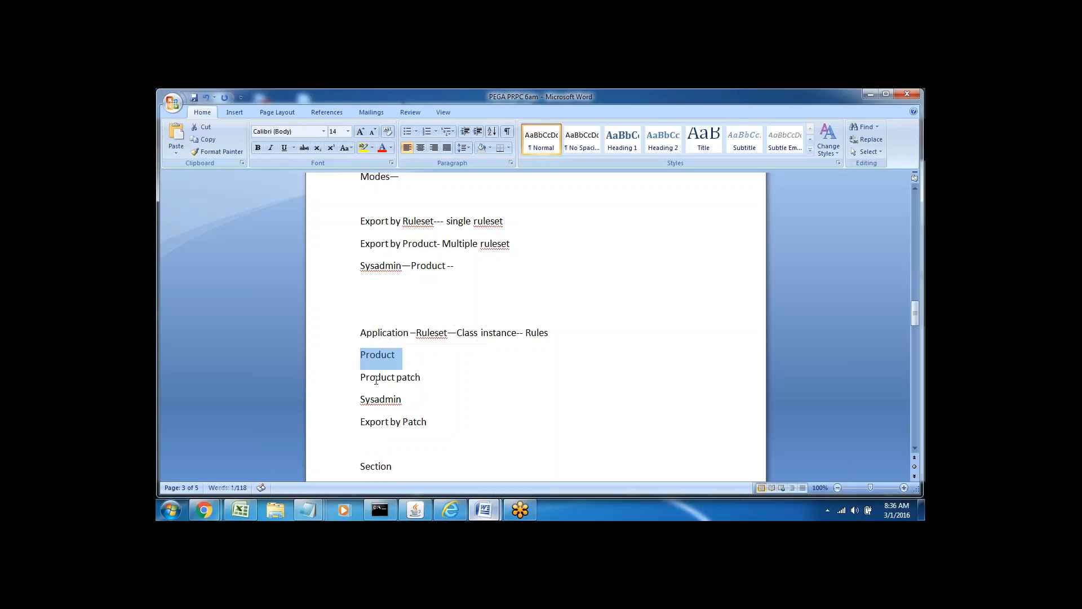
pyautogui.doubleClick(376, 380)
pyautogui.click(408, 377)
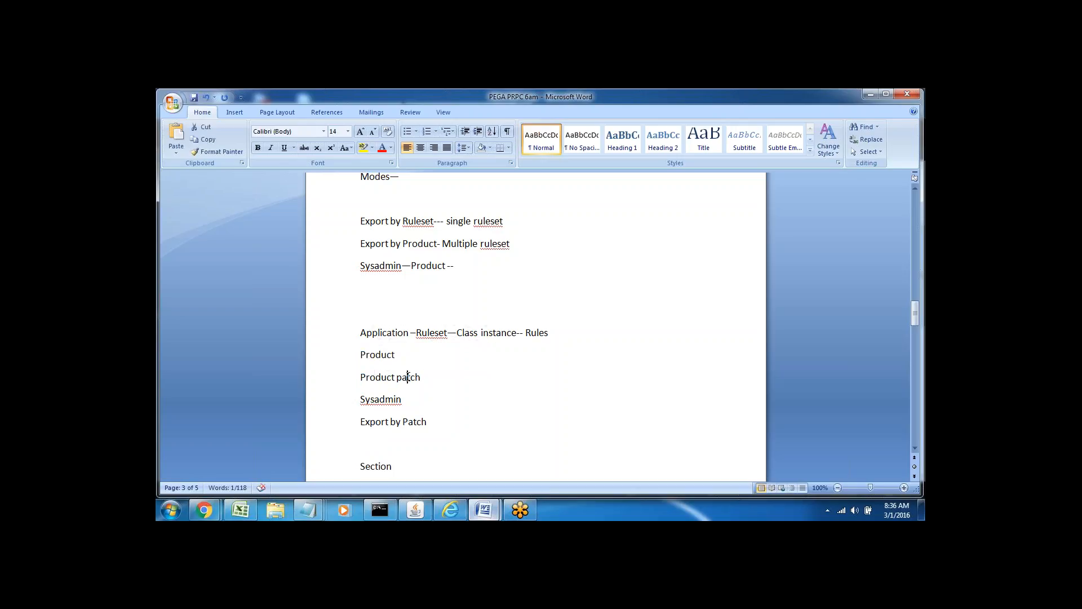
pyautogui.doubleClick(408, 377)
pyautogui.doubleClick(364, 377)
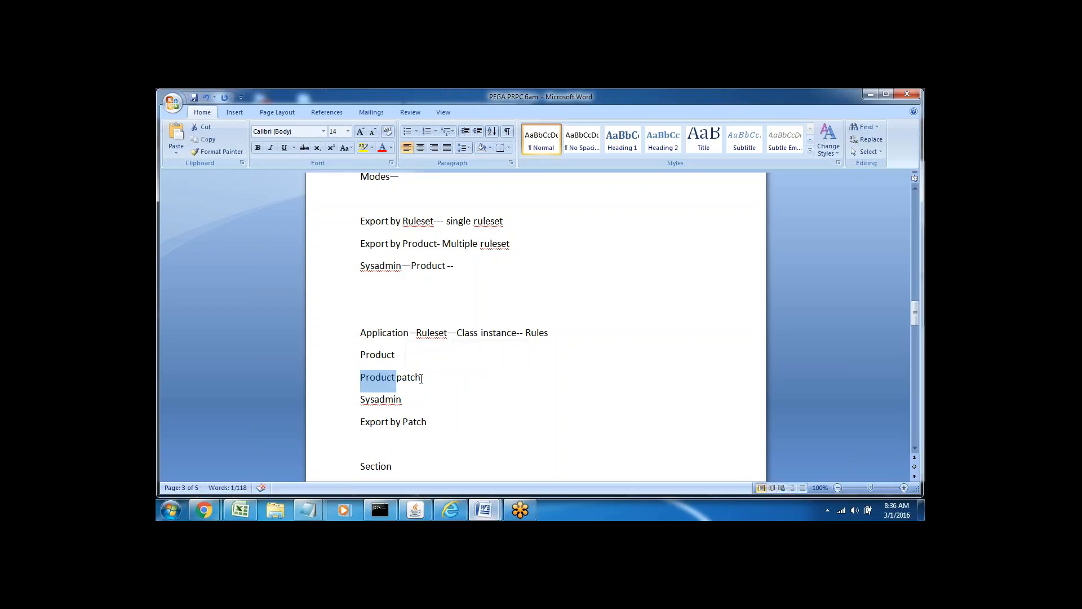
pyautogui.click(421, 377)
pyautogui.write('--')
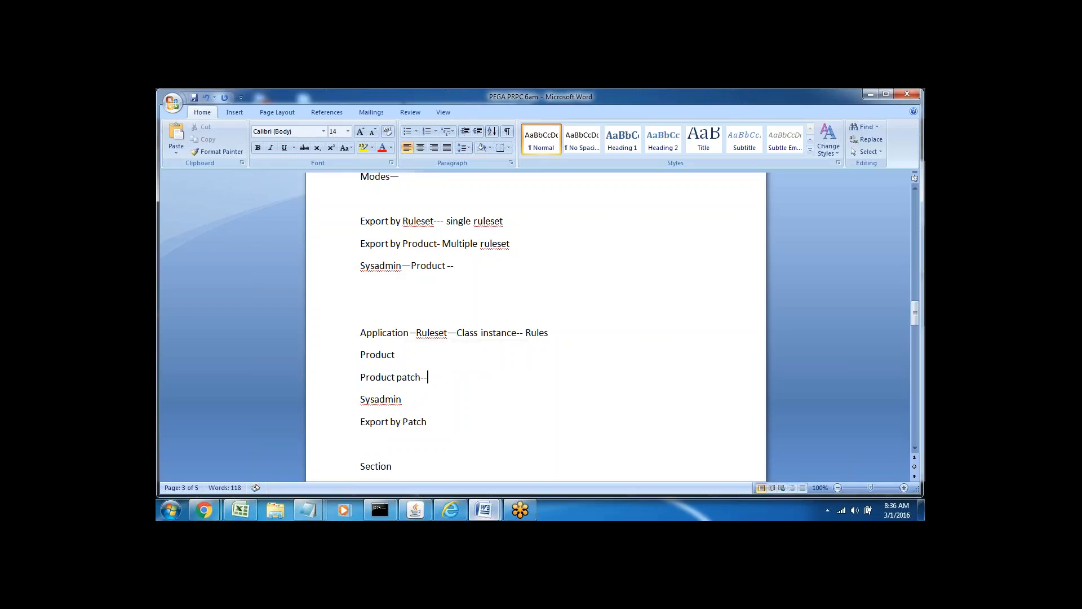
pyautogui.press('Return')
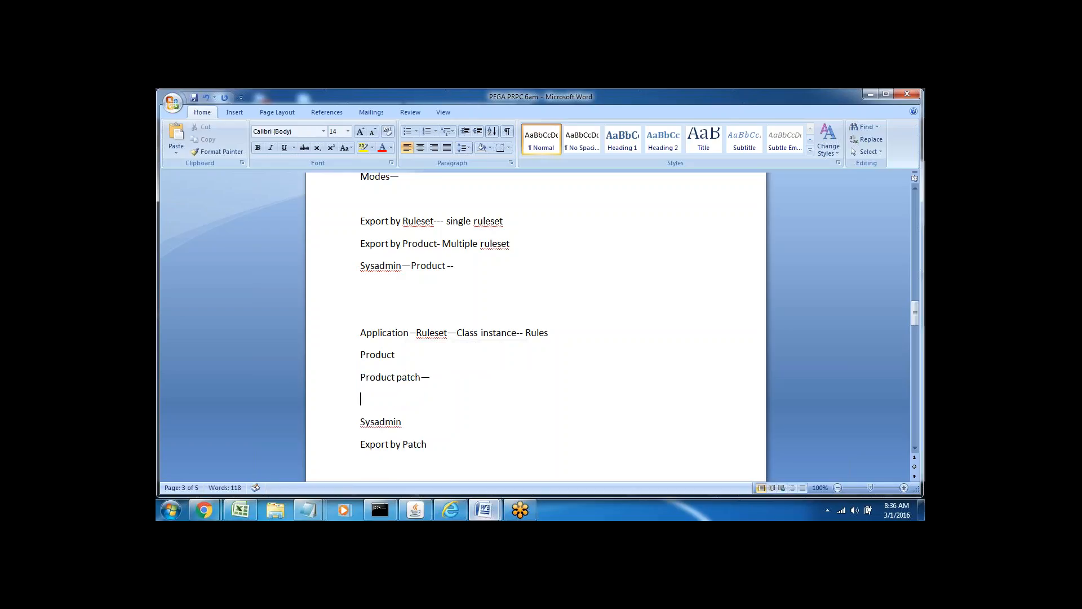
pyautogui.moveTo(386, 384); pyautogui.dragTo(381, 391)
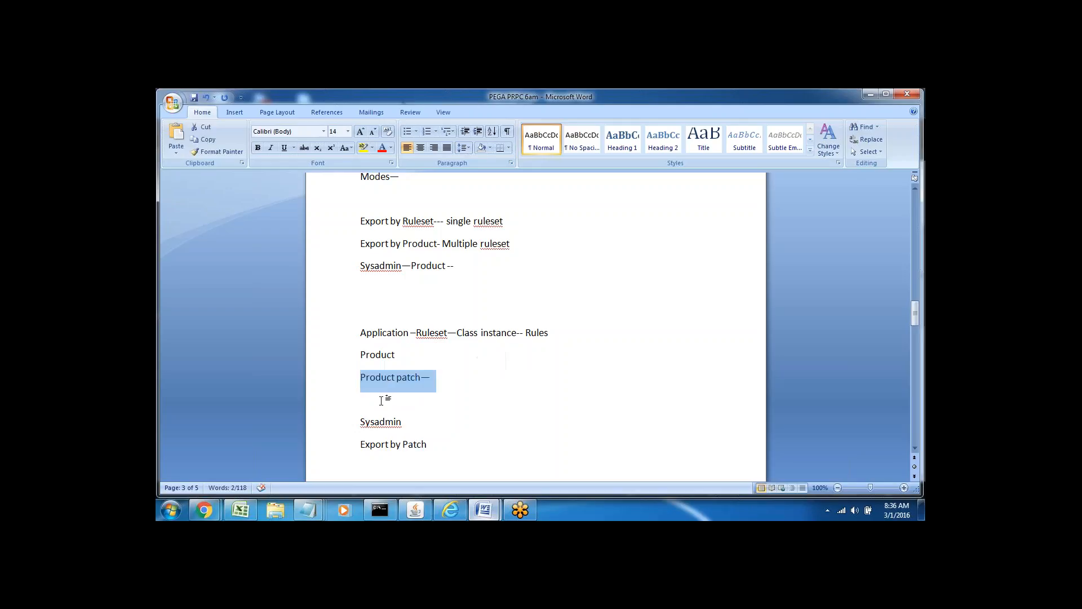
pyautogui.click(381, 400)
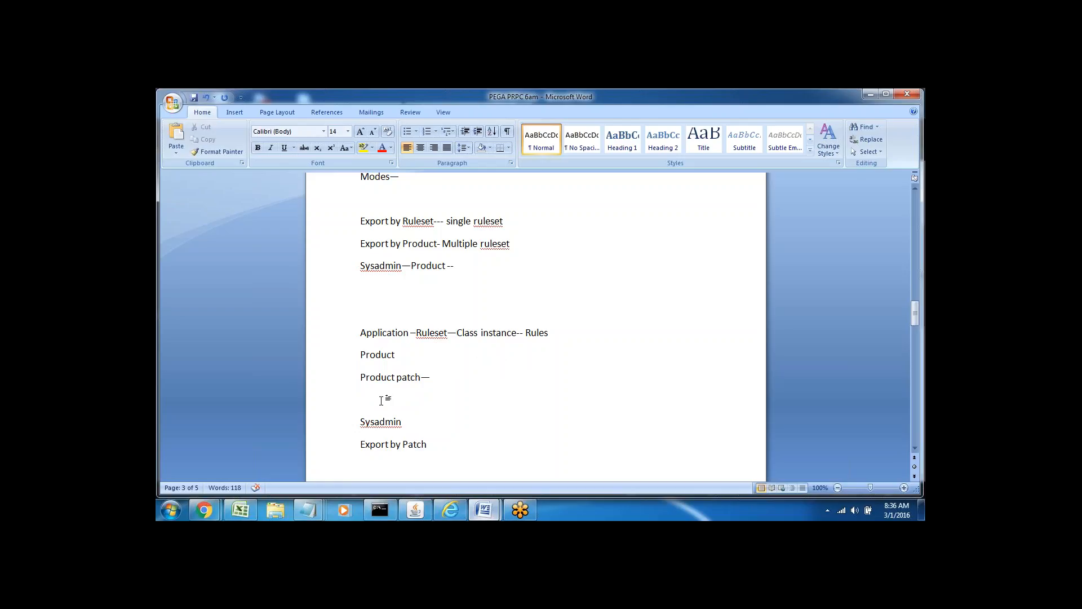
pyautogui.moveTo(451, 510)
pyautogui.click(418, 434)
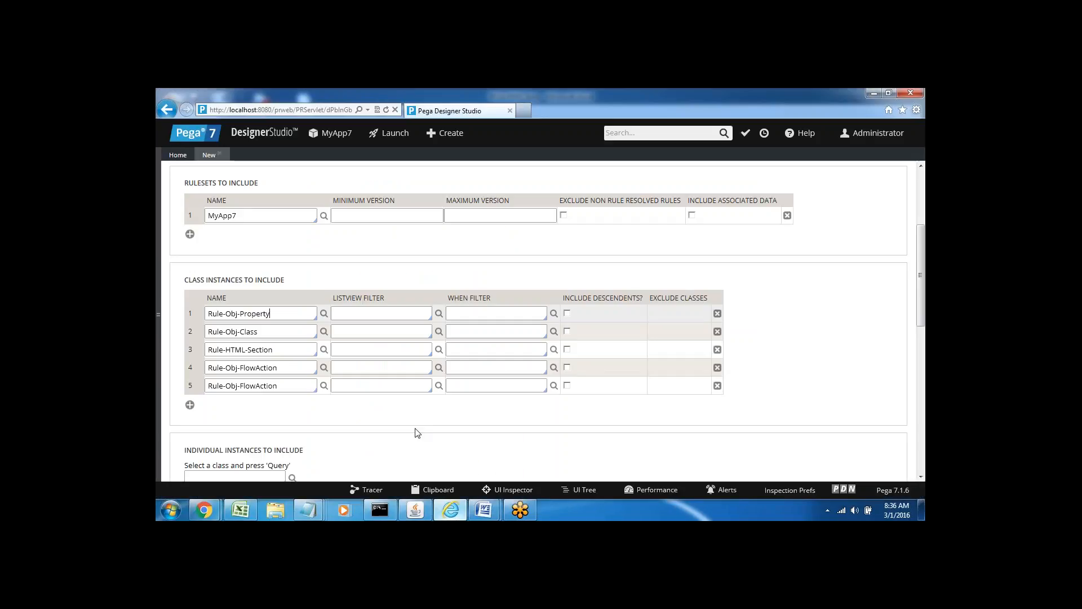
pyautogui.doubleClick(223, 216)
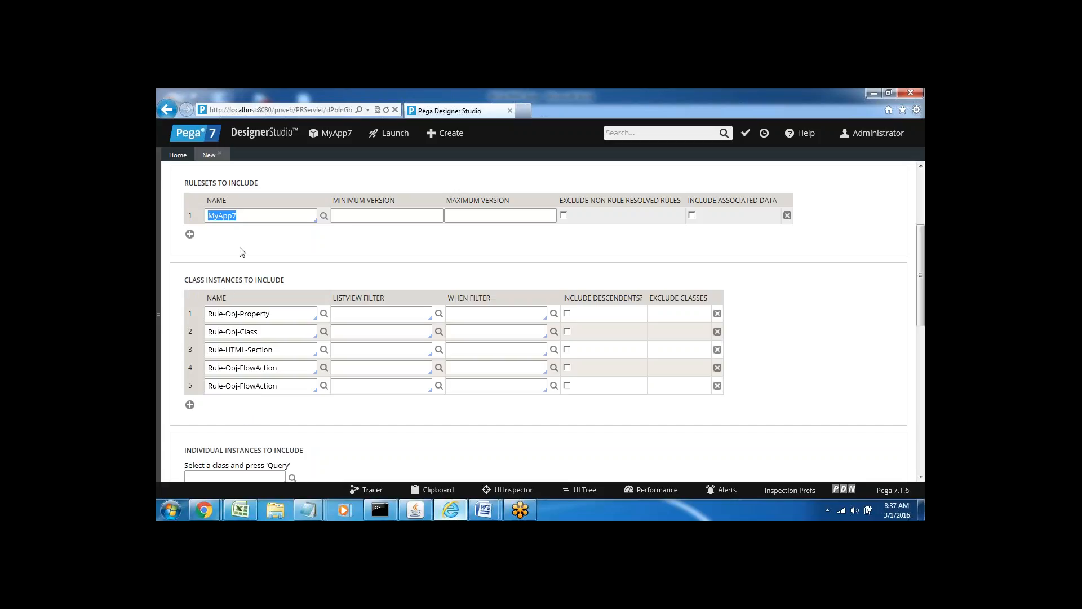
pyautogui.click(236, 232)
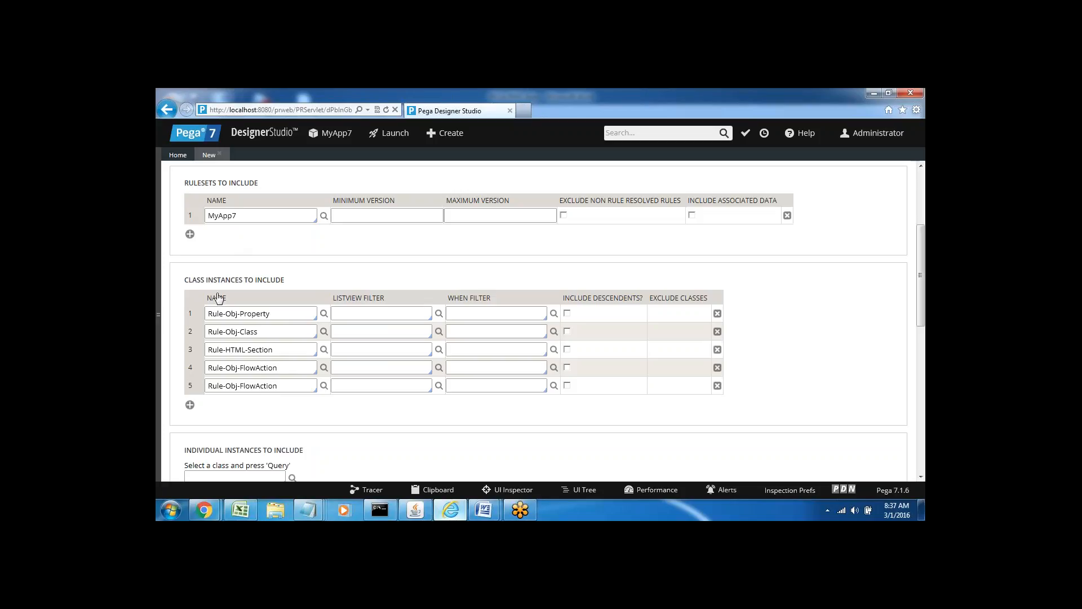
pyautogui.tripleClick(195, 282)
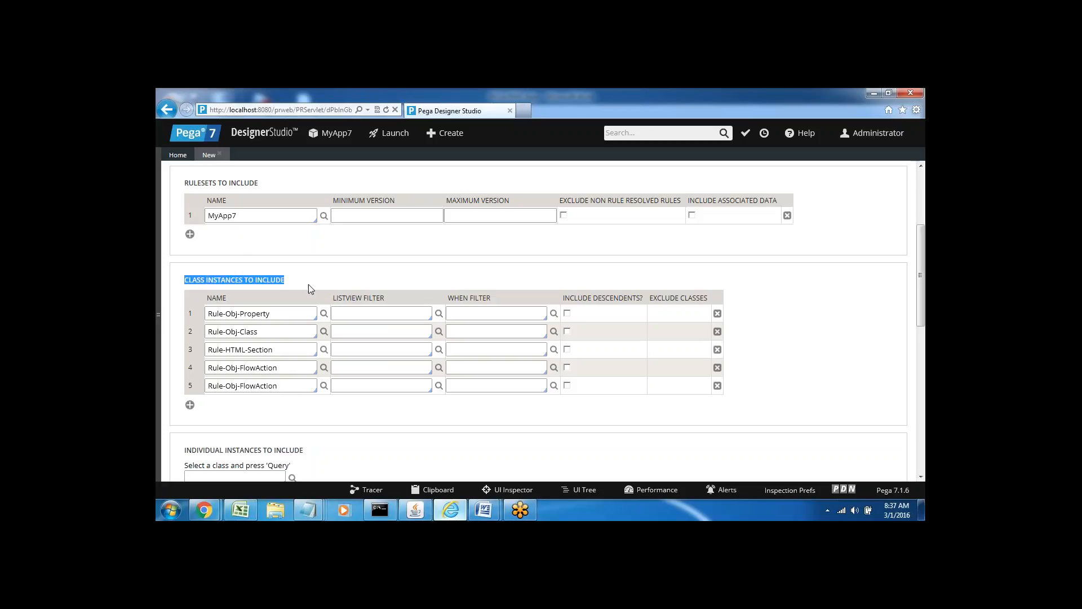
pyautogui.click(290, 279)
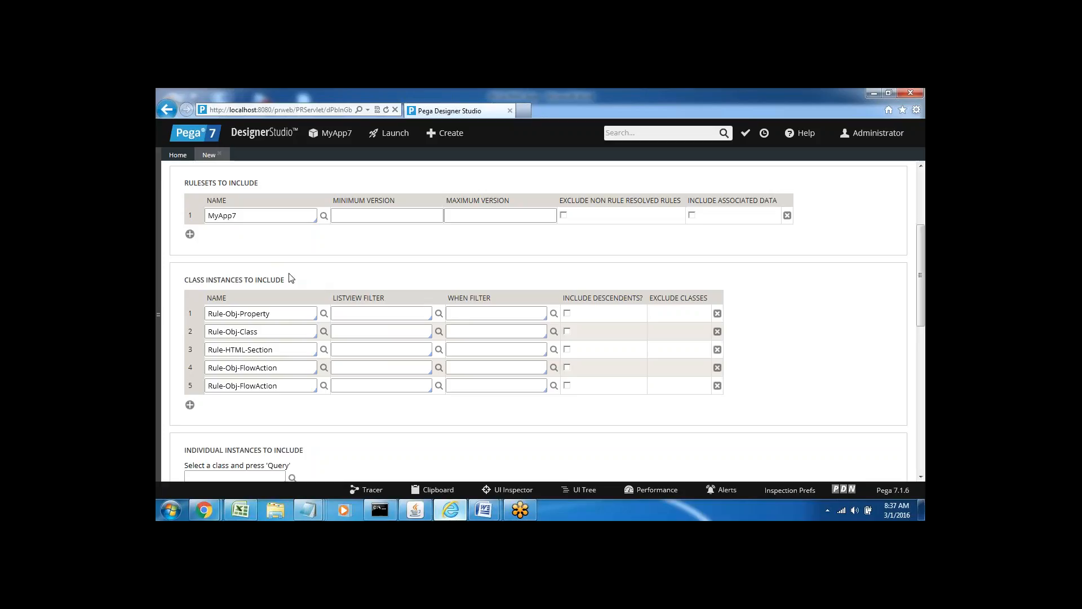
pyautogui.tripleClick(236, 316)
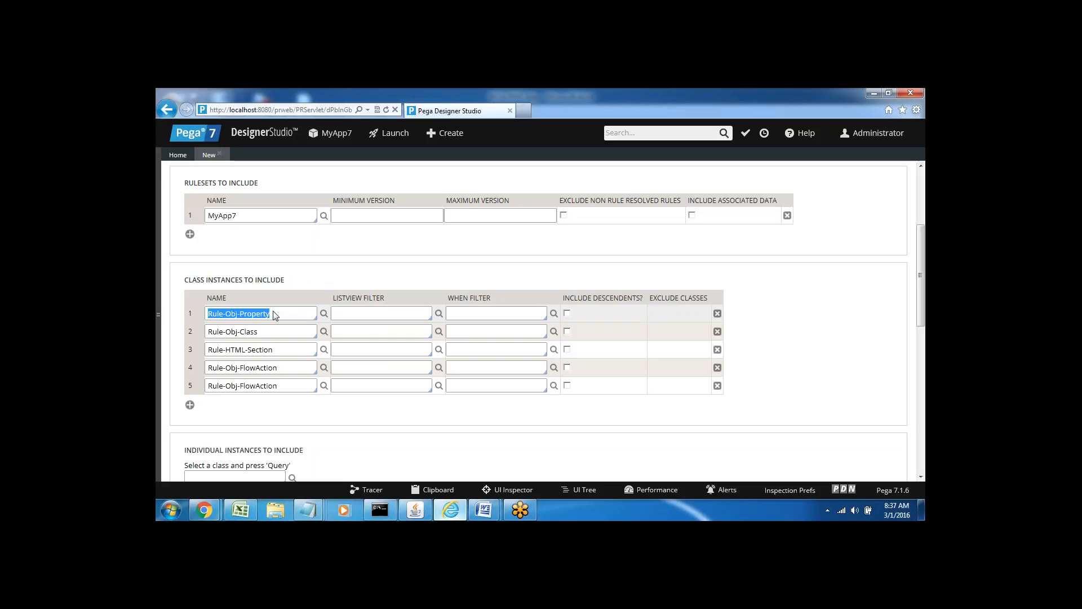
pyautogui.doubleClick(262, 331)
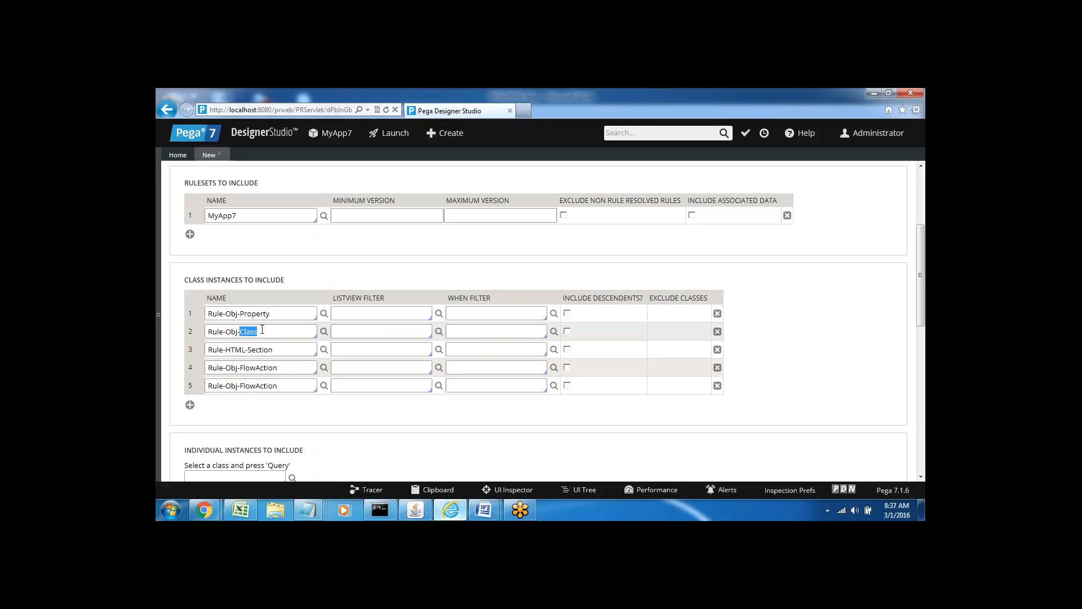
pyautogui.tripleClick(232, 330)
pyautogui.tripleClick(261, 336)
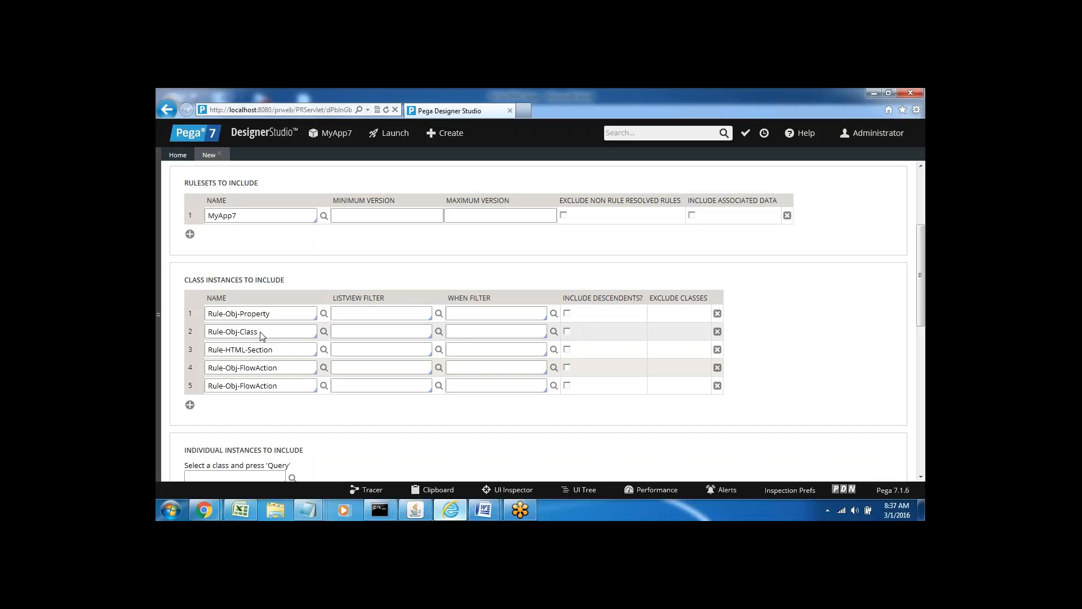
pyautogui.tripleClick(251, 350)
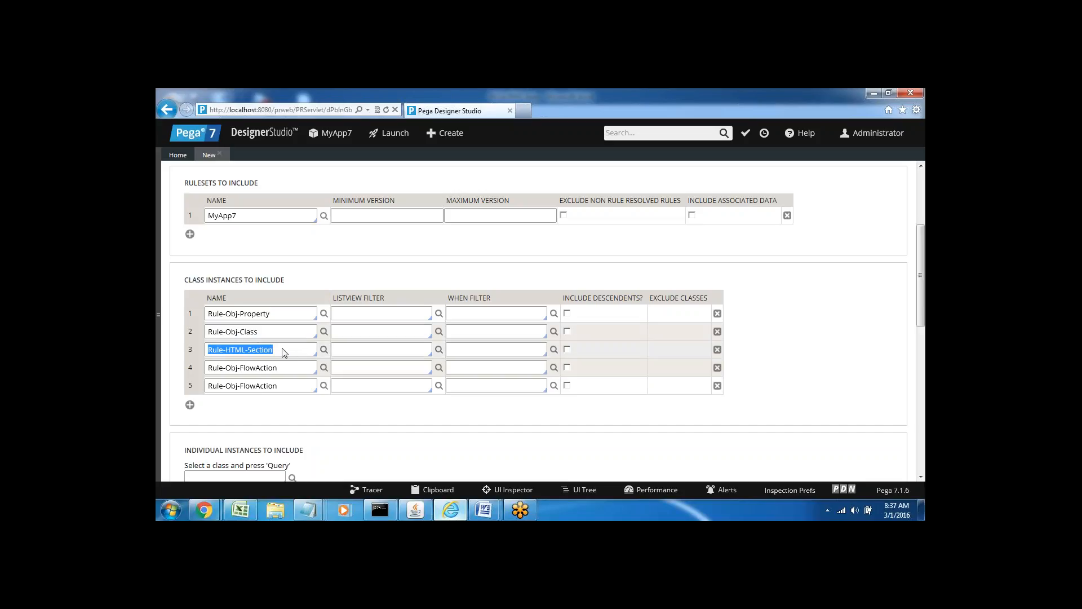
pyautogui.click(189, 405)
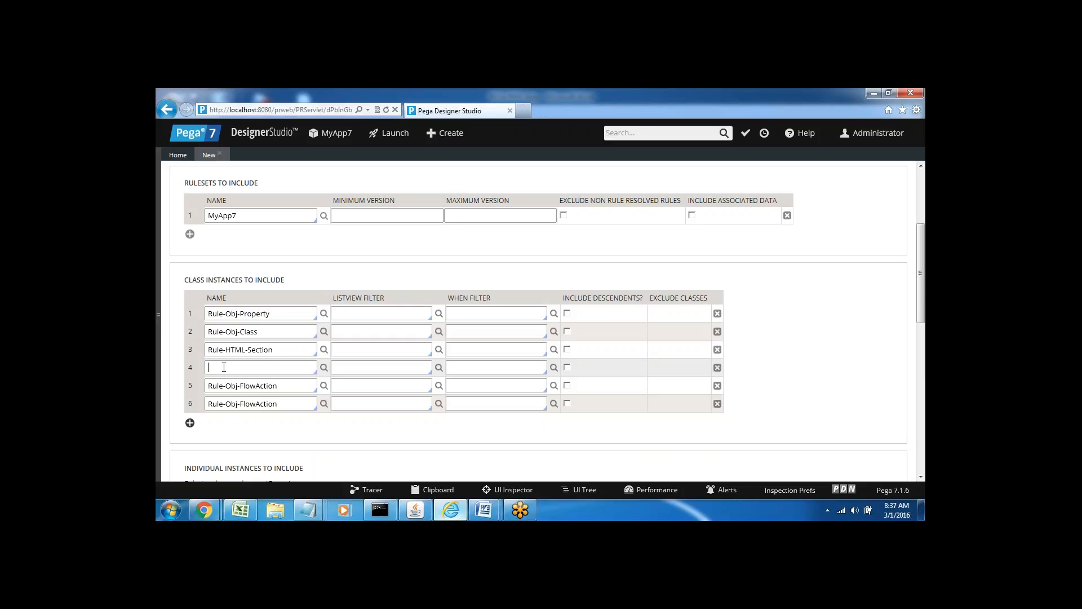
pyautogui.write('rule-dec')
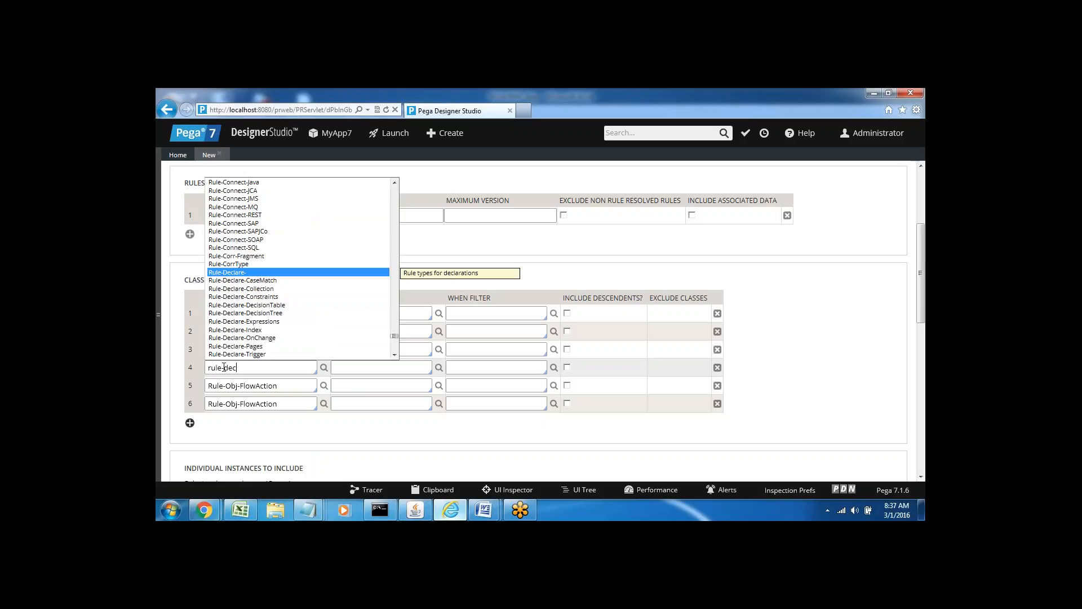
pyautogui.press('Down')
pyautogui.press('Down')
pyautogui.press('Down')
pyautogui.press('Down')
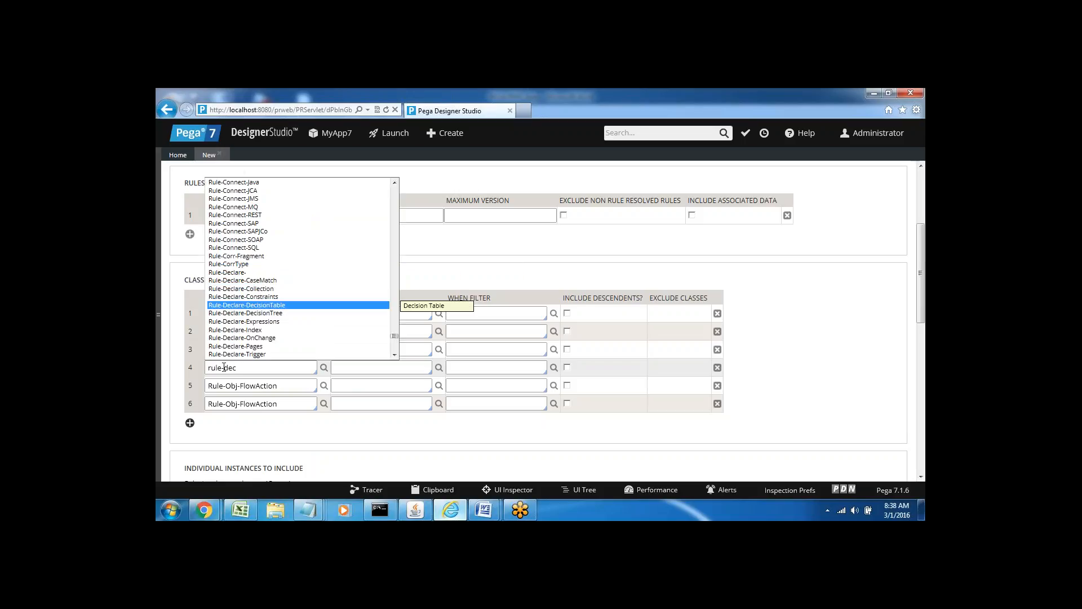
pyautogui.press('Down')
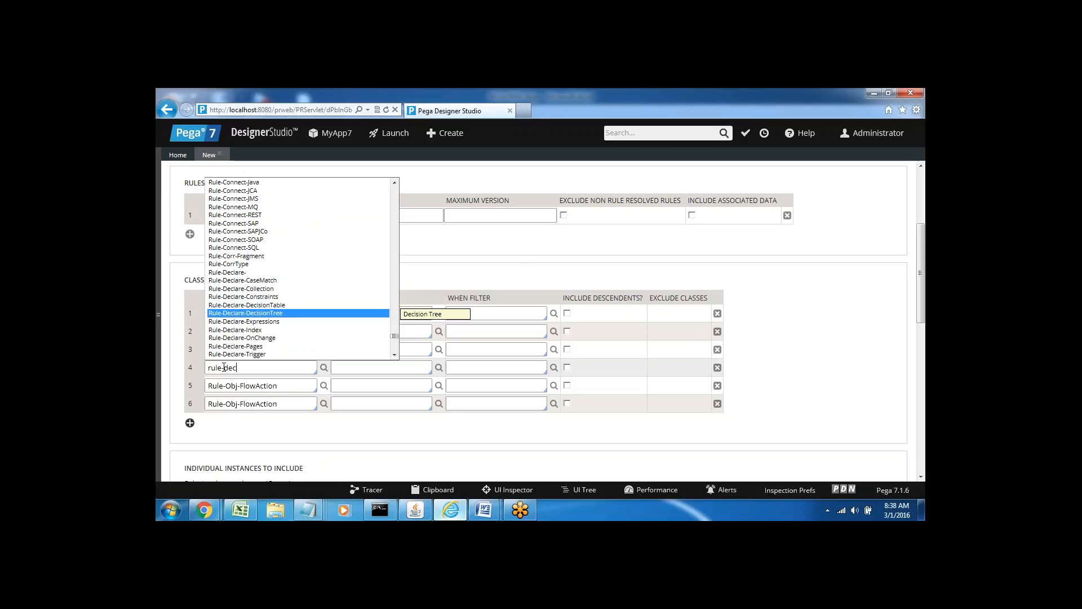
pyautogui.press('Down')
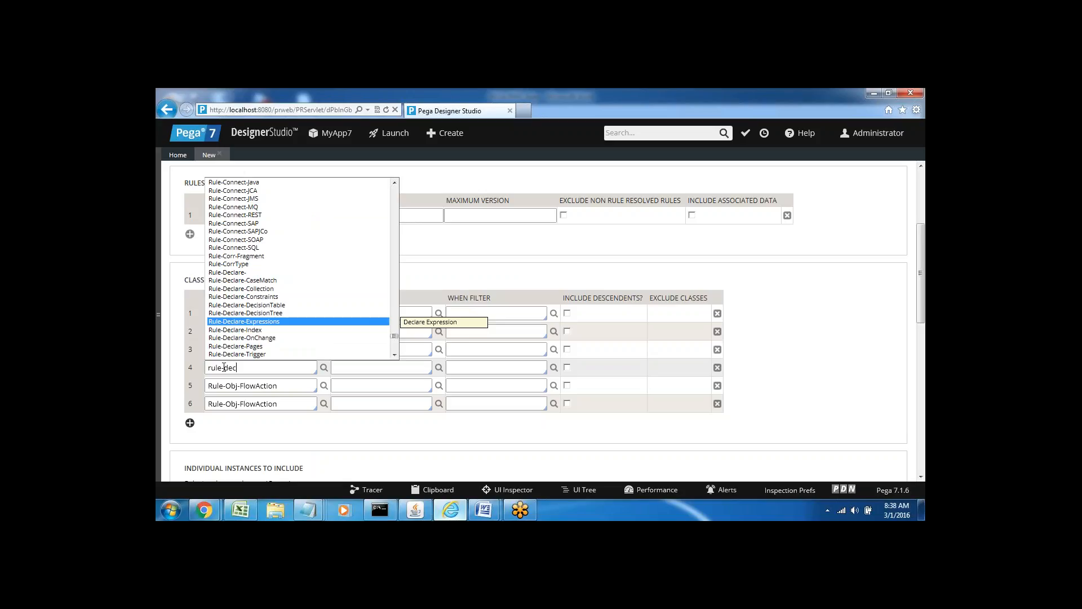
pyautogui.press('Down')
pyautogui.press('Down')
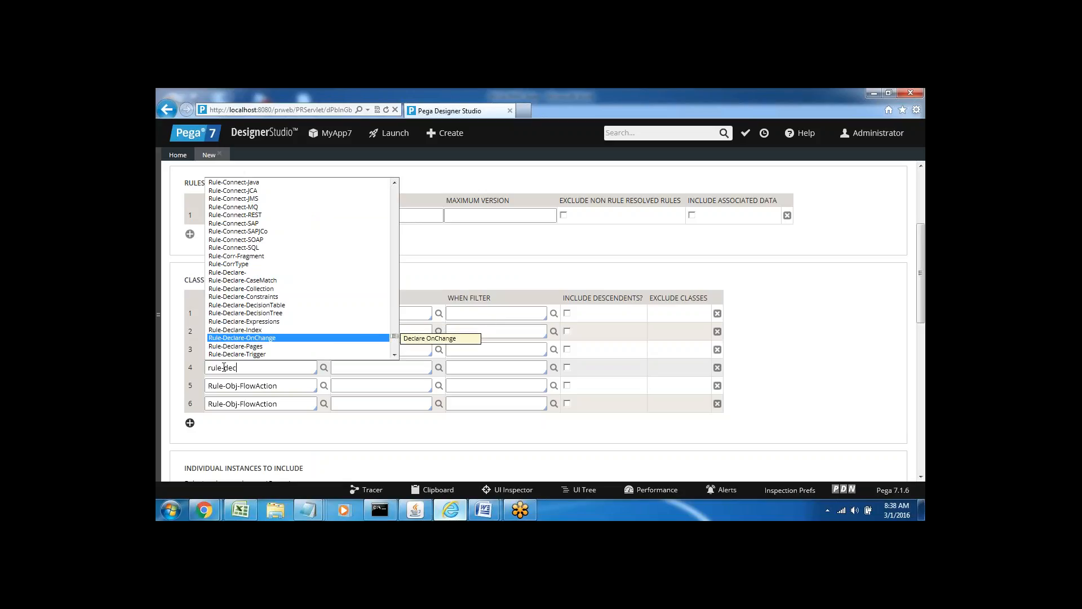
pyautogui.press('Down')
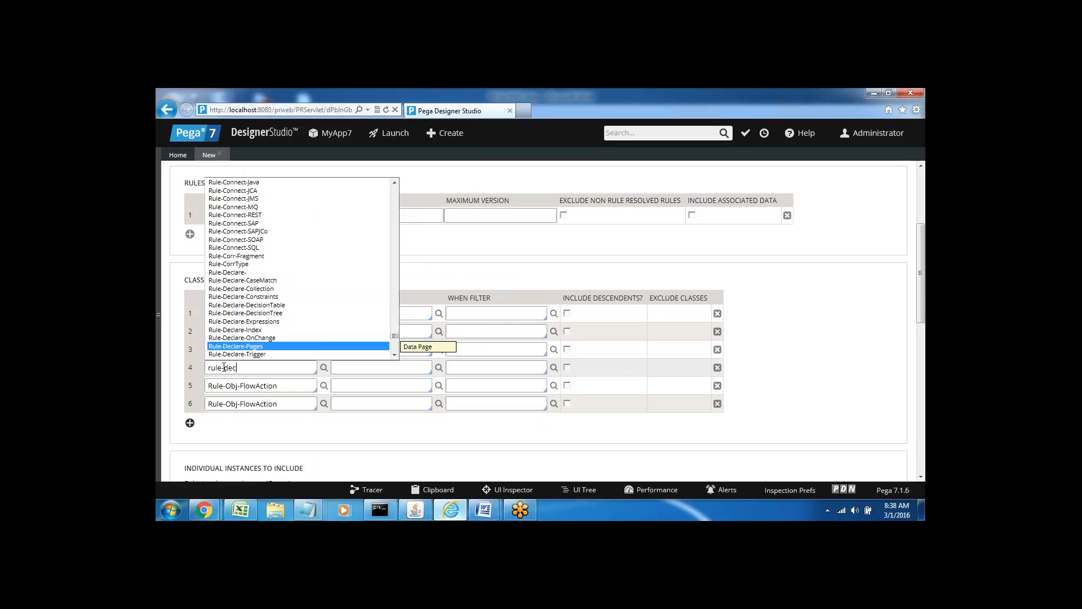
pyautogui.press('Down')
pyautogui.press('Down')
pyautogui.press('Down')
pyautogui.press('Down')
pyautogui.press('Down')
pyautogui.press('Down')
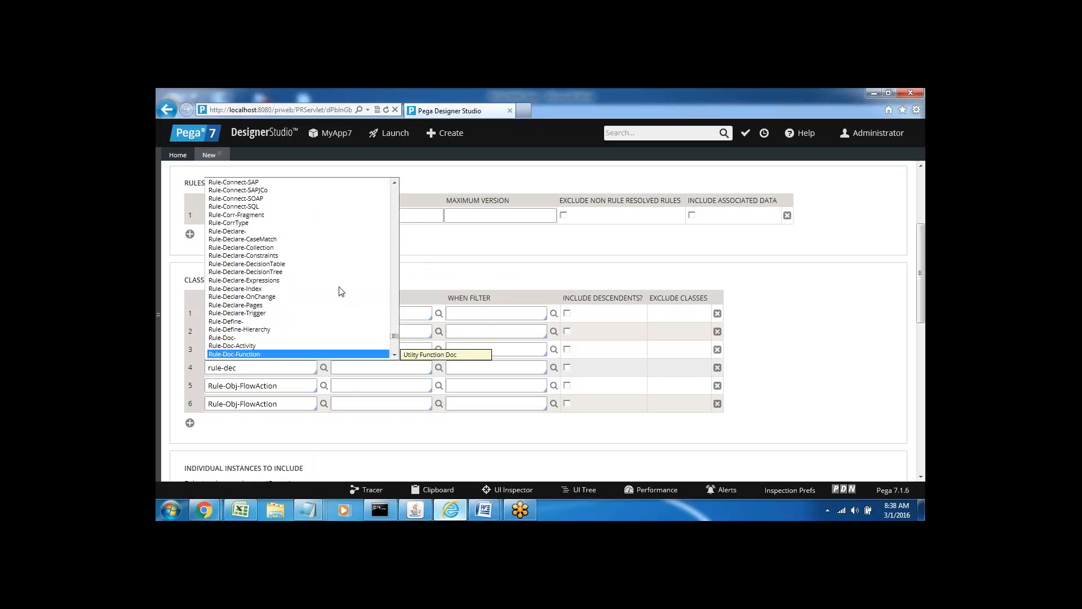
pyautogui.click(478, 267)
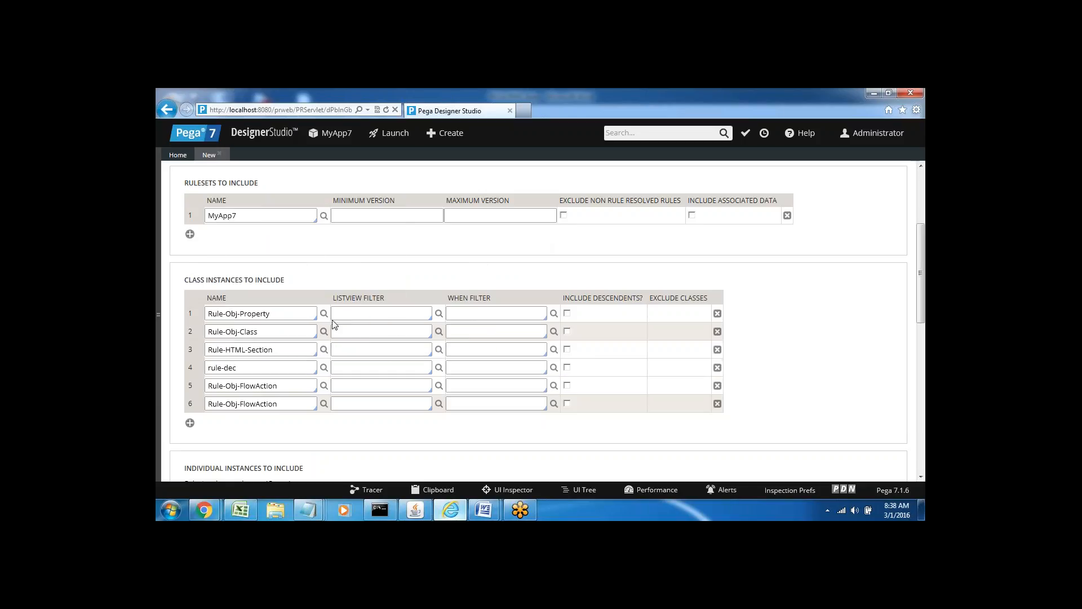
pyautogui.click(717, 368)
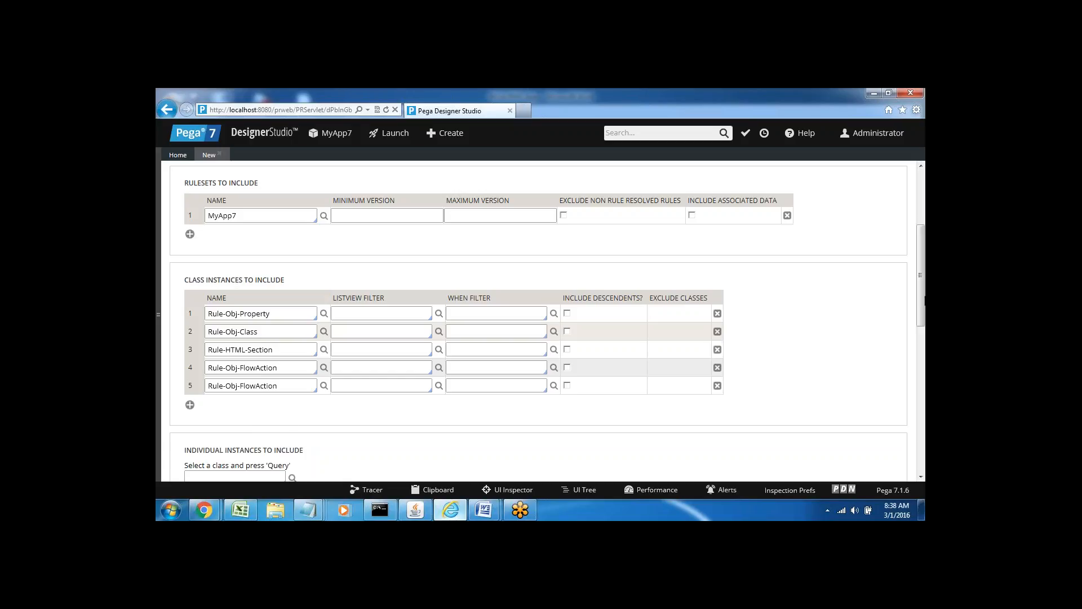
# Scroll down to the Individual Instances to Include section and highlight its heading.
pyautogui.moveTo(920, 301); pyautogui.dragTo(919, 337)
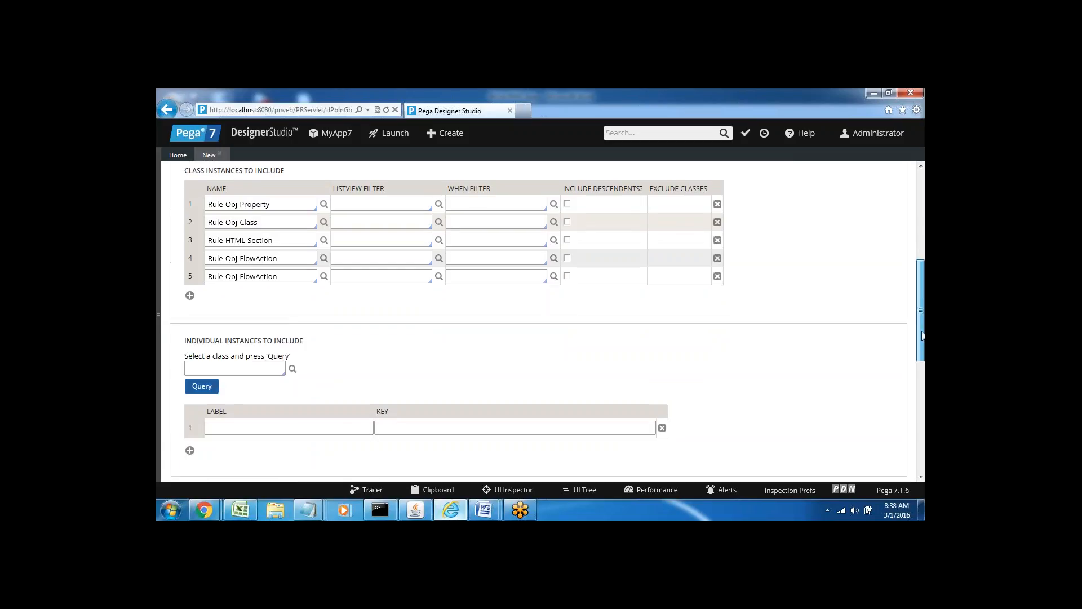
pyautogui.tripleClick(196, 333)
pyautogui.click(308, 341)
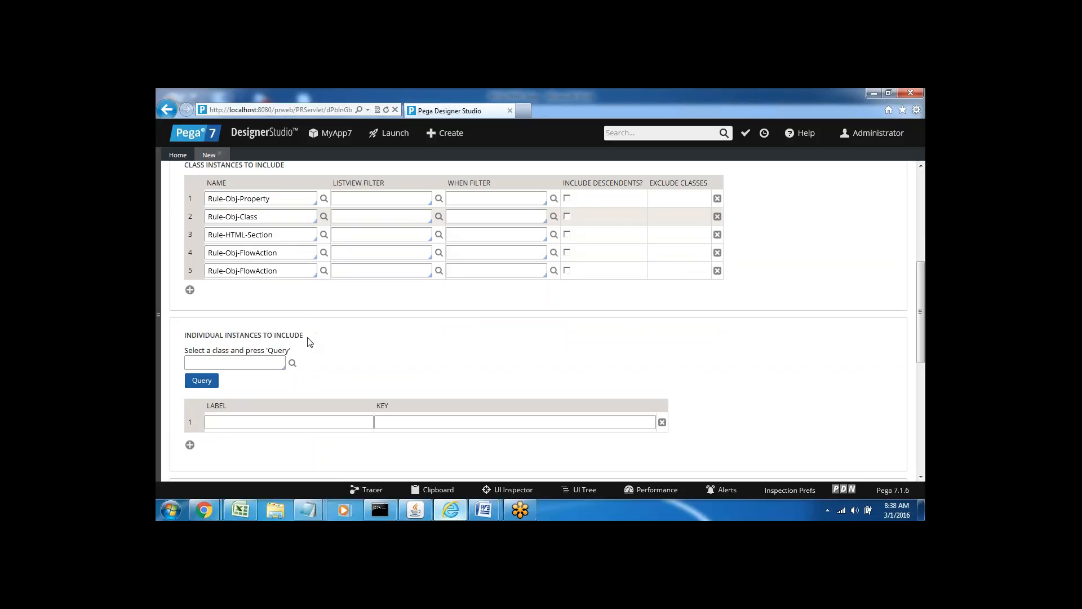
pyautogui.tripleClick(217, 335)
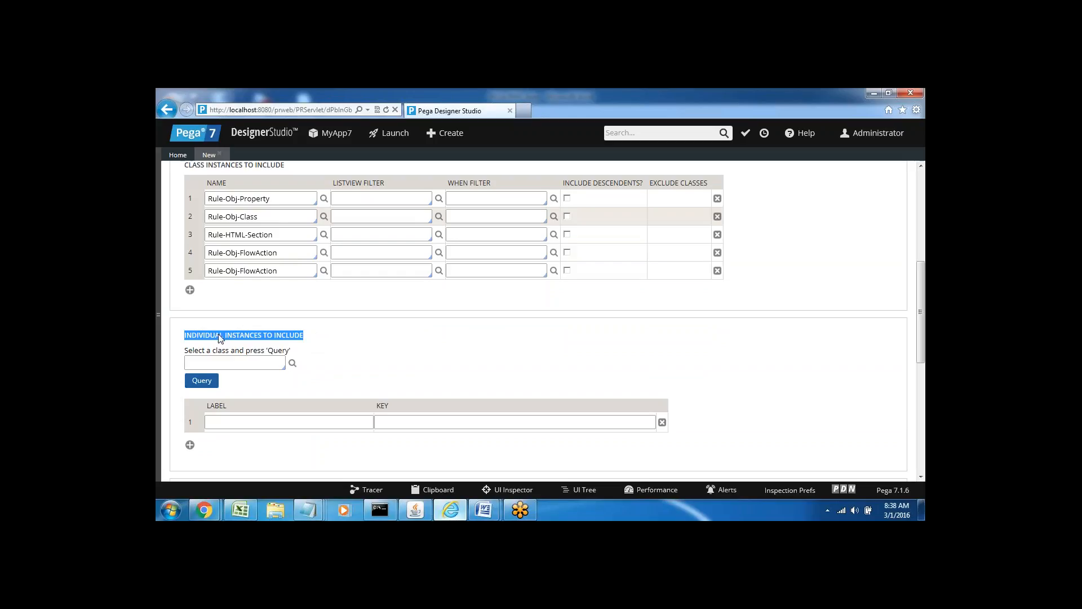
pyautogui.click(348, 337)
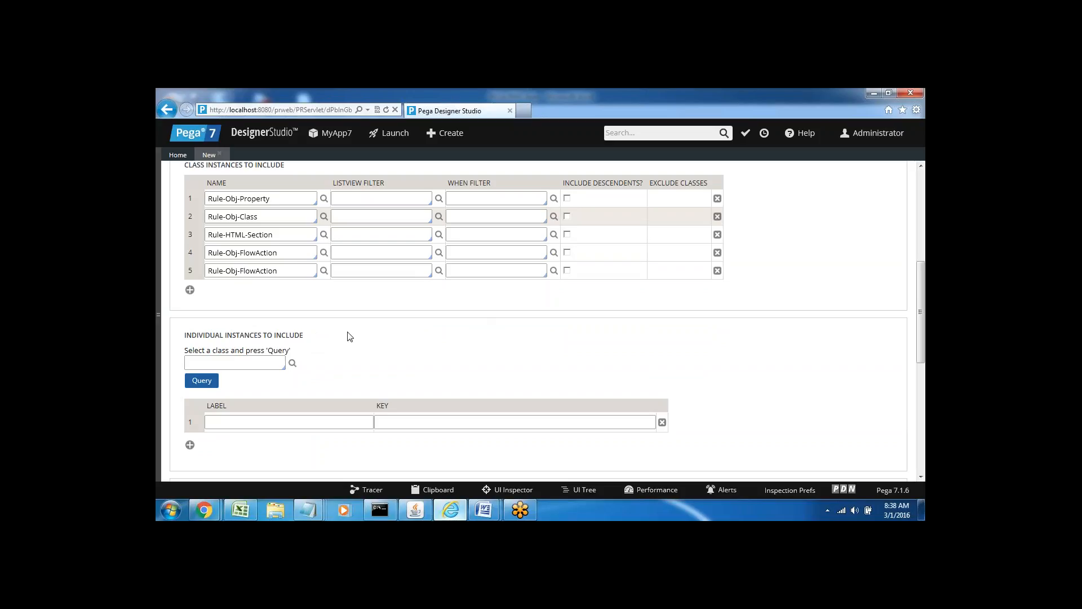
pyautogui.tripleClick(223, 334)
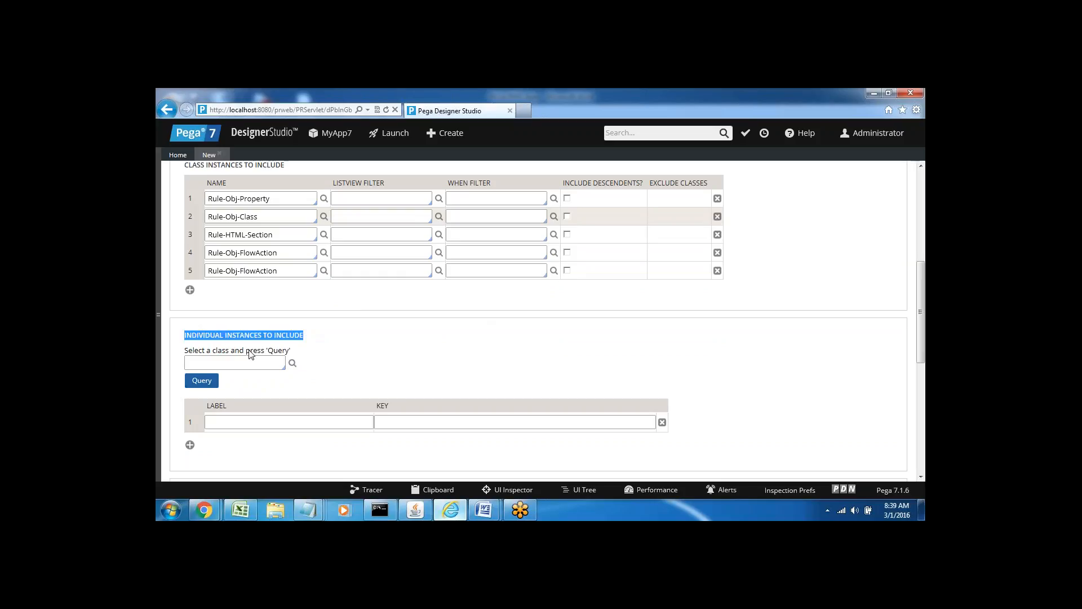
pyautogui.click(334, 342)
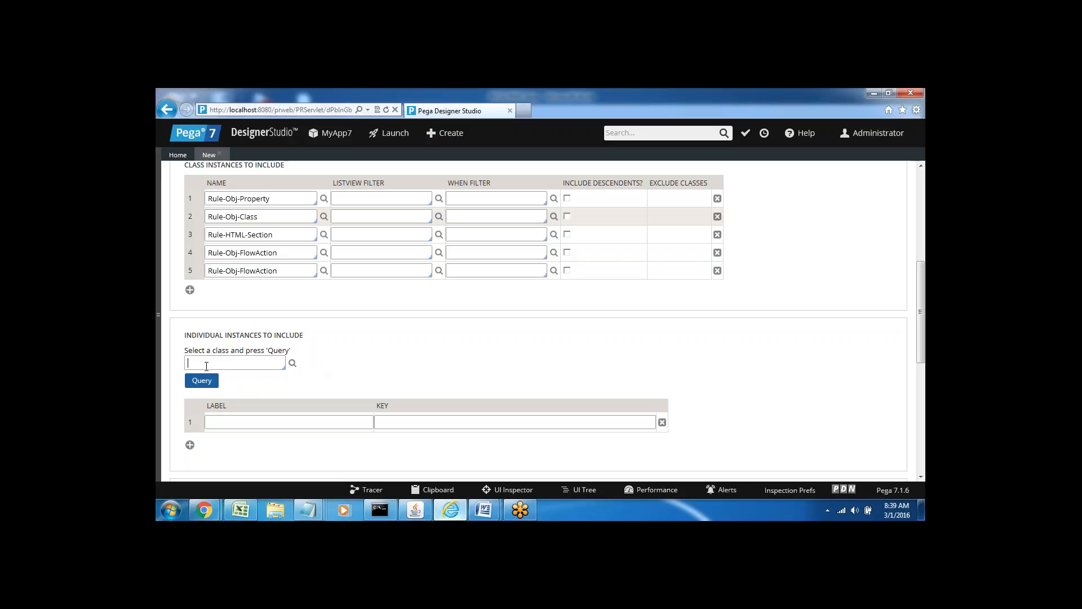
# Expand Bank > Decision > Decision Table in the App Explorer to reveal D_Table01.
pyautogui.click(206, 366)
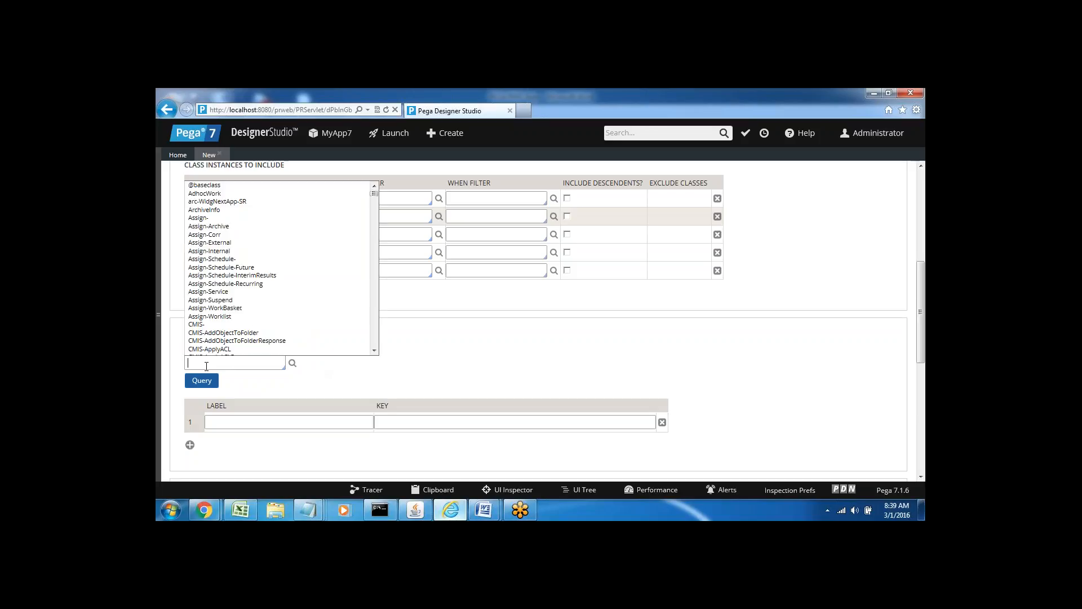
pyautogui.click(159, 314)
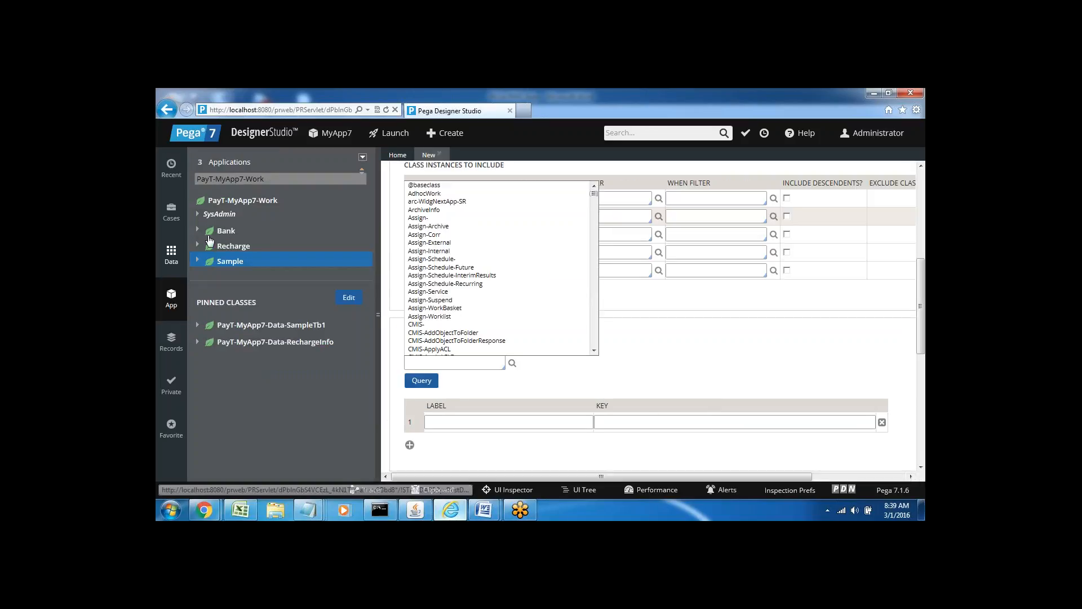
pyautogui.click(198, 261)
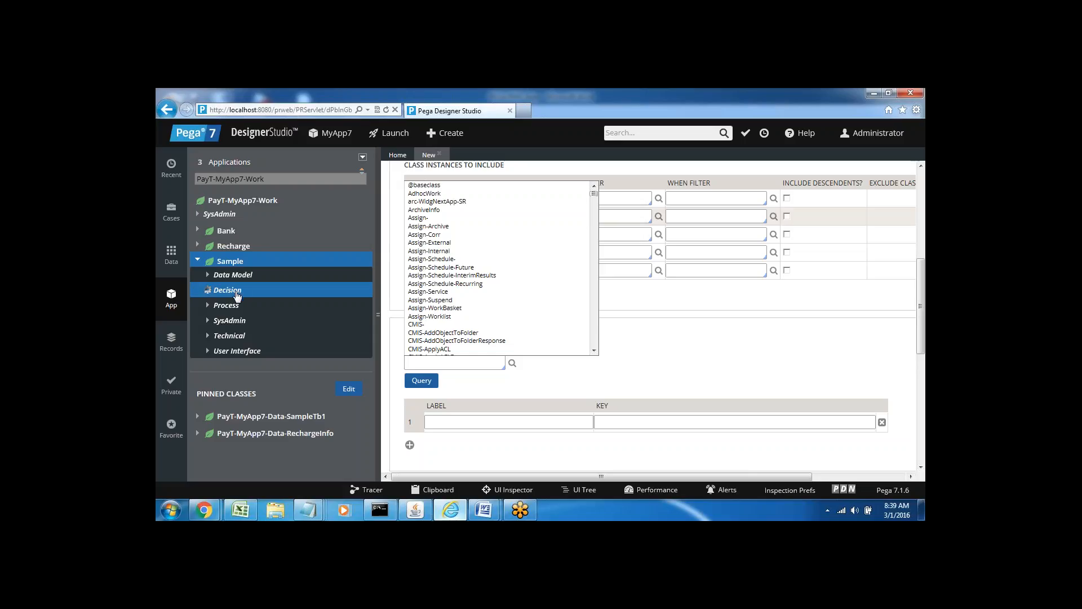
pyautogui.click(236, 293)
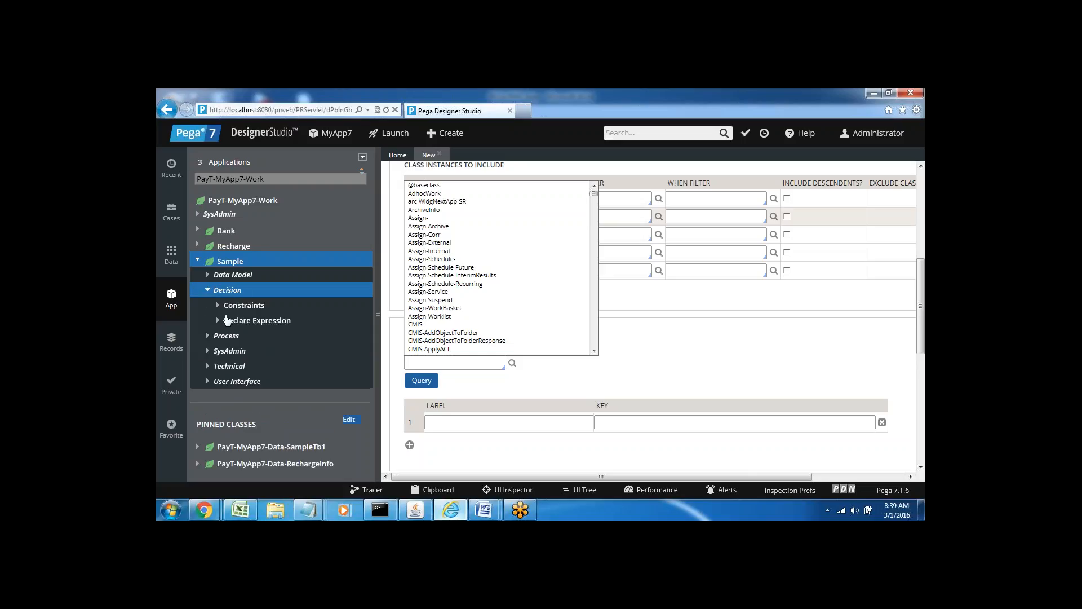
pyautogui.click(208, 291)
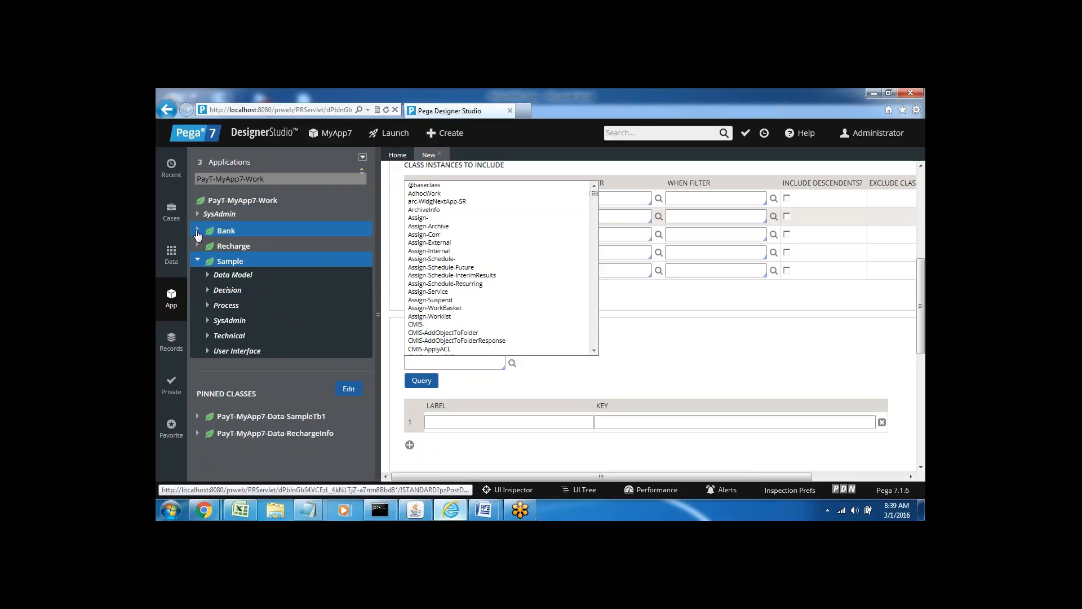
pyautogui.click(197, 231)
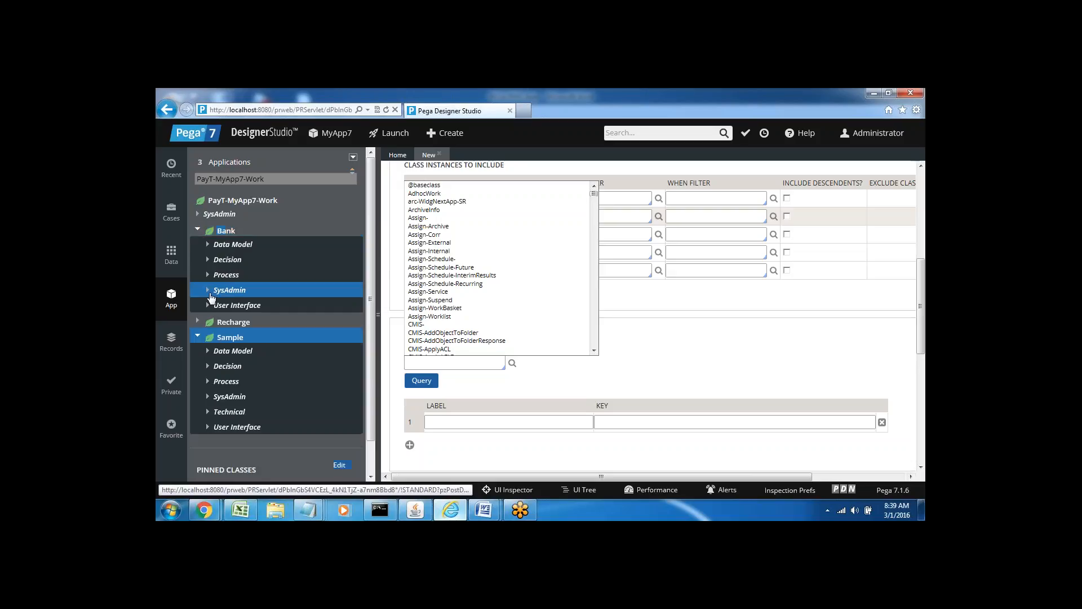
pyautogui.click(207, 260)
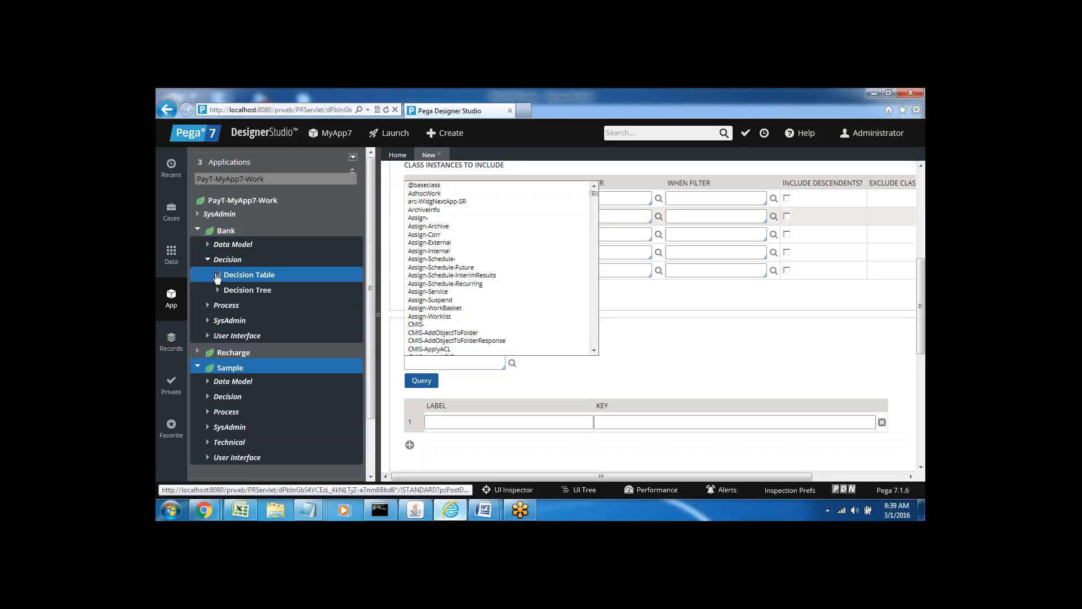
pyautogui.click(217, 275)
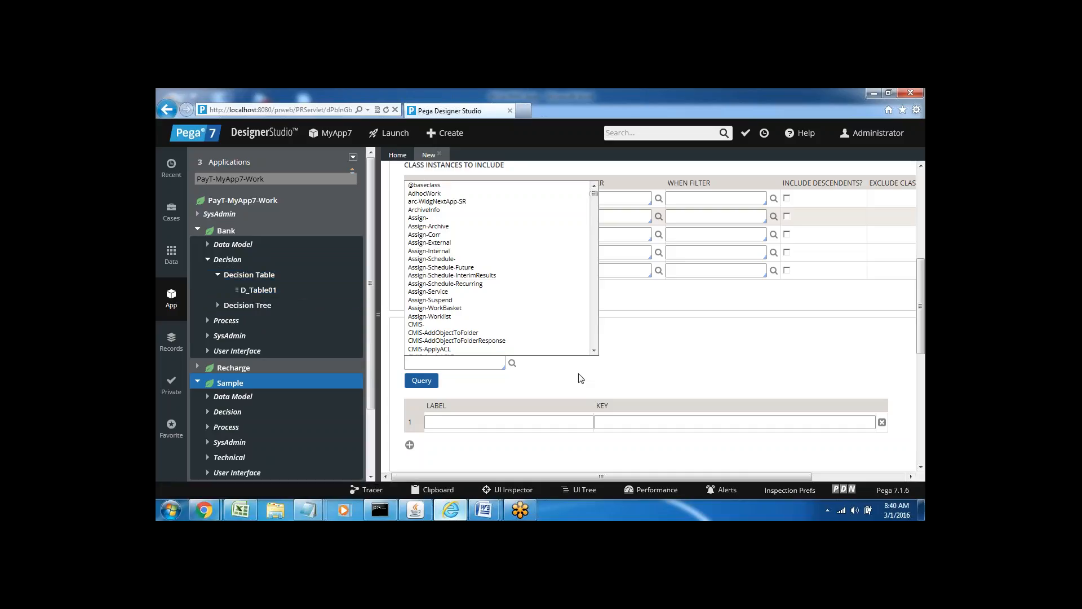
# Enter Rule-Declare-DecisionTable as the individual-instances class from the 'rule-declare' matches and open its definition.
pyautogui.doubleClick(434, 337)
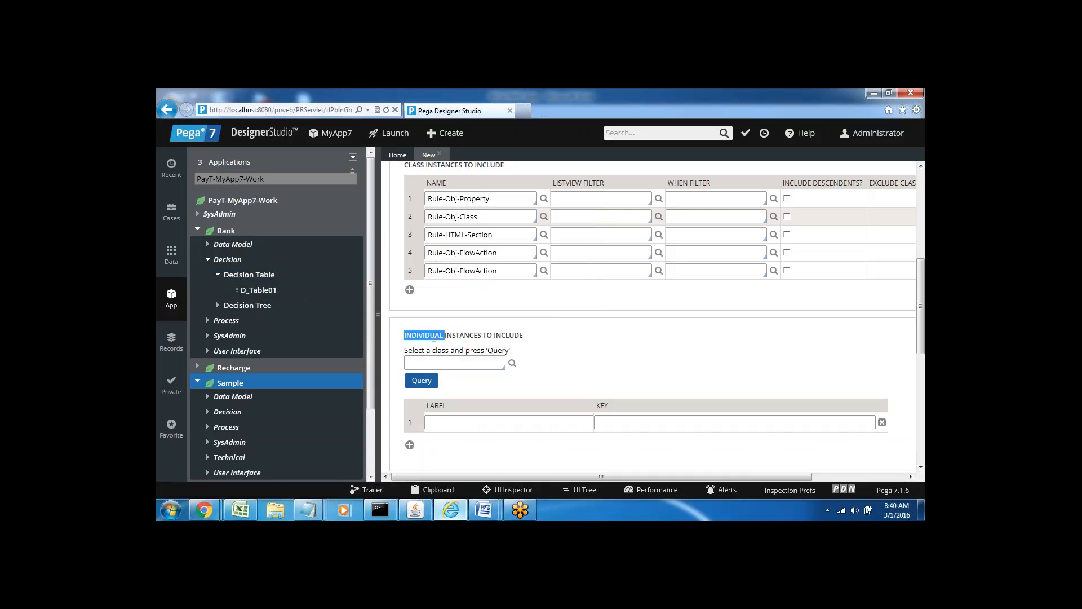
pyautogui.tripleClick(434, 337)
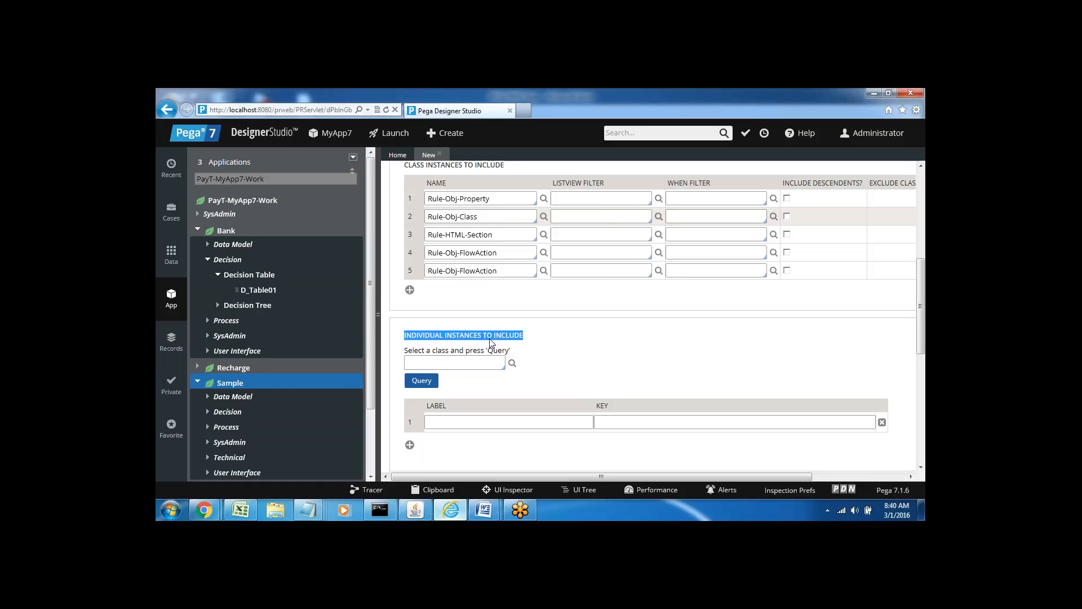
pyautogui.click(435, 364)
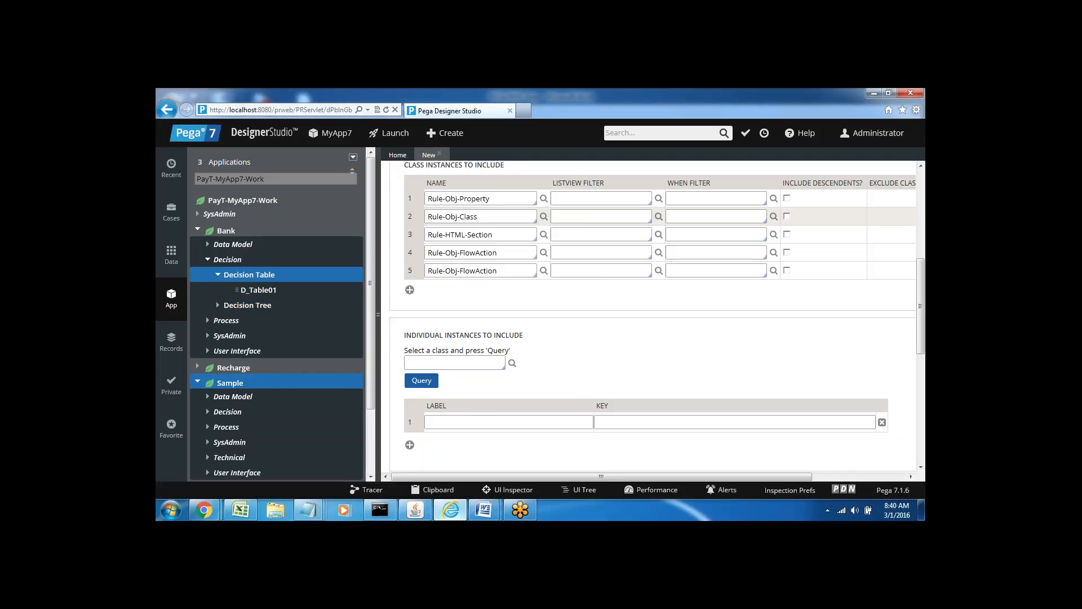
pyautogui.write('rule')
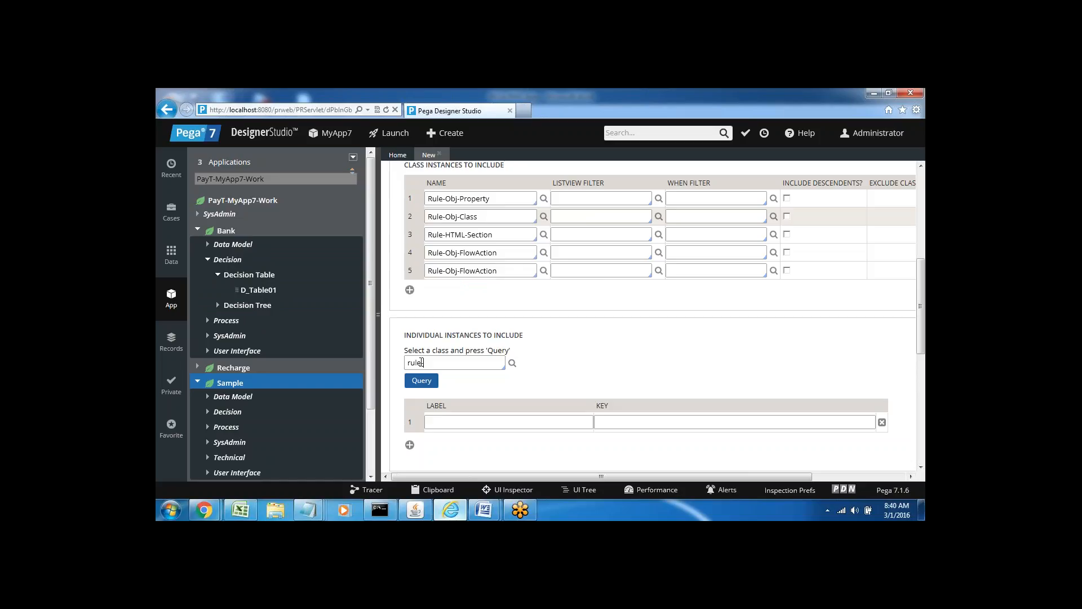
pyautogui.write('-declare')
pyautogui.press('Down')
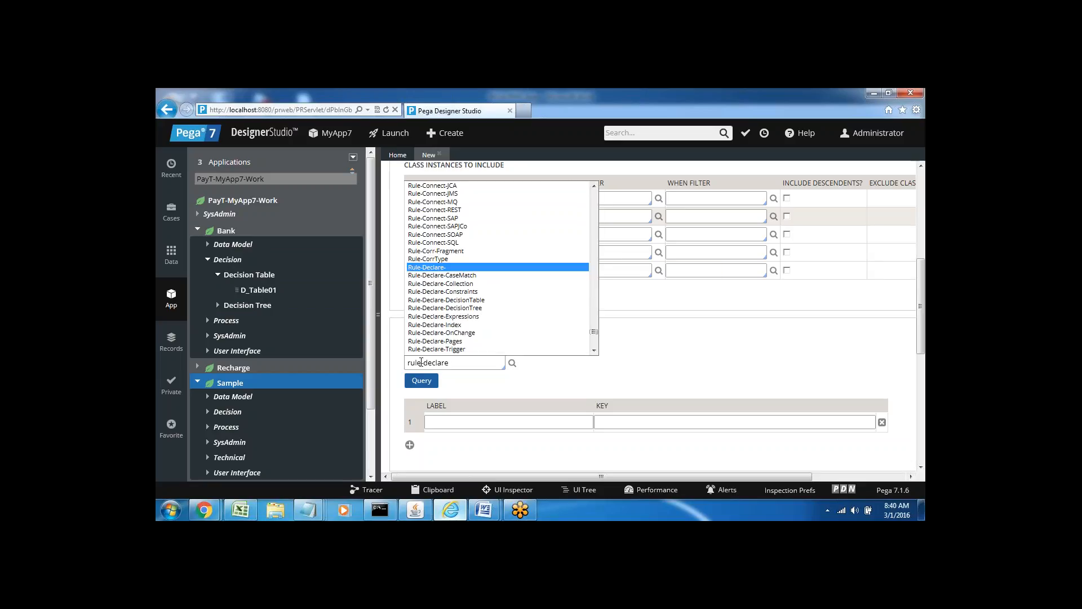
pyautogui.press('Down')
pyautogui.press('Down')
pyautogui.press('Down')
pyautogui.press('Down')
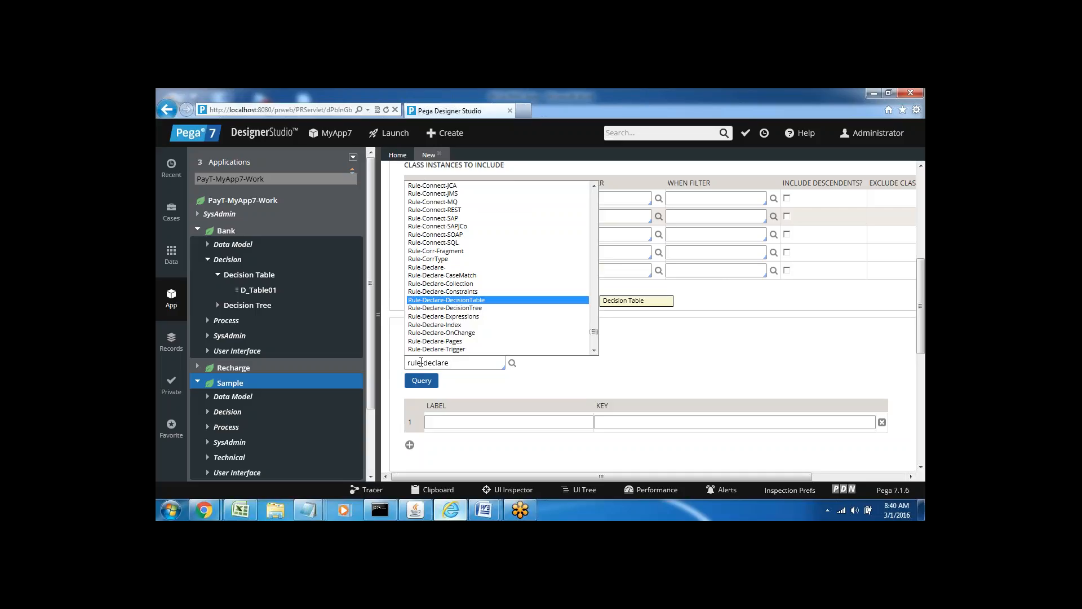
pyautogui.press('Return')
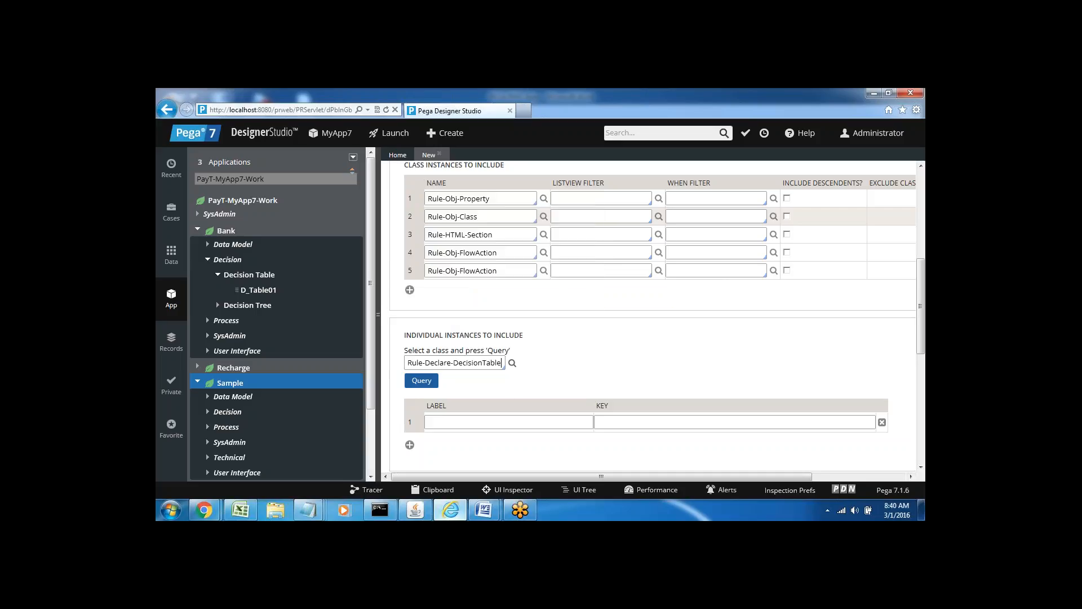
pyautogui.click(512, 365)
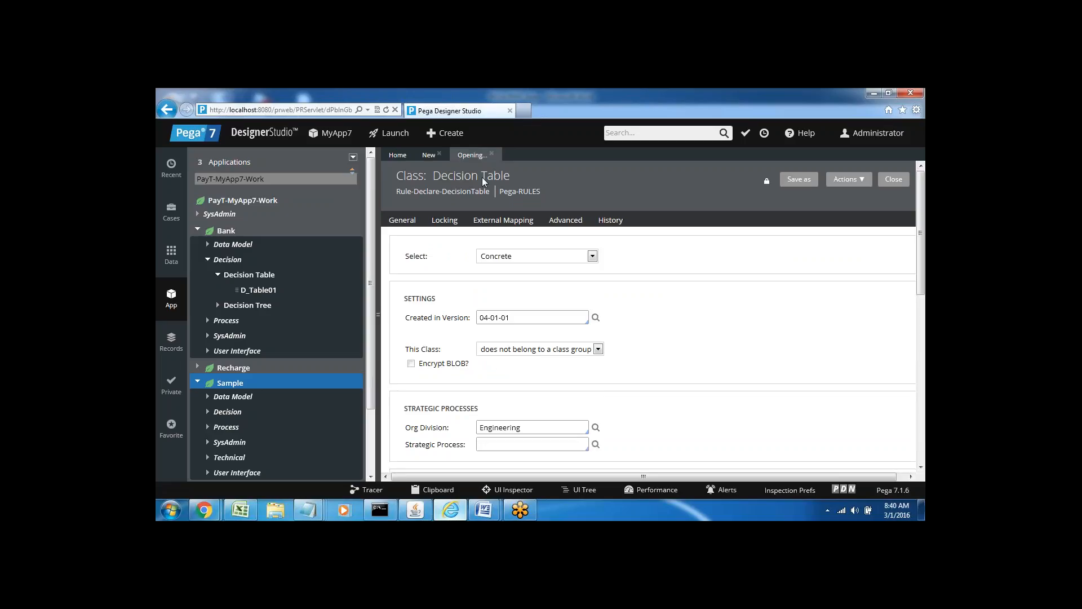
# Back on the product form, query the Rule-Declare-DecisionTable instances.
pyautogui.click(428, 159)
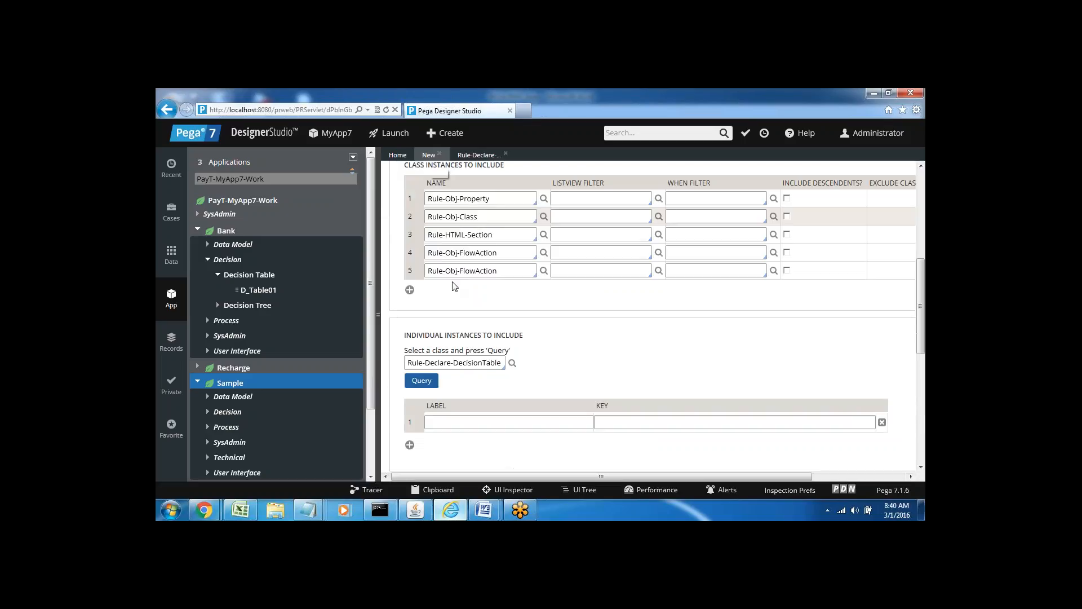
pyautogui.click(421, 381)
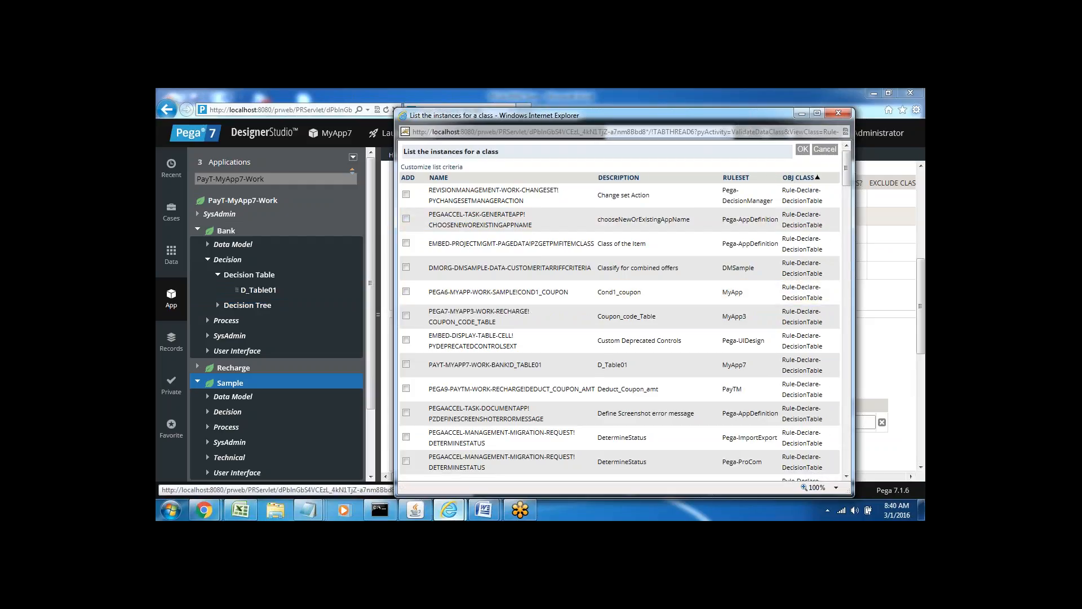
# Tick D_Table01 in the instance list and confirm it as an included instance.
pyautogui.moveTo(847, 178)
pyautogui.mouseDown()
pyautogui.moveTo(848, 204)
pyautogui.moveTo(850, 195)
pyautogui.mouseUp()
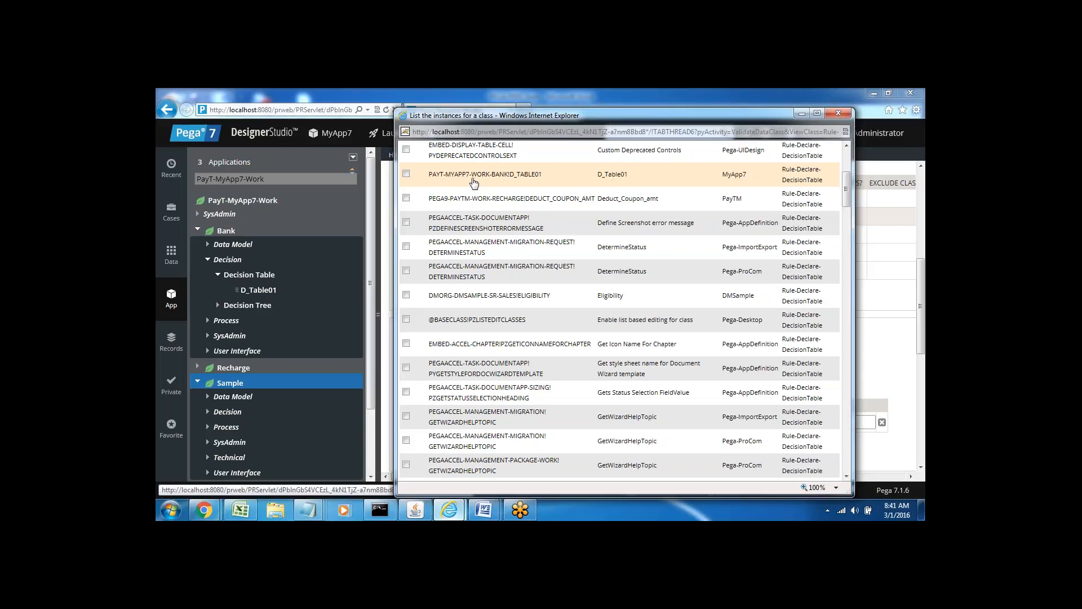
pyautogui.click(406, 174)
pyautogui.moveTo(846, 186); pyautogui.dragTo(846, 164)
pyautogui.click(803, 149)
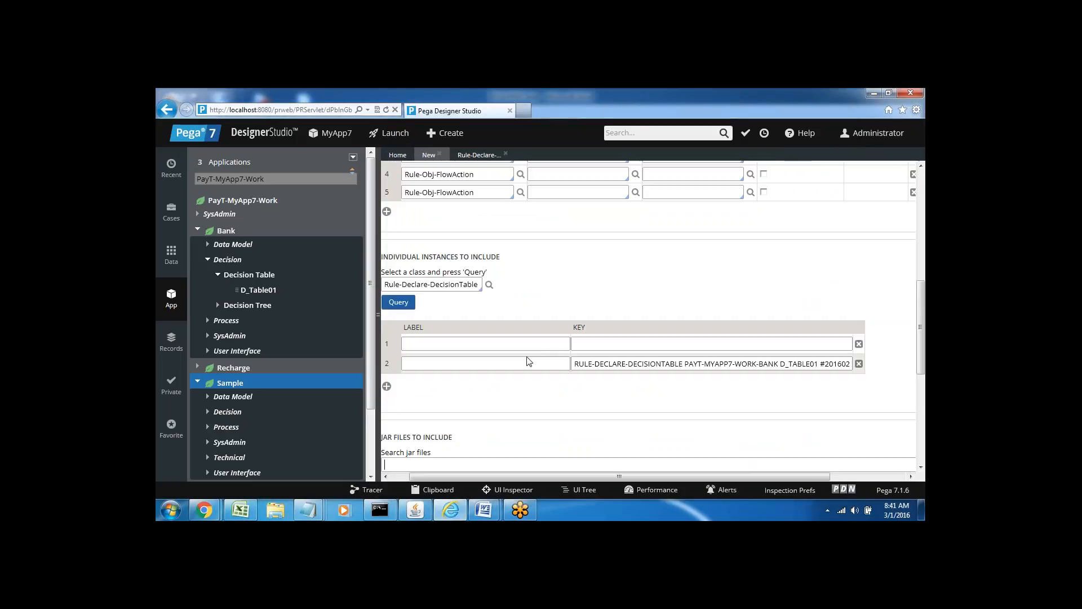
# Delete the empty first instance row, leaving only D_Table01, and bring up the Word windows.
pyautogui.click(859, 344)
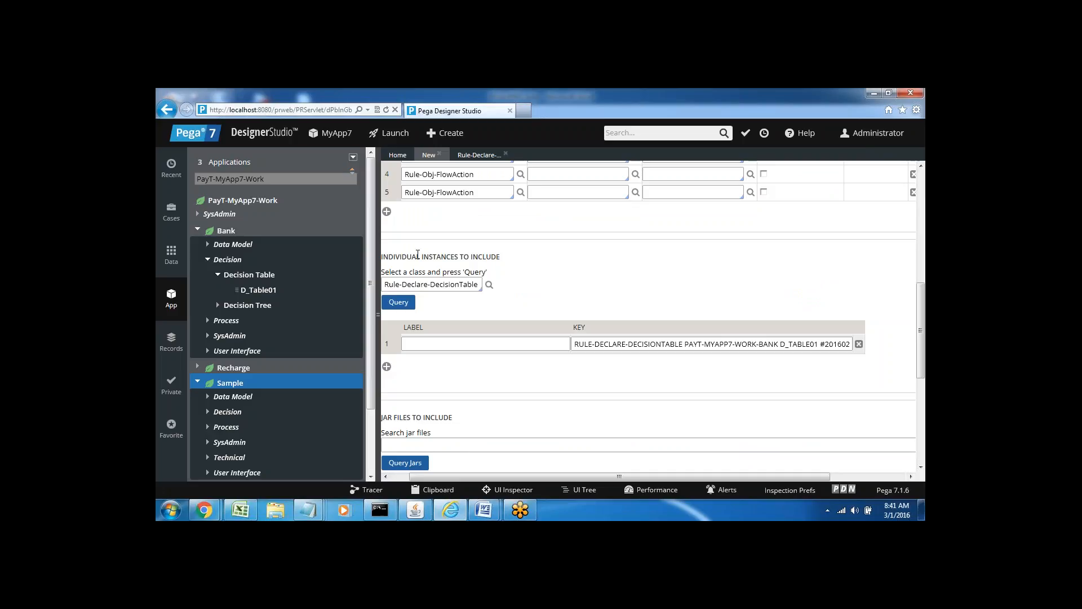
pyautogui.click(483, 510)
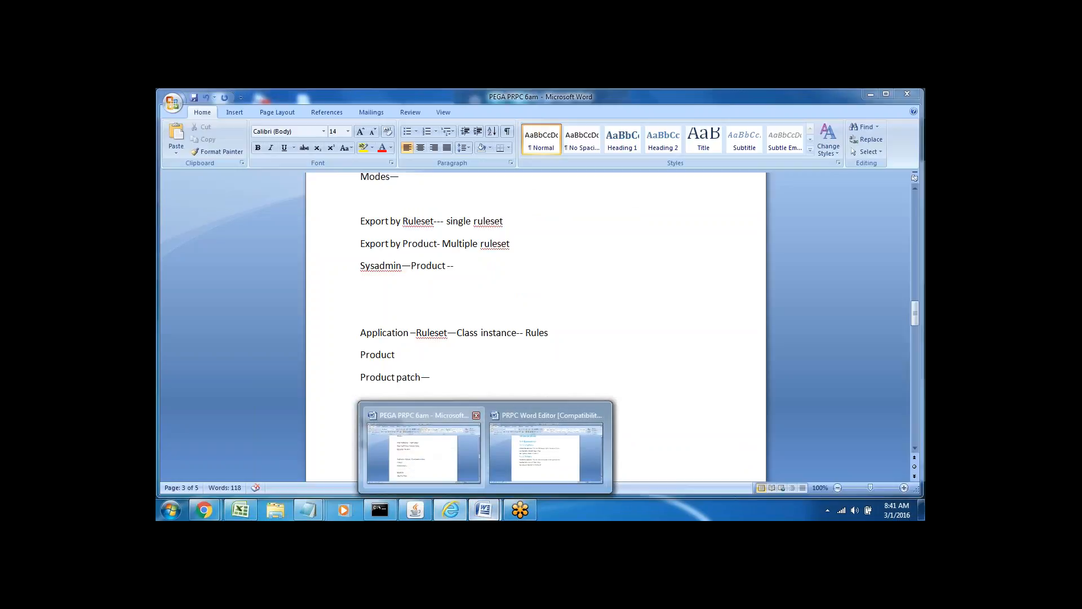
# Review the 'Product patch' line in the PEGA PRPC 6am notes, then return to Designer Studio.
pyautogui.click(424, 454)
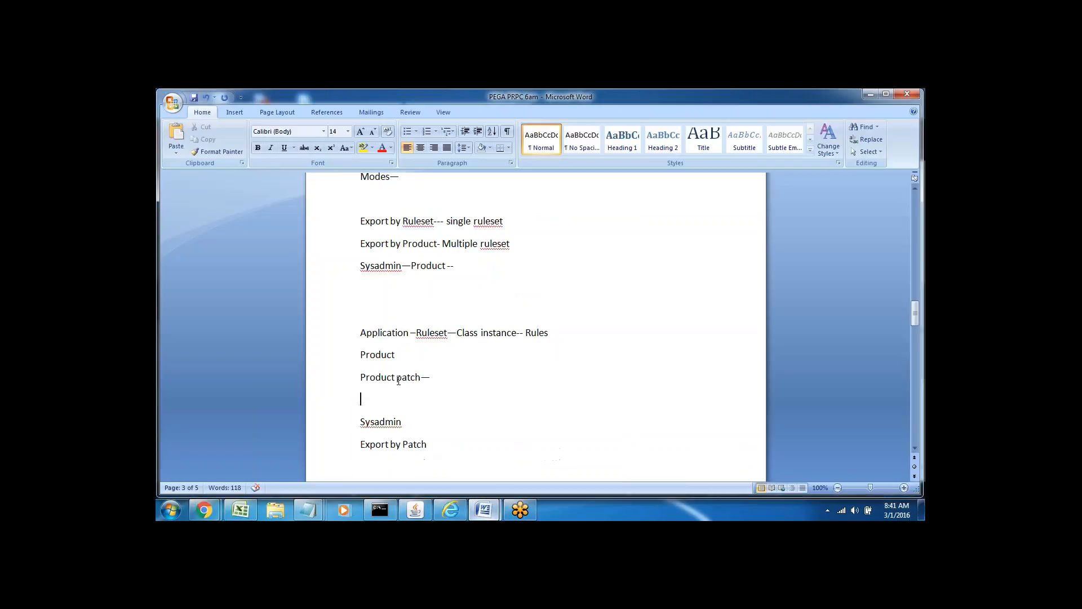
pyautogui.moveTo(365, 377); pyautogui.dragTo(433, 379)
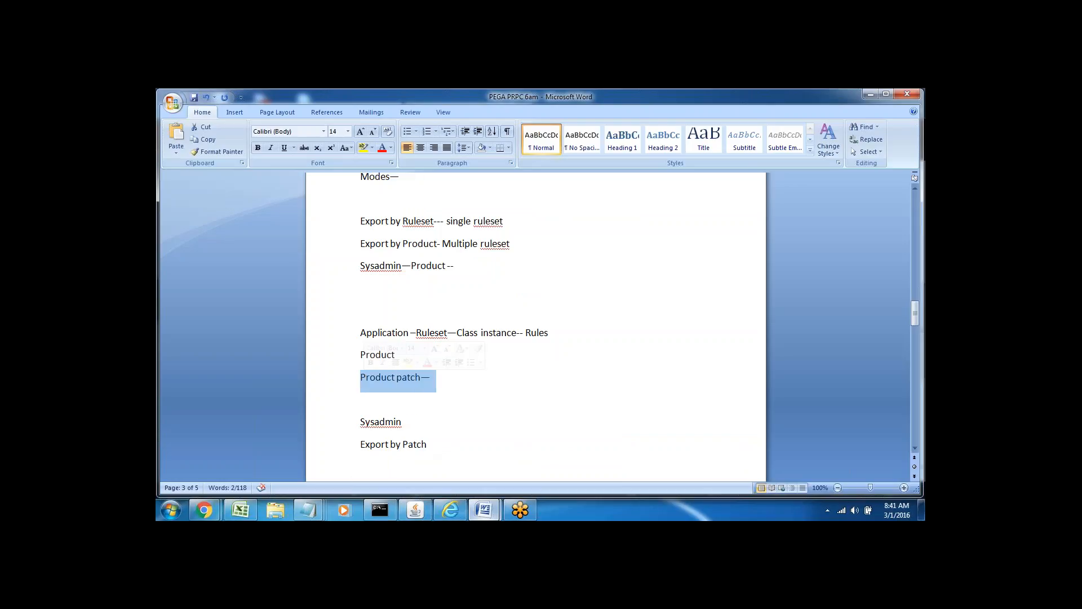
pyautogui.click(414, 394)
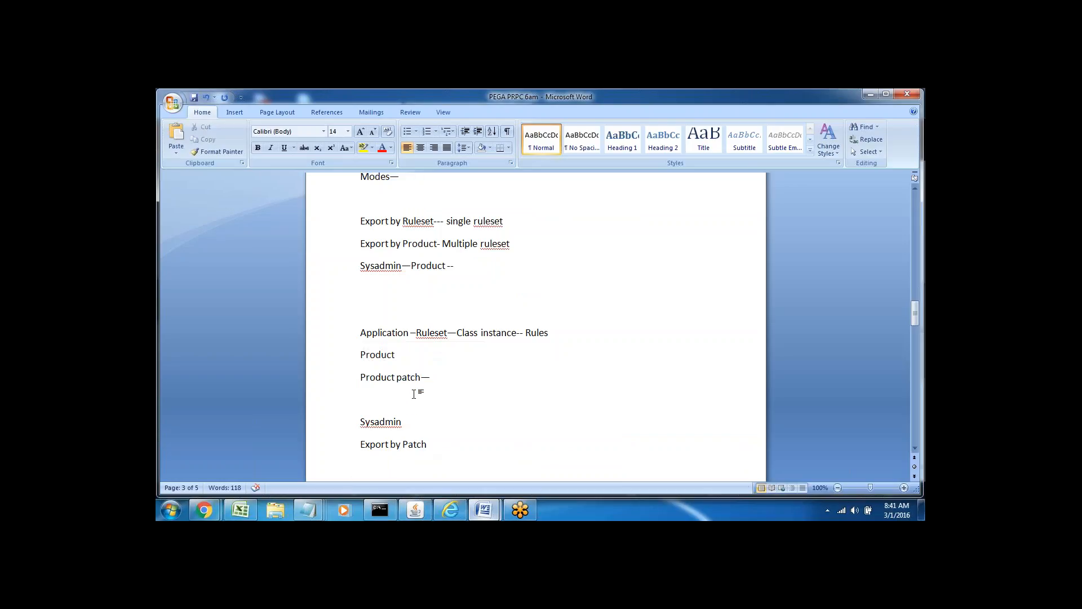
pyautogui.doubleClick(407, 377)
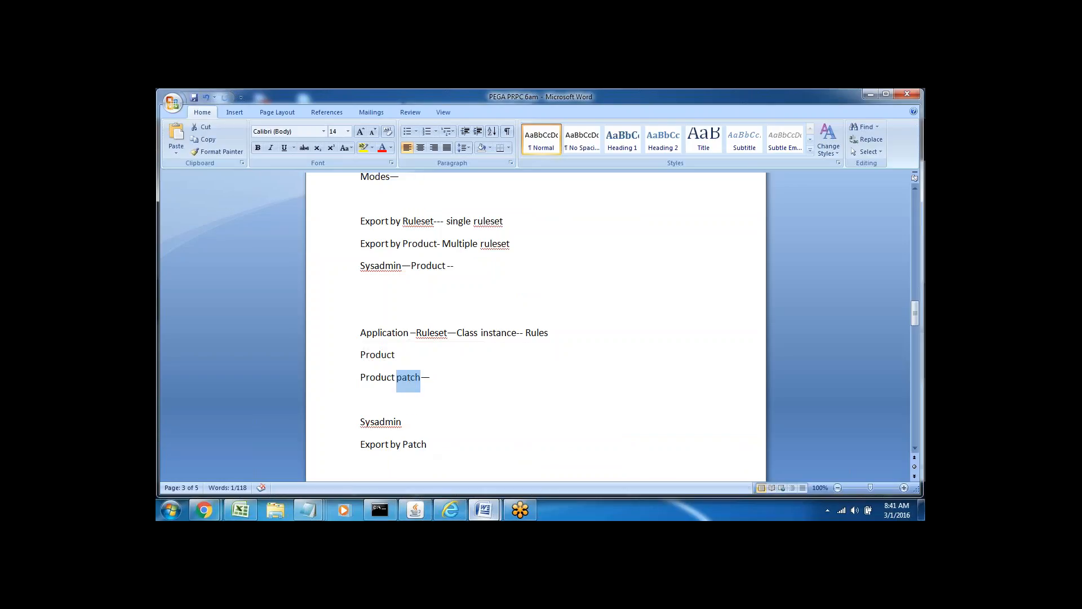
pyautogui.doubleClick(380, 377)
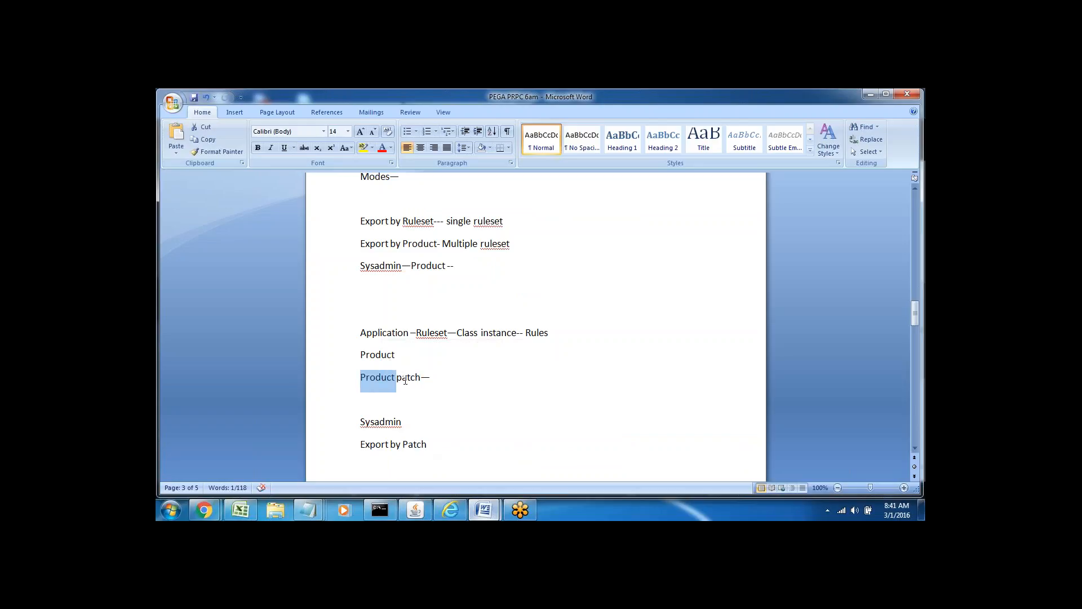
pyautogui.moveTo(450, 510)
pyautogui.click(422, 451)
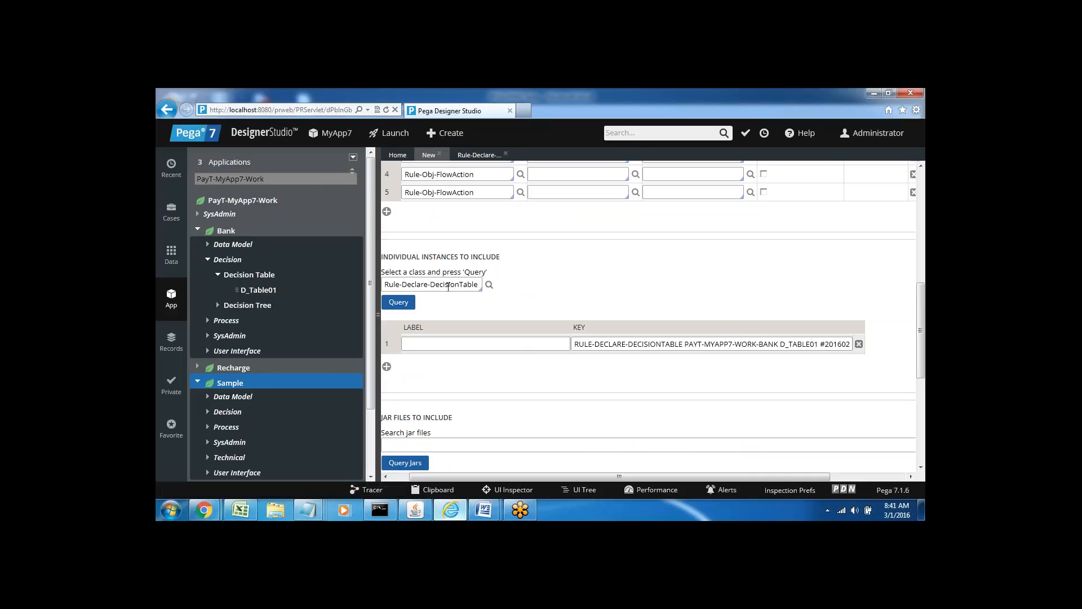
# Remove the D_Table01 instance key and hide the application explorer panel.
pyautogui.click(859, 344)
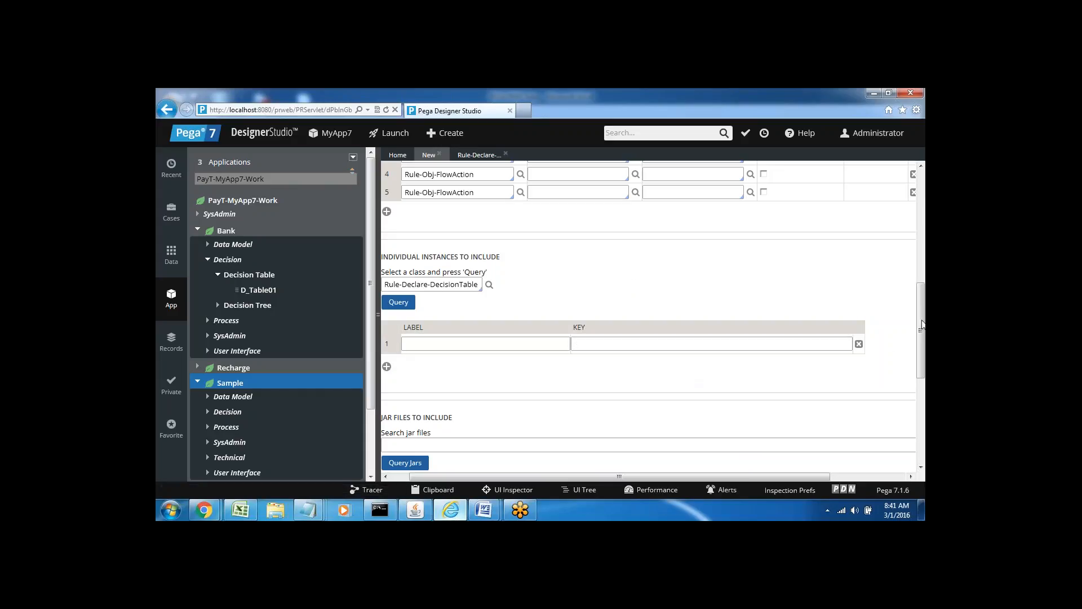
pyautogui.moveTo(923, 328); pyautogui.dragTo(922, 349)
pyautogui.scroll(-1, 922, 349)
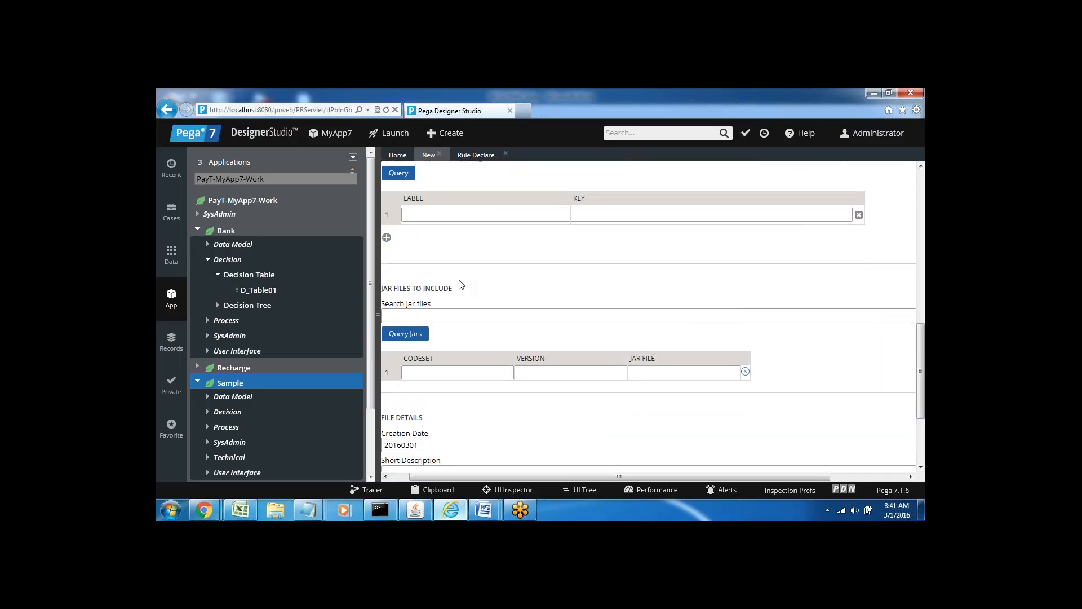
pyautogui.click(377, 315)
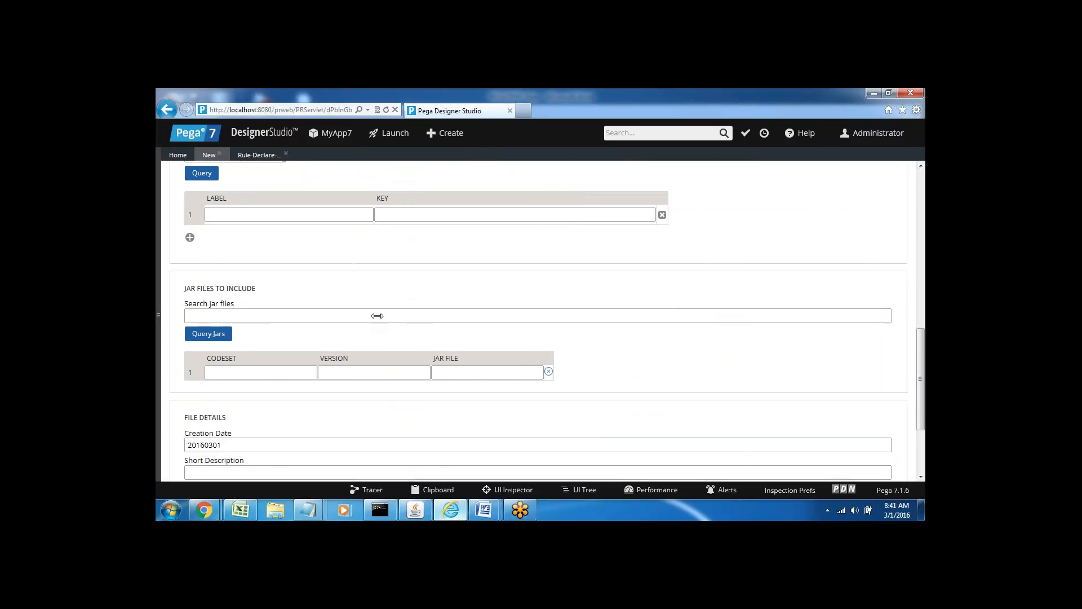
# Query the available jar files, which finds none, and close the instances list without adding any.
pyautogui.click(194, 315)
pyautogui.doubleClick(189, 288)
pyautogui.click(211, 316)
pyautogui.click(202, 337)
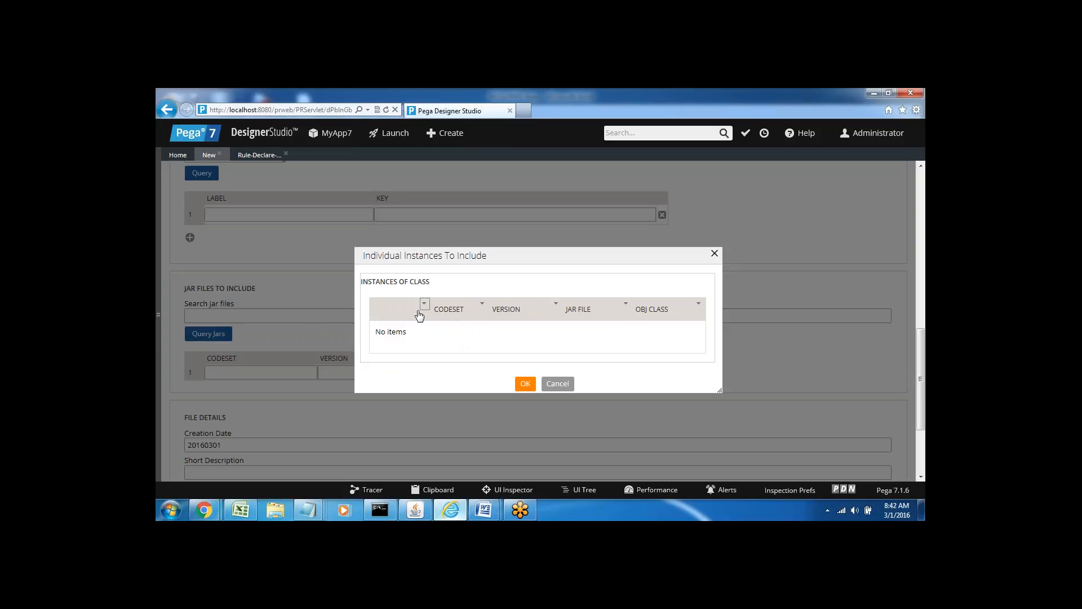
pyautogui.click(714, 255)
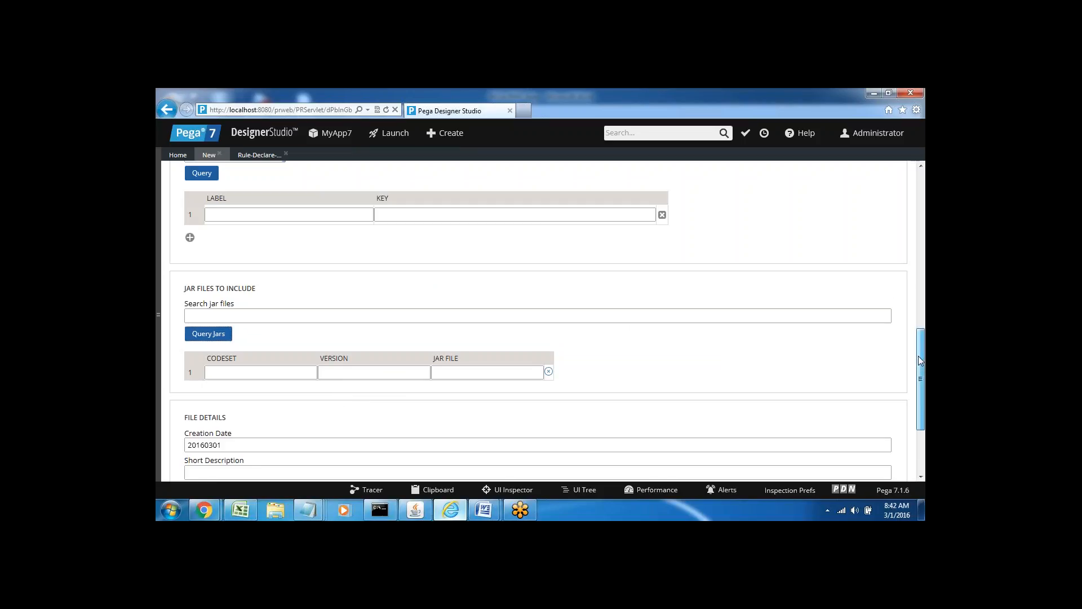
pyautogui.moveTo(920, 360); pyautogui.dragTo(923, 415)
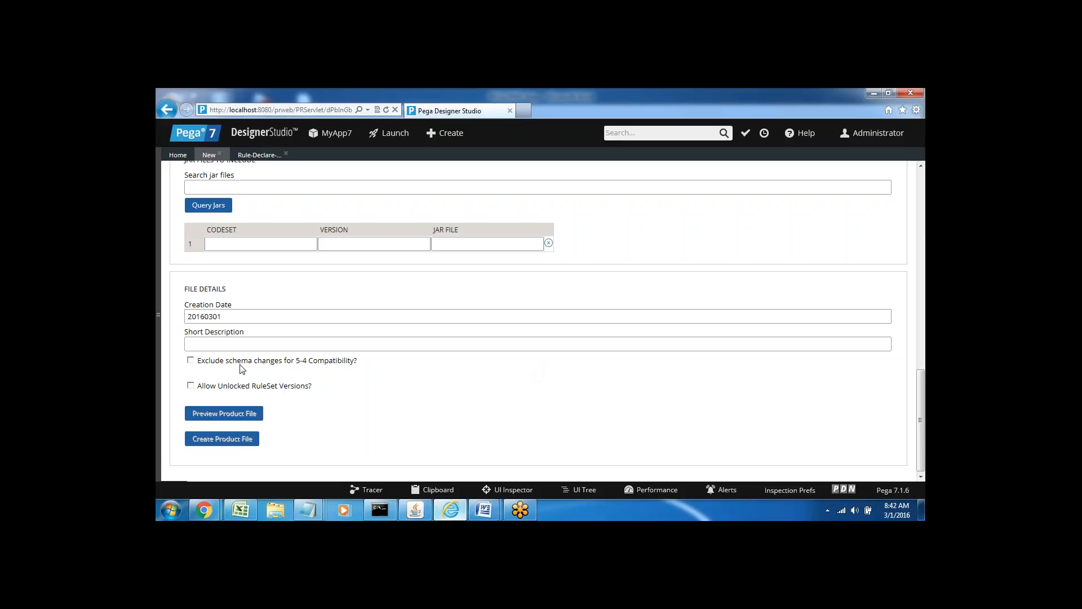
# Enable Allow Unlocked RuleSet Versions and save the HGF product rule.
pyautogui.click(192, 386)
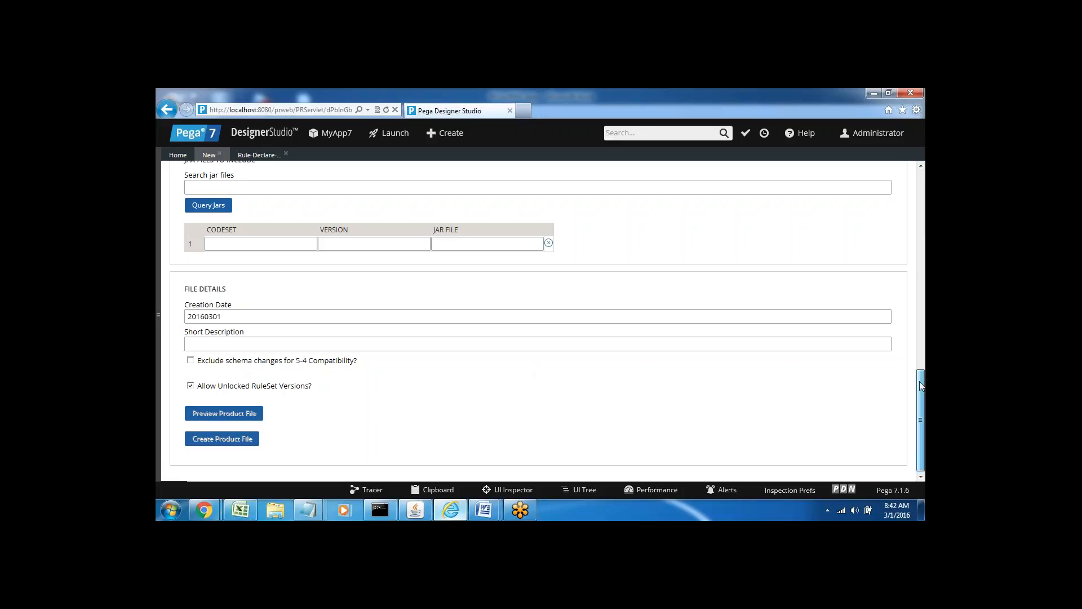
pyautogui.moveTo(921, 389); pyautogui.dragTo(924, 180)
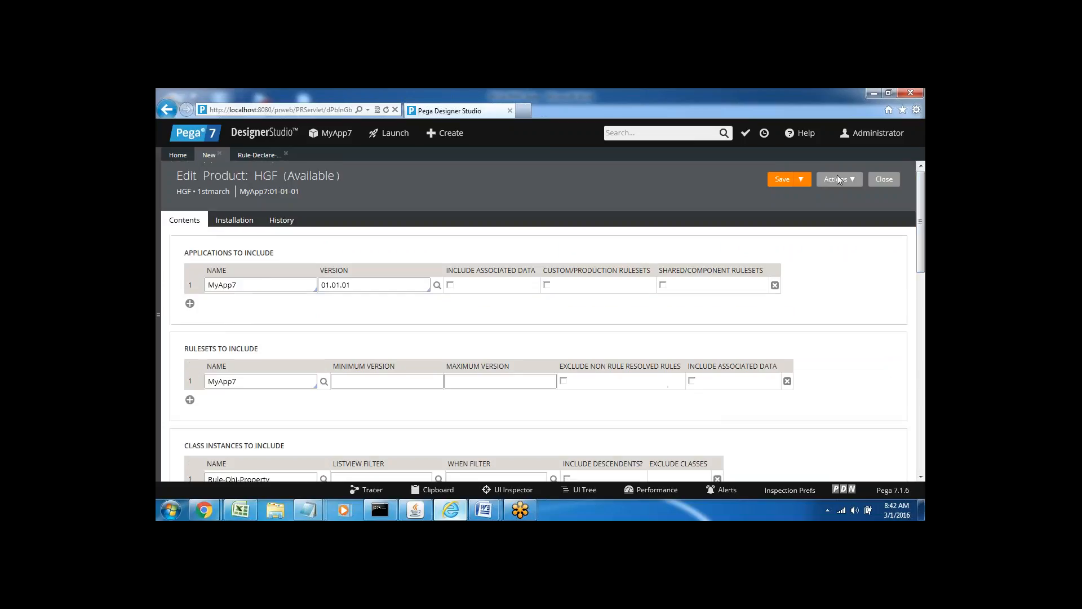
pyautogui.click(779, 181)
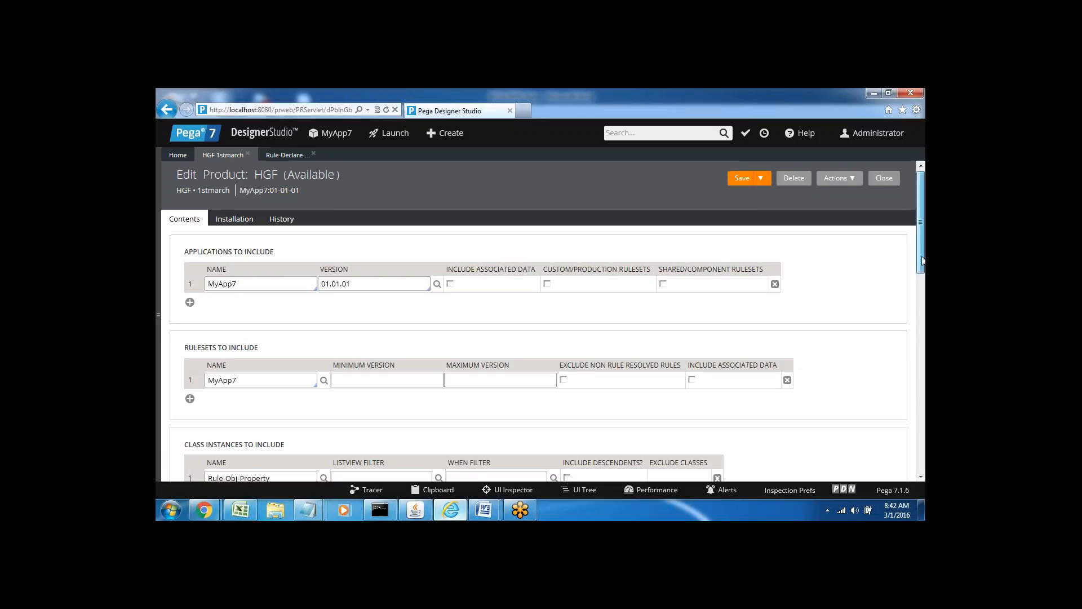
pyautogui.moveTo(923, 244); pyautogui.dragTo(922, 448)
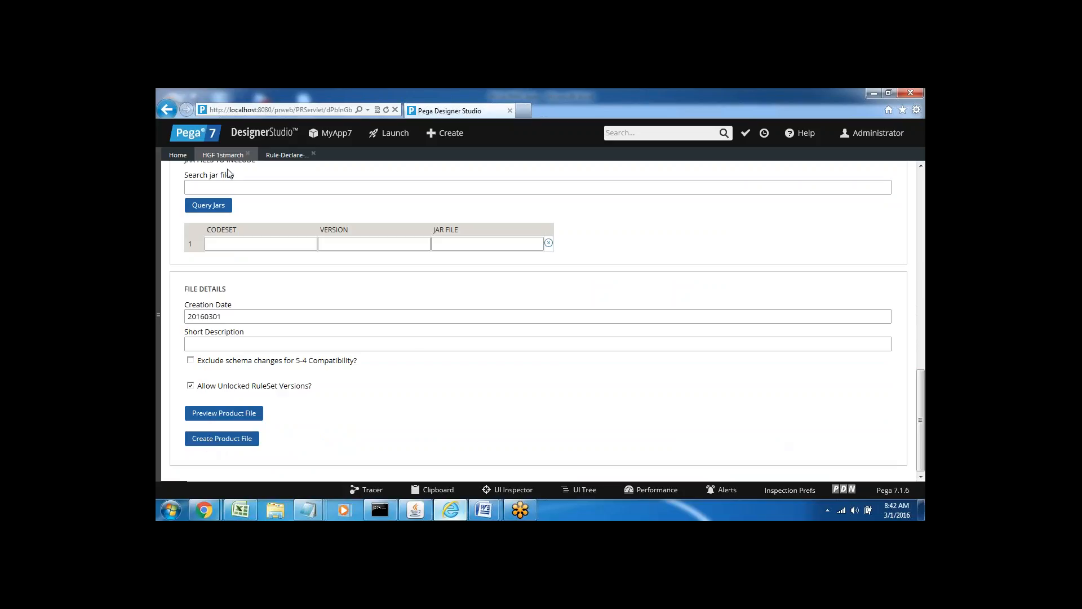
# Export product HGF 1stmarch By Product to file fgfg from Application Distribution, then return to HGF.
pyautogui.click(253, 136)
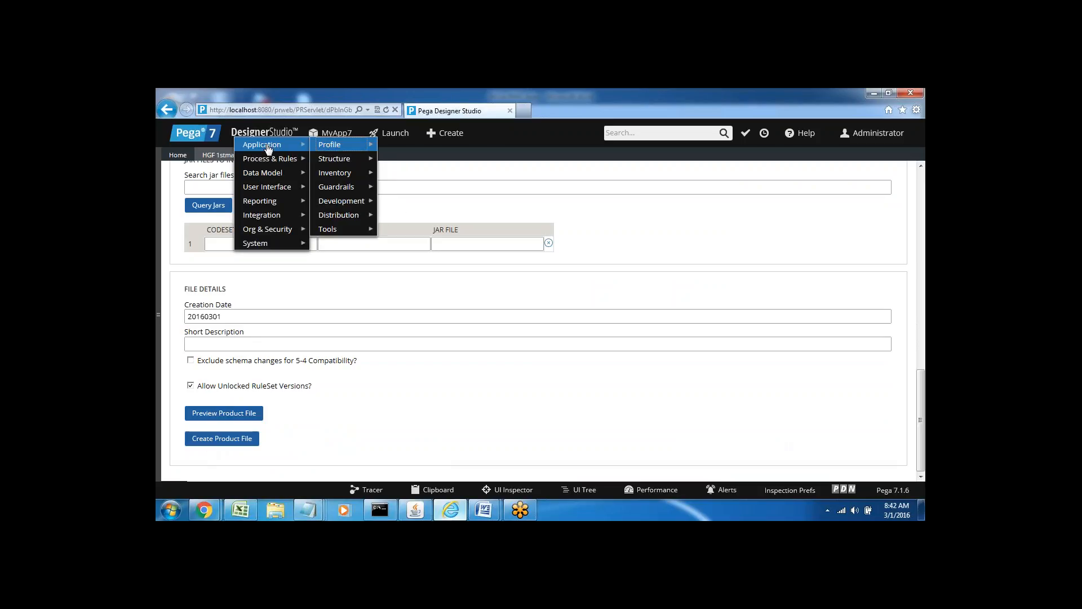
pyautogui.moveTo(346, 217)
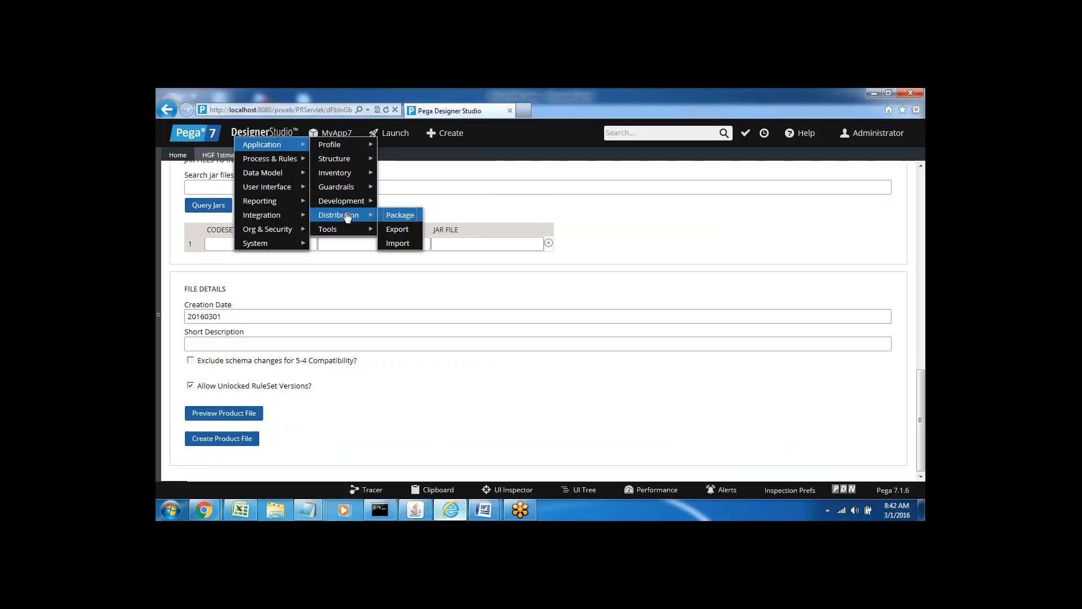
pyautogui.click(397, 232)
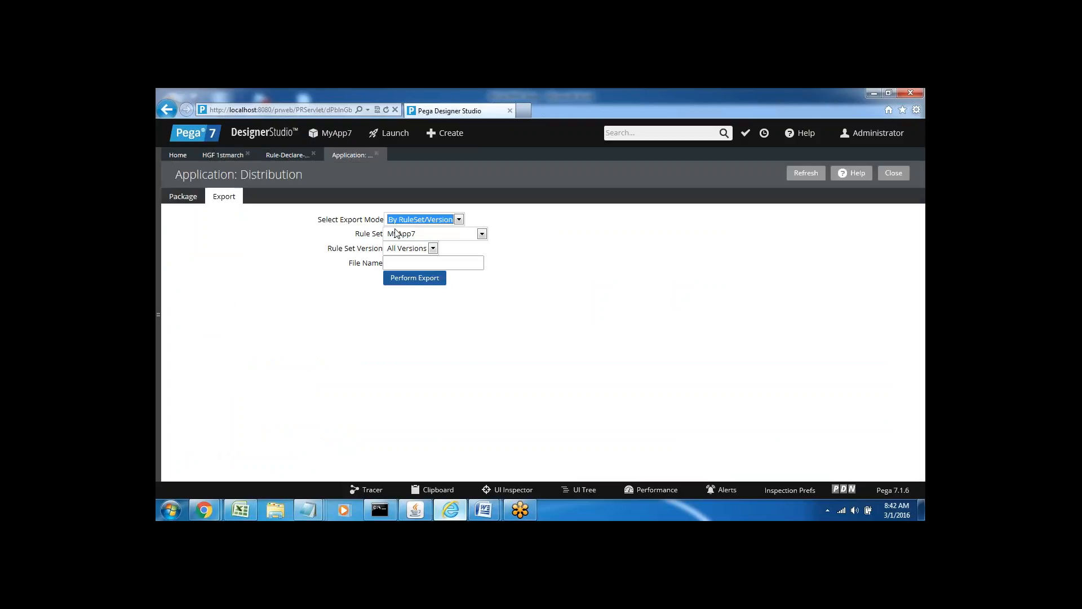
pyautogui.click(426, 219)
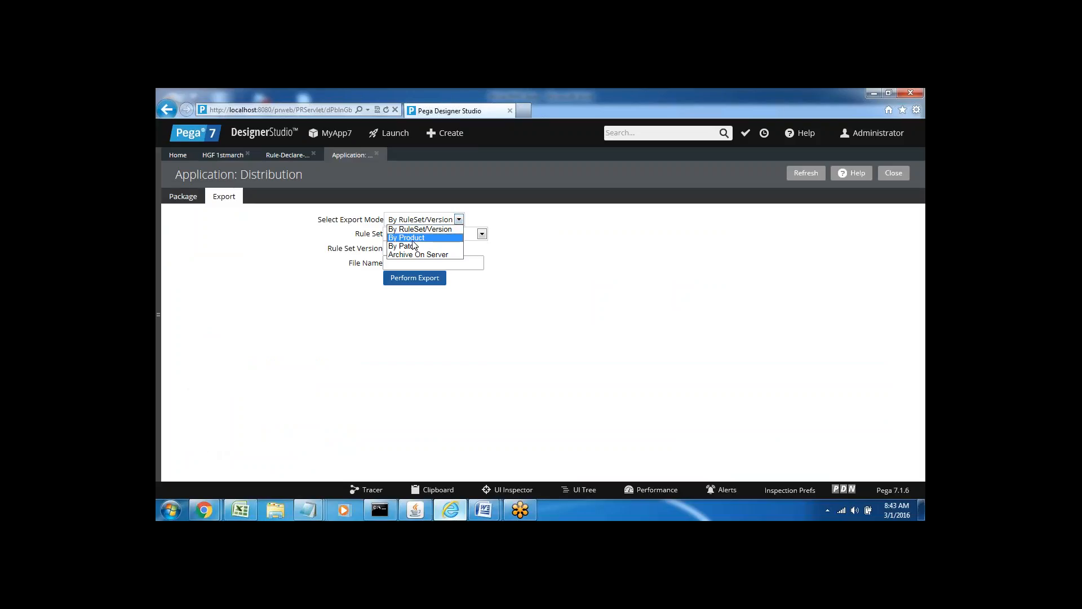
pyautogui.click(411, 239)
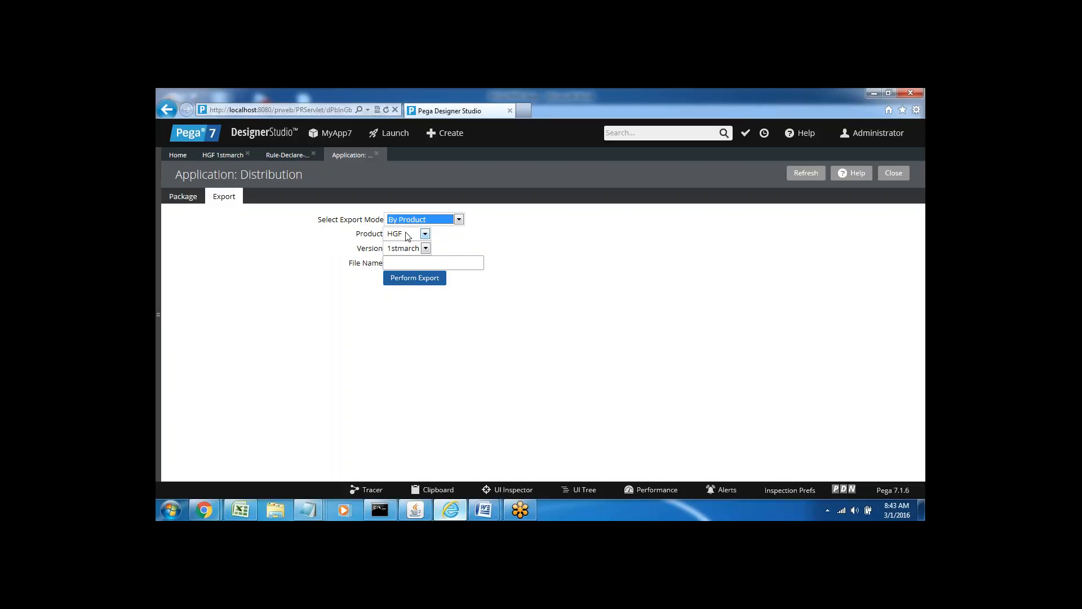
pyautogui.click(414, 263)
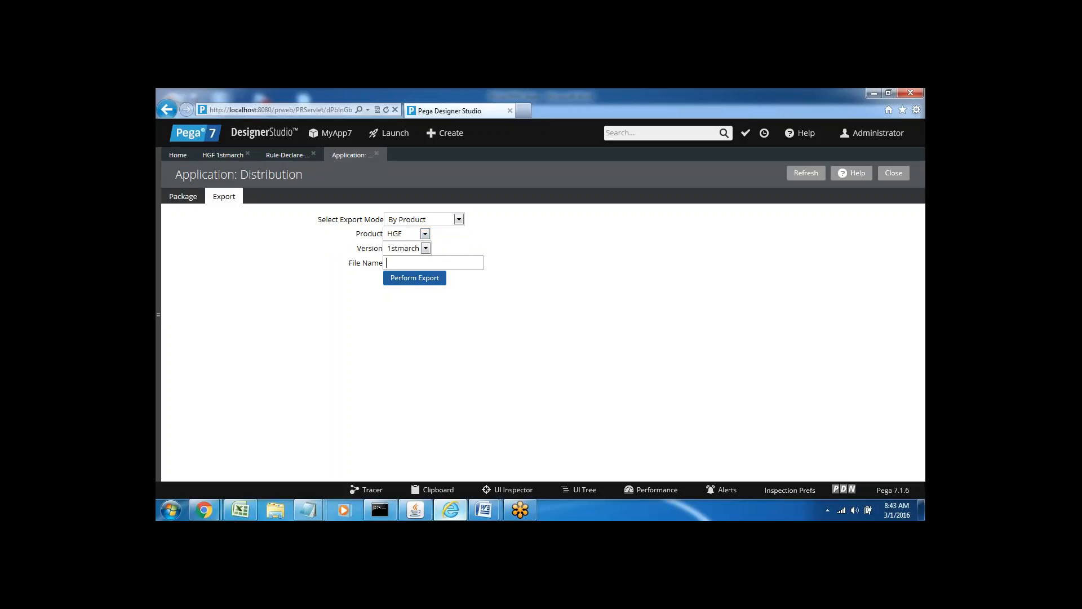
pyautogui.write('fgfg')
pyautogui.click(416, 278)
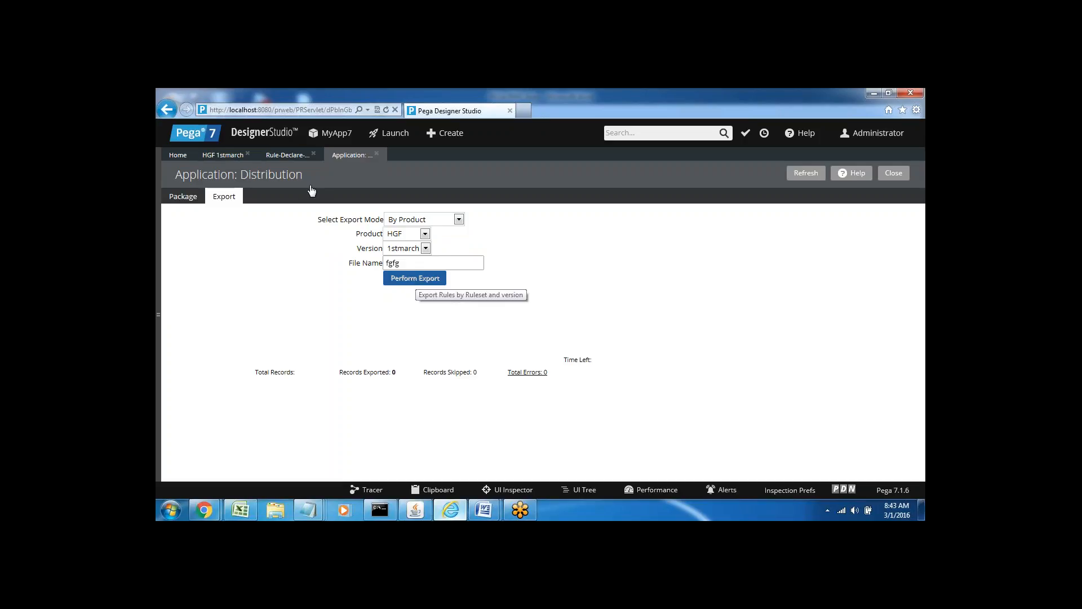
pyautogui.click(283, 158)
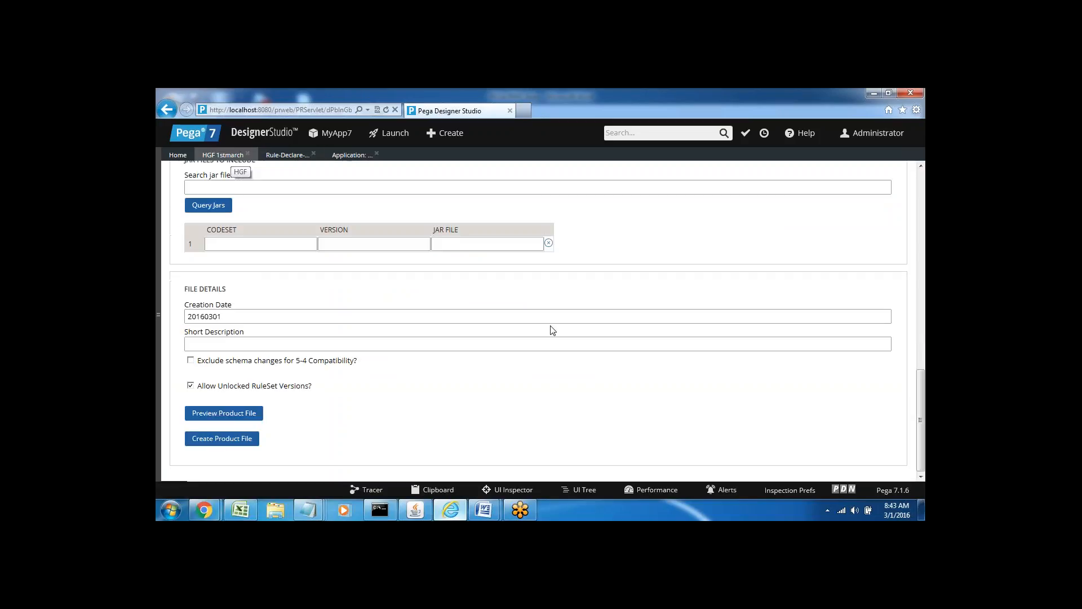
# Create HGF product file 'gfhl' and minimize its export progress window.
pyautogui.click(207, 444)
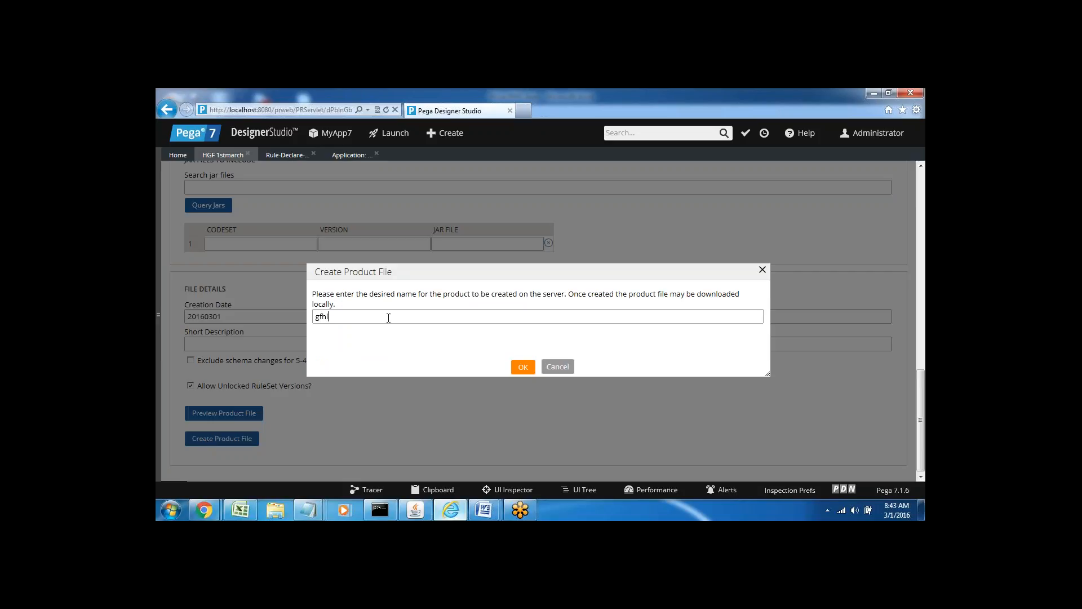
pyautogui.write('gfhl')
pyautogui.click(523, 366)
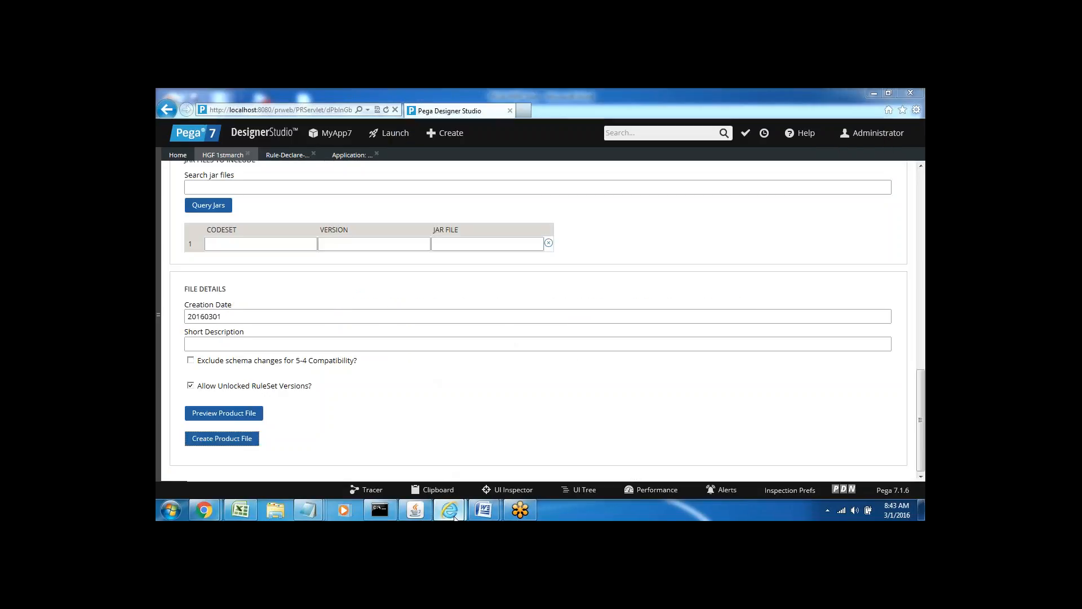
pyautogui.moveTo(454, 517)
pyautogui.click(507, 457)
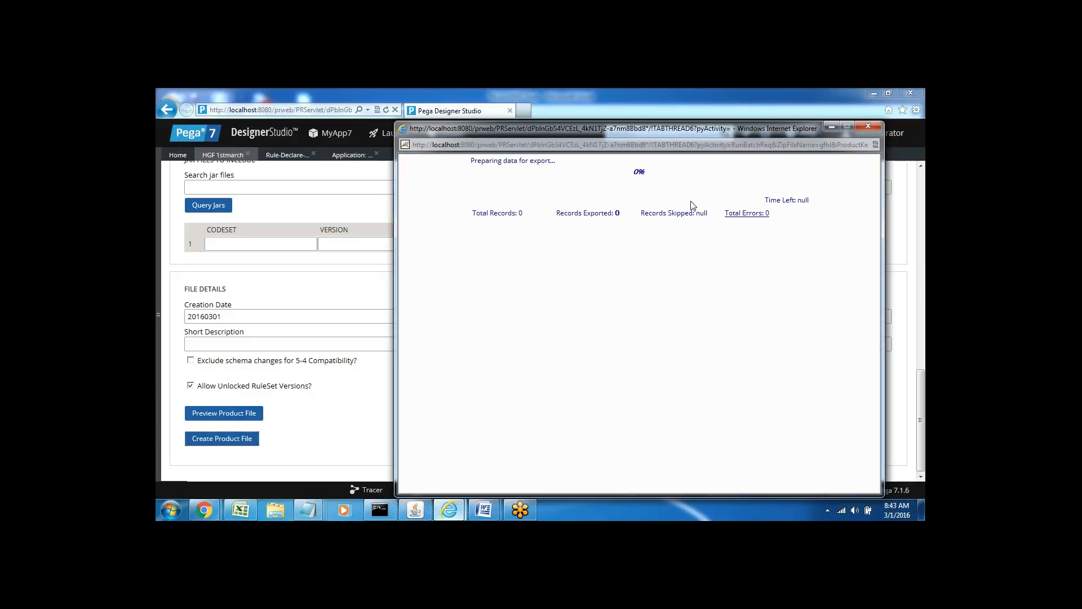
pyautogui.click(831, 126)
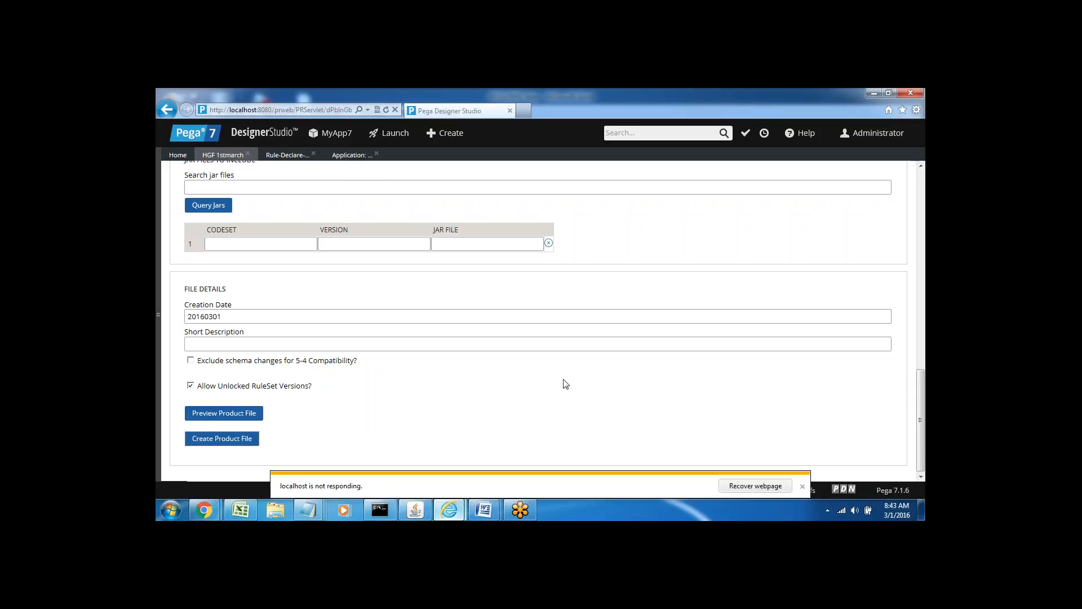
# Dismiss the localhost not-responding notice and recover the Designer Studio page, retrying once.
pyautogui.click(802, 484)
pyautogui.click(763, 488)
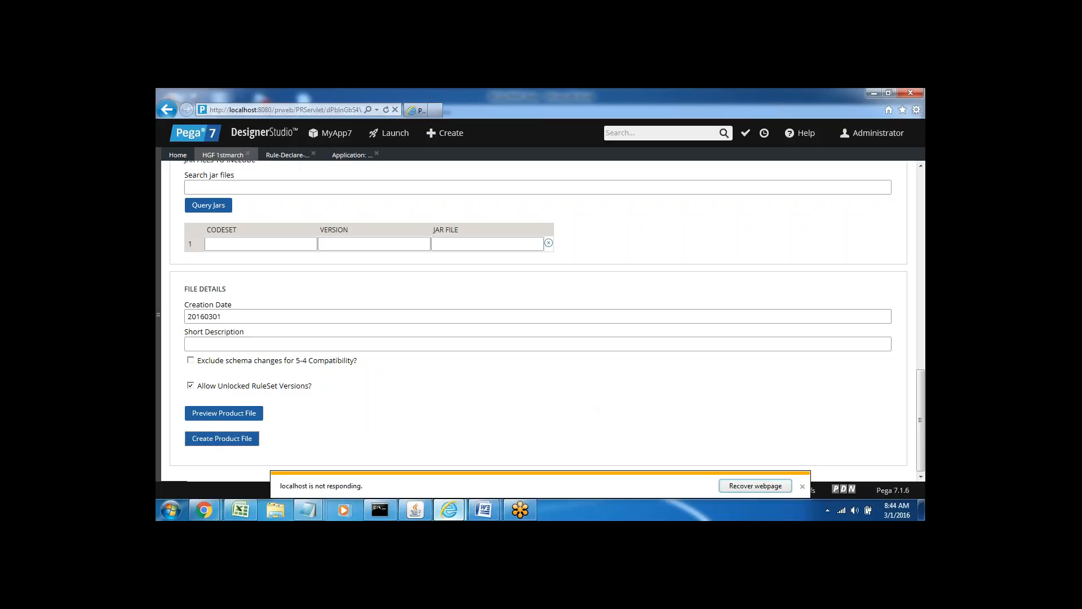
pyautogui.click(755, 485)
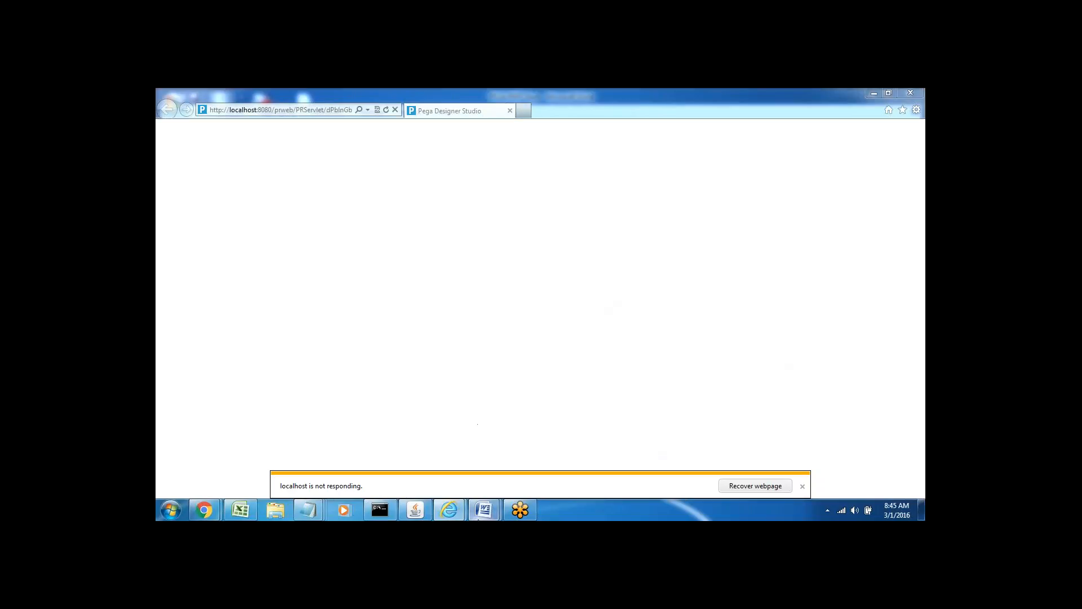
# Review the Product patch line in the PEGA PRPC 6am Word notes, then minimize Word.
pyautogui.moveTo(478, 510)
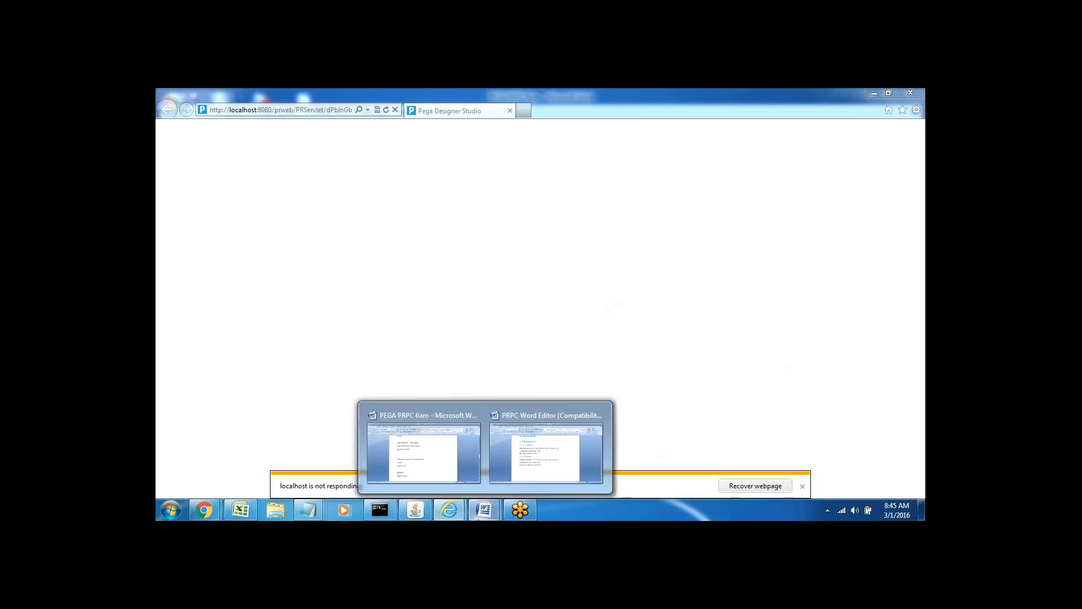
pyautogui.click(432, 456)
pyautogui.click(375, 386)
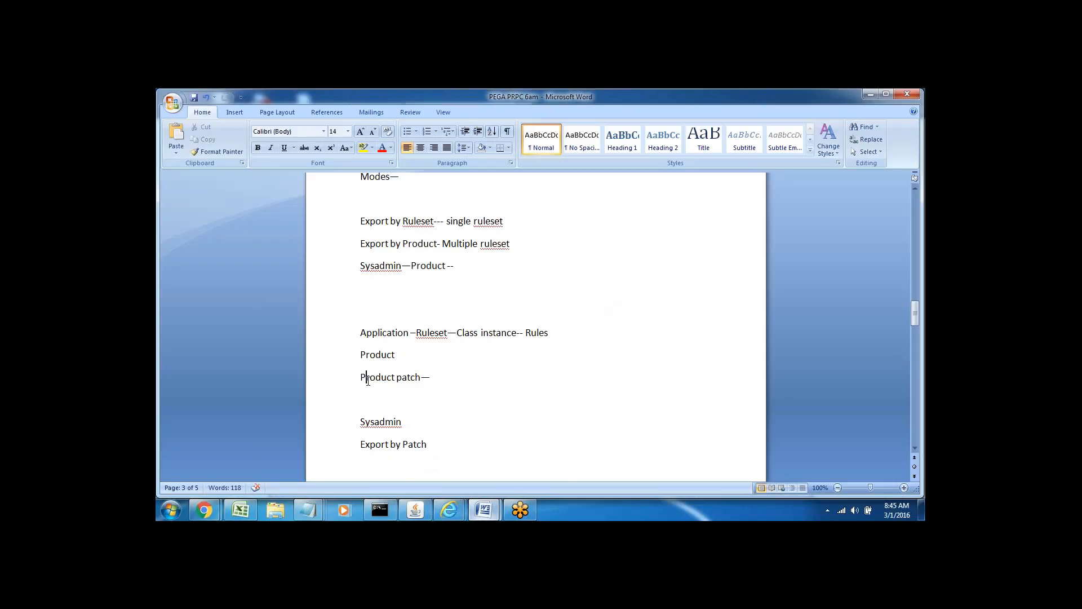
pyautogui.tripleClick(366, 381)
pyautogui.click(430, 403)
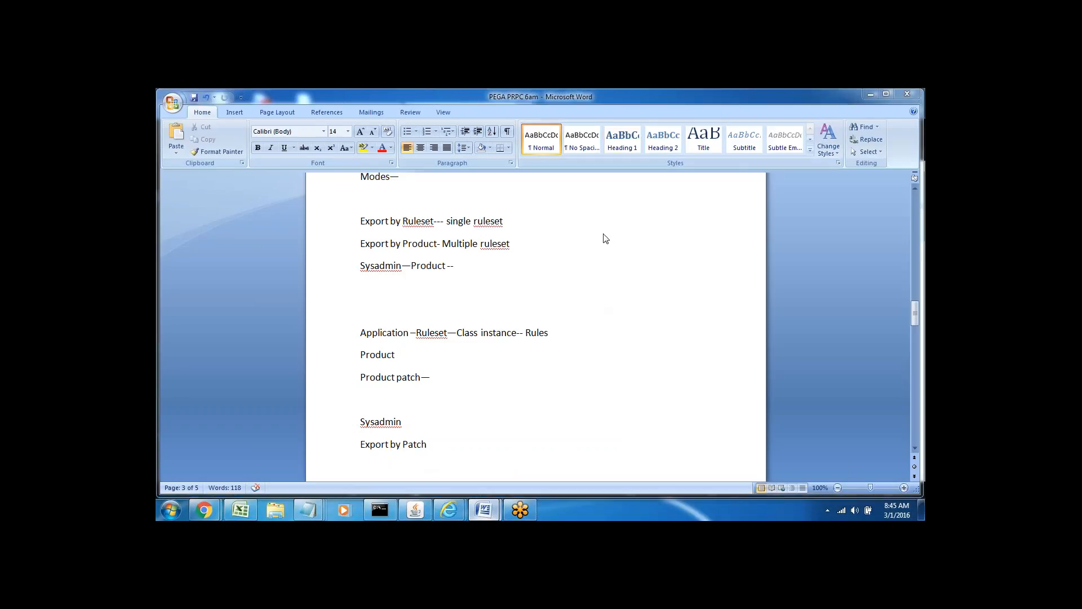
pyautogui.click(871, 96)
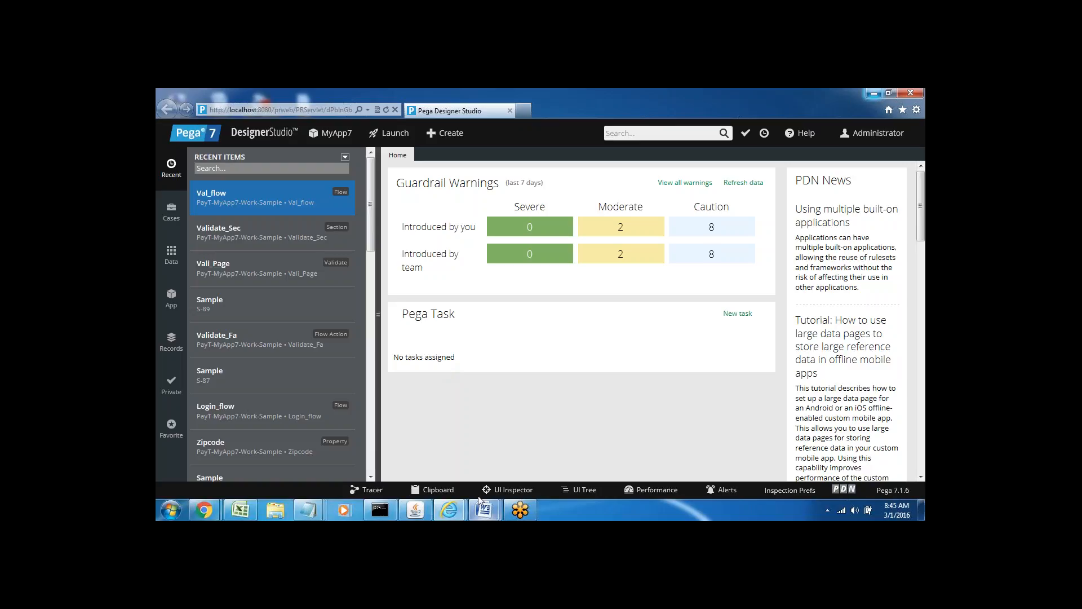
# Select the text 'Product patch—' in the Word notes.
pyautogui.moveTo(483, 509)
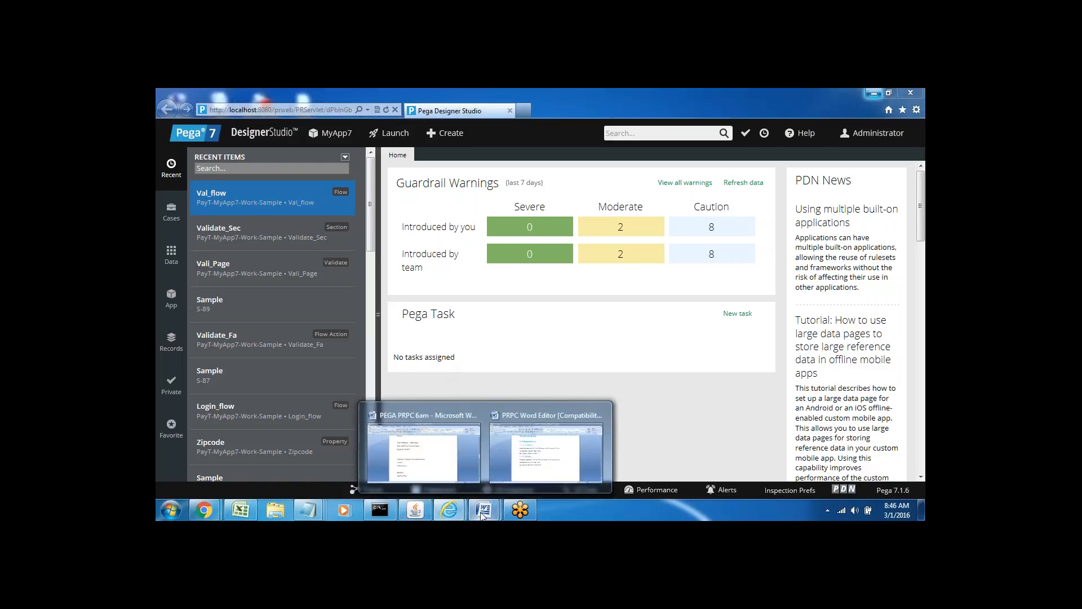
pyautogui.click(448, 453)
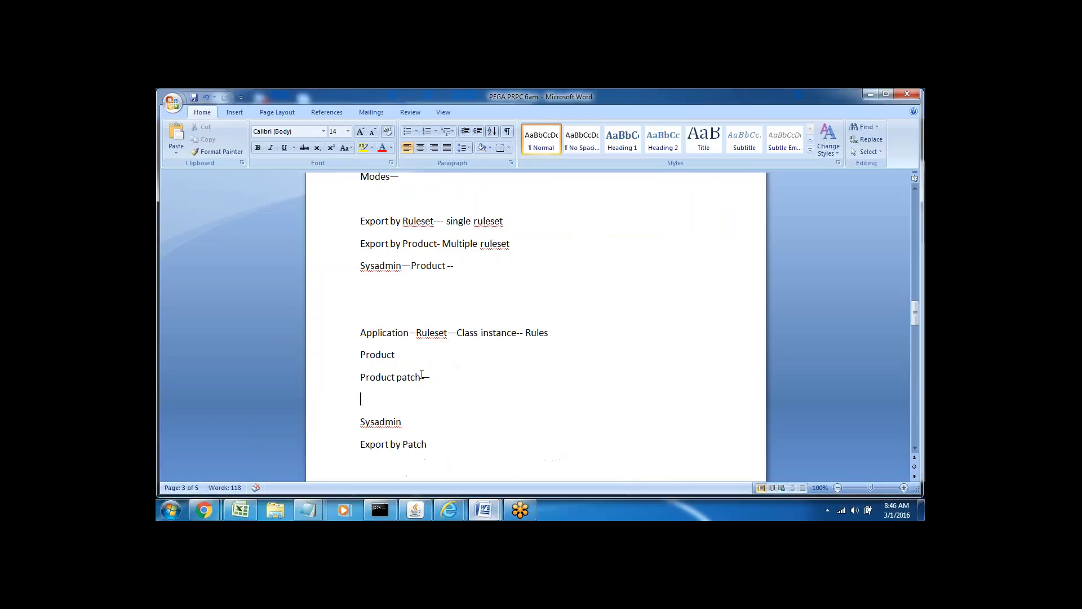
pyautogui.moveTo(367, 377); pyautogui.dragTo(434, 379)
# Close the stalled export progress popup and go back to the Designer Studio Home dashboard.
pyautogui.moveTo(452, 509)
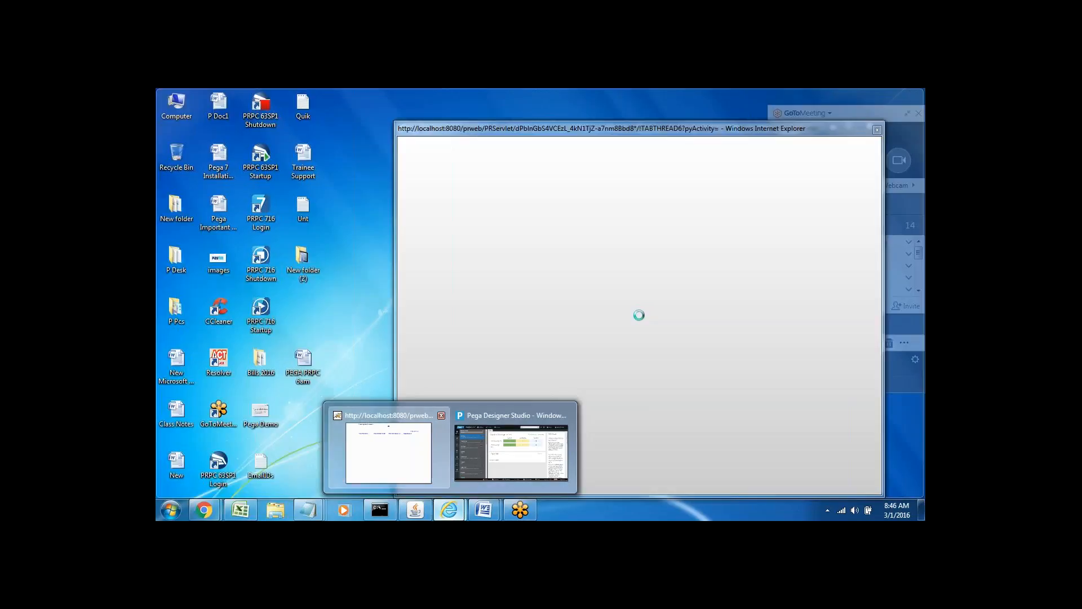
pyautogui.click(394, 454)
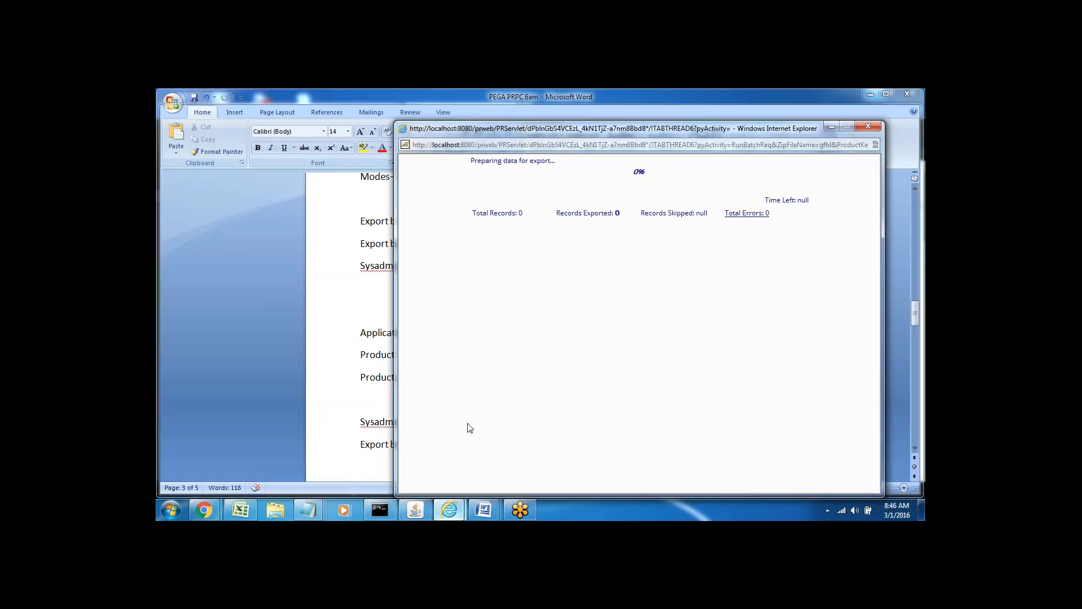
pyautogui.click(904, 113)
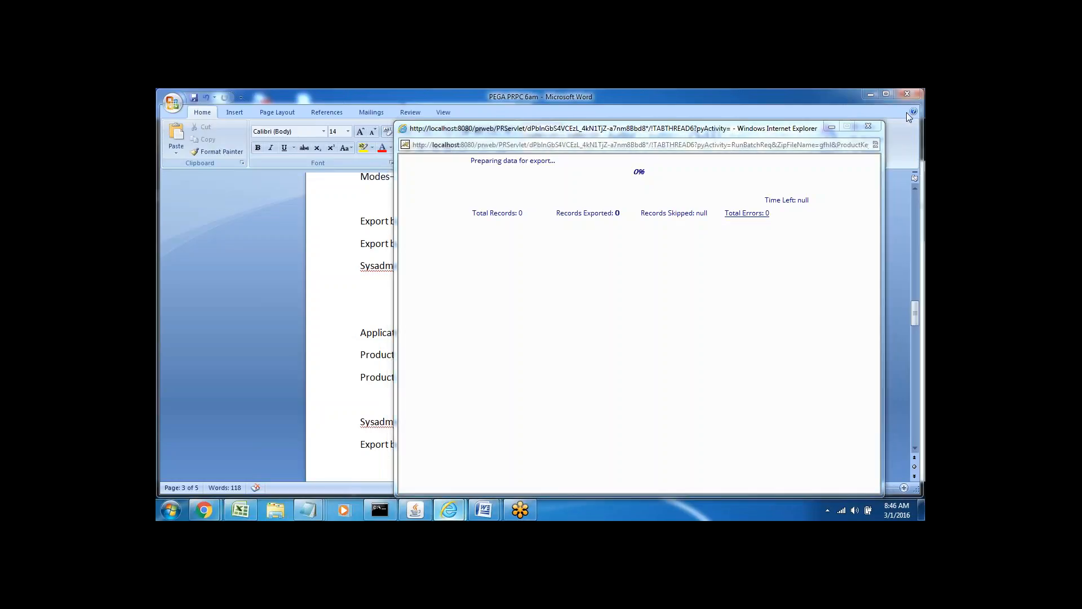
pyautogui.click(866, 128)
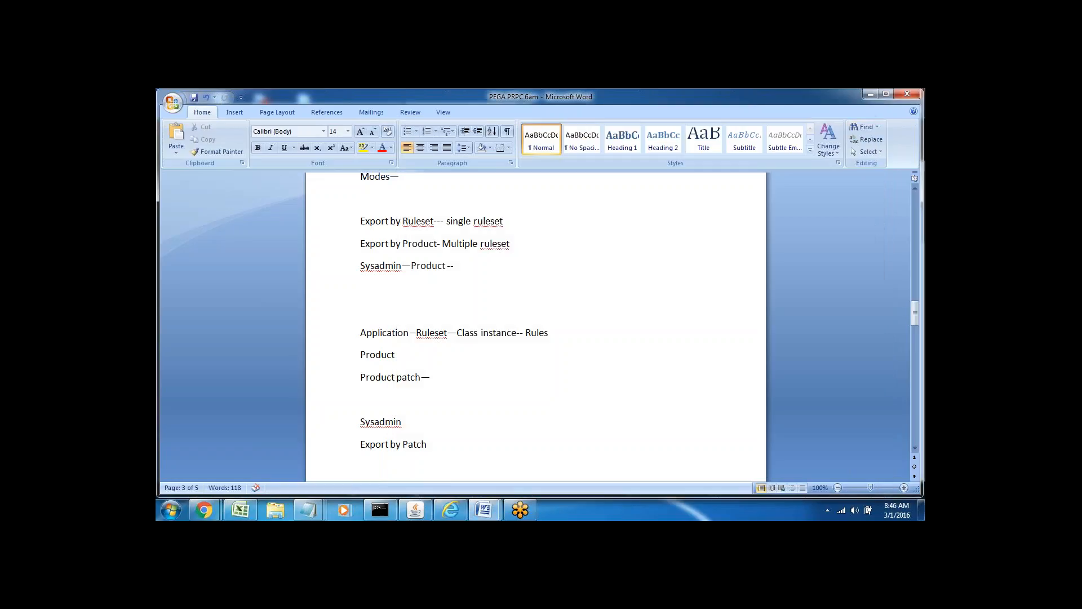
pyautogui.moveTo(450, 509)
pyautogui.click(450, 451)
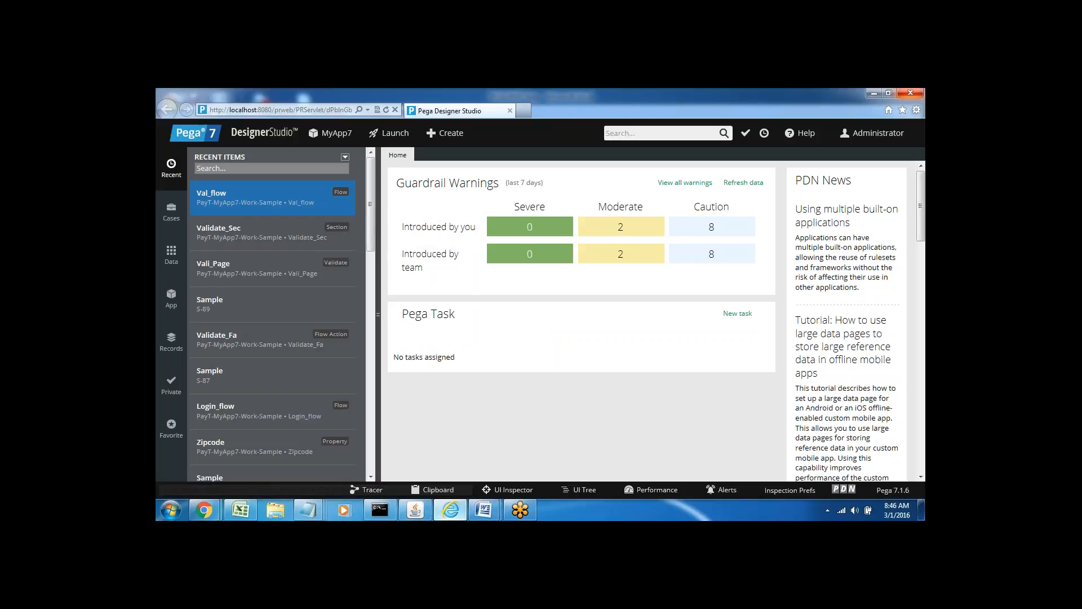